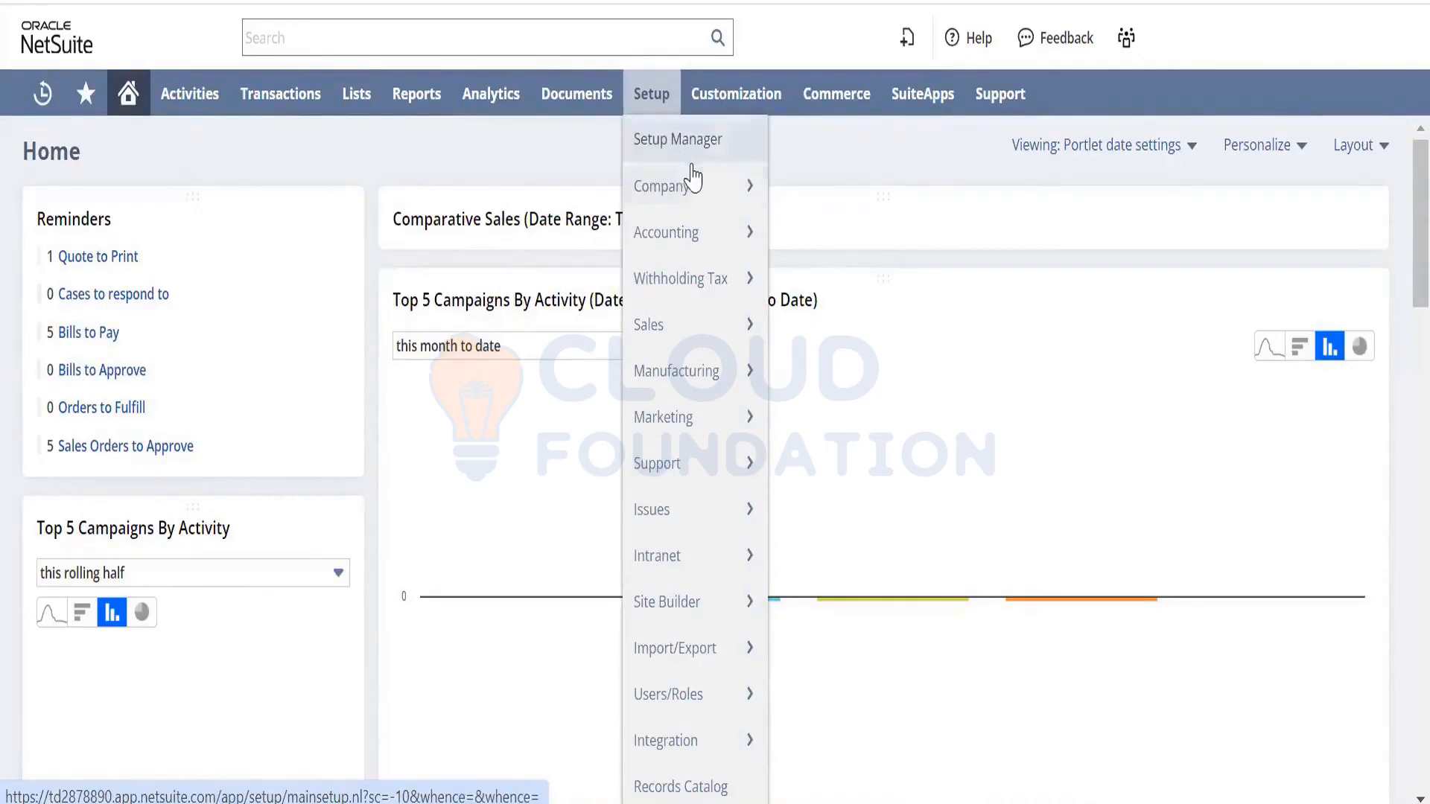
Browse the company and accounting setup options, including accounting lists and accounting preferences
{"action": "mouse_move", "coordinate": [692, 181]}
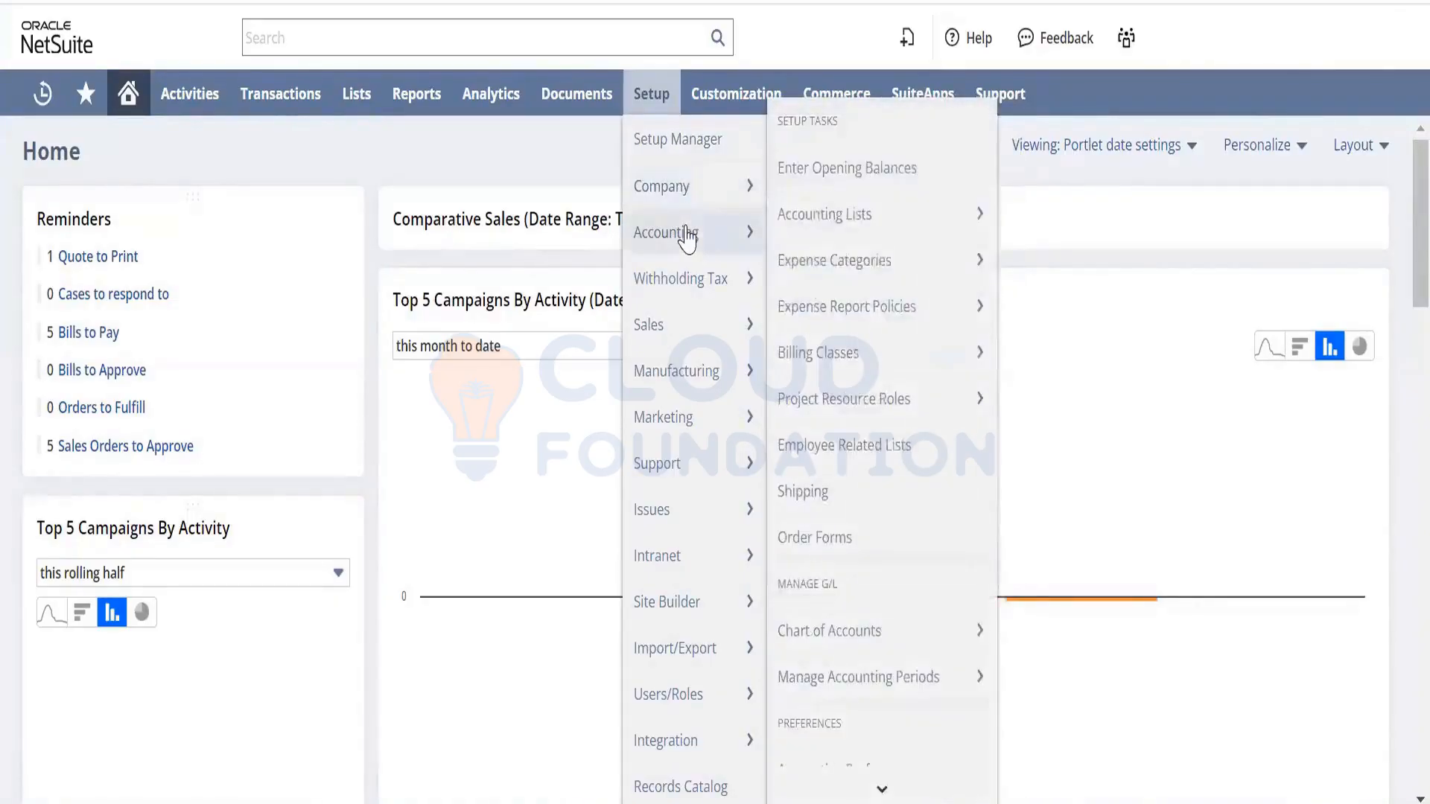
{"action": "mouse_move", "coordinate": [689, 290]}
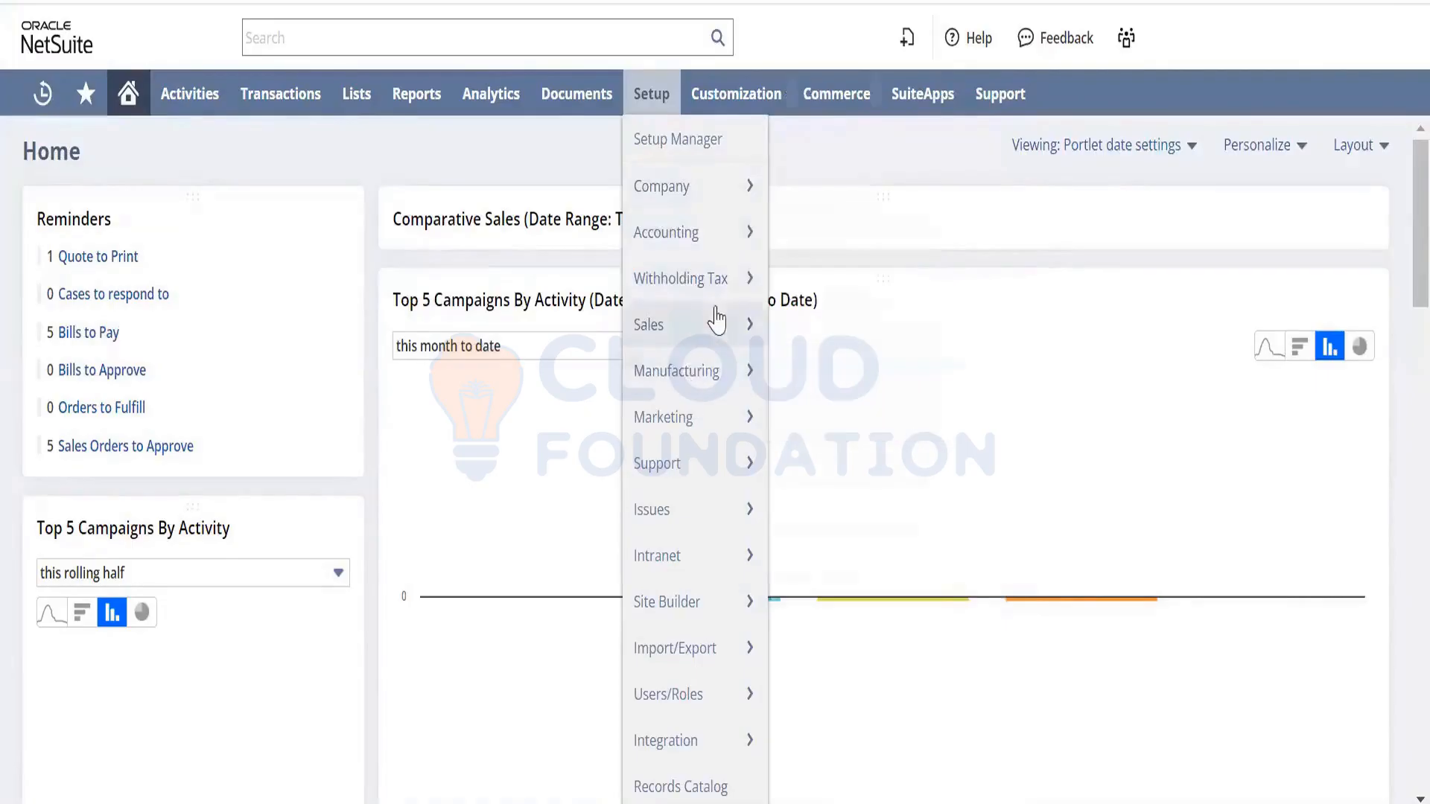
{"action": "mouse_move", "coordinate": [721, 373]}
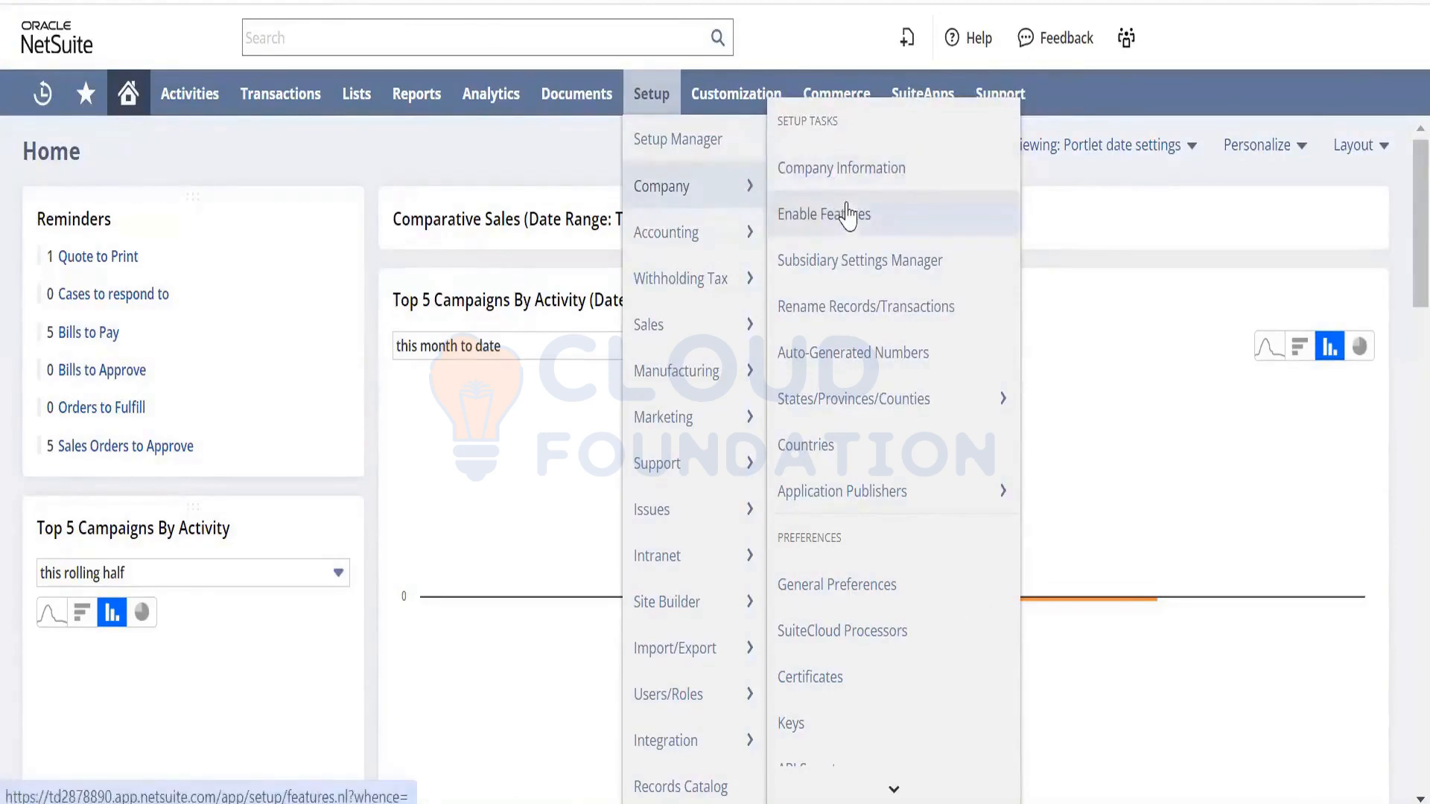
{"action": "mouse_move", "coordinate": [728, 236]}
{"action": "mouse_move", "coordinate": [963, 395]}
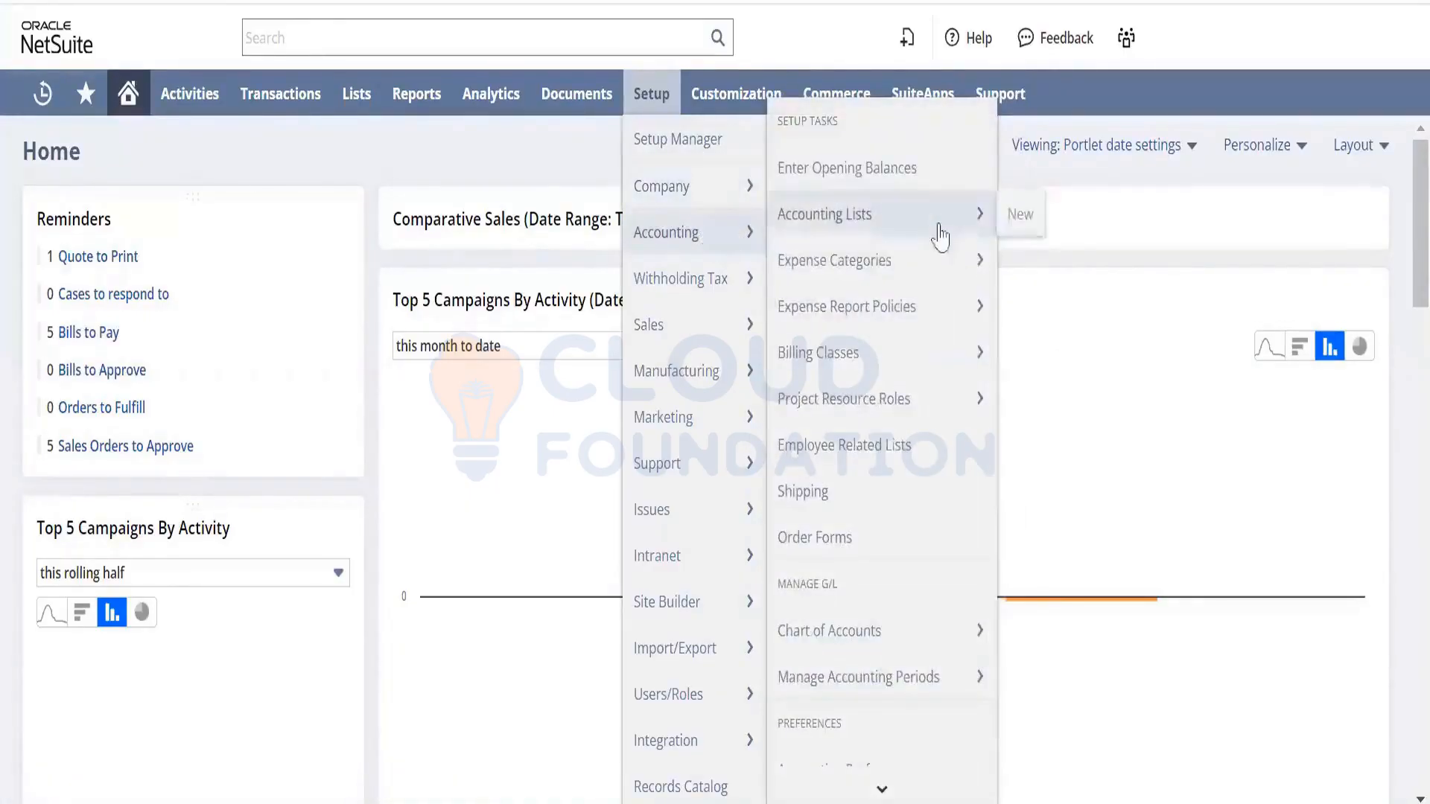
{"action": "mouse_move", "coordinate": [916, 695]}
{"action": "mouse_move", "coordinate": [895, 786]}
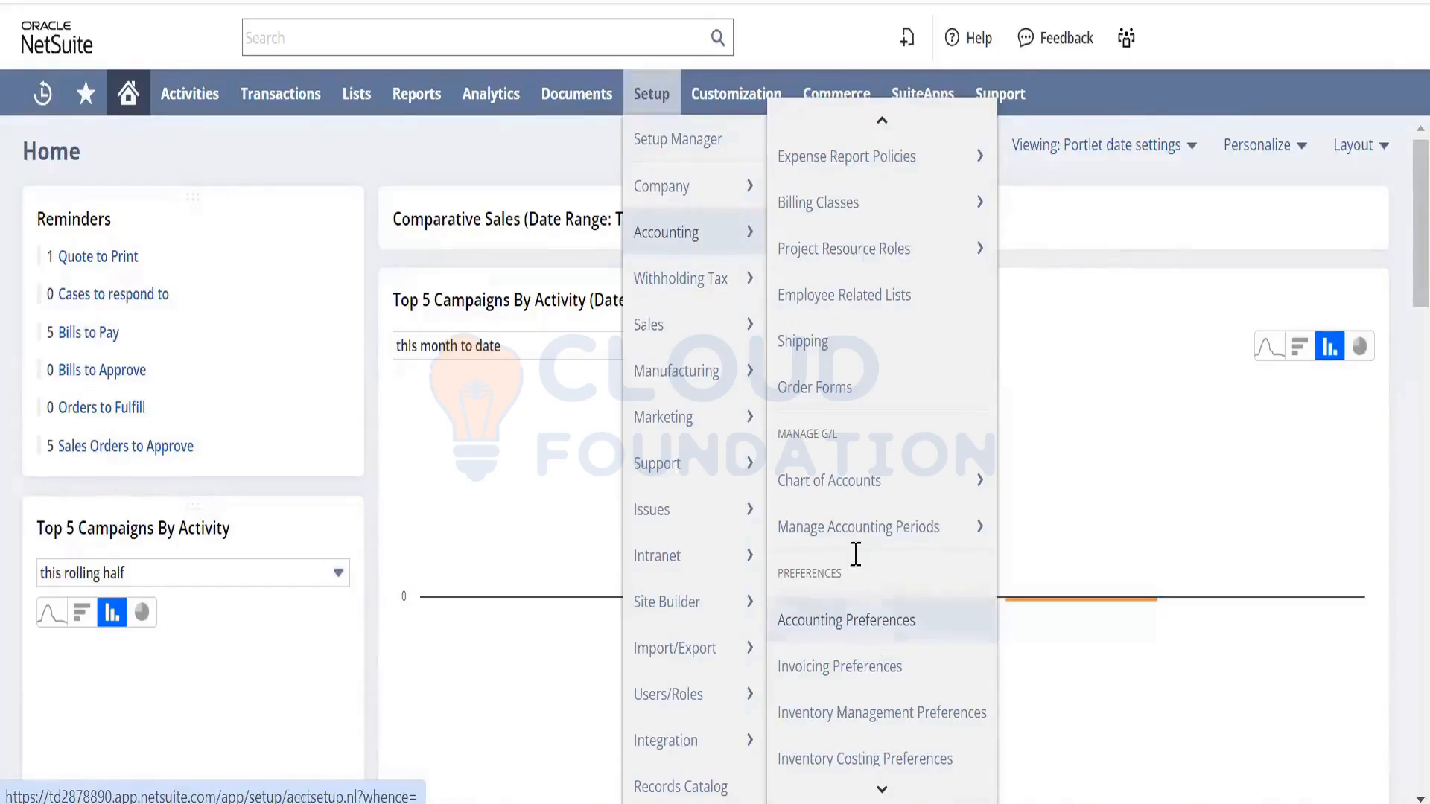
{"action": "mouse_move", "coordinate": [727, 208]}
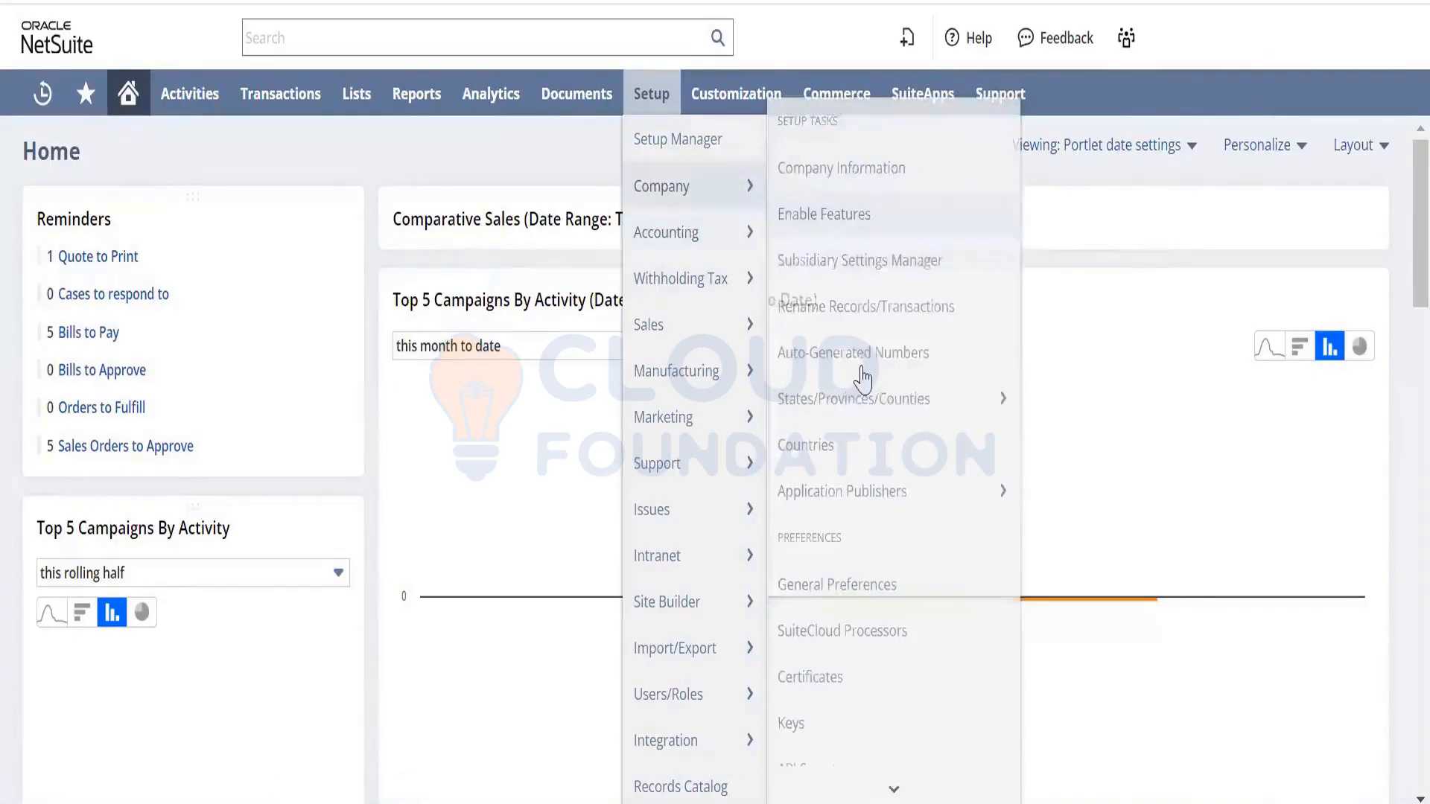
Search globally for "enable fea" to look up the feature-enabling page
{"action": "left_click", "coordinate": [571, 35]}
{"action": "type", "text": "ena;n"}
{"action": "key", "text": "BackSpace"}
{"action": "key", "text": "BackSpace"}
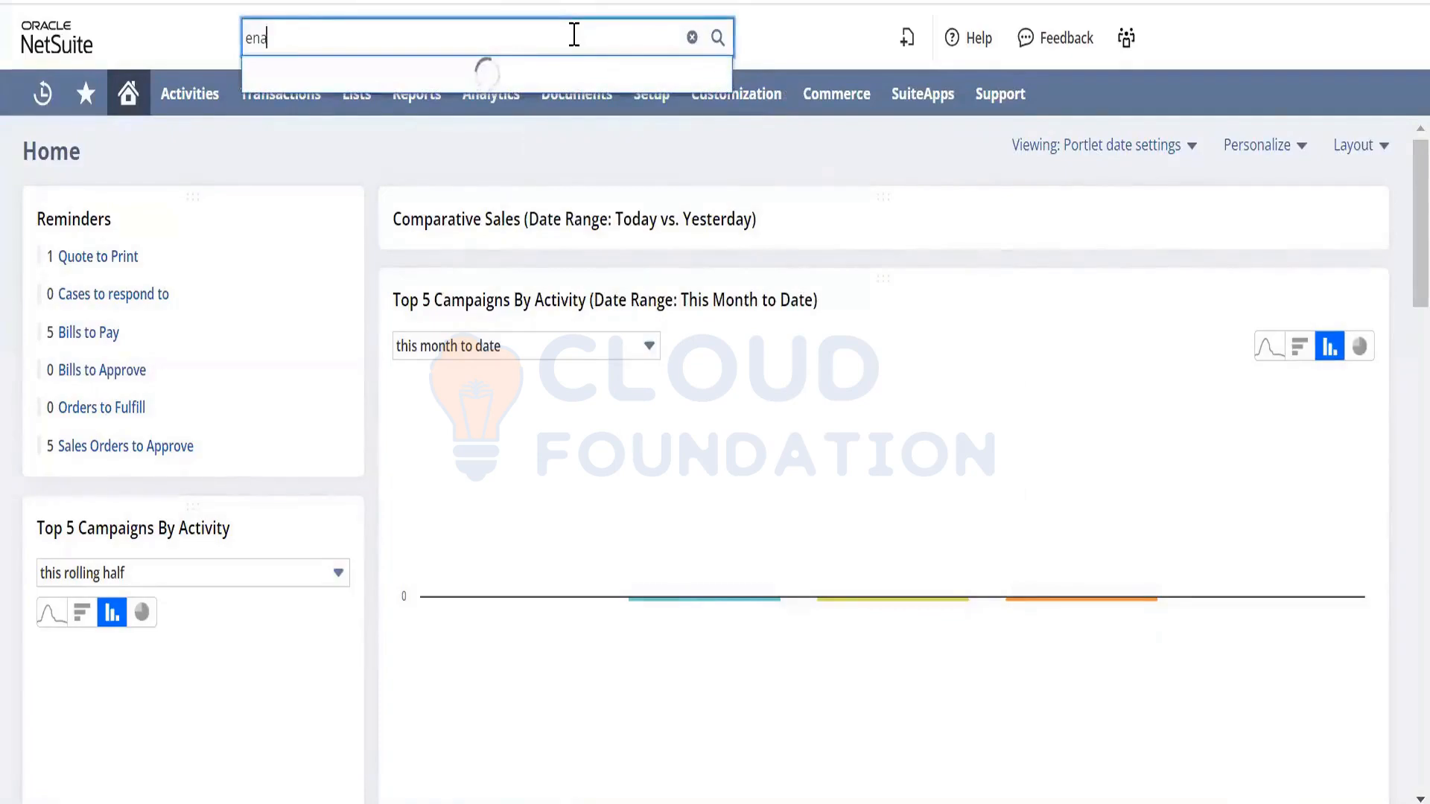
{"action": "type", "text": "ble fea"}
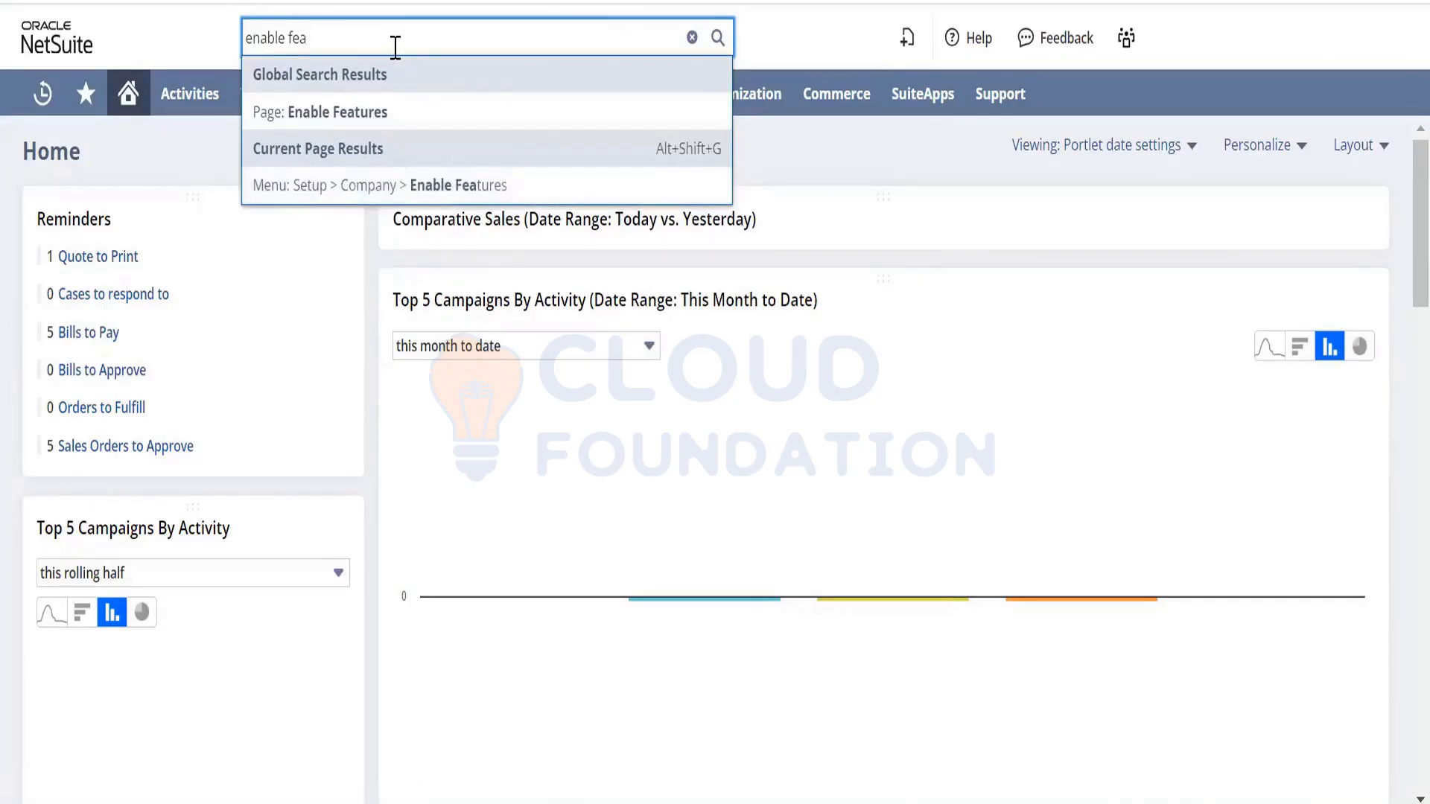
Replace the global search term with "vendor catego" to look up vendor categories, and clear it
{"action": "left_click_drag", "start_coordinate": [396, 45], "coordinate": [77, 66]}
{"action": "type", "text": "vendor c"}
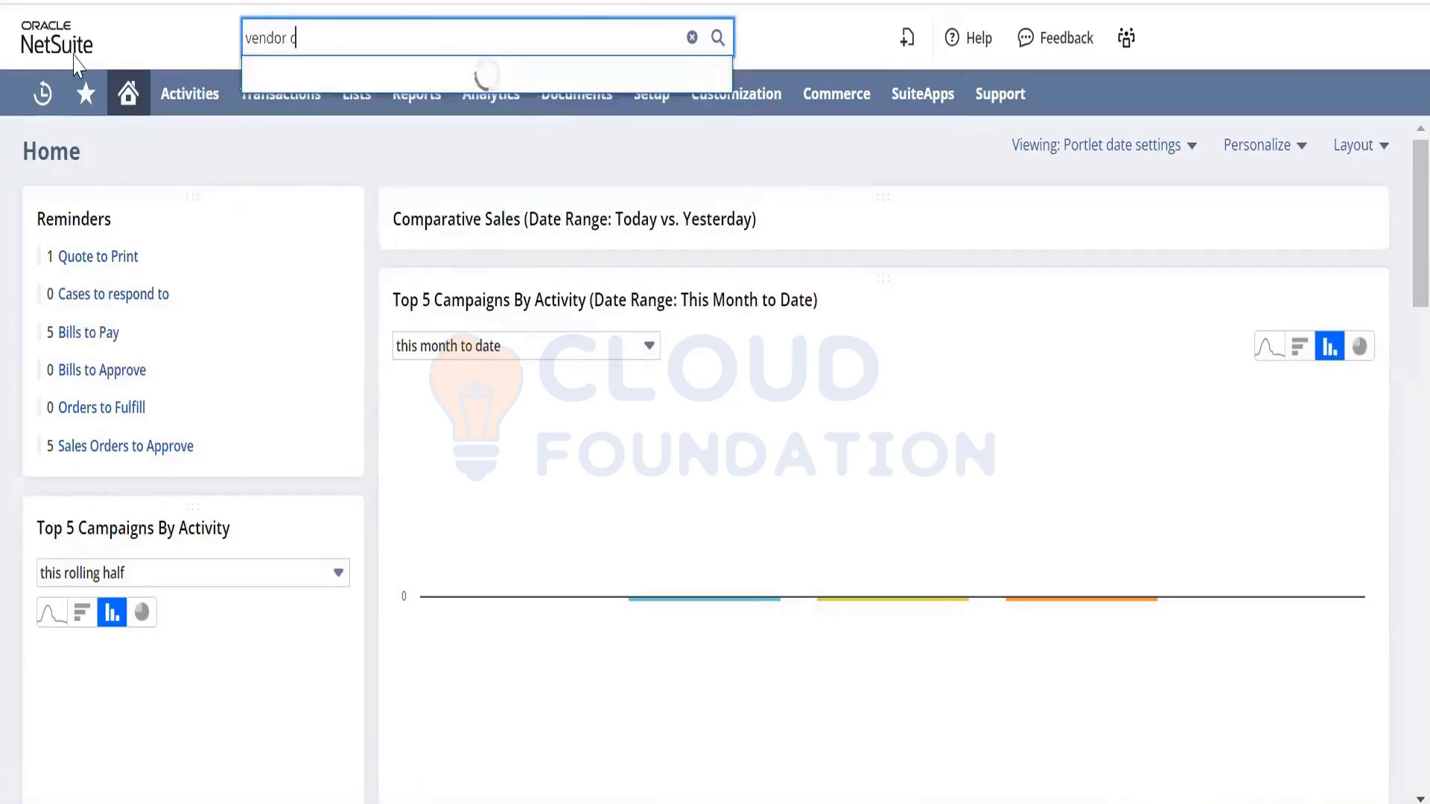
{"action": "type", "text": "atego"}
{"action": "key", "text": "BackSpace"}
{"action": "key", "text": "BackSpace"}
{"action": "key", "text": "BackSpace"}
{"action": "key", "text": "BackSpace"}
{"action": "key", "text": "BackSpace"}
{"action": "key", "text": "BackSpace"}
{"action": "key", "text": "BackSpace"}
{"action": "key", "text": "BackSpace"}
{"action": "key", "text": "BackSpace"}
{"action": "key", "text": "BackSpace"}
{"action": "key", "text": "BackSpace"}
{"action": "key", "text": "BackSpace"}
{"action": "key", "text": "BackSpace"}
Search globally for "customer cat", clear the term and dismiss the search suggestions
{"action": "type", "text": "cu"}
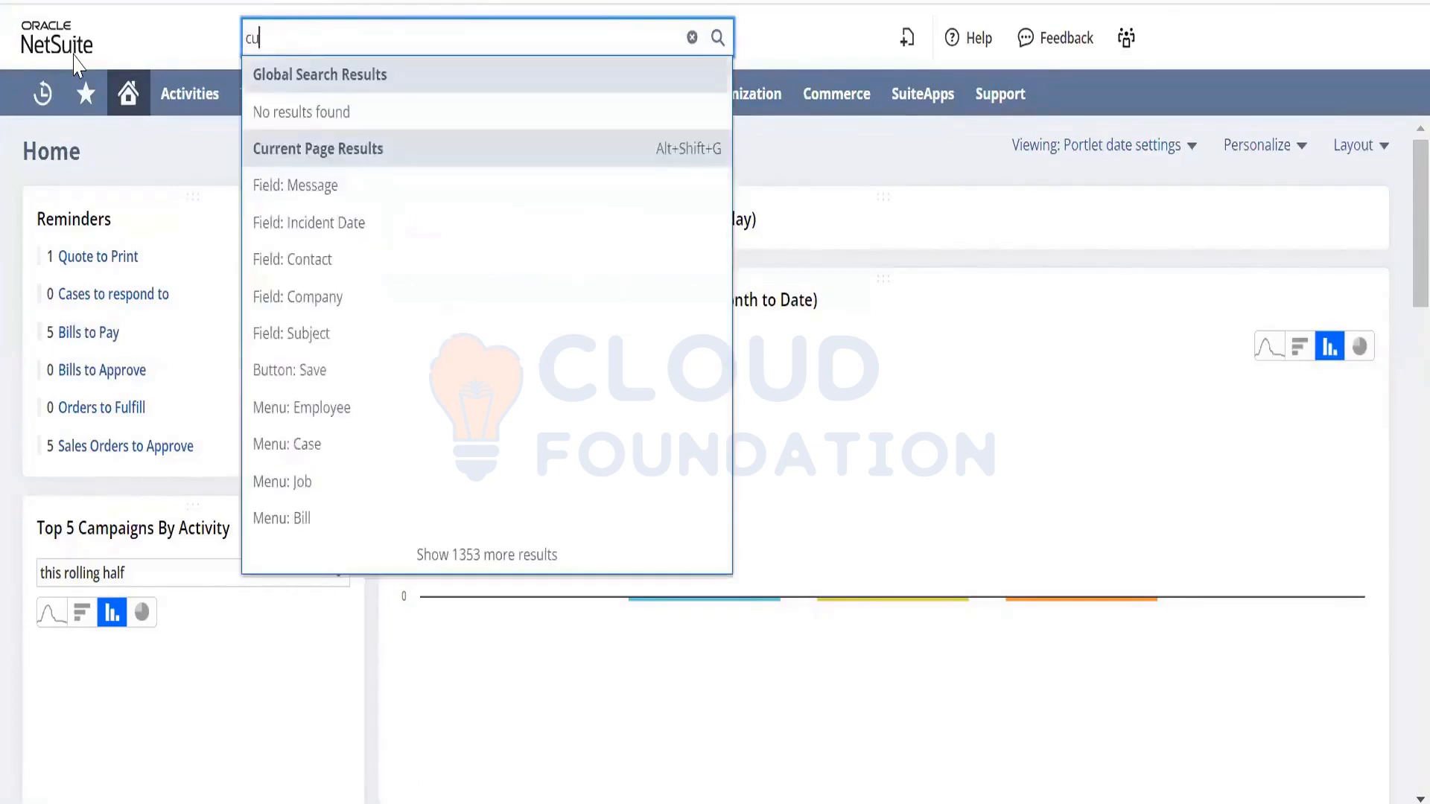
{"action": "type", "text": "stomer cat"}
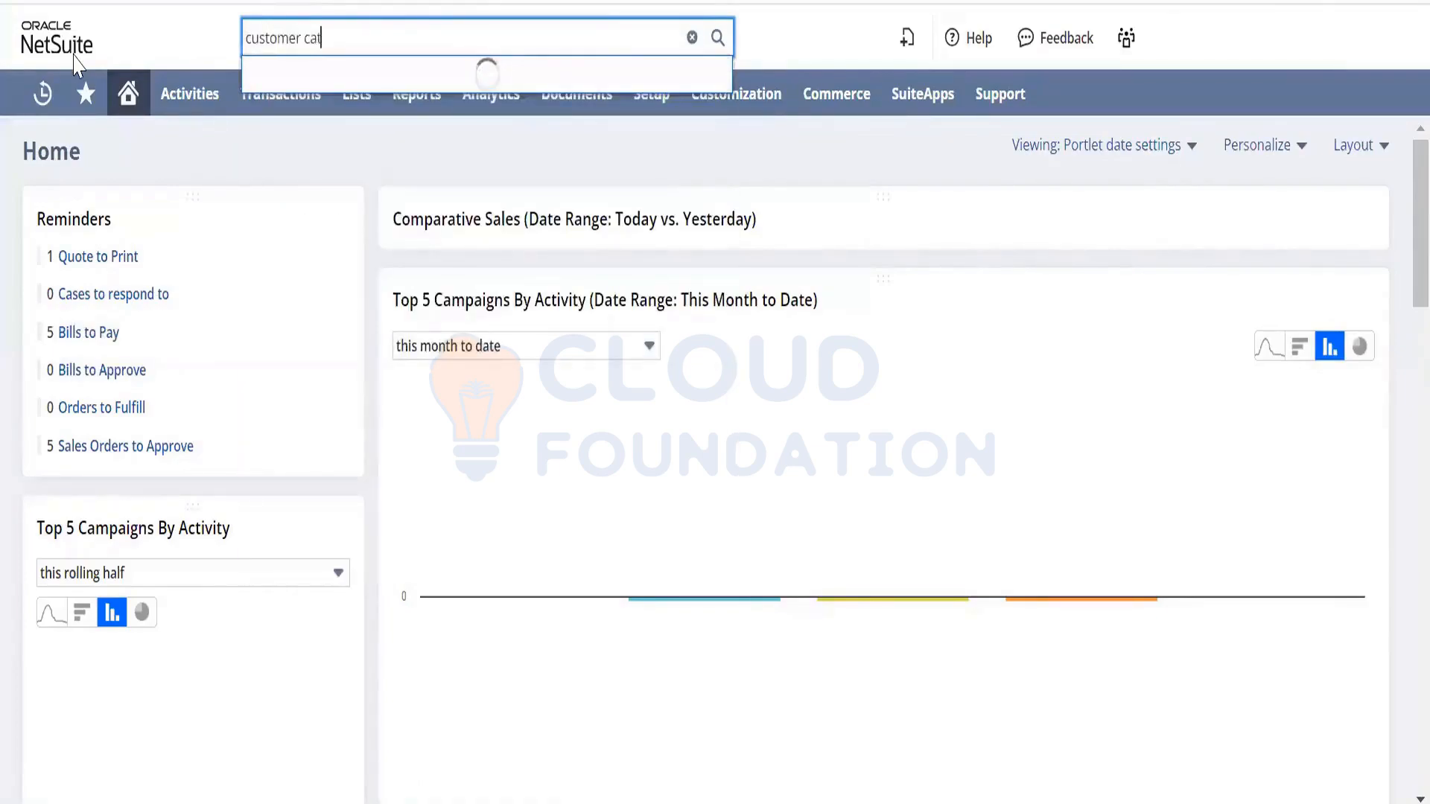
{"action": "key", "text": "BackSpace"}
{"action": "key", "text": "BackSpace"}
{"action": "key", "text": "BackSpace"}
{"action": "key", "text": "BackSpace"}
{"action": "key", "text": "BackSpace"}
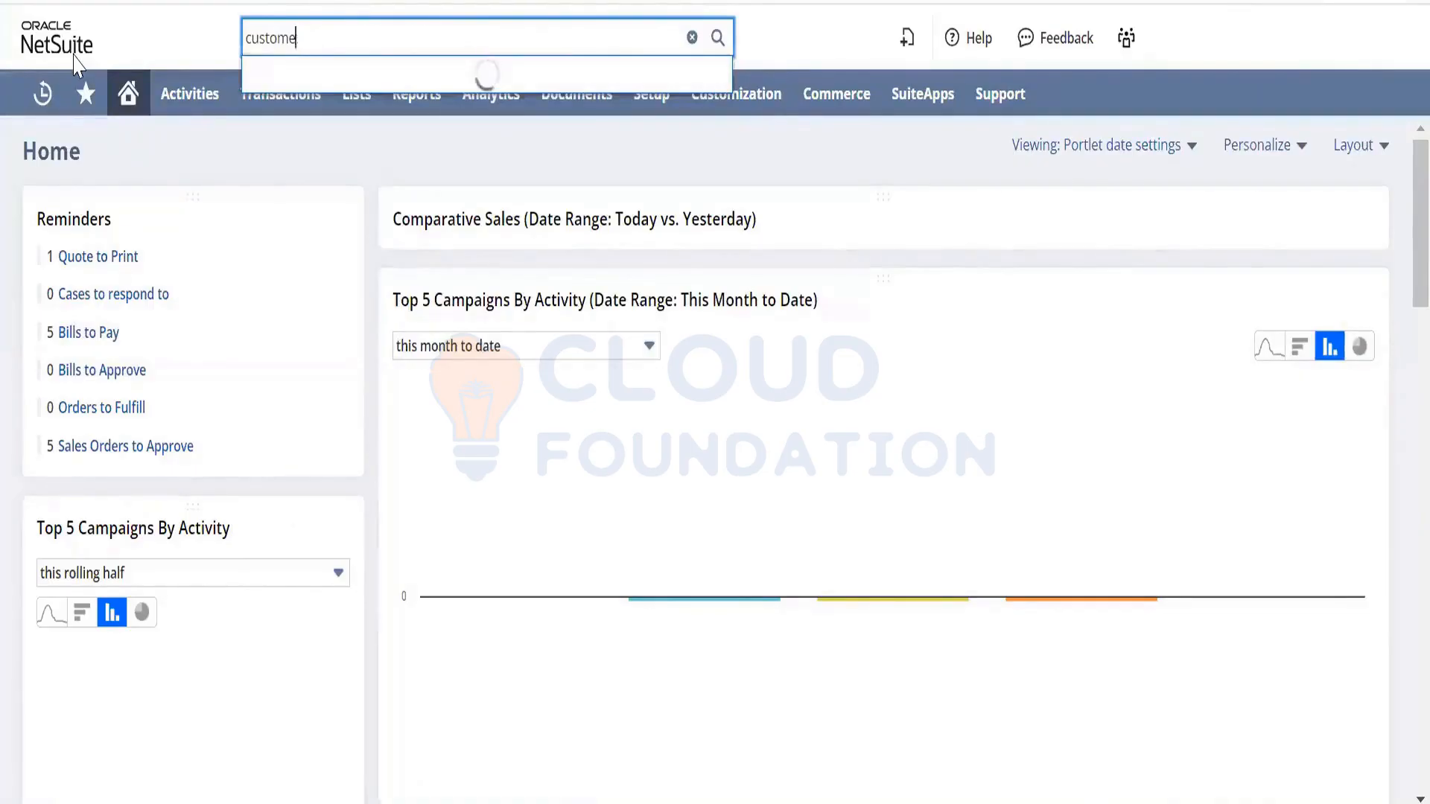
{"action": "key", "text": "BackSpace"}
{"action": "key", "text": "BackSpace"}
{"action": "key", "text": "BackSpace"}
{"action": "key", "text": "BackSpace"}
{"action": "key", "text": "BackSpace"}
{"action": "key", "text": "BackSpace"}
{"action": "key", "text": "BackSpace"}
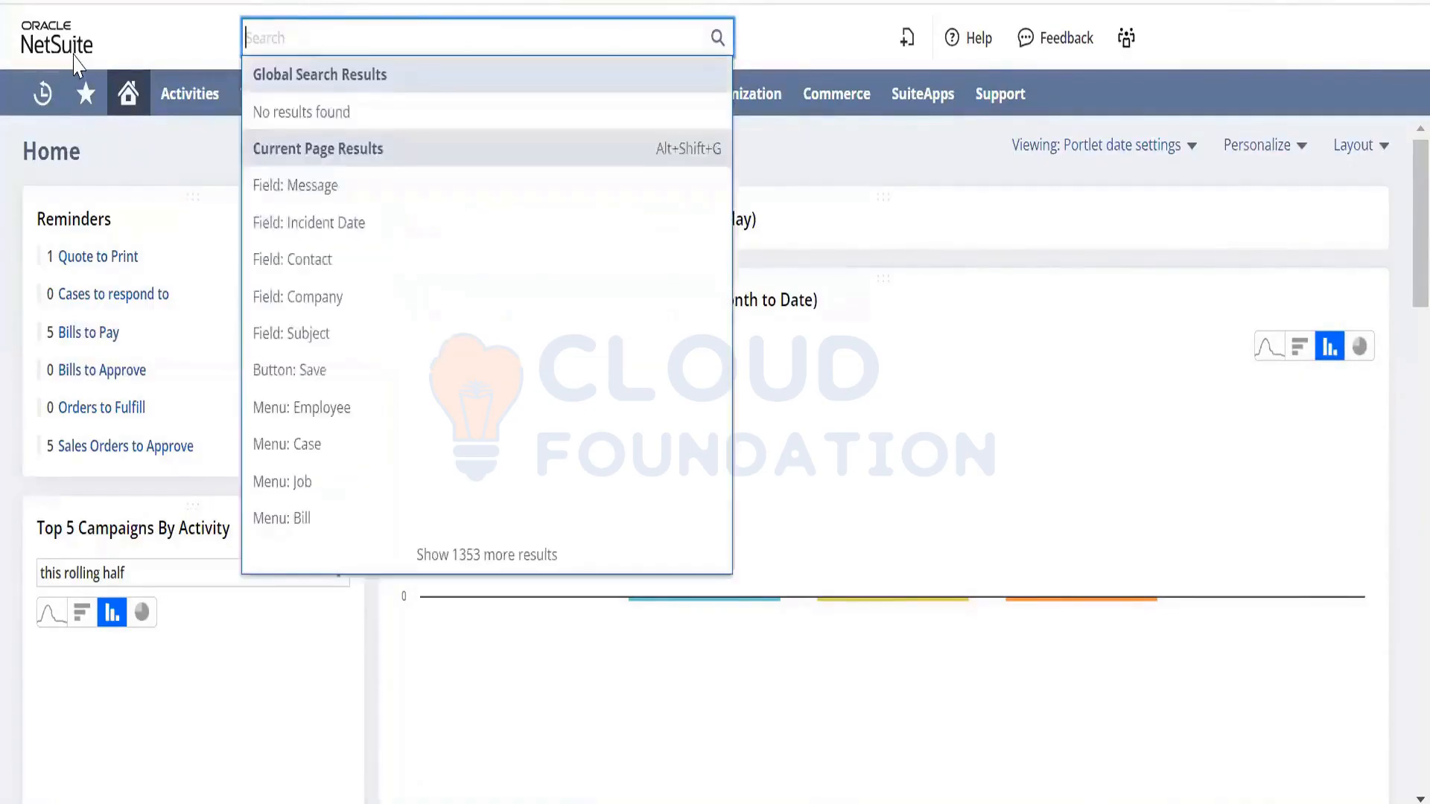
{"action": "left_click", "coordinate": [790, 54]}
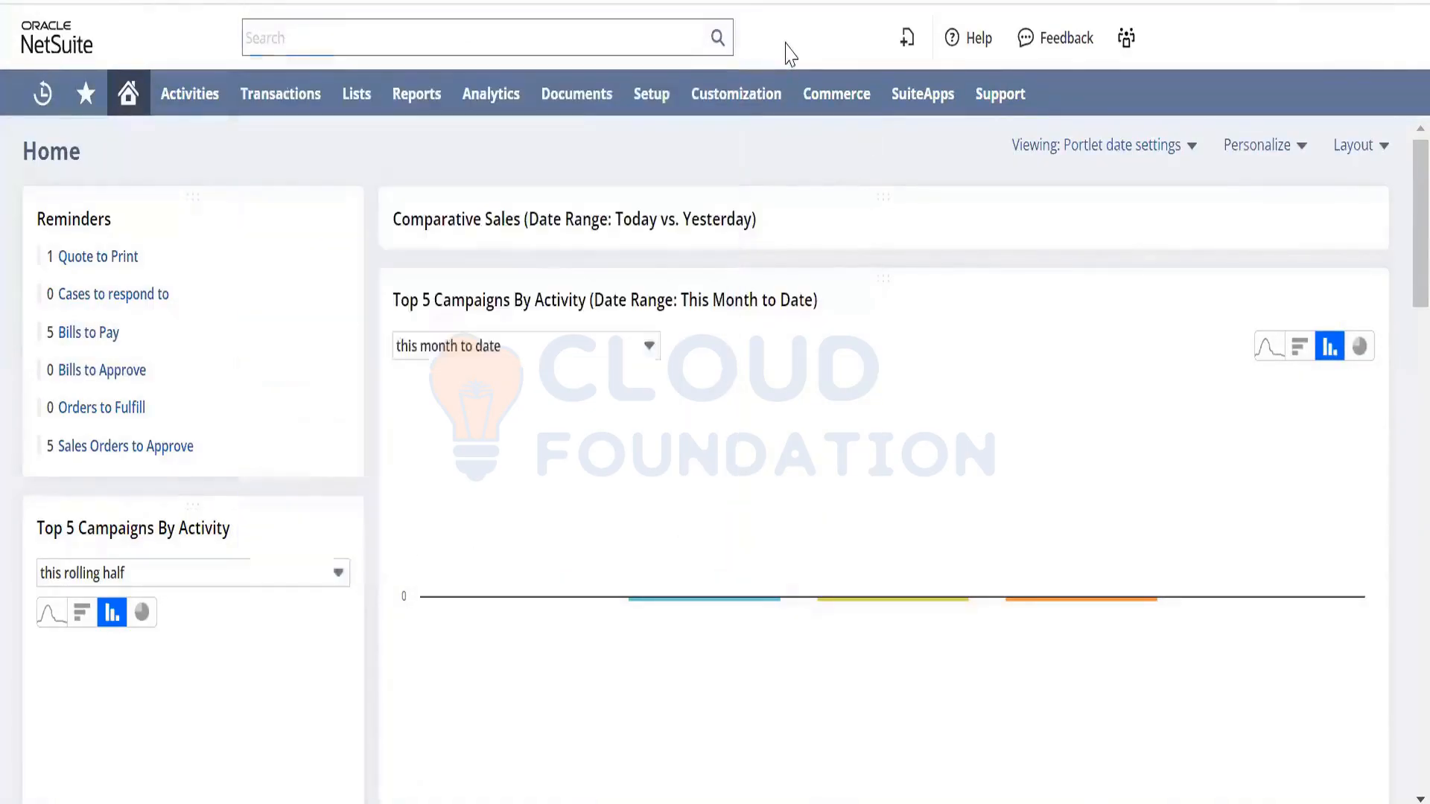
Open the Company Information setup page in a new tab and go to the legal name field
{"action": "mouse_move", "coordinate": [659, 93]}
{"action": "mouse_move", "coordinate": [654, 181]}
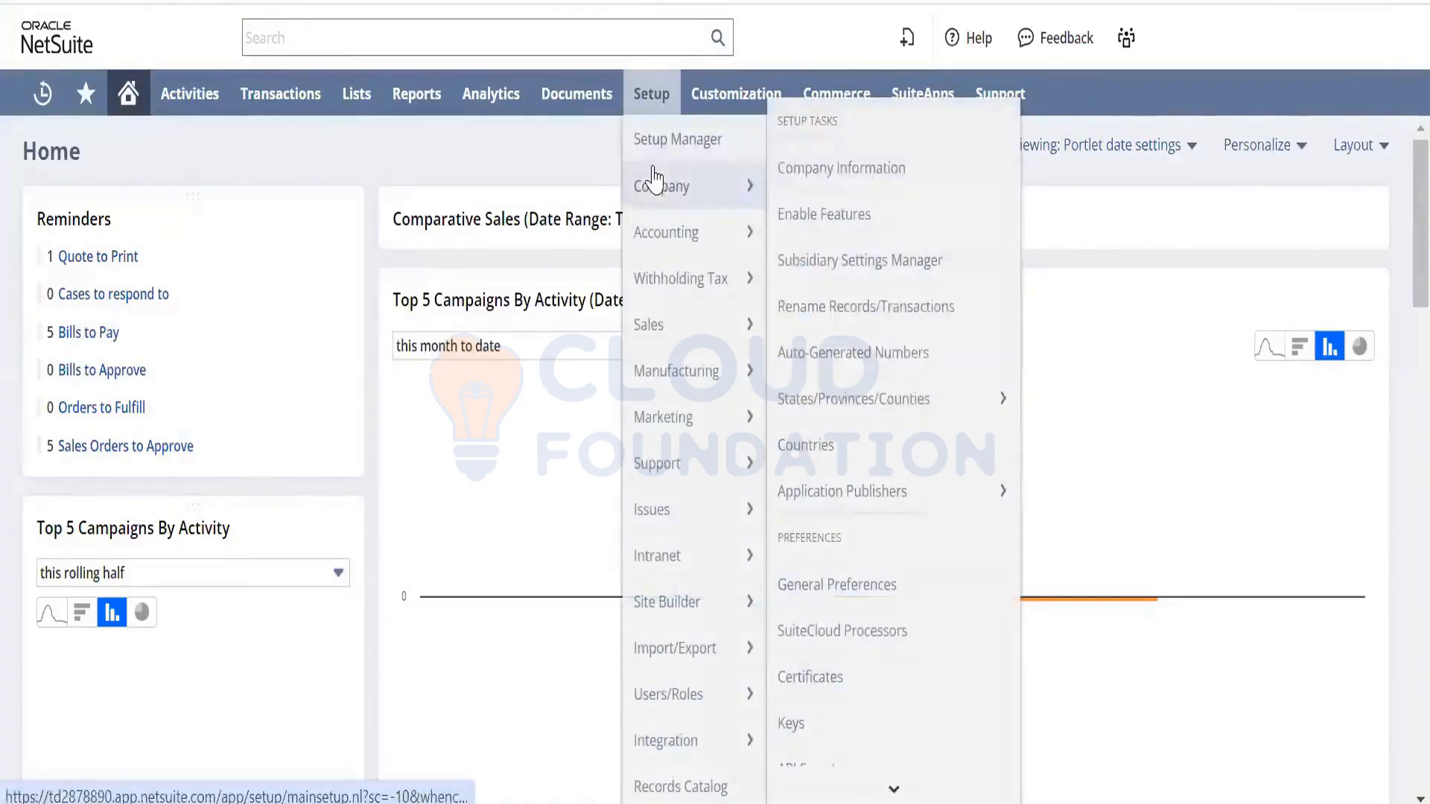
{"action": "right_click", "coordinate": [847, 177]}
{"action": "left_click", "coordinate": [924, 192]}
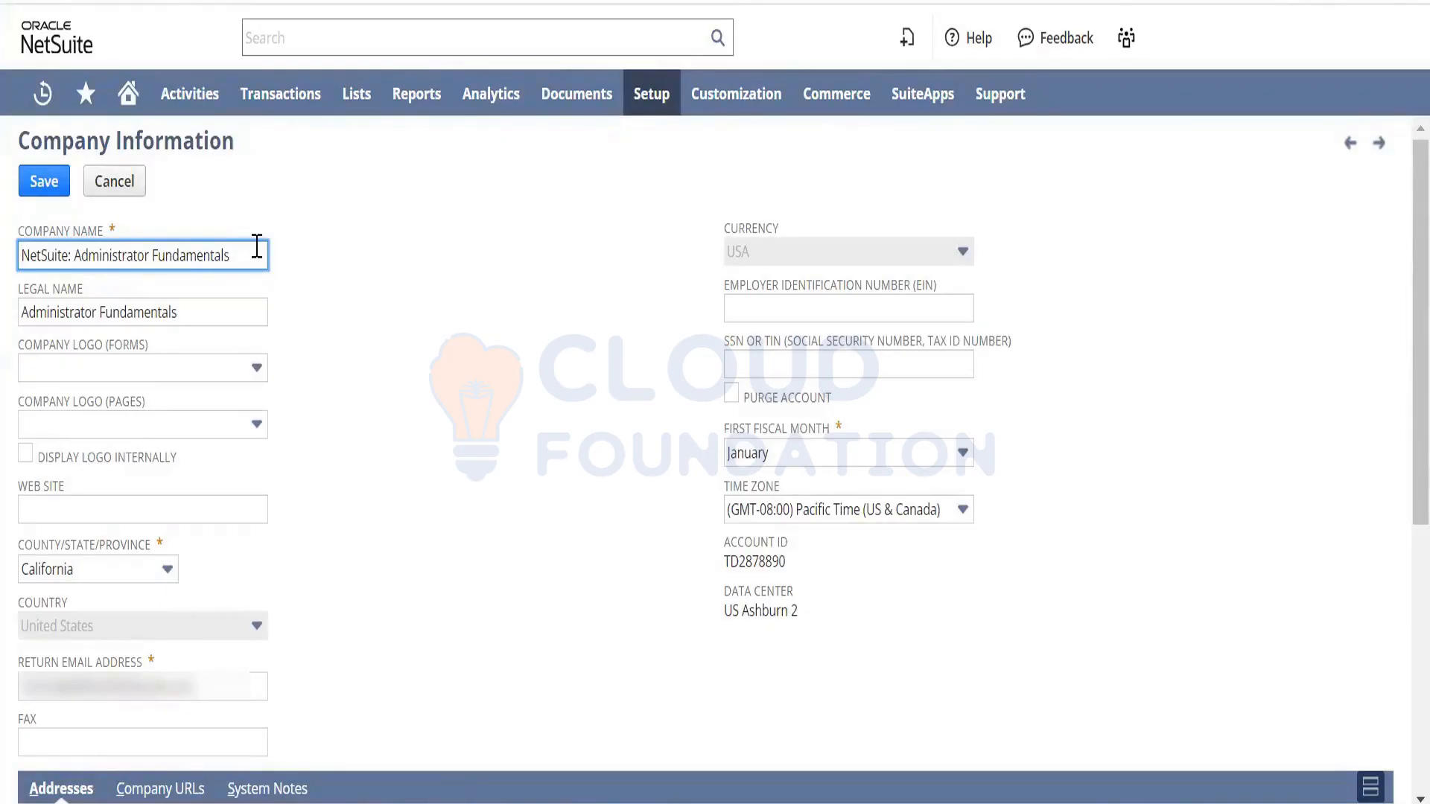
{"action": "left_click", "coordinate": [225, 317]}
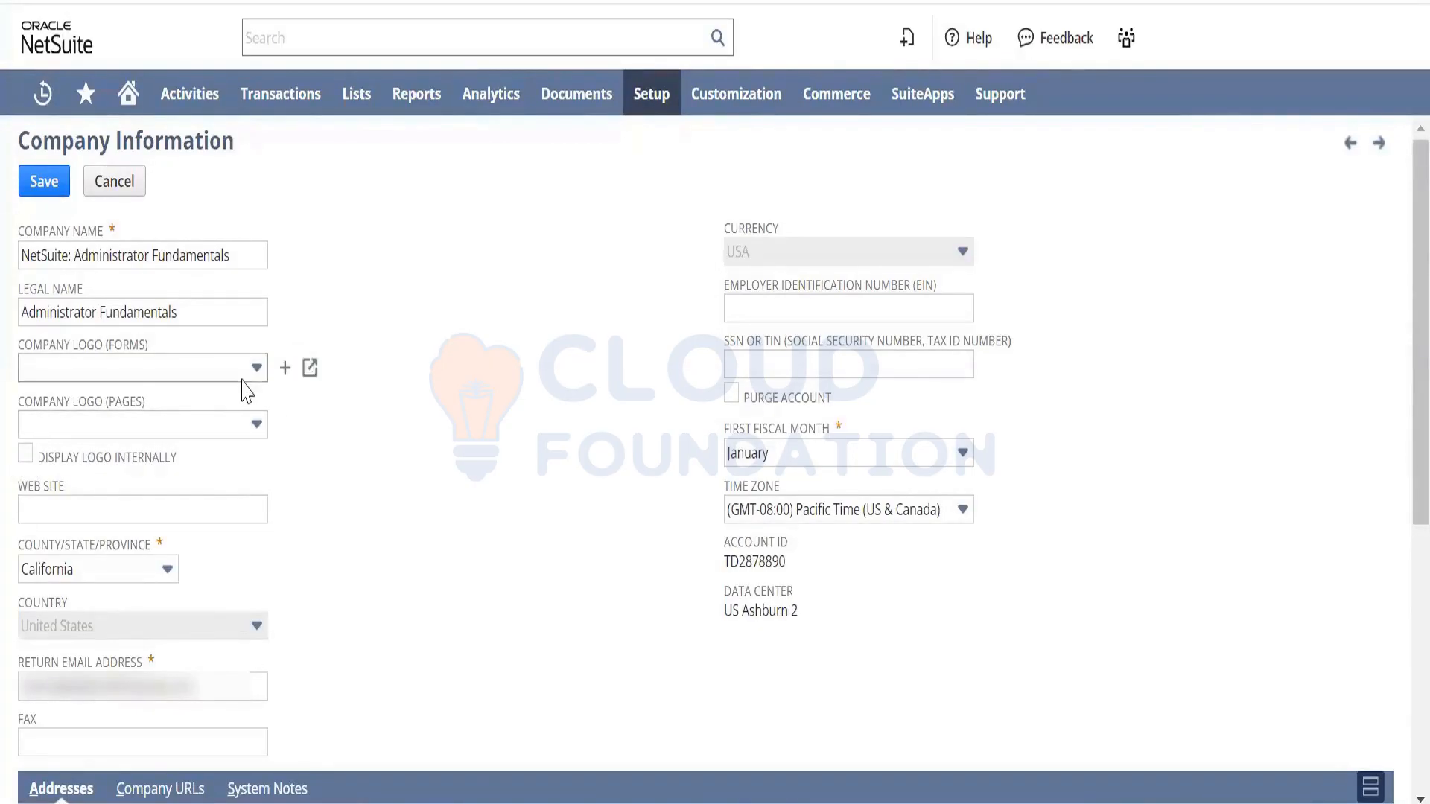
Open the new-file form for the company's forms logo, view the computer's file chooser, and cancel without attaching anything
{"action": "left_click", "coordinate": [286, 373]}
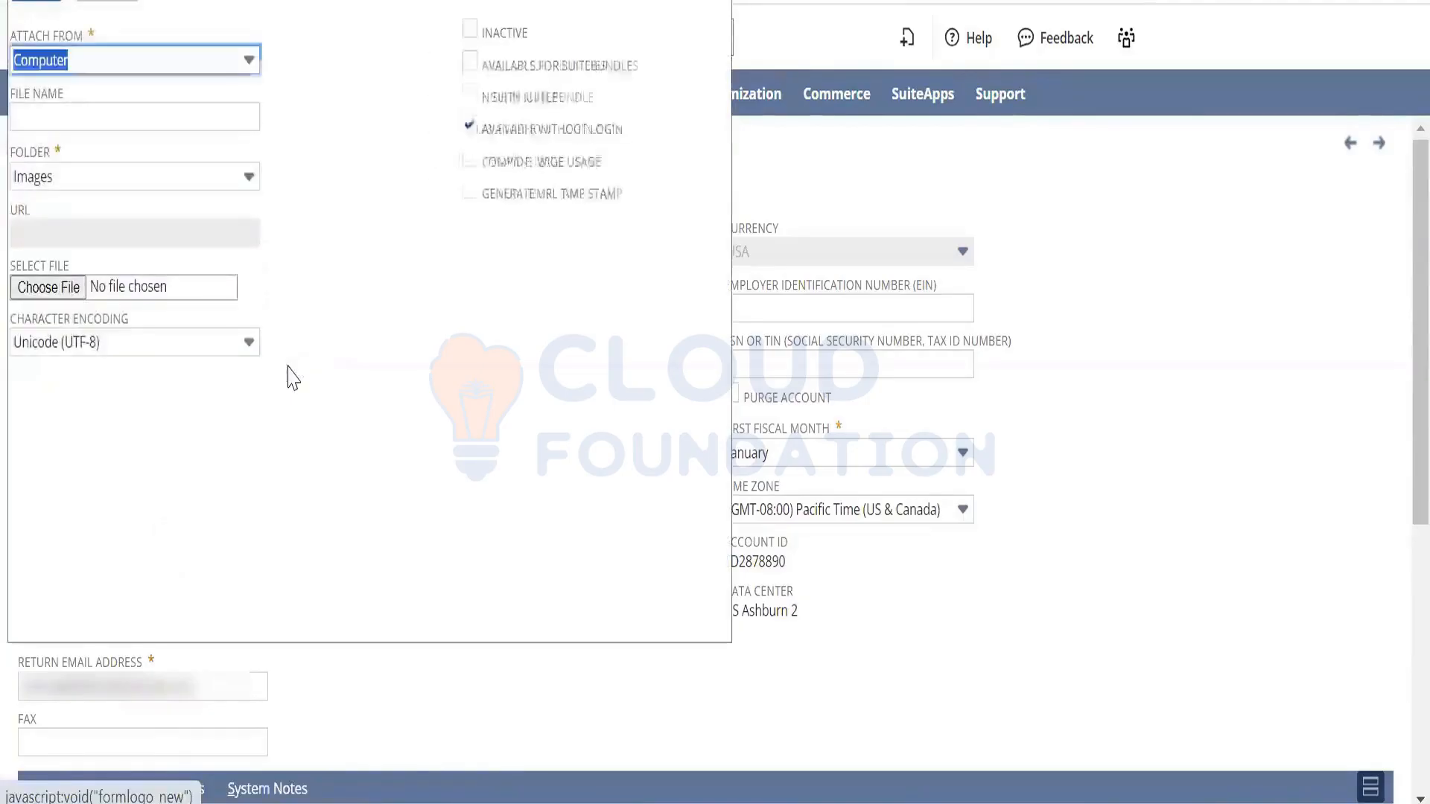
{"action": "left_click", "coordinate": [79, 297]}
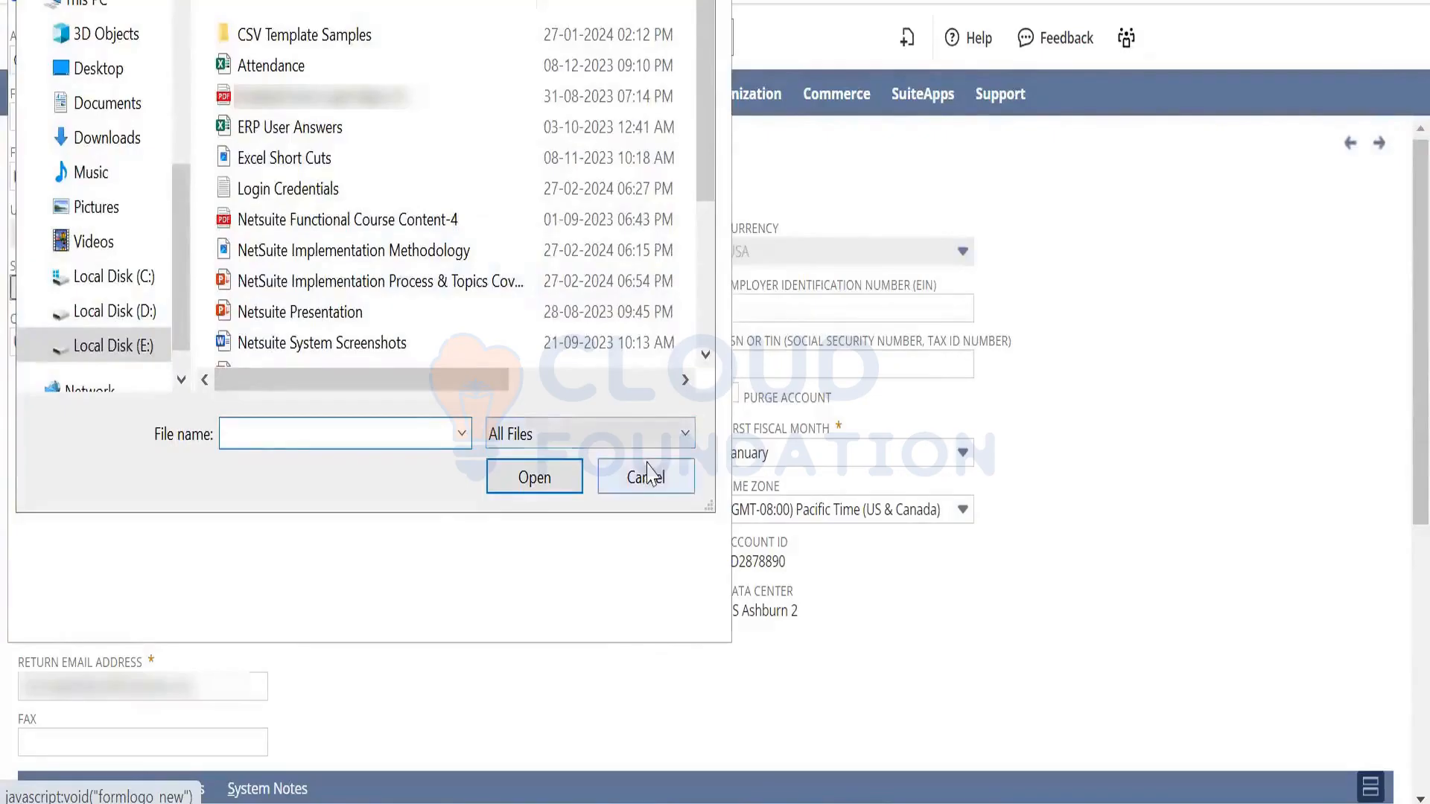
{"action": "left_click", "coordinate": [646, 475]}
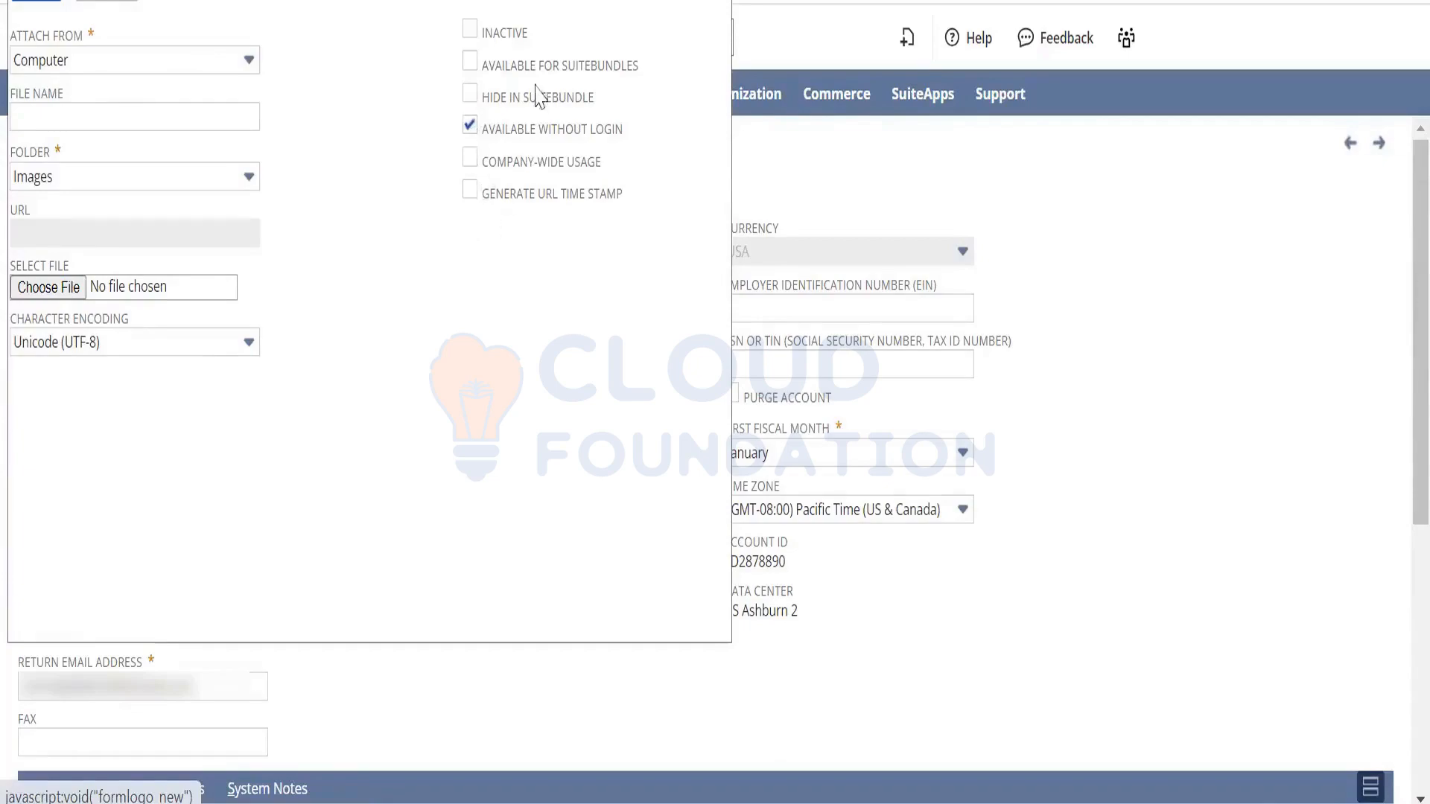
{"action": "left_click", "coordinate": [107, 1]}
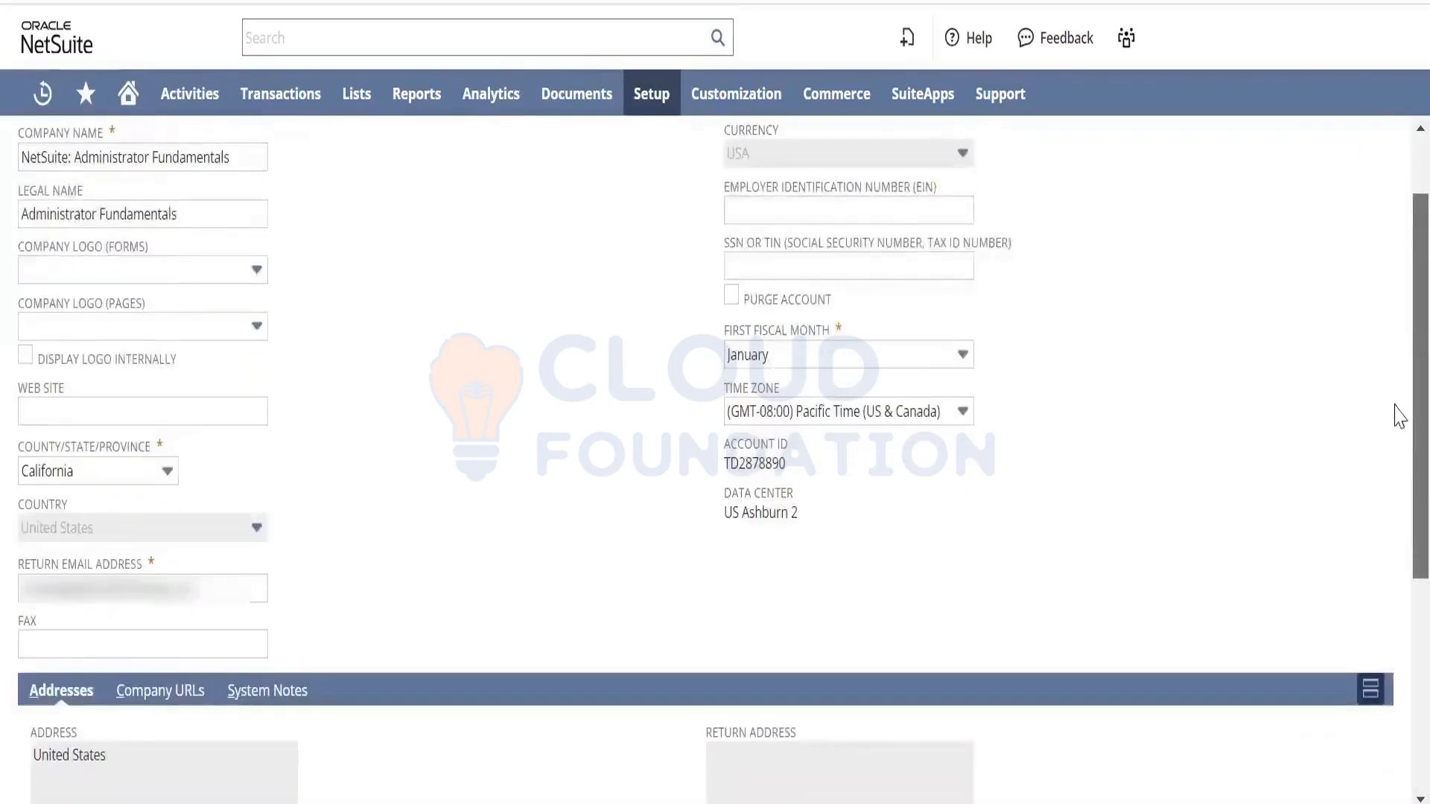
Review the company's web site and return email address fields, down to the addresses section
{"action": "scroll", "coordinate": [1396, 432], "scroll_direction": "down", "scroll_amount": 3}
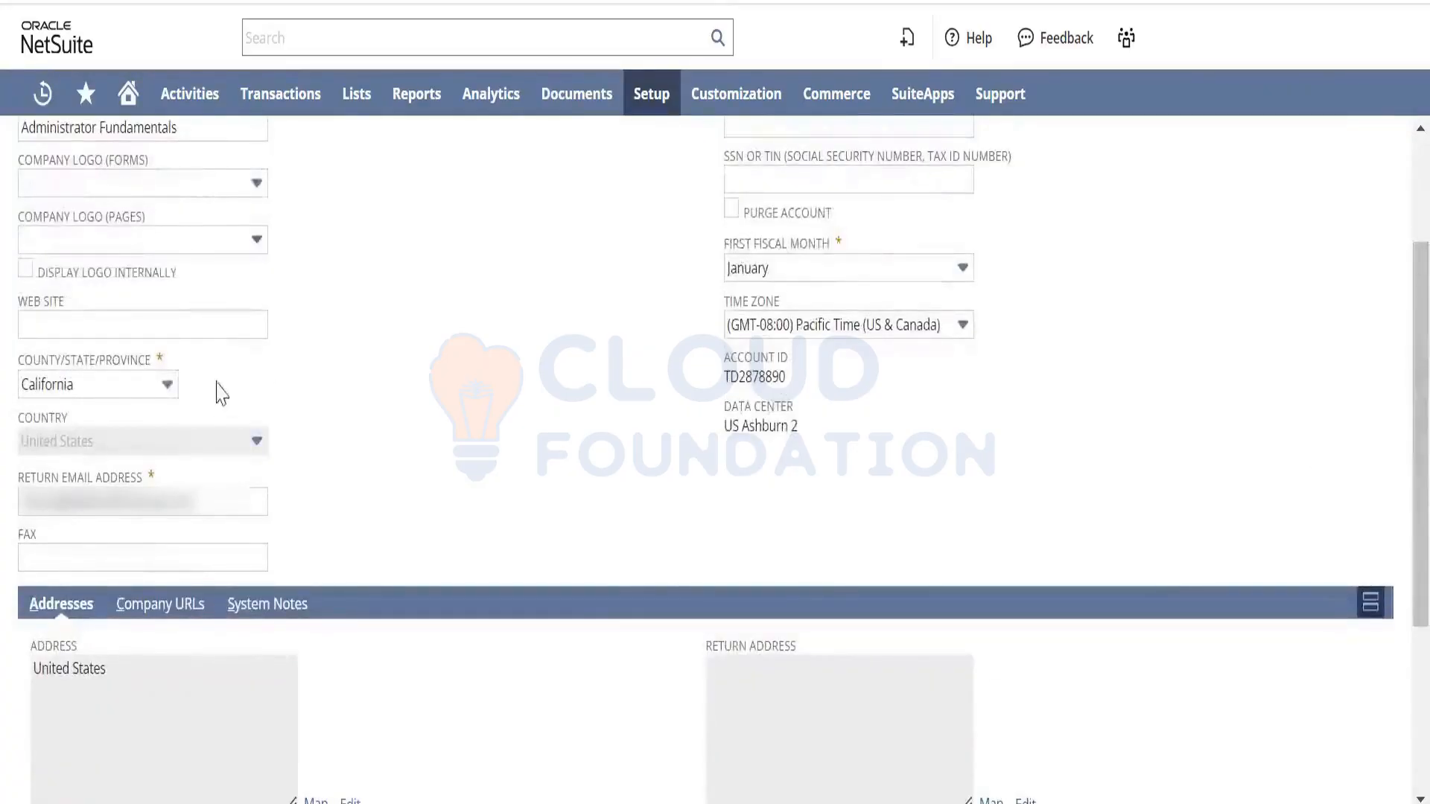
{"action": "left_click", "coordinate": [221, 330]}
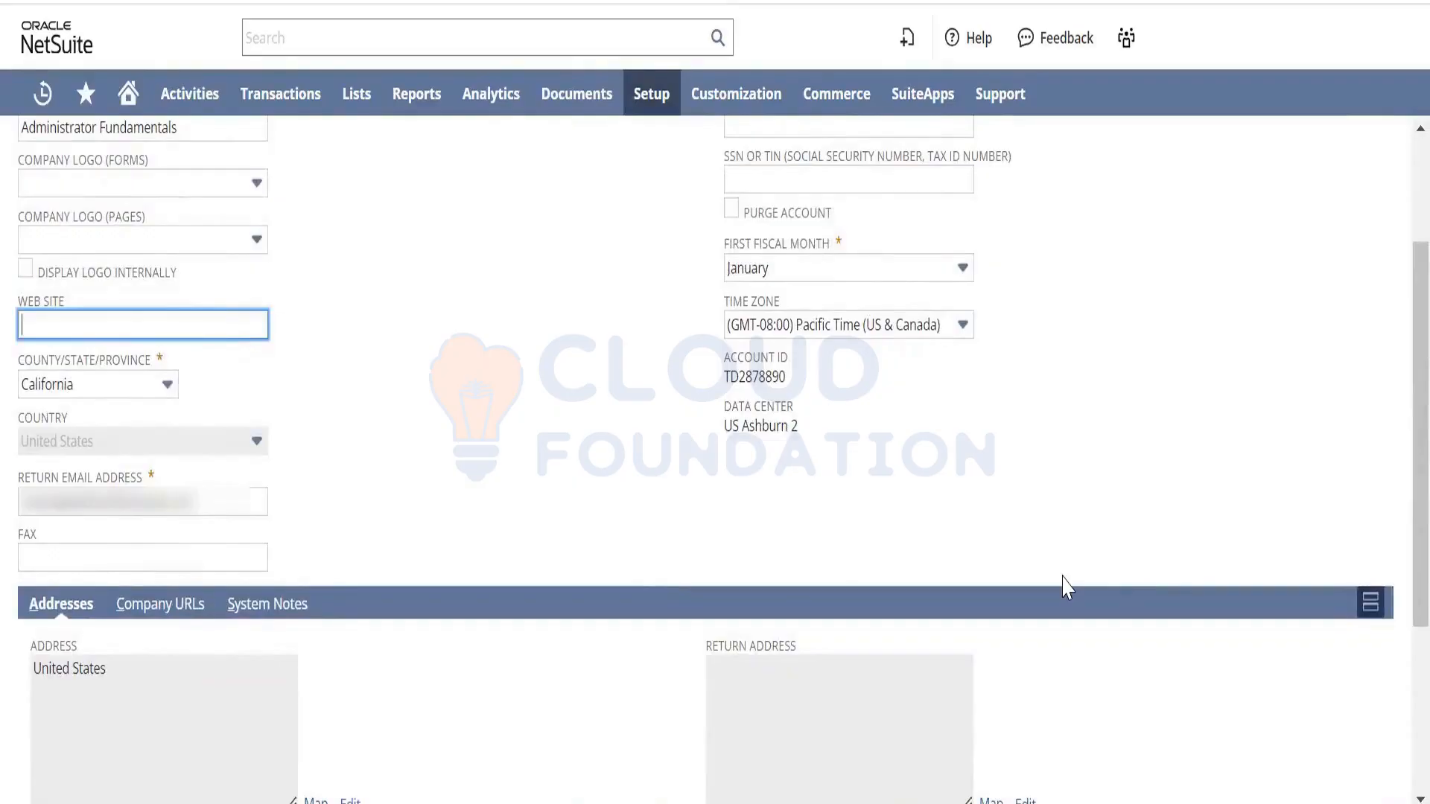
{"action": "triple_click", "coordinate": [255, 497]}
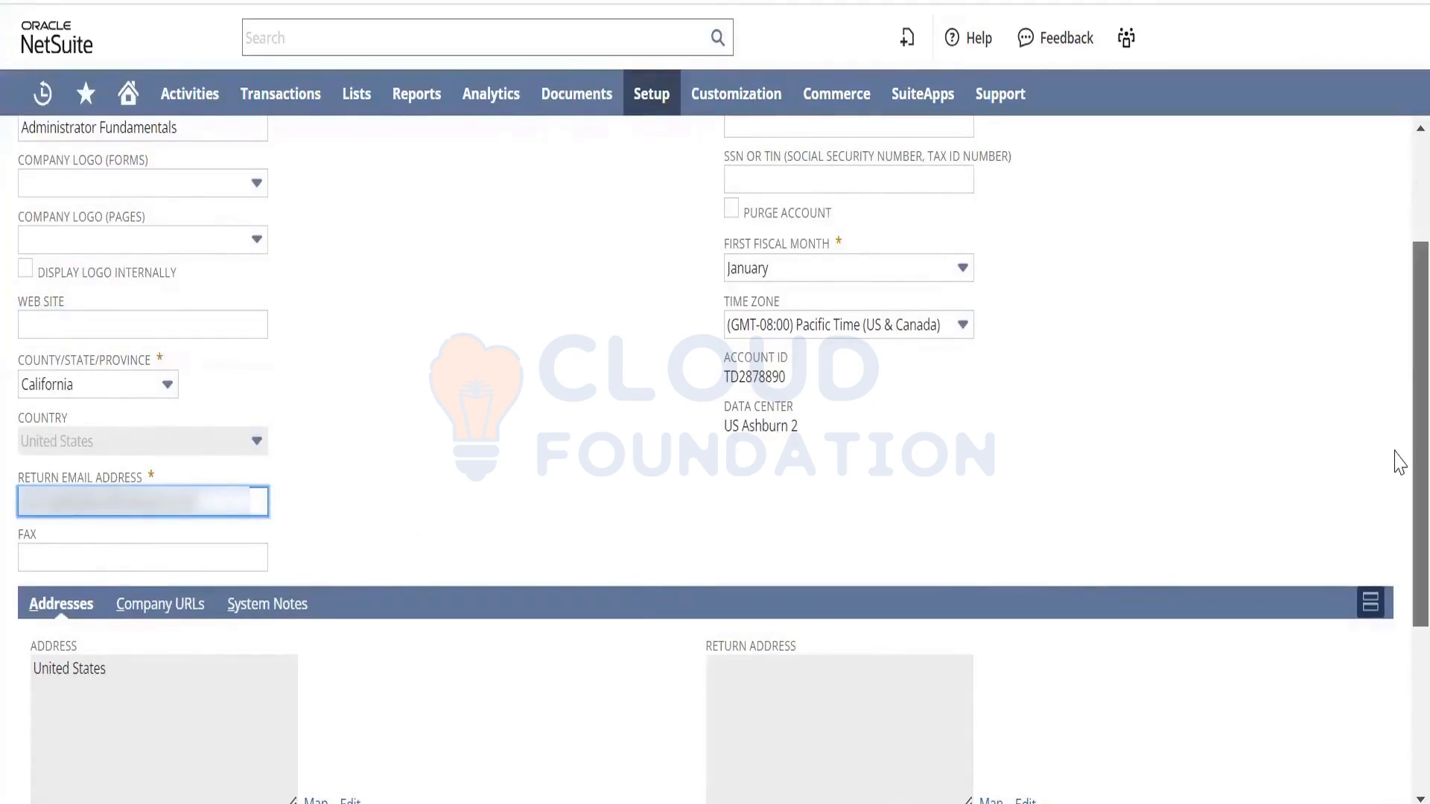
{"action": "scroll", "coordinate": [1398, 476], "scroll_direction": "down", "scroll_amount": 1}
{"action": "key", "text": "ctrl+v"}
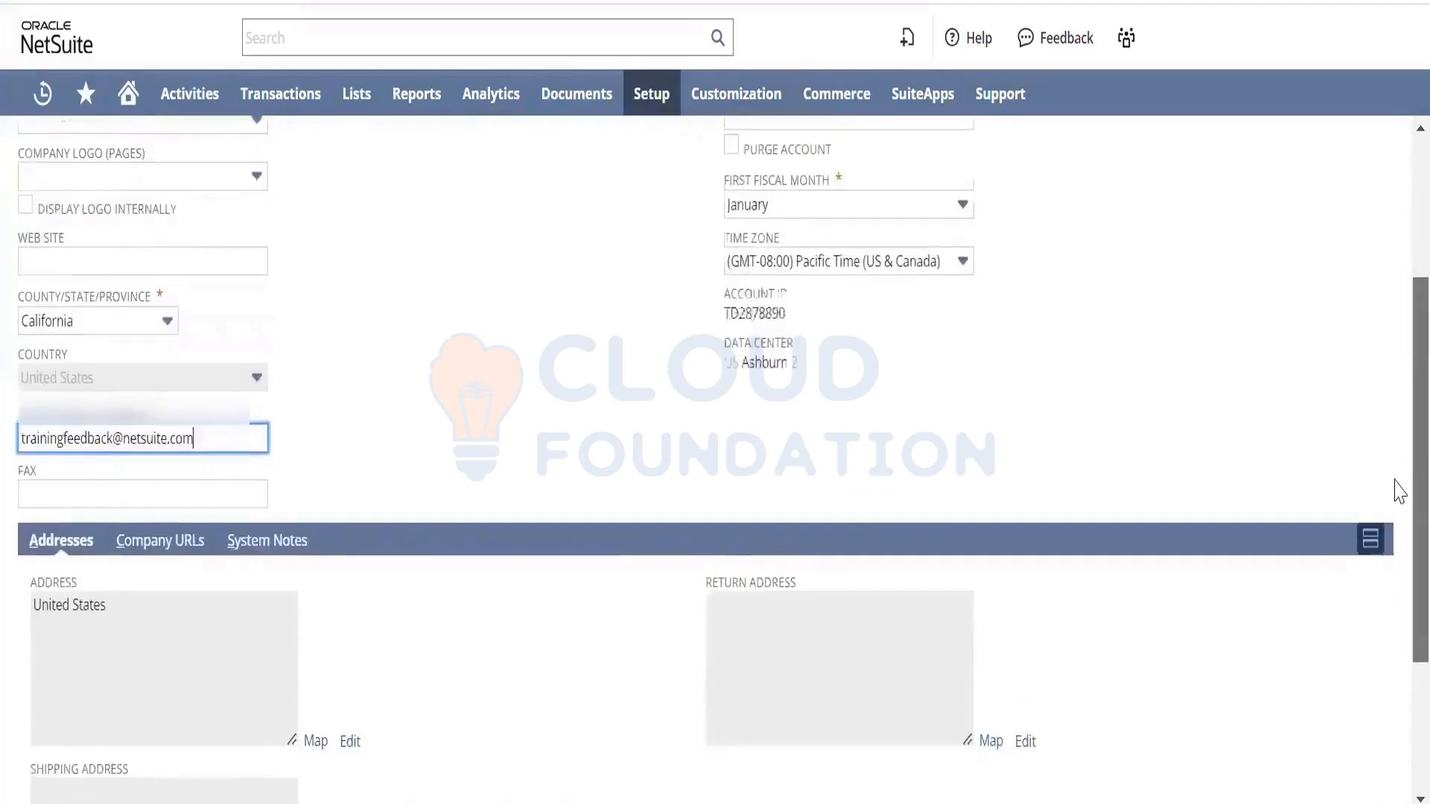
{"action": "scroll", "coordinate": [1396, 486], "scroll_direction": "down", "scroll_amount": 1}
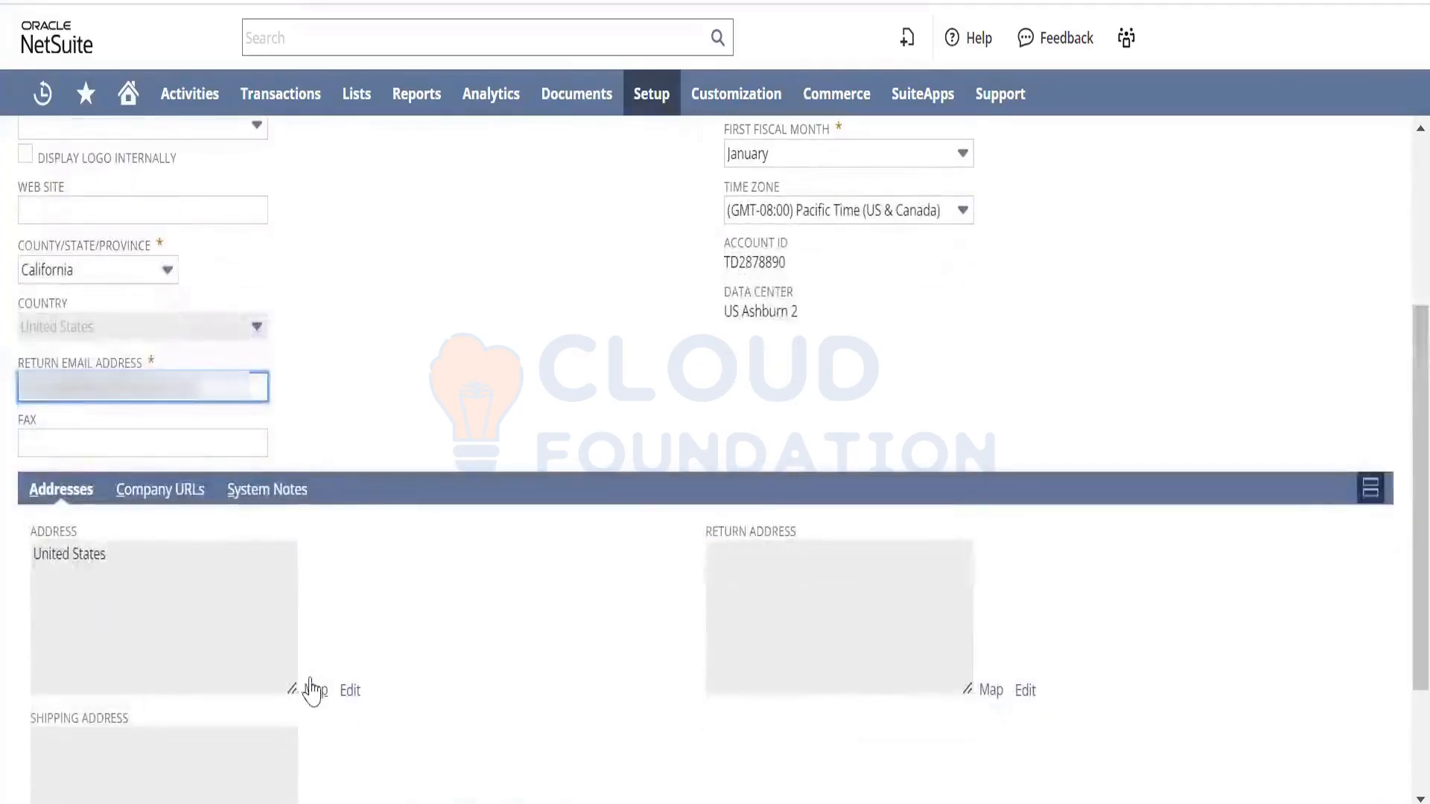
Open the company's main address for editing, view the state and country choices, and close it without changes
{"action": "left_click", "coordinate": [350, 691]}
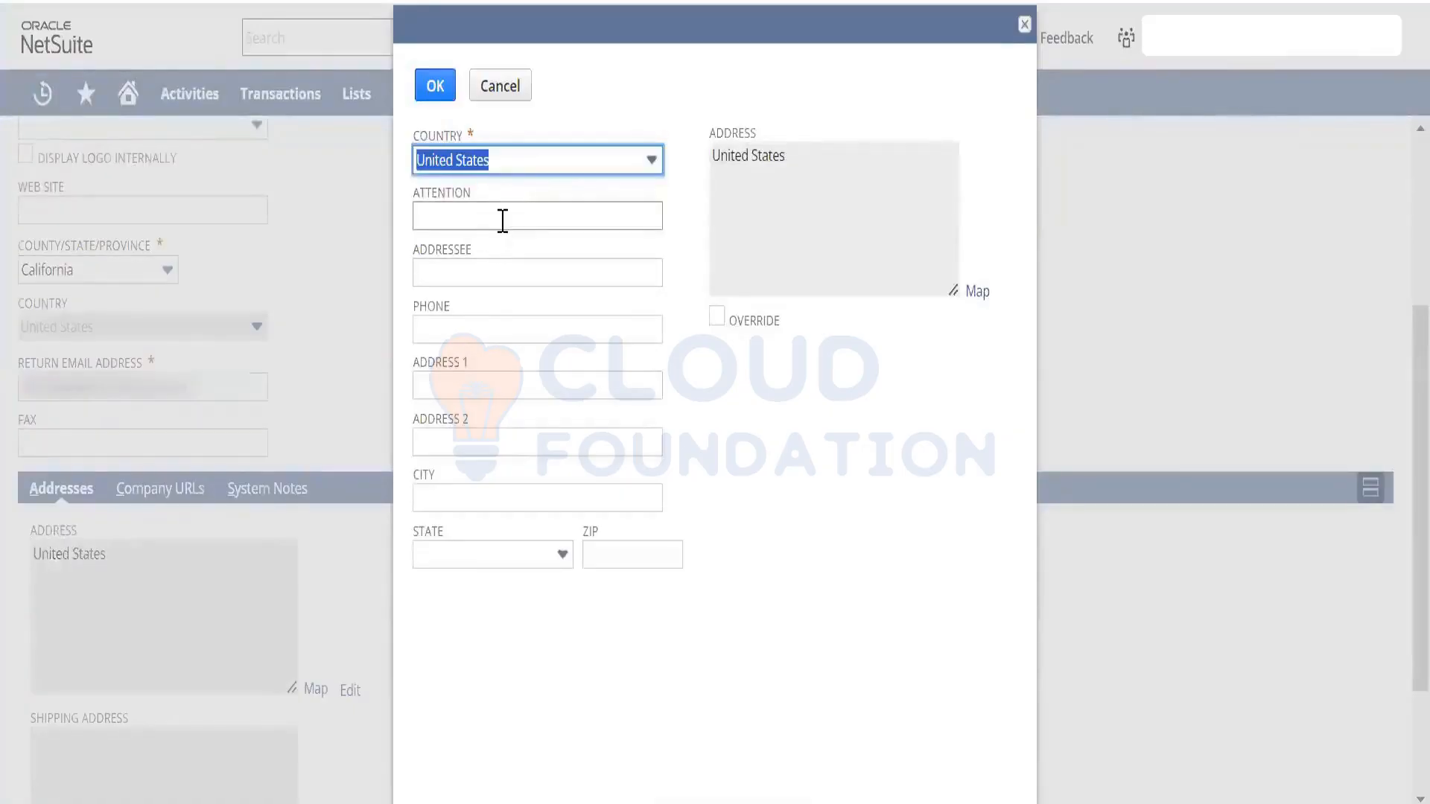
{"action": "left_click", "coordinate": [501, 222]}
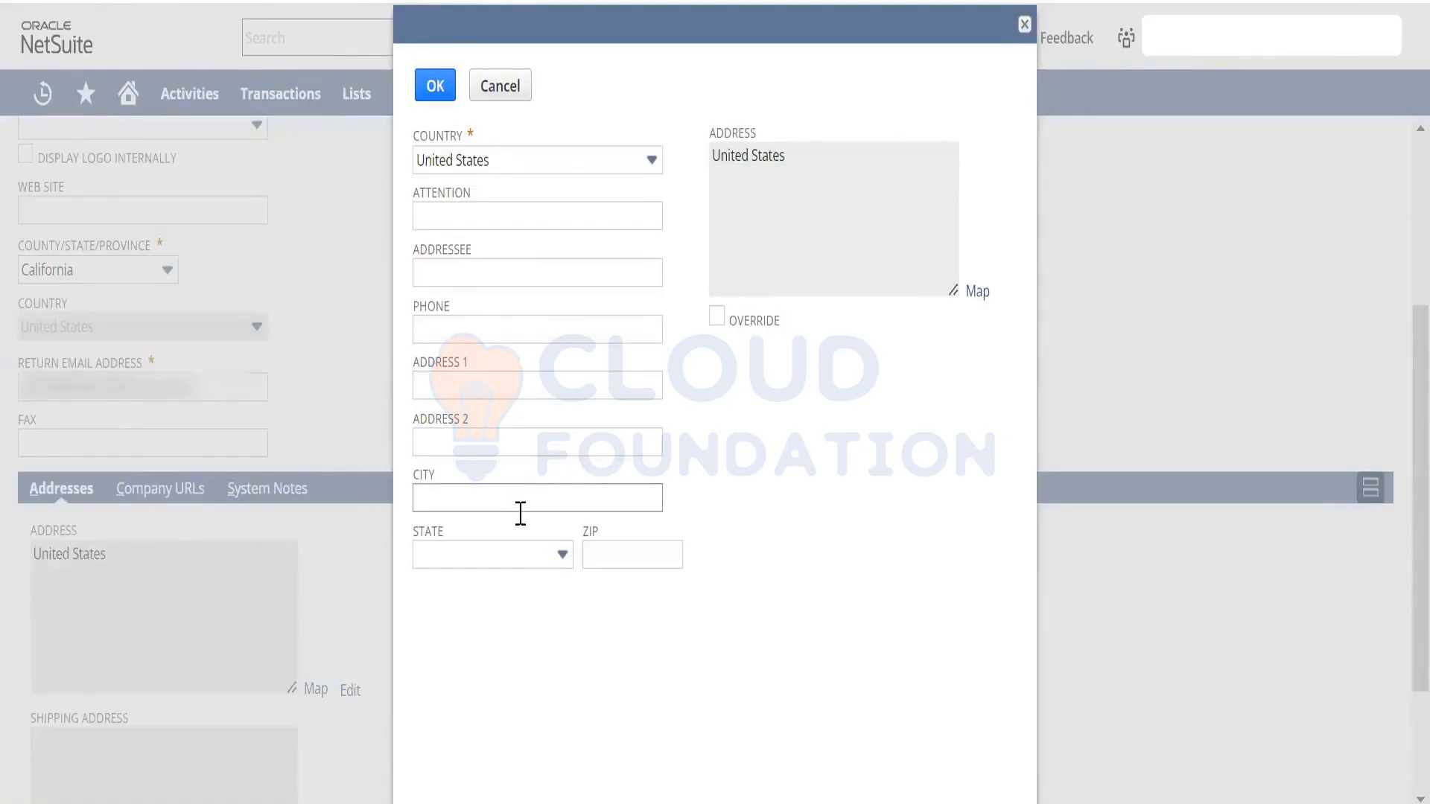
{"action": "left_click", "coordinate": [527, 558]}
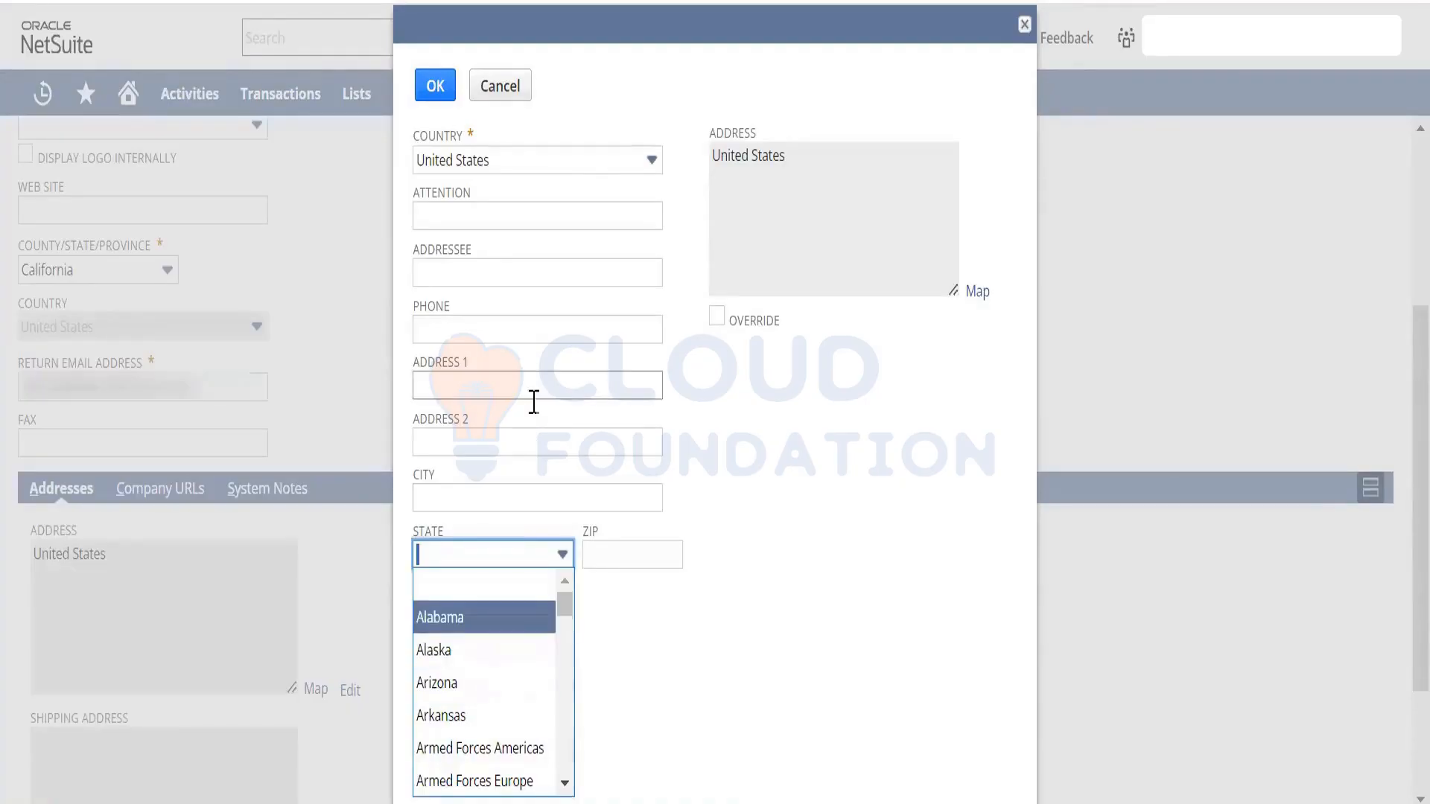
{"action": "left_click", "coordinate": [546, 160]}
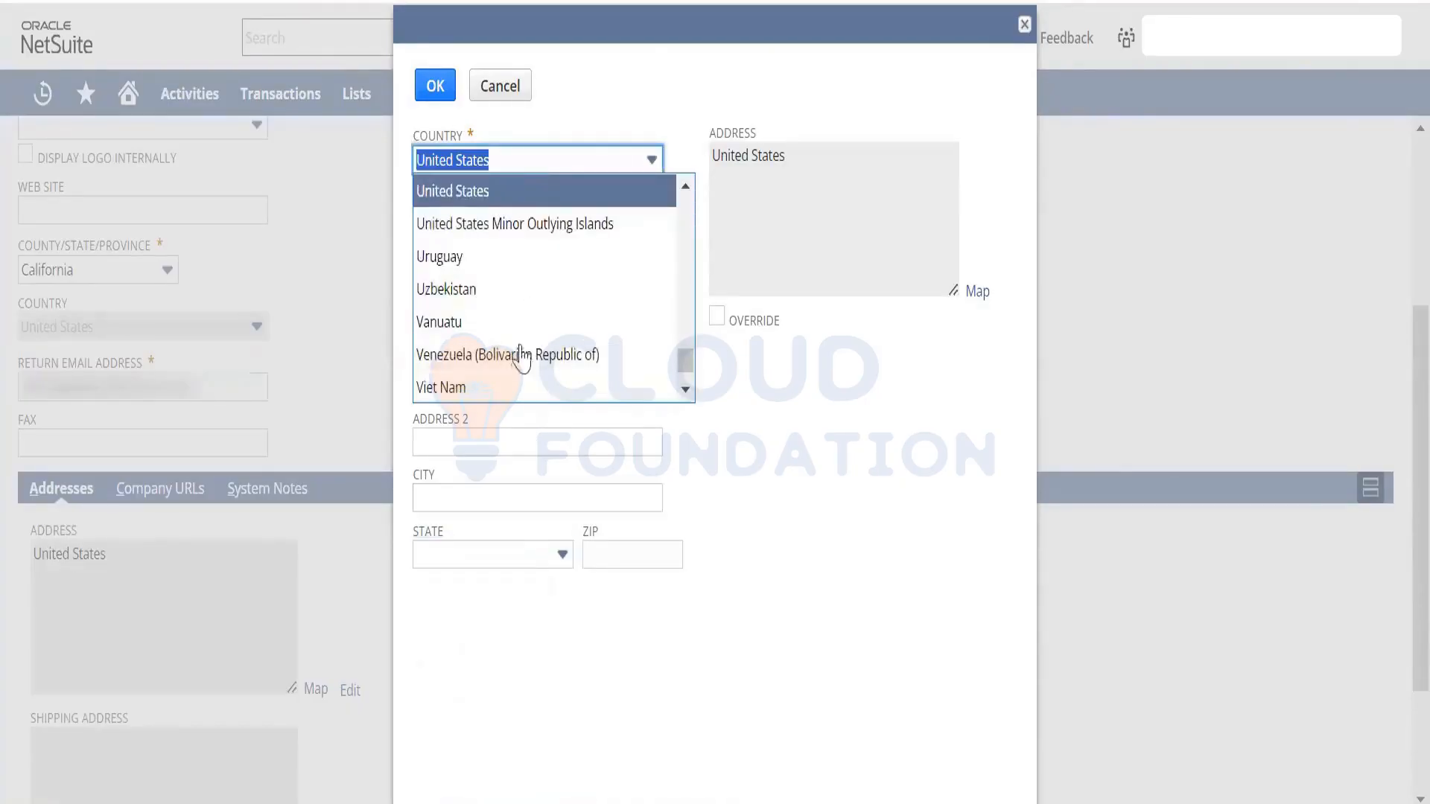
{"action": "left_click", "coordinate": [1023, 24]}
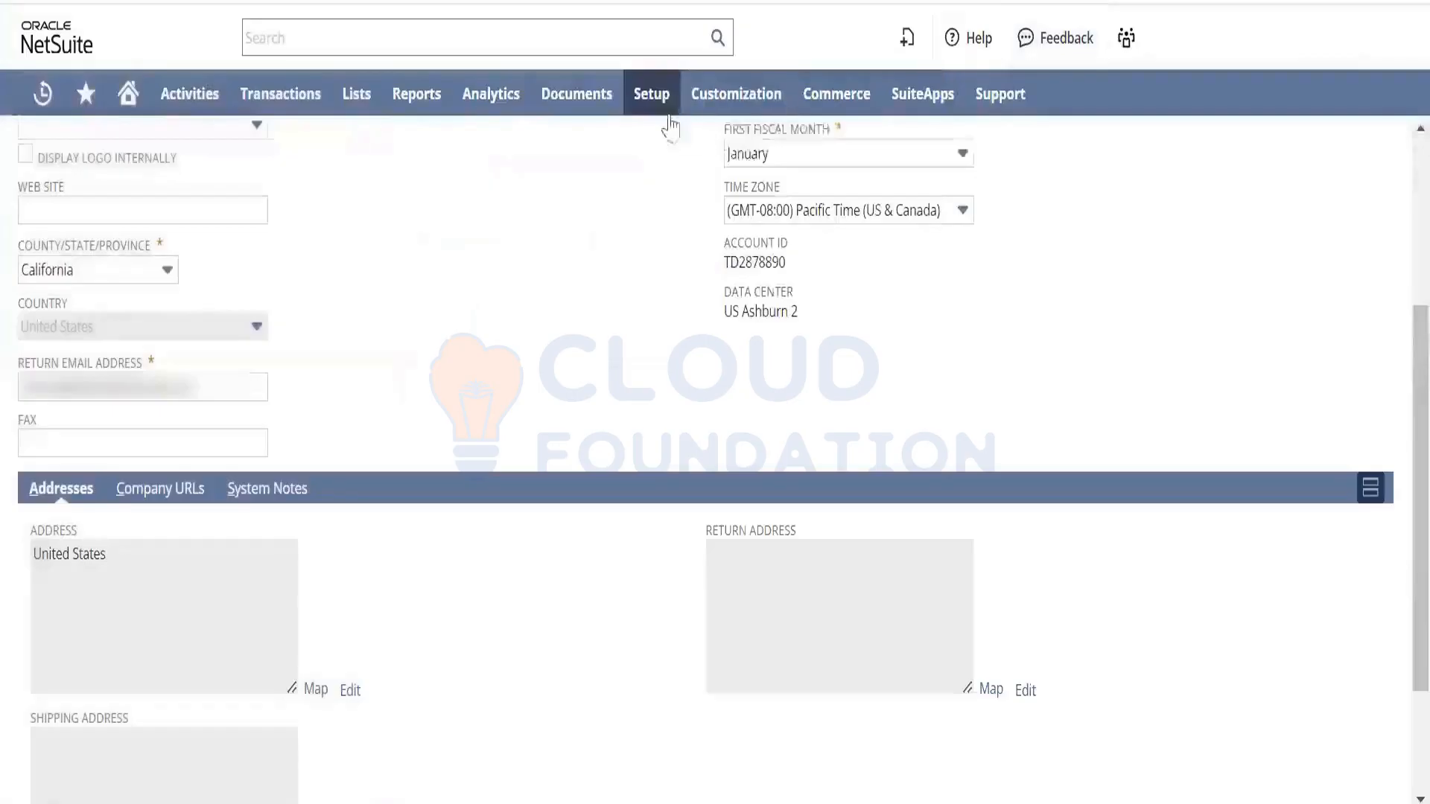
Open the company setup's Countries page in a new tab
{"action": "mouse_move", "coordinate": [652, 93]}
{"action": "mouse_move", "coordinate": [683, 185]}
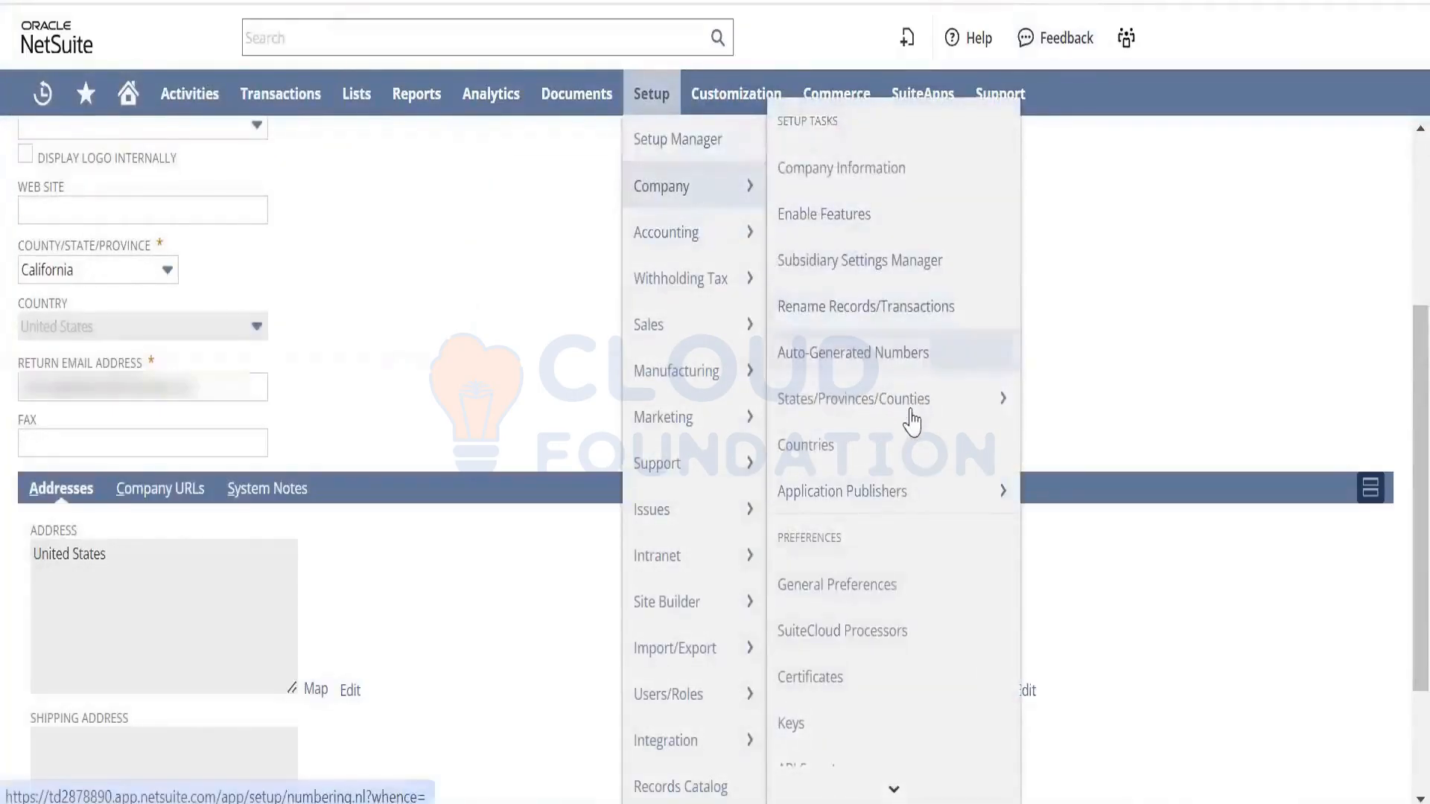
{"action": "mouse_move", "coordinate": [915, 401]}
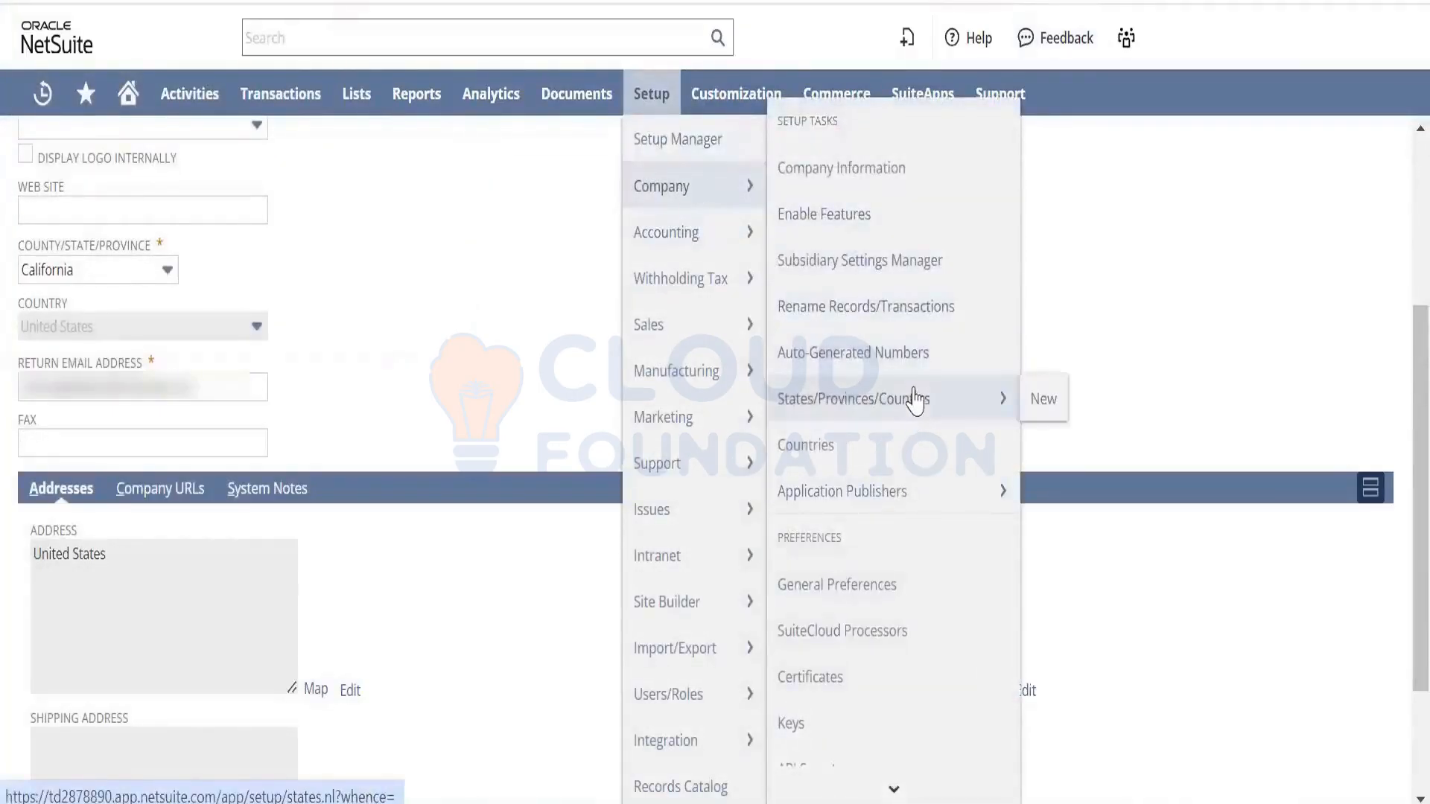
{"action": "right_click", "coordinate": [905, 444]}
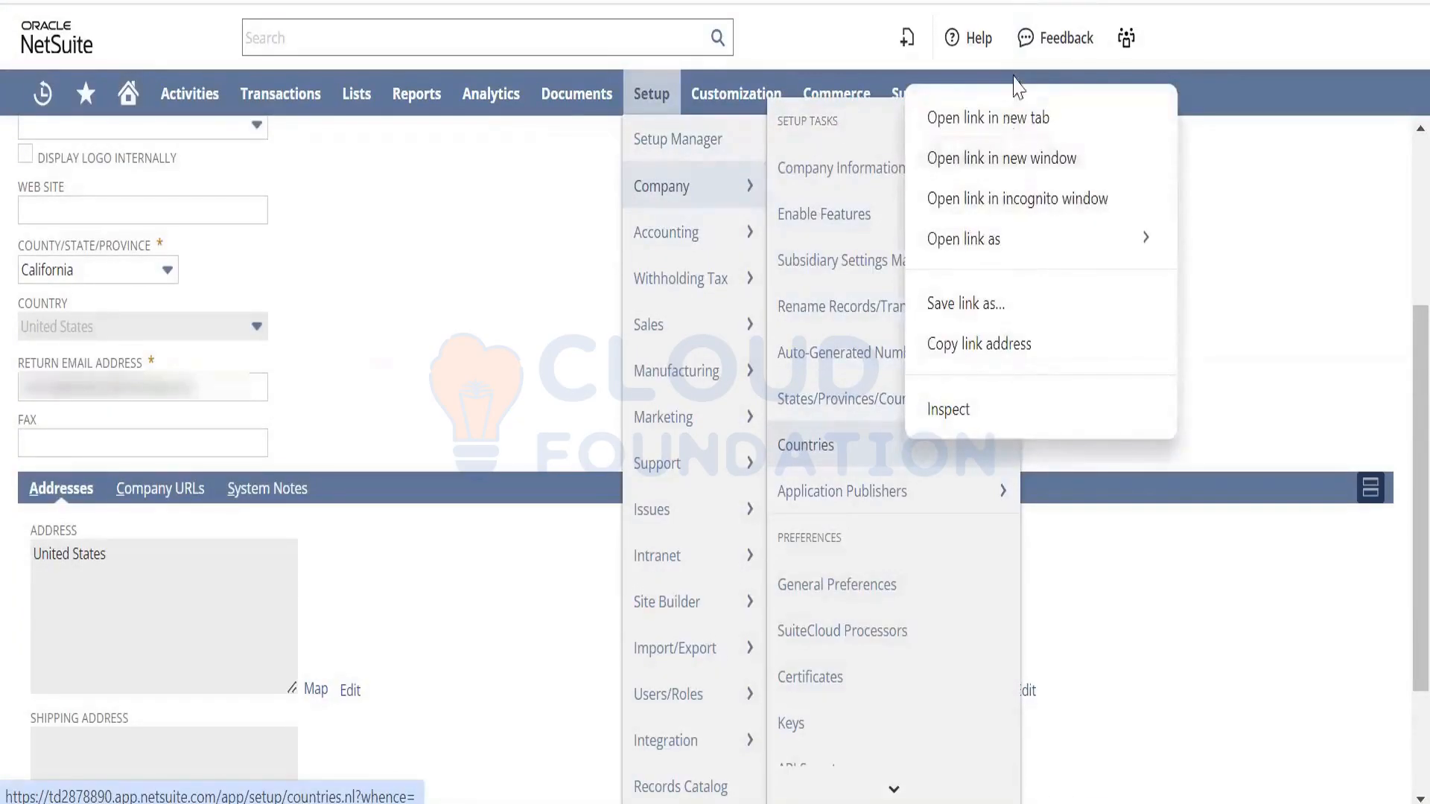
{"action": "left_click", "coordinate": [1011, 117]}
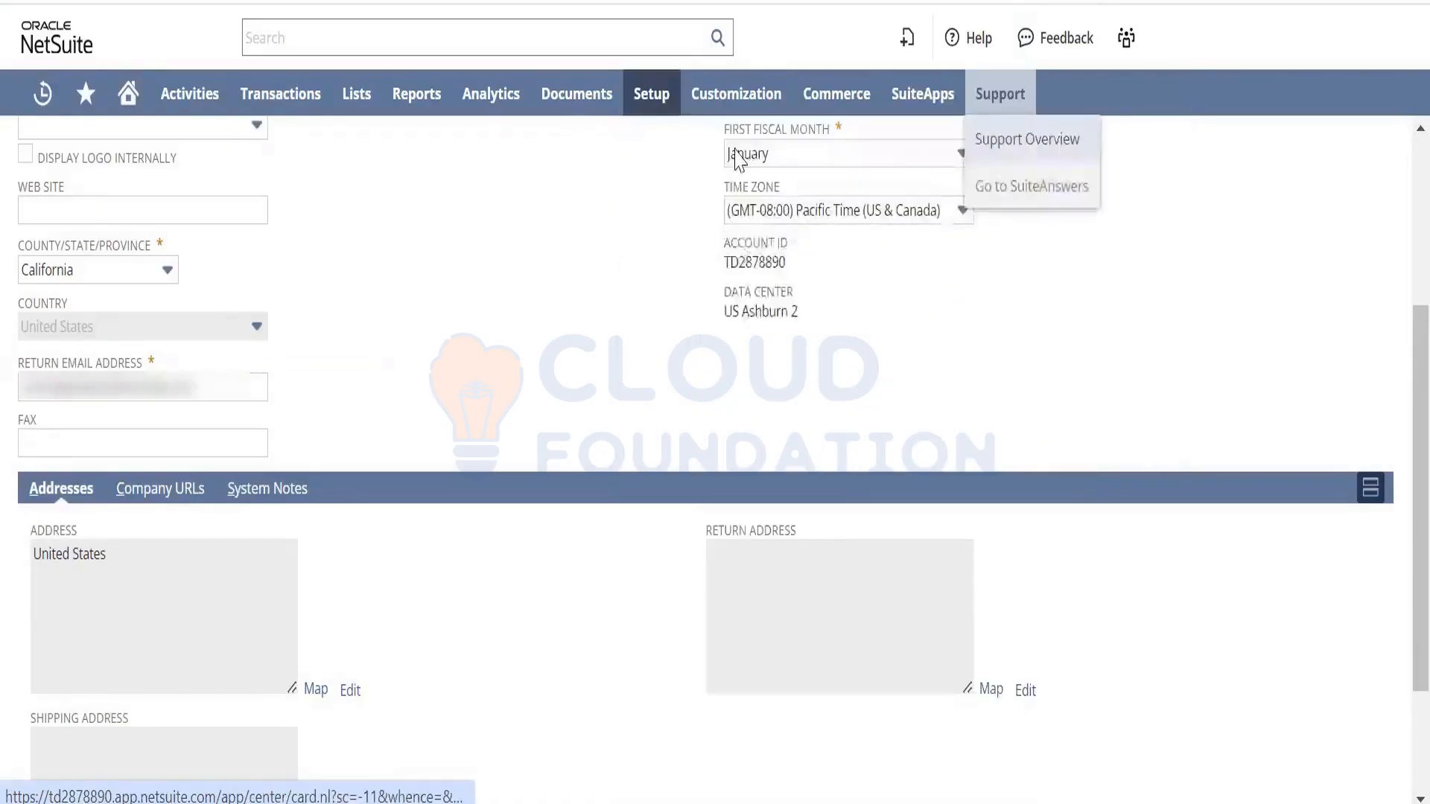
Open the company setup's States/Provinces/Counties page in a new tab
{"action": "mouse_move", "coordinate": [673, 119]}
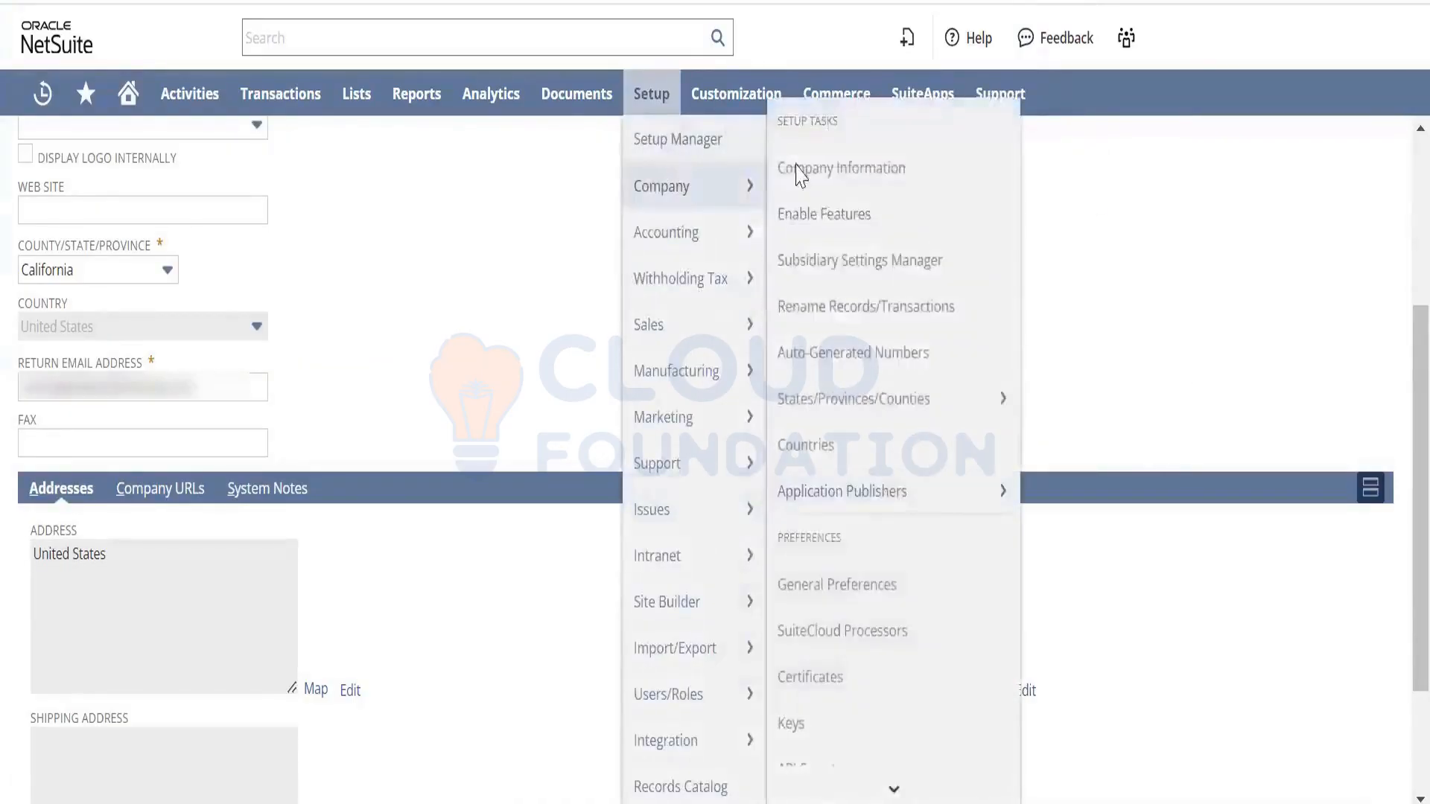
{"action": "mouse_move", "coordinate": [728, 196]}
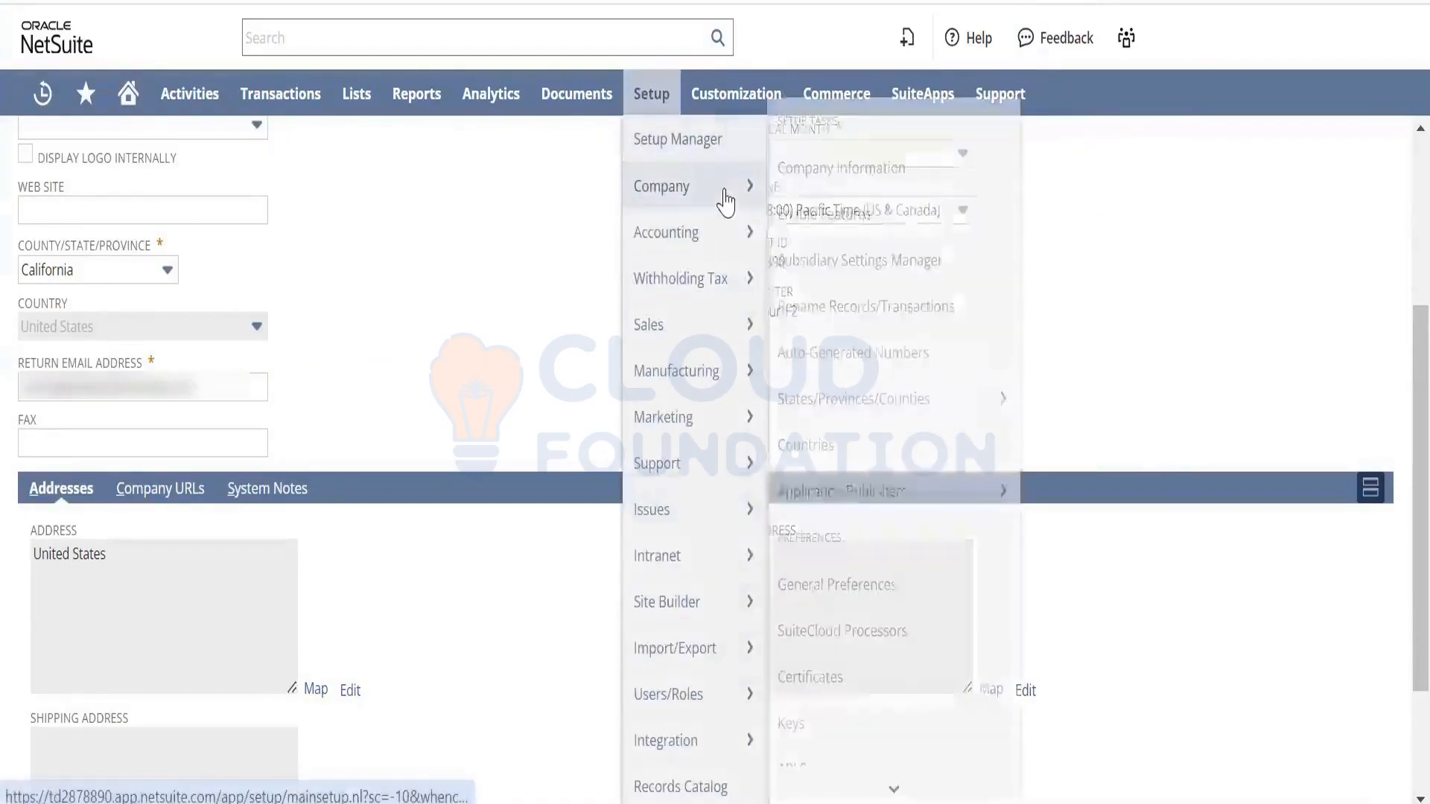
{"action": "right_click", "coordinate": [904, 395]}
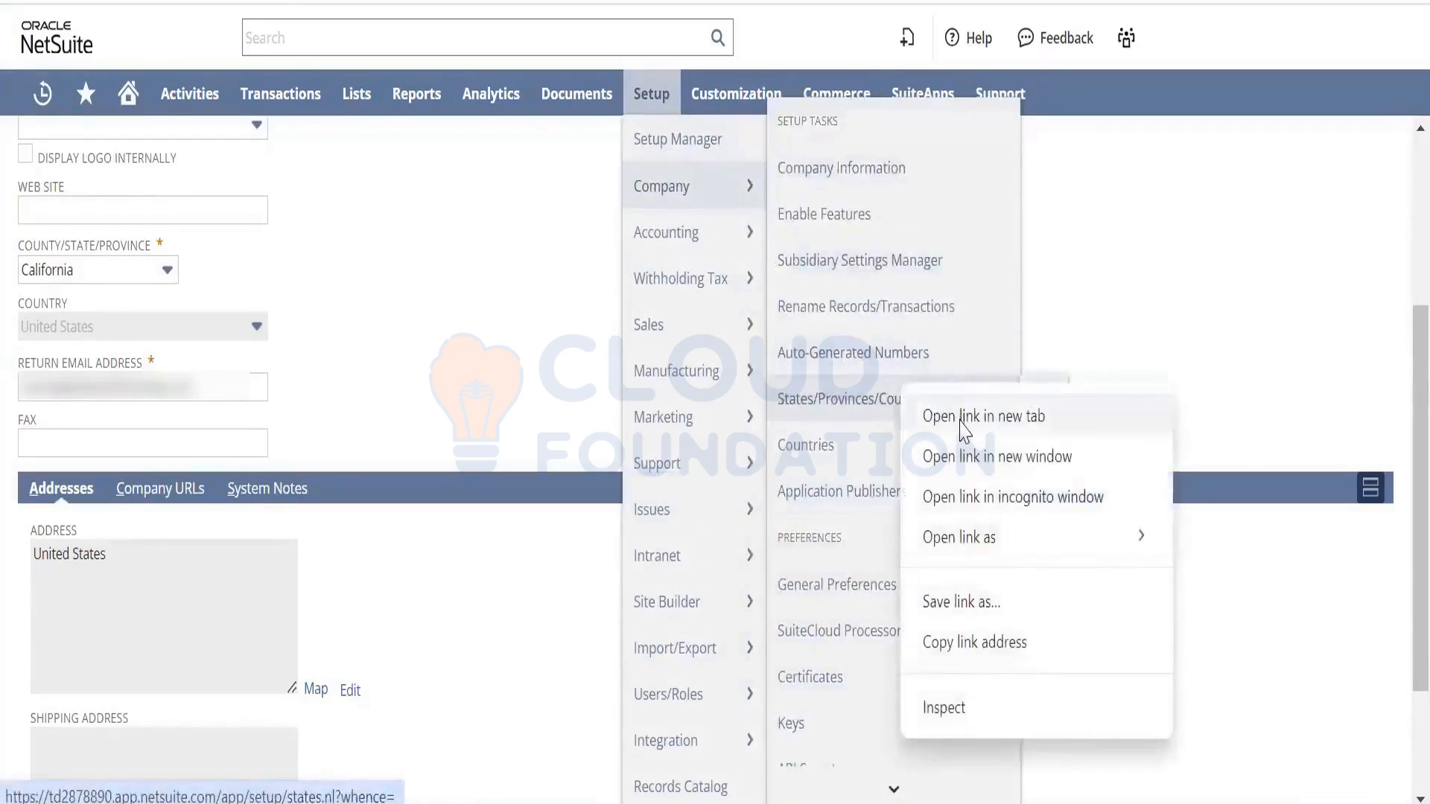
{"action": "left_click", "coordinate": [868, 428]}
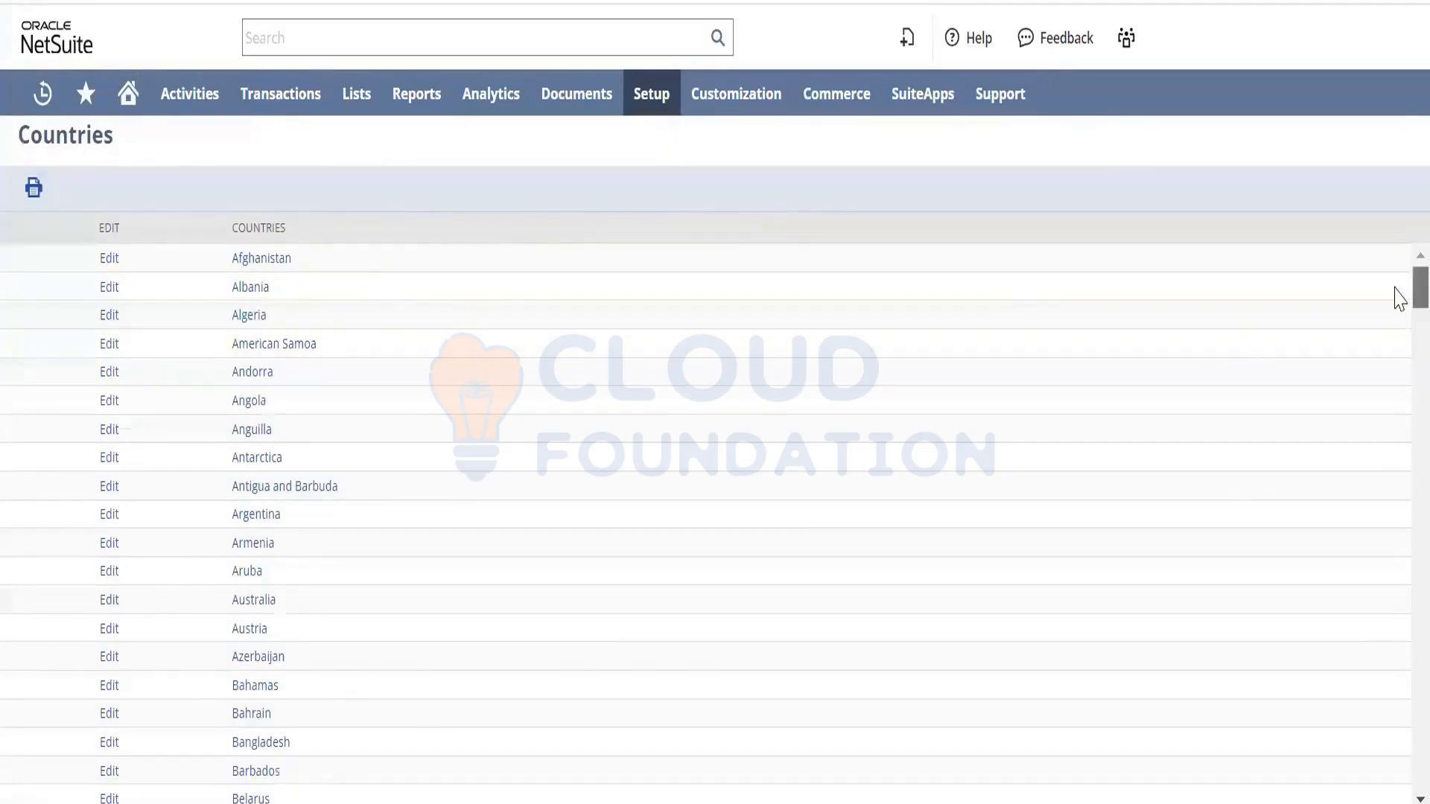
Look through the Countries list and the States/Provinces/Counties list, including the choices of its country filter
{"action": "left_click_drag", "start_coordinate": [1395, 310], "coordinate": [1395, 243]}
{"action": "key", "text": "ctrl+Tab"}
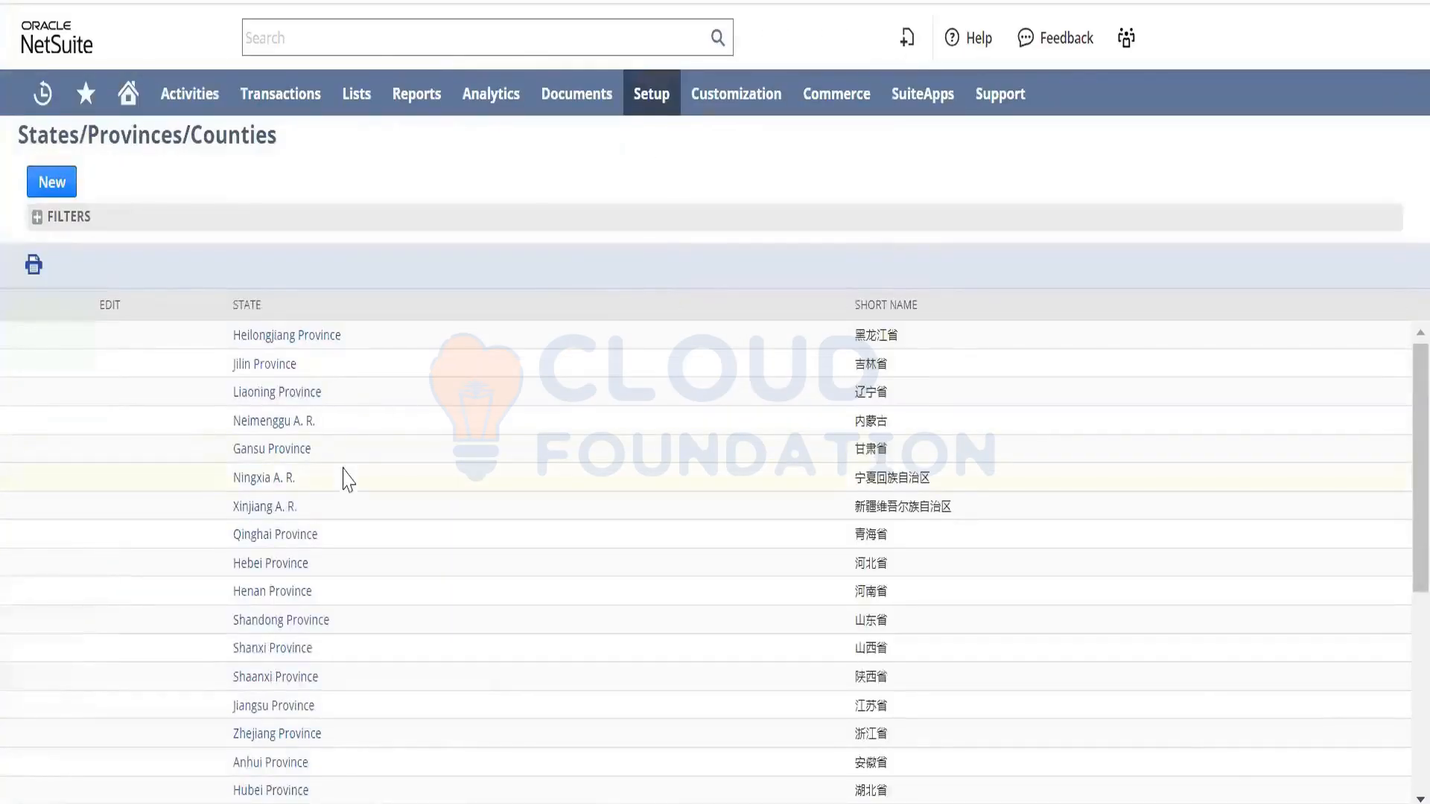
{"action": "left_click", "coordinate": [38, 217]}
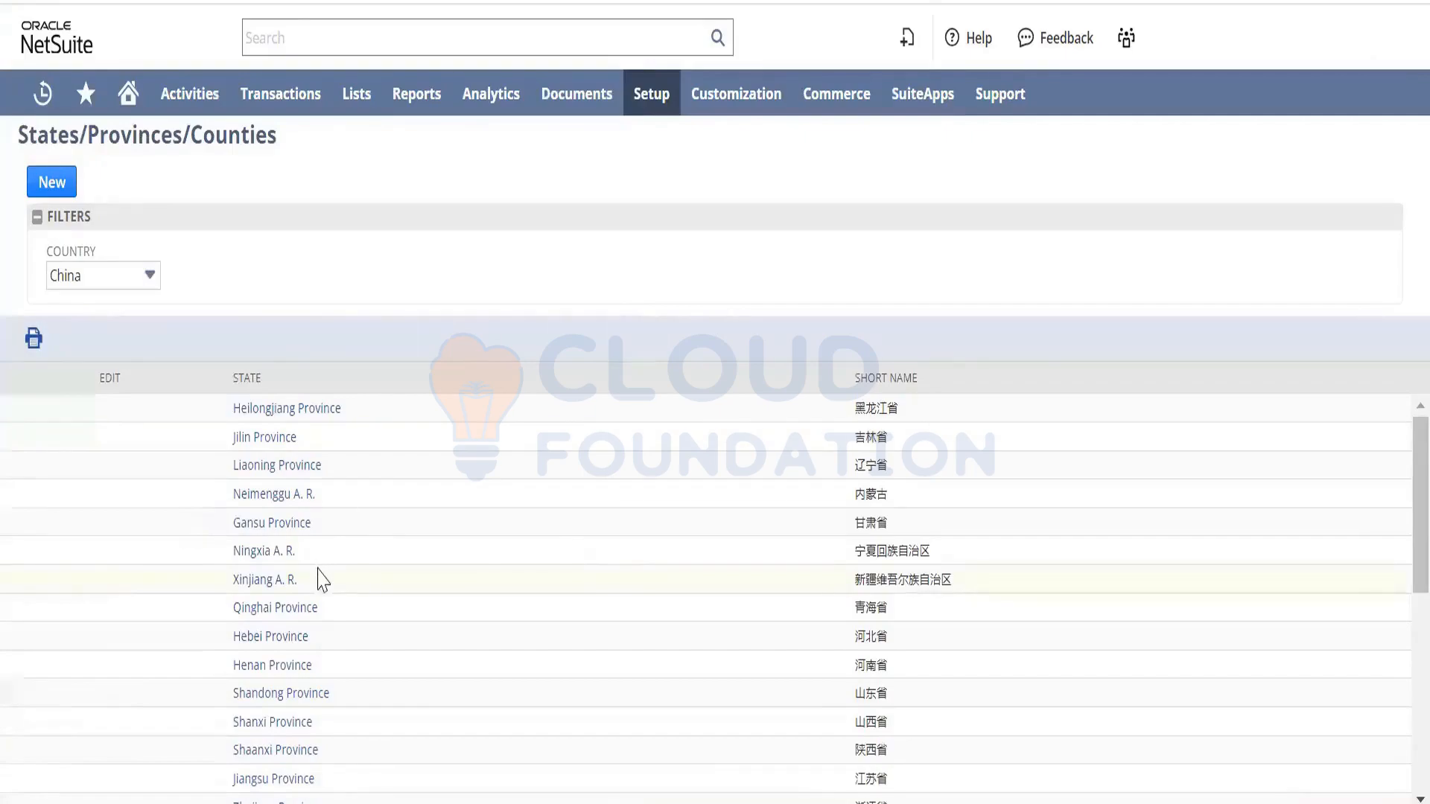
{"action": "left_click_drag", "start_coordinate": [1419, 427], "coordinate": [1368, 470]}
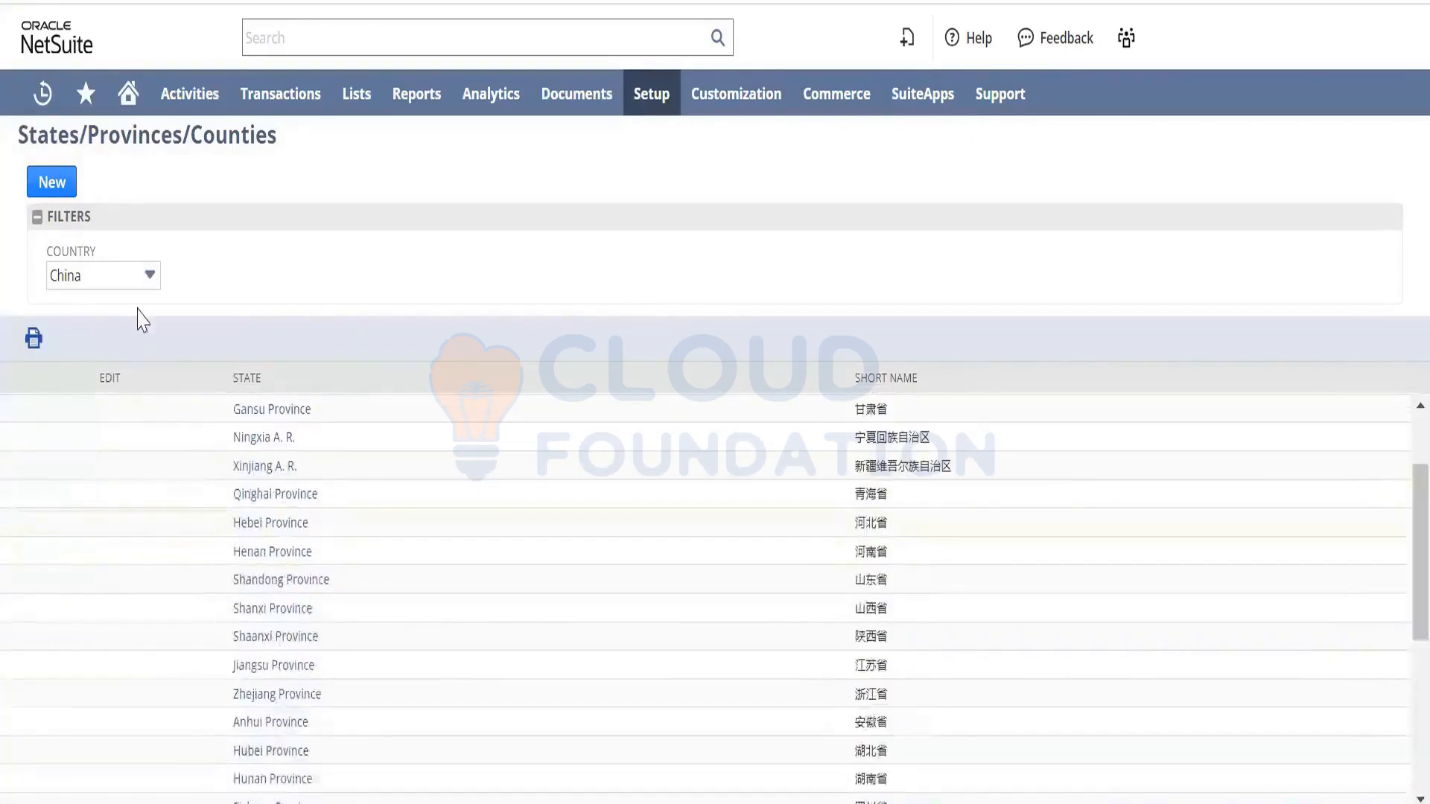
{"action": "left_click", "coordinate": [125, 277]}
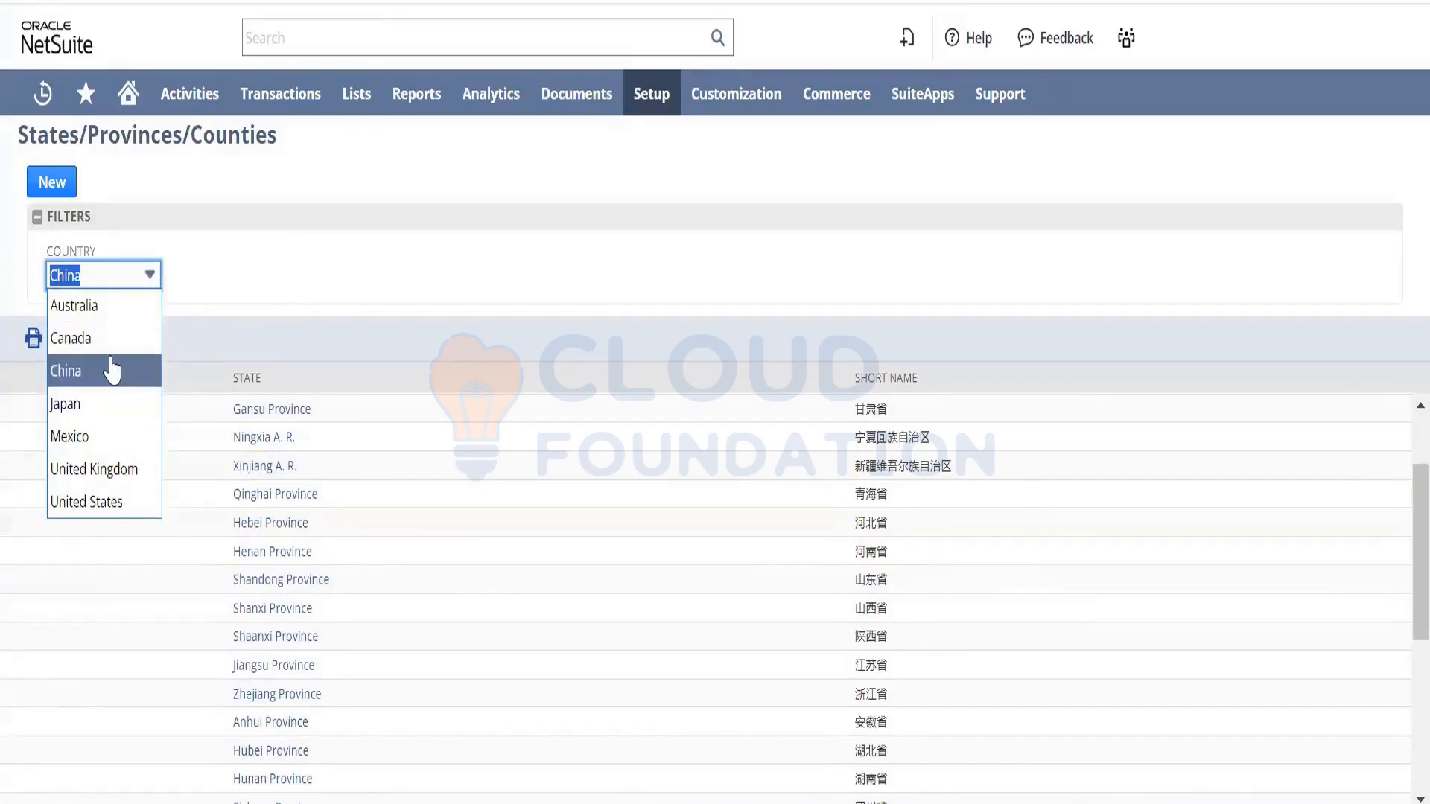
{"action": "left_click", "coordinate": [236, 256]}
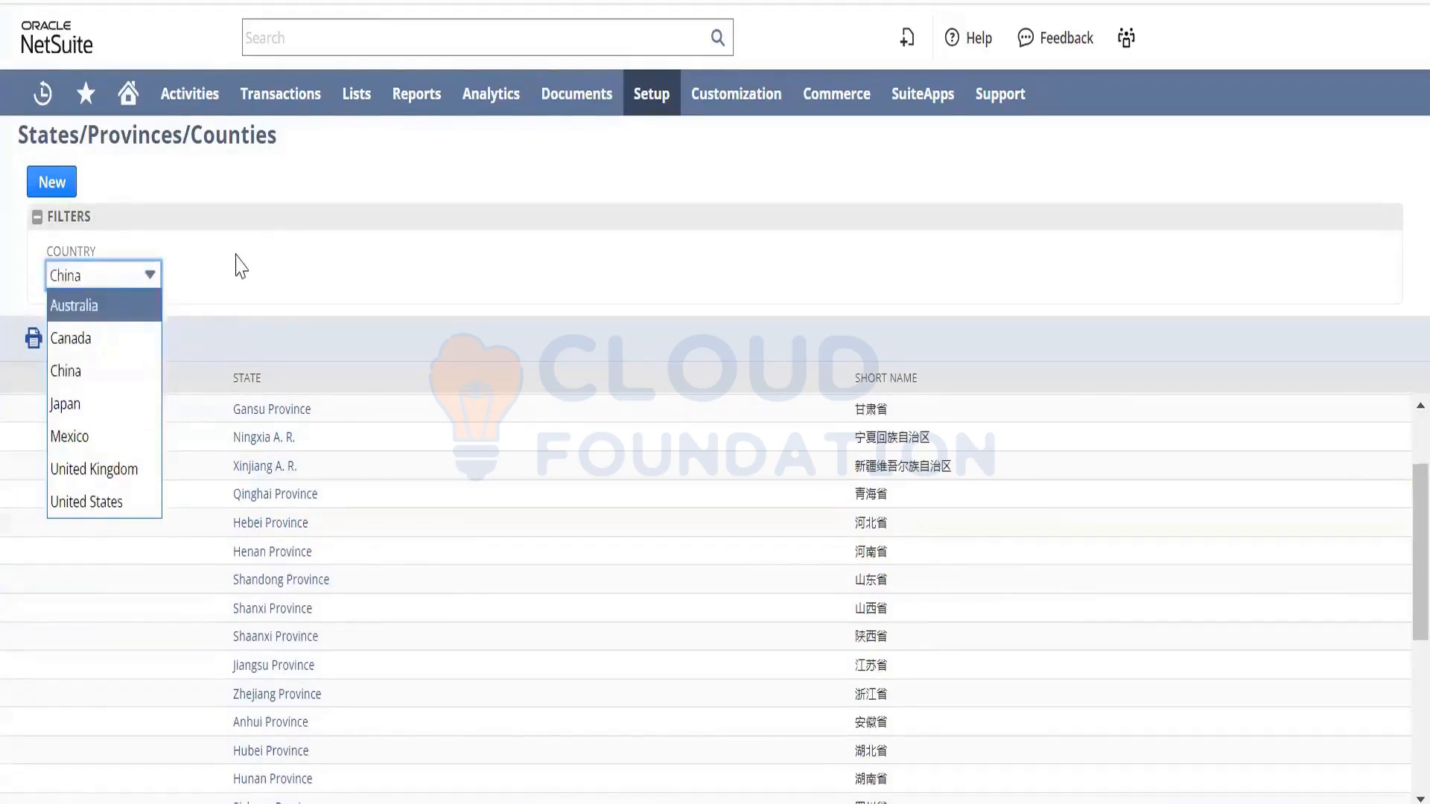
Start a new state/province/county record and set its country to India
{"action": "left_click", "coordinate": [45, 186]}
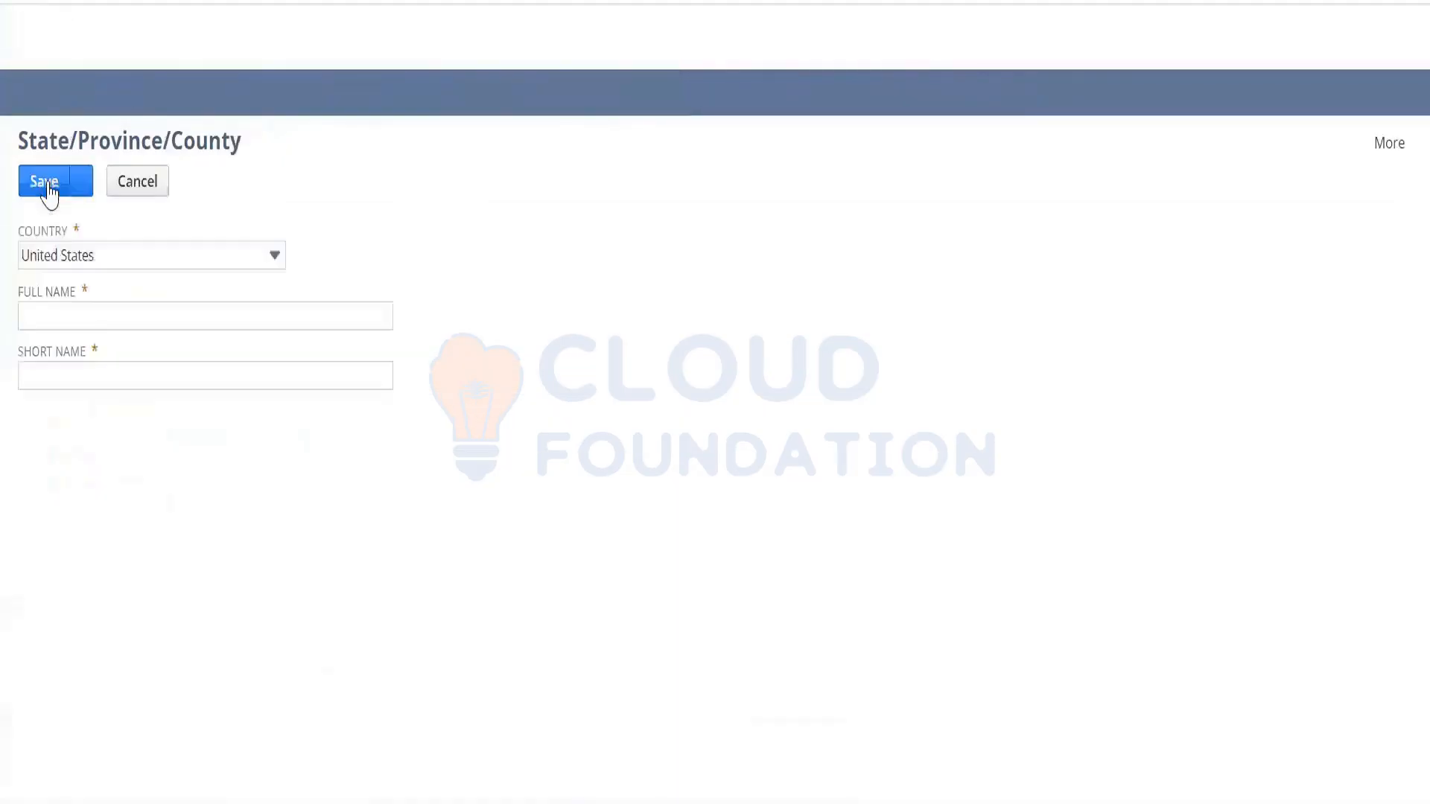
{"action": "left_click", "coordinate": [117, 255]}
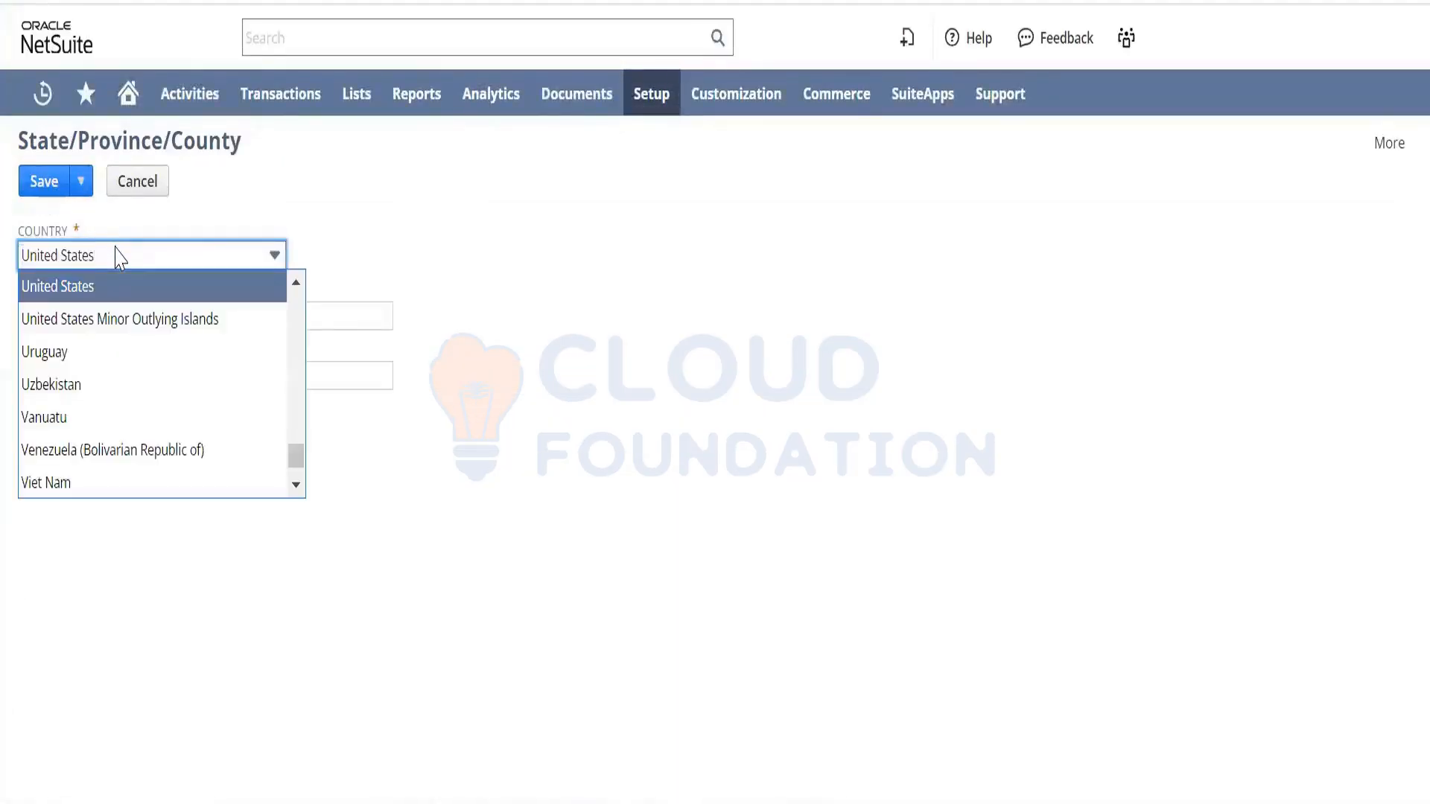
{"action": "type", "text": "India"}
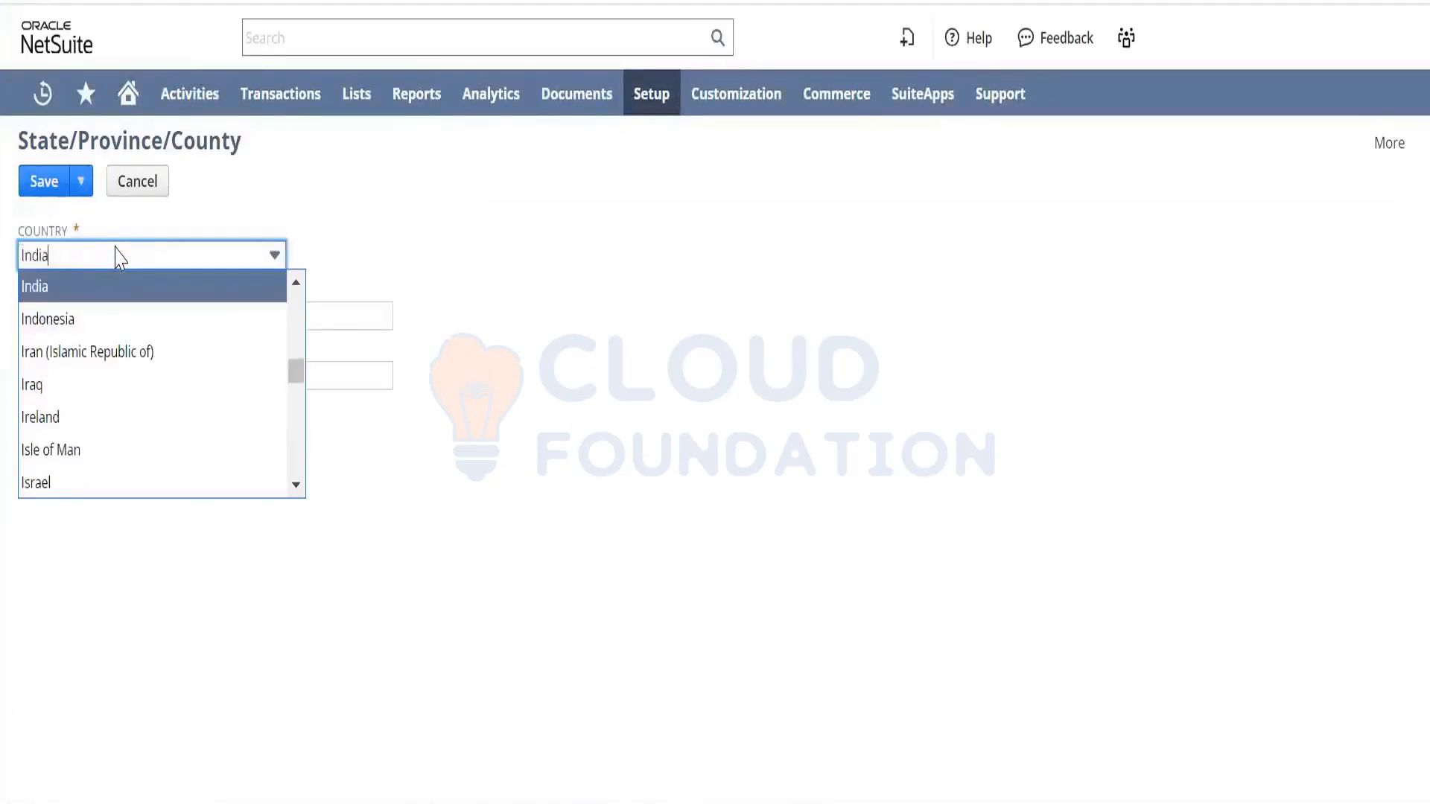
{"action": "left_click", "coordinate": [116, 288]}
Enter Andhra Pradesh as the state's full name and AP as its short name, and save the record
{"action": "key", "text": "Tab"}
{"action": "type", "text": "And"}
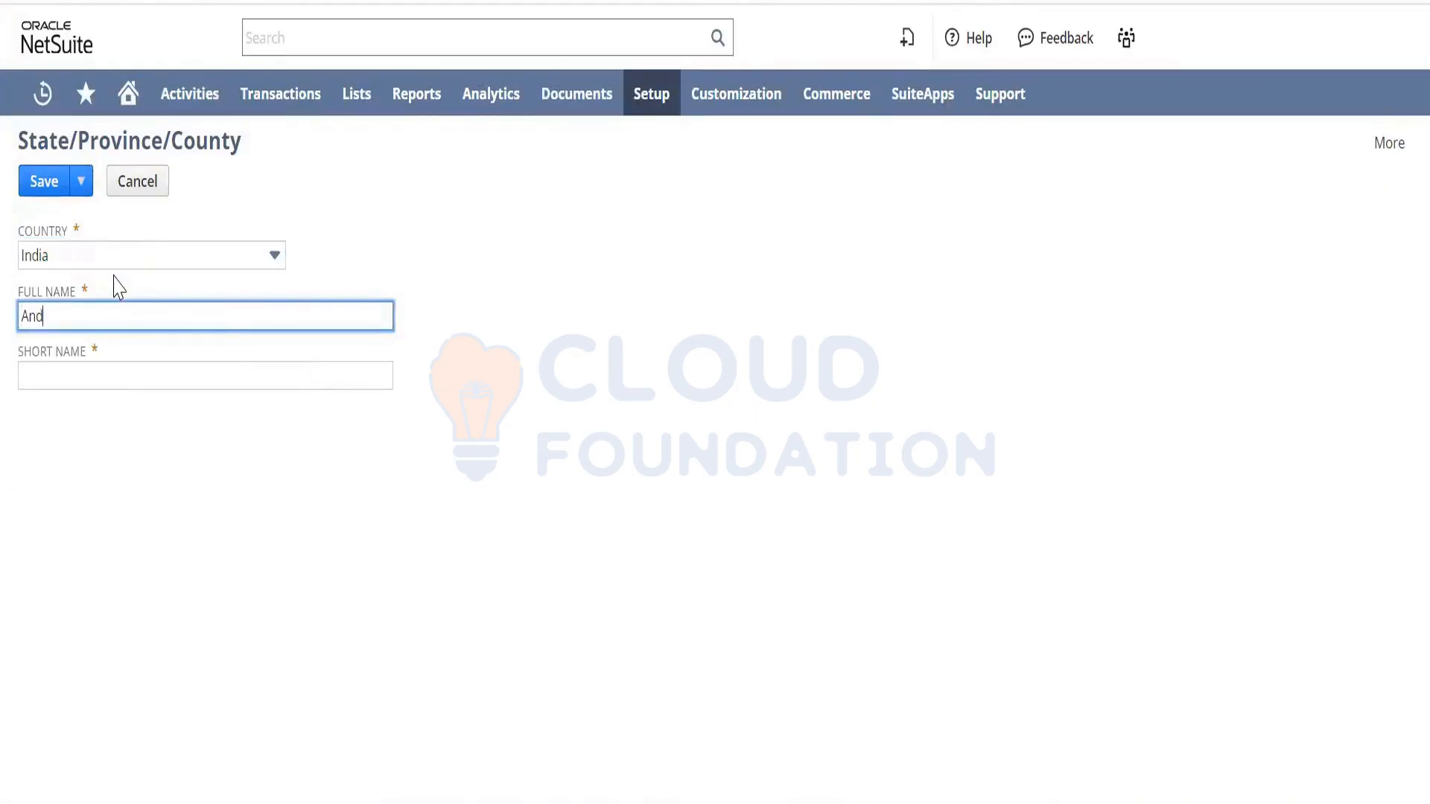
{"action": "type", "text": "hra Pradesh"}
{"action": "key", "text": "ctrl+a"}
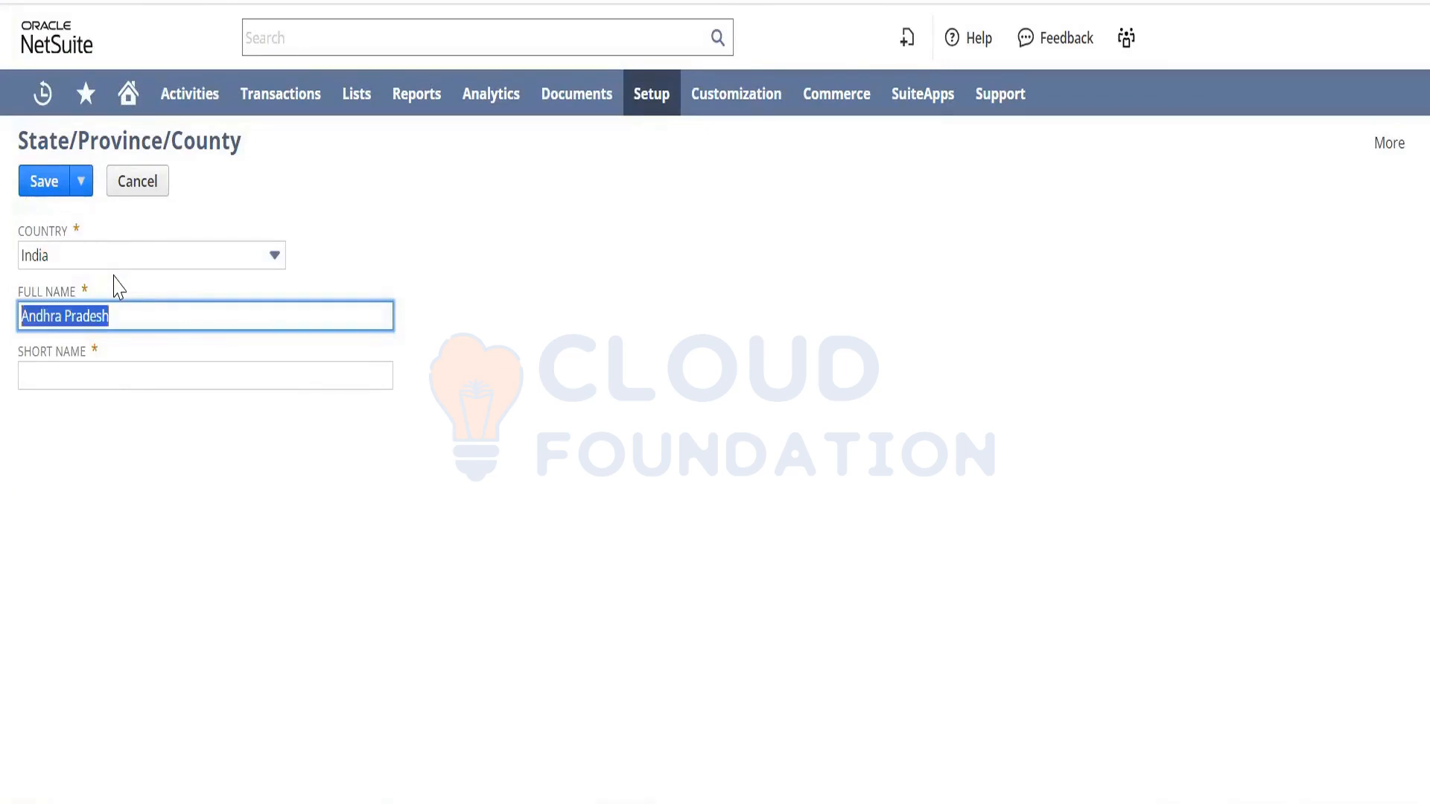
{"action": "key", "text": "Tab"}
{"action": "type", "text": "AP"}
{"action": "key", "text": "Tab"}
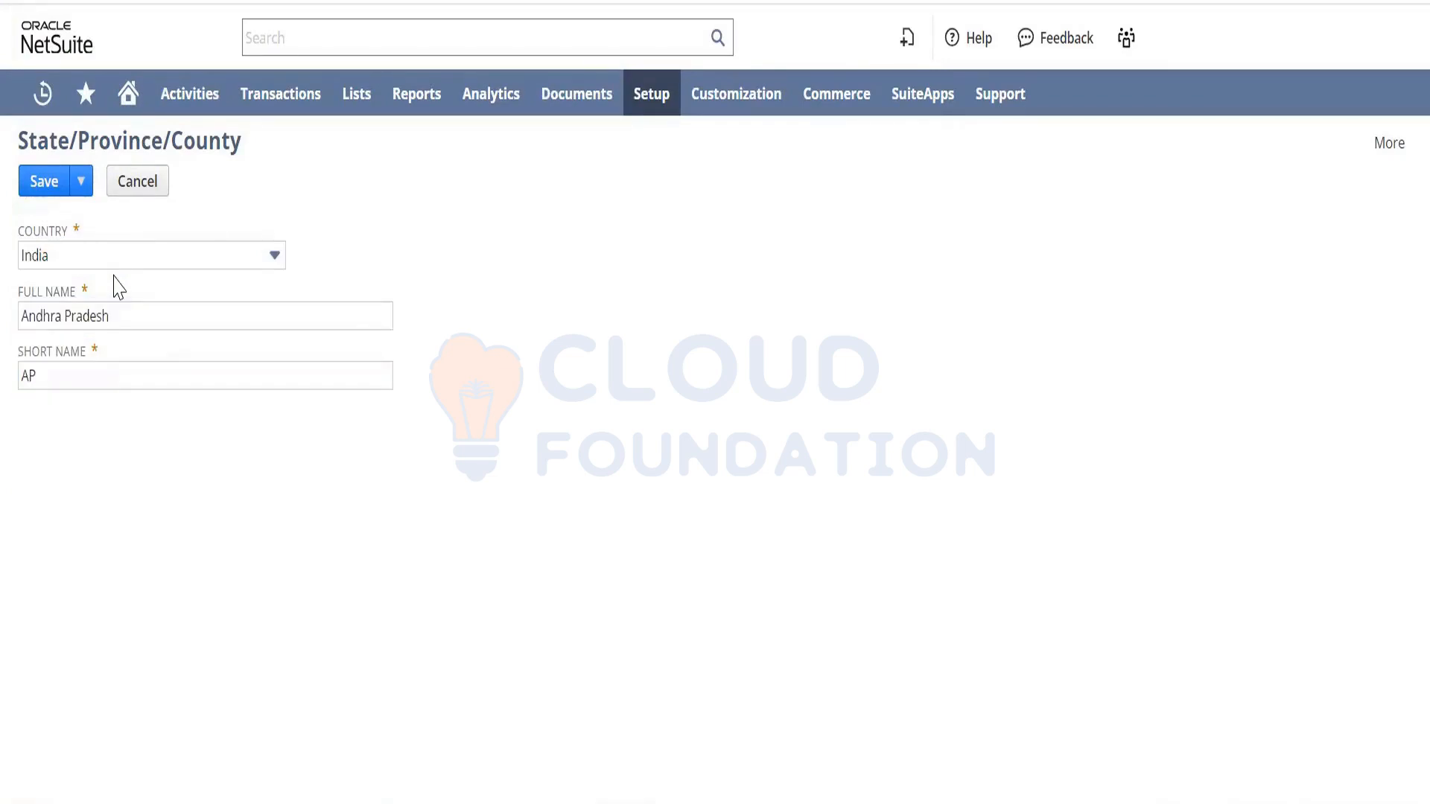
{"action": "left_click", "coordinate": [50, 186]}
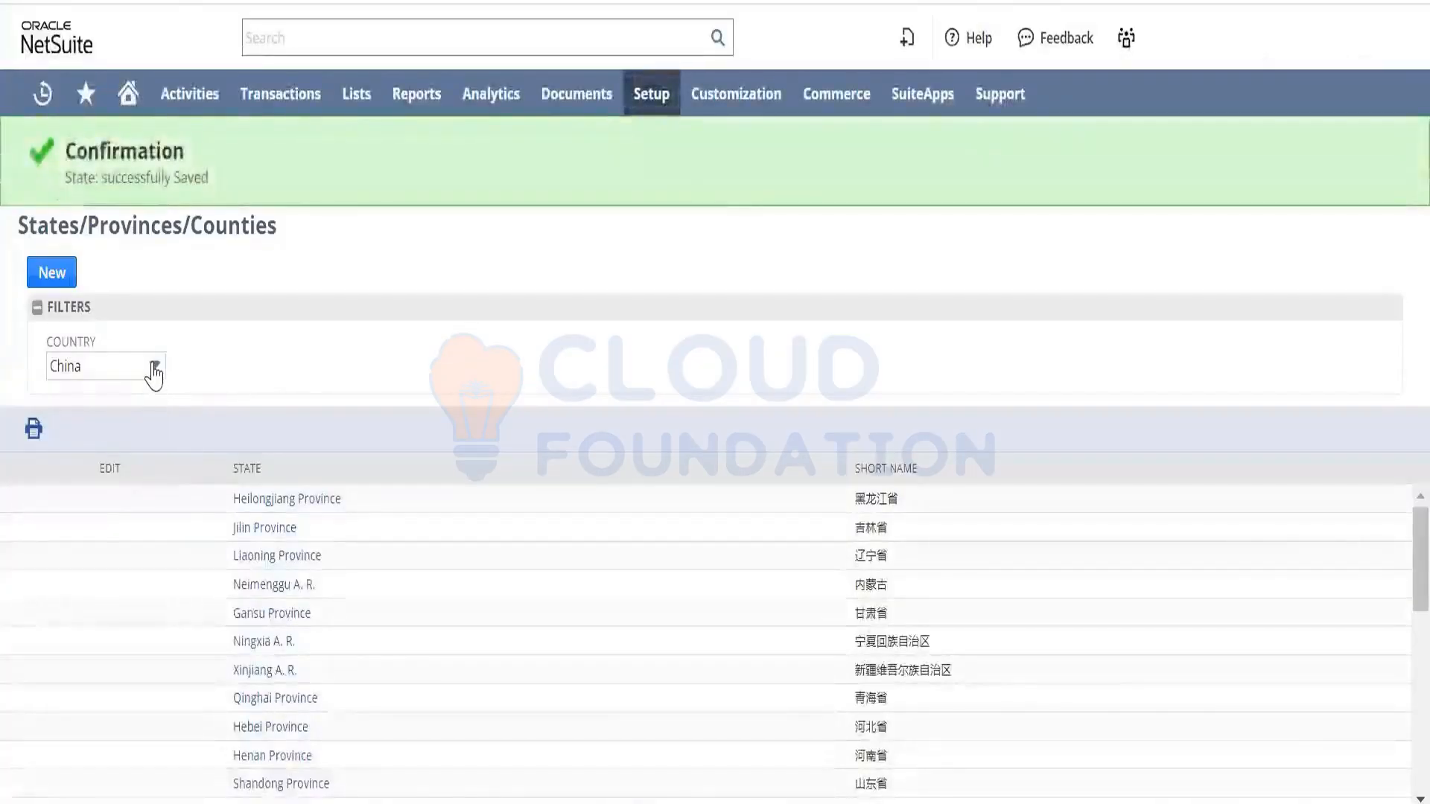
Filter the States/Provinces/Counties list by the country India
{"action": "left_click", "coordinate": [155, 370]}
{"action": "key", "text": "Down"}
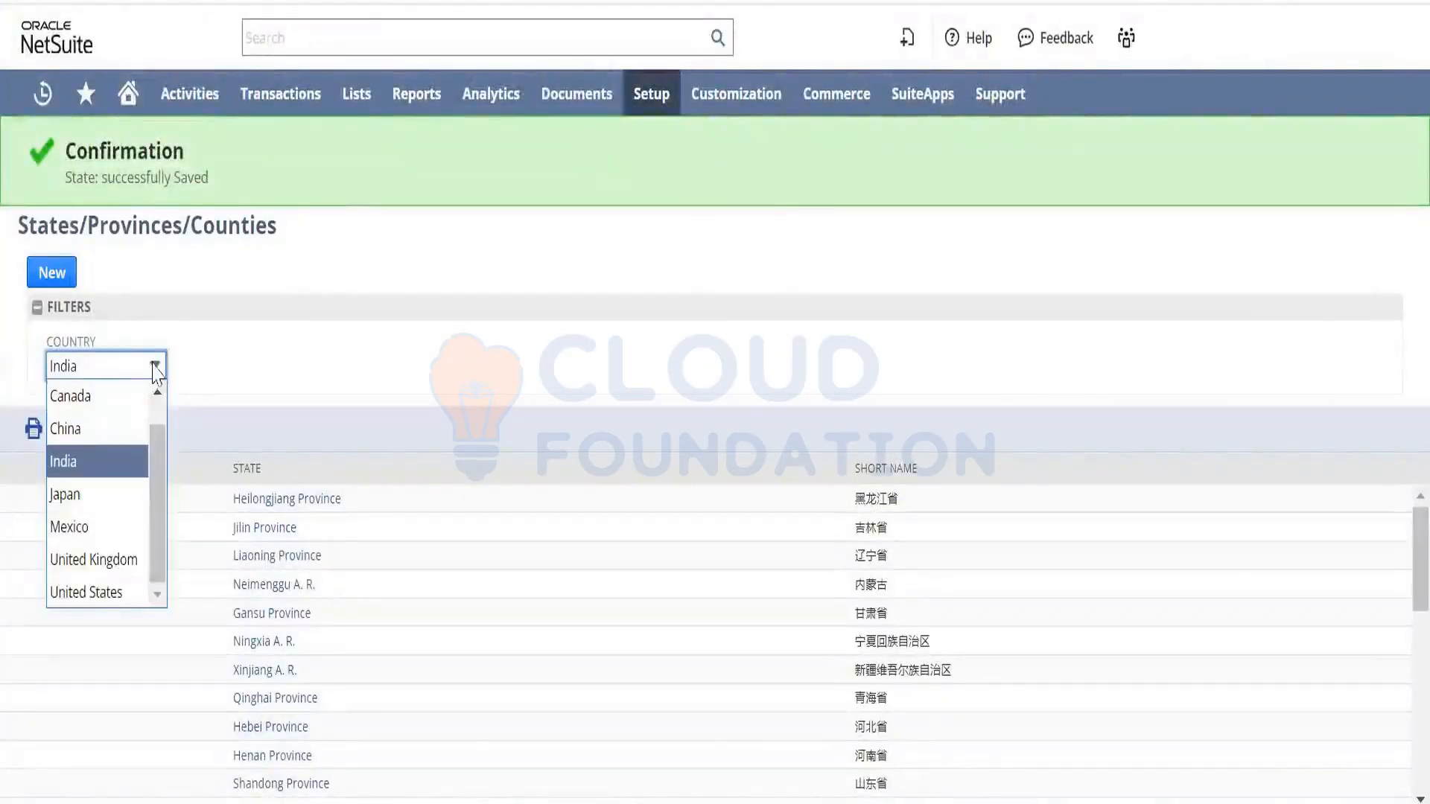
{"action": "left_click", "coordinate": [104, 467]}
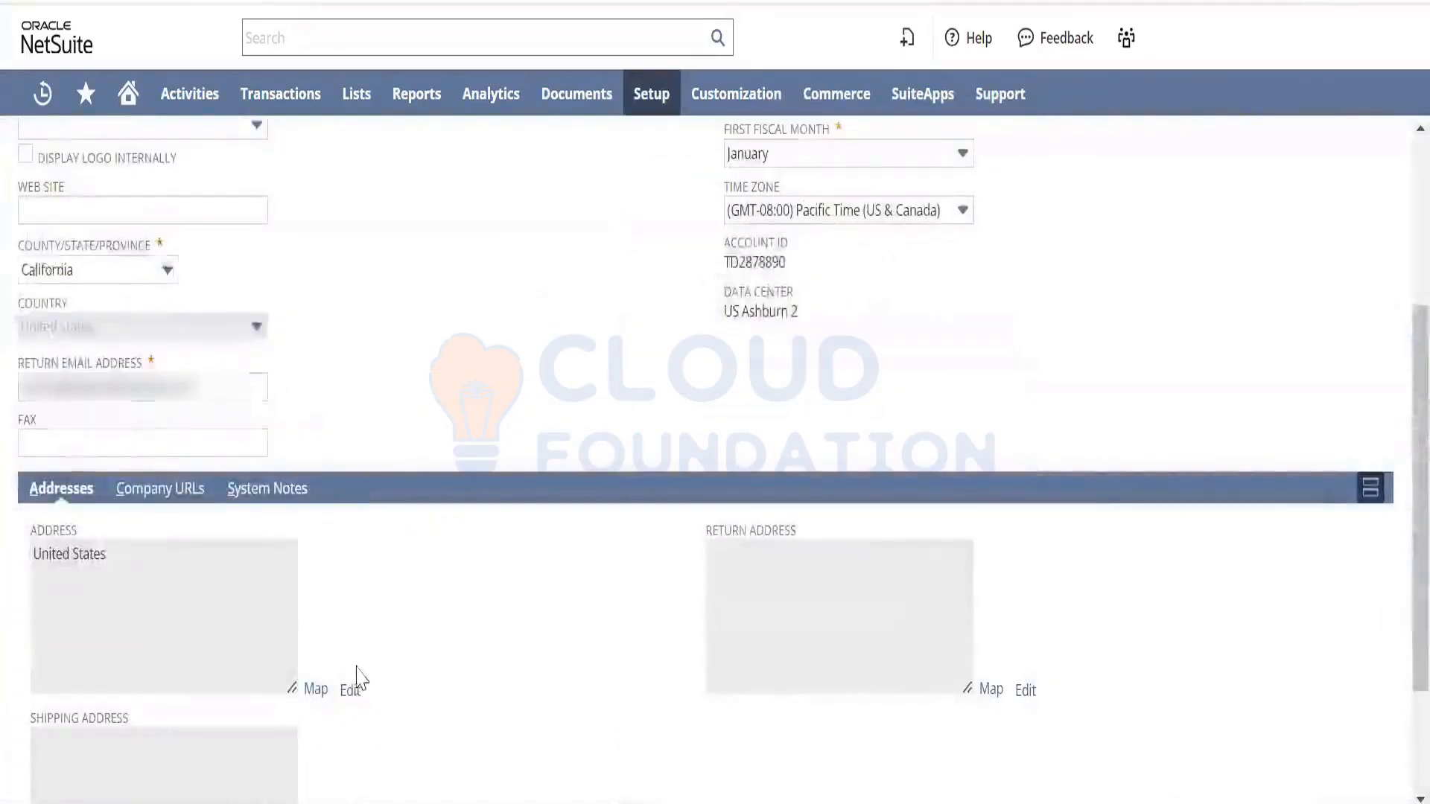
On the Company Information page, open the main address for editing, check its state and country choices, and close it without changes
{"action": "left_click", "coordinate": [350, 691]}
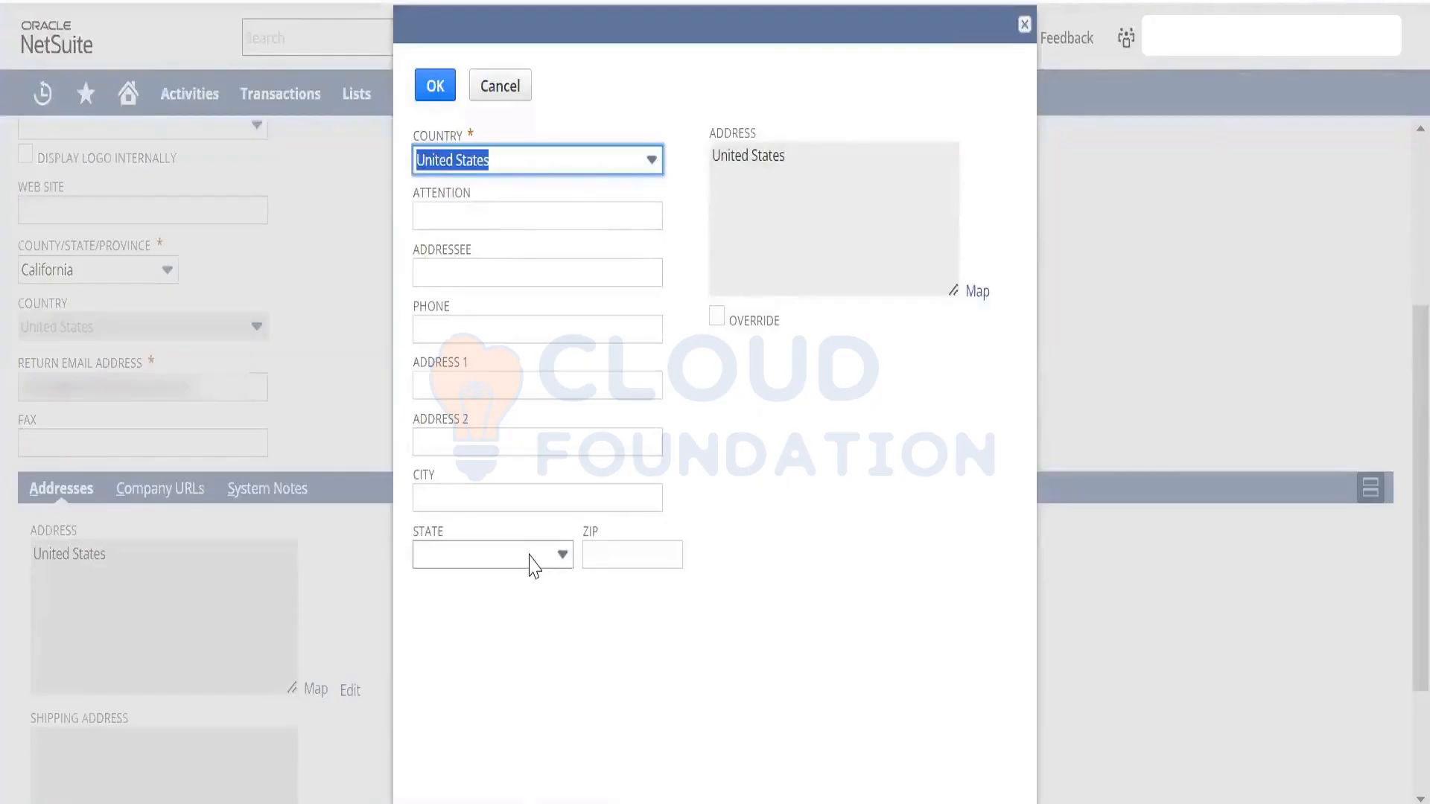
{"action": "left_click", "coordinate": [535, 564]}
{"action": "left_click", "coordinate": [575, 166]}
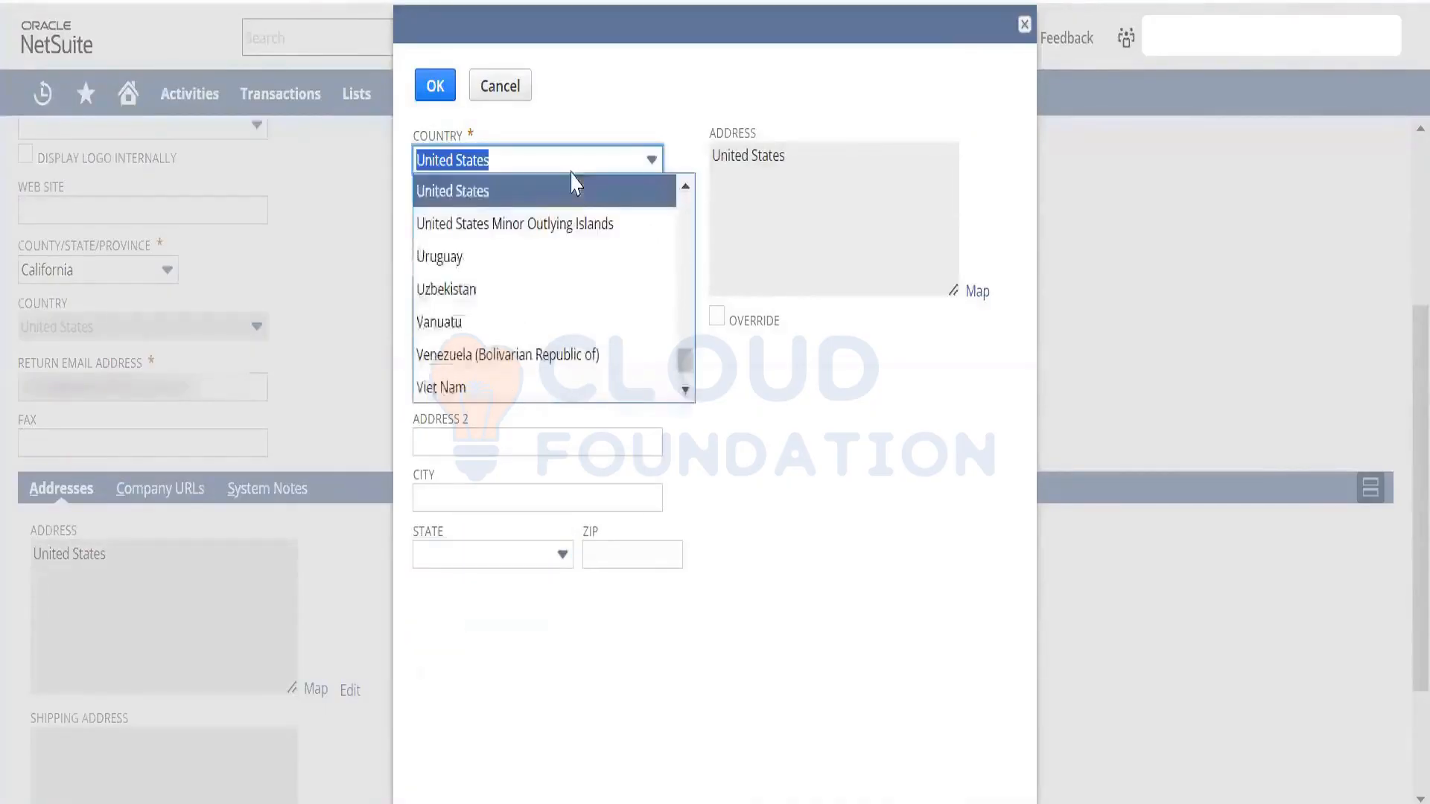
{"action": "left_click", "coordinate": [819, 481]}
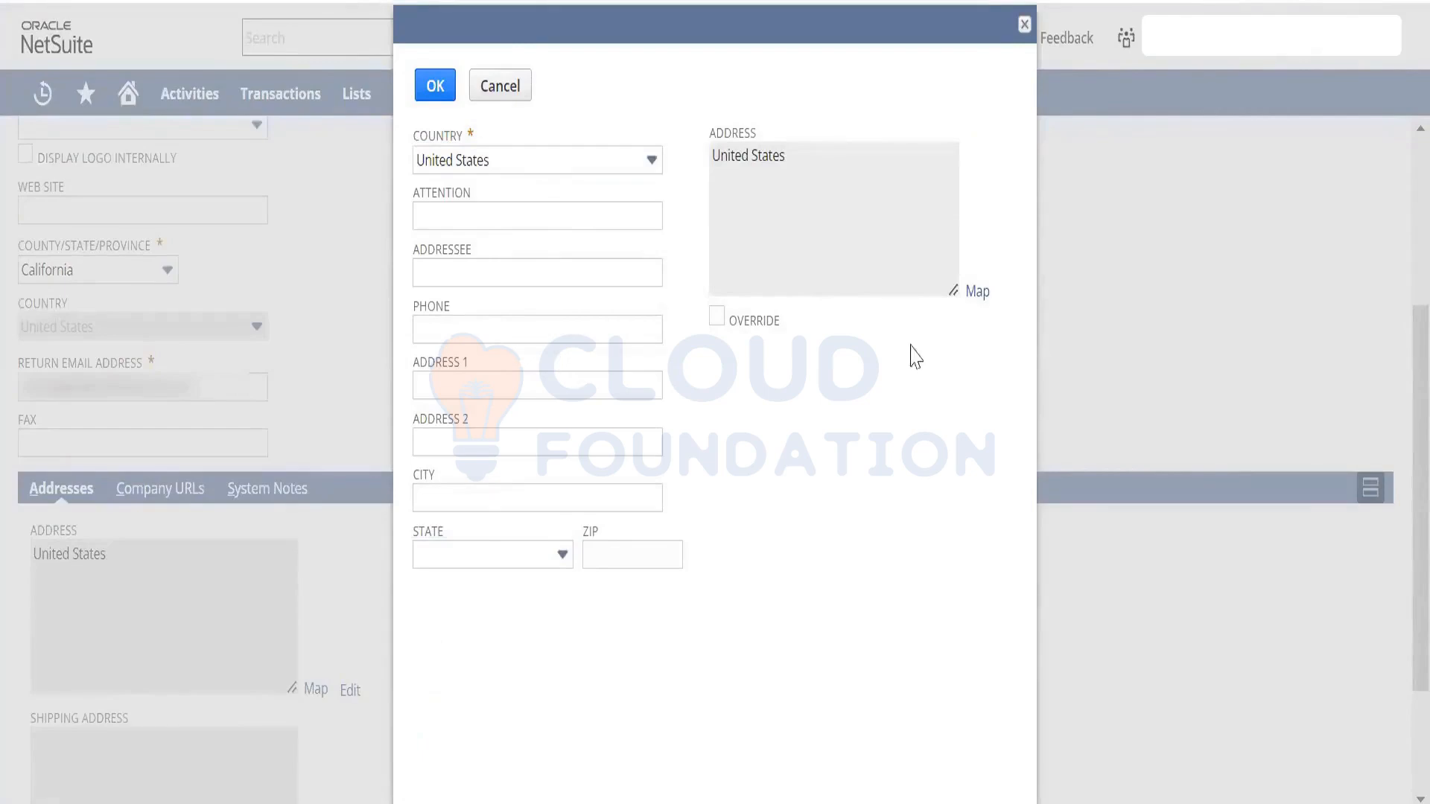
{"action": "left_click", "coordinate": [1027, 27]}
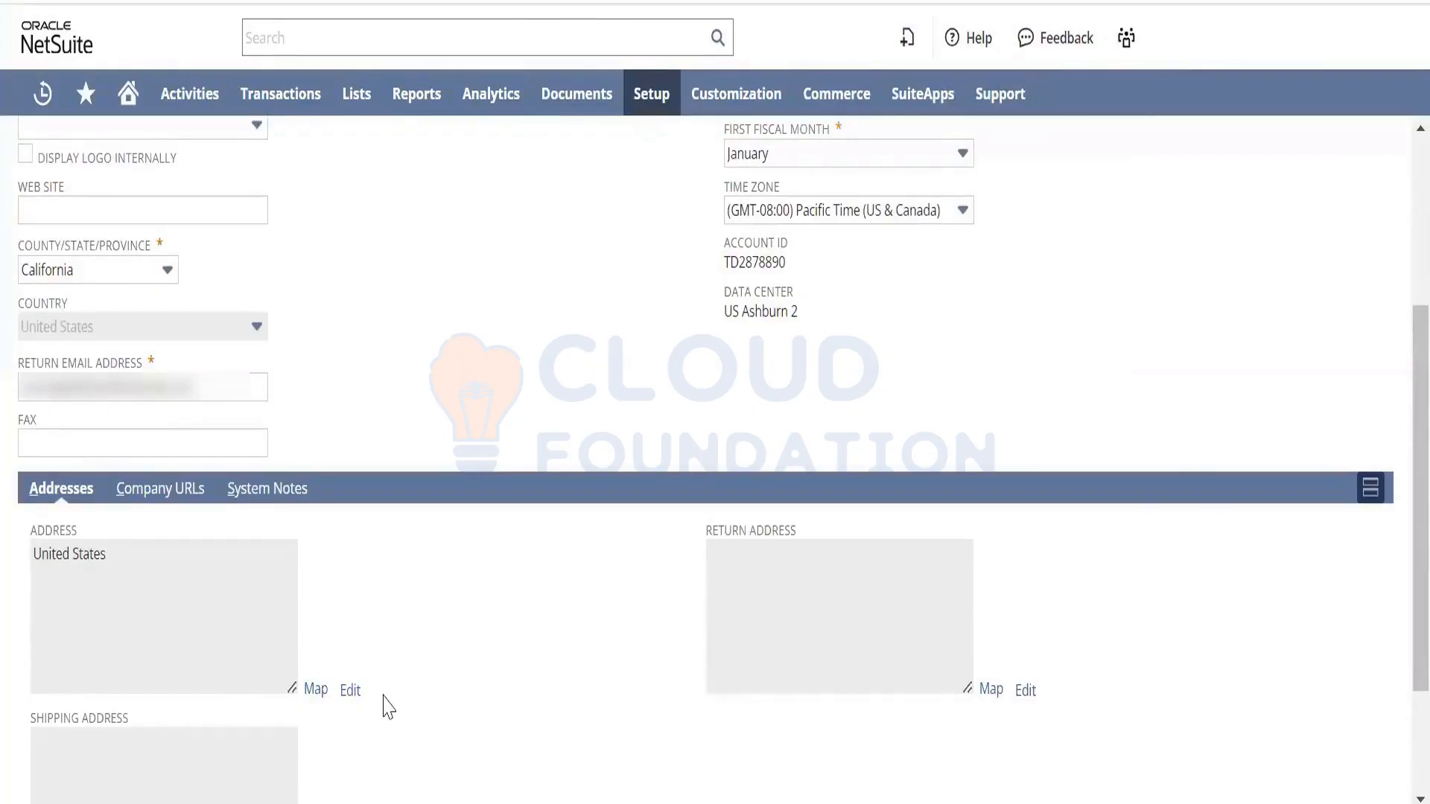
Open the company's shipping address and return address for editing in turn, closing each without changes
{"action": "scroll", "coordinate": [1396, 418], "scroll_direction": "down", "scroll_amount": 1}
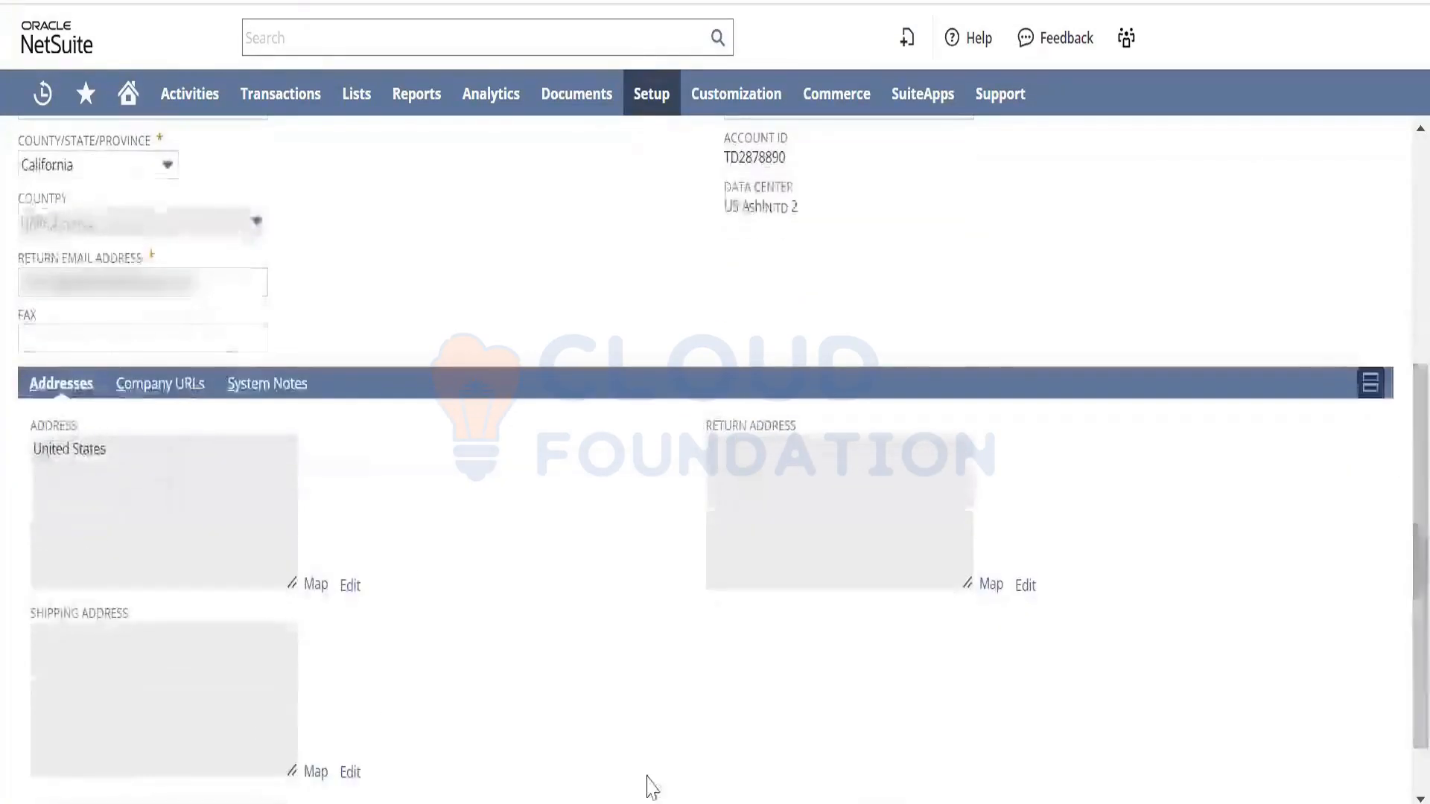
{"action": "left_click", "coordinate": [350, 773]}
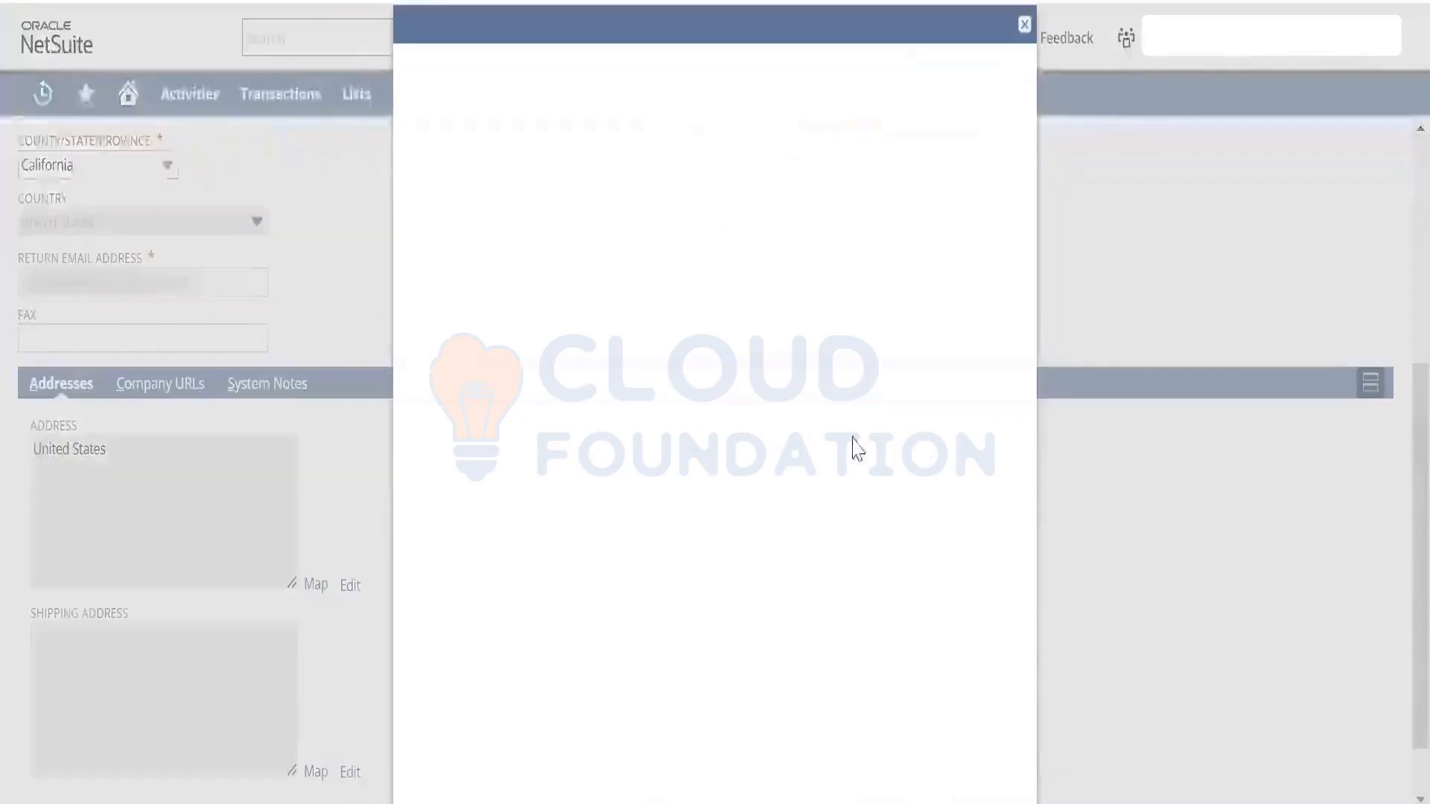
{"action": "left_click", "coordinate": [1024, 25]}
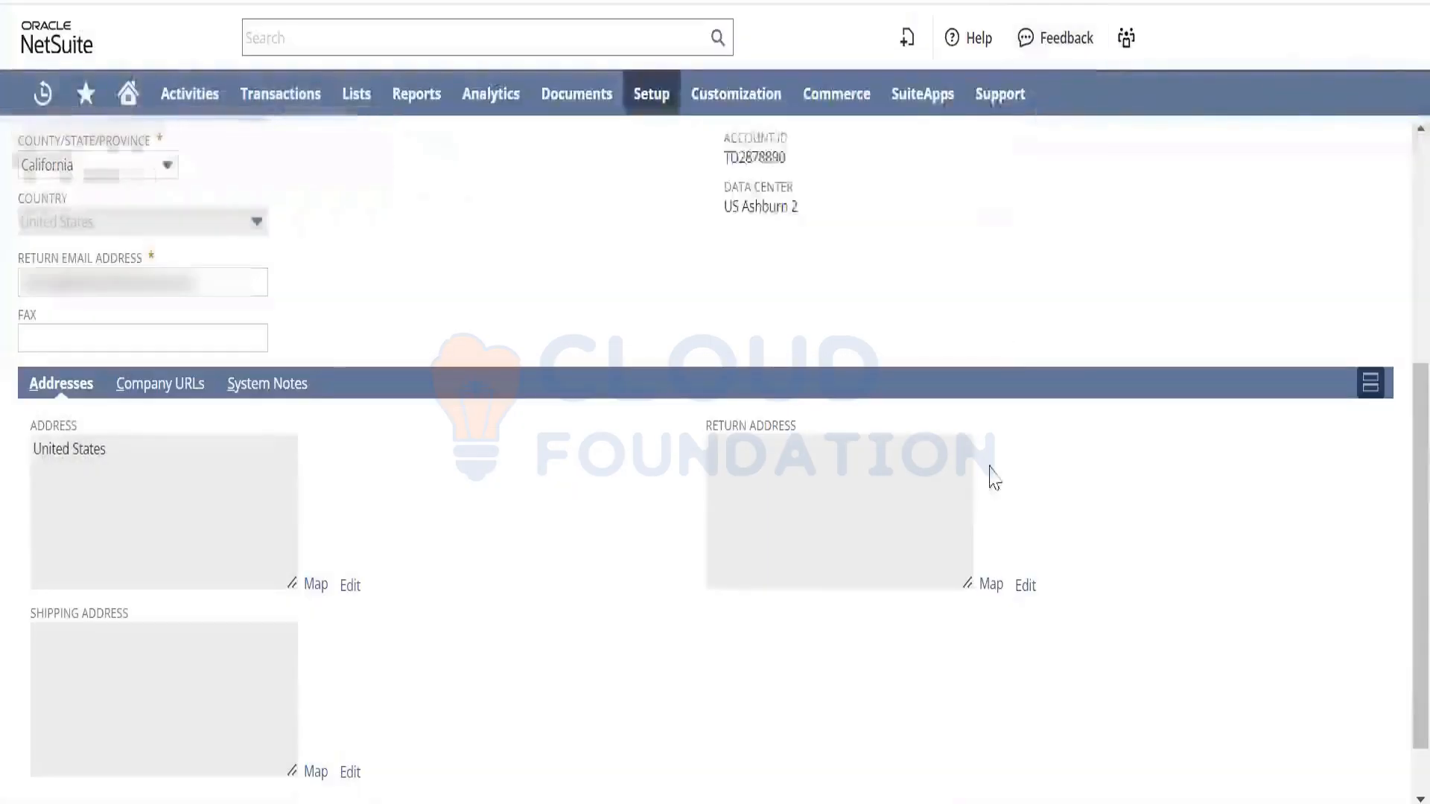
{"action": "left_click", "coordinate": [1028, 586]}
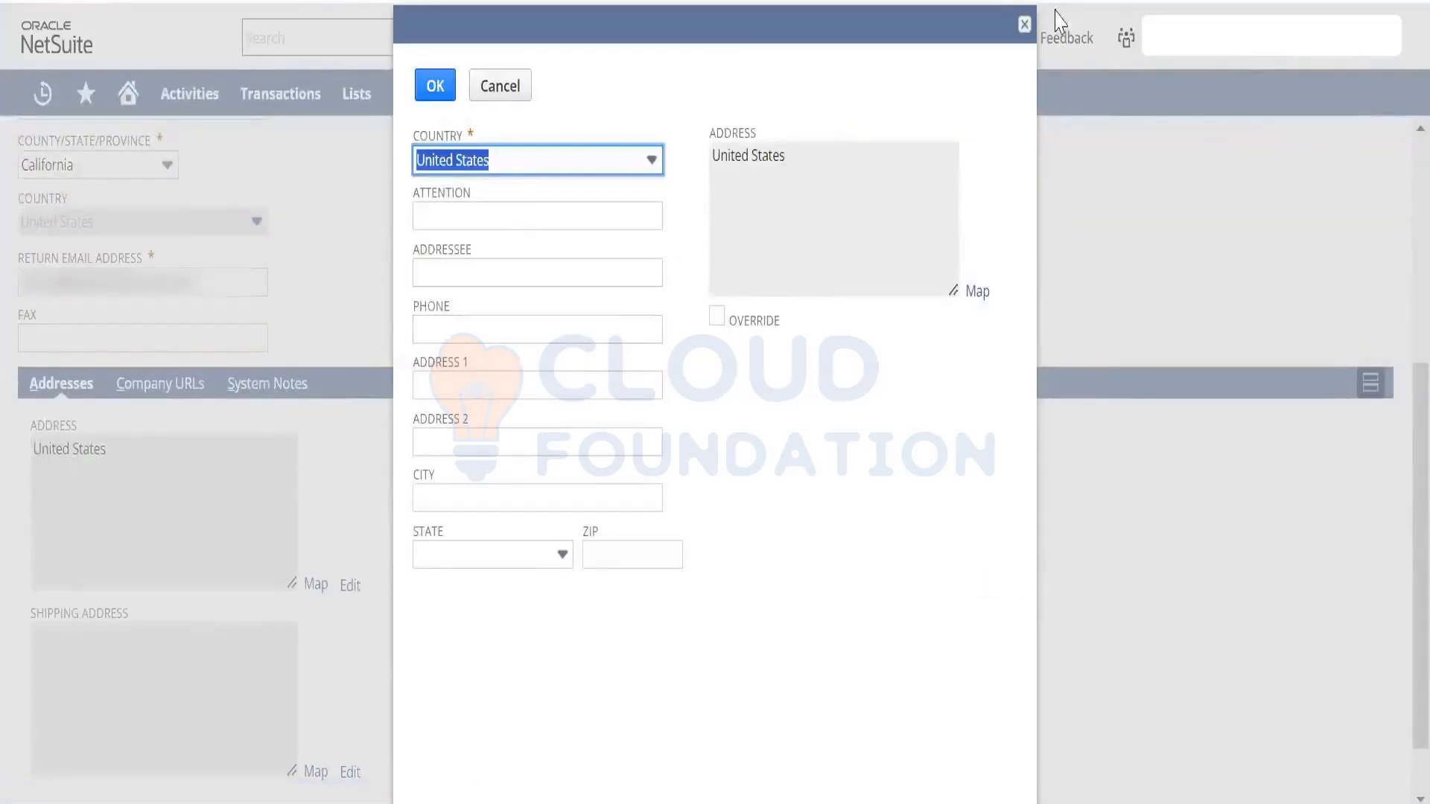
{"action": "left_click", "coordinate": [1025, 27]}
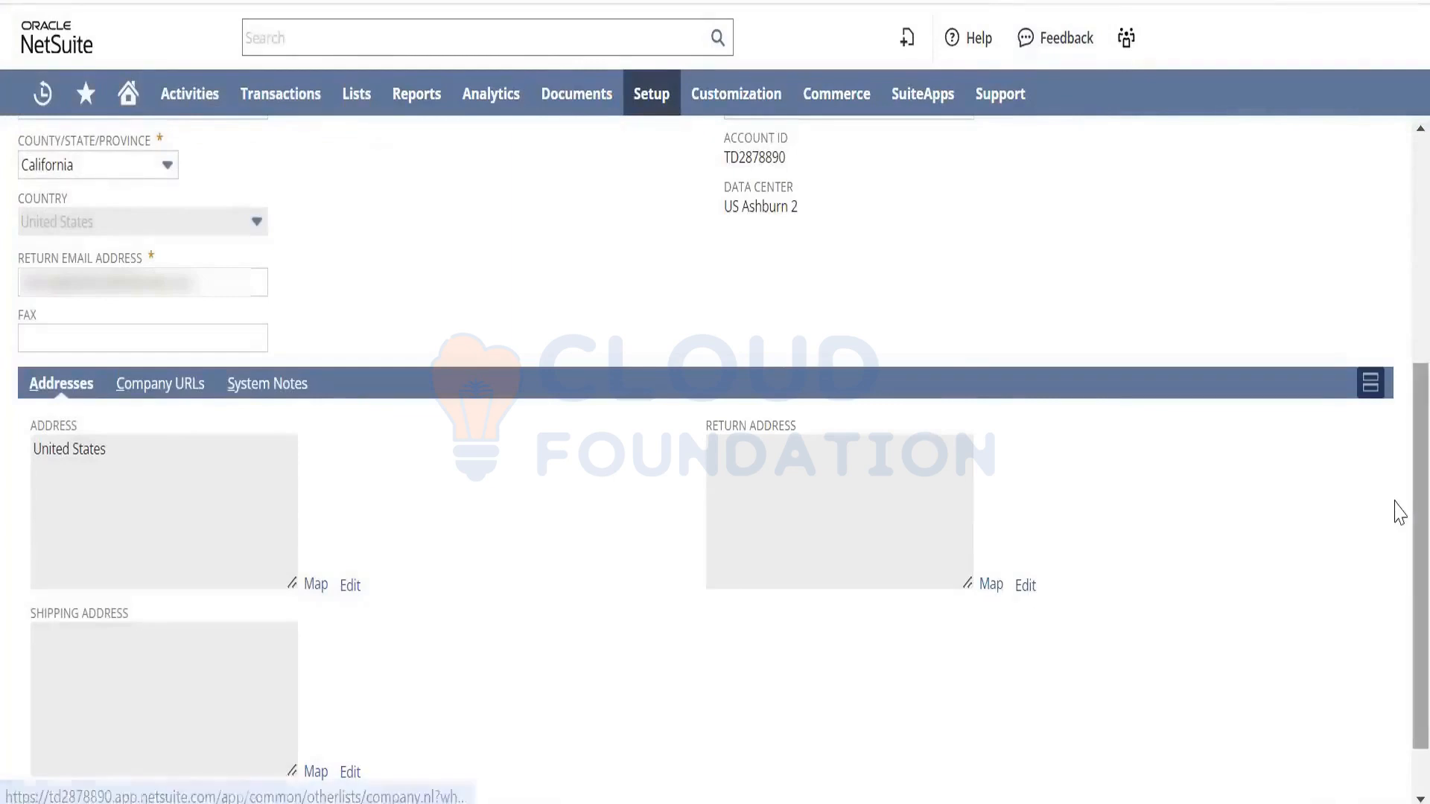
Review the company's SSN or TIN and Employer Identification Number fields, and highlight the account ID
{"action": "scroll", "coordinate": [1399, 513], "scroll_direction": "up", "scroll_amount": 3}
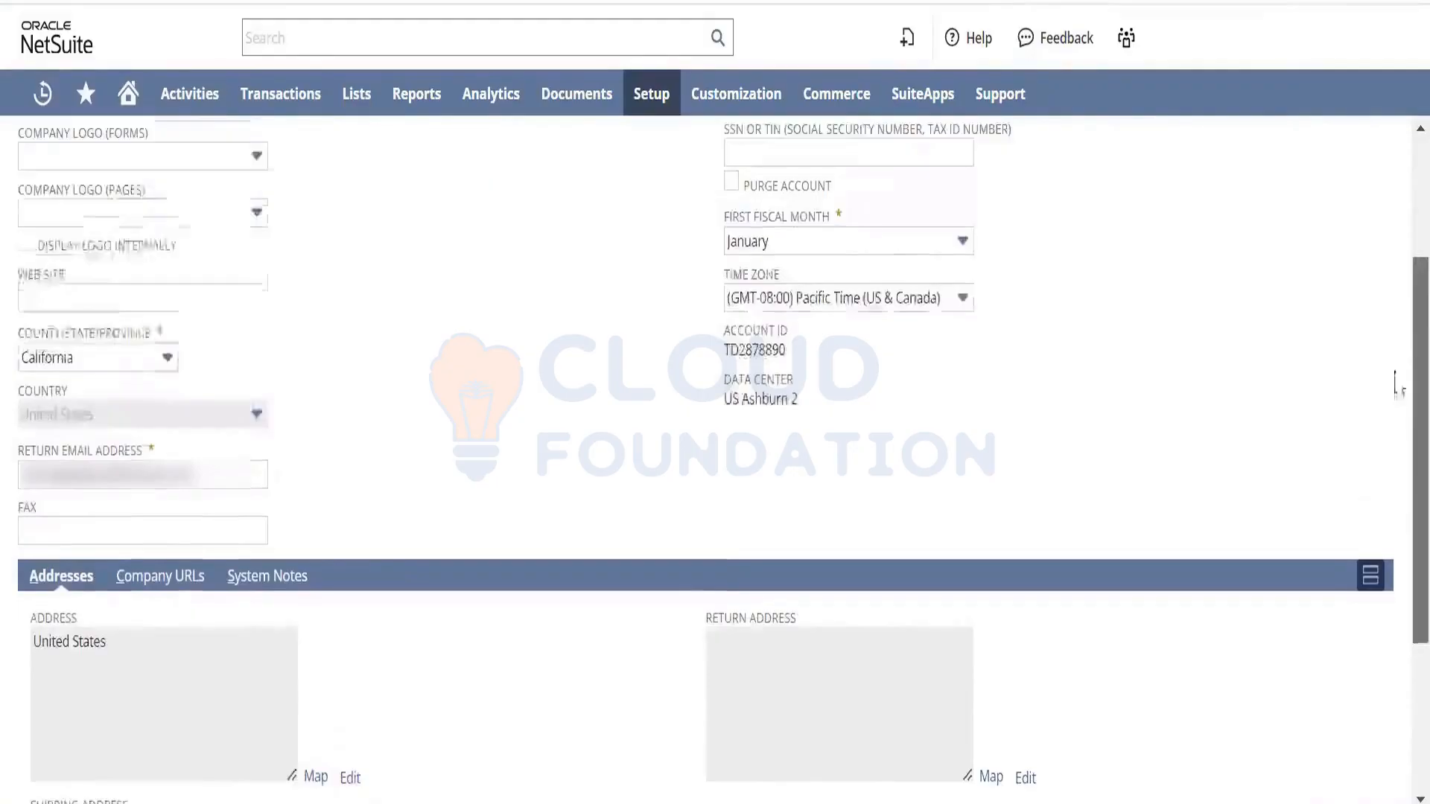
{"action": "scroll", "coordinate": [1396, 384], "scroll_direction": "up", "scroll_amount": 3}
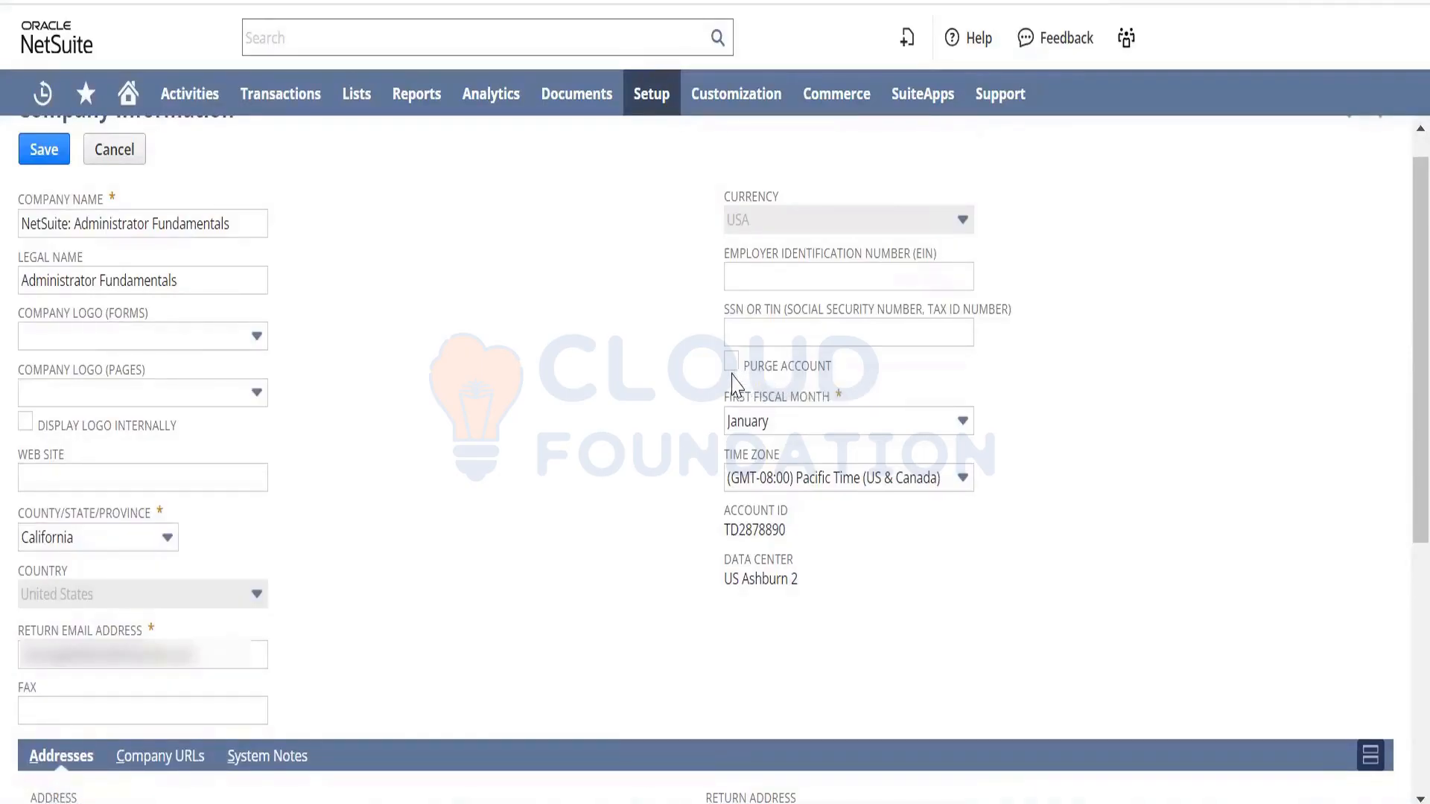
{"action": "left_click", "coordinate": [793, 324]}
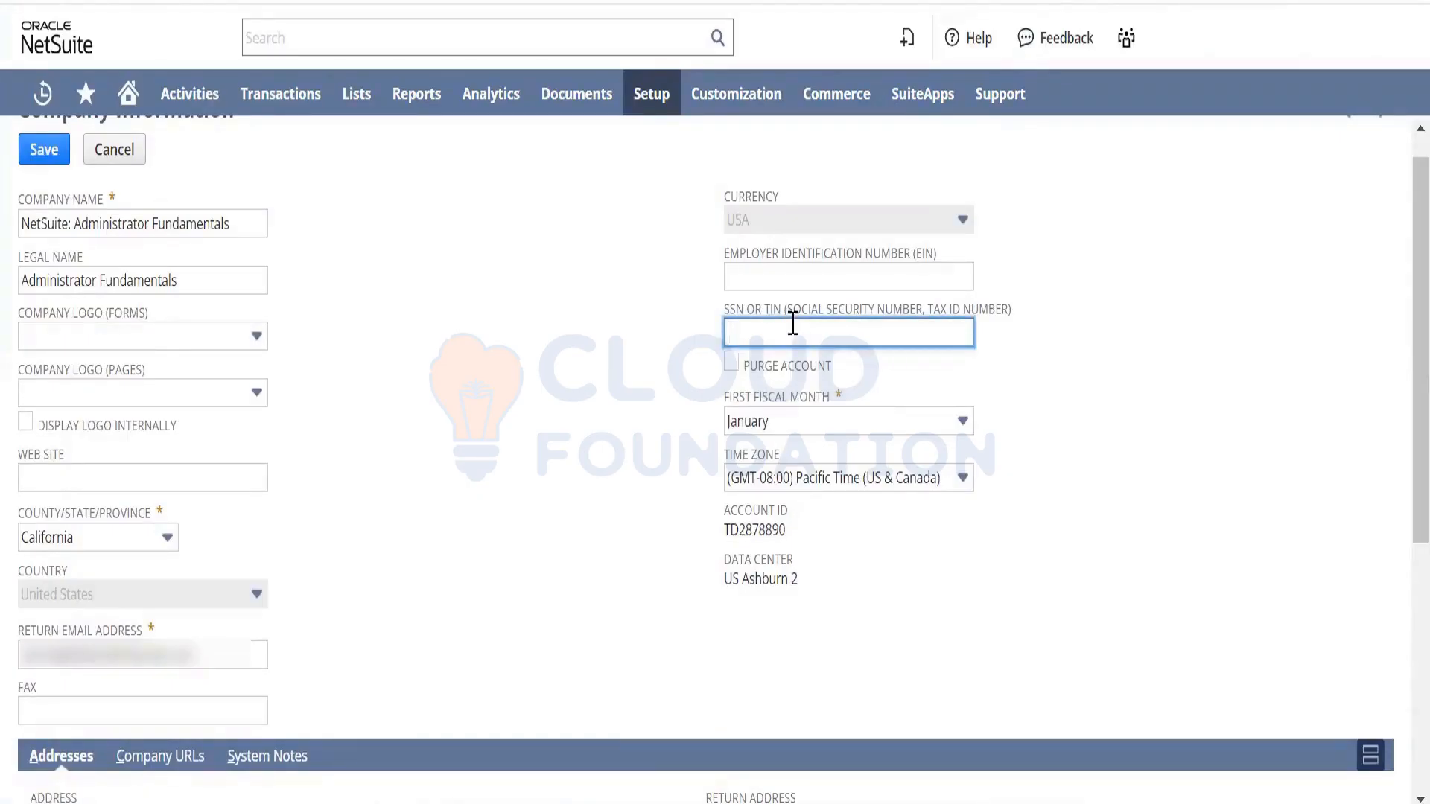
{"action": "left_click", "coordinate": [813, 282]}
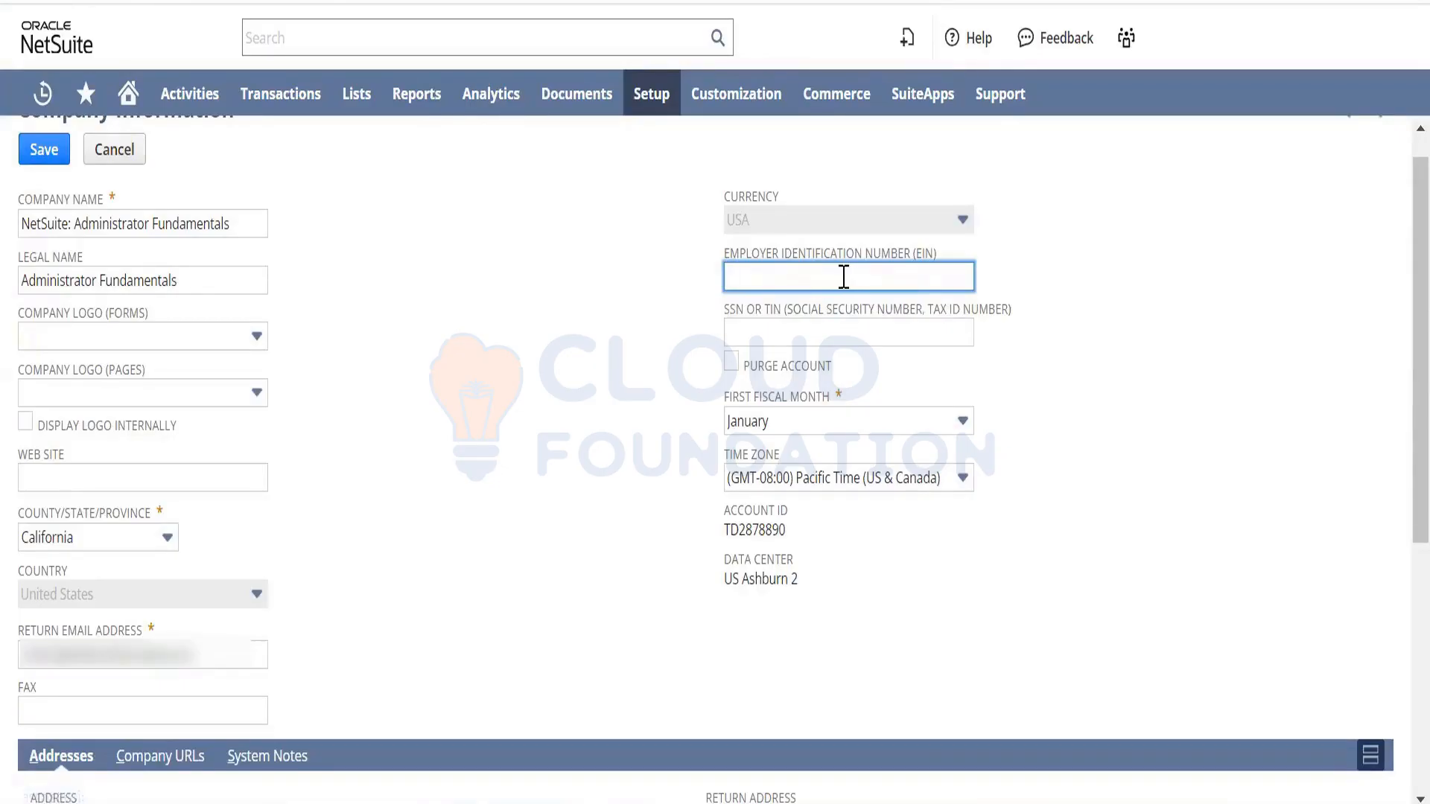
{"action": "double_click", "coordinate": [758, 531]}
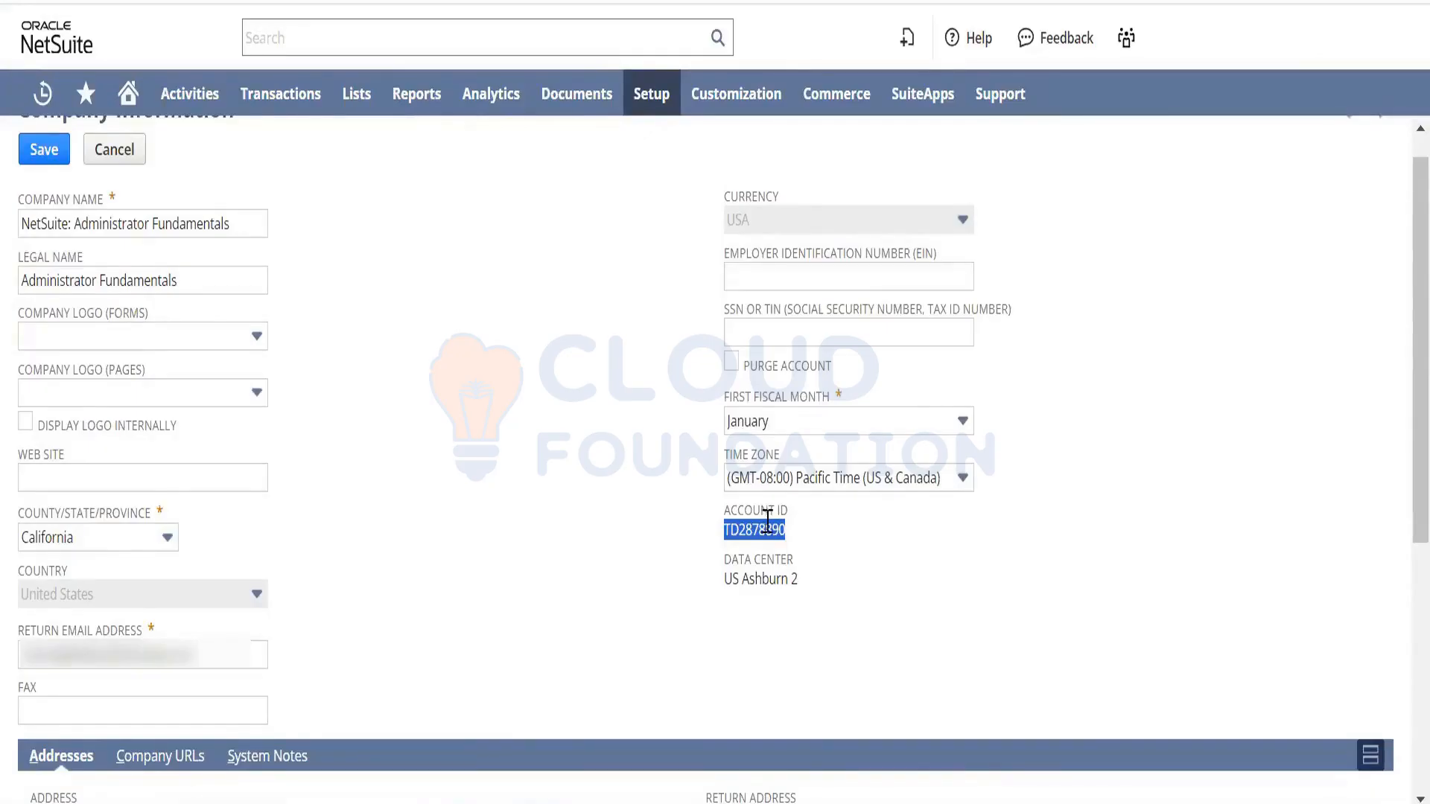
Highlight the account ID again and show the company URLs below the company details
{"action": "scroll", "coordinate": [1399, 454], "scroll_direction": "down", "scroll_amount": 3}
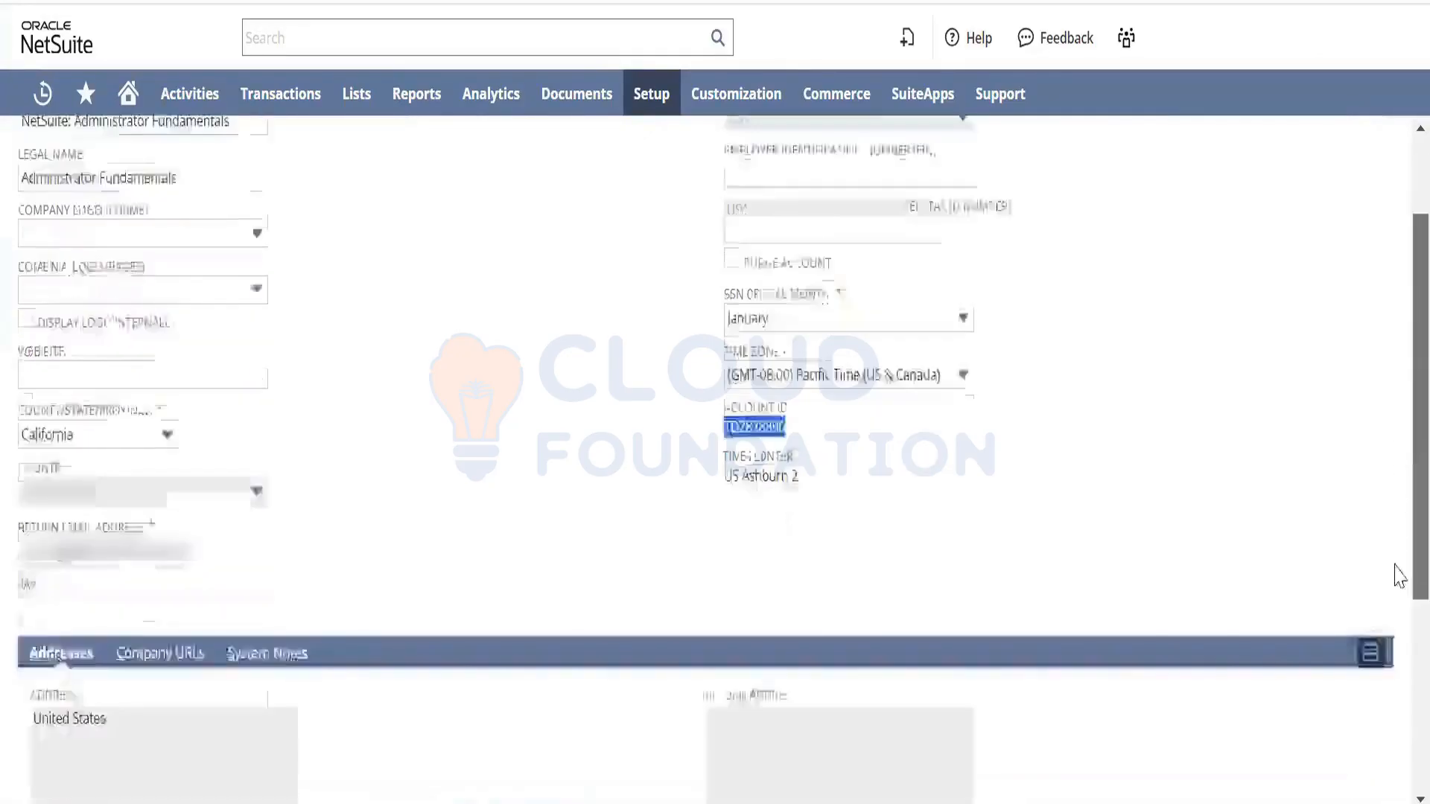
{"action": "scroll", "coordinate": [1396, 581], "scroll_direction": "down", "scroll_amount": 2}
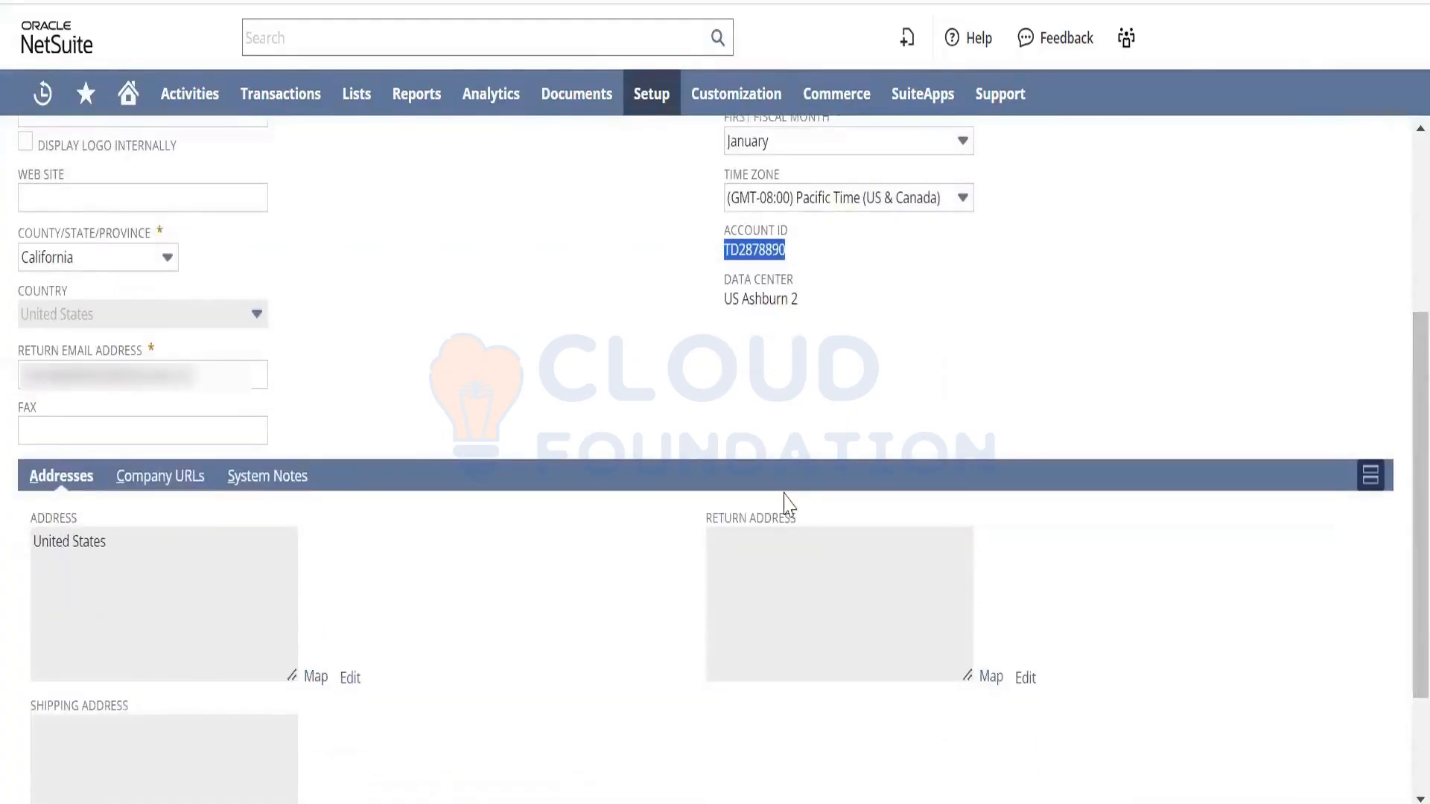
{"action": "left_click", "coordinate": [732, 355]}
{"action": "double_click", "coordinate": [767, 251]}
{"action": "left_click", "coordinate": [187, 483]}
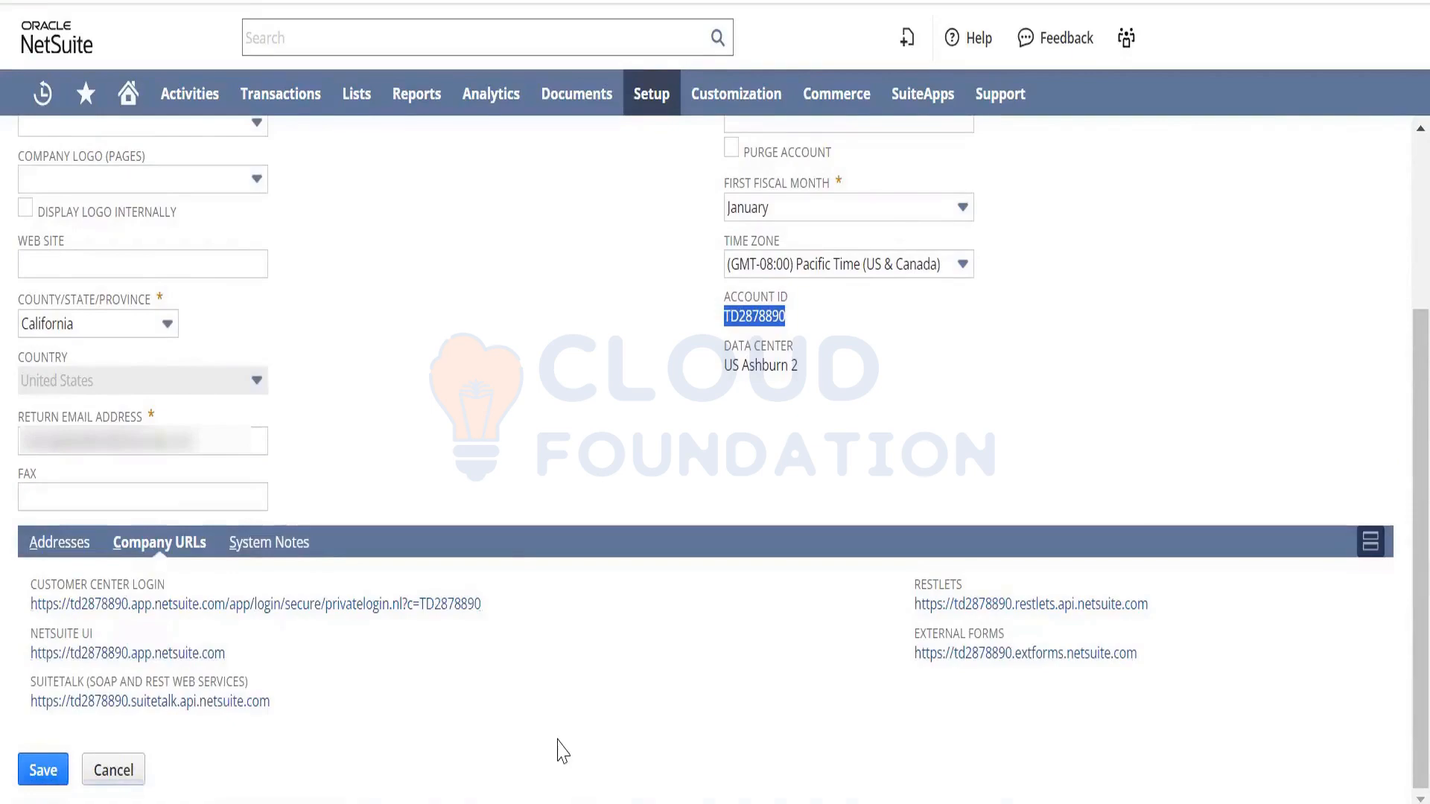
Open the company's NetSuite UI URL in a new browser tab
{"action": "right_click", "coordinate": [197, 660]}
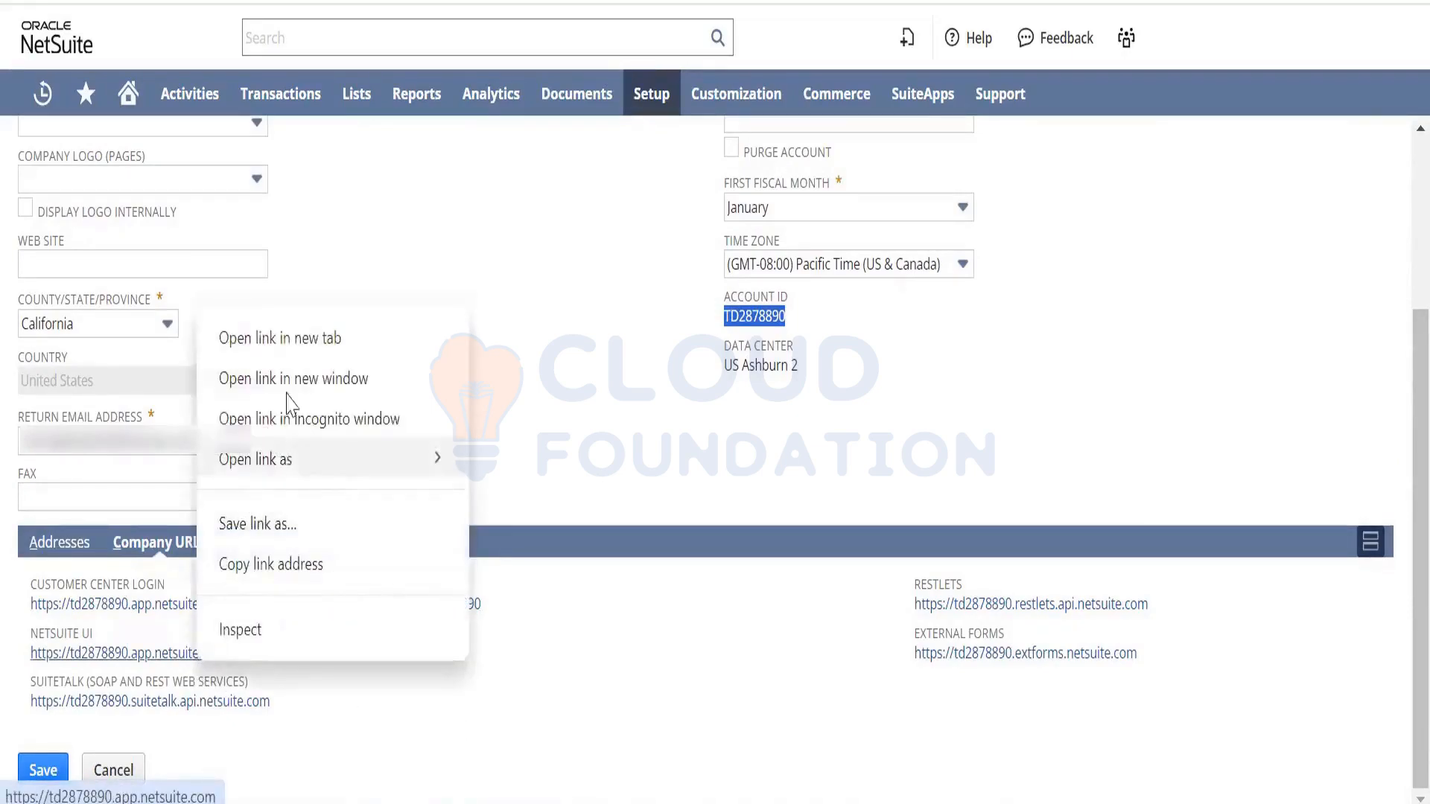
{"action": "left_click", "coordinate": [313, 339]}
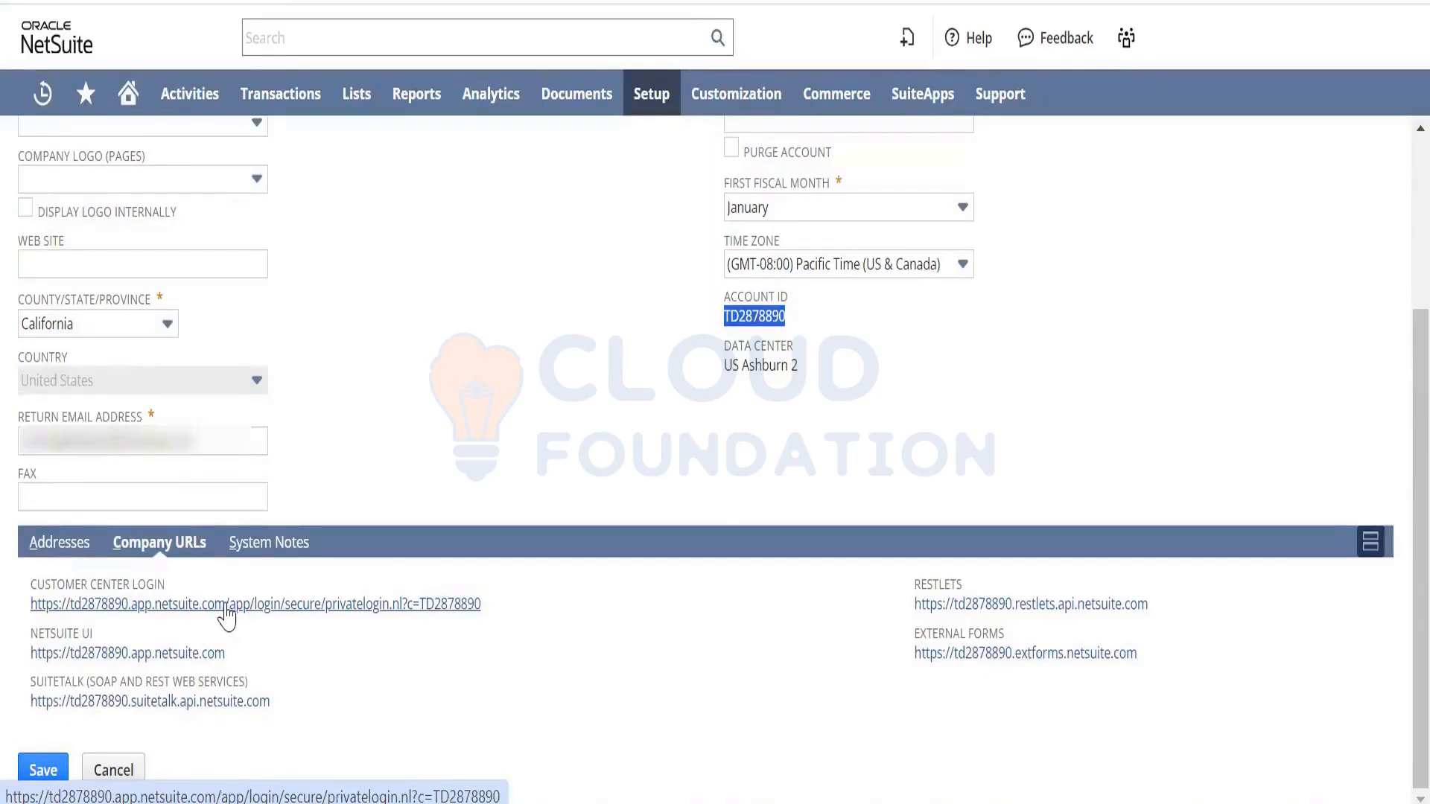
Show the company's system notes and set their field filter to - All -
{"action": "left_click", "coordinate": [272, 544]}
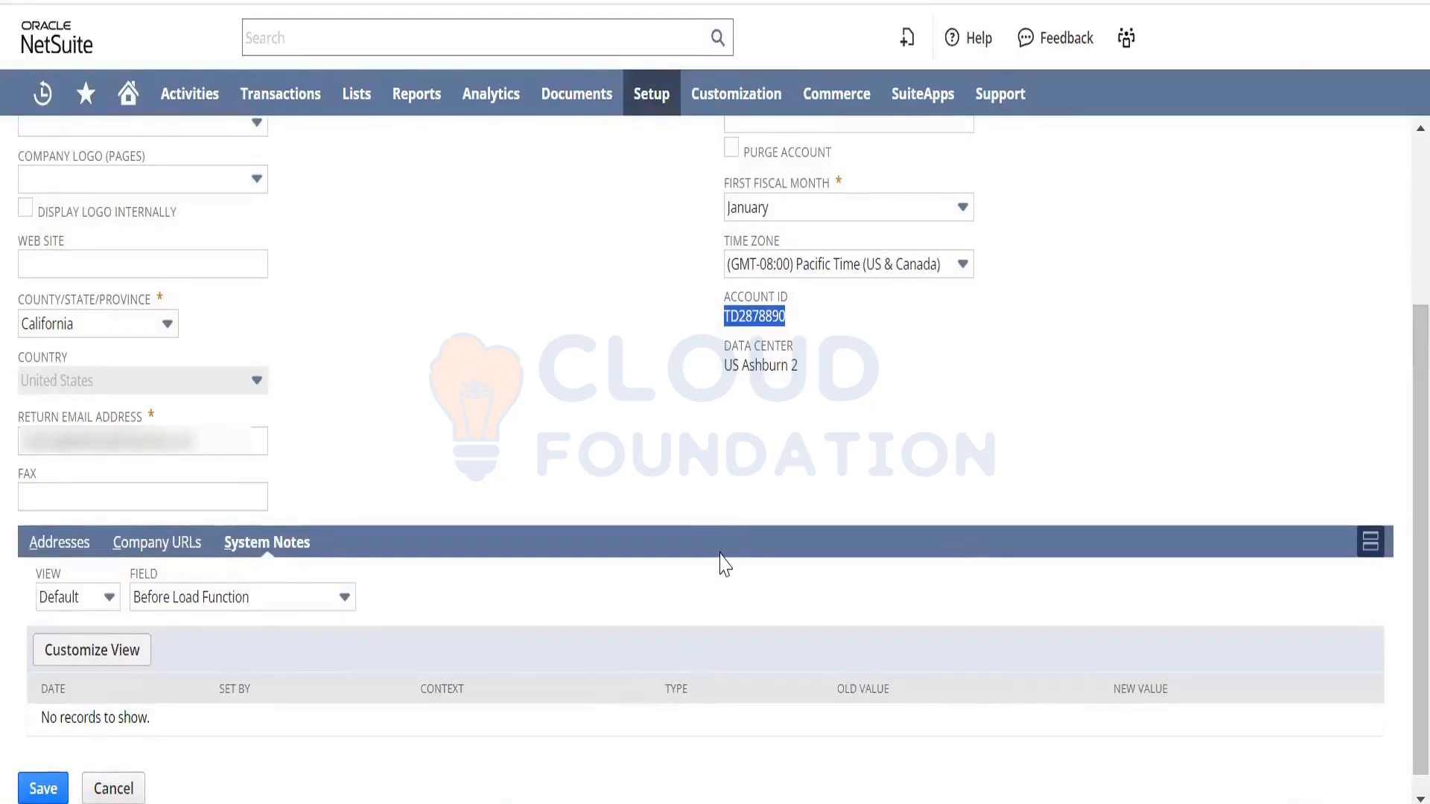
{"action": "left_click", "coordinate": [312, 599]}
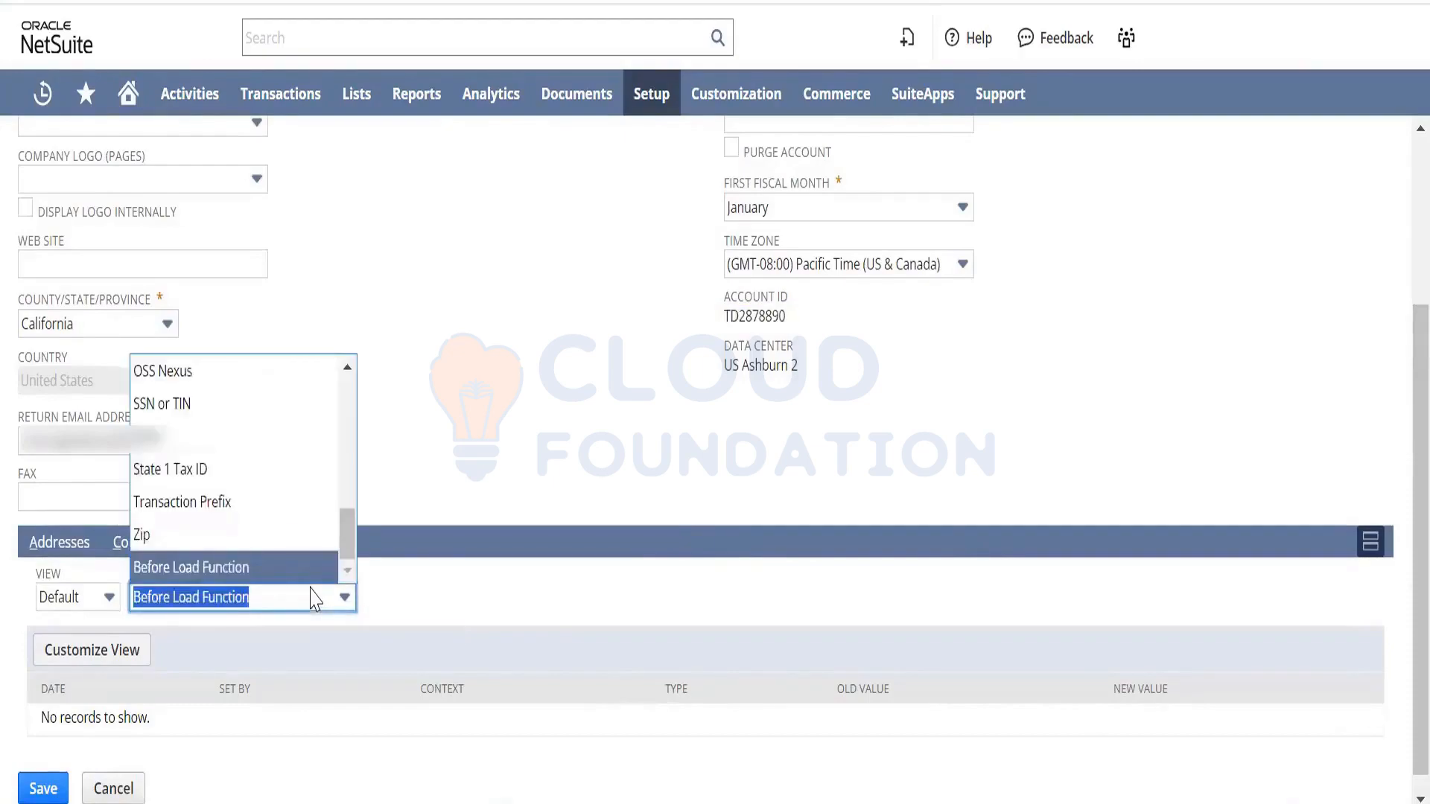
{"action": "left_click_drag", "start_coordinate": [343, 521], "coordinate": [343, 417]}
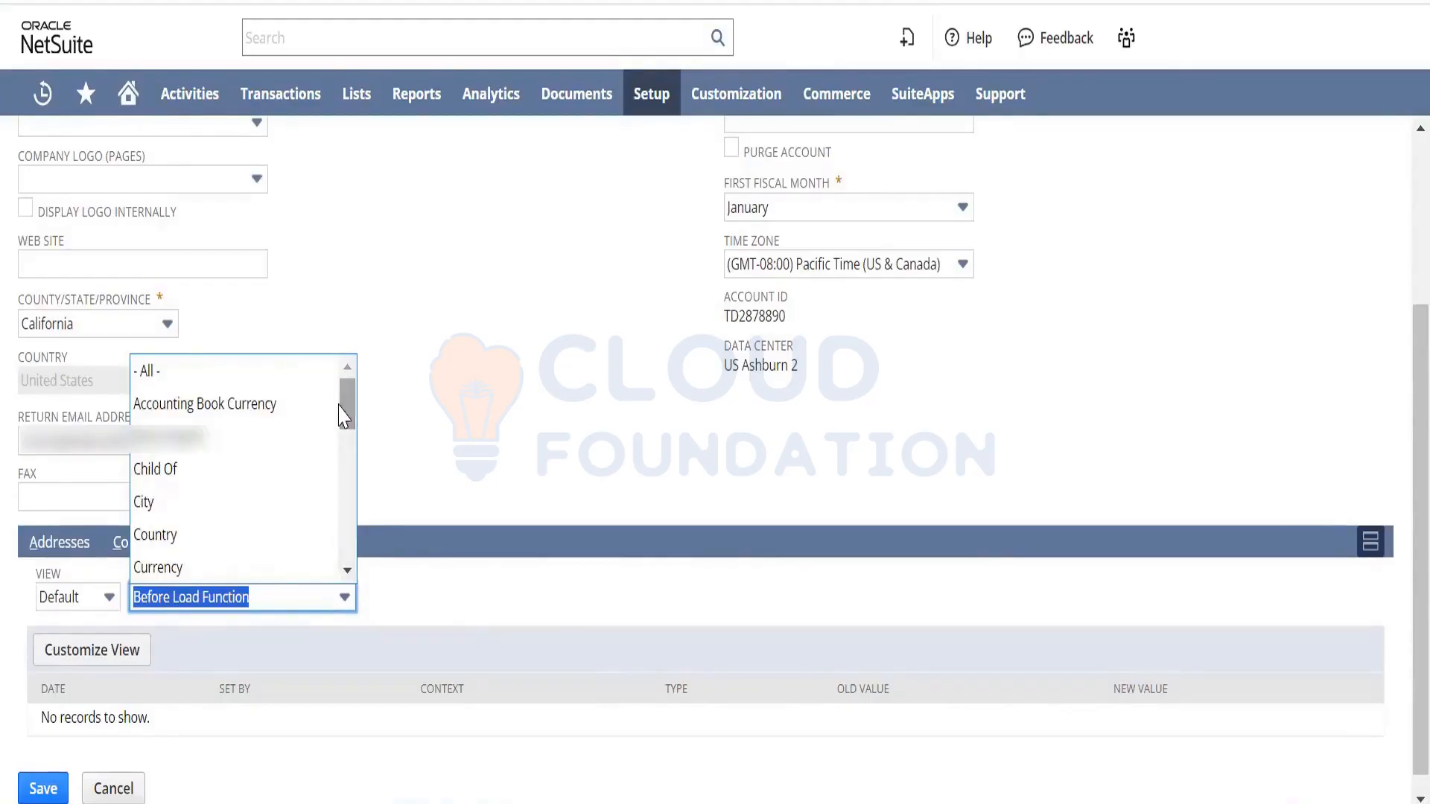
{"action": "left_click", "coordinate": [314, 376]}
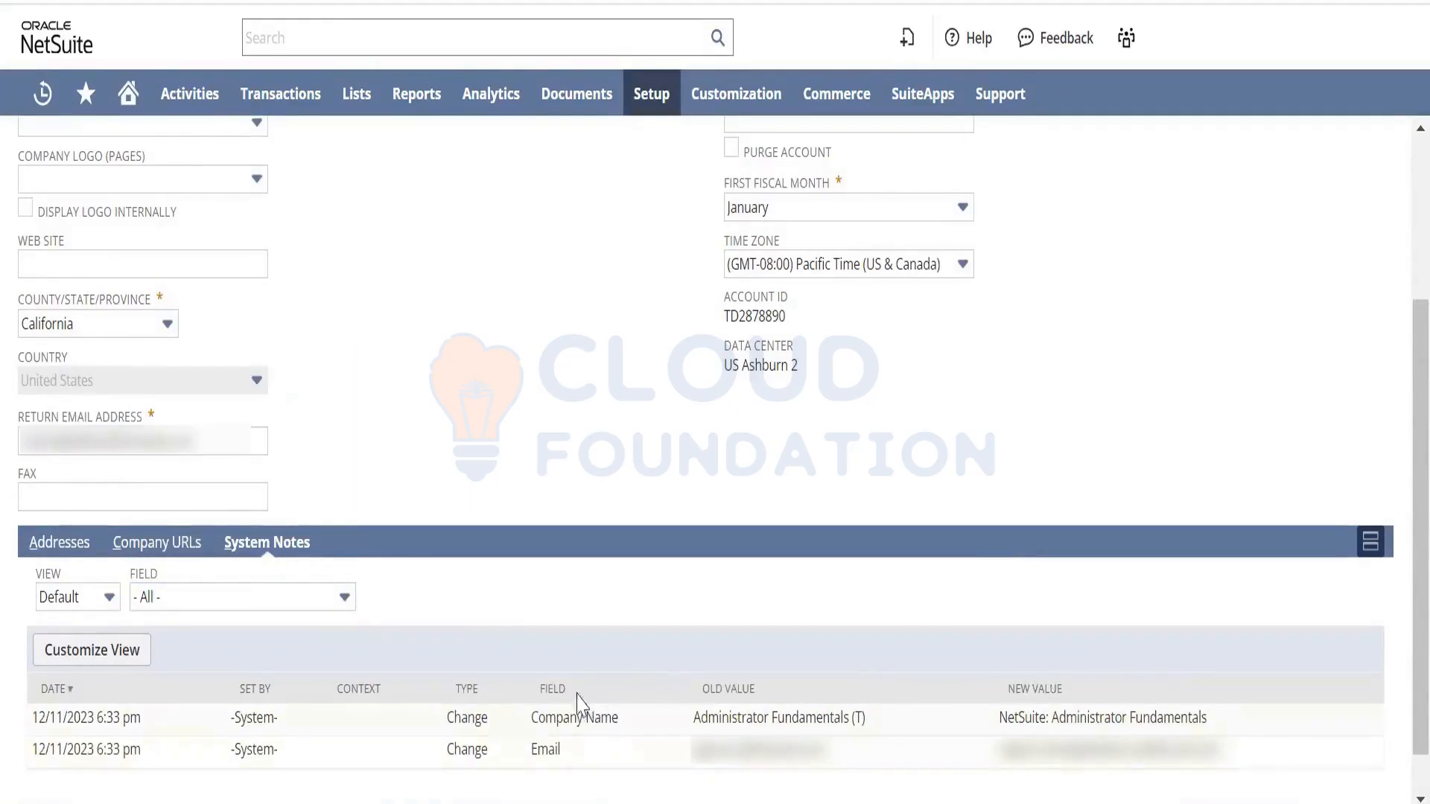
{"action": "left_click", "coordinate": [310, 596]}
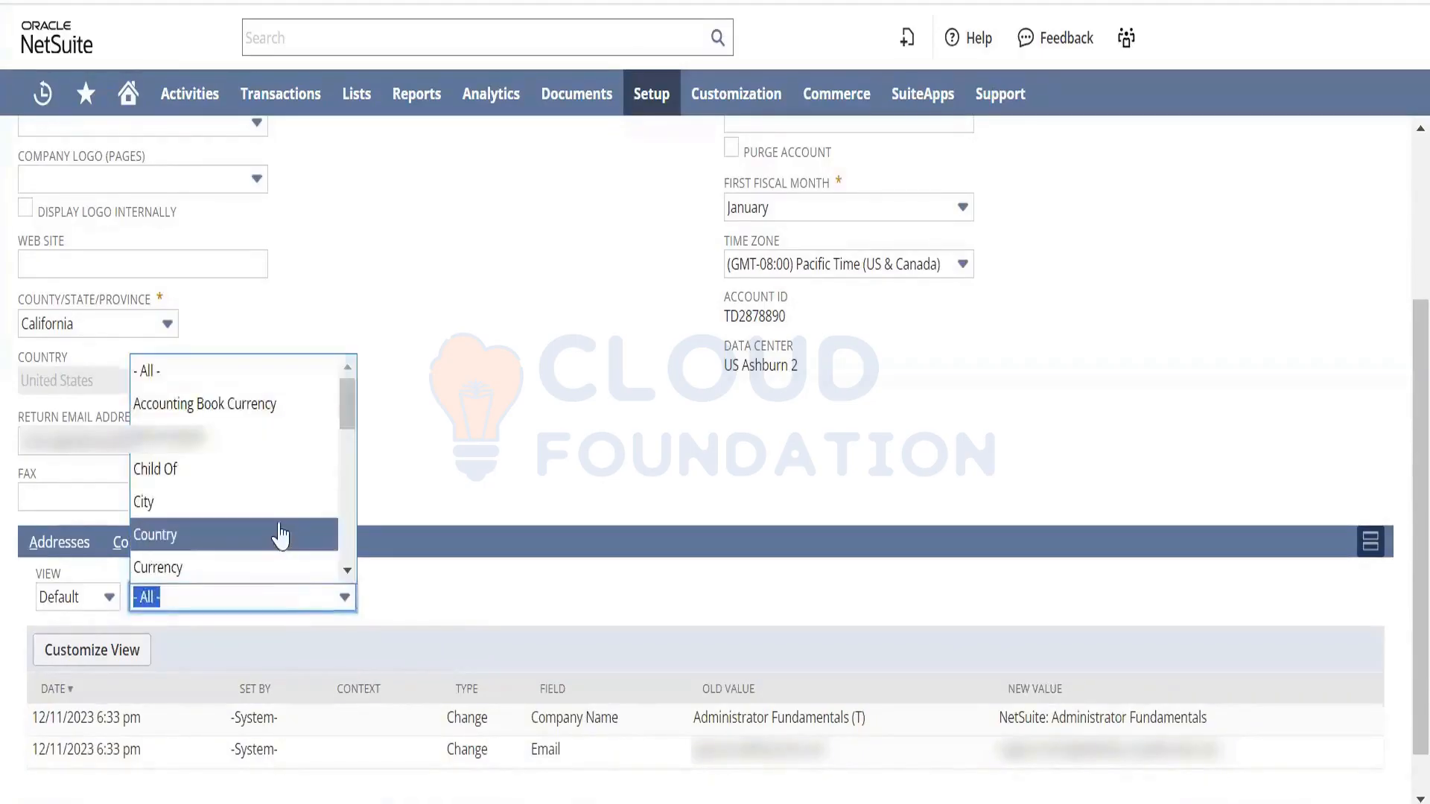
{"action": "left_click", "coordinate": [289, 384]}
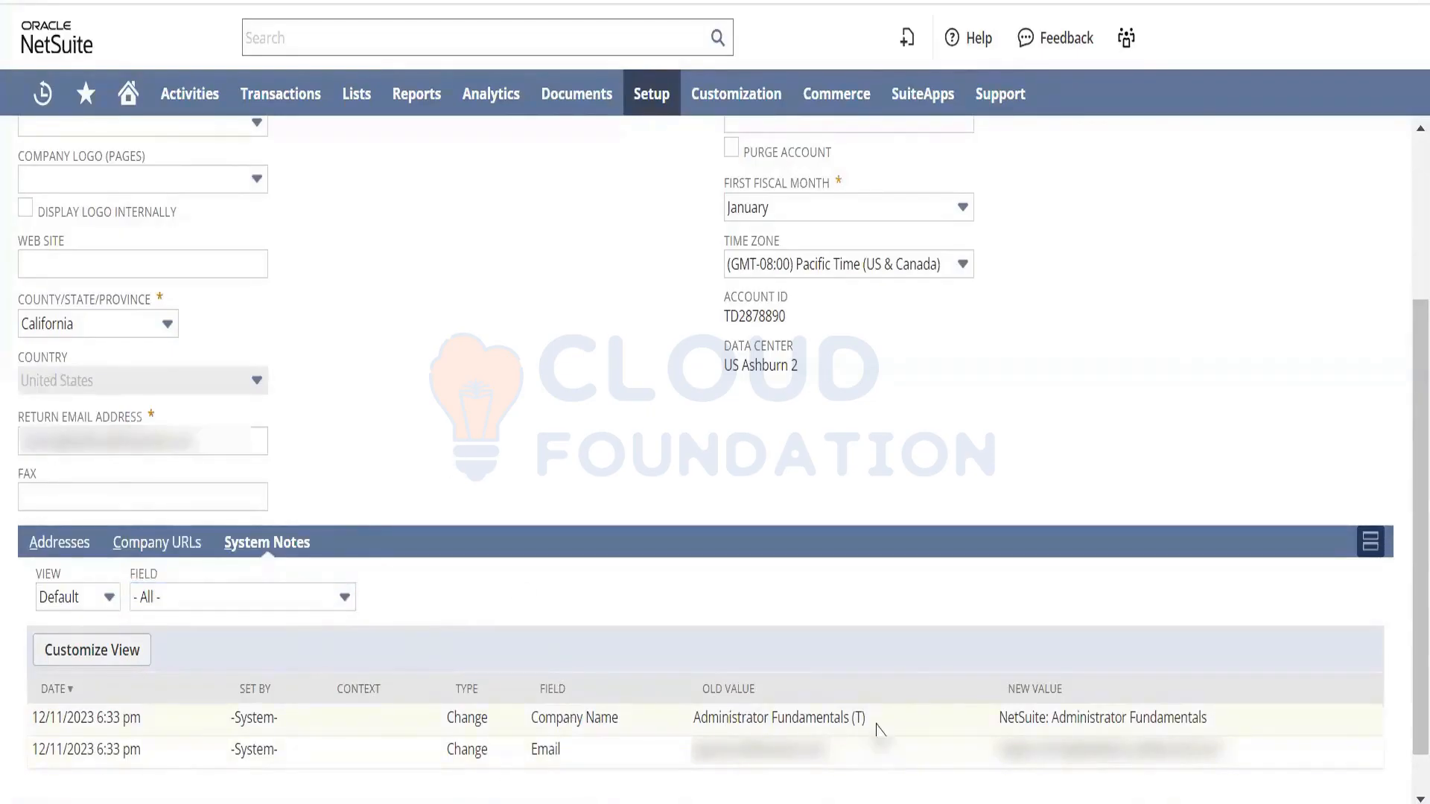
Highlight the old and new values of the Company Name and Email changes, and check the return email address field
{"action": "left_click_drag", "start_coordinate": [877, 729], "coordinate": [688, 721]}
{"action": "left_click_drag", "start_coordinate": [1226, 728], "coordinate": [1003, 724]}
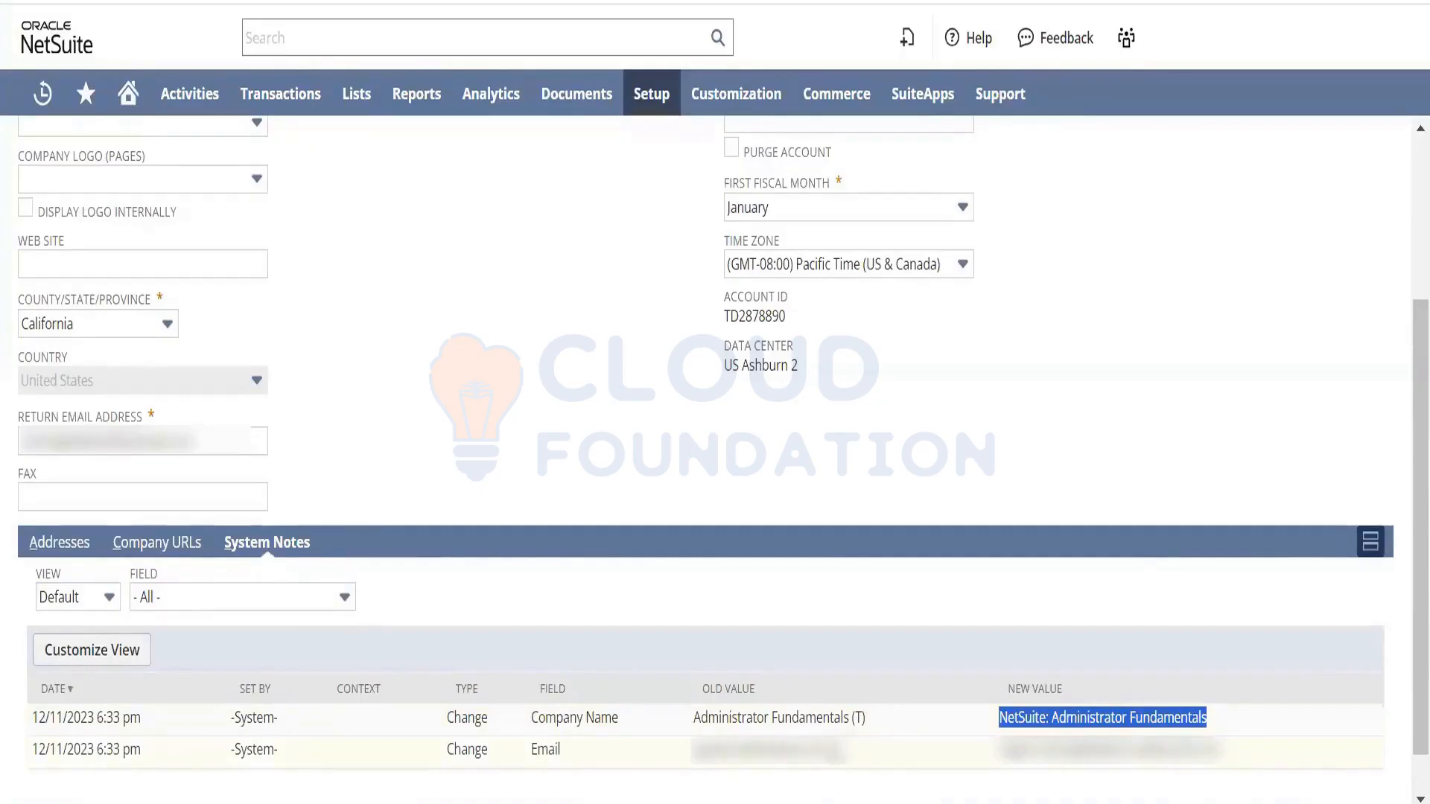
{"action": "left_click_drag", "start_coordinate": [832, 754], "coordinate": [689, 752]}
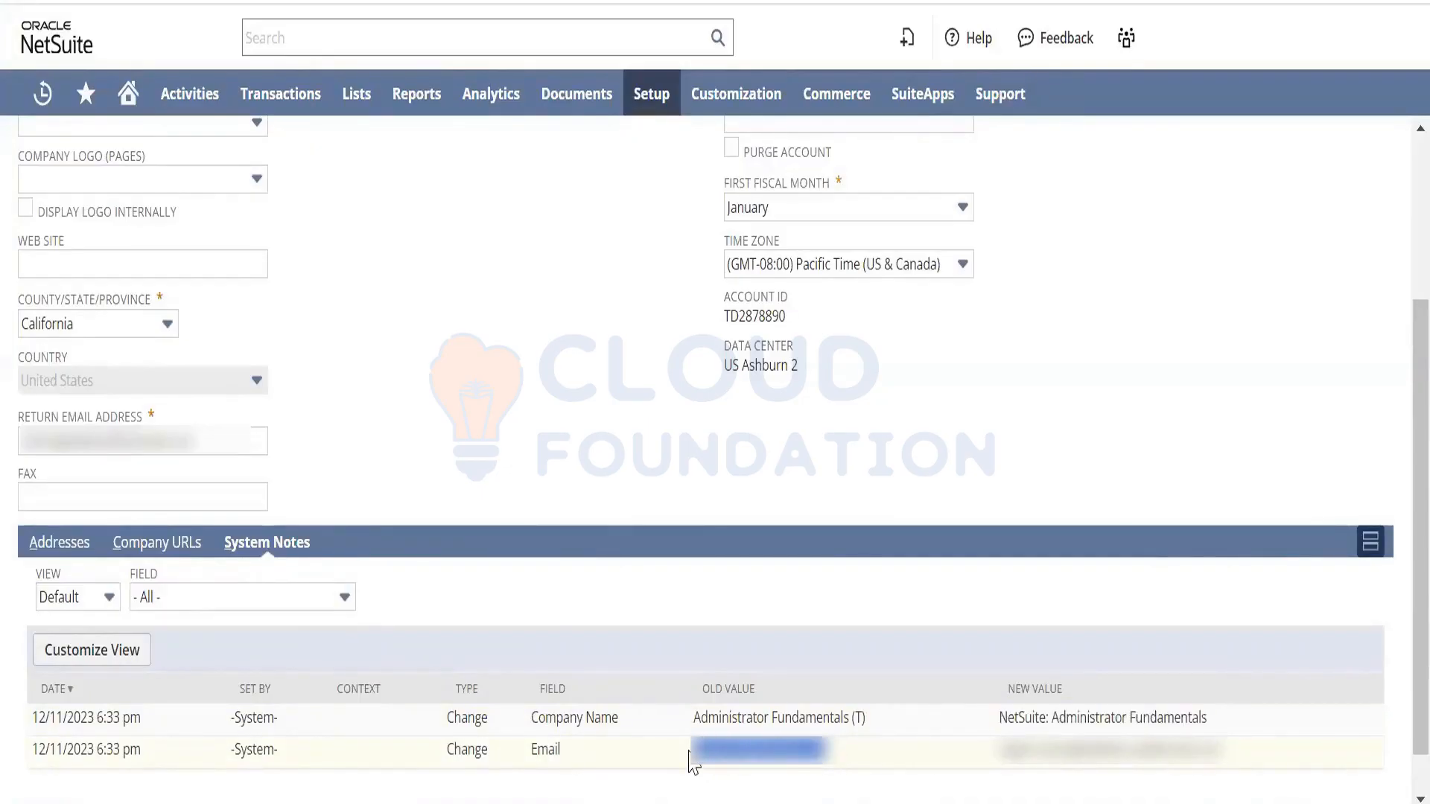
{"action": "left_click_drag", "start_coordinate": [1232, 765], "coordinate": [983, 776]}
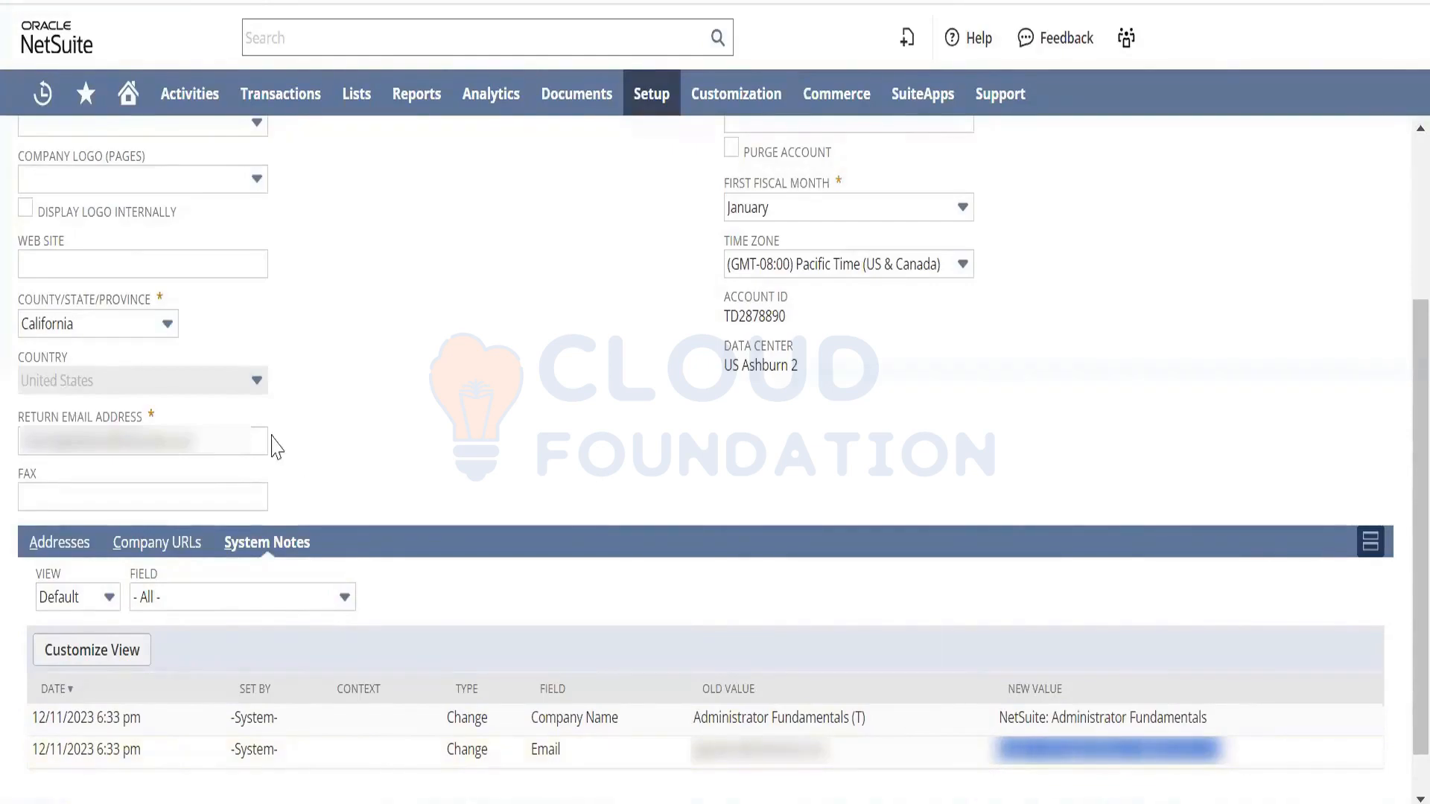
{"action": "left_click", "coordinate": [239, 441]}
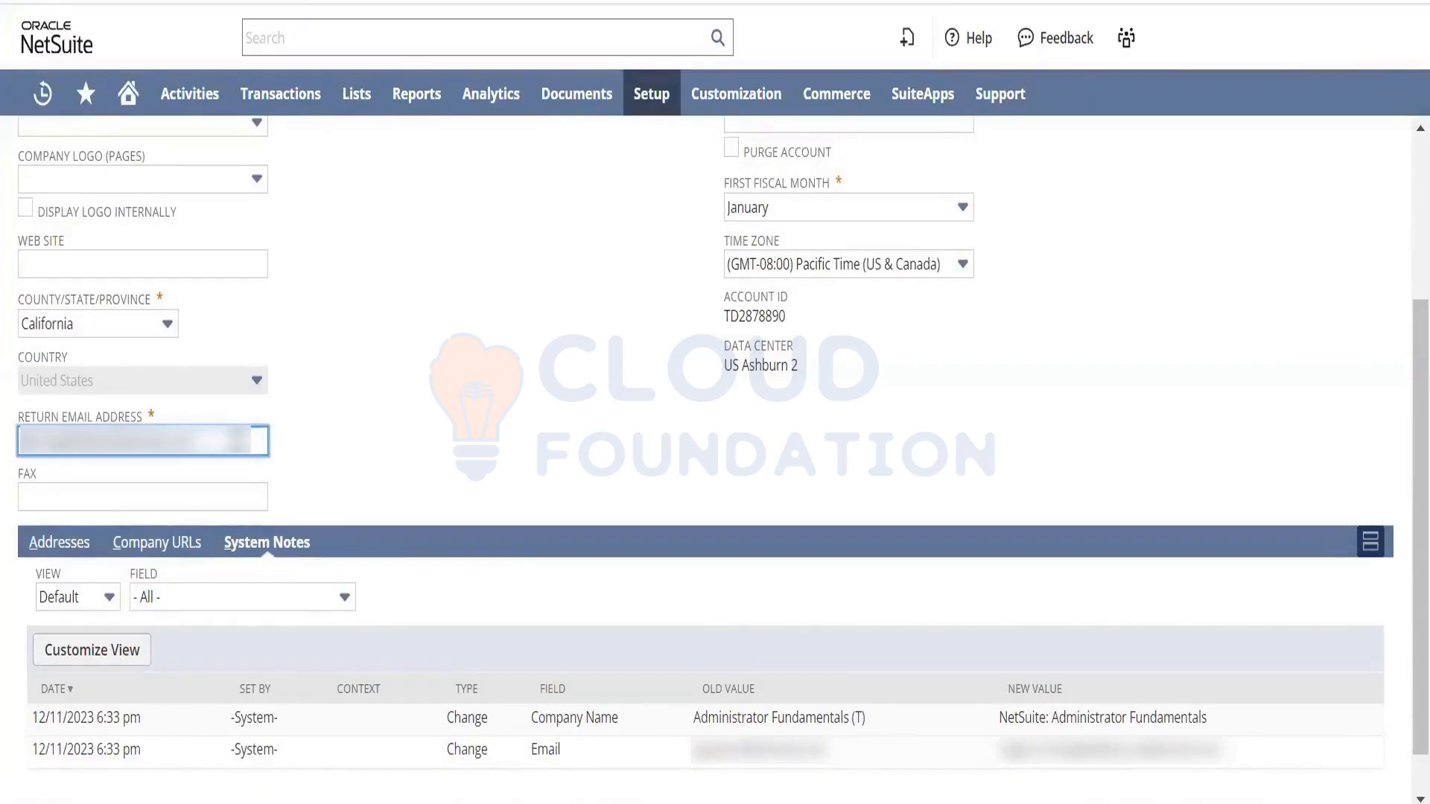
{"action": "left_click", "coordinate": [545, 569]}
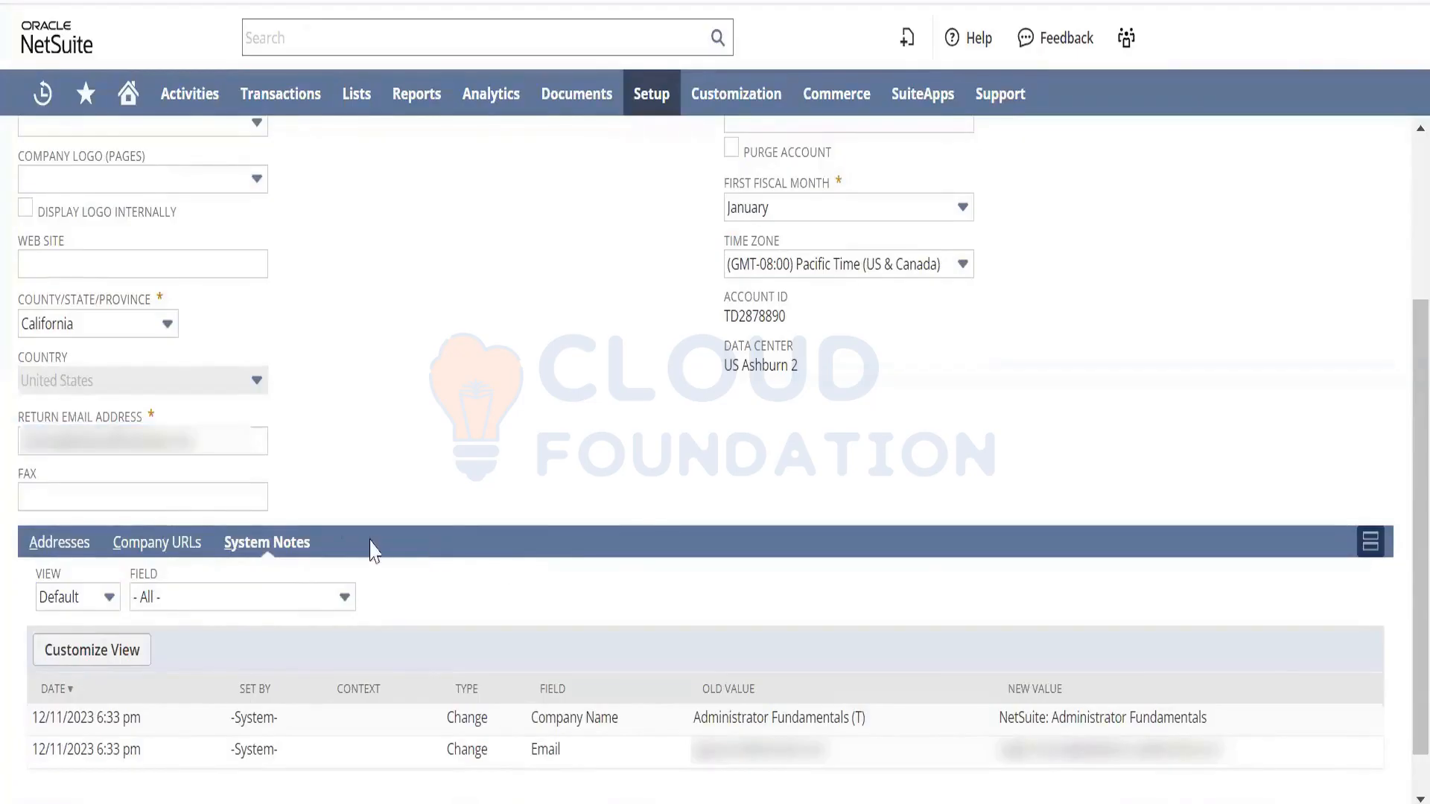
Enter the company's fax number and save the company information
{"action": "left_click", "coordinate": [242, 504]}
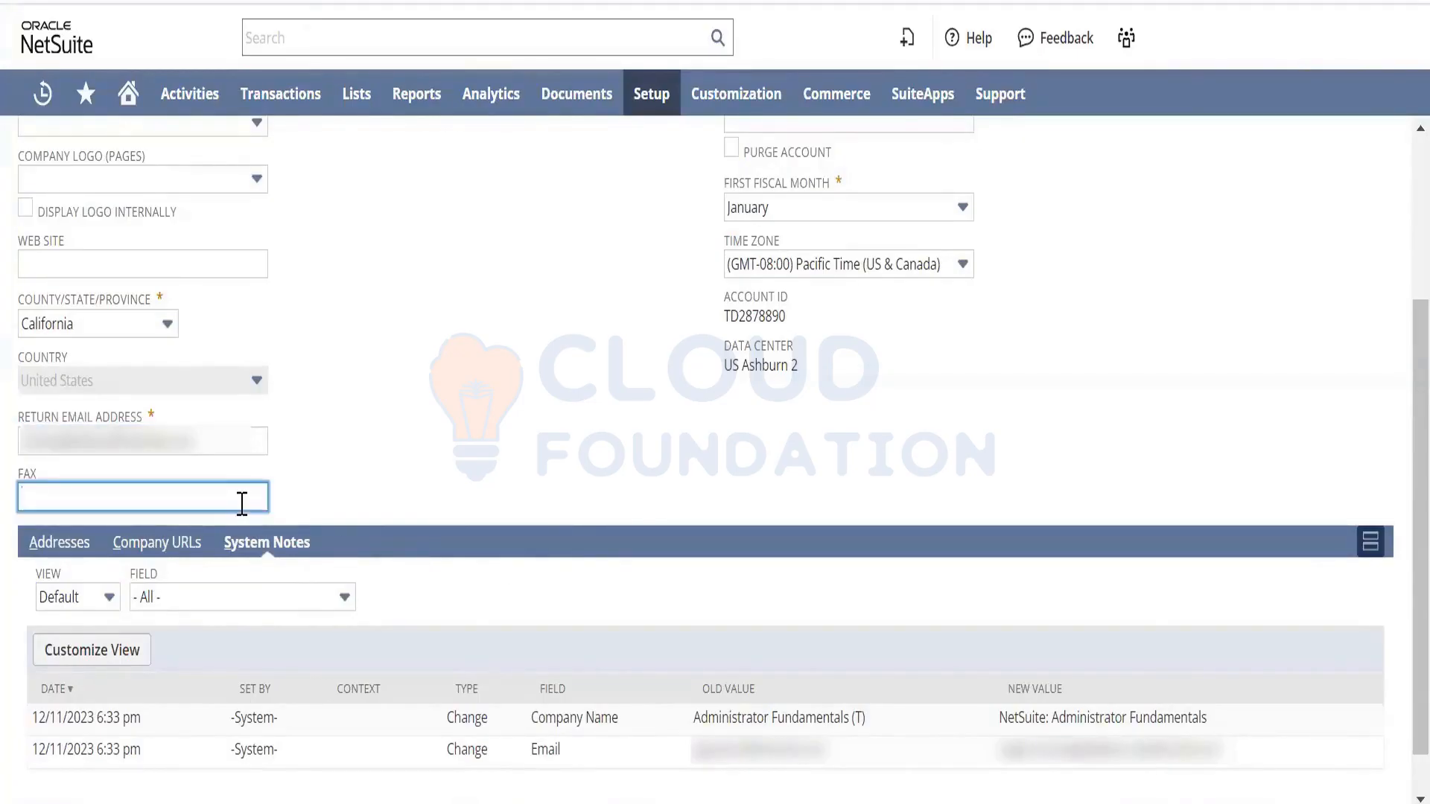
{"action": "type", "text": "1234"}
{"action": "scroll", "coordinate": [1398, 456], "scroll_direction": "down", "scroll_amount": 1}
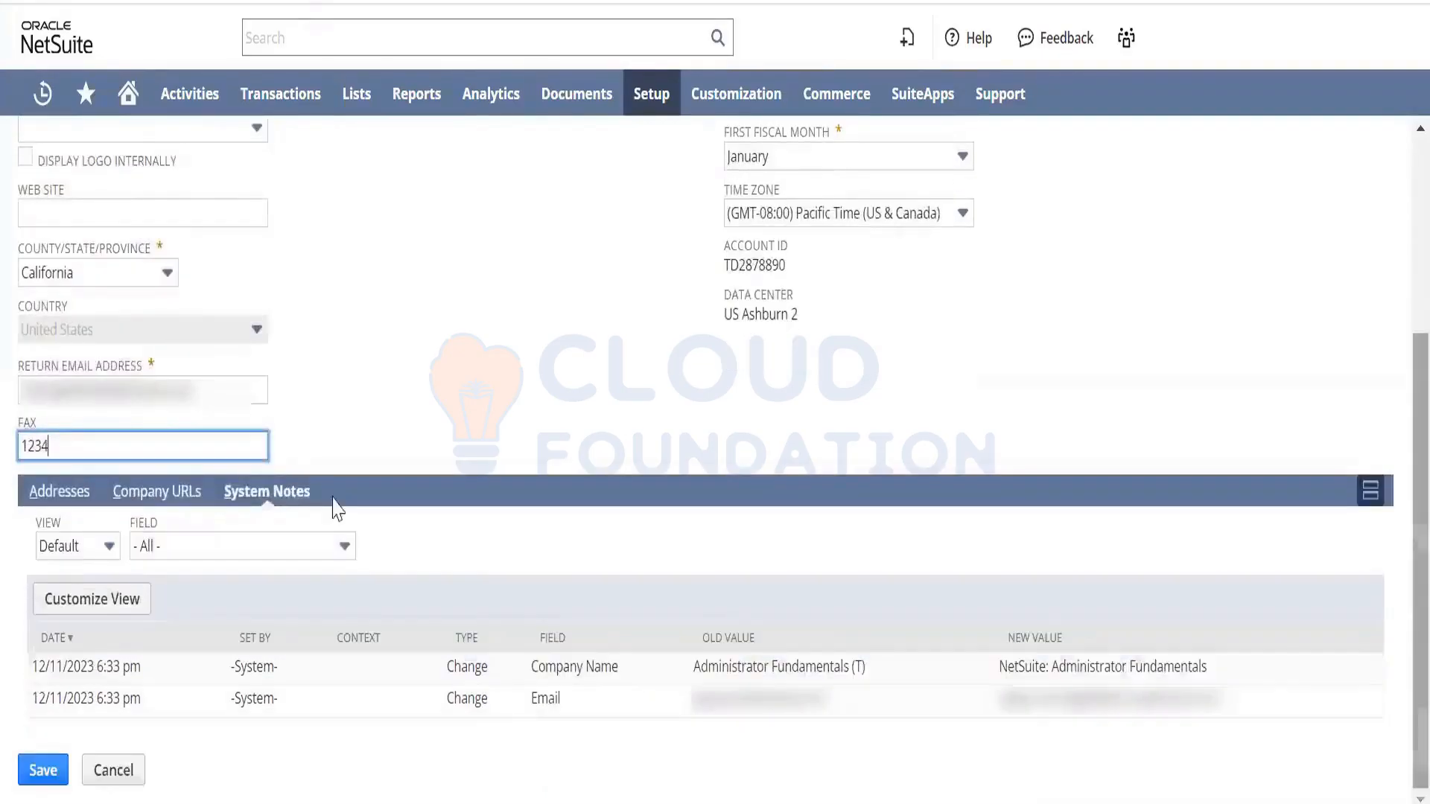
{"action": "left_click", "coordinate": [32, 780]}
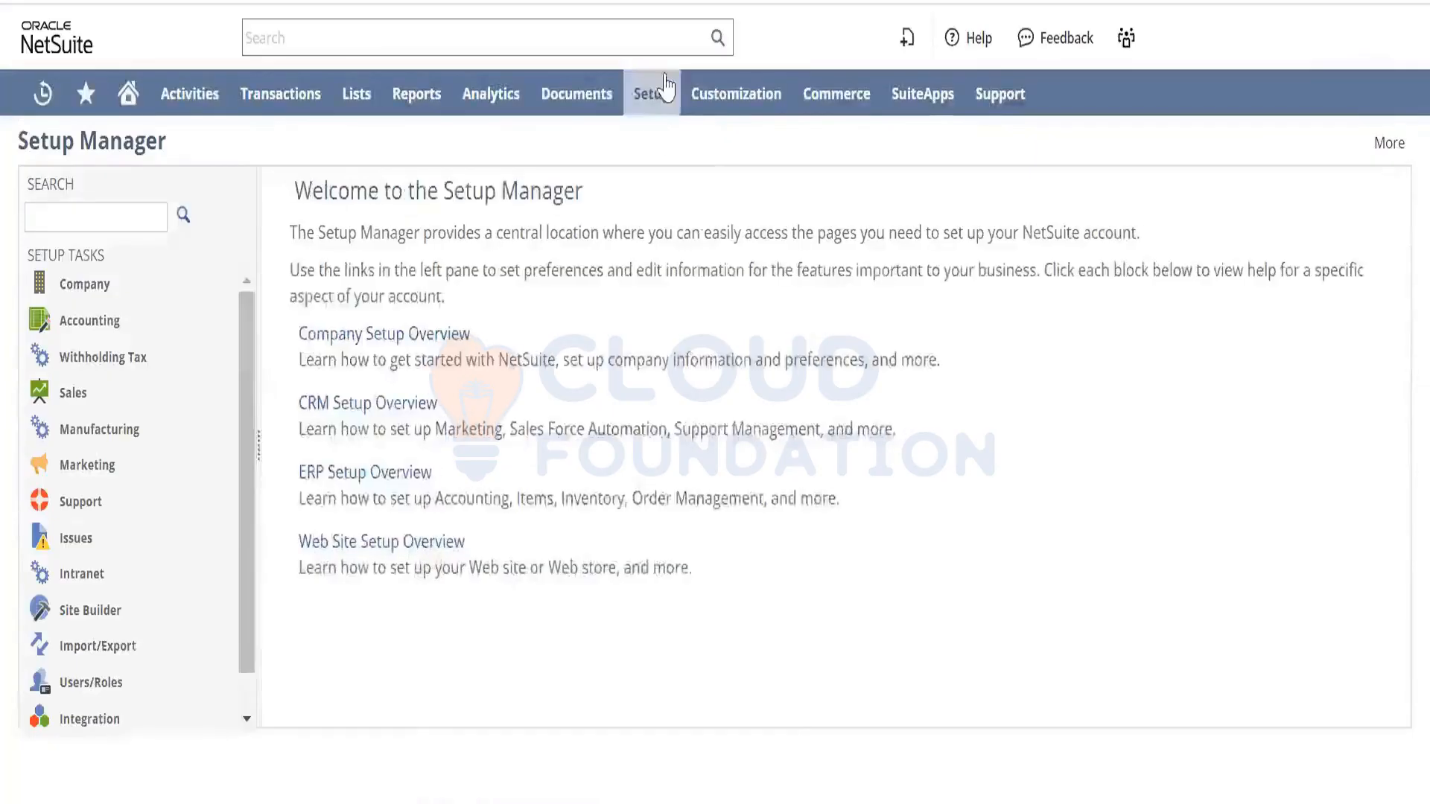
Reopen the Company Information page and examine its system notes for the entries logged by the latest save
{"action": "mouse_move", "coordinate": [665, 87]}
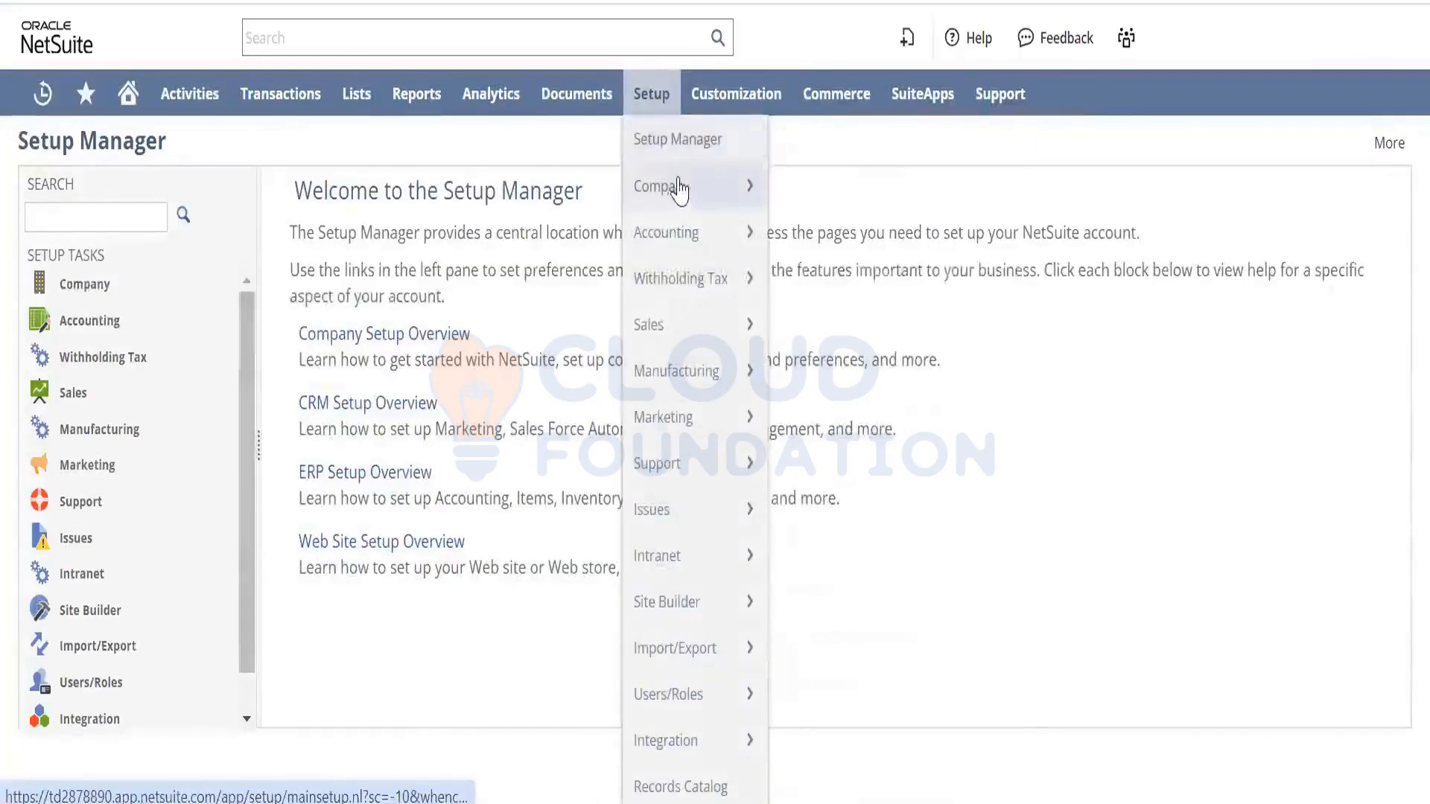
{"action": "mouse_move", "coordinate": [656, 186]}
{"action": "left_click", "coordinate": [834, 168]}
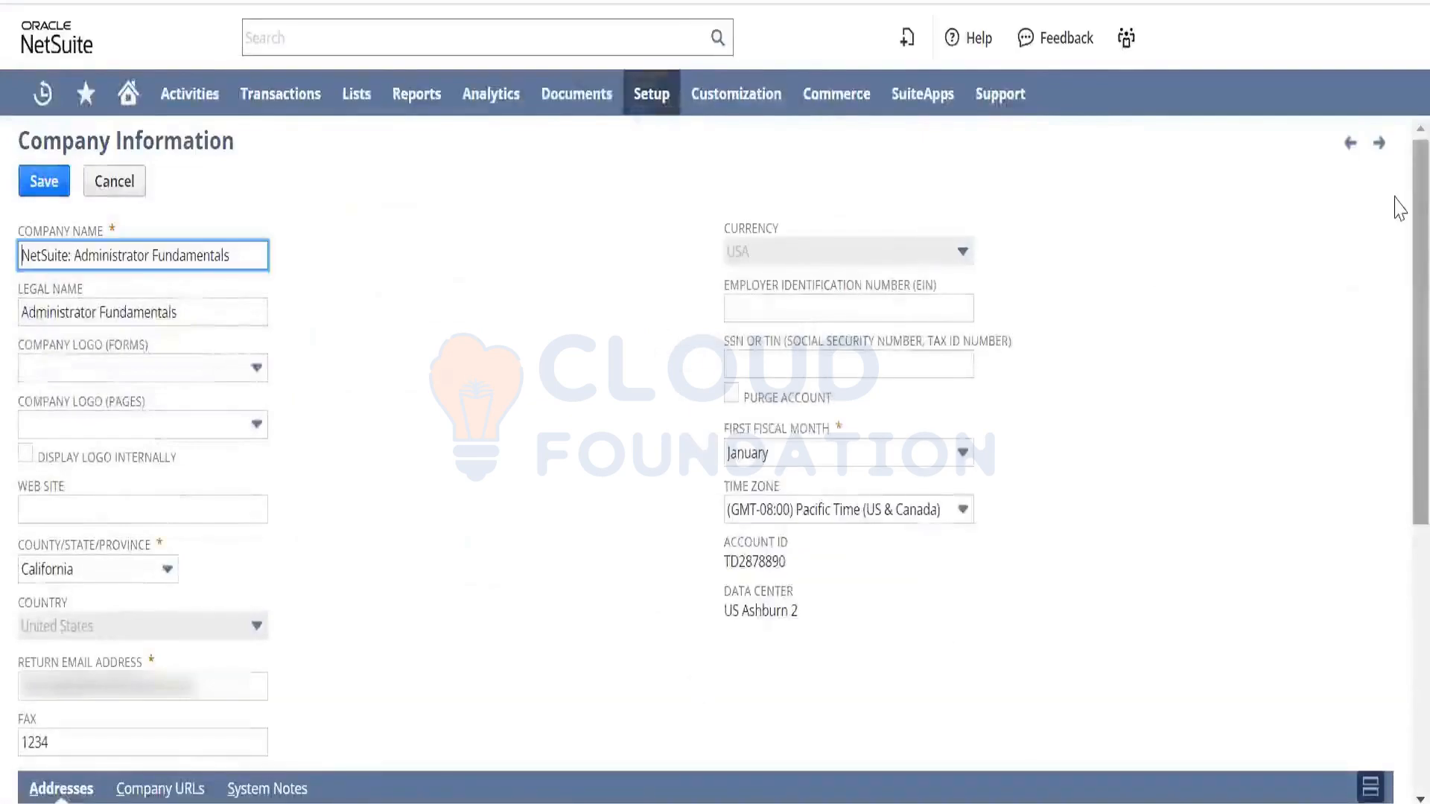
{"action": "left_click_drag", "start_coordinate": [1421, 209], "coordinate": [1421, 473]}
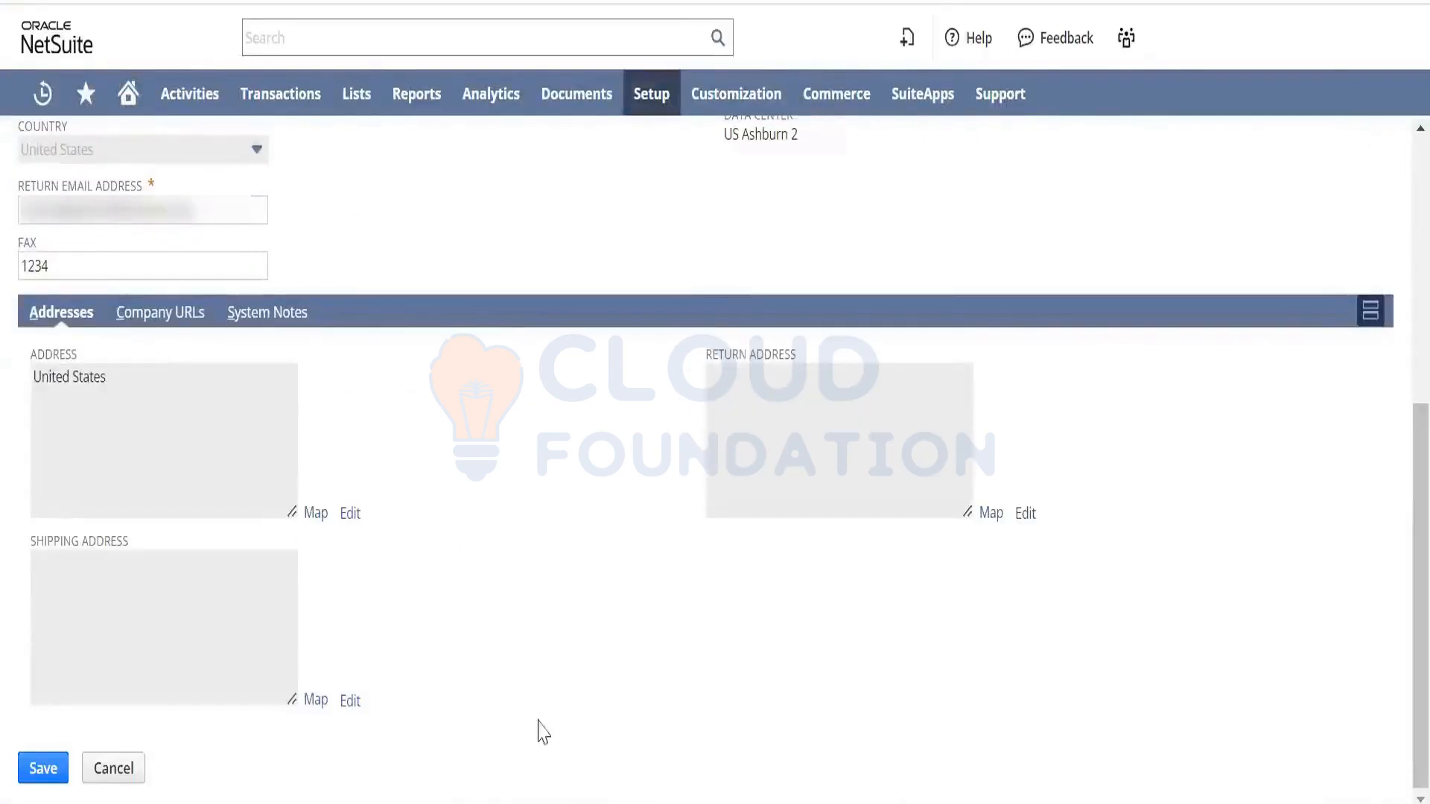
{"action": "left_click", "coordinate": [268, 313]}
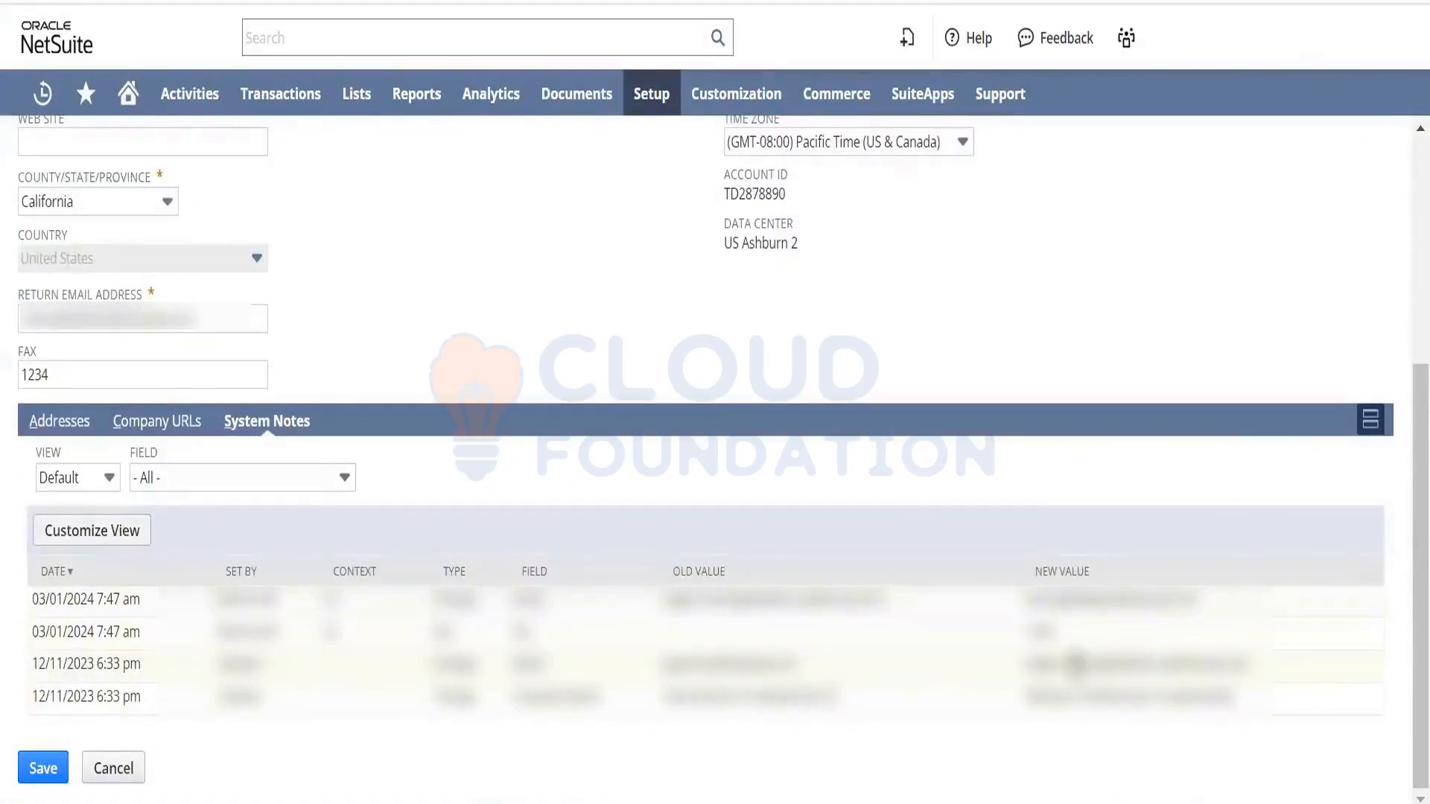
{"action": "left_click_drag", "start_coordinate": [1085, 641], "coordinate": [60, 659]}
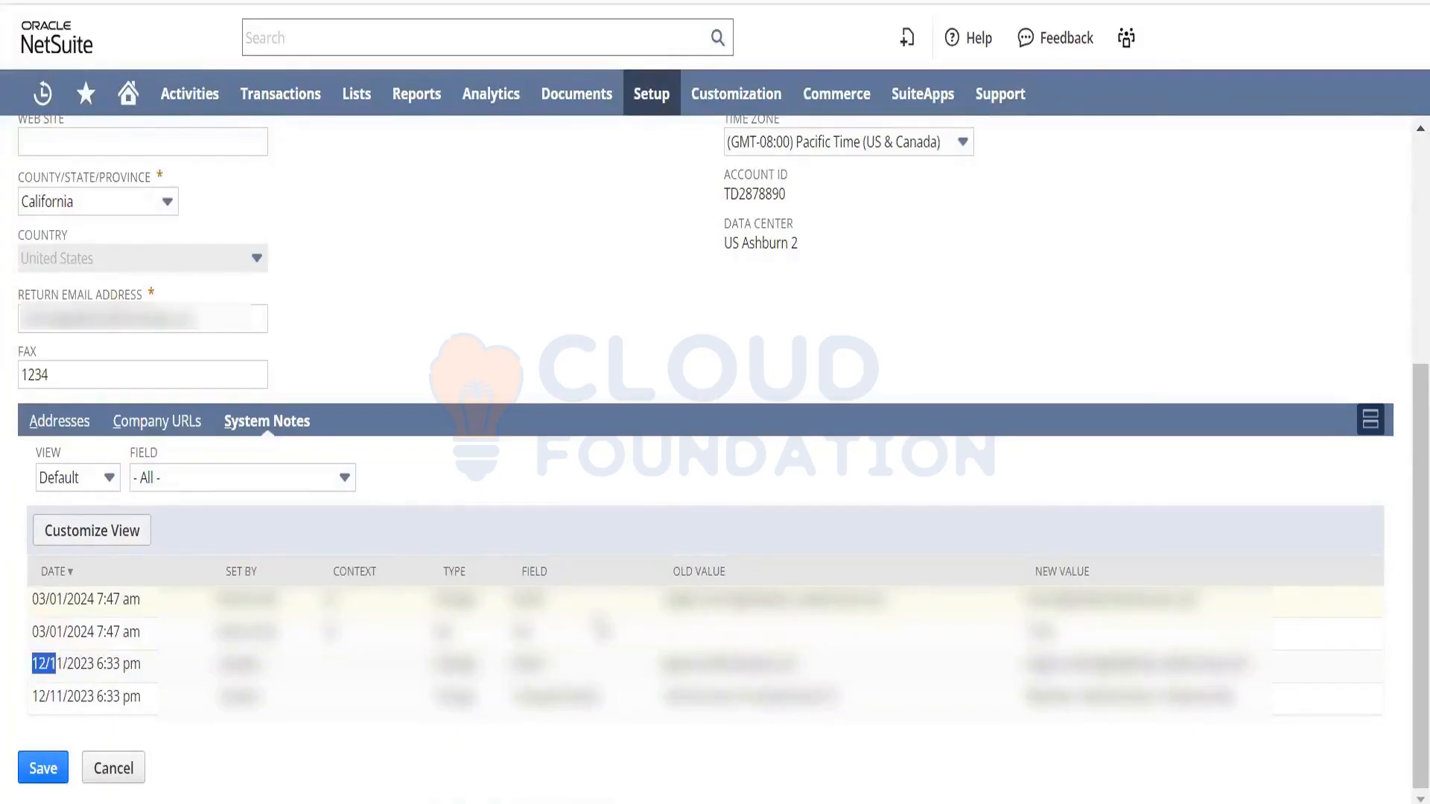
{"action": "scroll", "coordinate": [1398, 675], "scroll_direction": "up", "scroll_amount": 5}
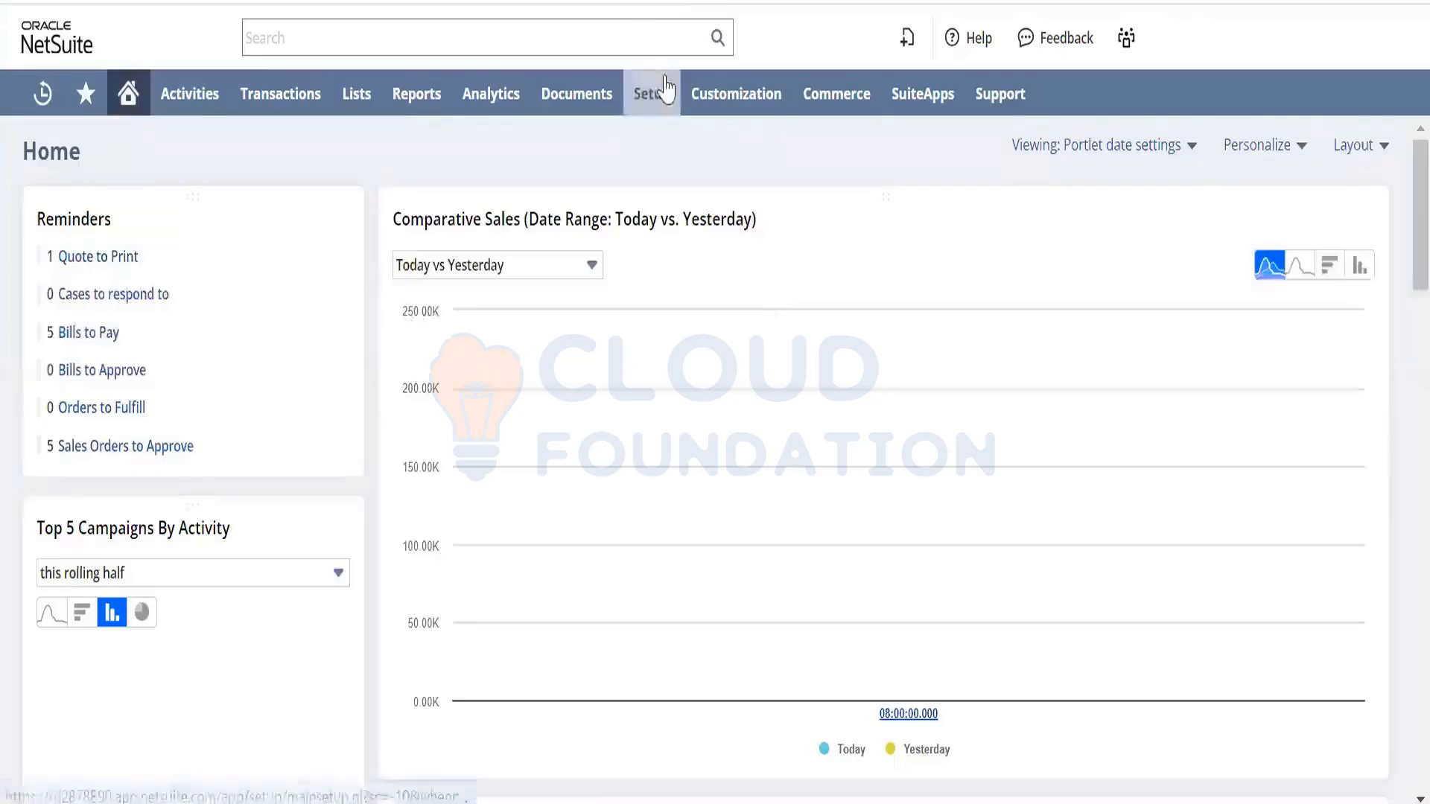
Open the Enable Features page and look over the company features, from classifications to ERP General and resource management
{"action": "mouse_move", "coordinate": [665, 88]}
{"action": "mouse_move", "coordinate": [689, 188]}
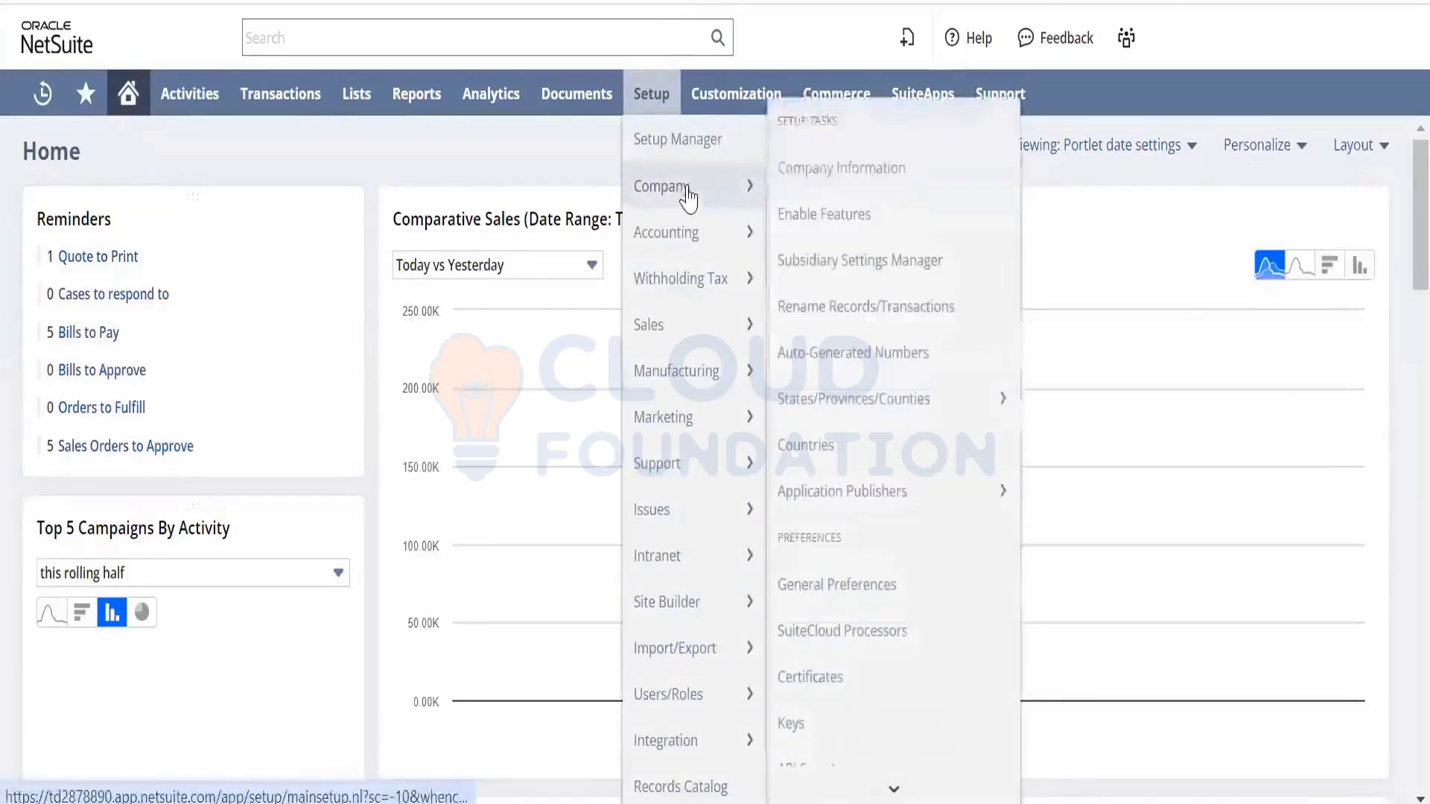
{"action": "left_click", "coordinate": [819, 213]}
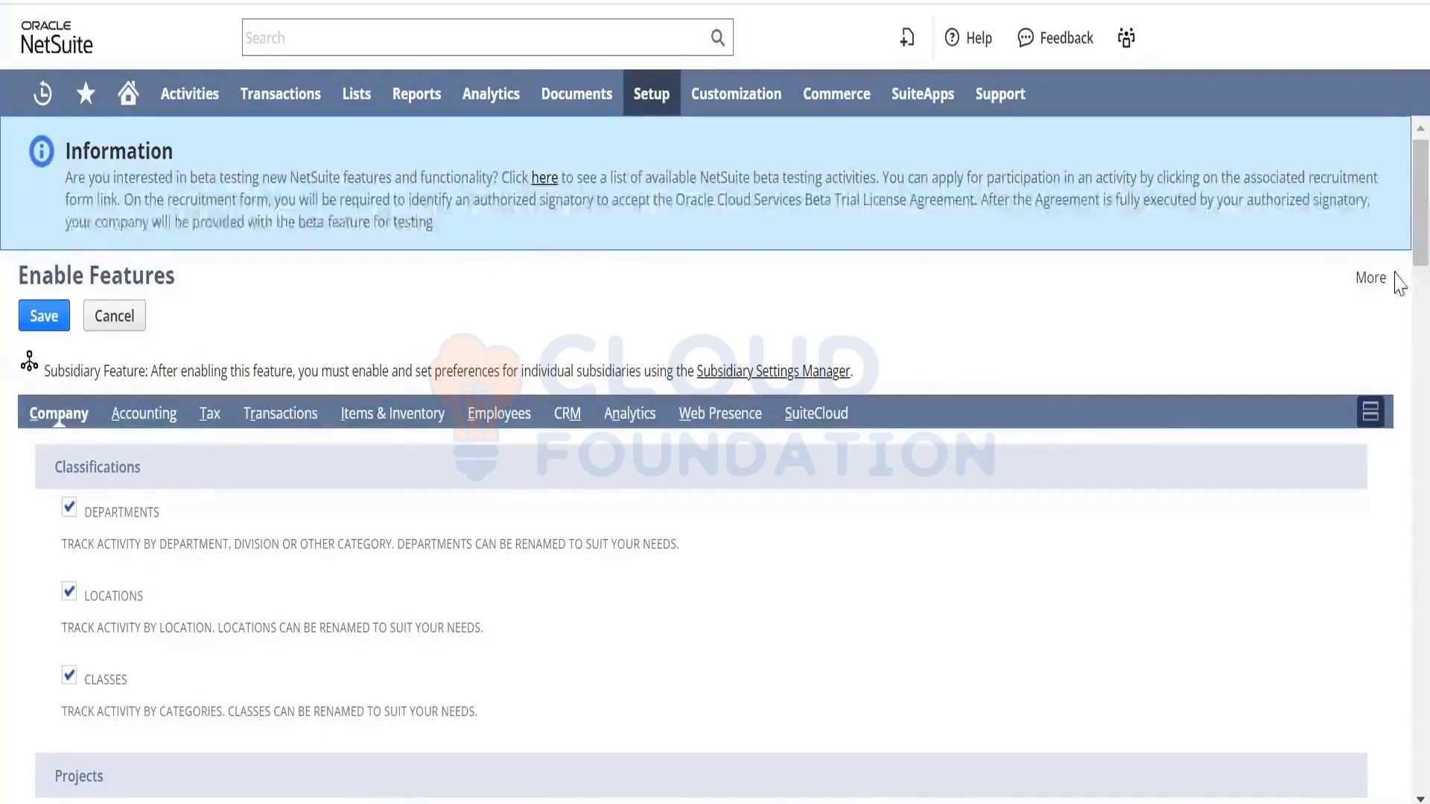
{"action": "scroll", "coordinate": [1400, 282], "scroll_direction": "down", "scroll_amount": 8}
{"action": "scroll", "coordinate": [1397, 335], "scroll_direction": "down", "scroll_amount": 9}
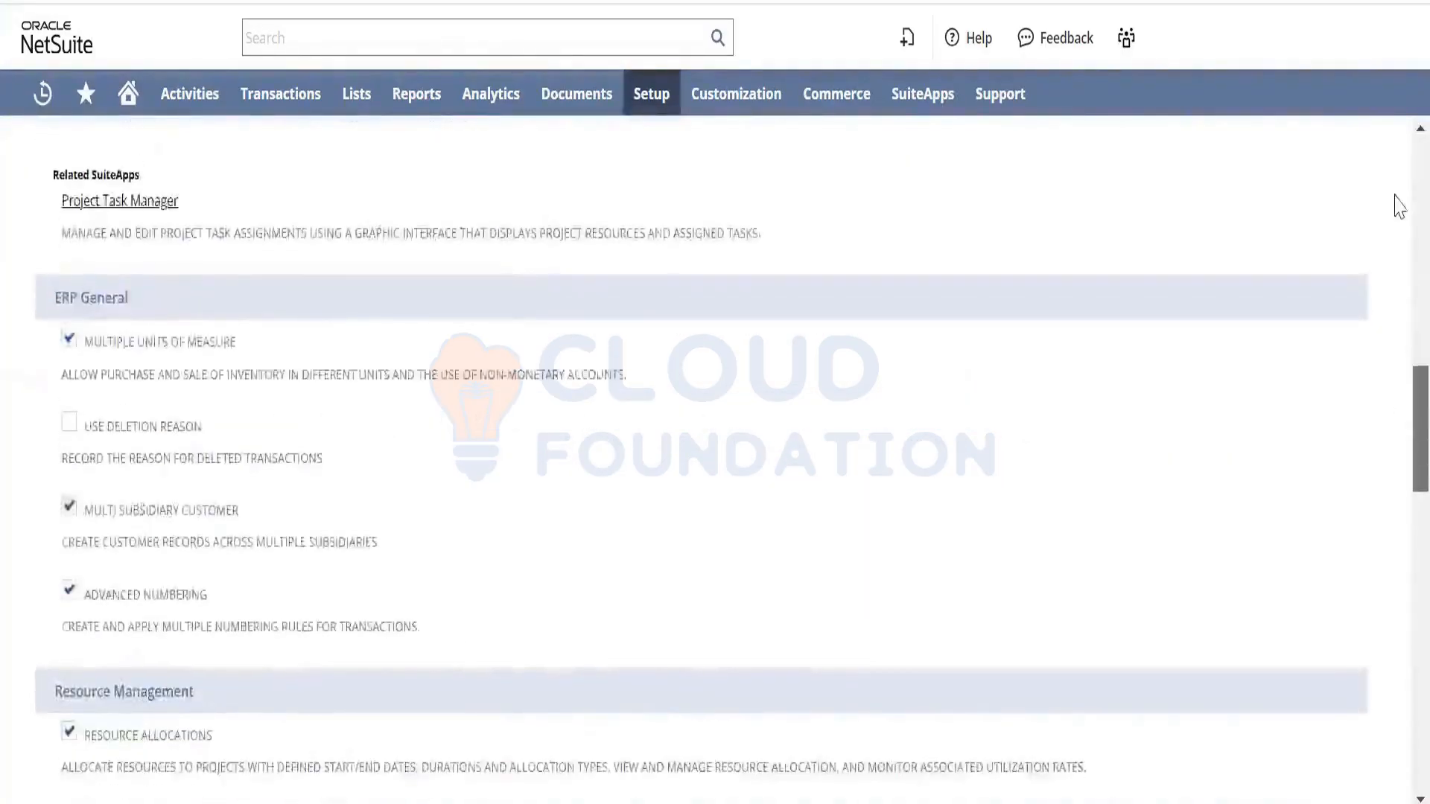
{"action": "scroll", "coordinate": [1398, 186], "scroll_direction": "up", "scroll_amount": 17}
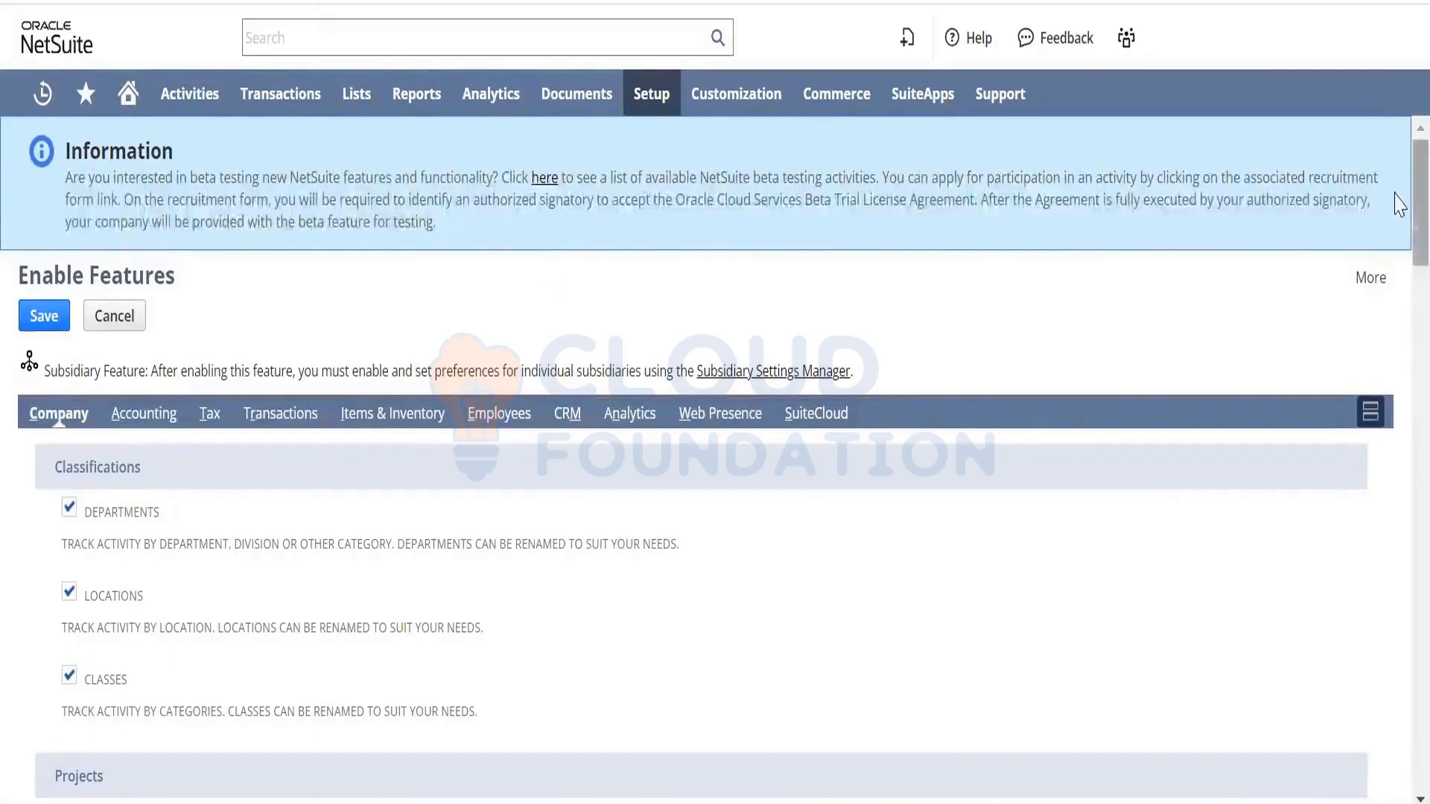
{"action": "left_click_drag", "start_coordinate": [1414, 191], "coordinate": [1413, 210]}
{"action": "scroll", "coordinate": [1400, 222], "scroll_direction": "down", "scroll_amount": 3}
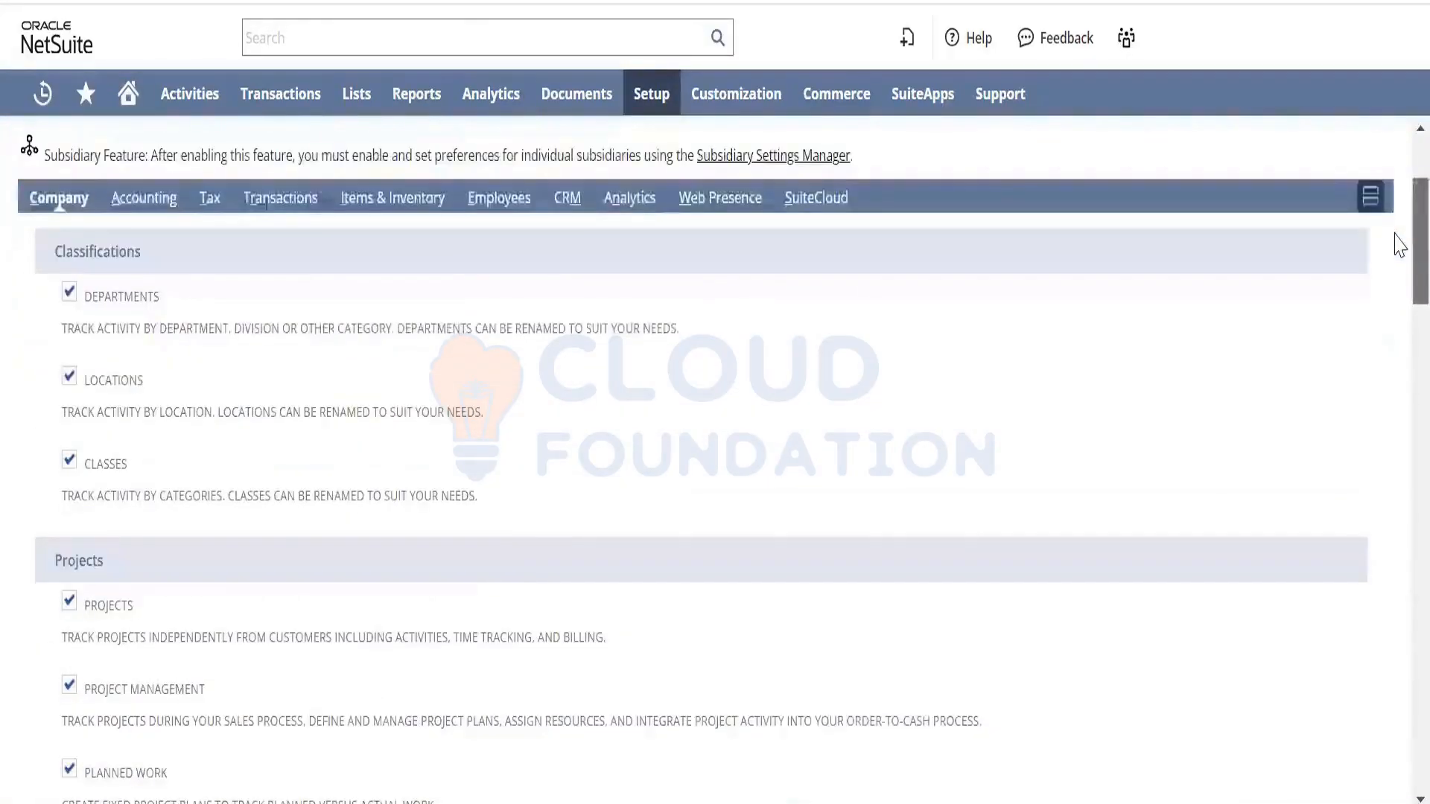
{"action": "scroll", "coordinate": [1400, 245], "scroll_direction": "up", "scroll_amount": 3}
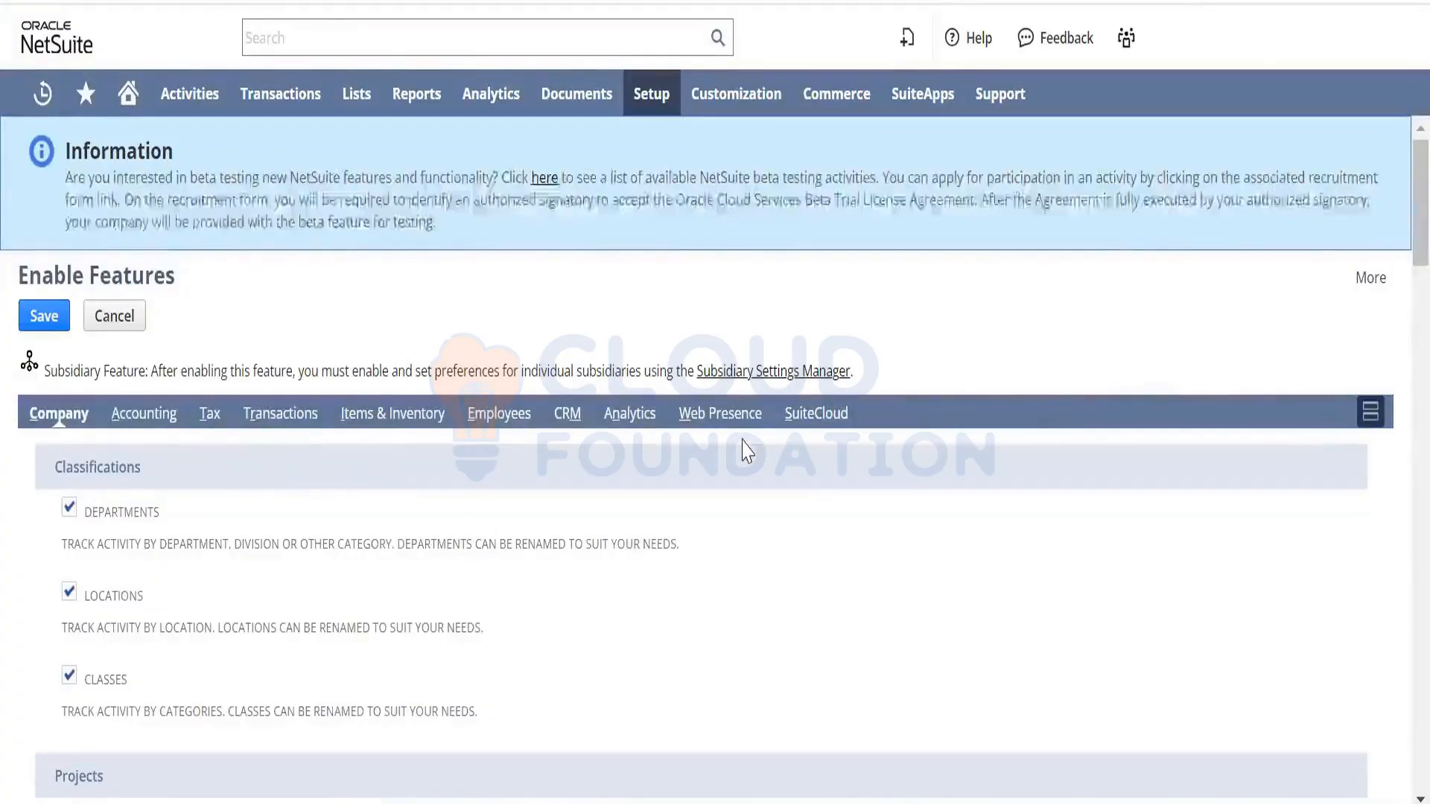
Look through the company classification and project features once more, ending back at the start of the Enable Features page
{"action": "left_click", "coordinate": [1369, 414]}
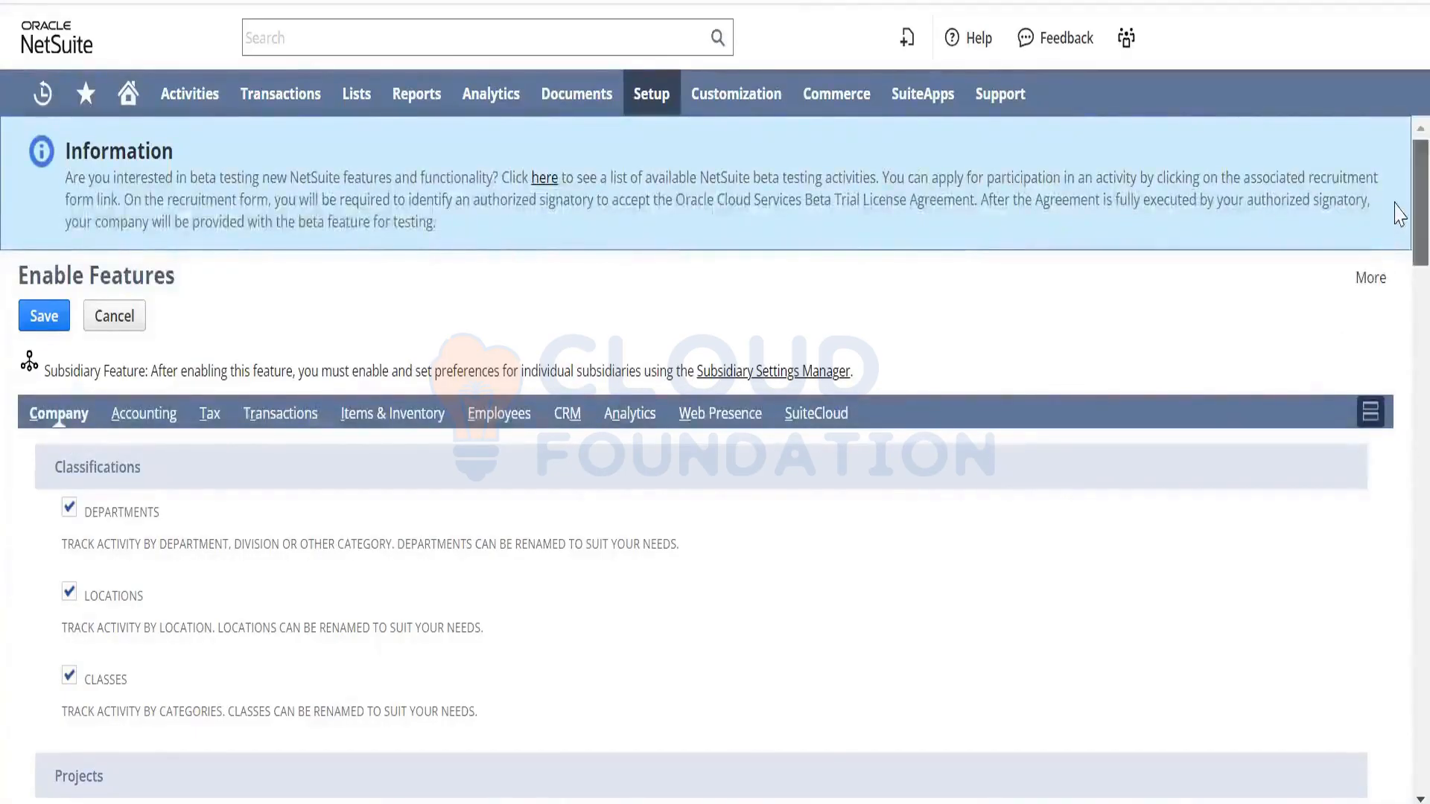
{"action": "scroll", "coordinate": [1399, 253], "scroll_direction": "down", "scroll_amount": 3}
{"action": "scroll", "coordinate": [1399, 268], "scroll_direction": "down", "scroll_amount": 7}
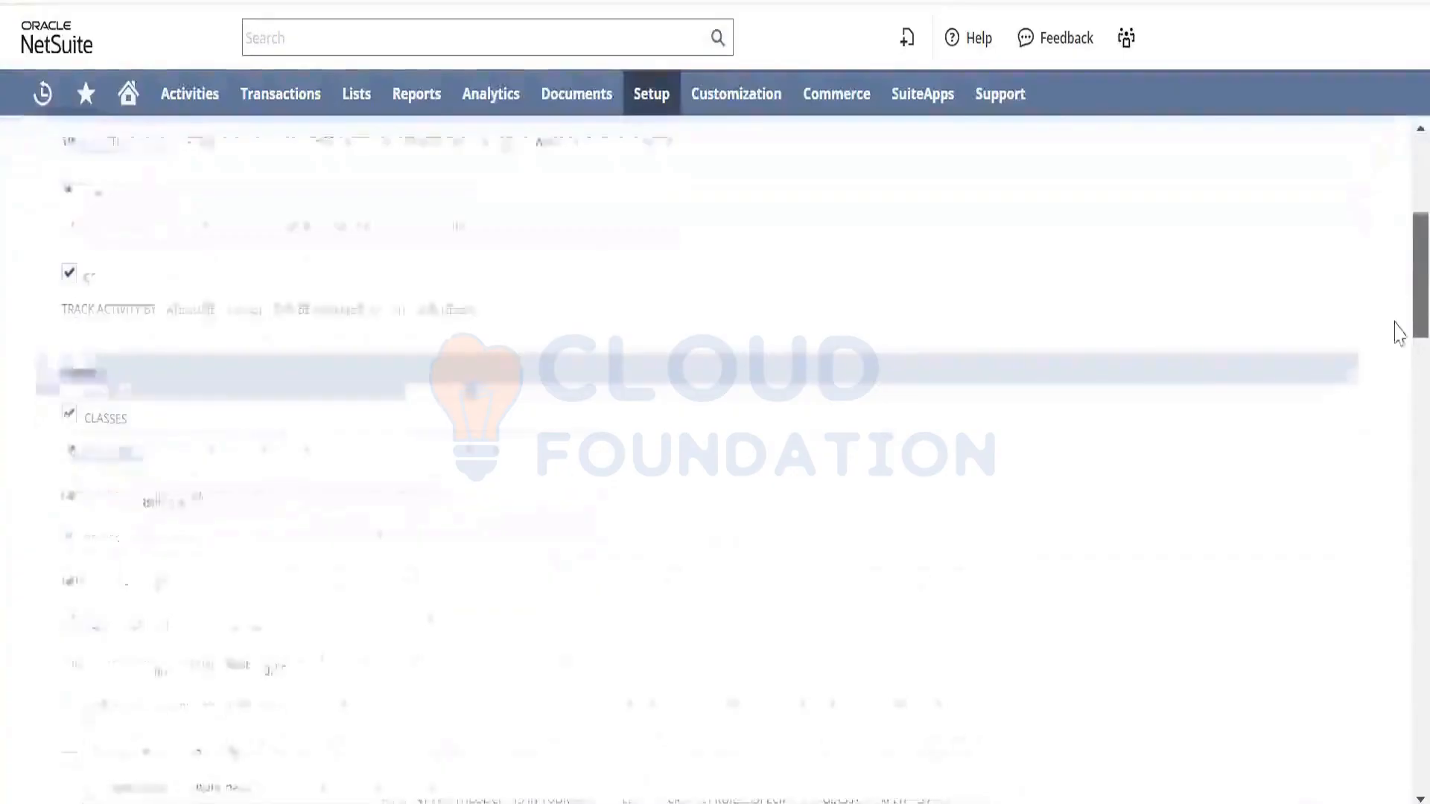
{"action": "scroll", "coordinate": [1395, 409], "scroll_direction": "down", "scroll_amount": 3}
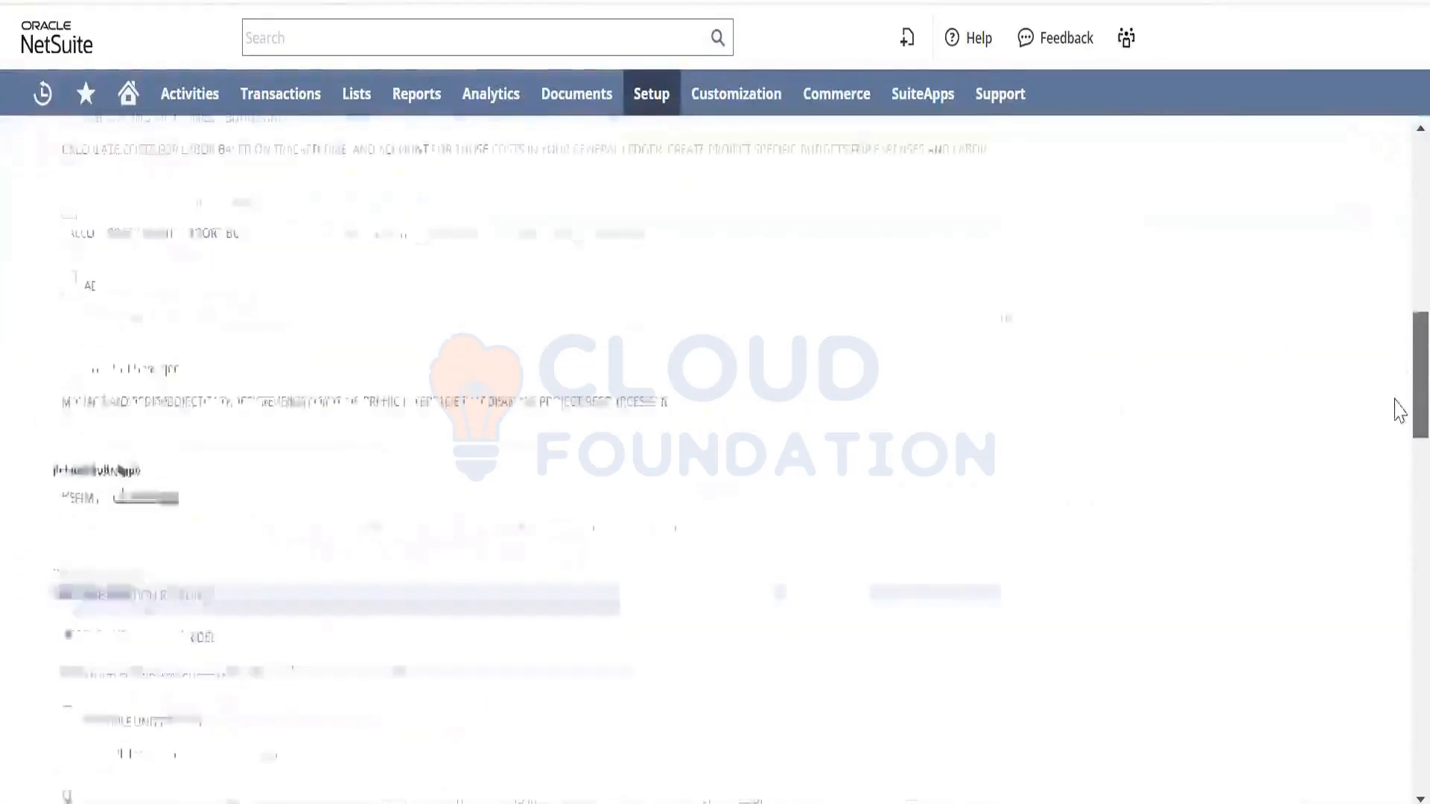
{"action": "scroll", "coordinate": [1399, 223], "scroll_direction": "up", "scroll_amount": 6}
{"action": "scroll", "coordinate": [1399, 223], "scroll_direction": "up", "scroll_amount": 8}
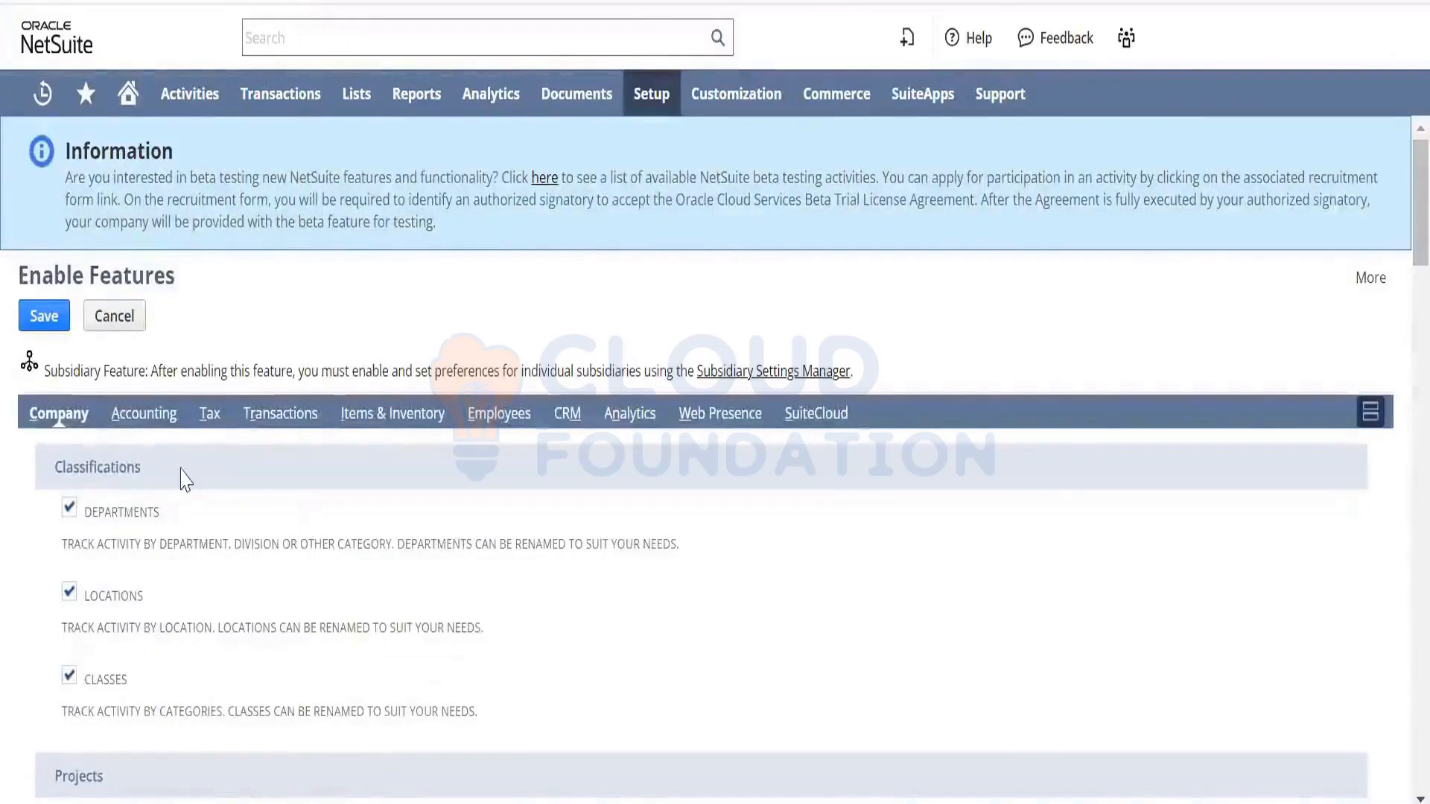
Look over the basic and advanced accounting features, then view the tax and compliance features
{"action": "left_click", "coordinate": [156, 428]}
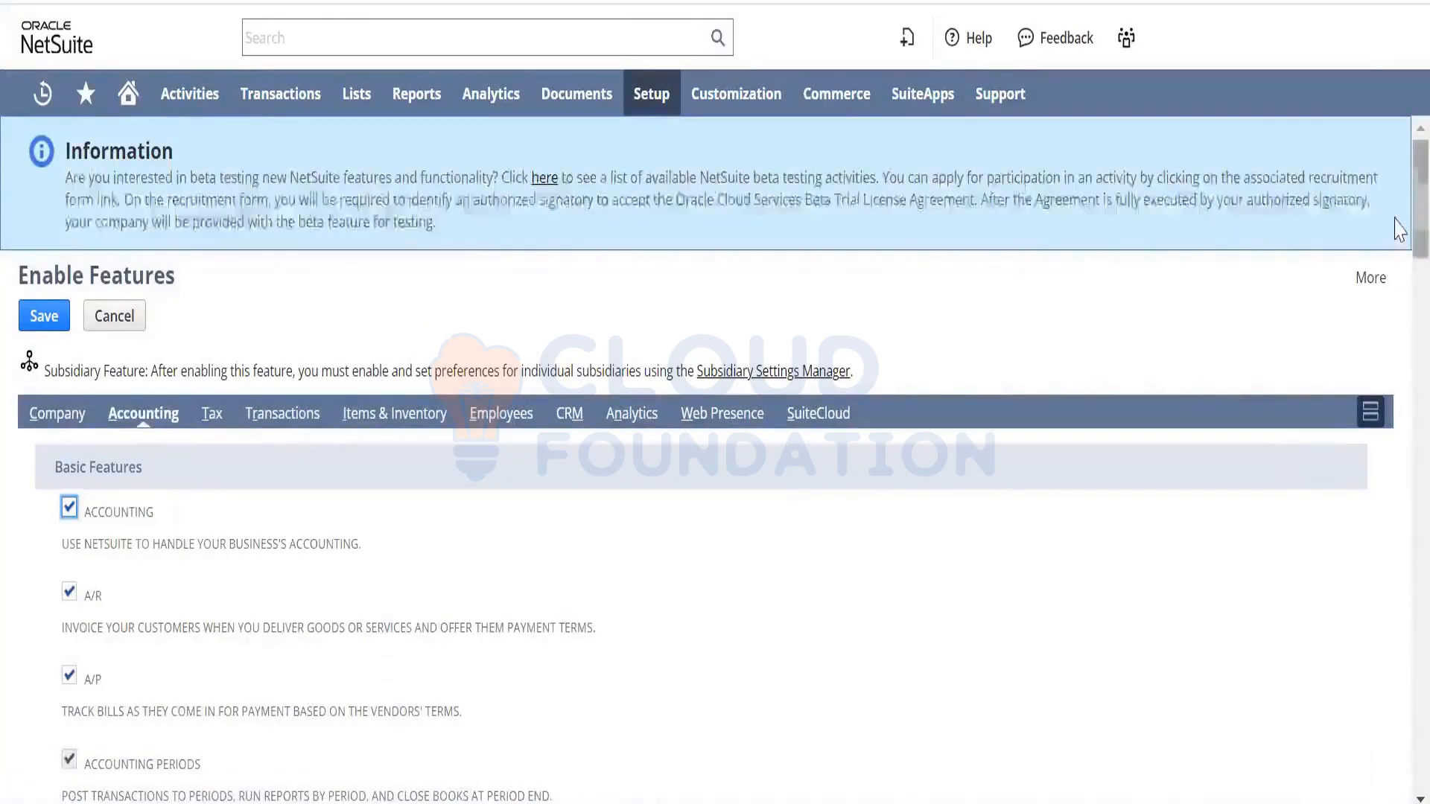
{"action": "scroll", "coordinate": [1399, 245], "scroll_direction": "down", "scroll_amount": 5}
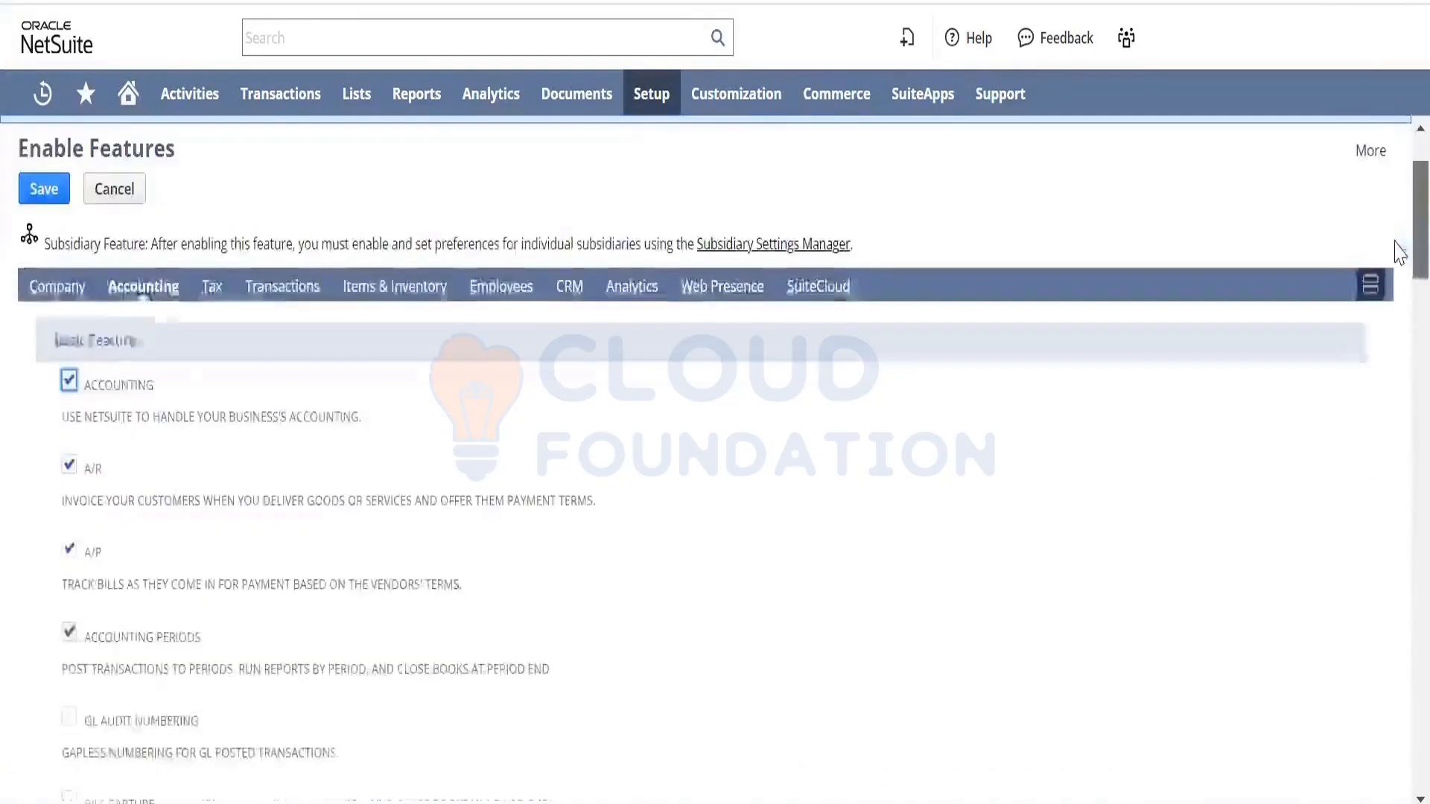
{"action": "scroll", "coordinate": [1400, 298], "scroll_direction": "down", "scroll_amount": 1}
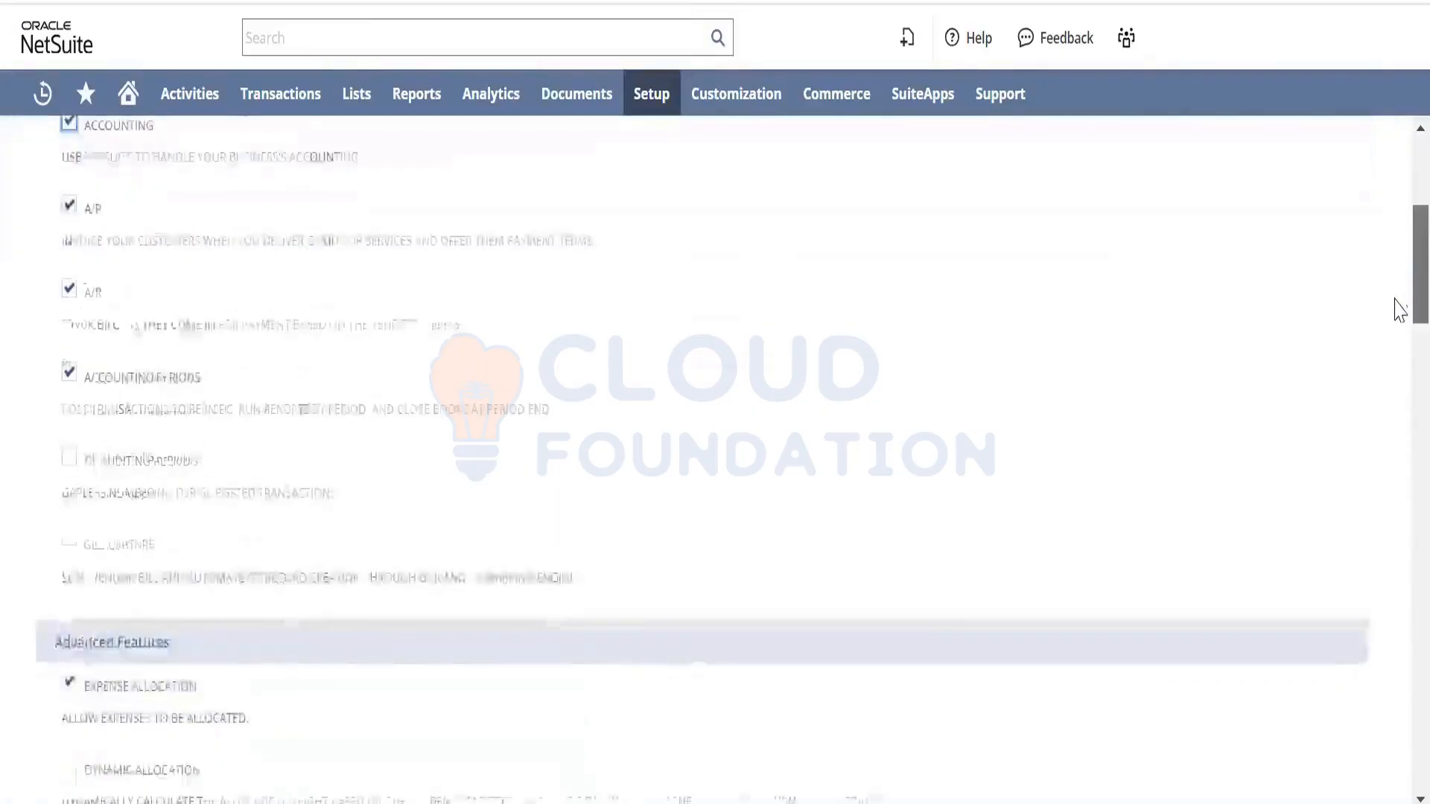
{"action": "scroll", "coordinate": [1399, 313], "scroll_direction": "down", "scroll_amount": 2}
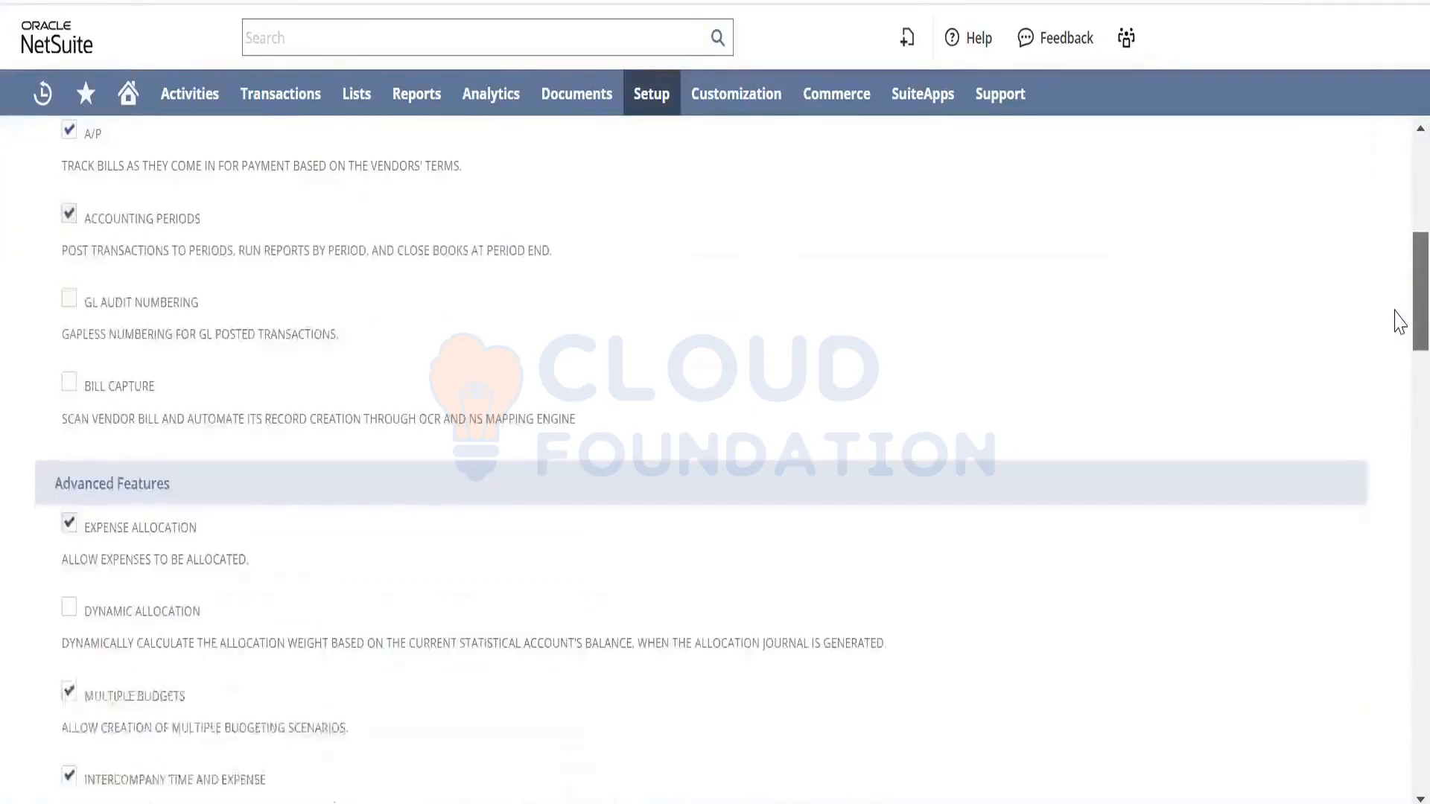
{"action": "scroll", "coordinate": [1399, 322], "scroll_direction": "up", "scroll_amount": 7}
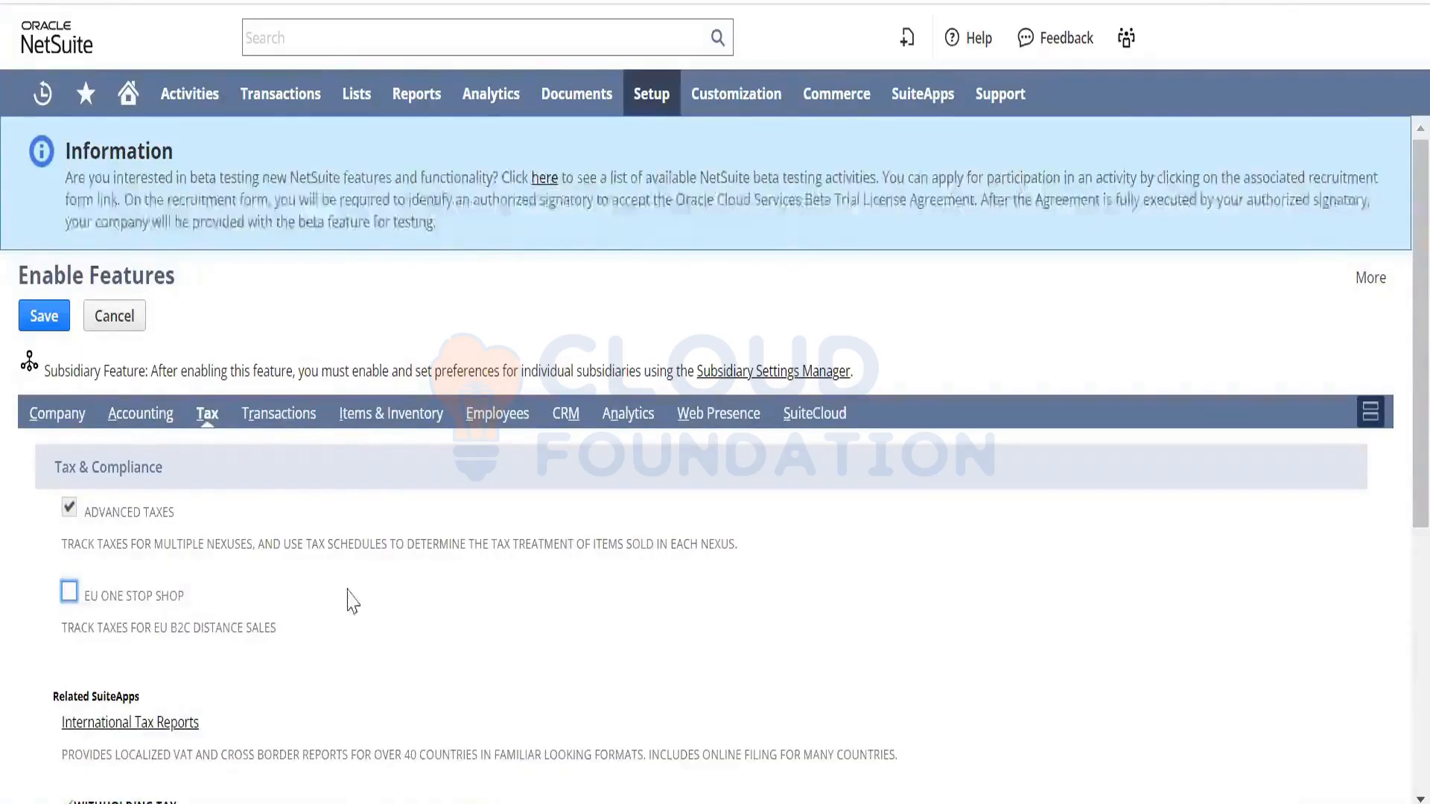
Look through the transaction and the items and inventory features, then revisit the accounting features and return to the company features
{"action": "left_click", "coordinate": [296, 412]}
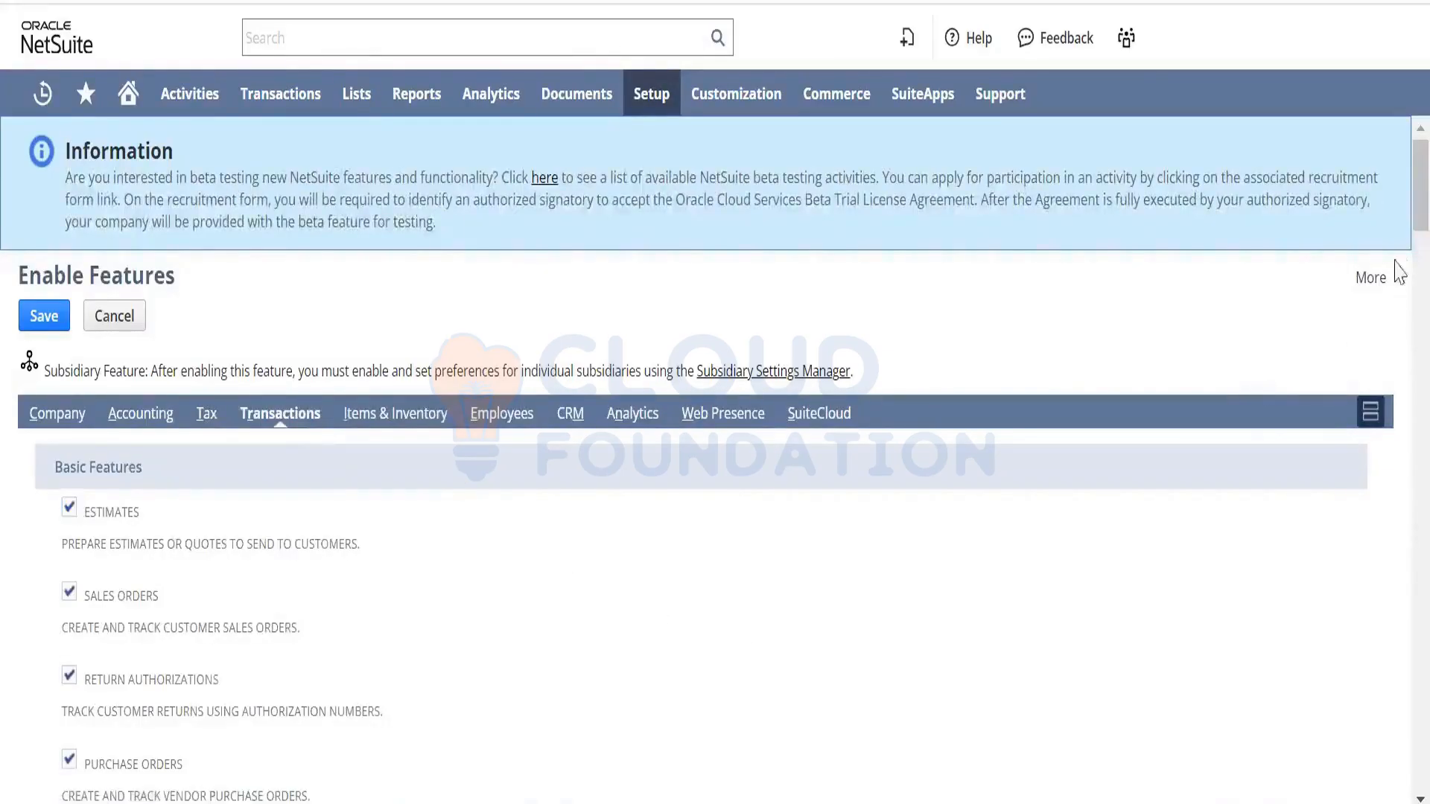
{"action": "scroll", "coordinate": [1399, 223], "scroll_direction": "down", "scroll_amount": 3}
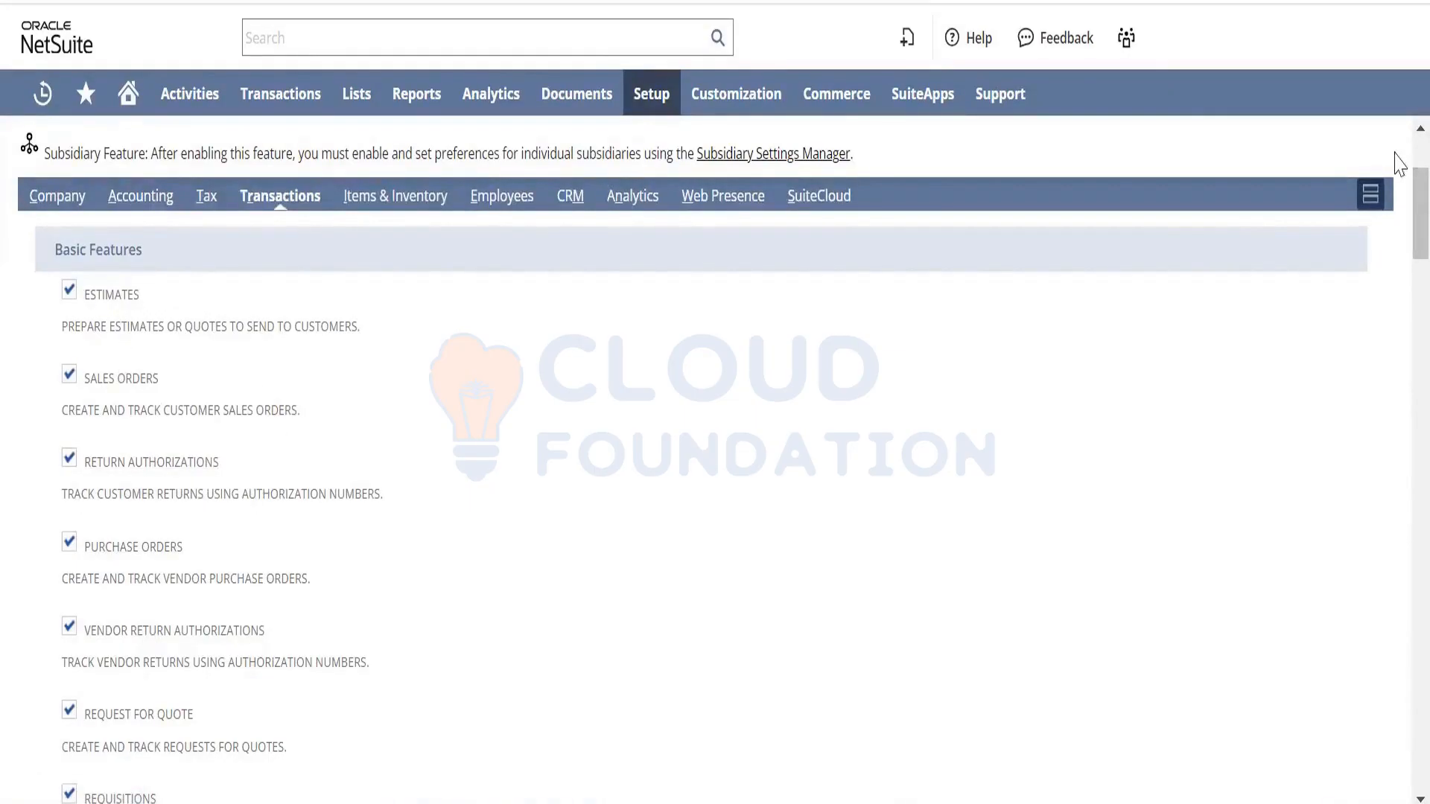
{"action": "scroll", "coordinate": [1400, 160], "scroll_direction": "up", "scroll_amount": 3}
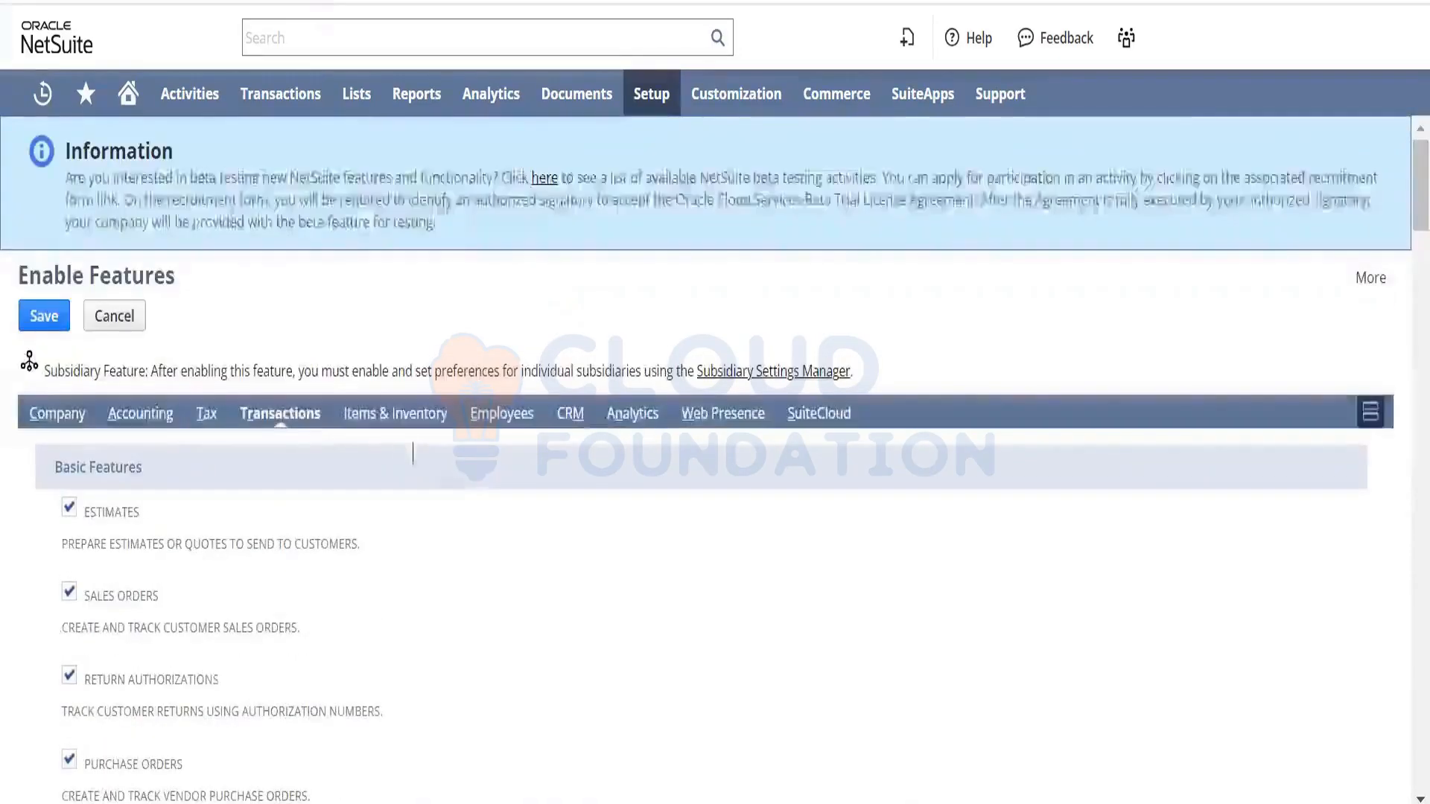
{"action": "left_click", "coordinate": [399, 431]}
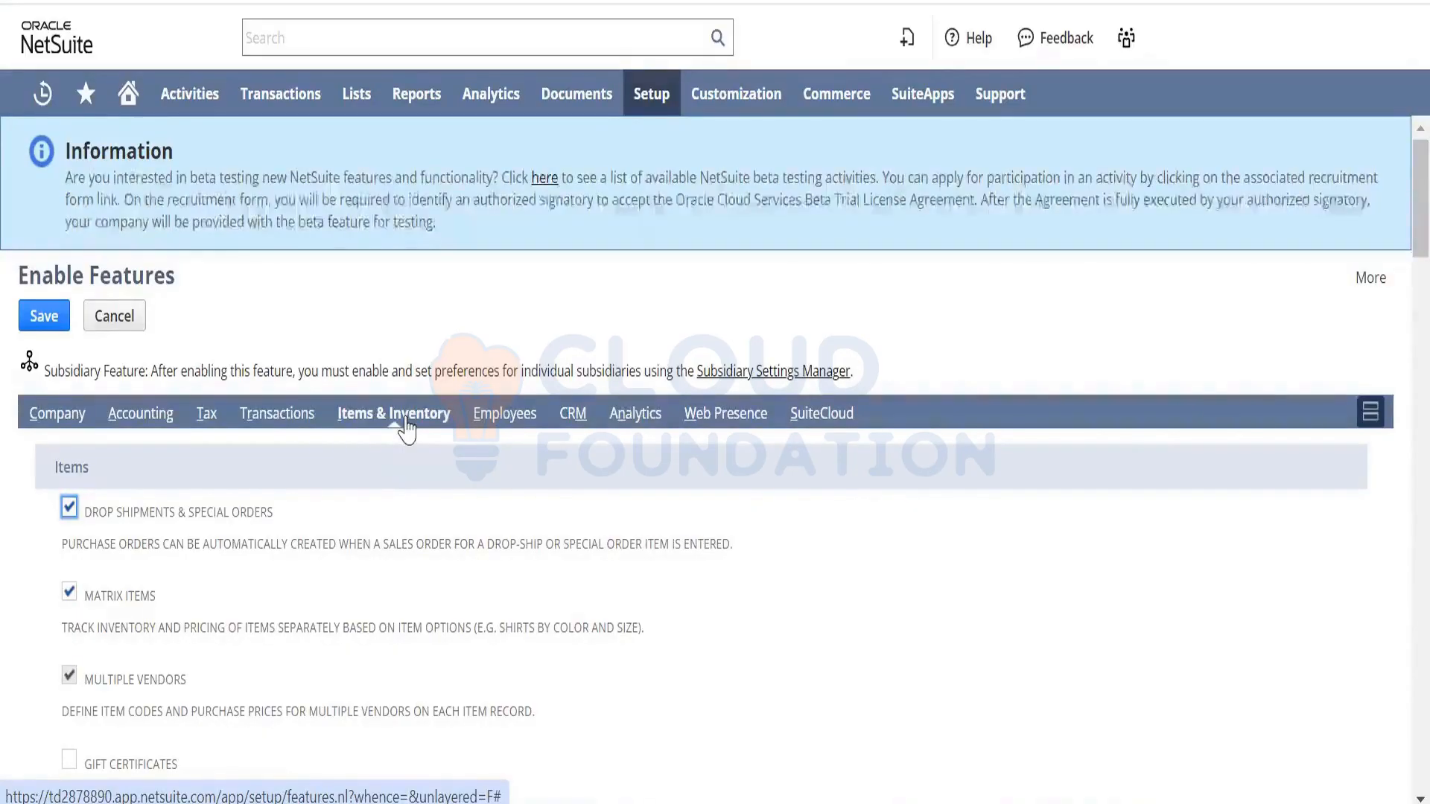
{"action": "left_click", "coordinate": [298, 419]}
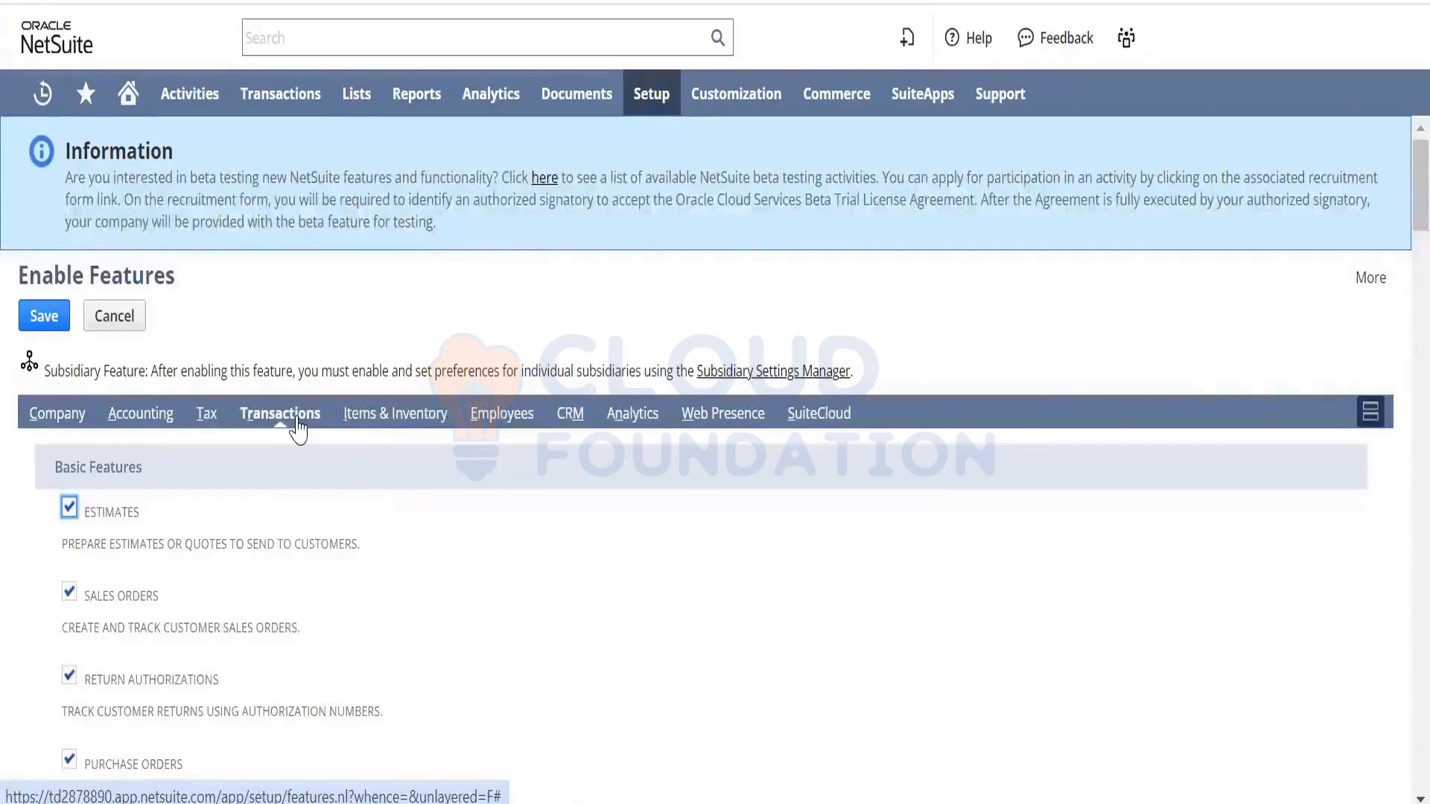
{"action": "left_click", "coordinate": [148, 422]}
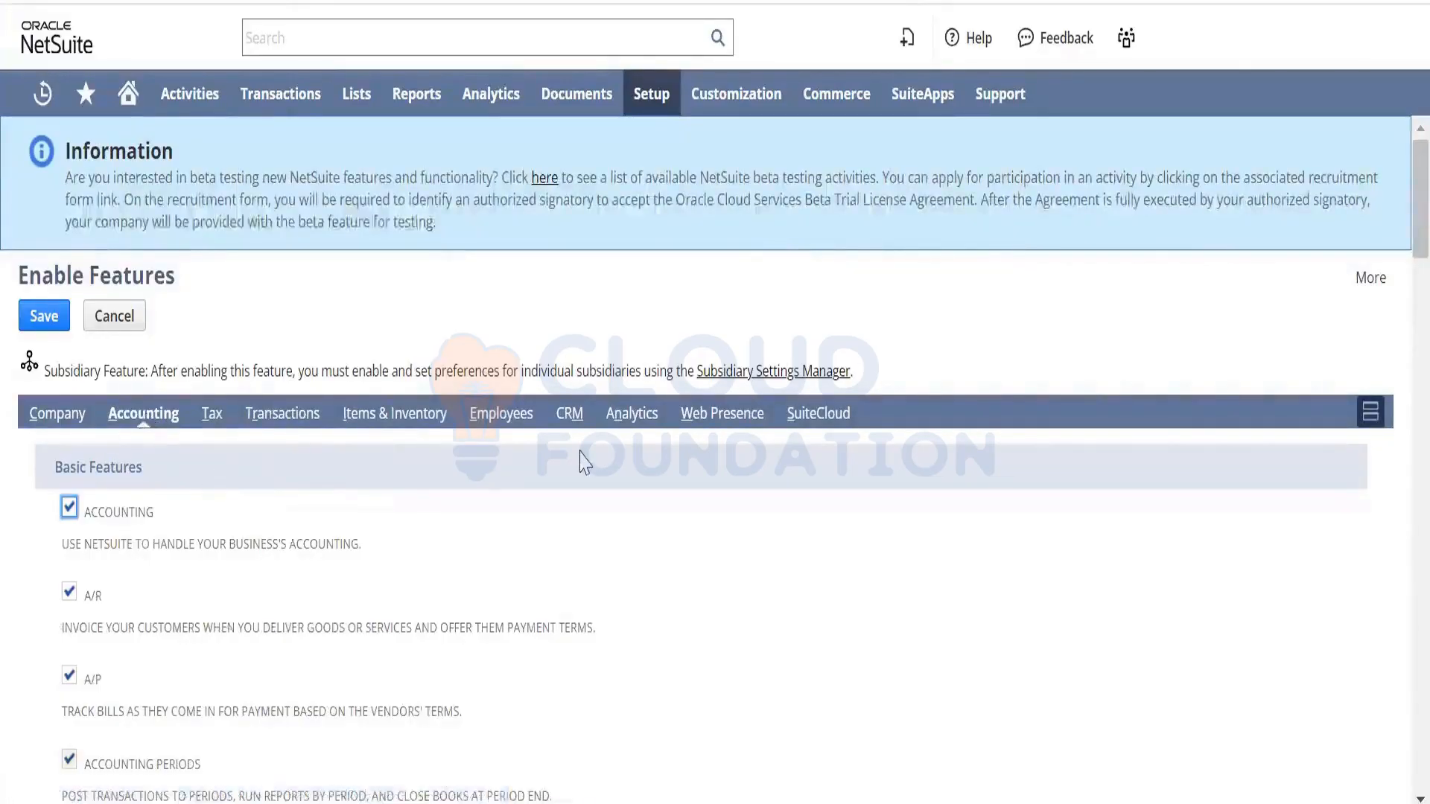
{"action": "left_click", "coordinate": [71, 424]}
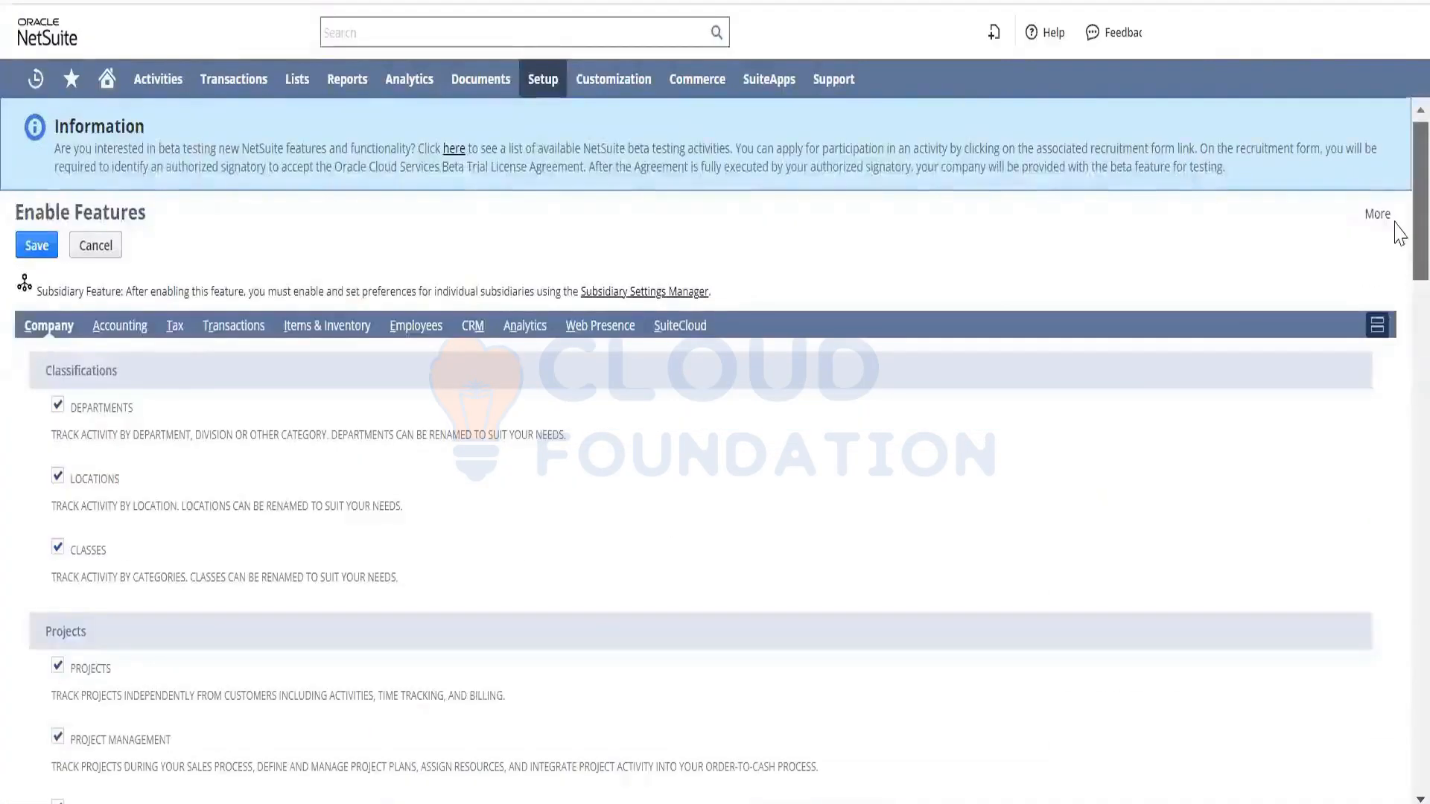
Compare the Classifications features with the classification entries offered in the company setup, such as subsidiaries, departments and locations
{"action": "left_click_drag", "start_coordinate": [1396, 221], "coordinate": [1396, 259]}
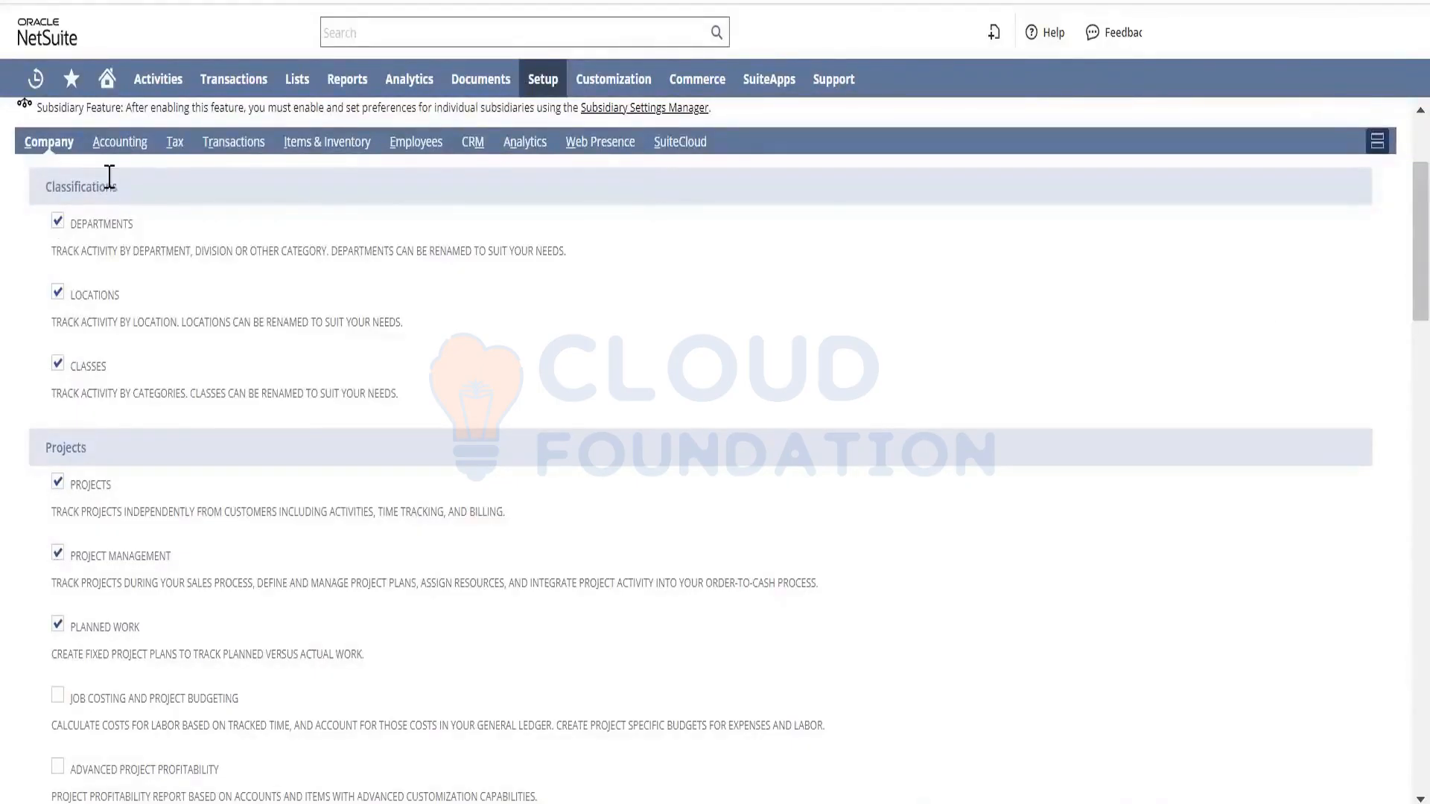
{"action": "left_click_drag", "start_coordinate": [120, 188], "coordinate": [48, 190]}
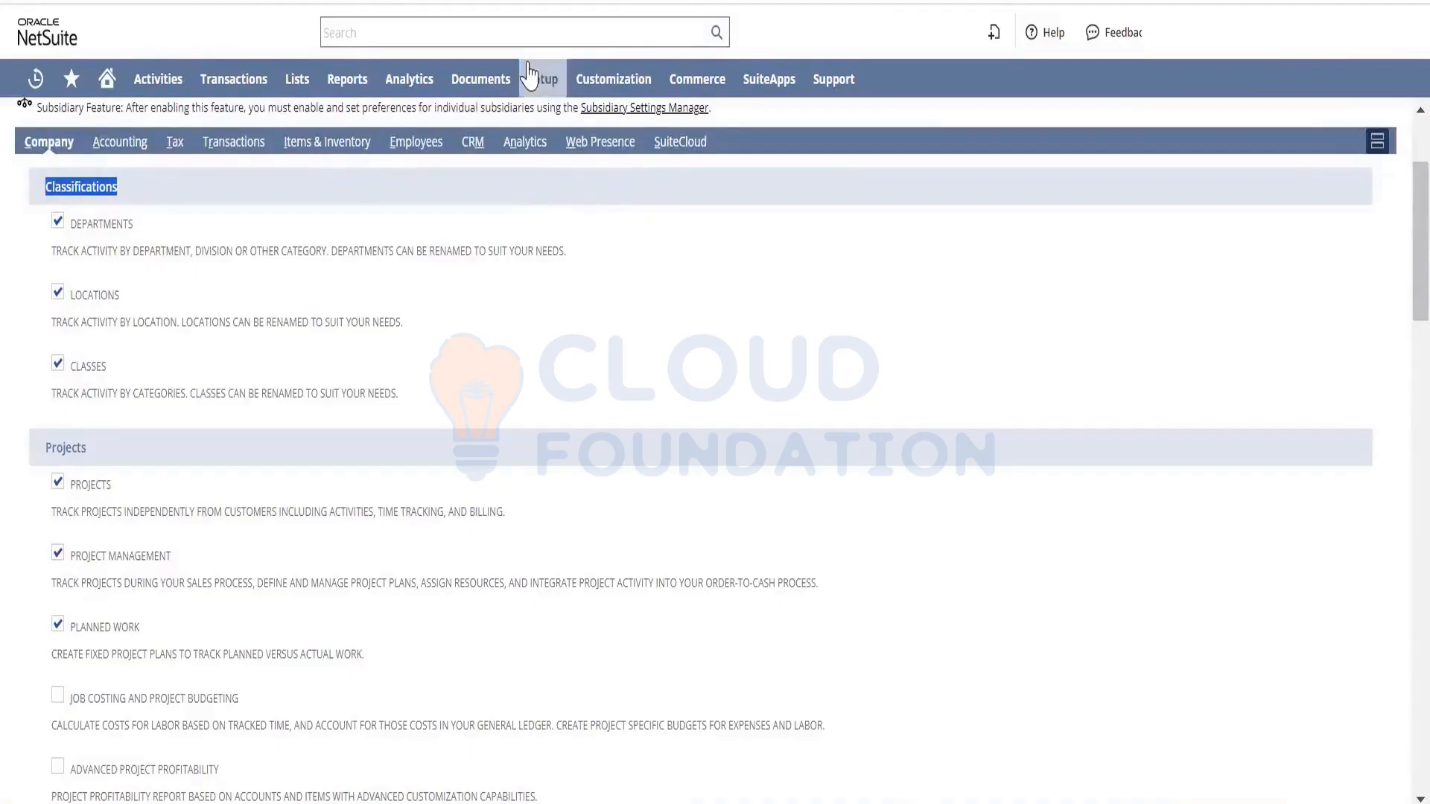
{"action": "mouse_move", "coordinate": [530, 75]}
{"action": "mouse_move", "coordinate": [575, 153]}
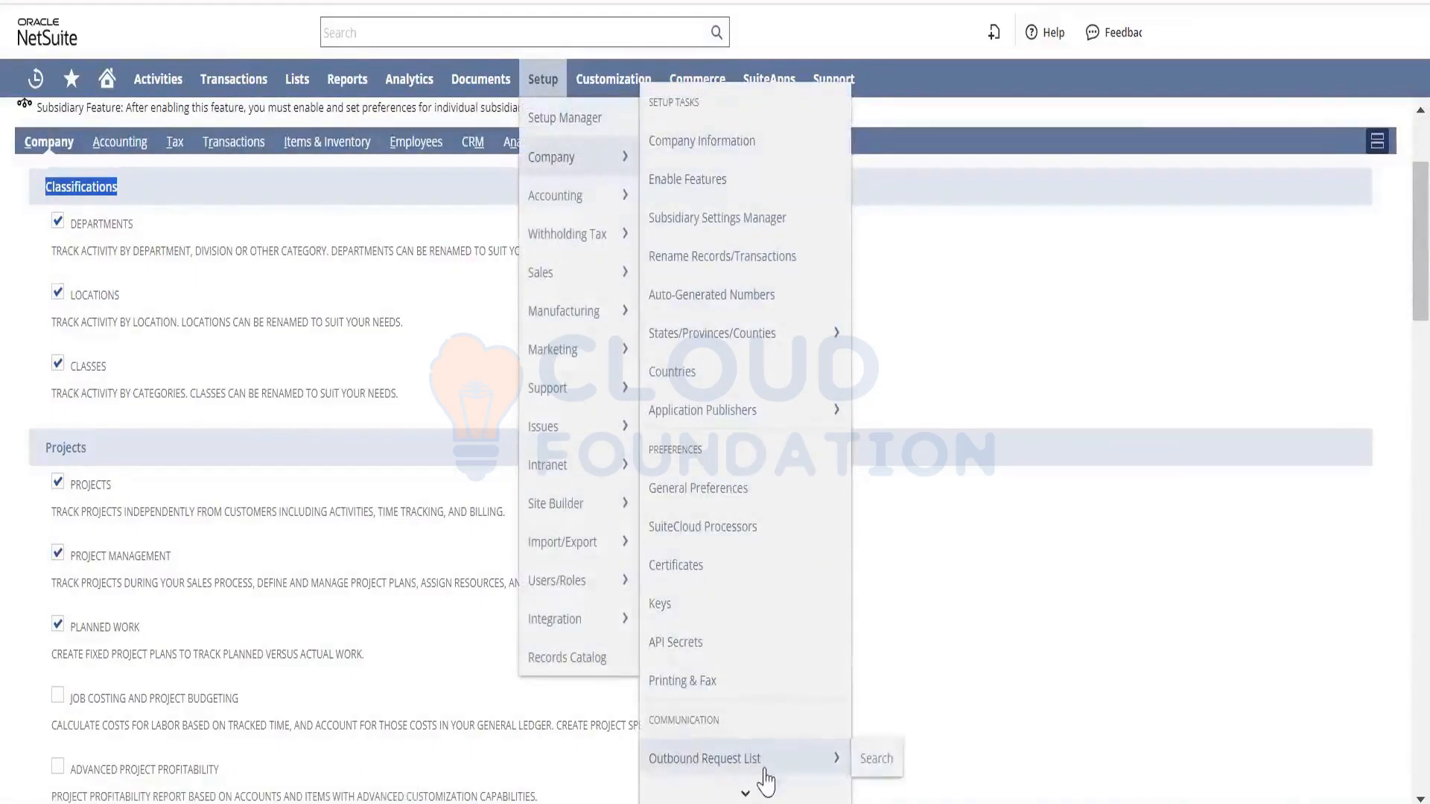
{"action": "mouse_move", "coordinate": [746, 792]}
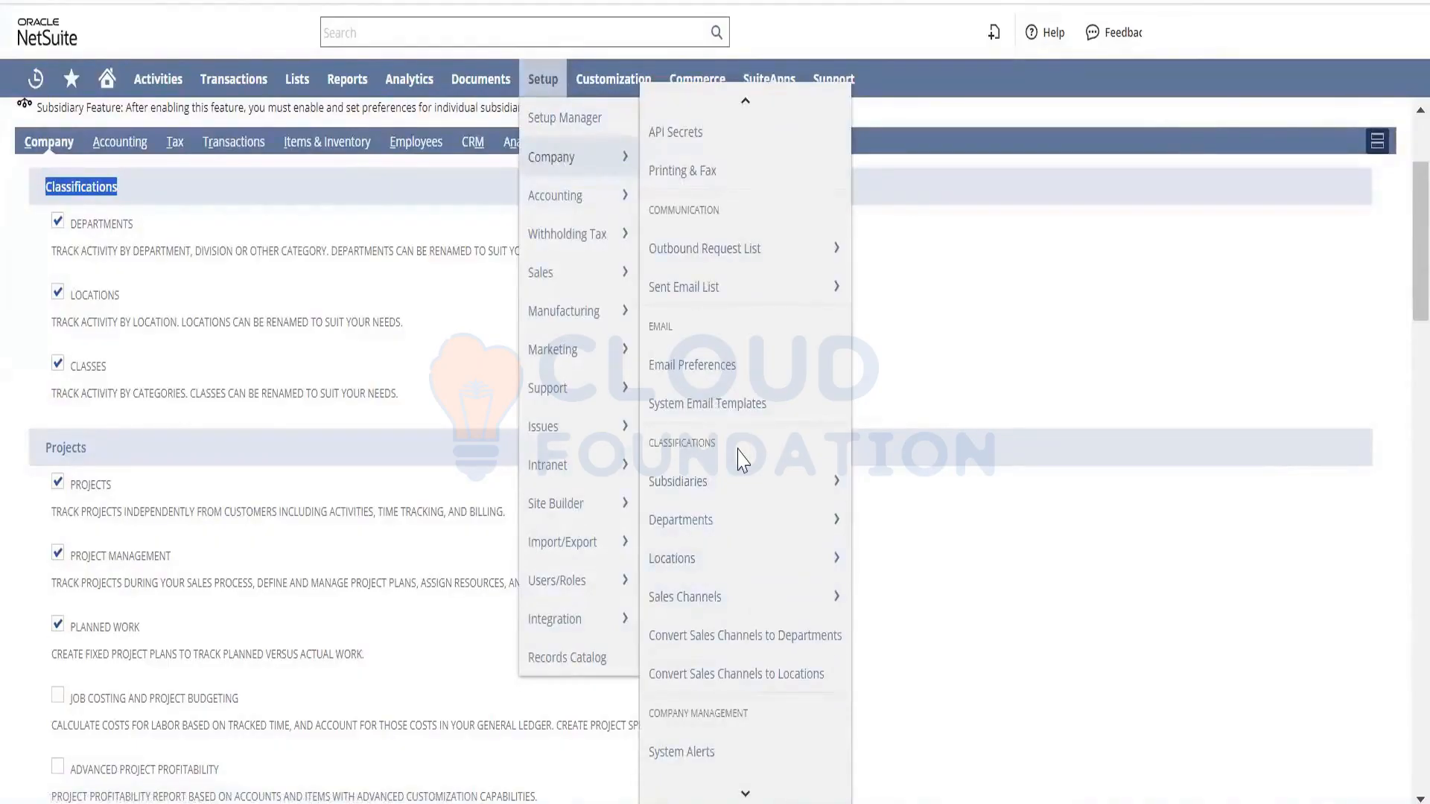
{"action": "mouse_move", "coordinate": [729, 483]}
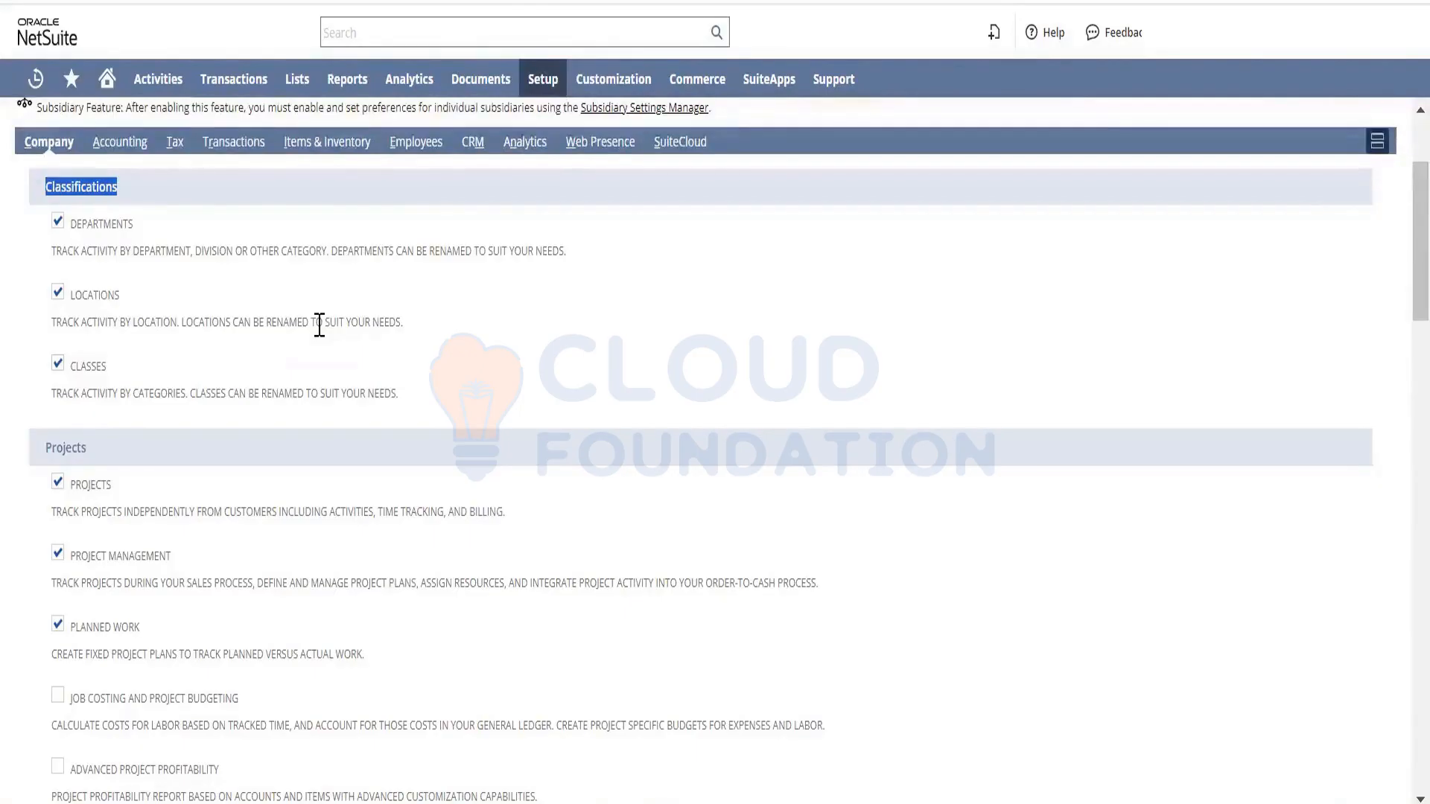
{"action": "left_click", "coordinate": [319, 324]}
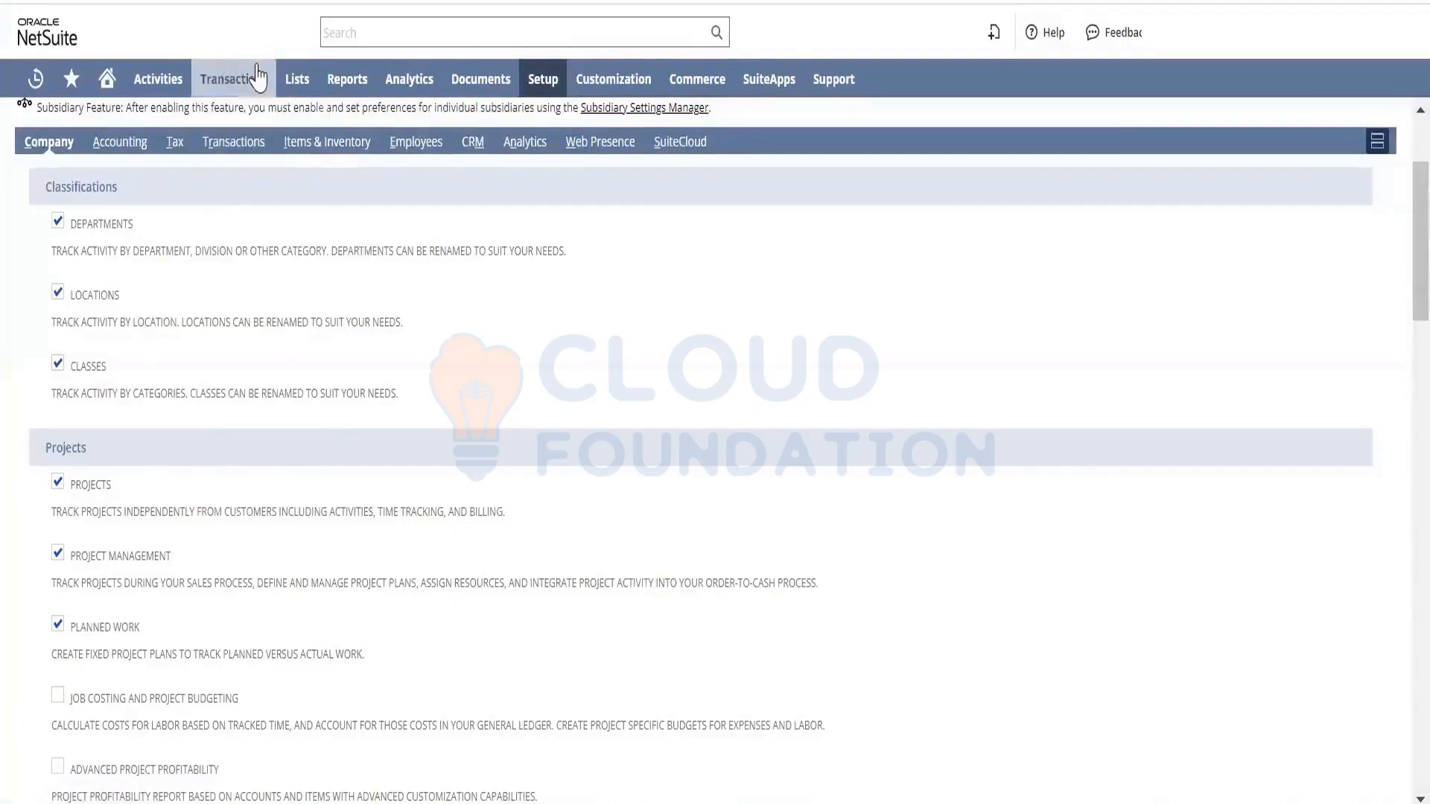
Open a new purchase order form in a separate browser tab and dismiss its greeting alert
{"action": "mouse_move", "coordinate": [256, 75]}
{"action": "mouse_move", "coordinate": [280, 157]}
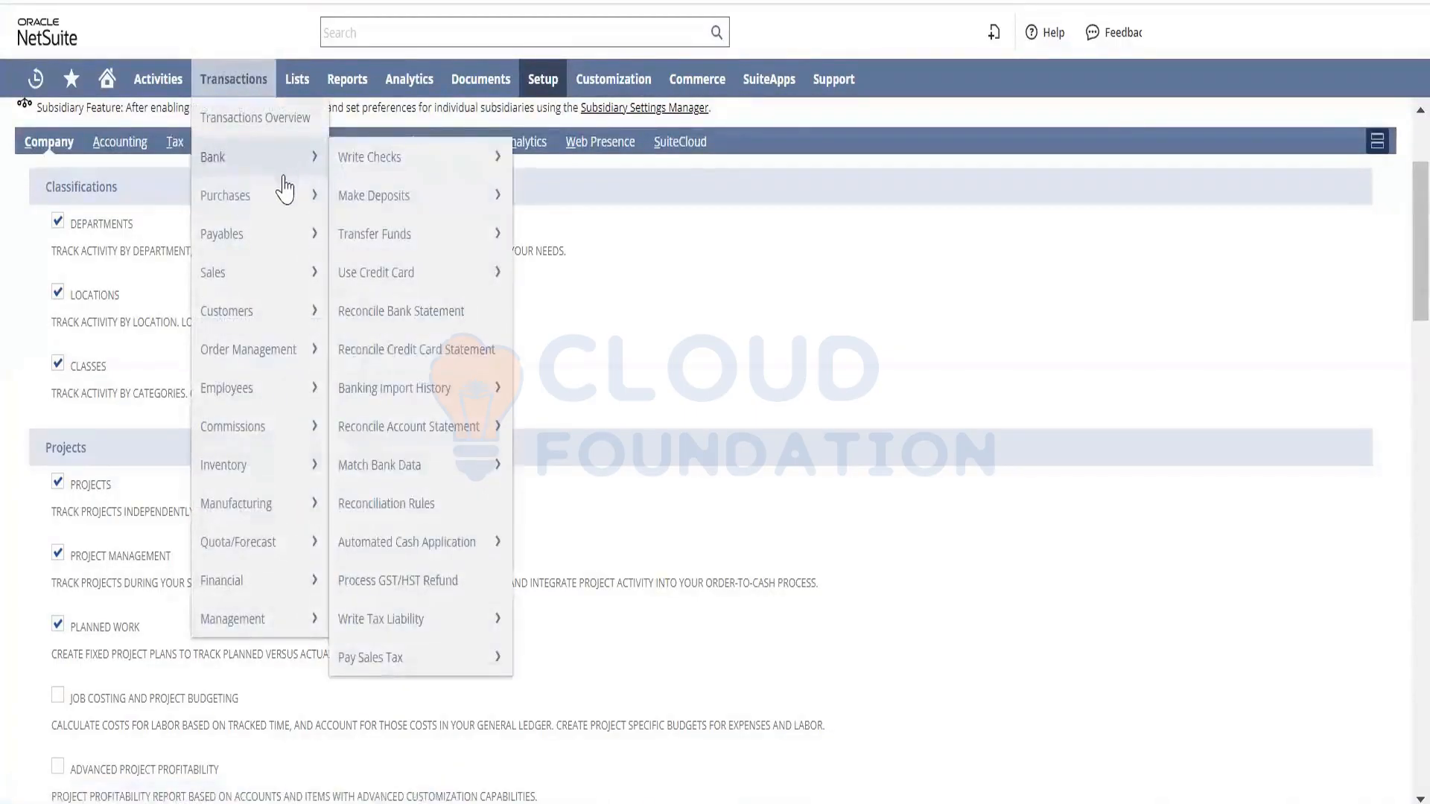
{"action": "mouse_move", "coordinate": [287, 196]}
{"action": "mouse_move", "coordinate": [394, 207]}
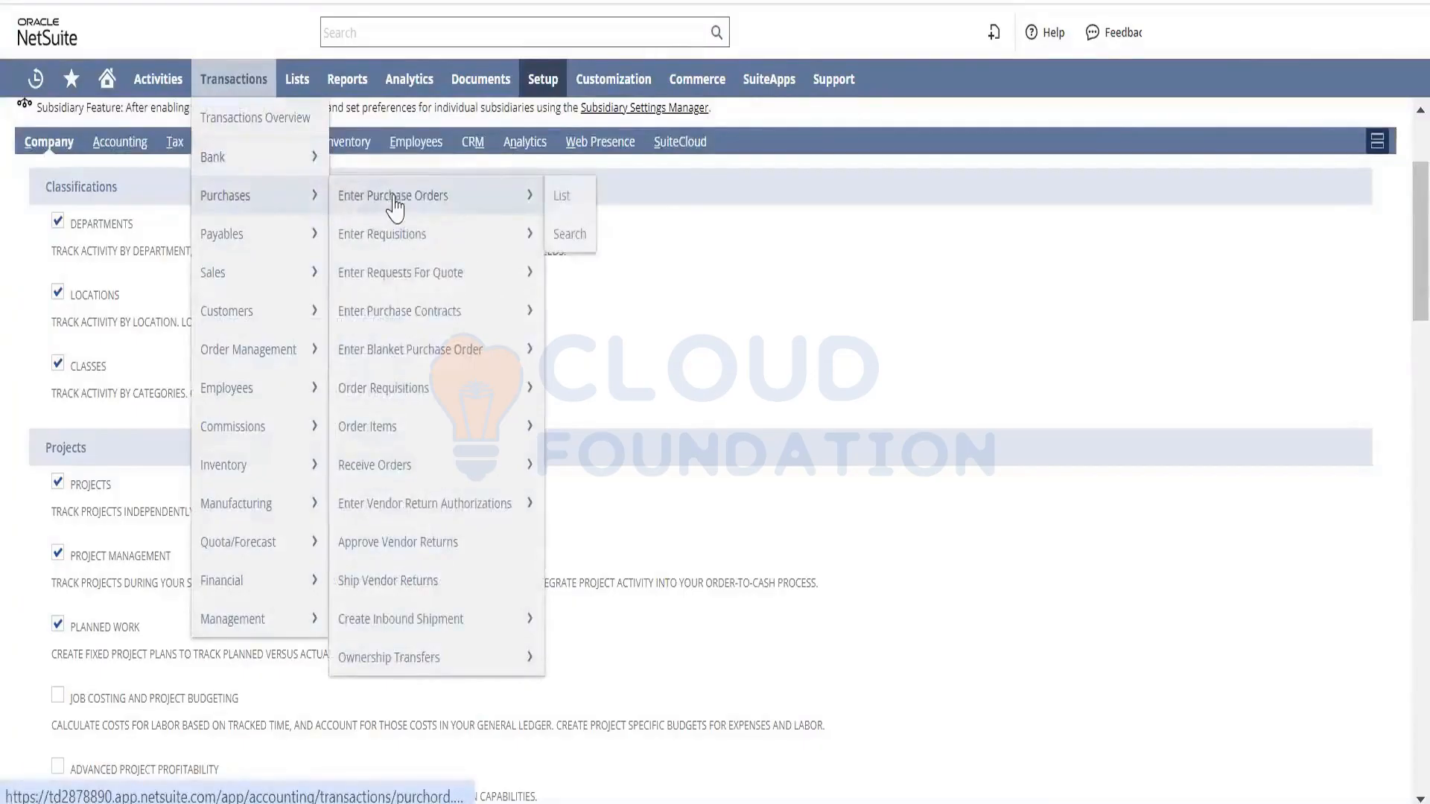
{"action": "right_click", "coordinate": [395, 203]}
{"action": "left_click", "coordinate": [423, 224]}
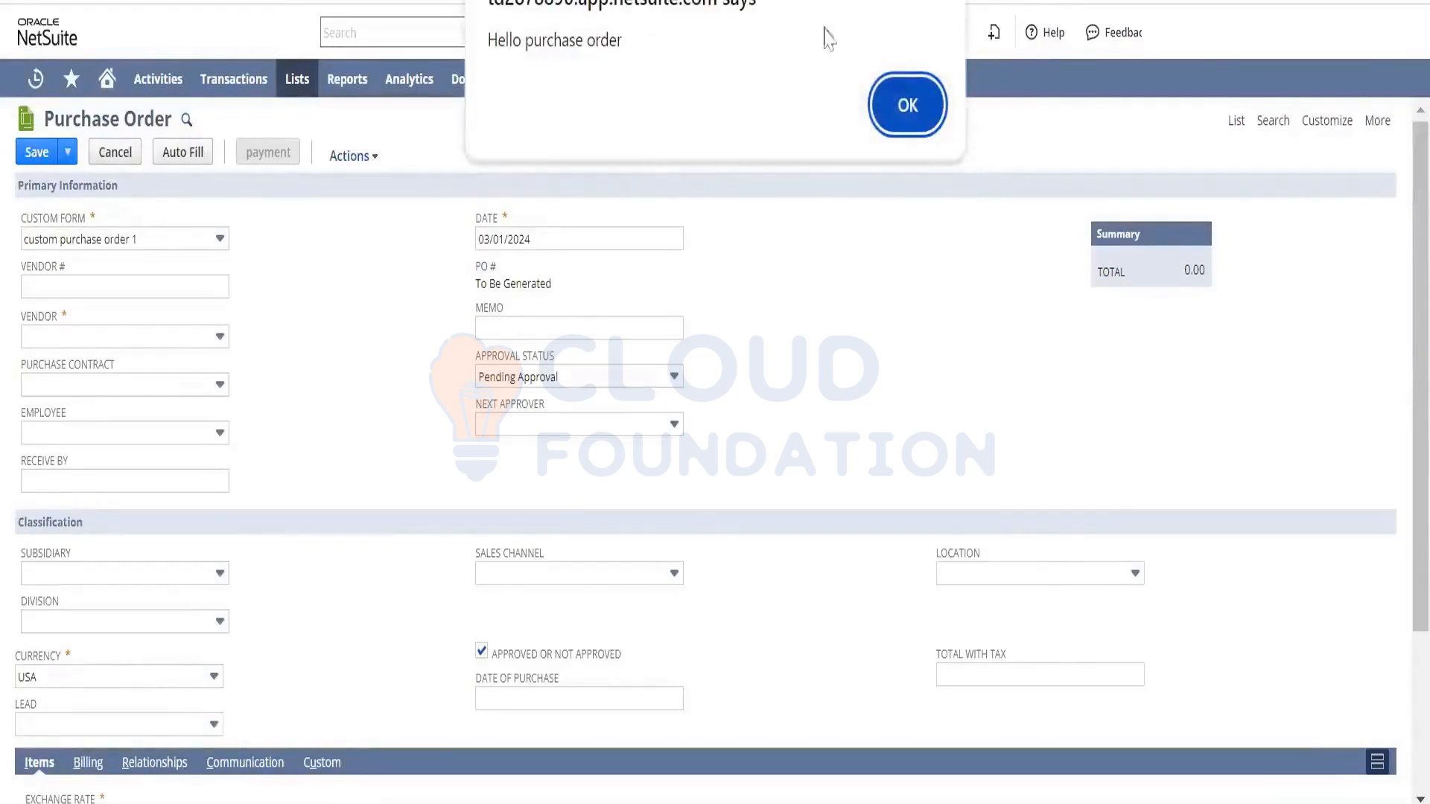
{"action": "left_click", "coordinate": [907, 105]}
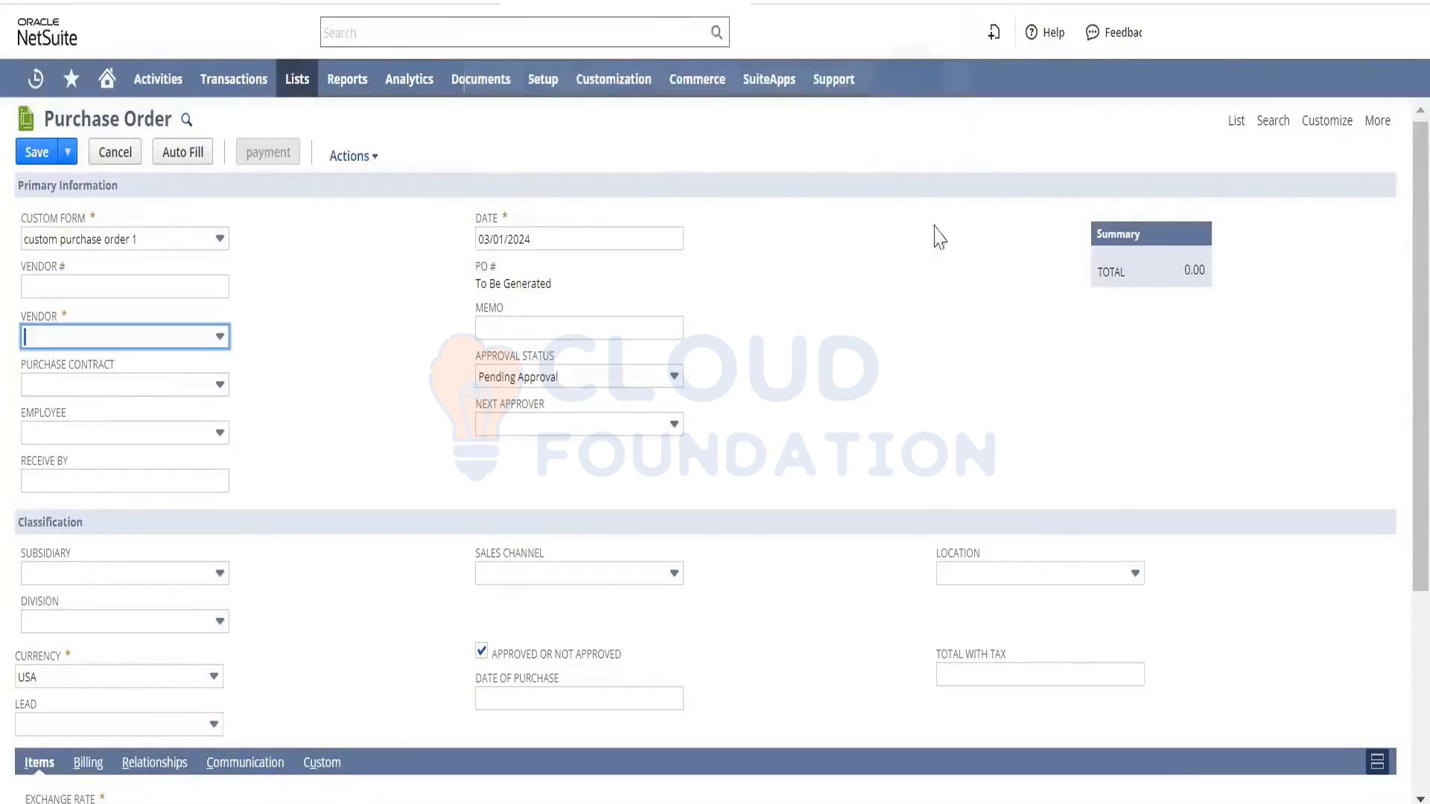
Examine the purchase order's Location and Division classification fields and the classification columns in its expense lines
{"action": "left_click", "coordinate": [1011, 575]}
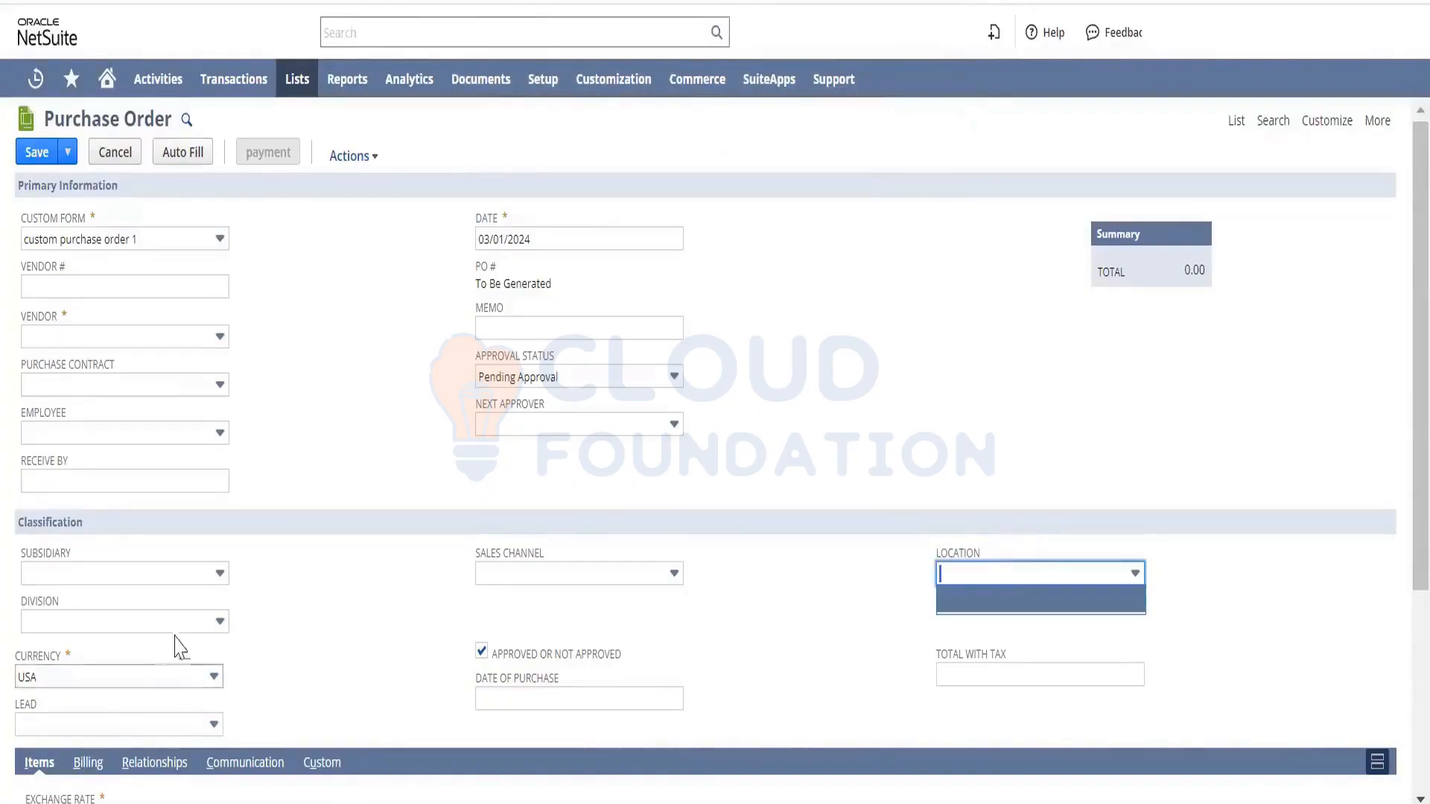
{"action": "left_click", "coordinate": [181, 622]}
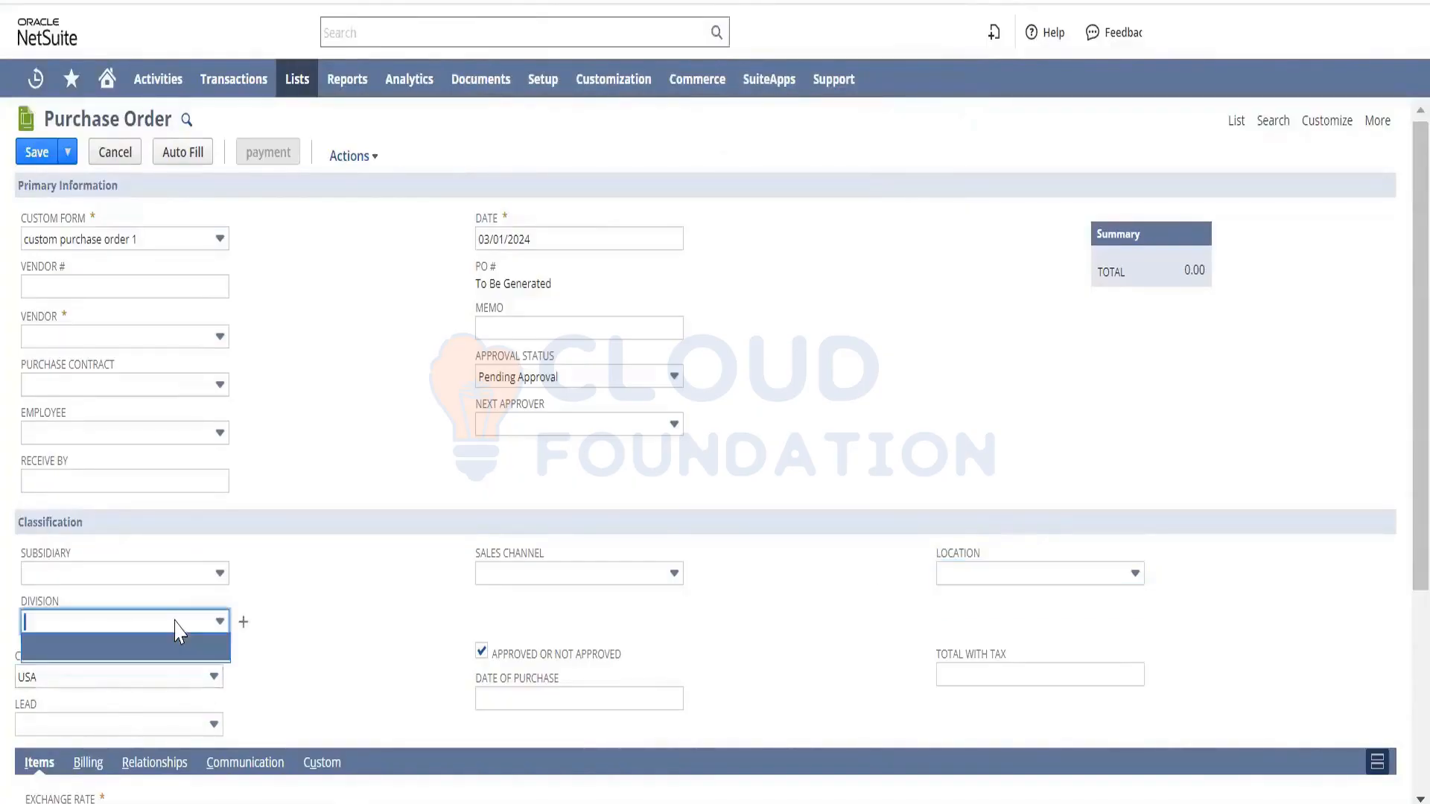
{"action": "left_click", "coordinate": [322, 626]}
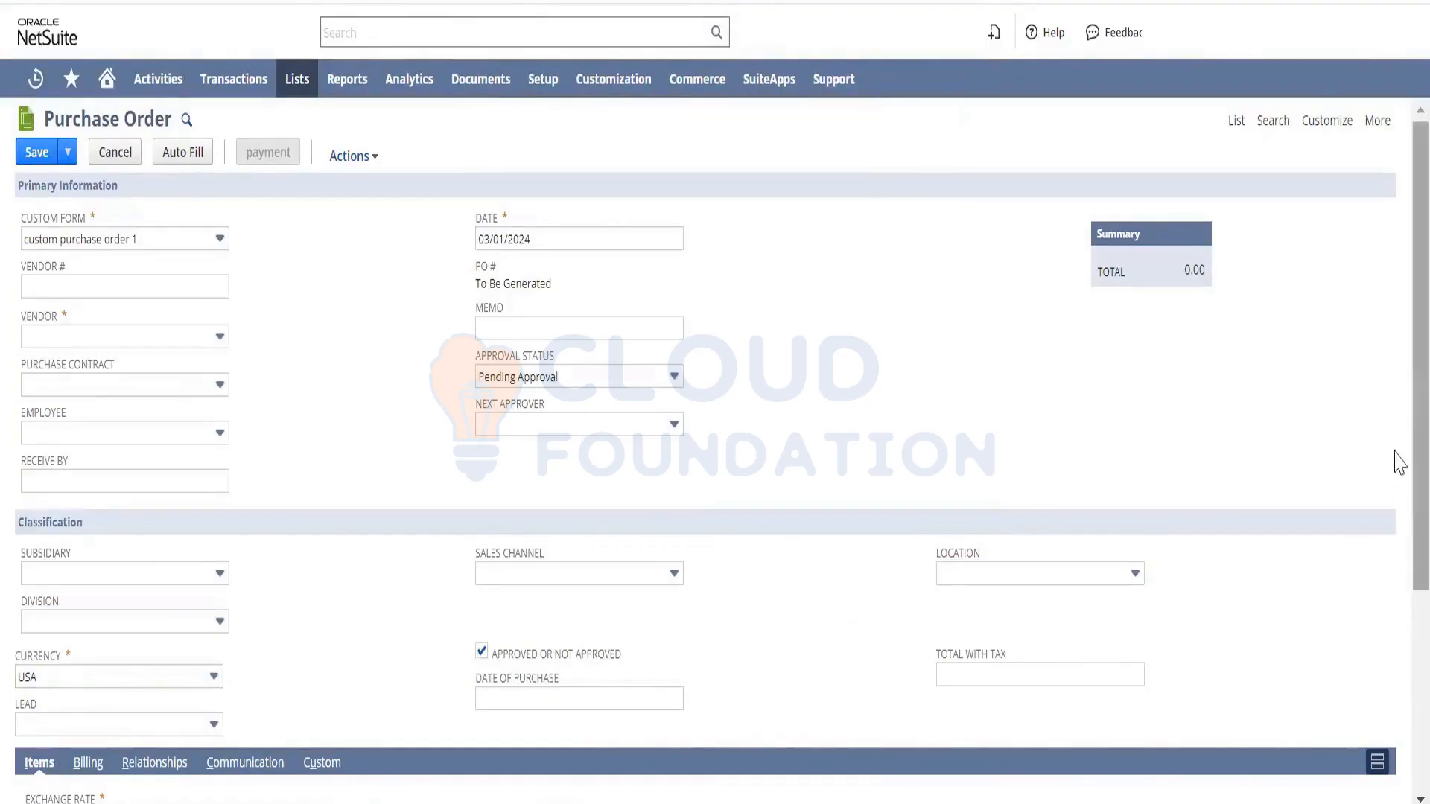
{"action": "scroll", "coordinate": [1396, 521], "scroll_direction": "down", "scroll_amount": 3}
{"action": "scroll", "coordinate": [1396, 584], "scroll_direction": "down", "scroll_amount": 2}
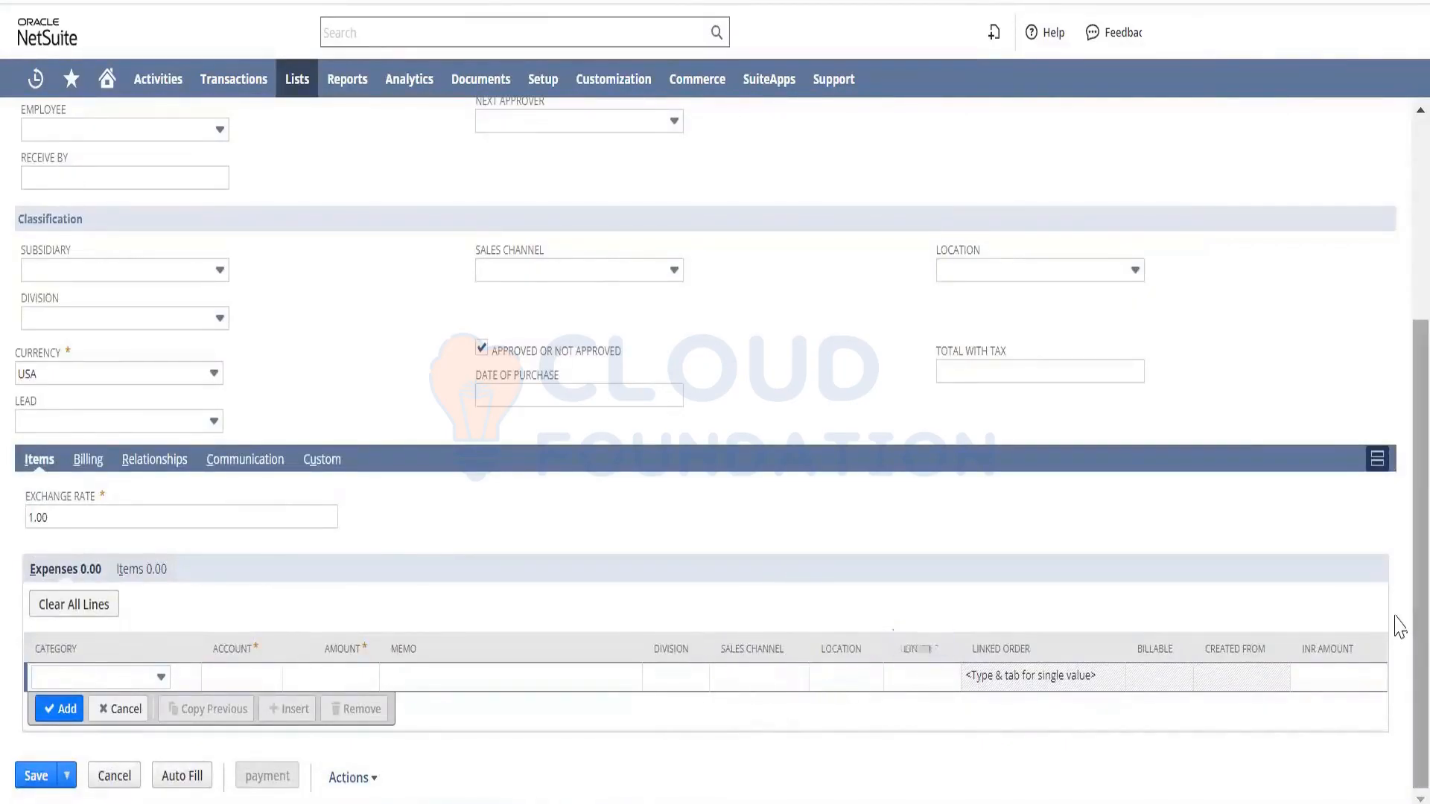
{"action": "left_click_drag", "start_coordinate": [1395, 590], "coordinate": [1399, 337]}
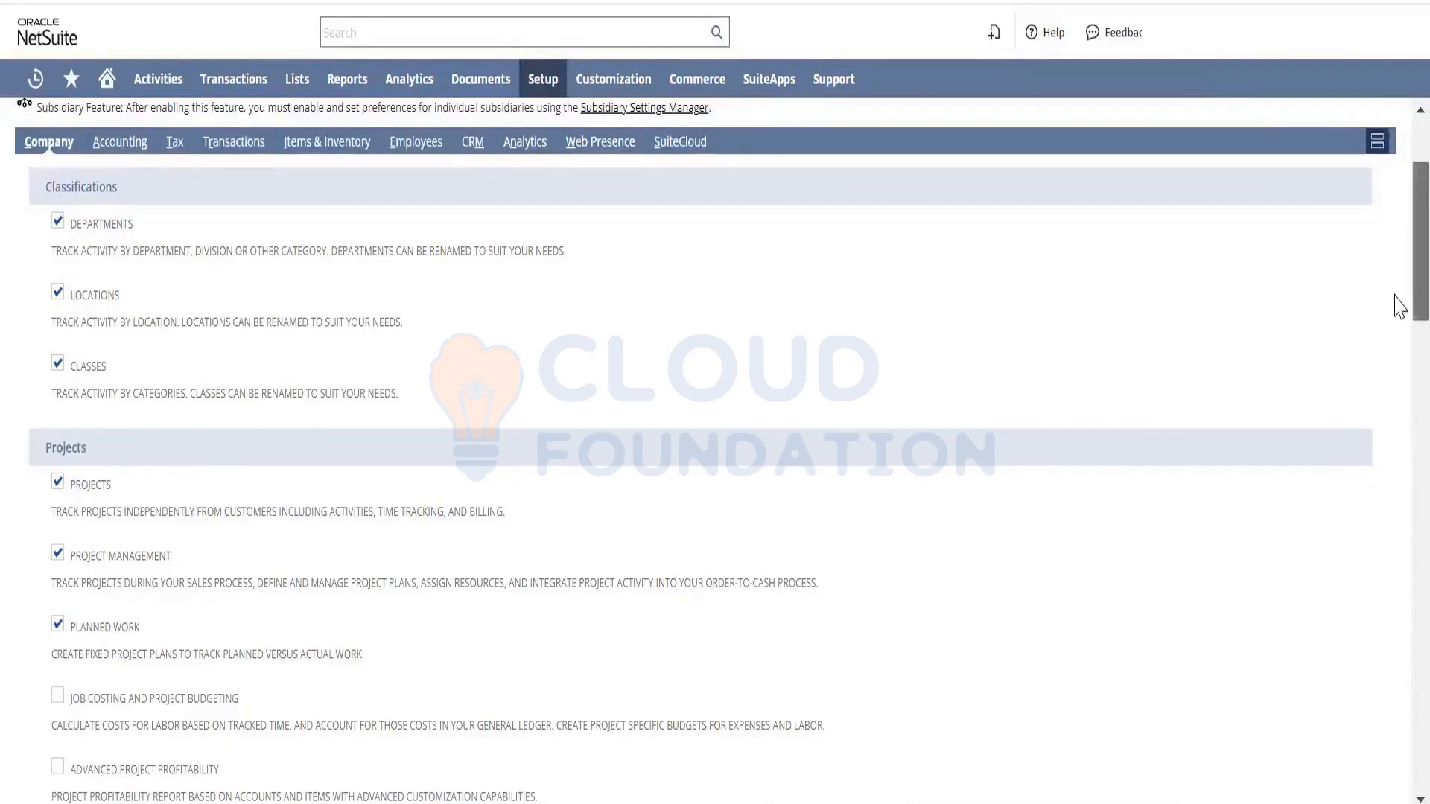
Return to the Enable Features page and disable the Classes feature under Classifications
{"action": "scroll", "coordinate": [1399, 306], "scroll_direction": "down", "scroll_amount": 3}
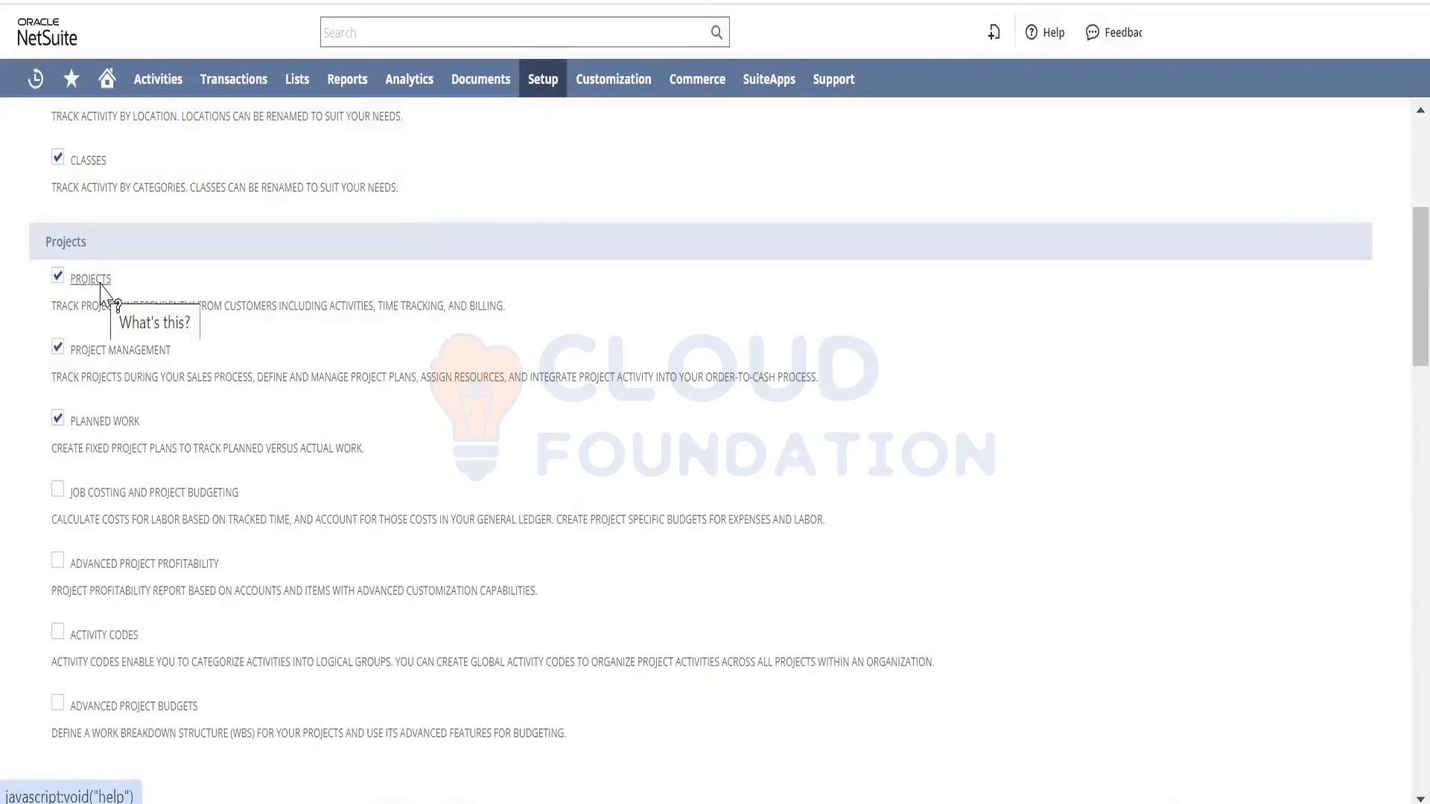
{"action": "left_click", "coordinate": [58, 157]}
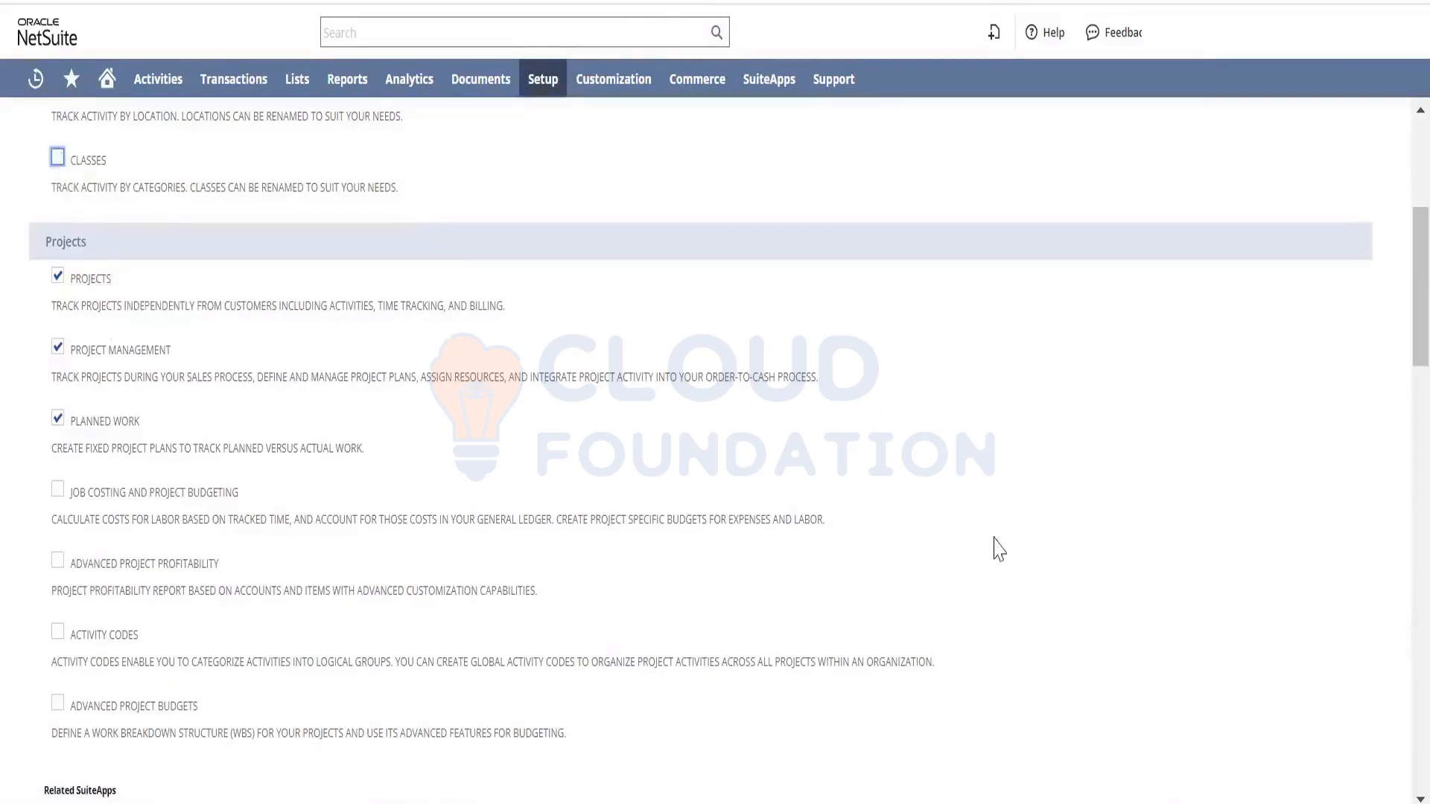
{"action": "scroll", "coordinate": [1399, 294], "scroll_direction": "up", "scroll_amount": 4}
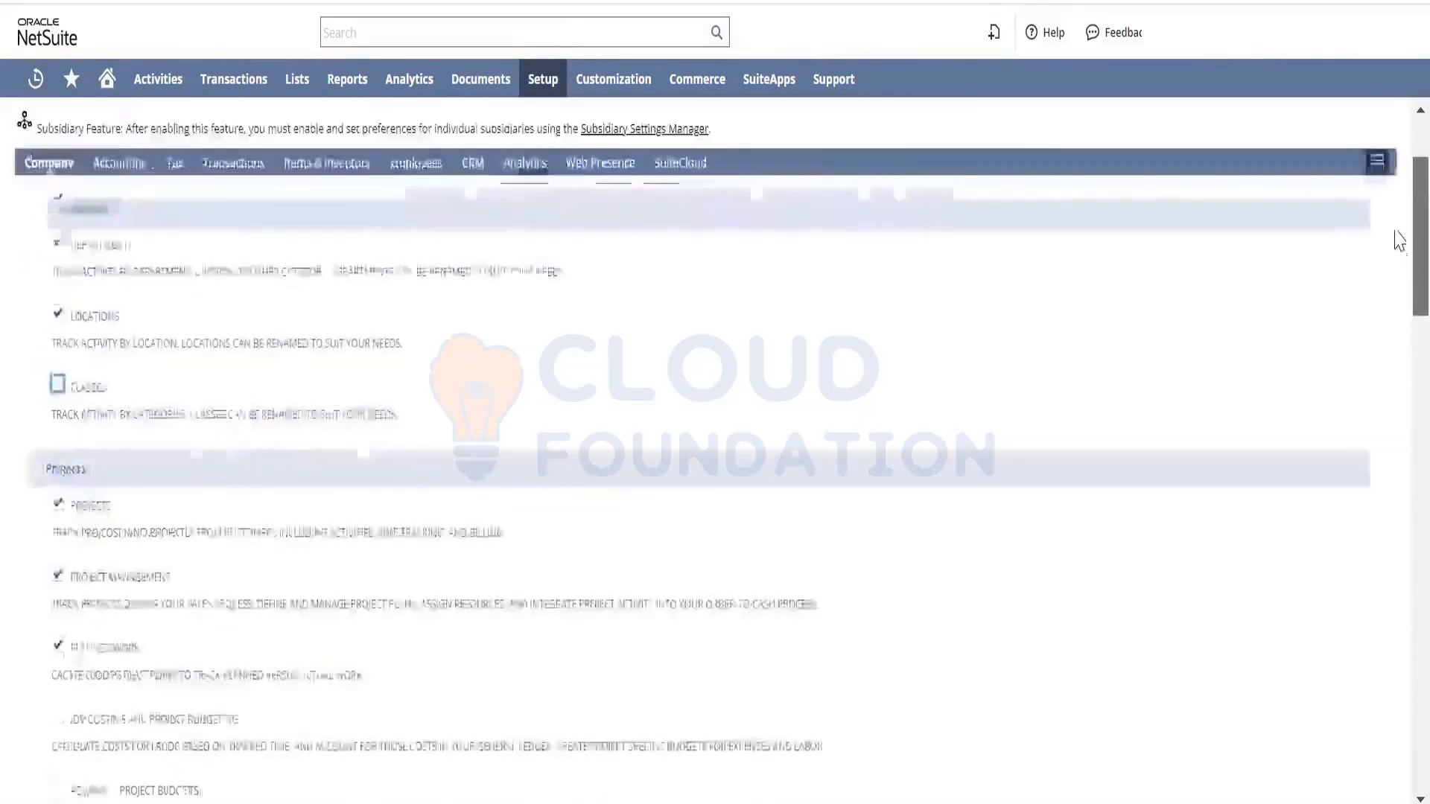
Check the classification entries in the company setup, including Sales Channels, and open Rename Records/Transactions in a new browser tab
{"action": "mouse_move", "coordinate": [549, 96]}
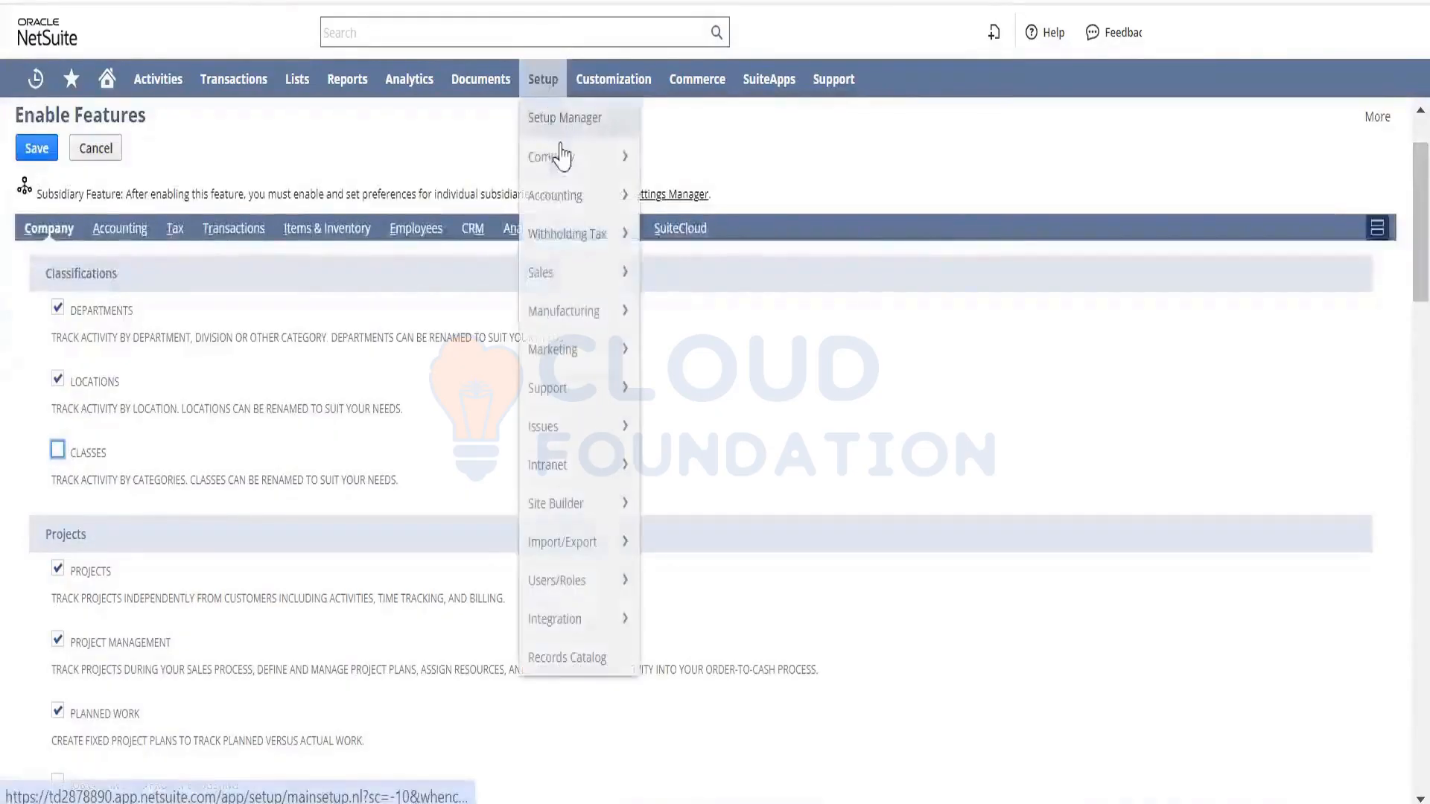
{"action": "mouse_move", "coordinate": [562, 155]}
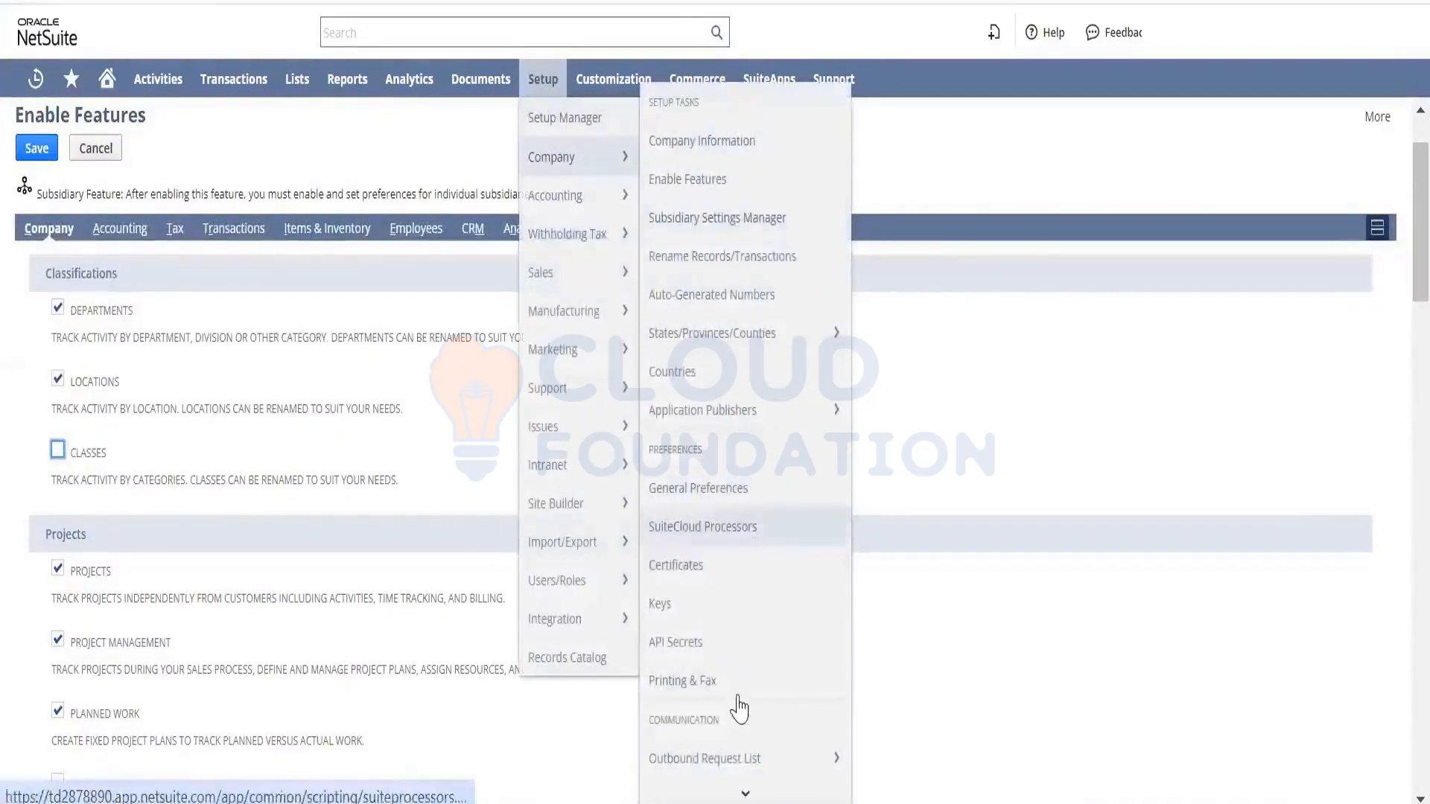
{"action": "mouse_move", "coordinate": [746, 791]}
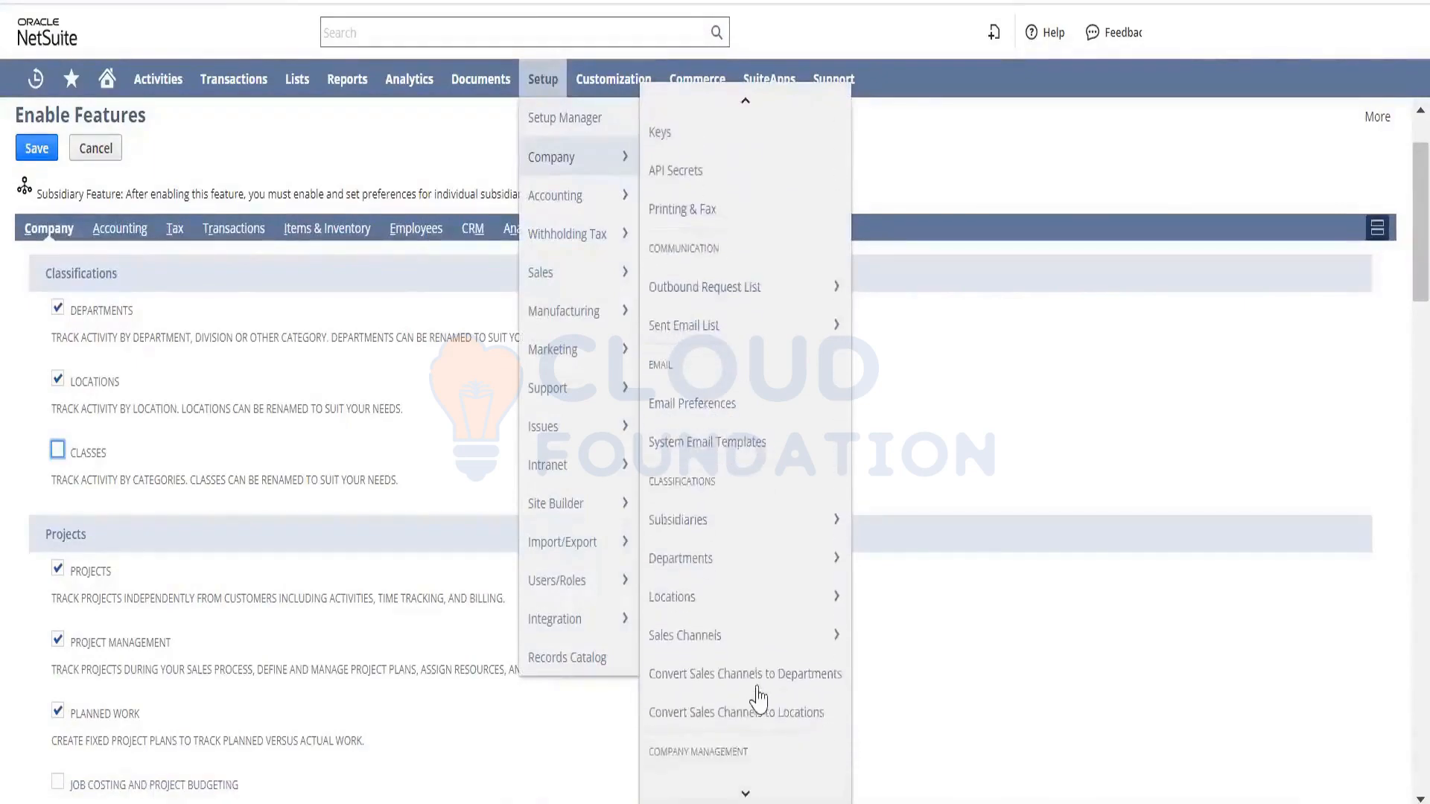
{"action": "mouse_move", "coordinate": [763, 648]}
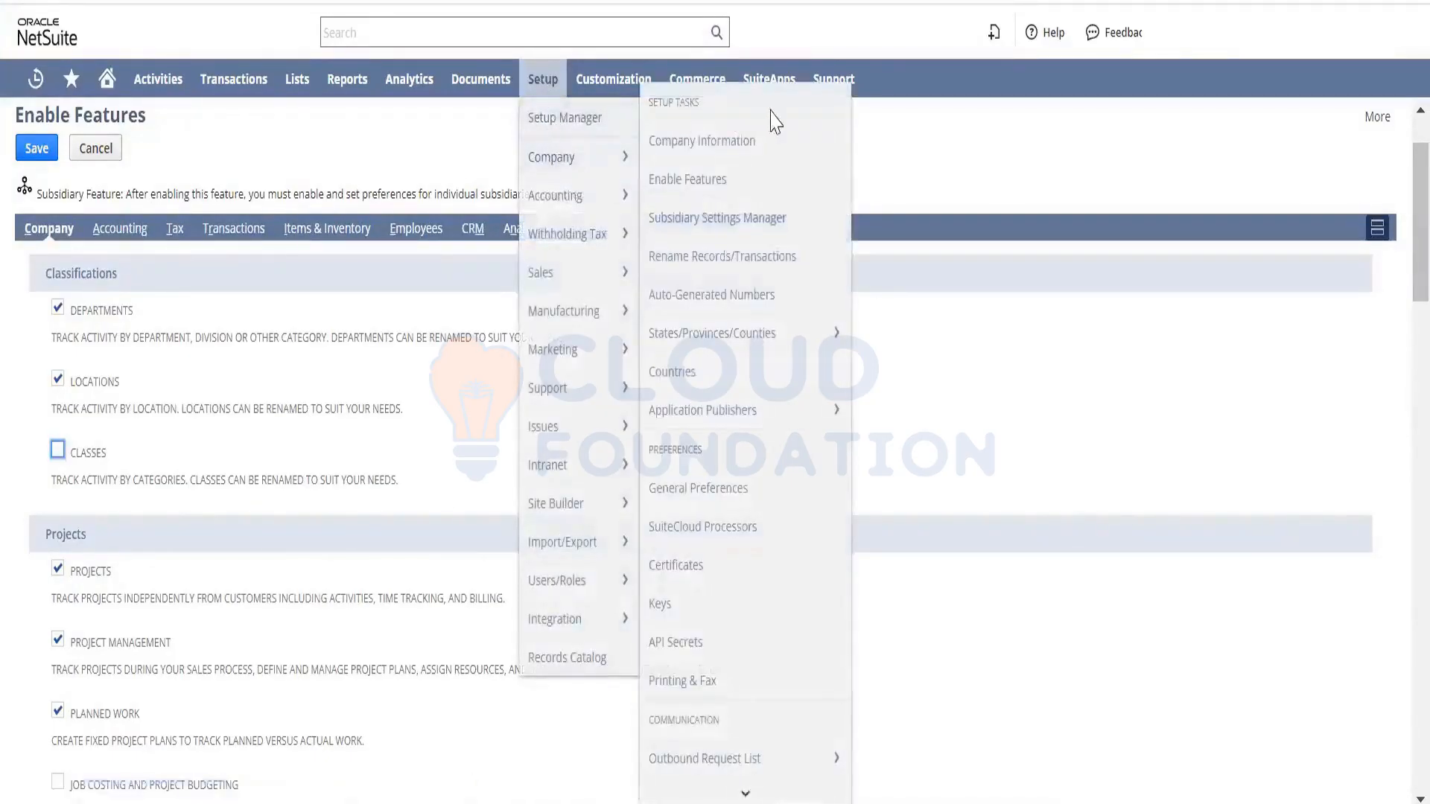
{"action": "right_click", "coordinate": [775, 256]}
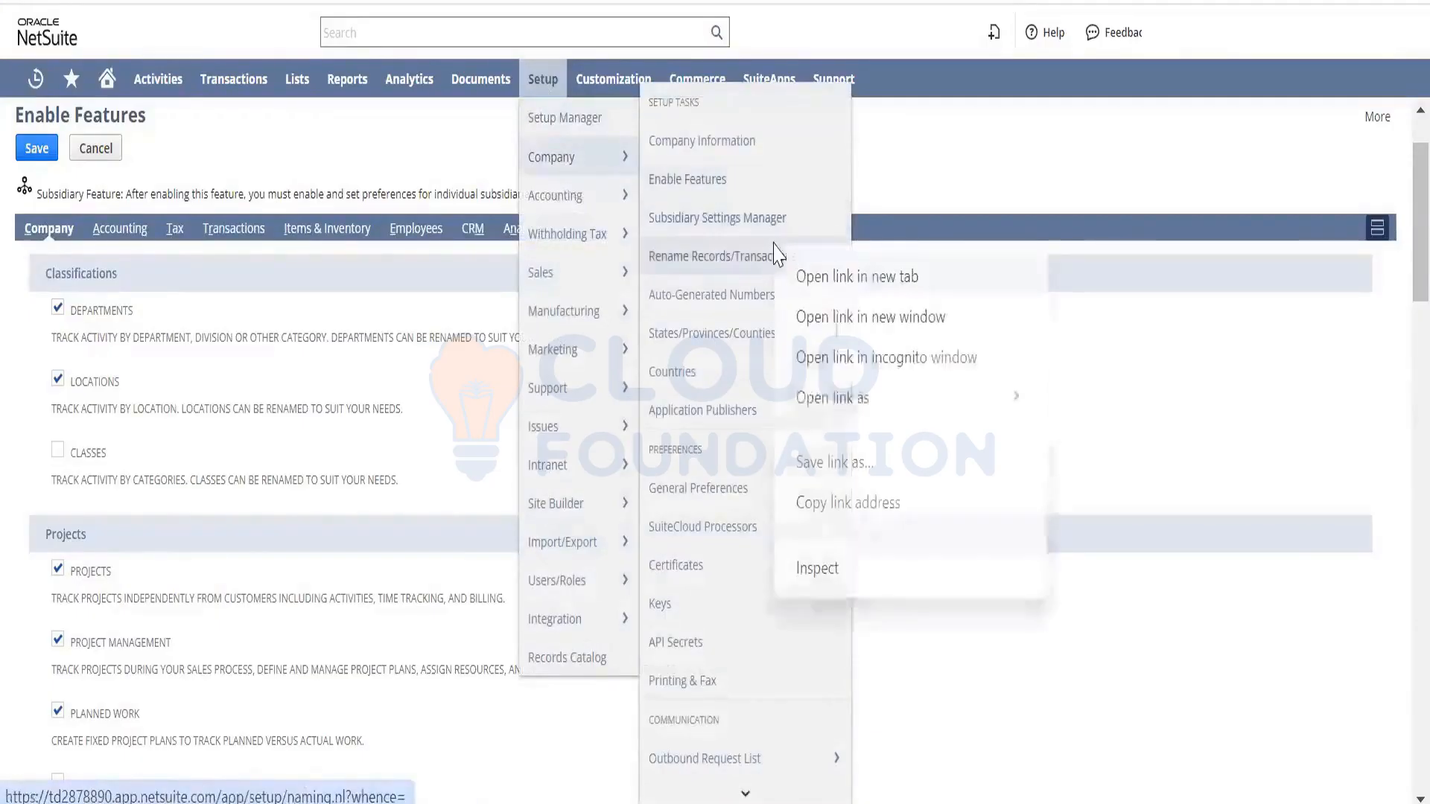
{"action": "left_click", "coordinate": [798, 276]}
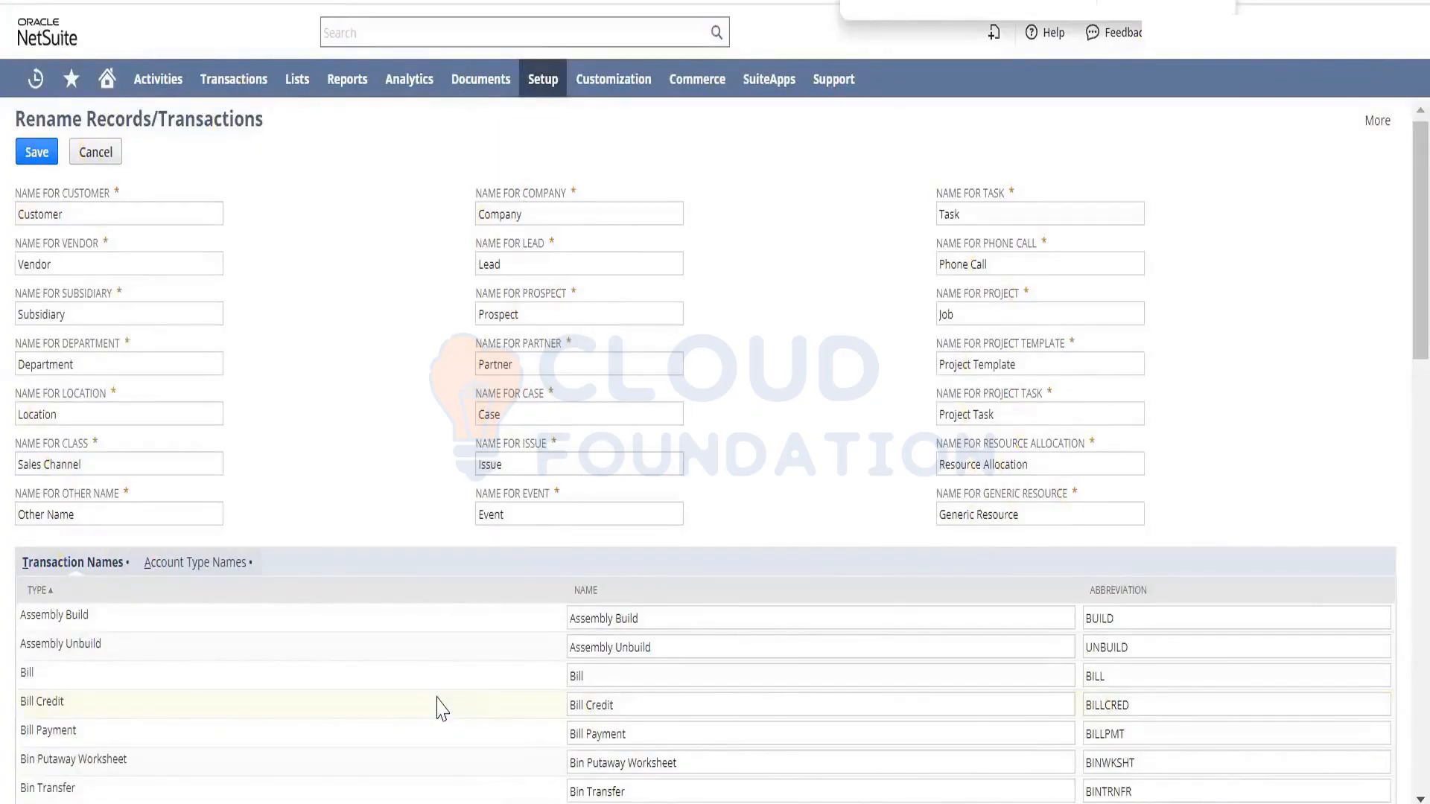
Find the name field for Class on the rename page and compare it with the classification entries in the company setup
{"action": "type", "text": "clas"}
{"action": "left_click", "coordinate": [72, 465]}
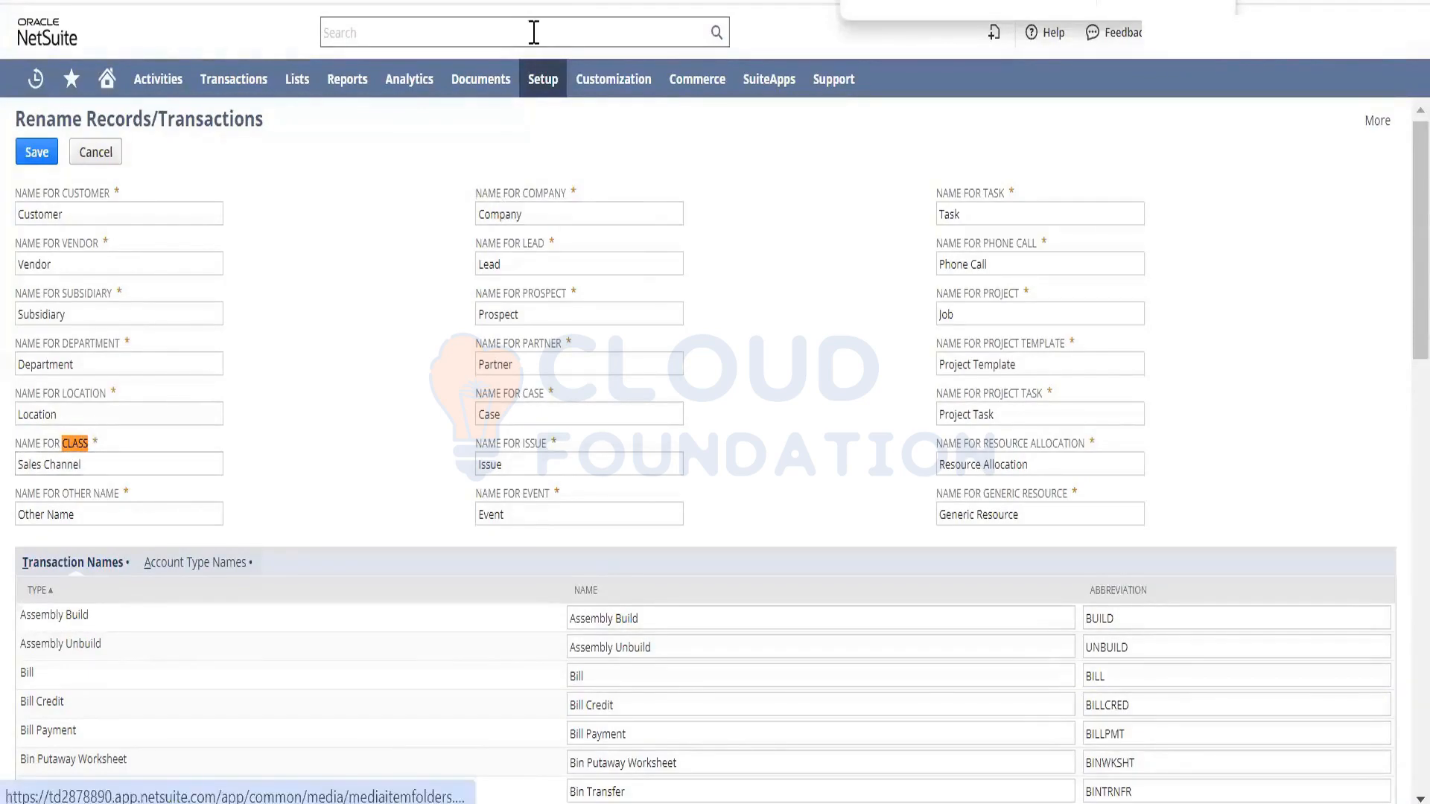
{"action": "mouse_move", "coordinate": [543, 83]}
{"action": "mouse_move", "coordinate": [570, 160]}
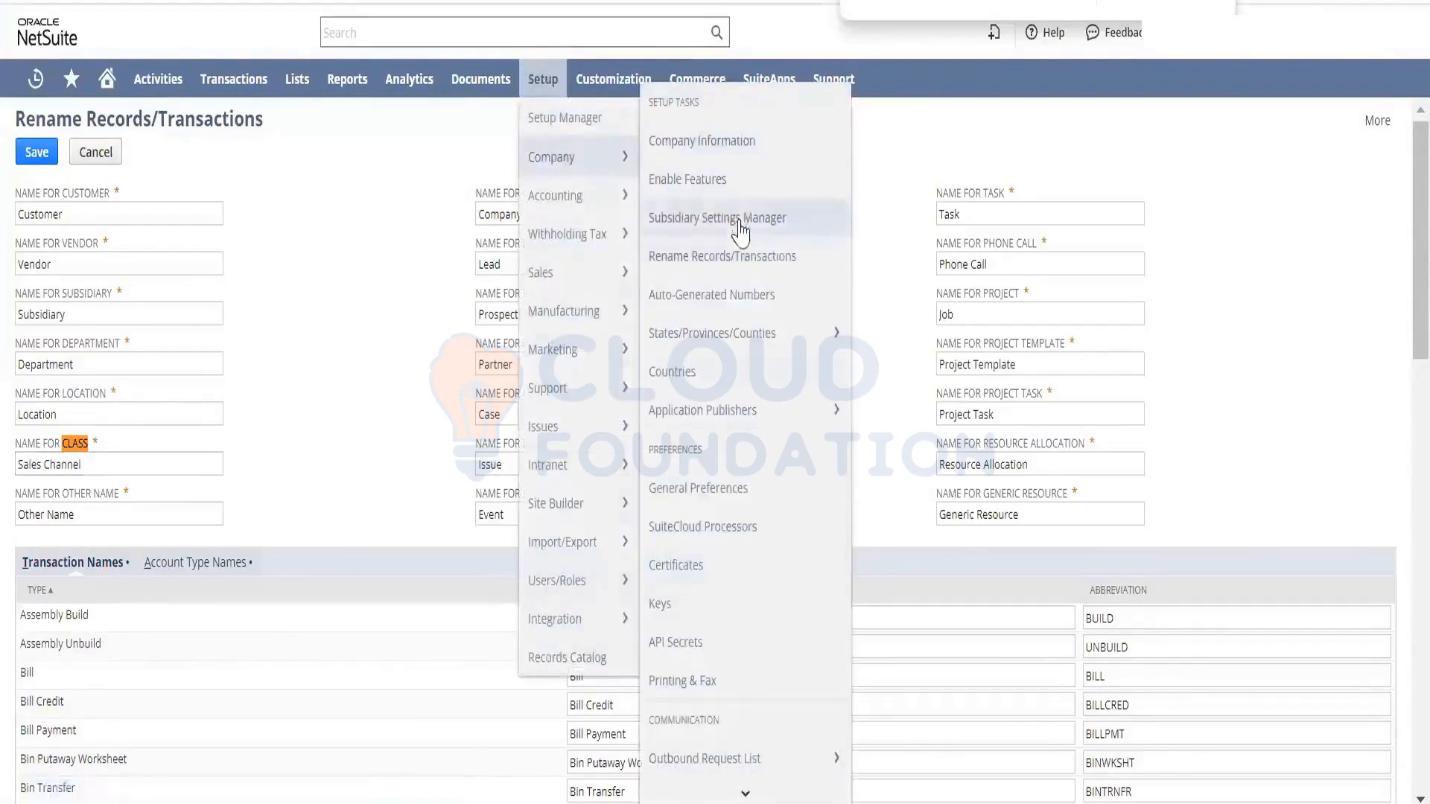
{"action": "mouse_move", "coordinate": [748, 792]}
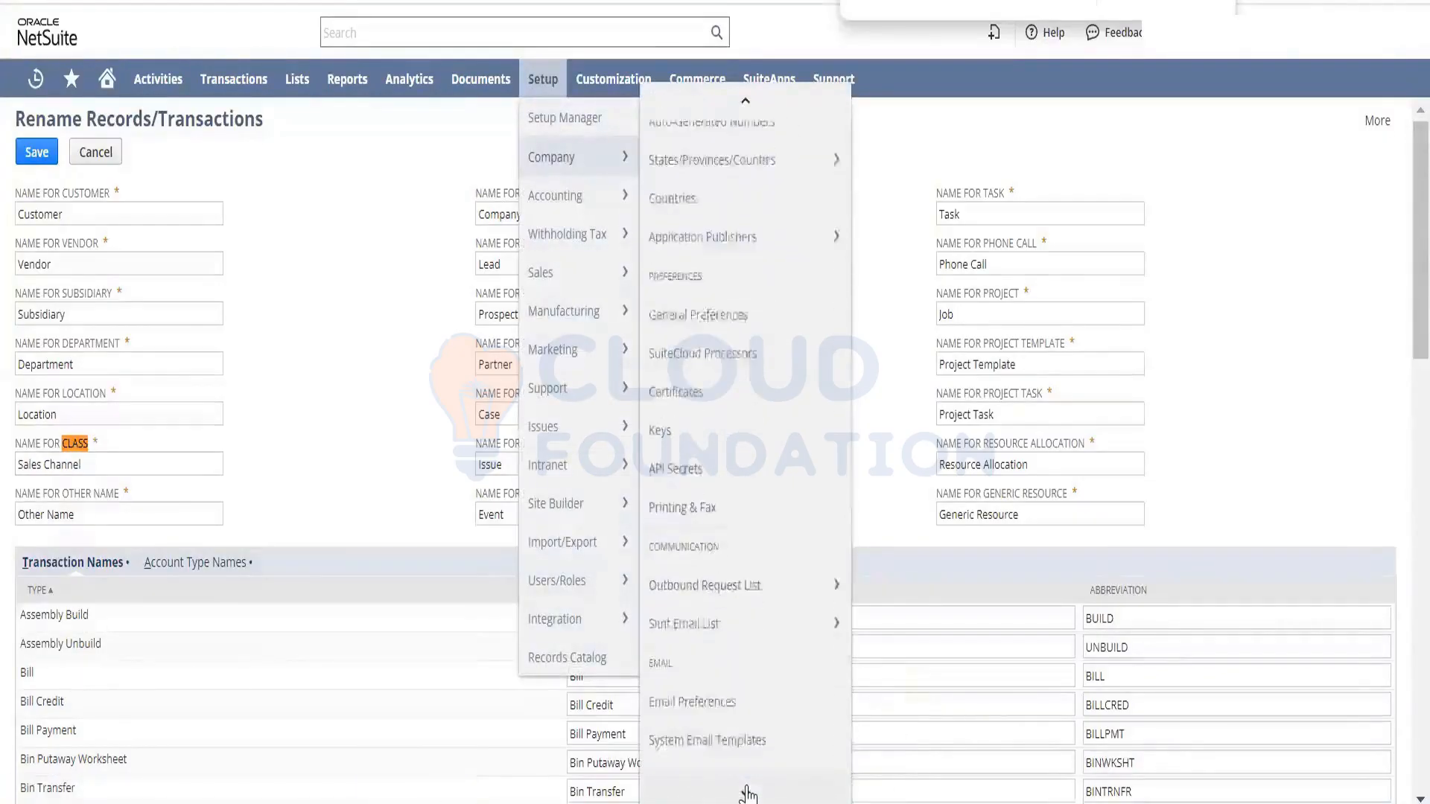
{"action": "mouse_move", "coordinate": [753, 657]}
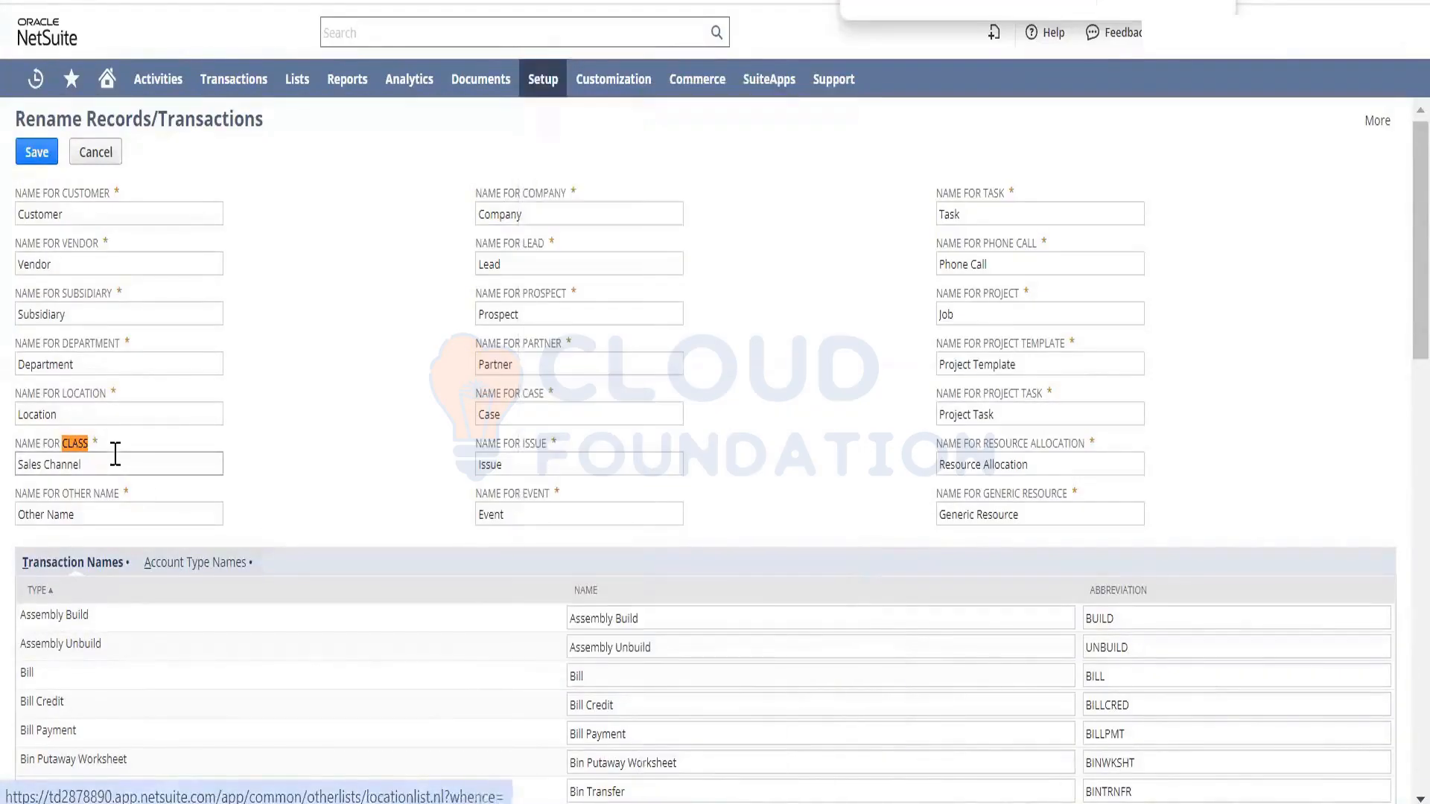
Set the name for Class to "Class" and save the record names
{"action": "left_click_drag", "start_coordinate": [112, 459], "coordinate": [4, 473]}
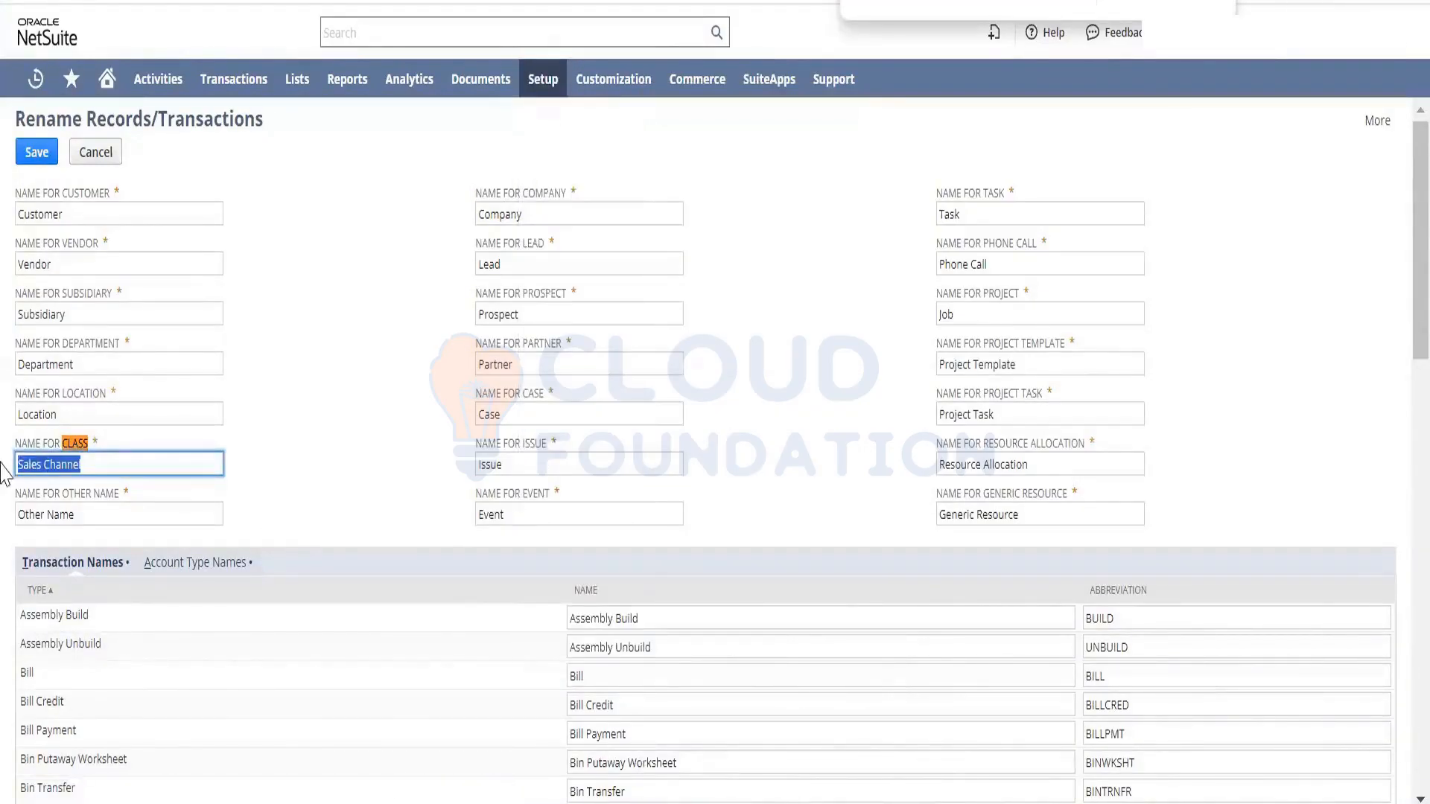
{"action": "type", "text": "cals"}
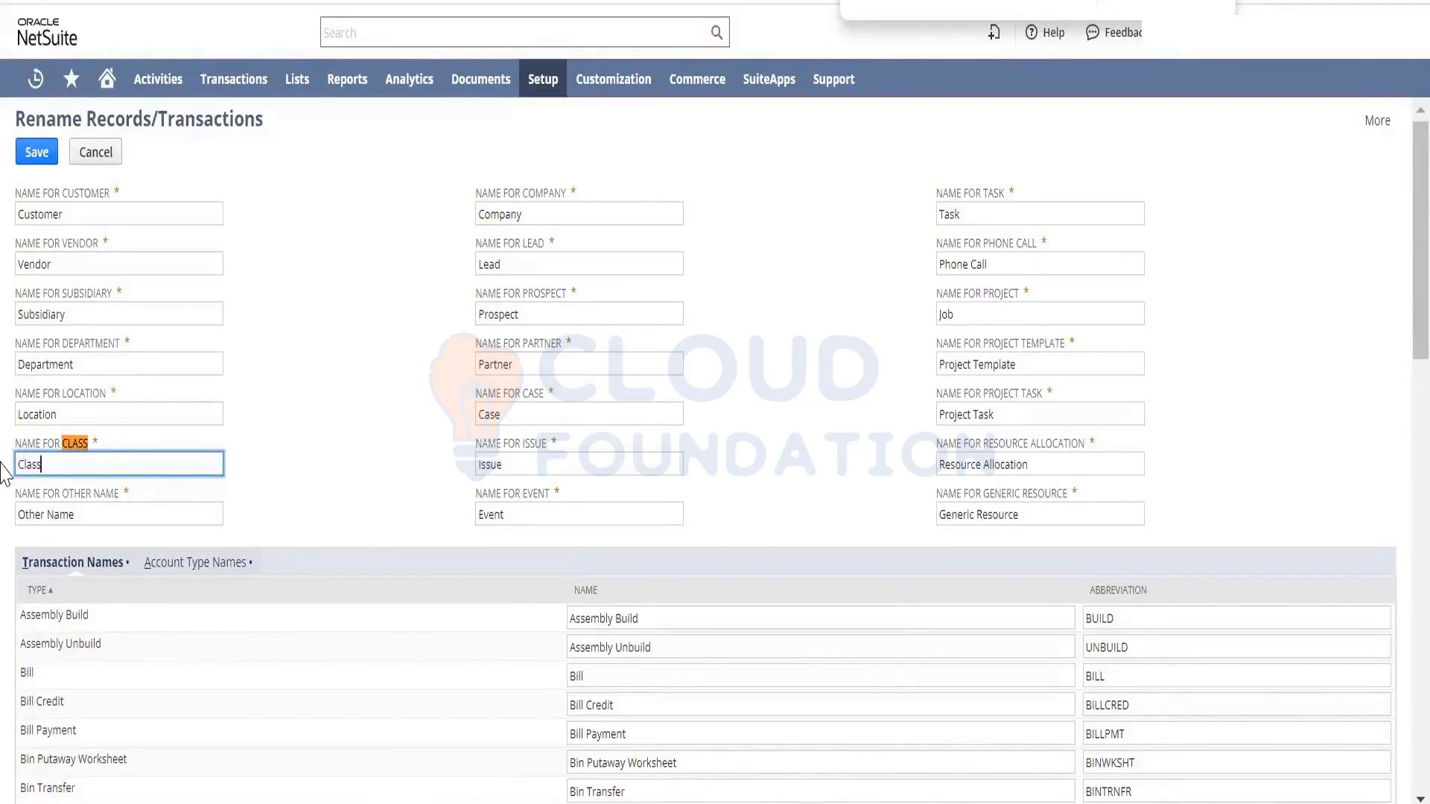
{"action": "left_click", "coordinate": [41, 156]}
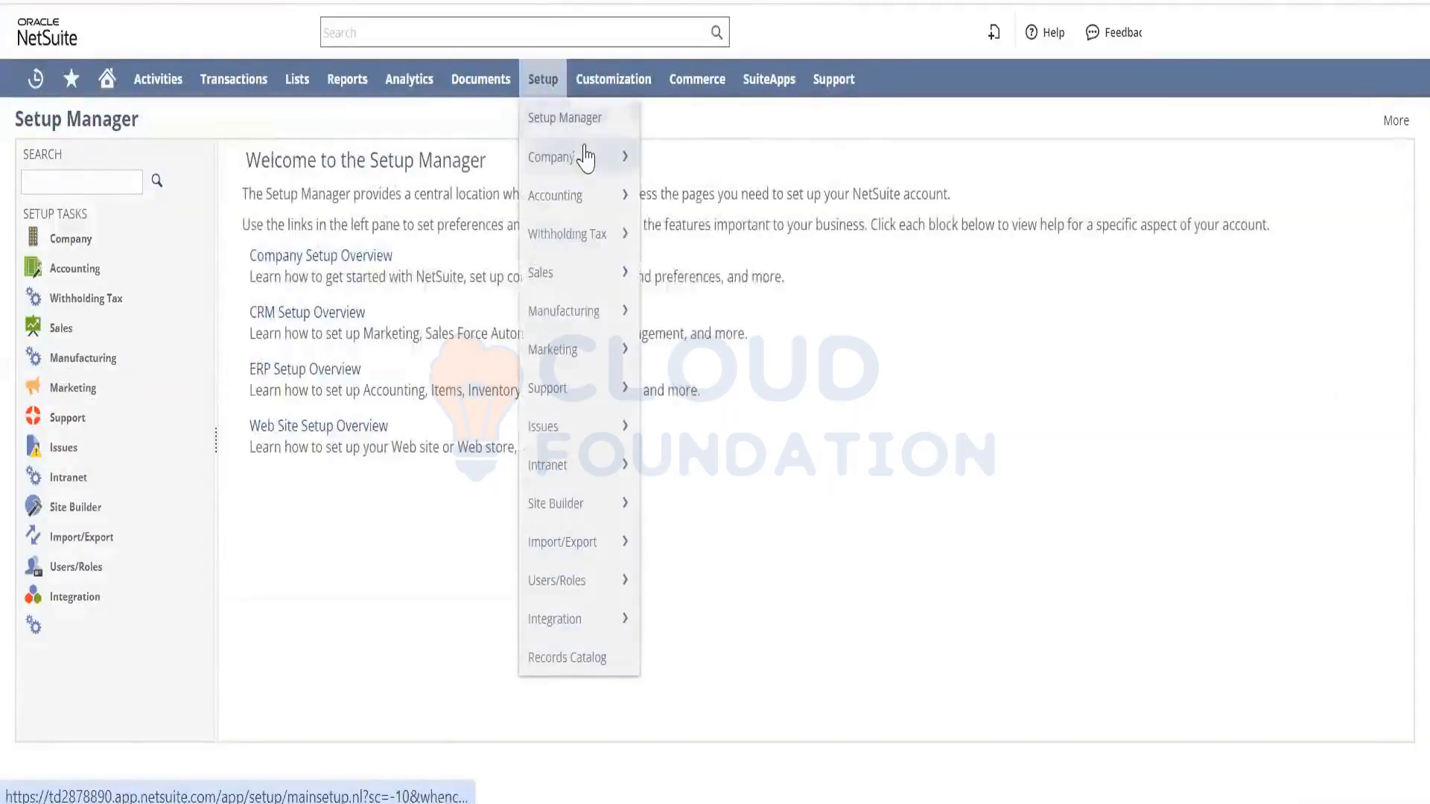
Examine the Classifications entries in the company setup for the renamed Classes records and the effect of the Classes feature setting
{"action": "mouse_move", "coordinate": [734, 794]}
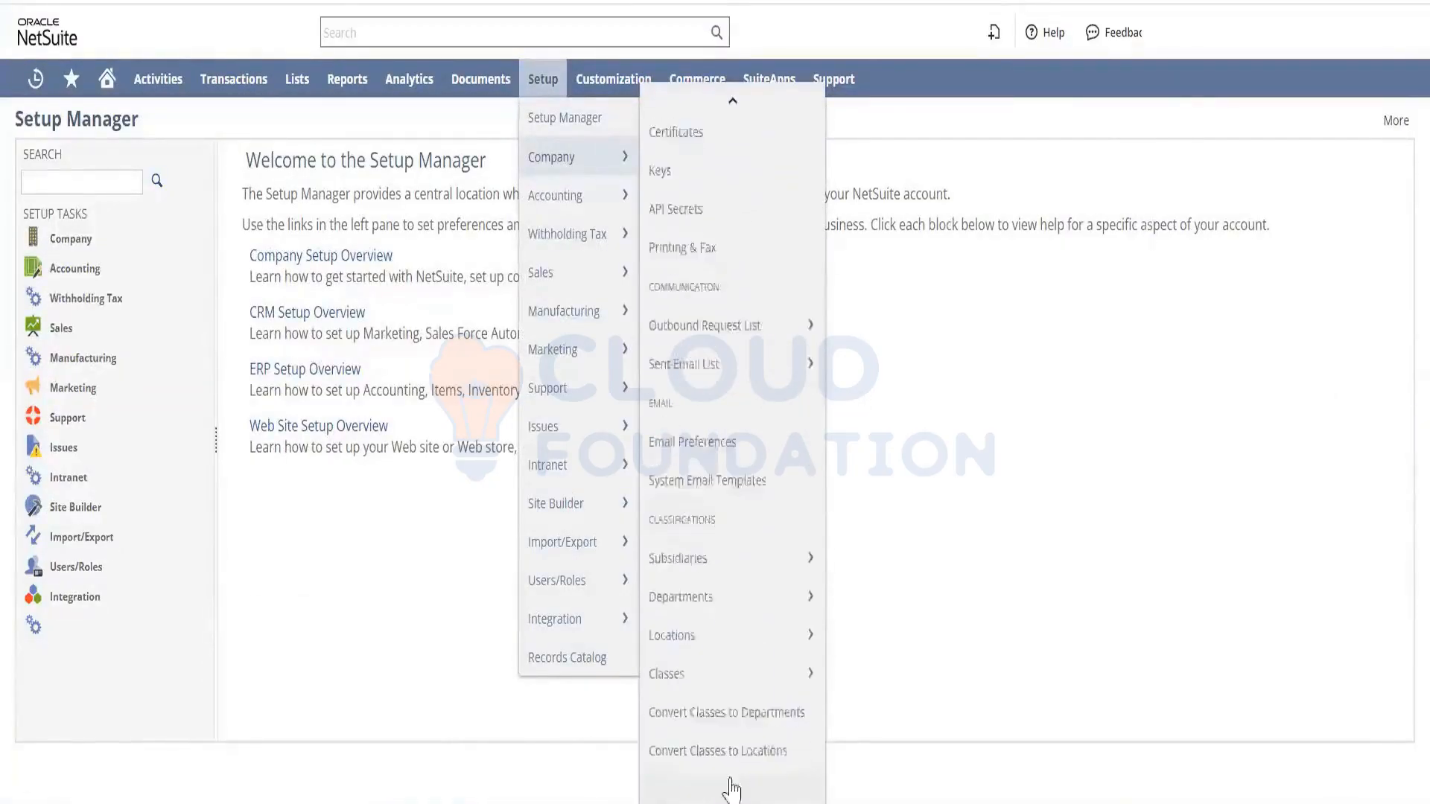
{"action": "mouse_move", "coordinate": [757, 633]}
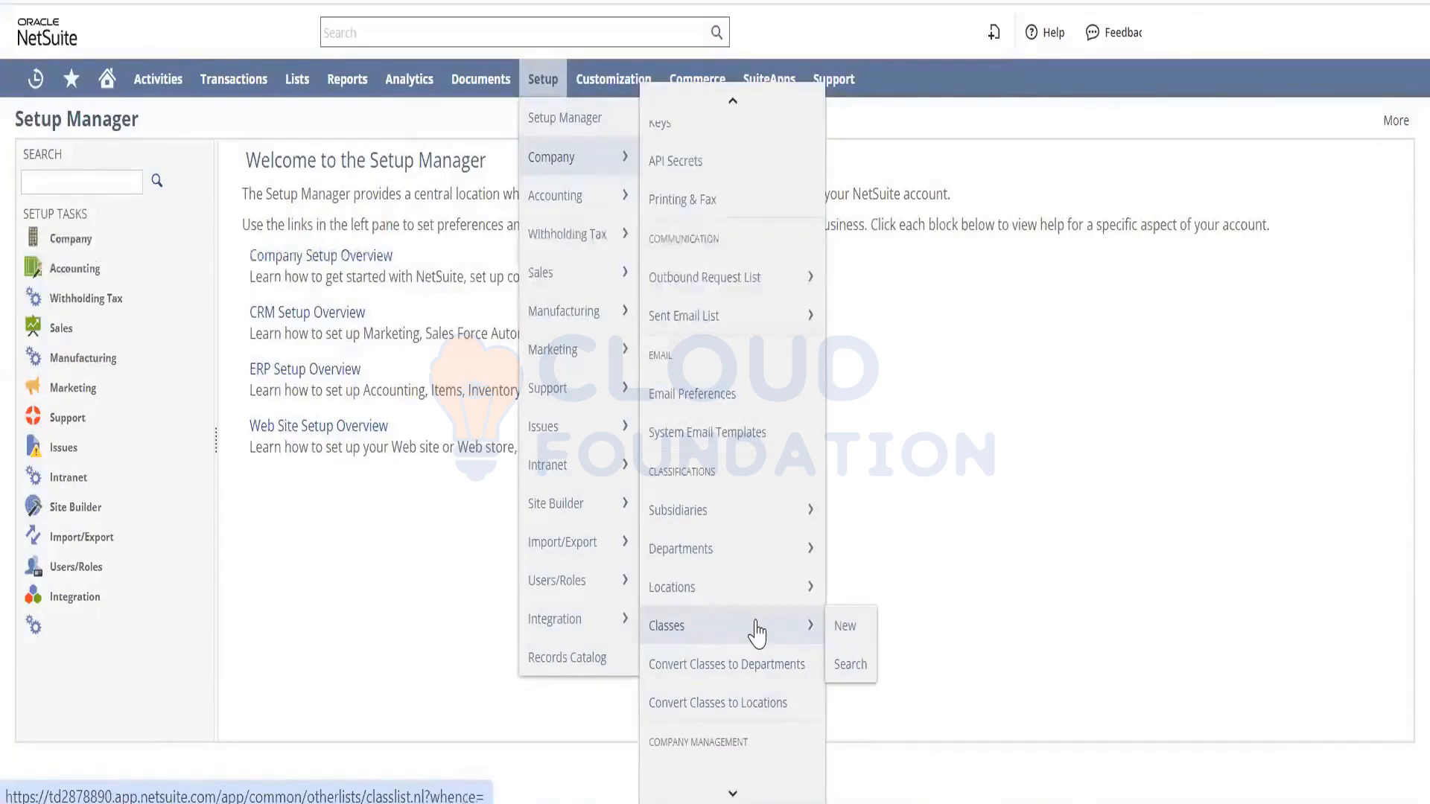
{"action": "left_click", "coordinate": [757, 633]}
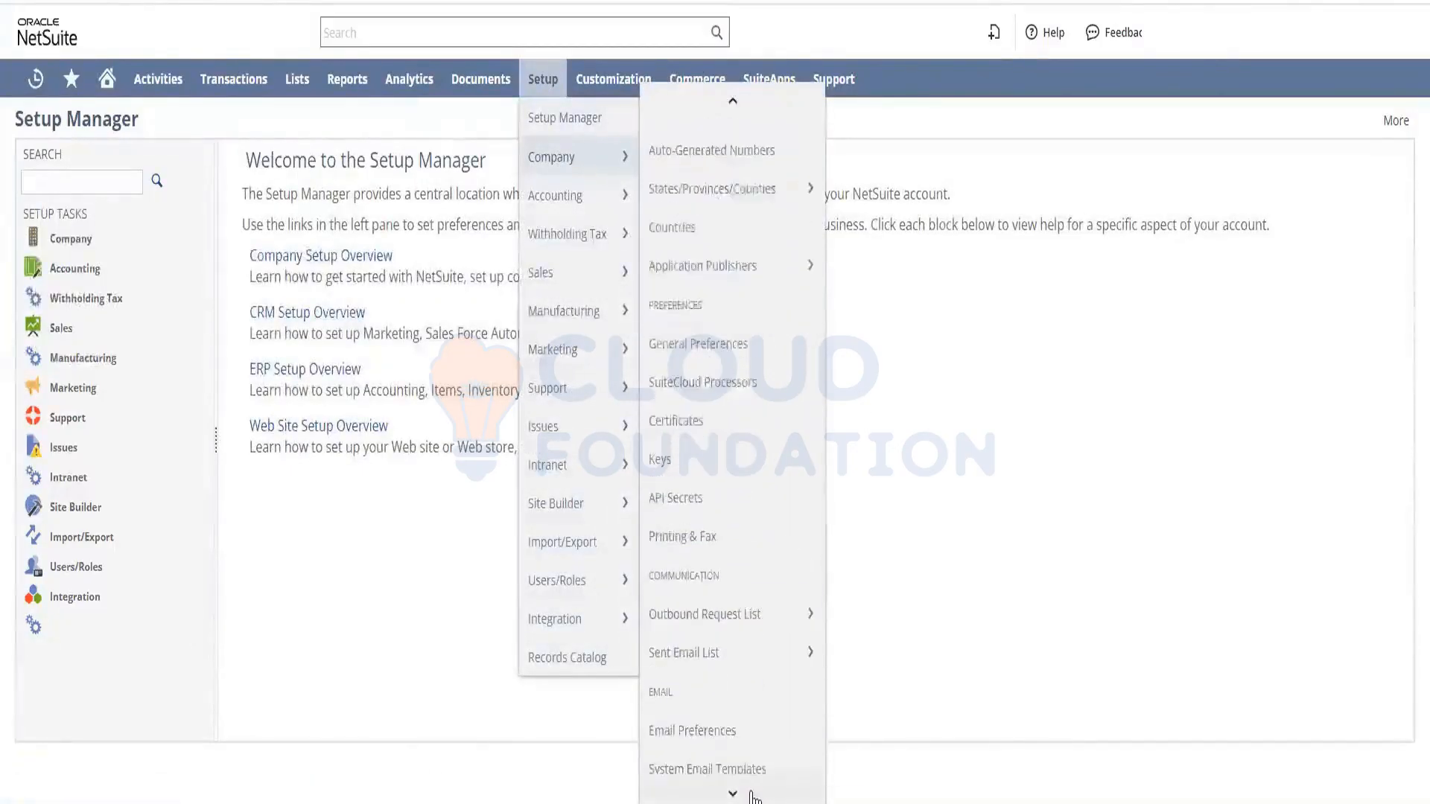
{"action": "mouse_move", "coordinate": [762, 646]}
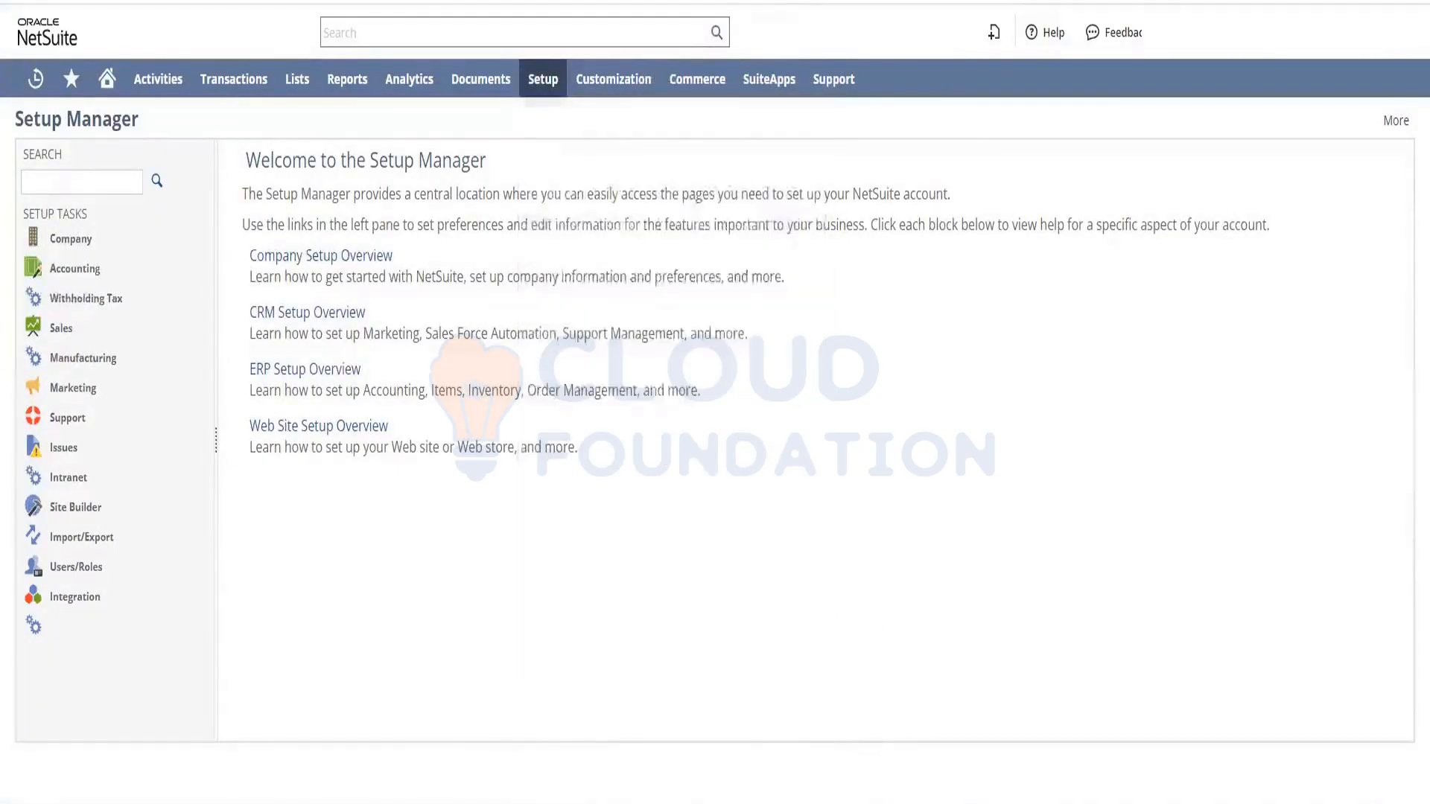
{"action": "mouse_move", "coordinate": [543, 74]}
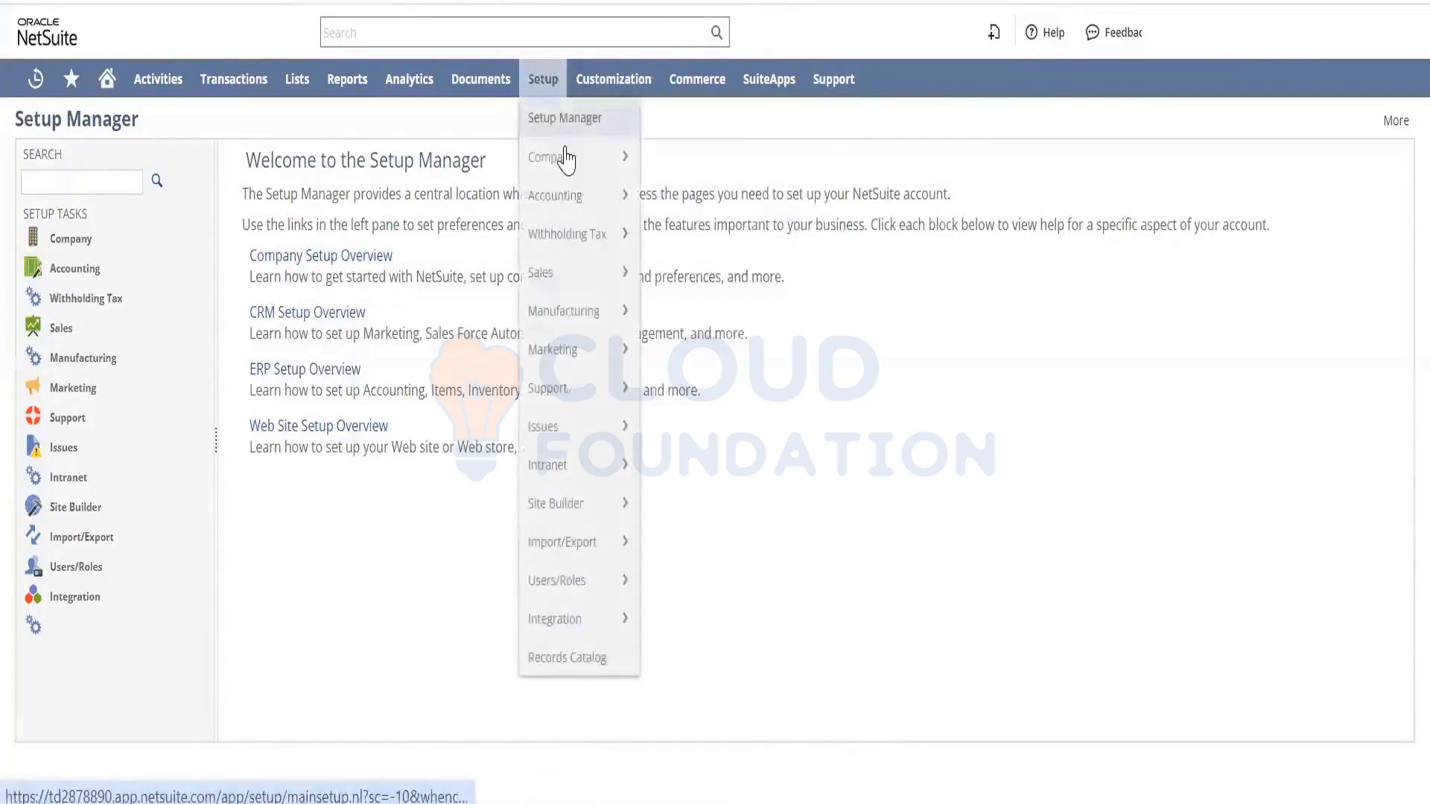
{"action": "mouse_move", "coordinate": [562, 155]}
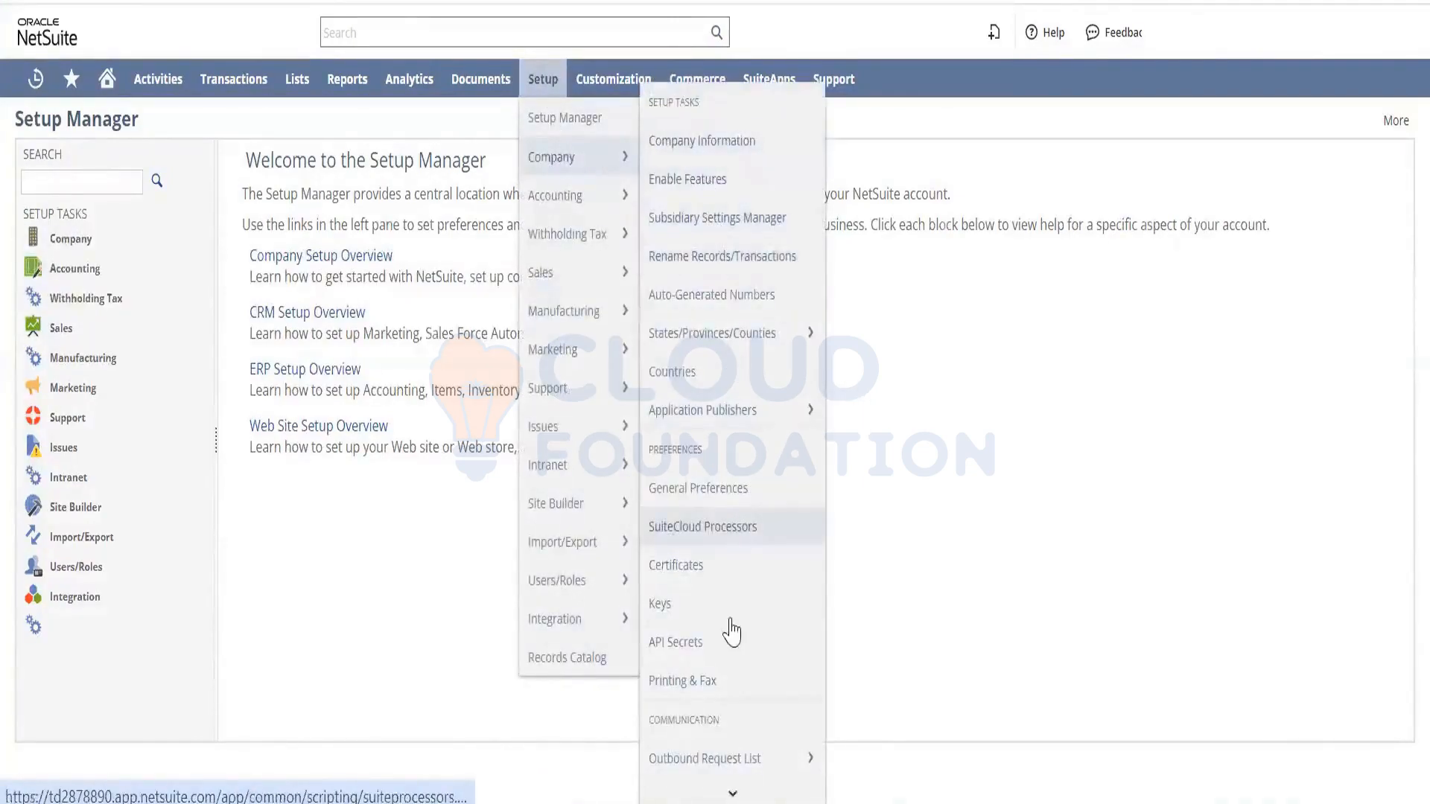
{"action": "mouse_move", "coordinate": [734, 777]}
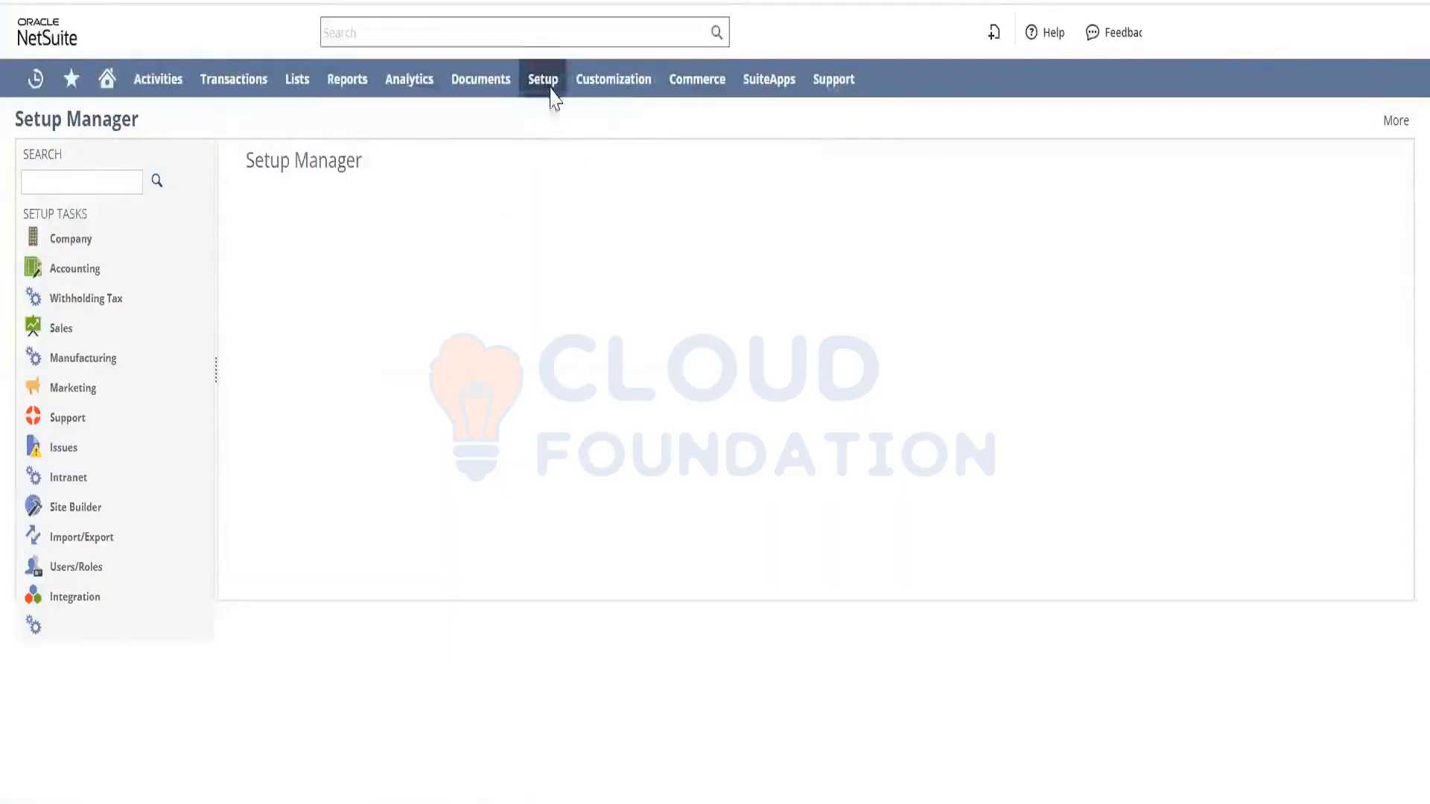
{"action": "mouse_move", "coordinate": [619, 156]}
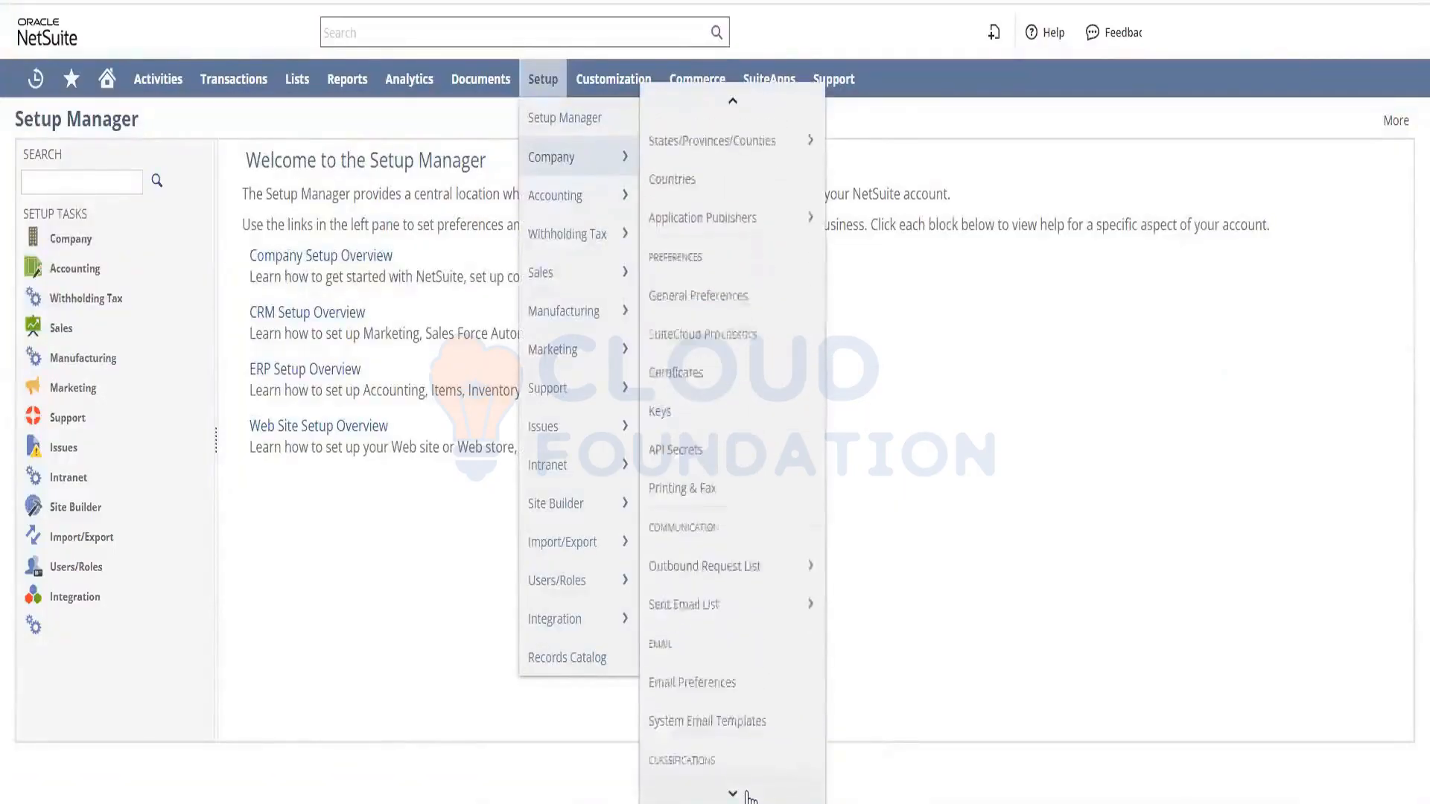
{"action": "mouse_move", "coordinate": [753, 622]}
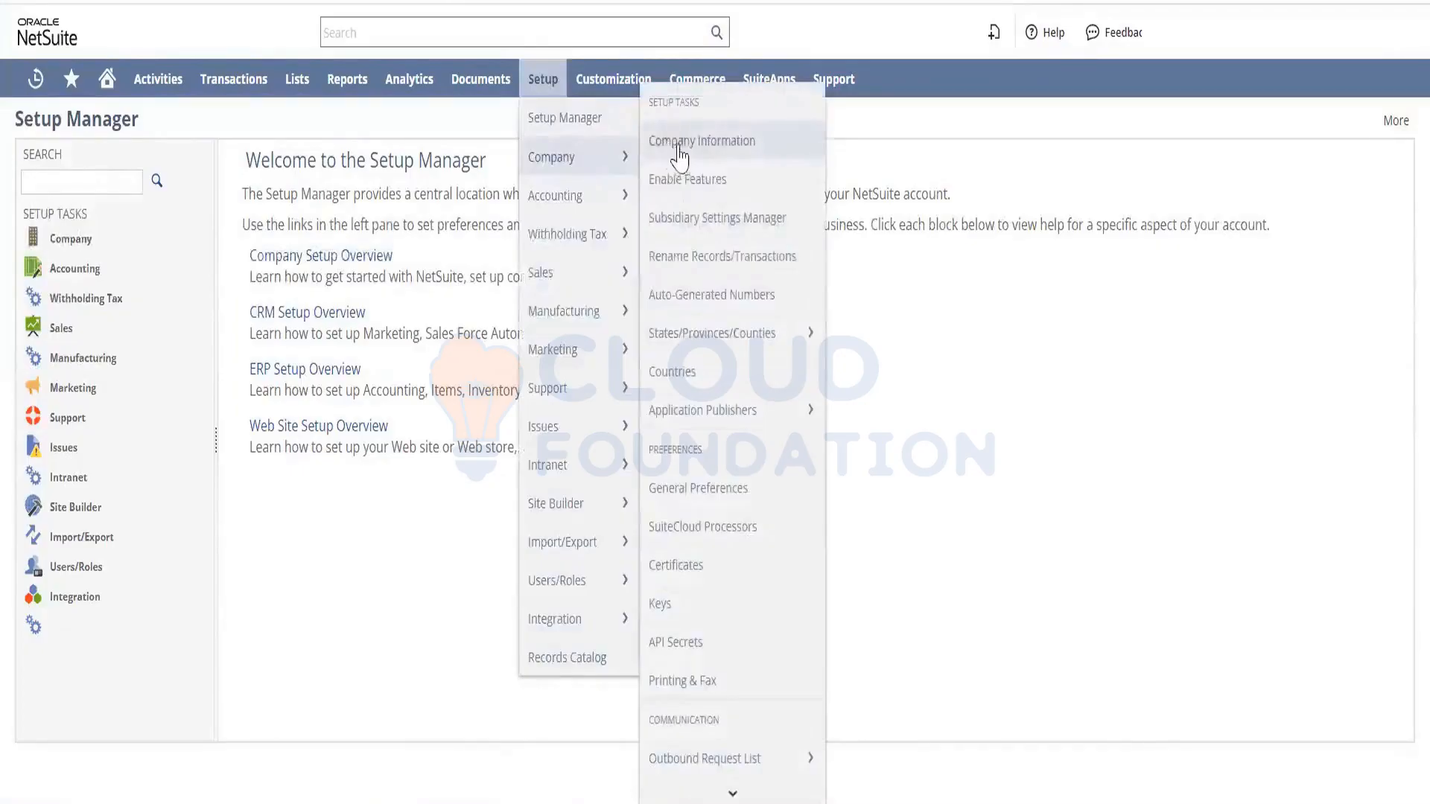
Enable the Classes feature under Classifications on the Enable Features page and save it
{"action": "left_click", "coordinate": [680, 187]}
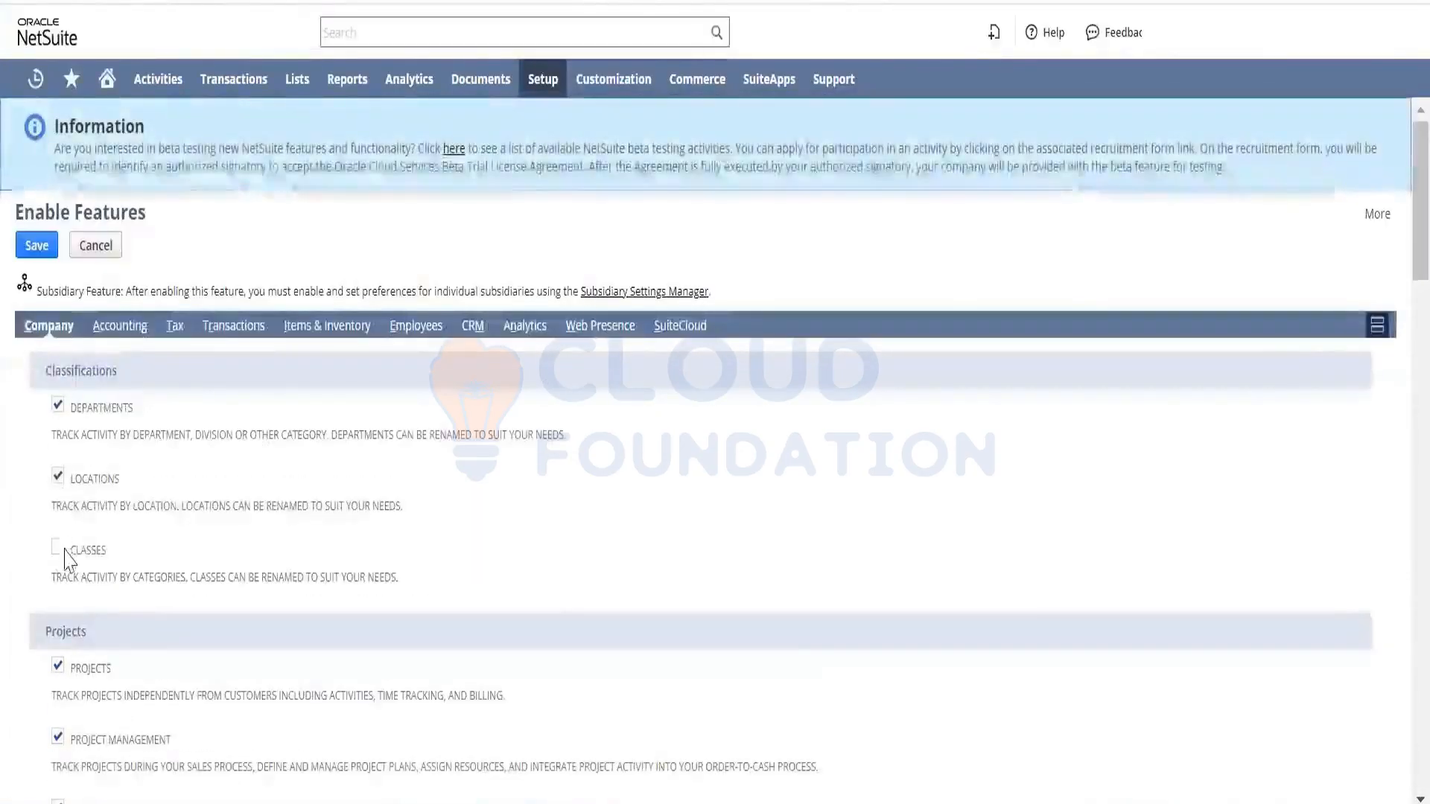
{"action": "left_click", "coordinate": [58, 549]}
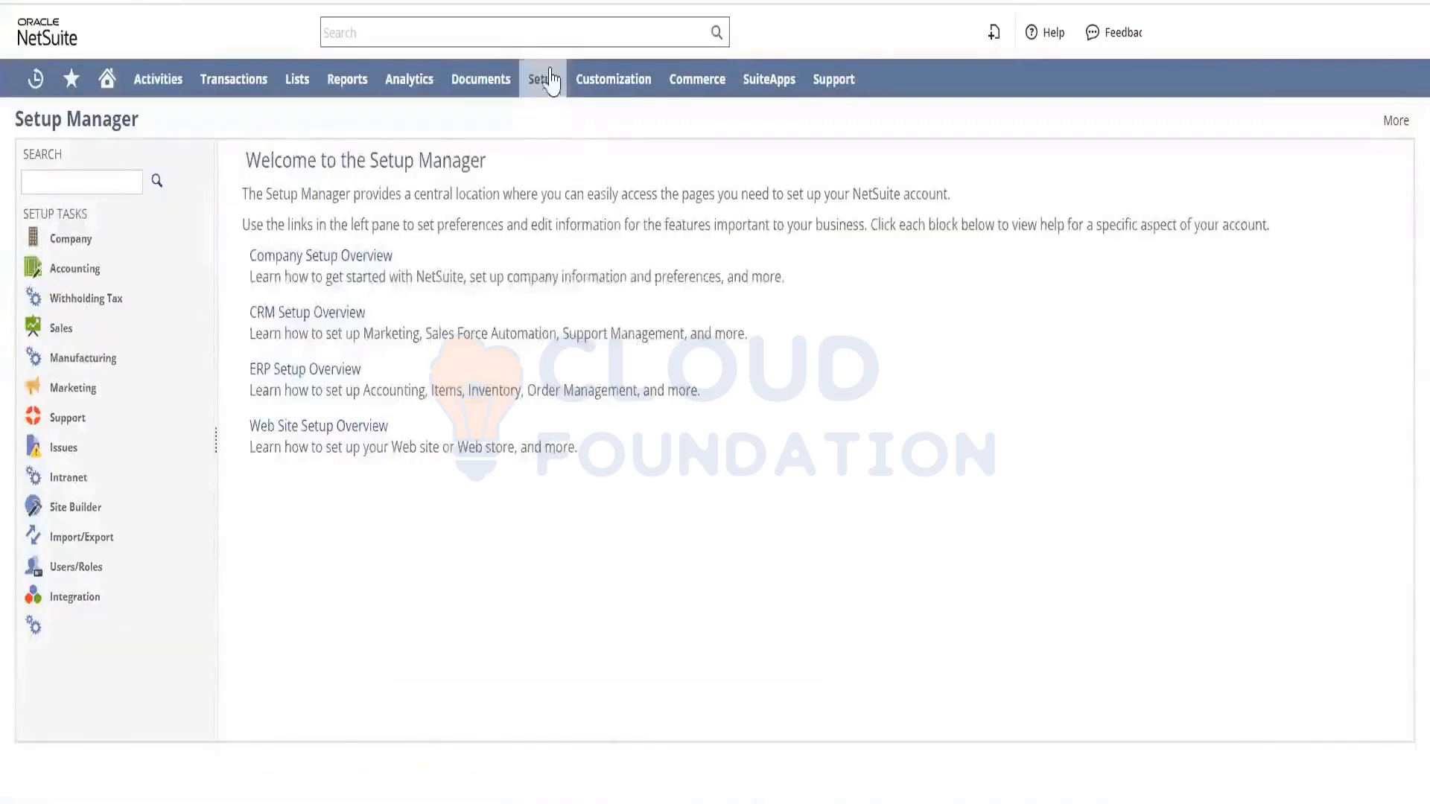
{"action": "mouse_move", "coordinate": [543, 78]}
{"action": "mouse_move", "coordinate": [565, 170]}
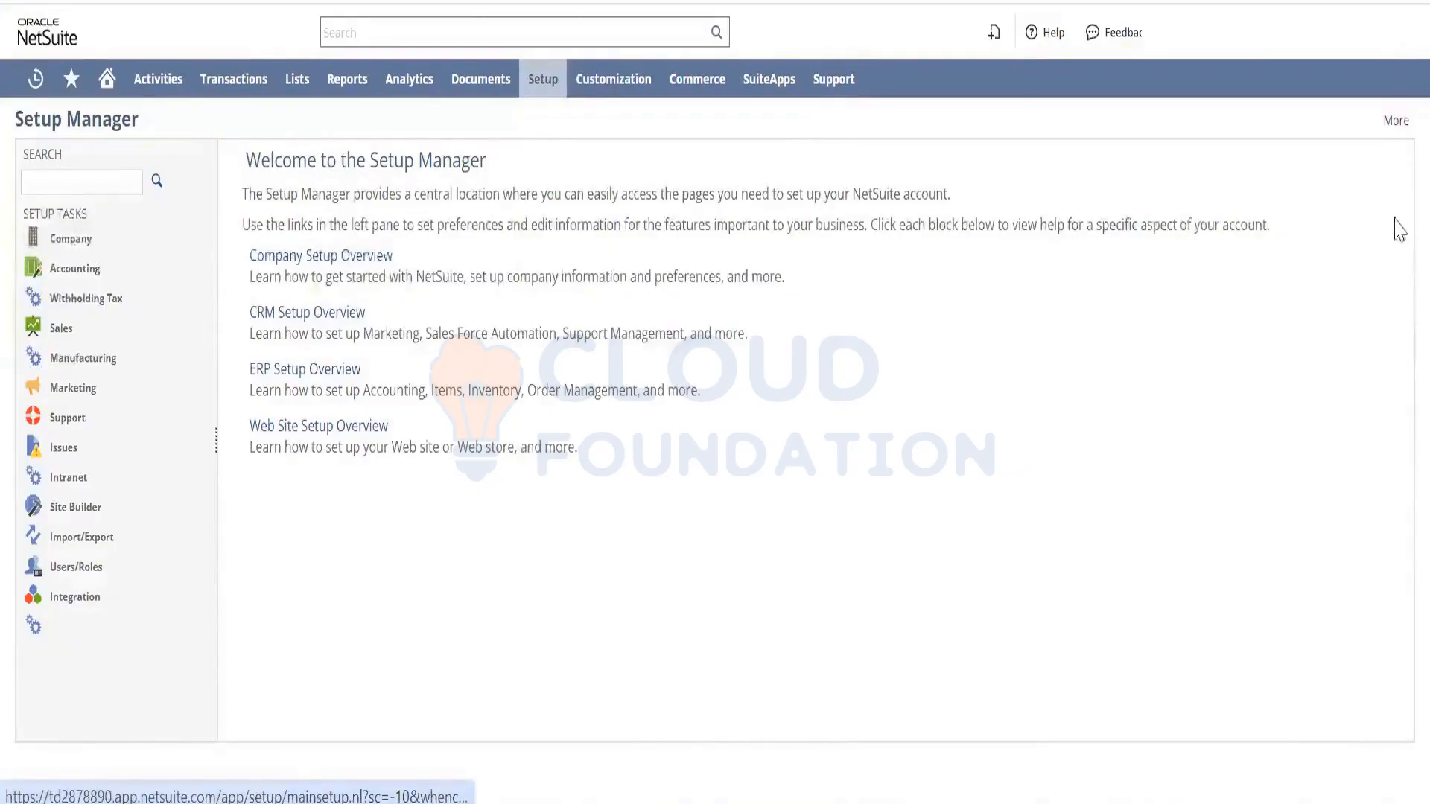
Compare the Projects features on the Enable Features page with the Jobs and Project Templates entries among the relationship lists
{"action": "scroll", "coordinate": [1399, 268], "scroll_direction": "down", "scroll_amount": 5}
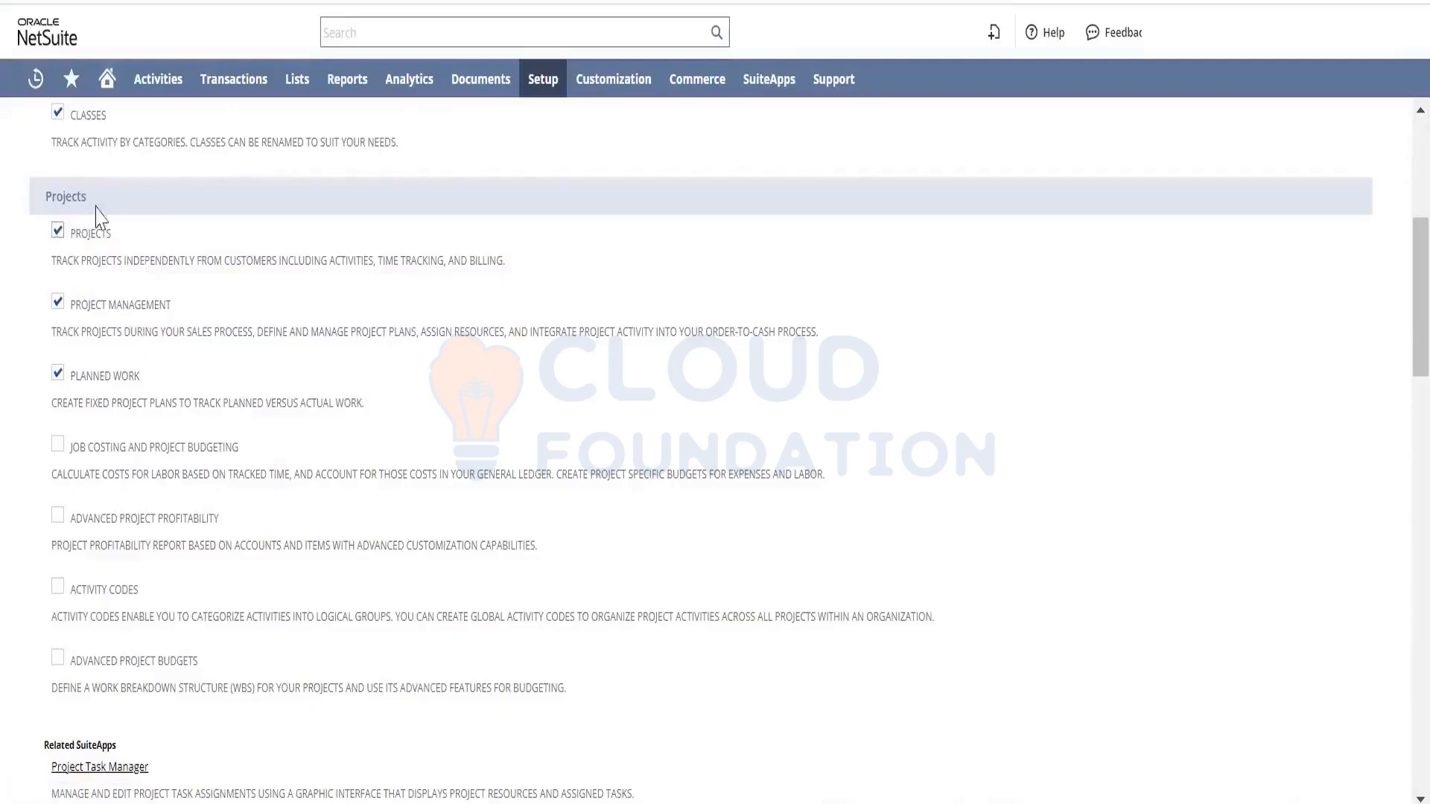
{"action": "mouse_move", "coordinate": [297, 87]}
{"action": "mouse_move", "coordinate": [335, 252]}
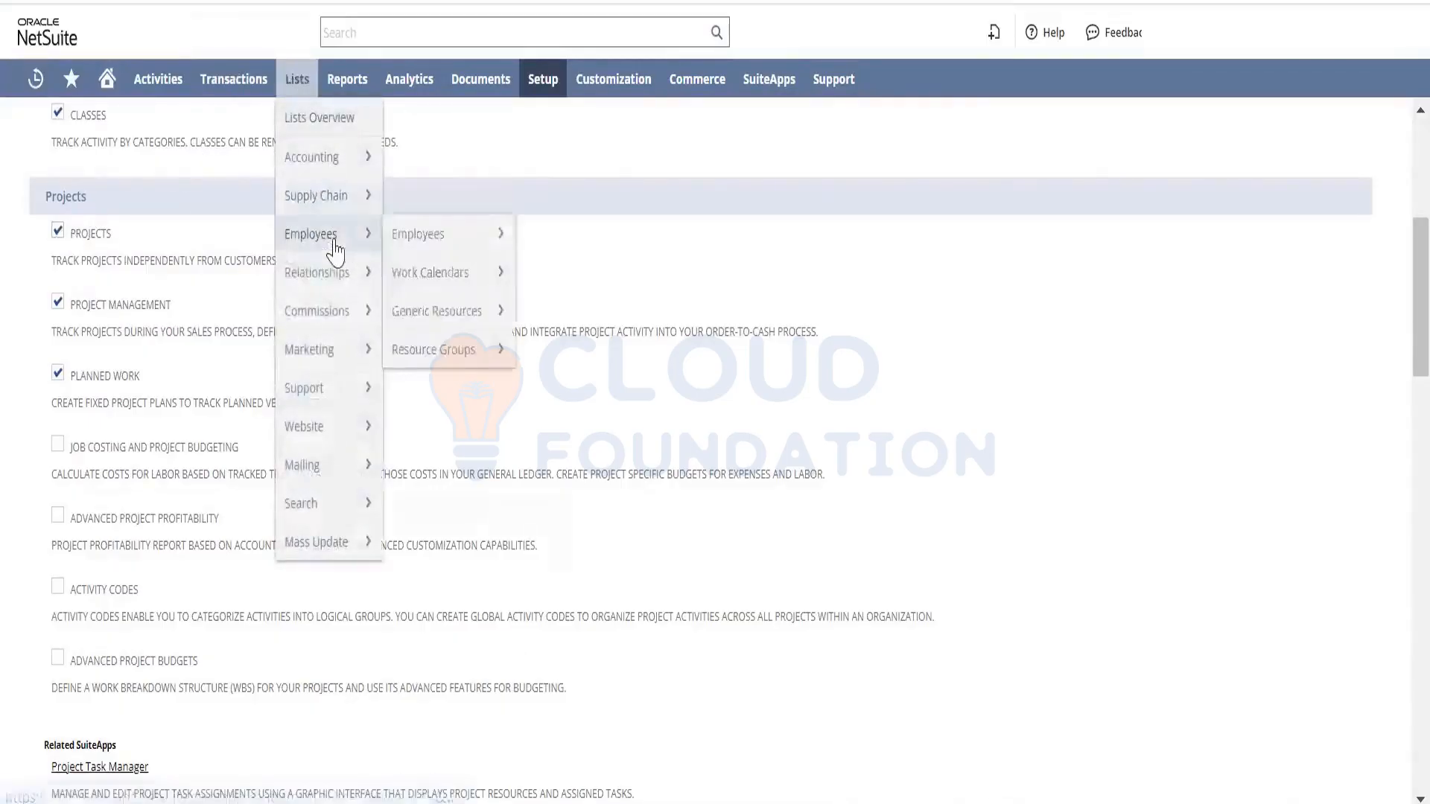
{"action": "mouse_move", "coordinate": [472, 320]}
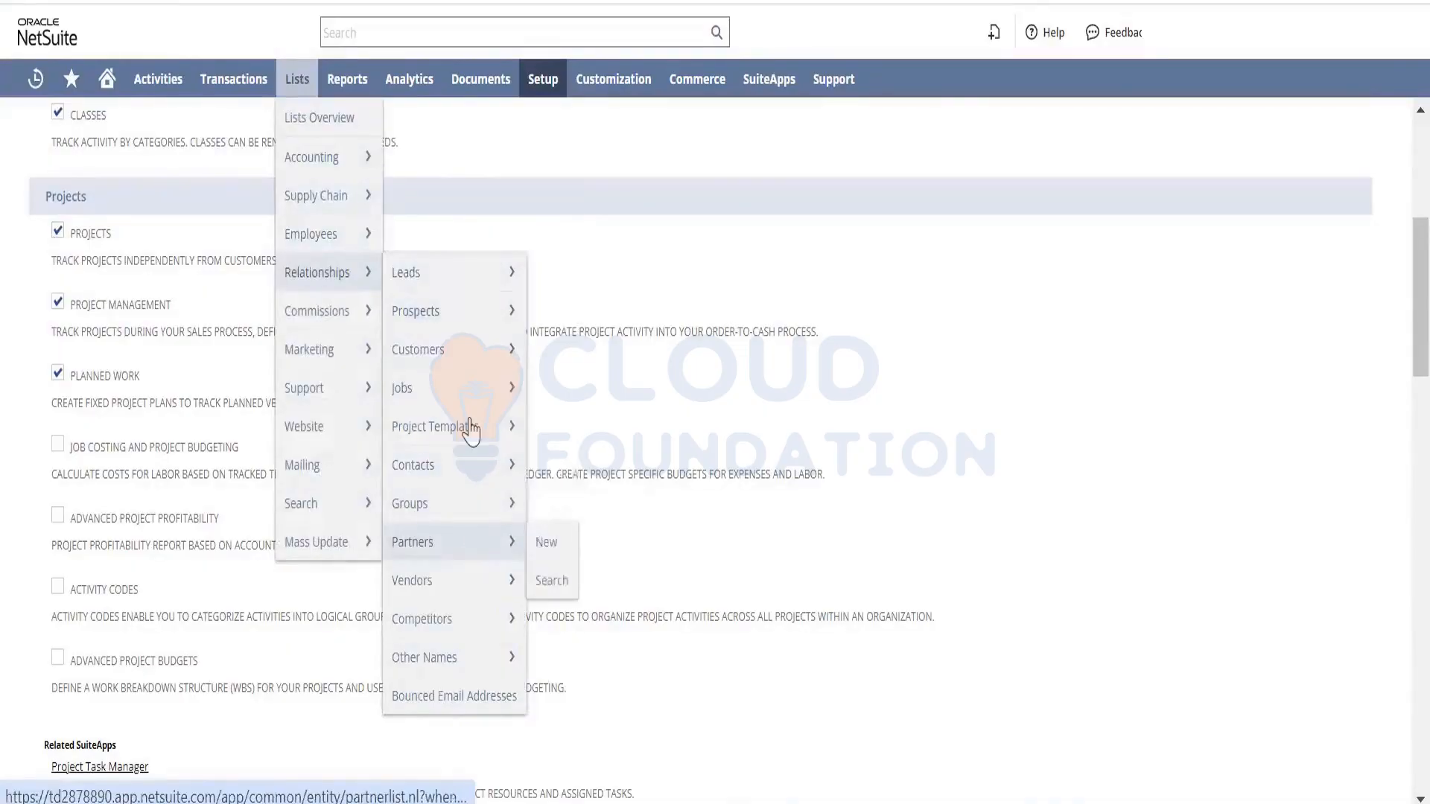
{"action": "mouse_move", "coordinate": [470, 431]}
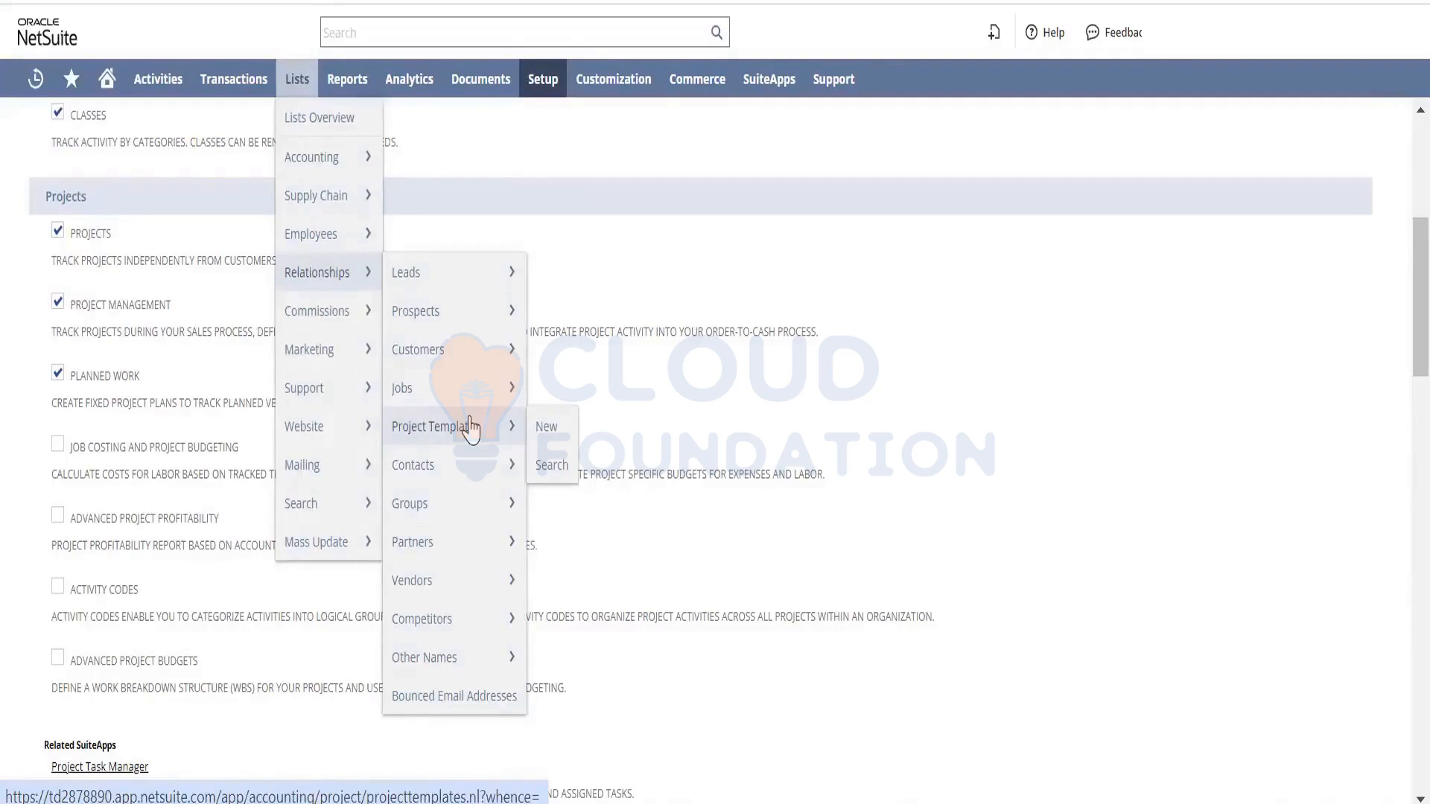
{"action": "mouse_move", "coordinate": [469, 406]}
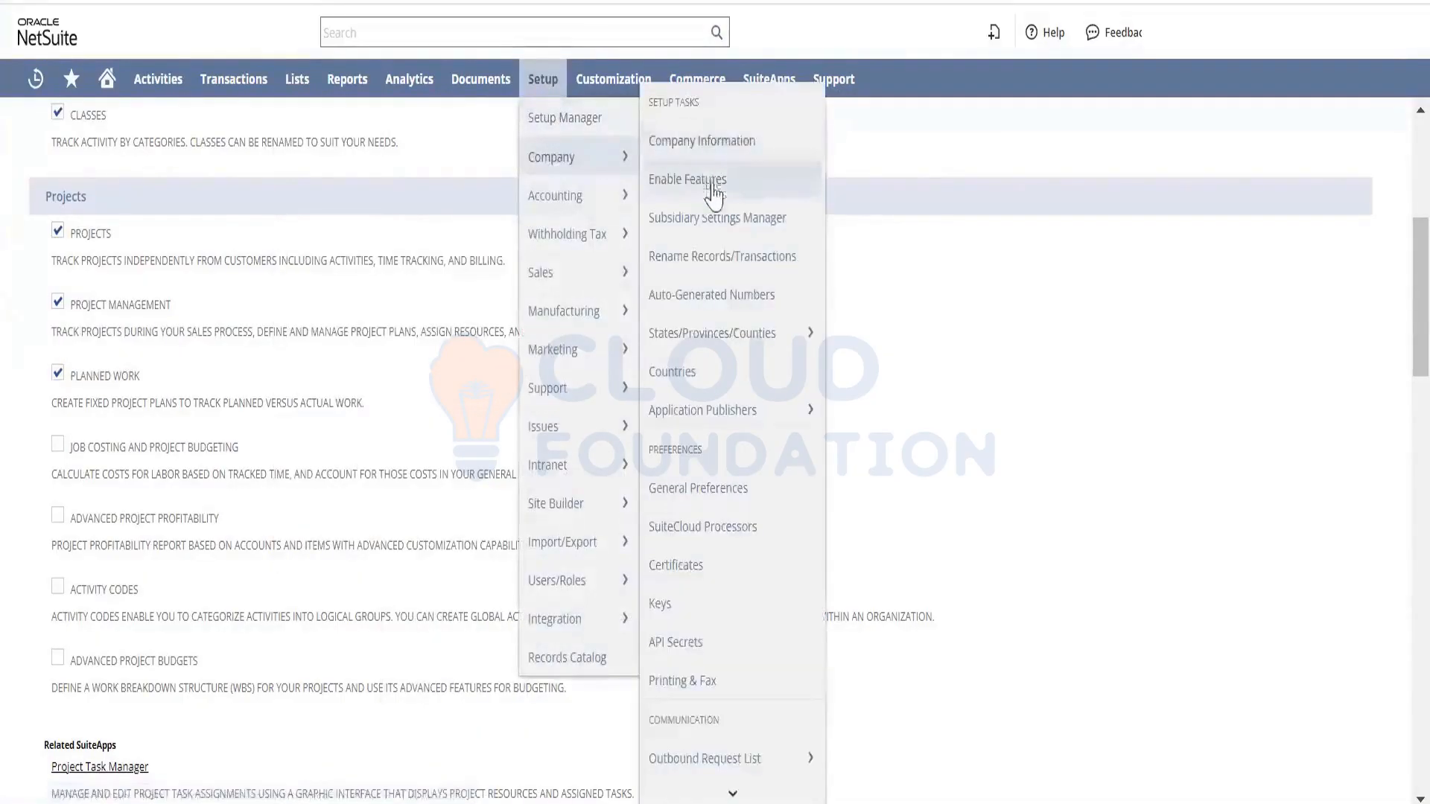
Open Rename Records/Transactions in a new browser tab and search the page for "projec"
{"action": "right_click", "coordinate": [727, 254]}
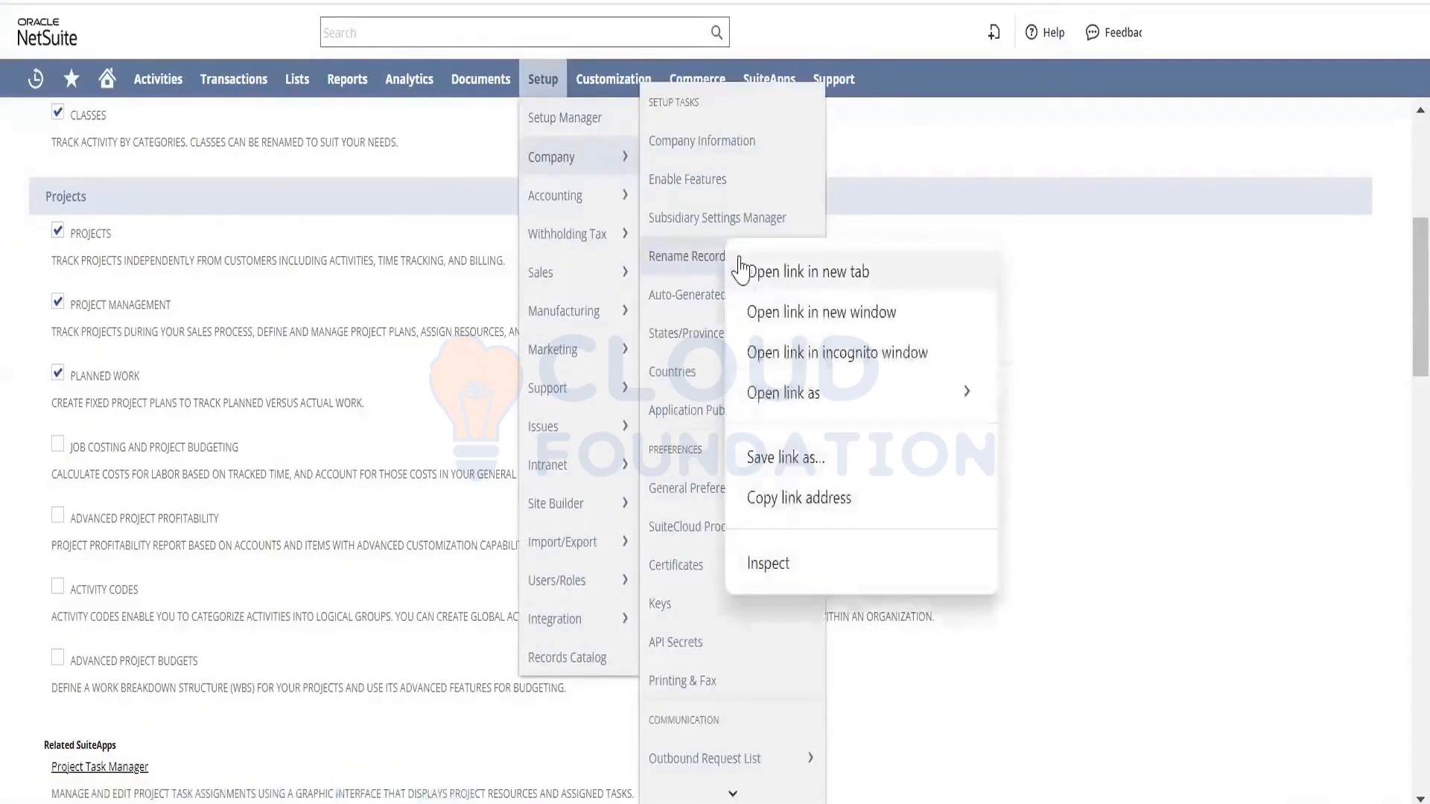
{"action": "left_click", "coordinate": [745, 270]}
{"action": "key", "text": "ctrl+Tab"}
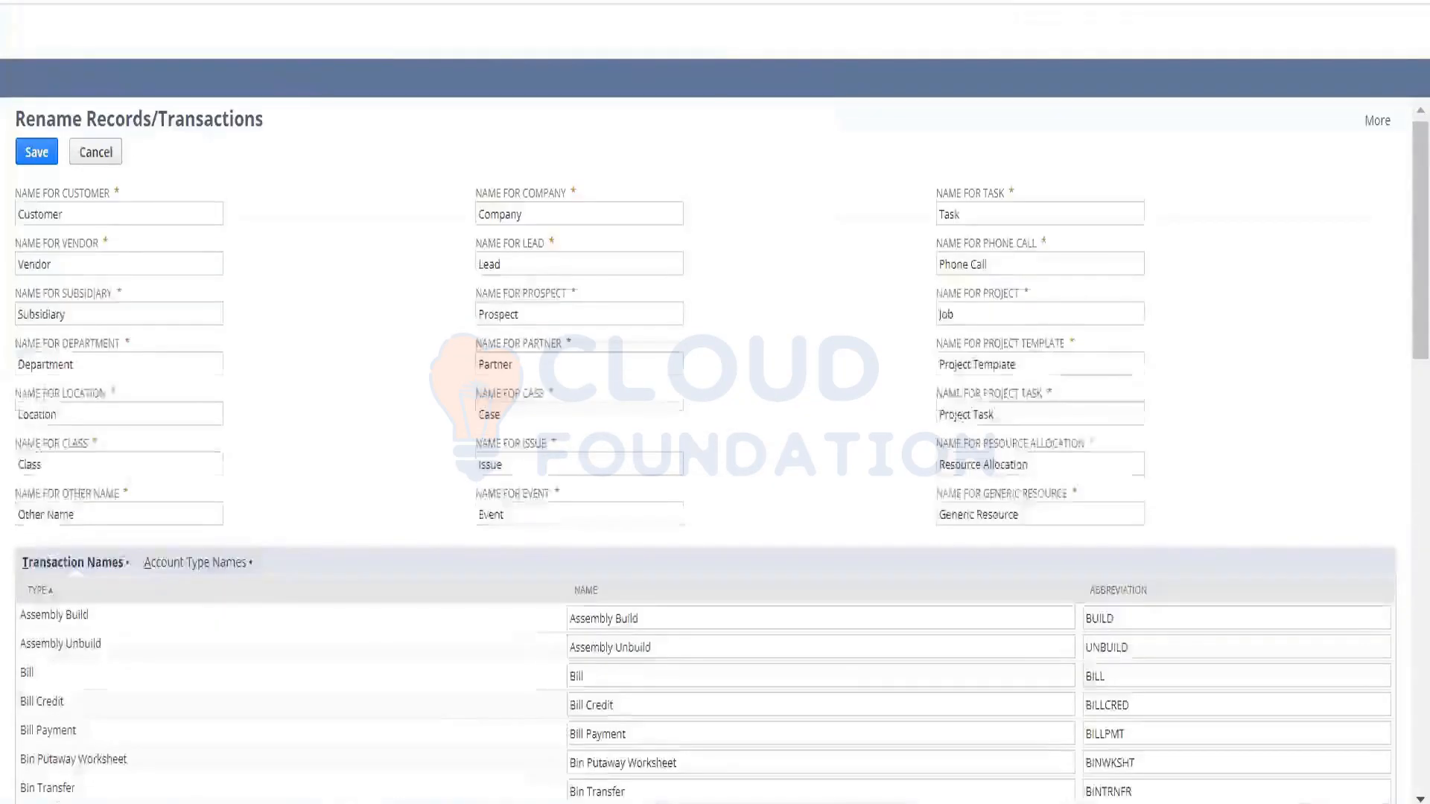
{"action": "key", "text": "ctrl+f"}
{"action": "type", "text": "projec"}
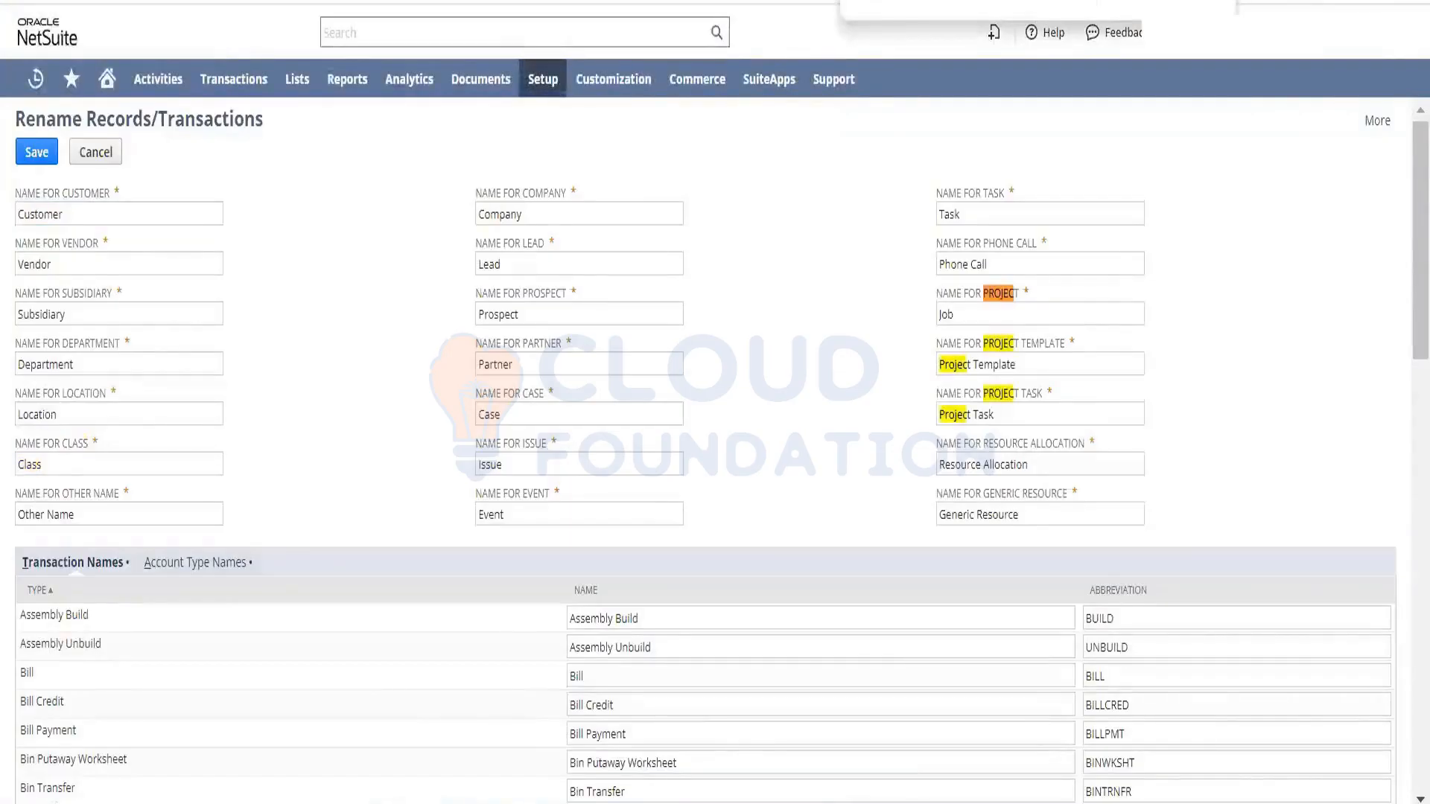
Set the name for the Project record to Project on the Rename Records/Transactions page and save it
{"action": "double_click", "coordinate": [990, 311]}
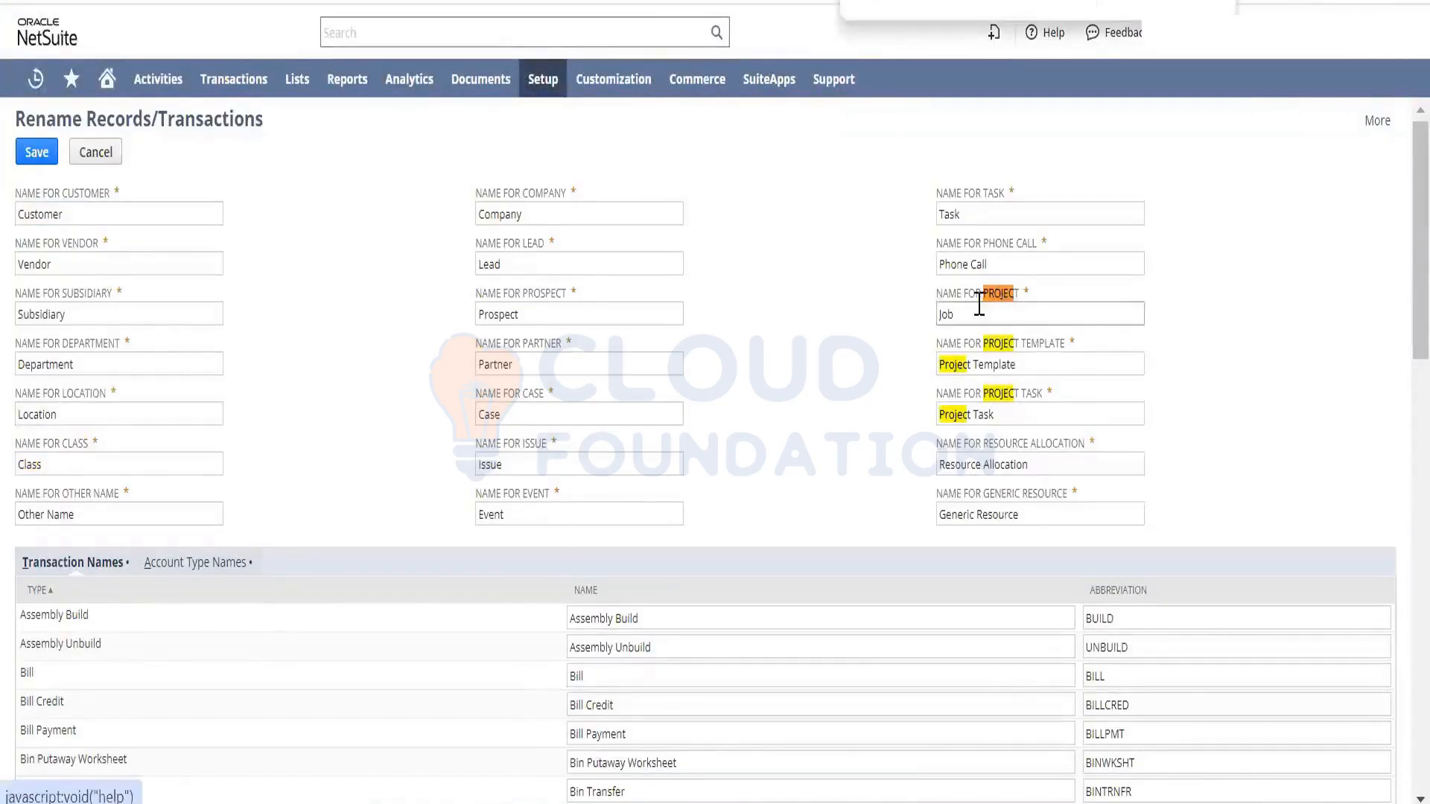
{"action": "type", "text": "P"}
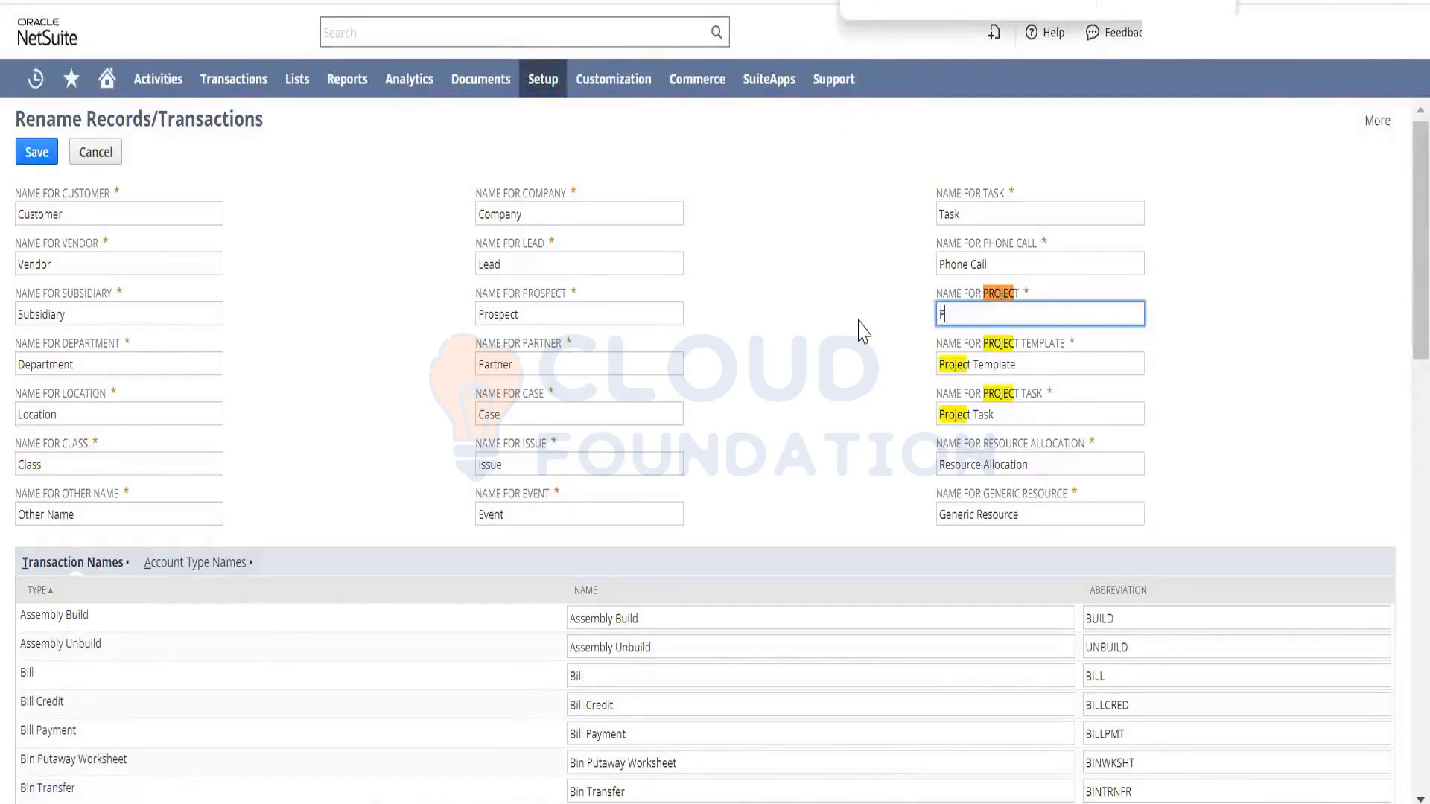
{"action": "type", "text": "rojecg"}
{"action": "left_click", "coordinate": [35, 155]}
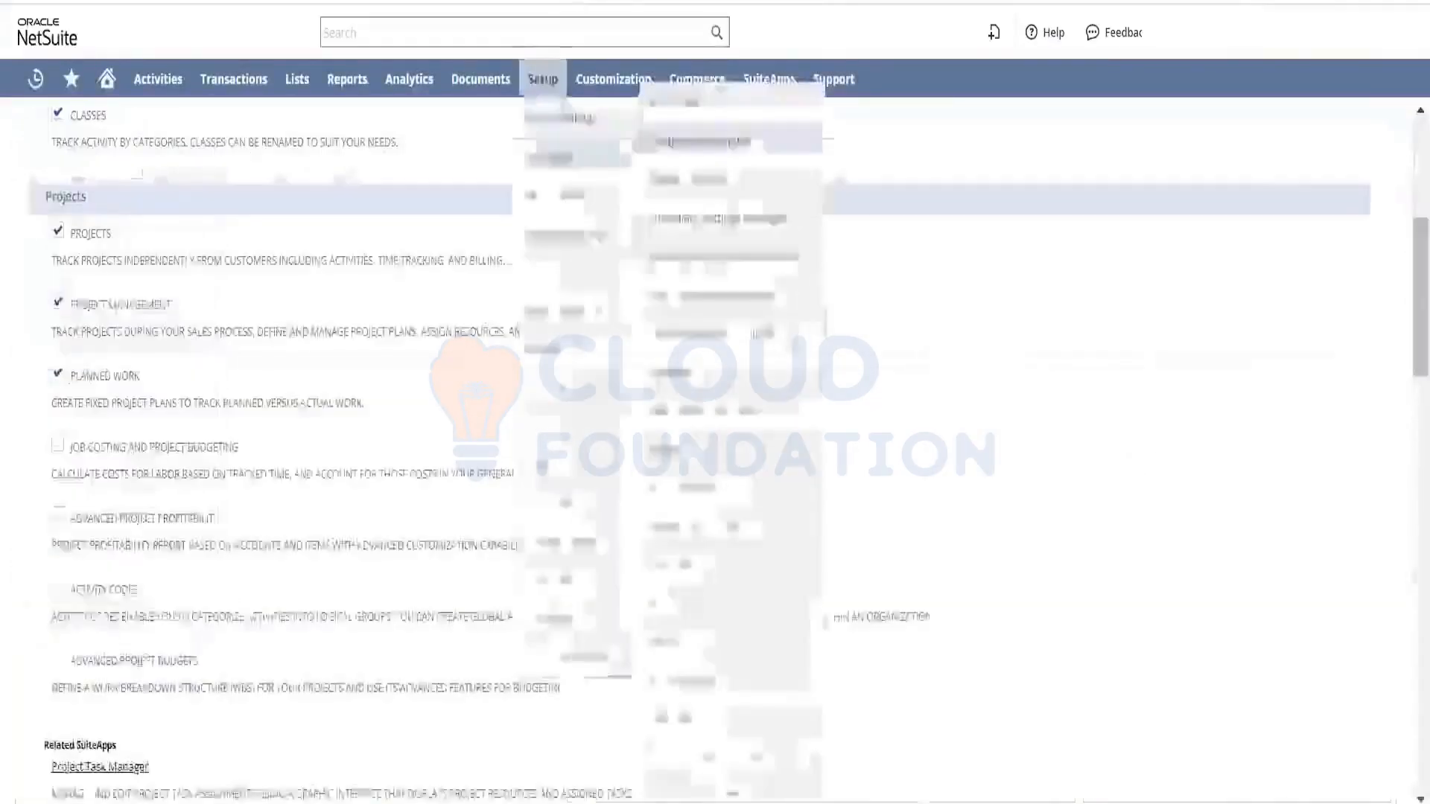
Check the renamed project entry and the Project Templates entry among the relationship lists
{"action": "mouse_move", "coordinate": [317, 85]}
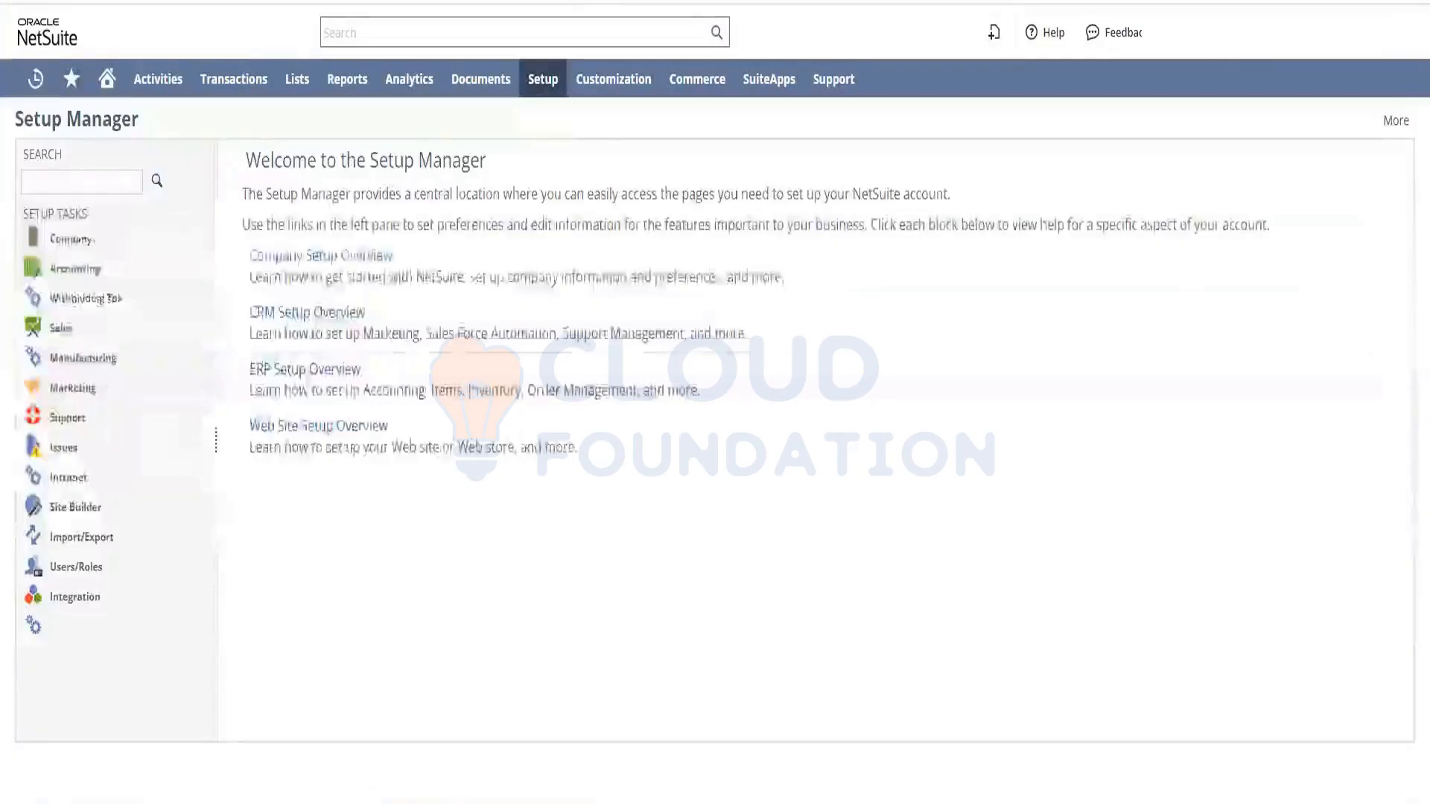
{"action": "mouse_move", "coordinate": [297, 79]}
{"action": "mouse_move", "coordinate": [317, 162]}
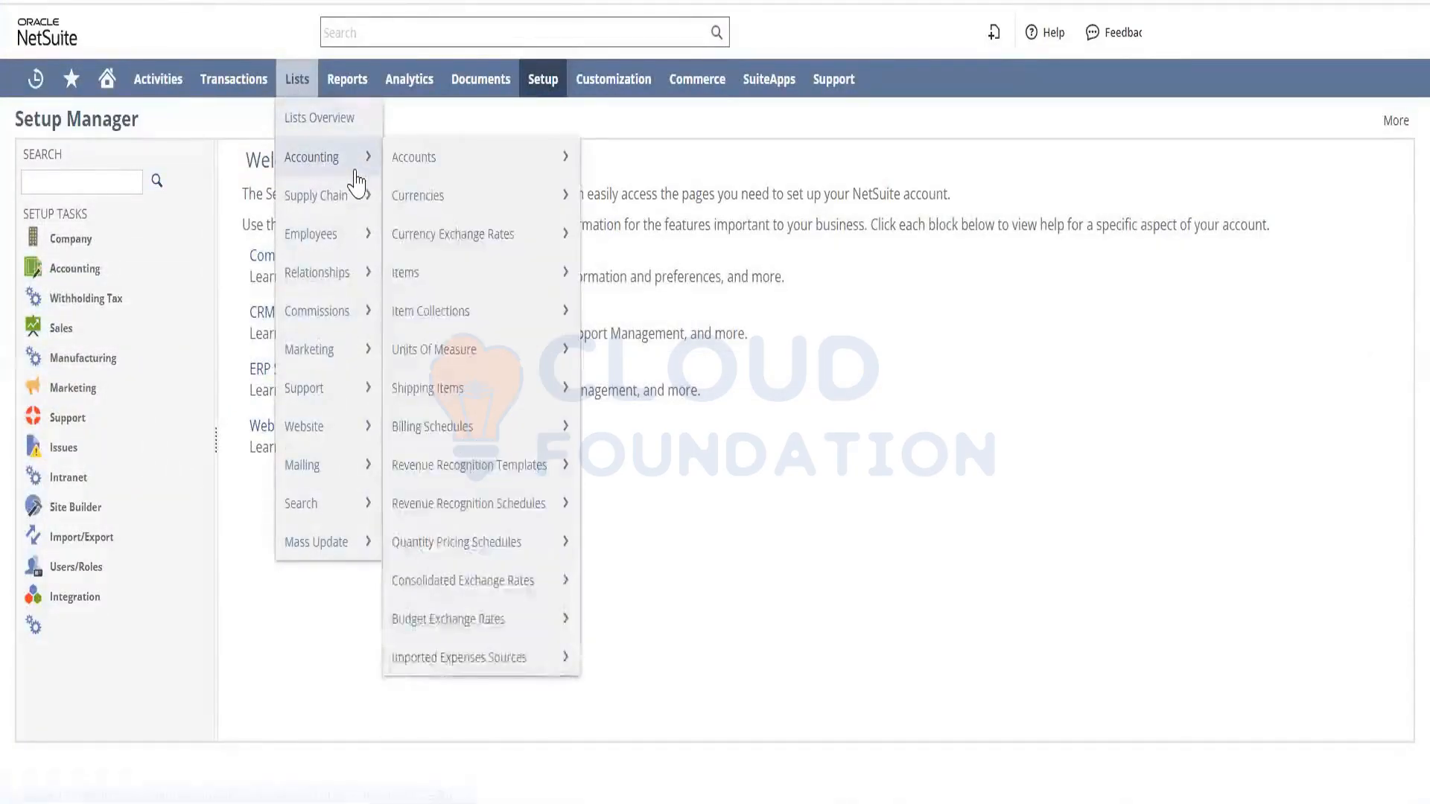
{"action": "mouse_move", "coordinate": [351, 282]}
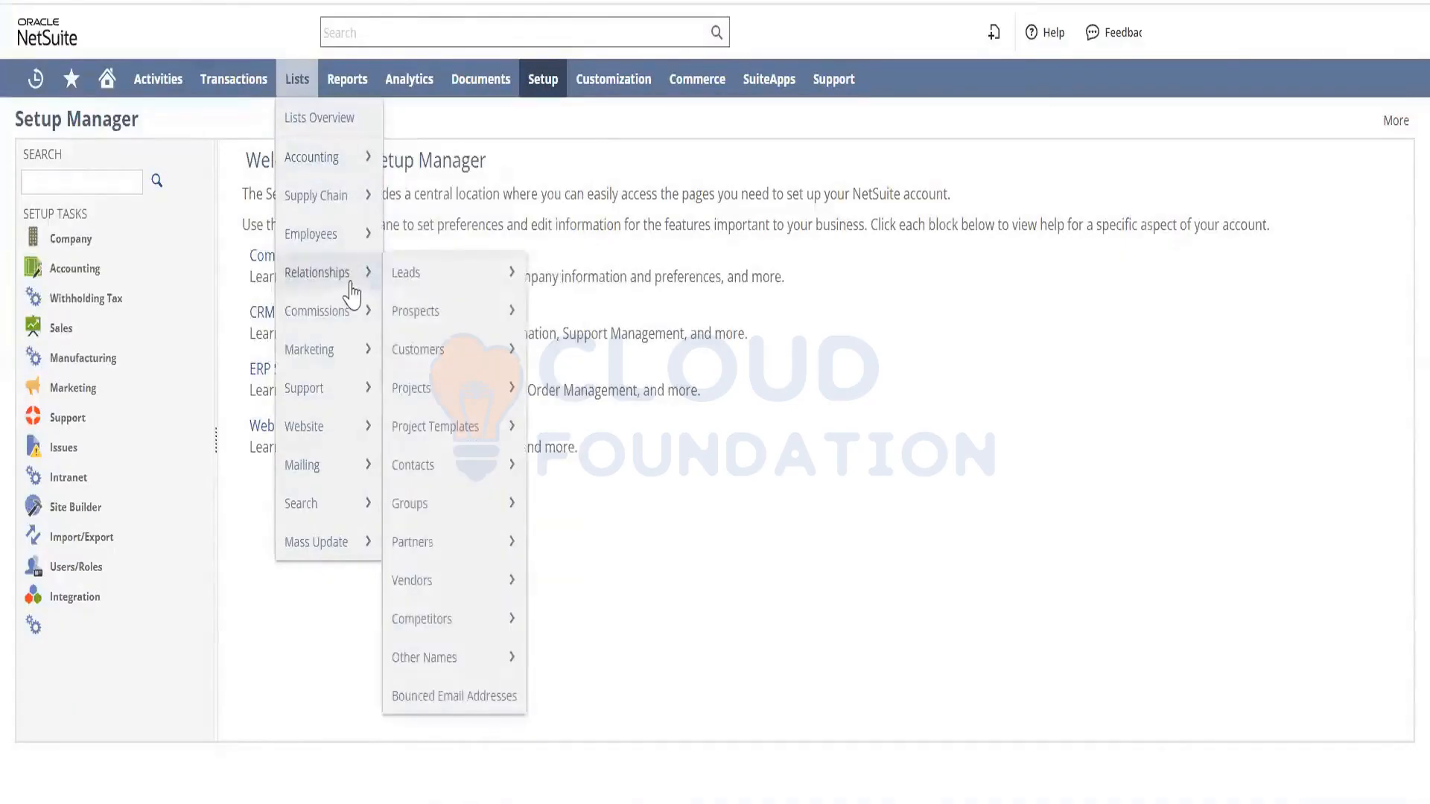
{"action": "mouse_move", "coordinate": [459, 429]}
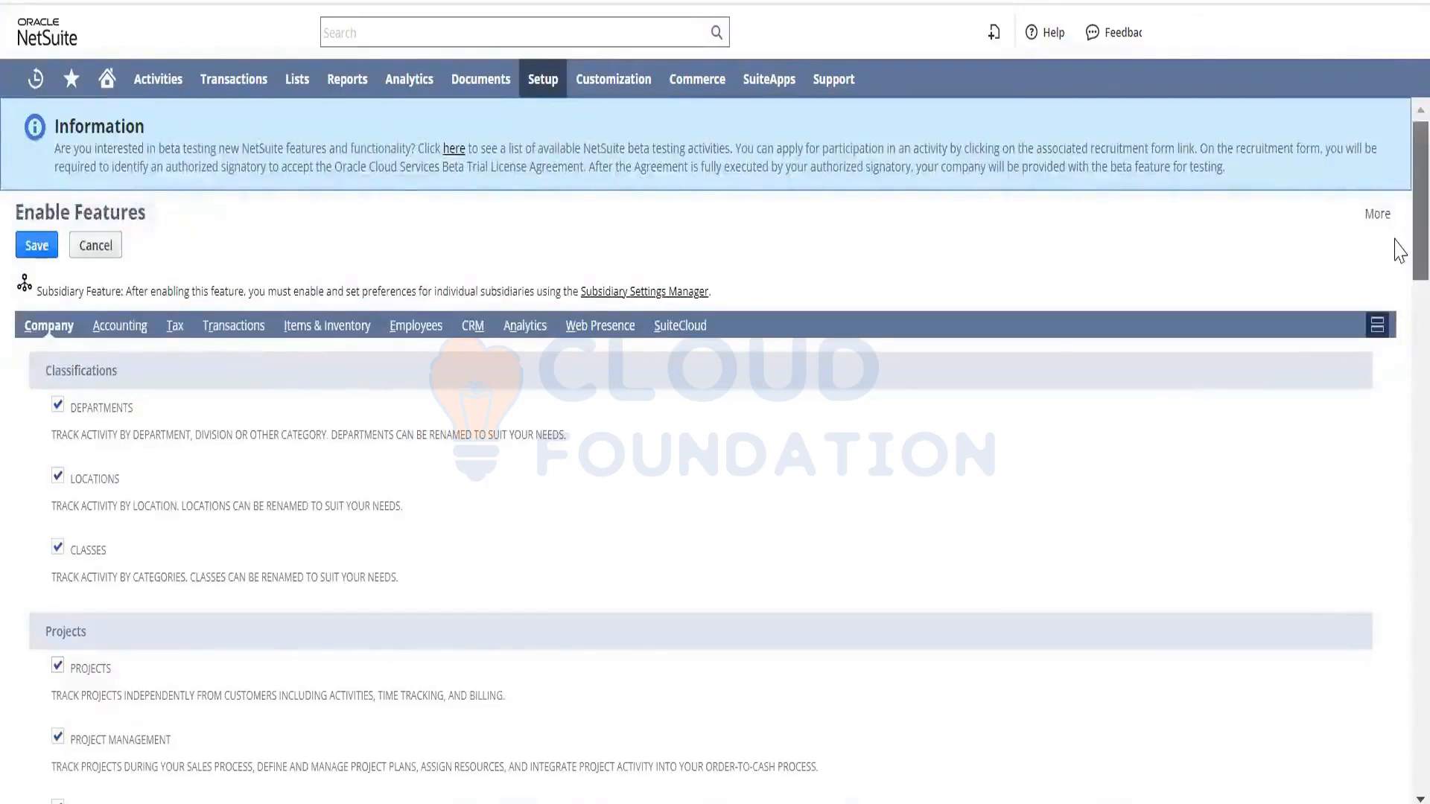
Review the Projects features and the ERP General section on the company part of the Enable Features page
{"action": "scroll", "coordinate": [1399, 313], "scroll_direction": "down", "scroll_amount": 4}
{"action": "scroll", "coordinate": [1399, 321], "scroll_direction": "down", "scroll_amount": 2}
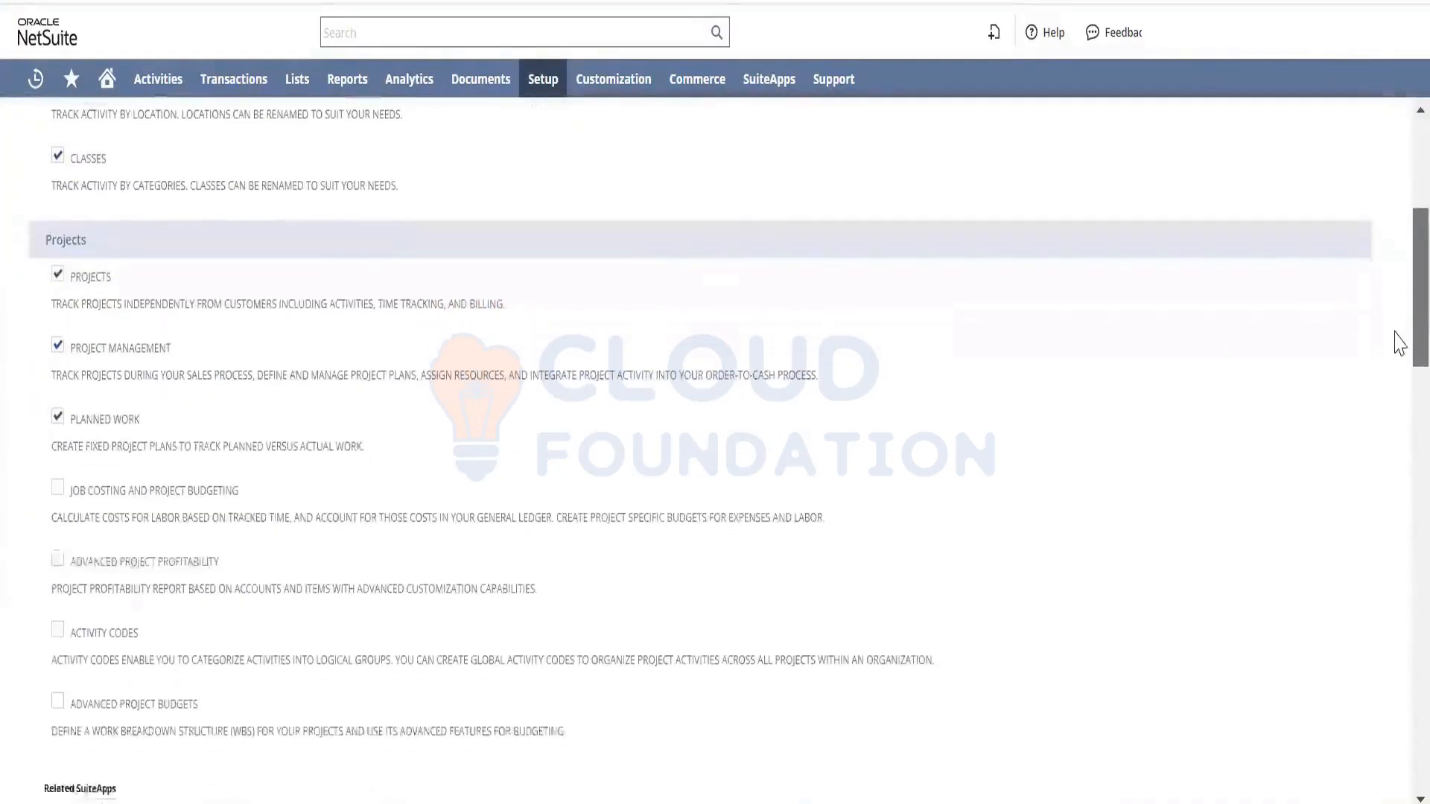
{"action": "scroll", "coordinate": [1397, 351], "scroll_direction": "down", "scroll_amount": 2}
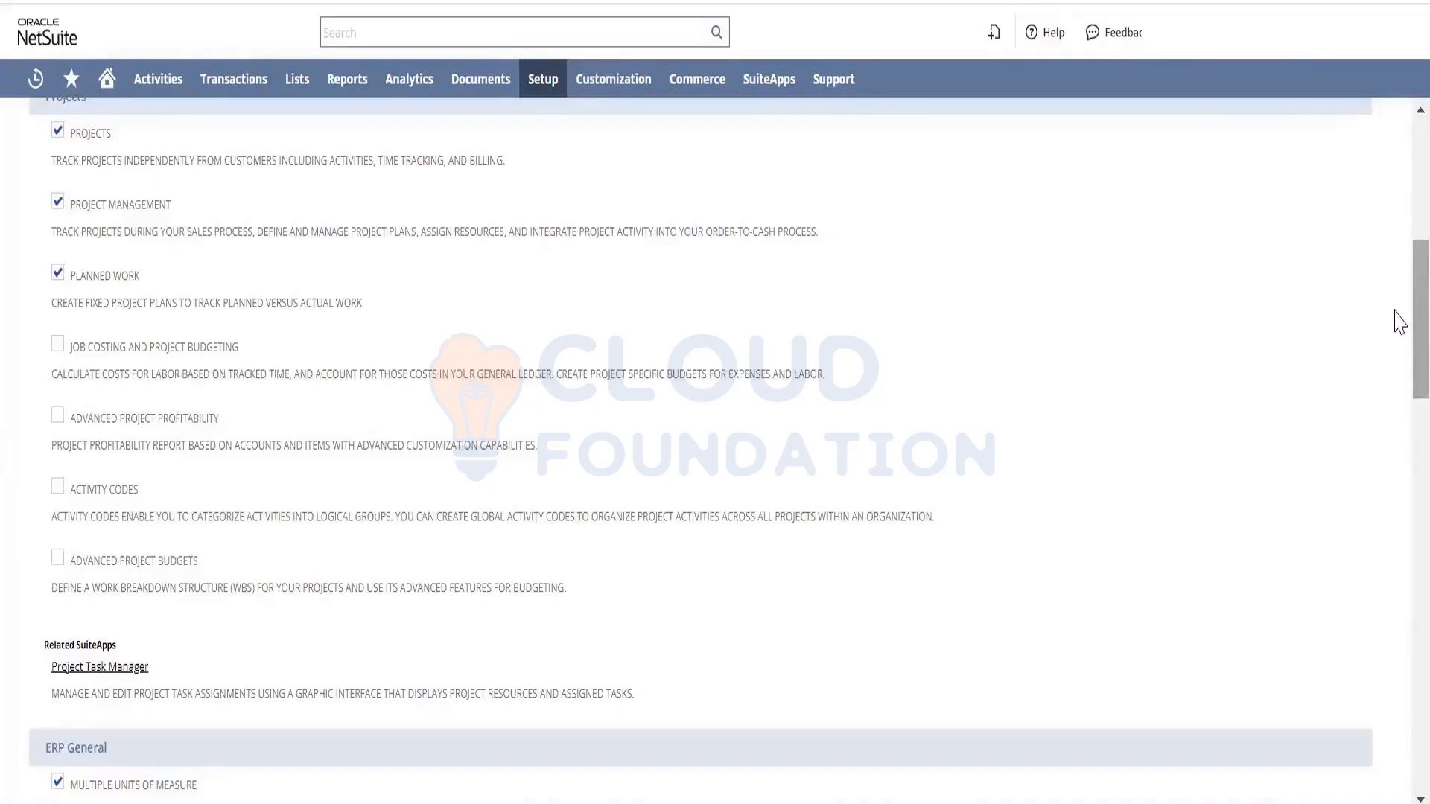
{"action": "left_click_drag", "start_coordinate": [1395, 311], "coordinate": [1396, 374]}
{"action": "scroll", "coordinate": [1397, 385], "scroll_direction": "down", "scroll_amount": 3}
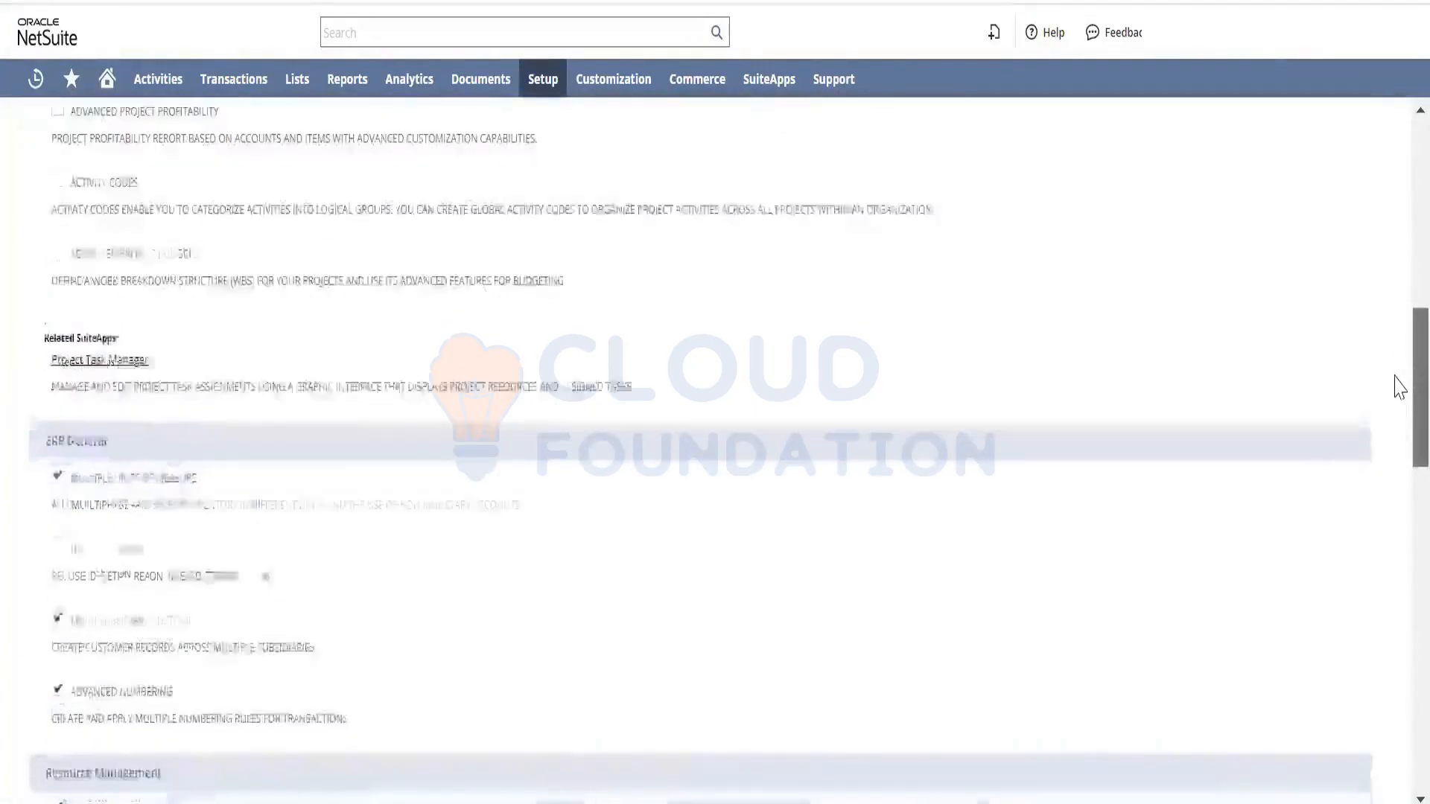
{"action": "scroll", "coordinate": [1397, 417], "scroll_direction": "down", "scroll_amount": 2}
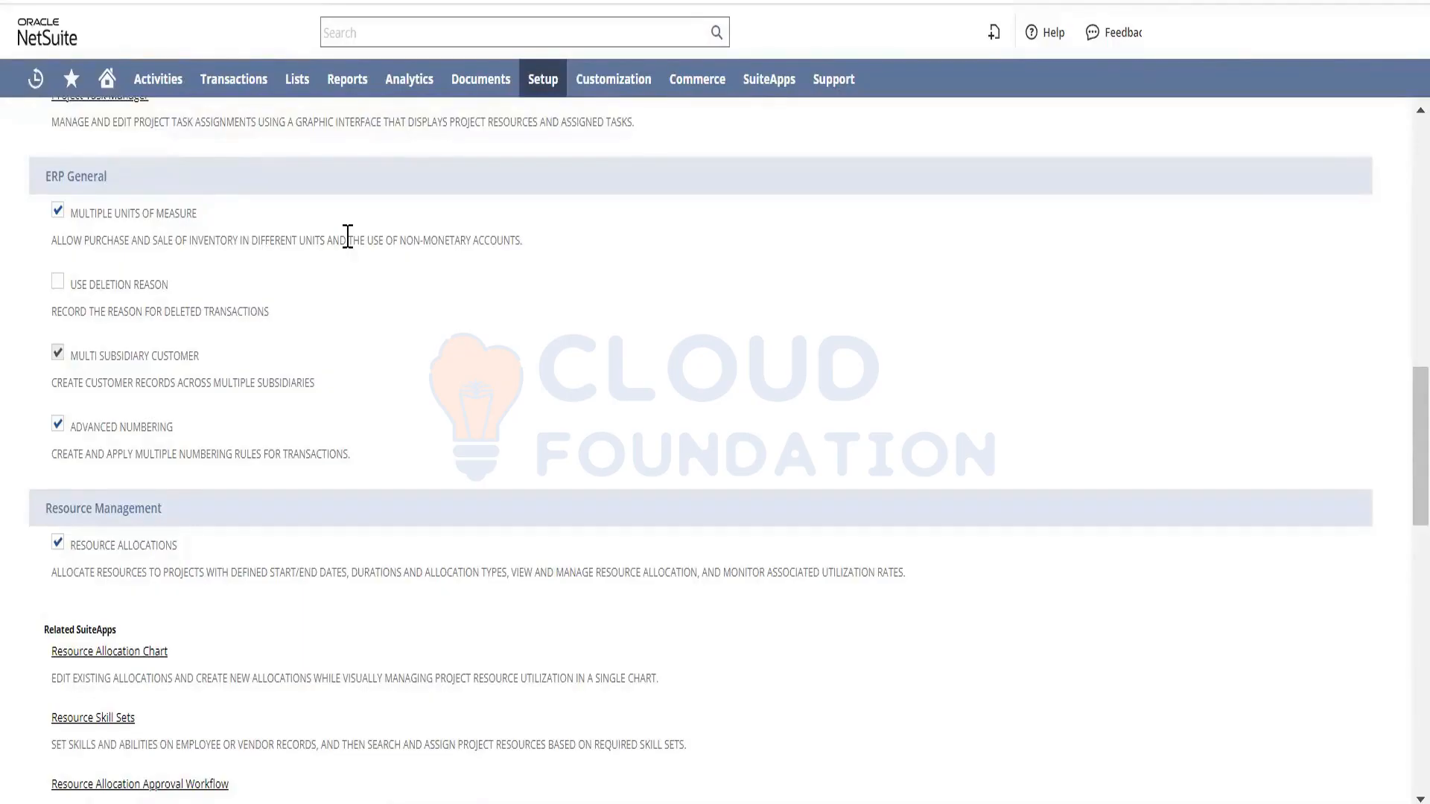
Open the Units Of Measure accounting list in a new browser tab and switch to that tab
{"action": "mouse_move", "coordinate": [309, 91]}
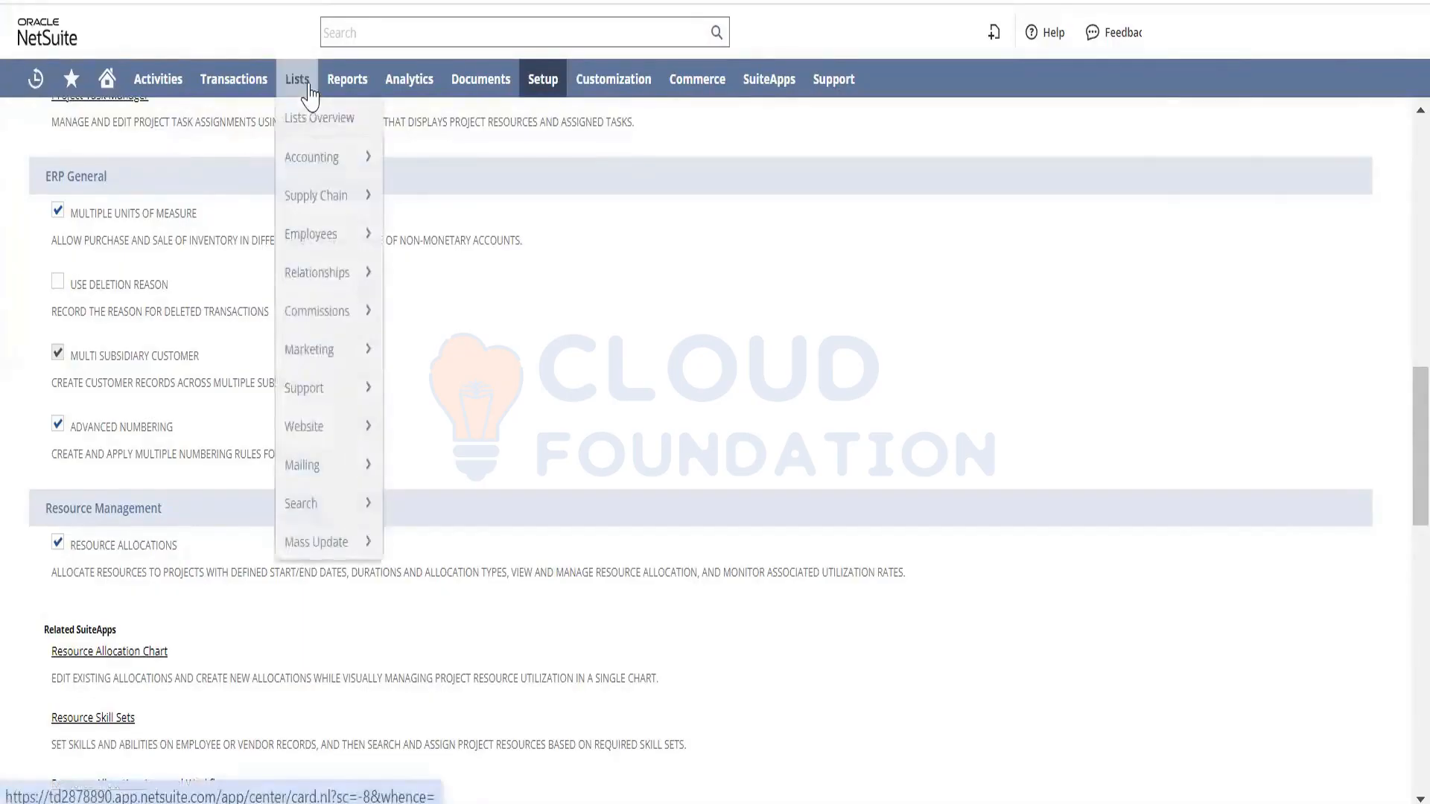
{"action": "mouse_move", "coordinate": [324, 150]}
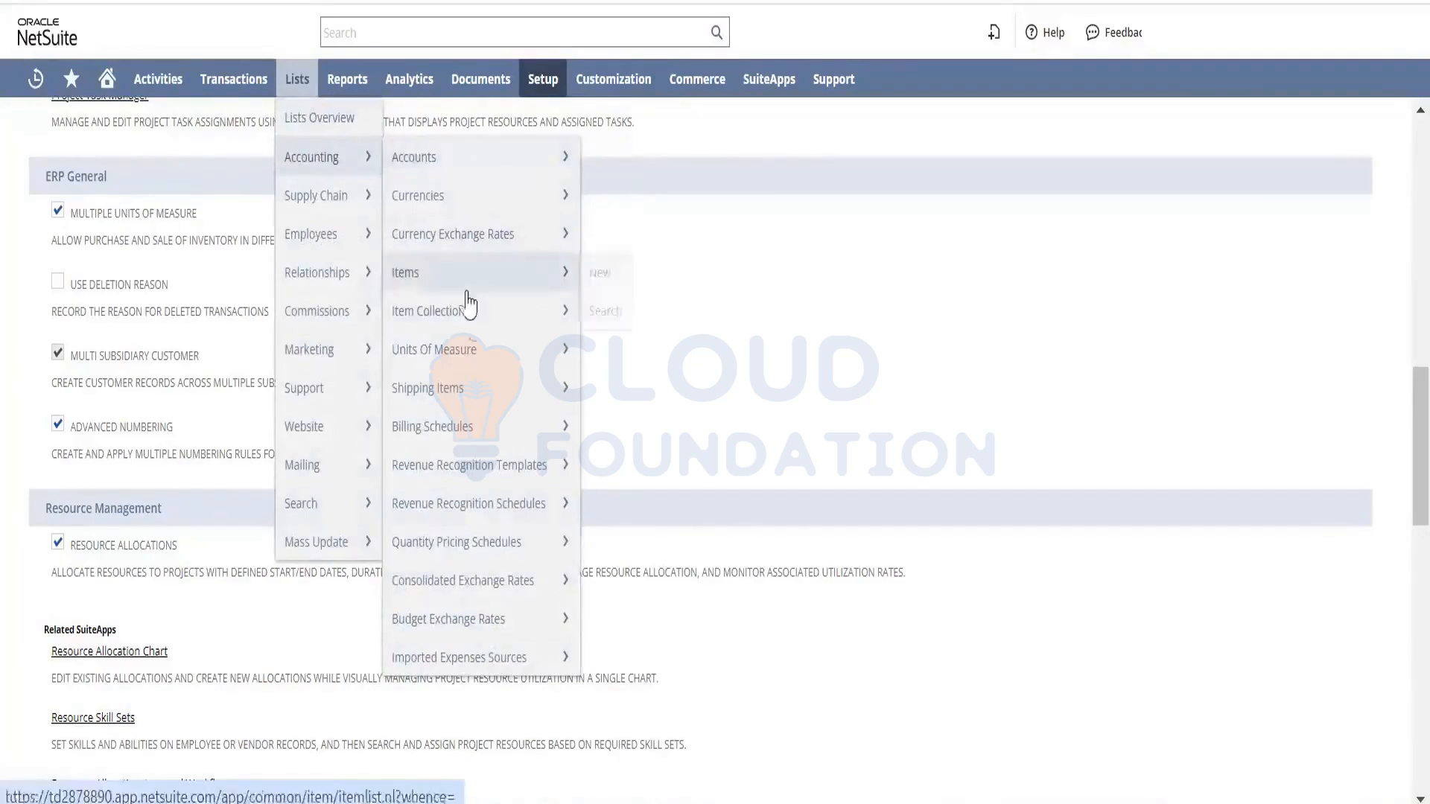
{"action": "mouse_move", "coordinate": [476, 360]}
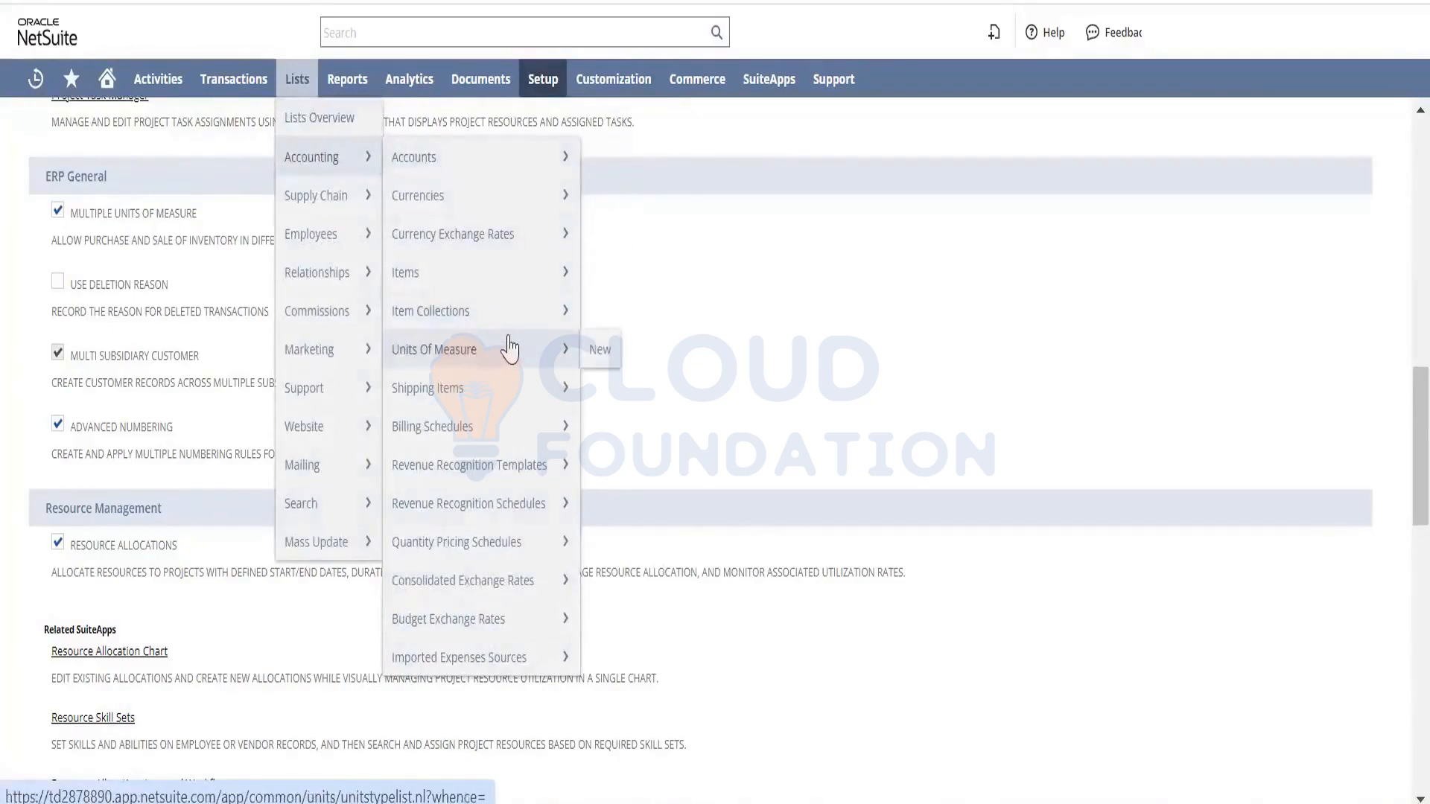
{"action": "right_click", "coordinate": [510, 344]}
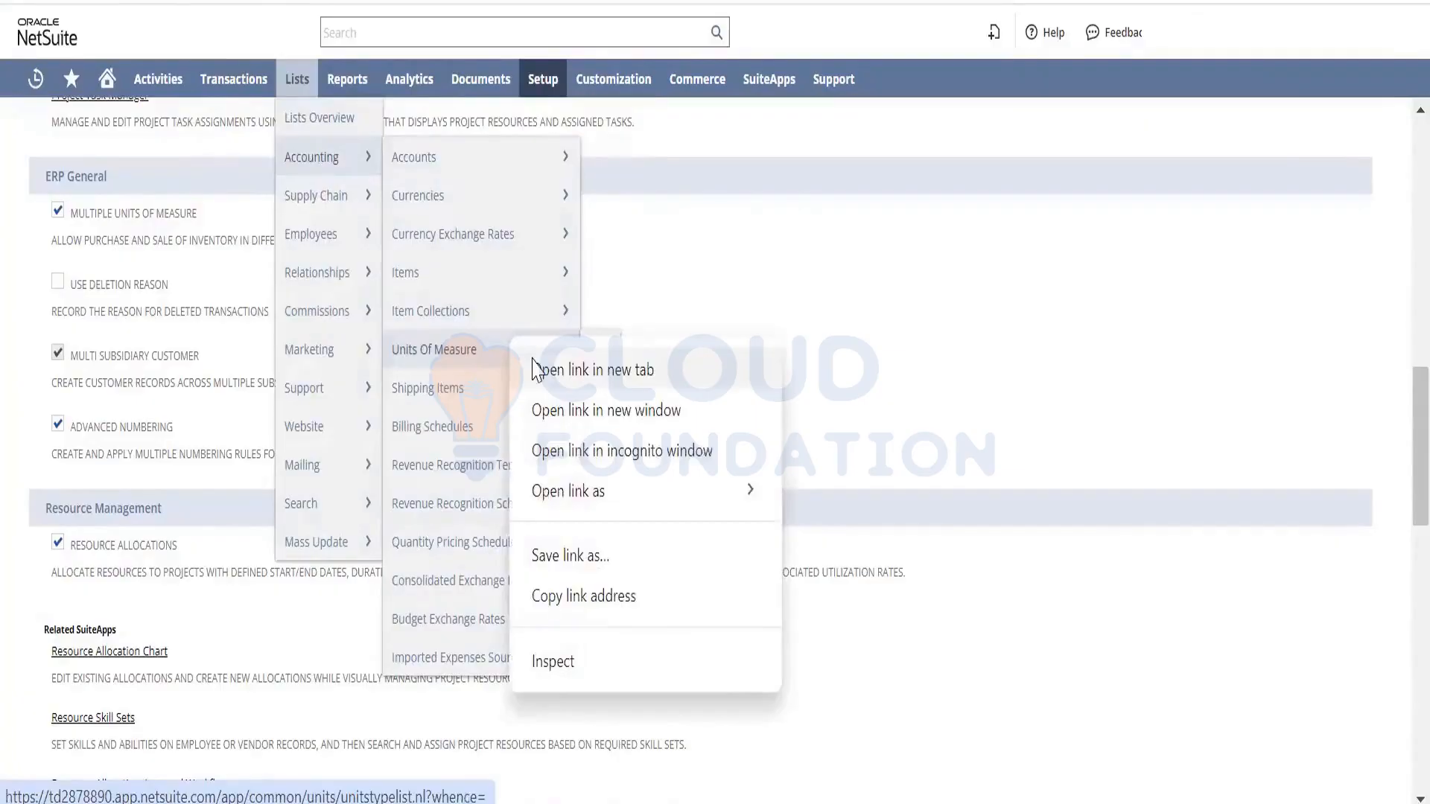
{"action": "left_click", "coordinate": [533, 368]}
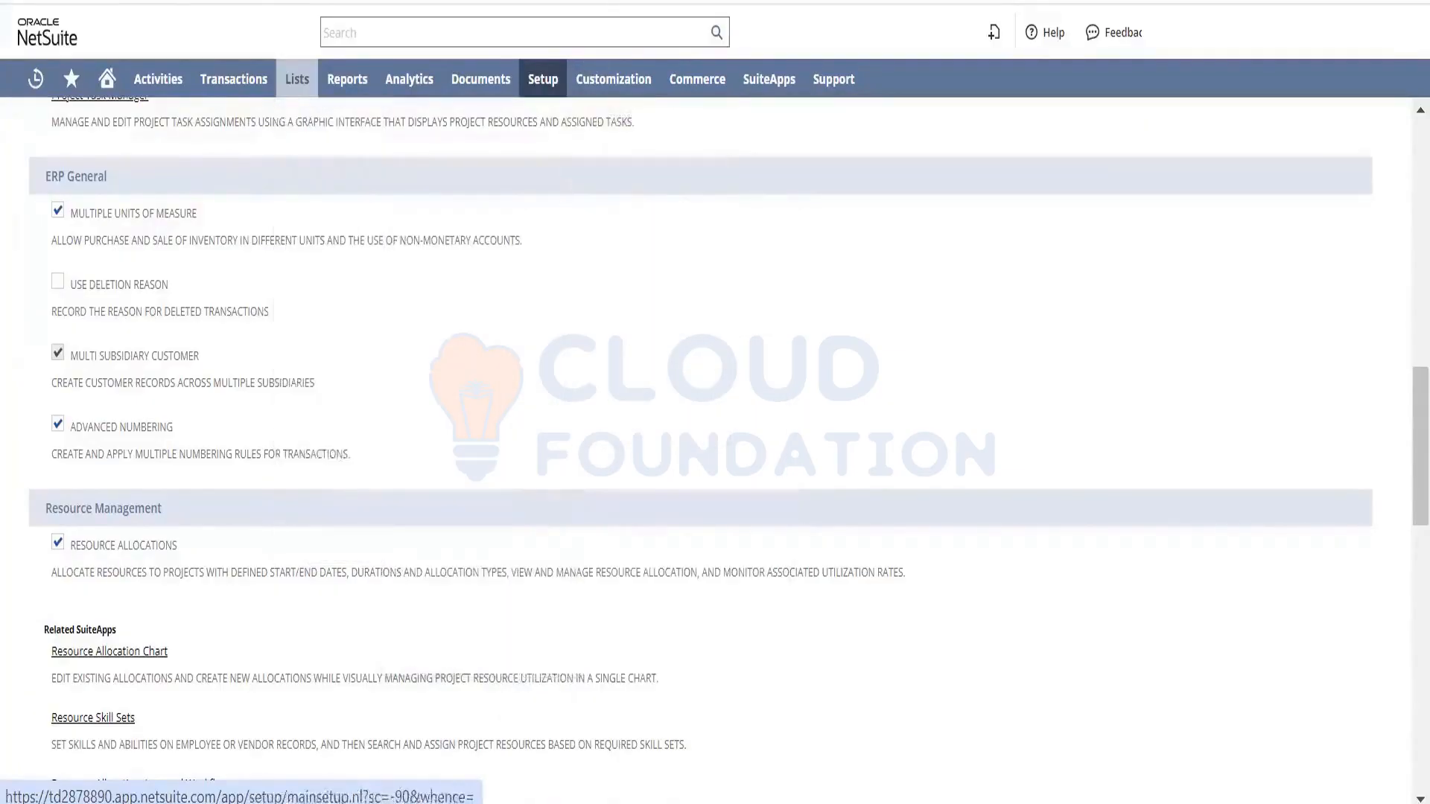
{"action": "key", "text": "ctrl+Tab"}
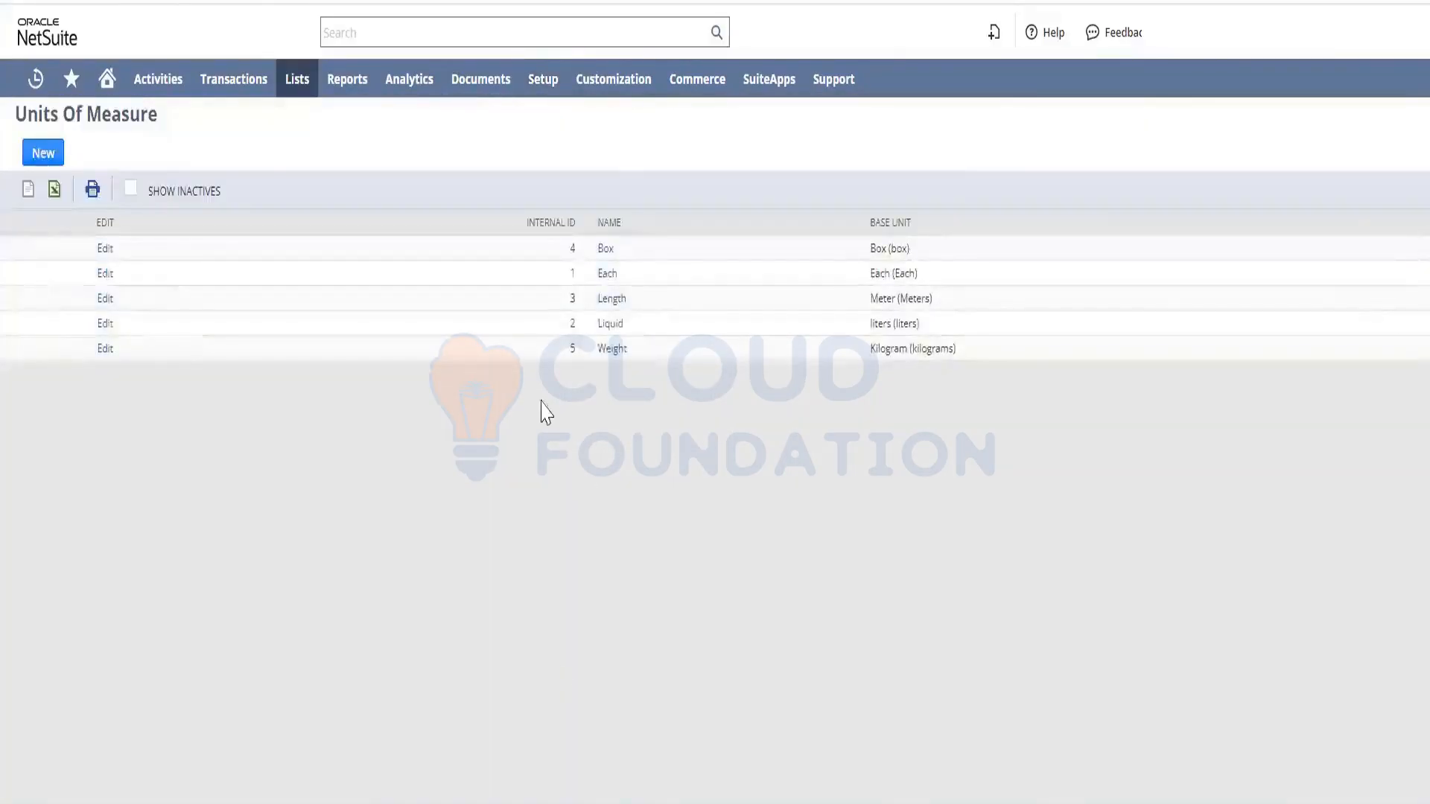
Examine the Box units type's pack units, abbreviations and conversion rates, and return to the Units Of Measure list
{"action": "left_click", "coordinate": [605, 249]}
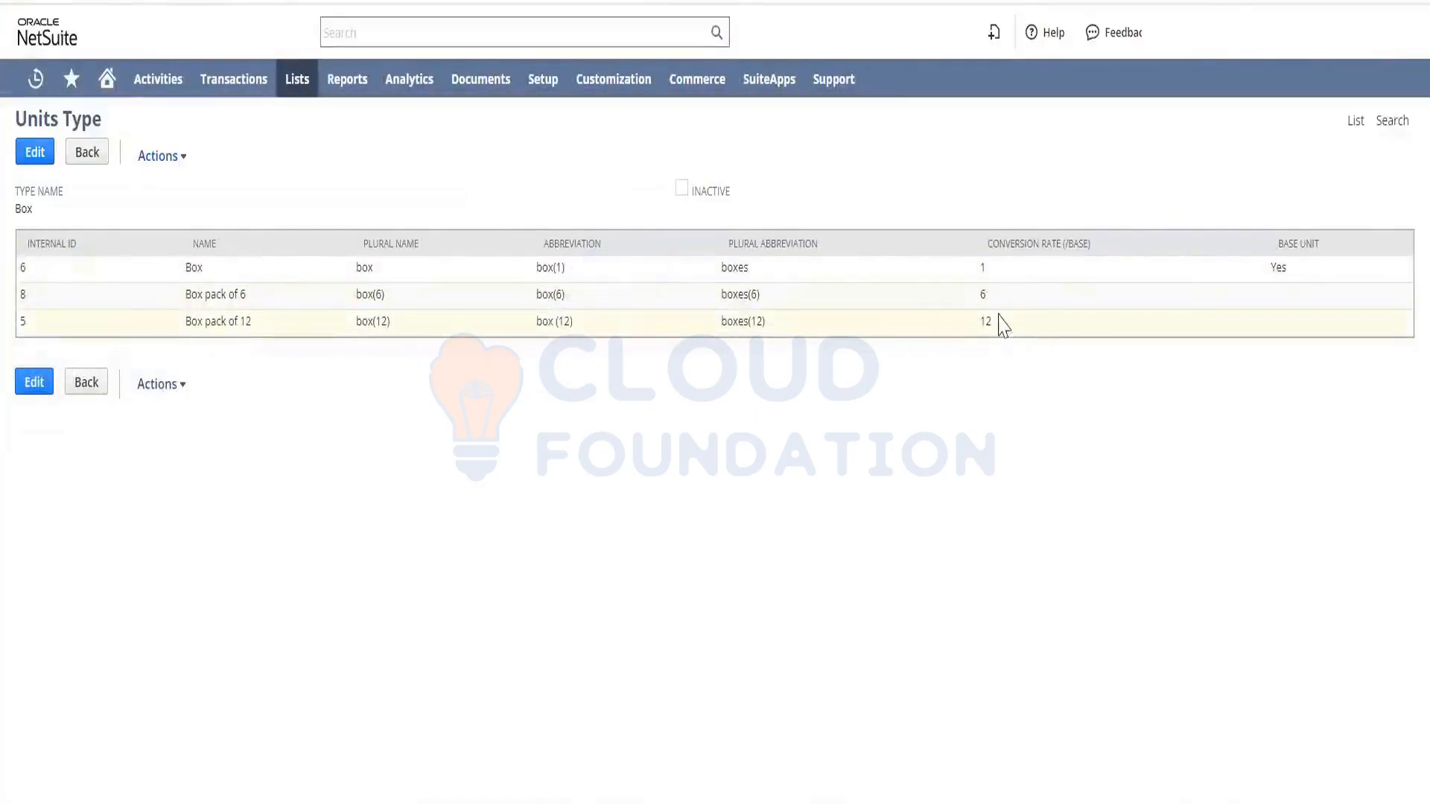
{"action": "triple_click", "coordinate": [754, 302]}
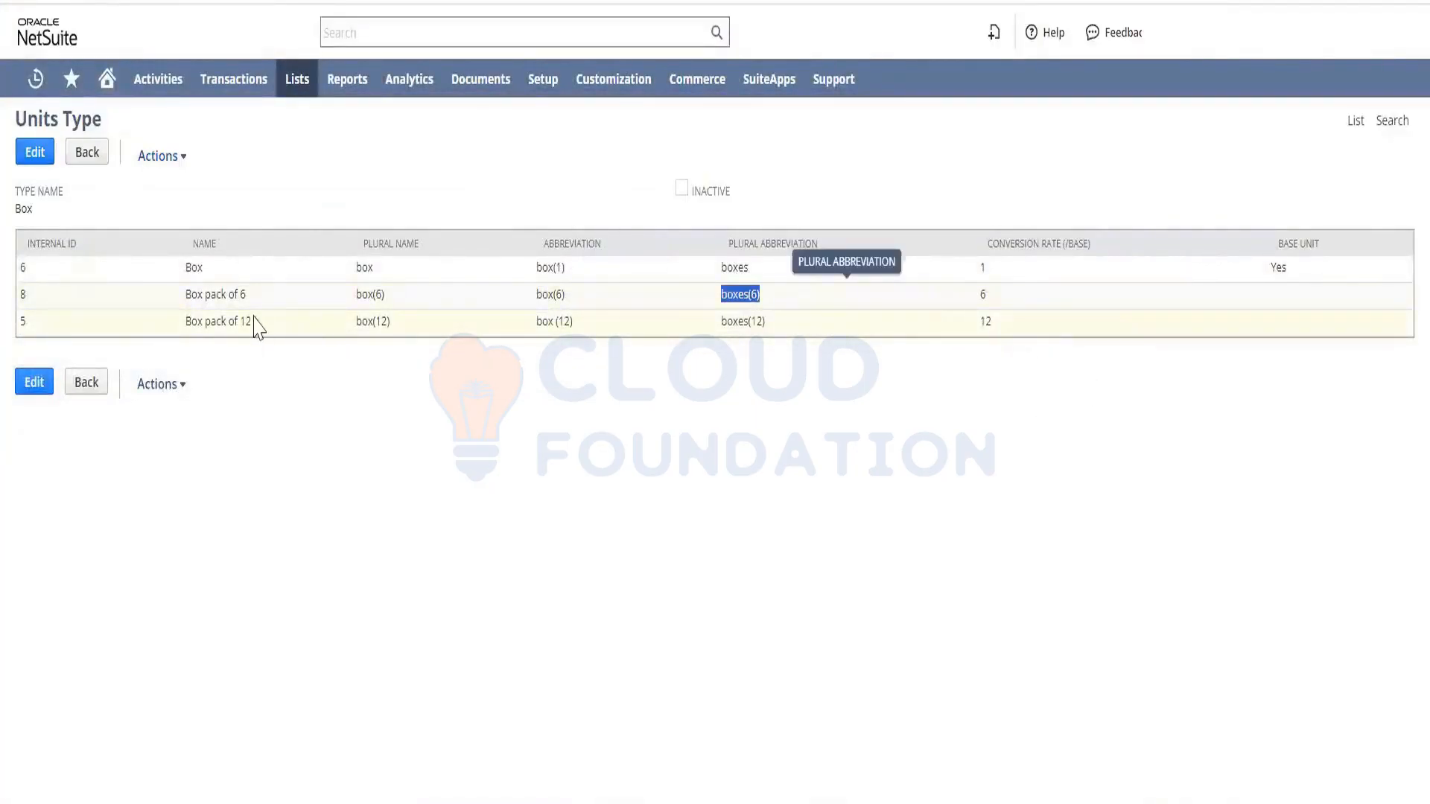
{"action": "double_click", "coordinate": [215, 295]}
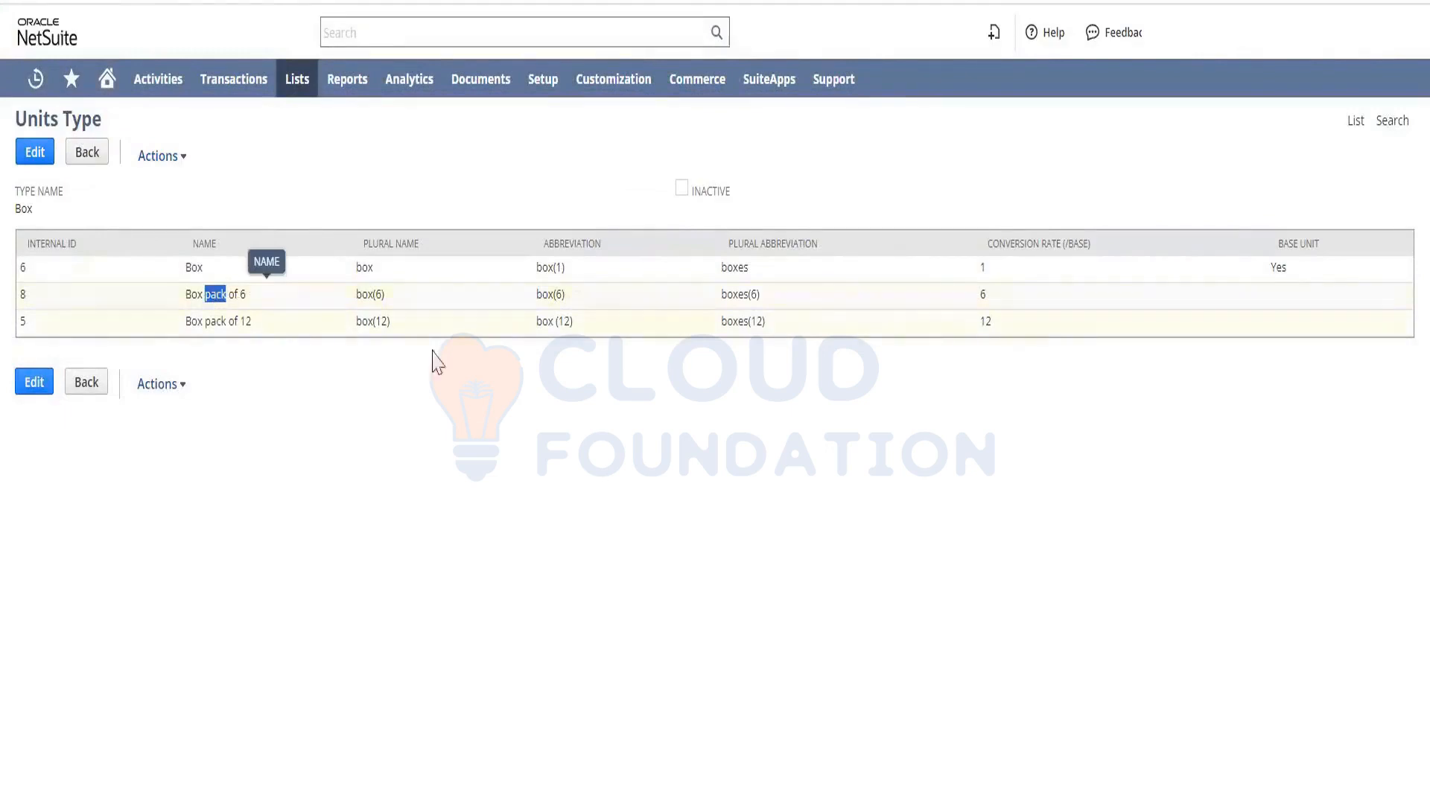
{"action": "triple_click", "coordinate": [556, 328]}
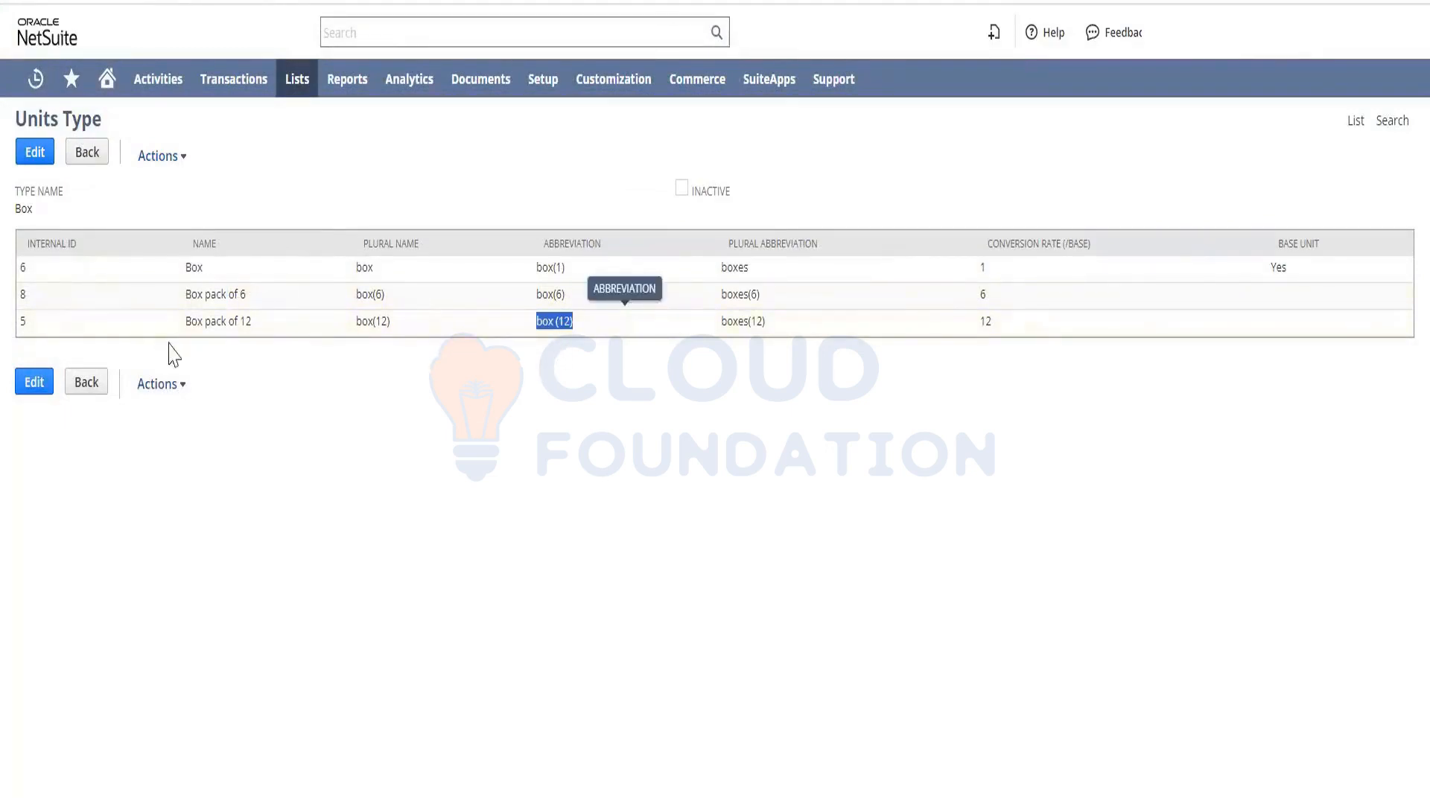
{"action": "triple_click", "coordinate": [205, 322]}
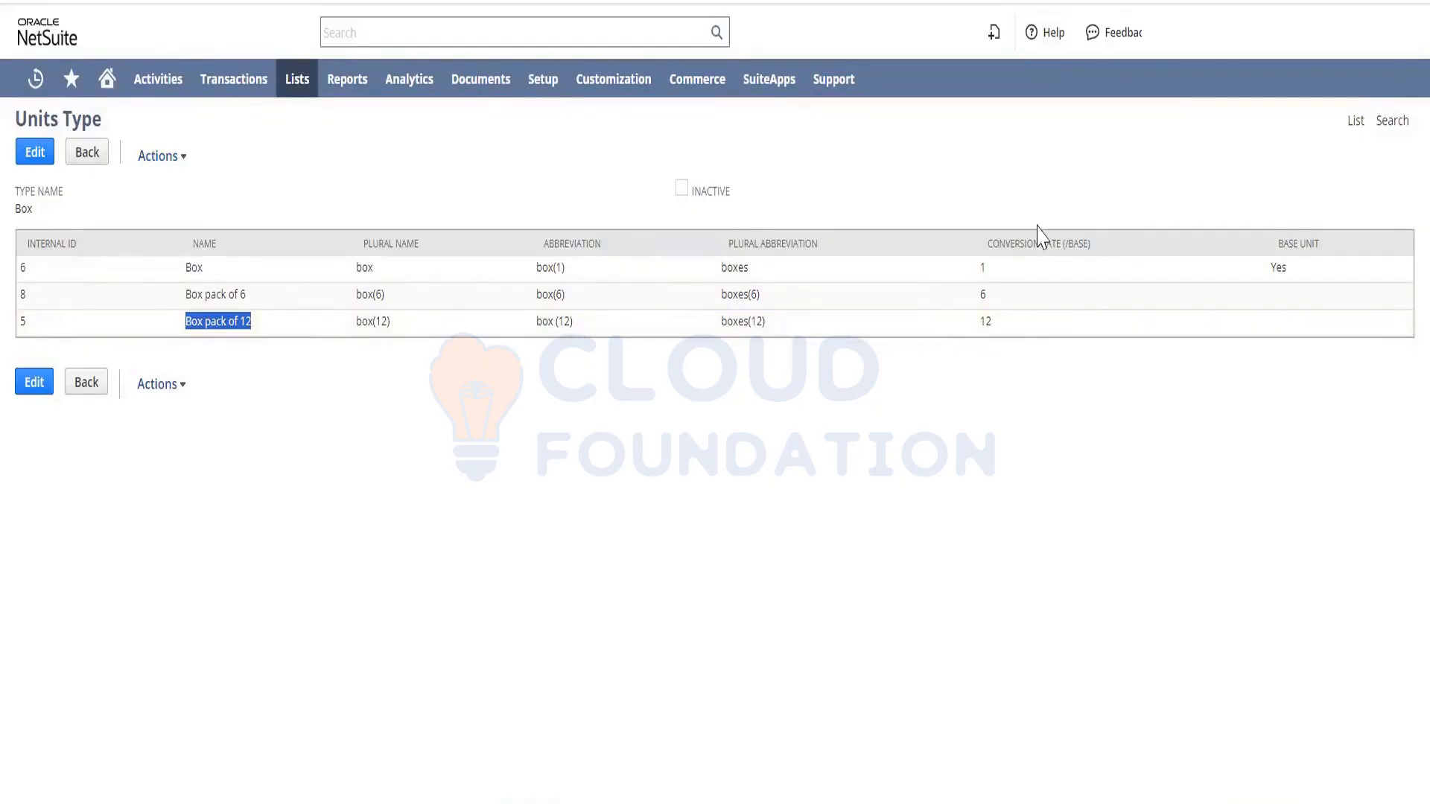
{"action": "triple_click", "coordinate": [1014, 244]}
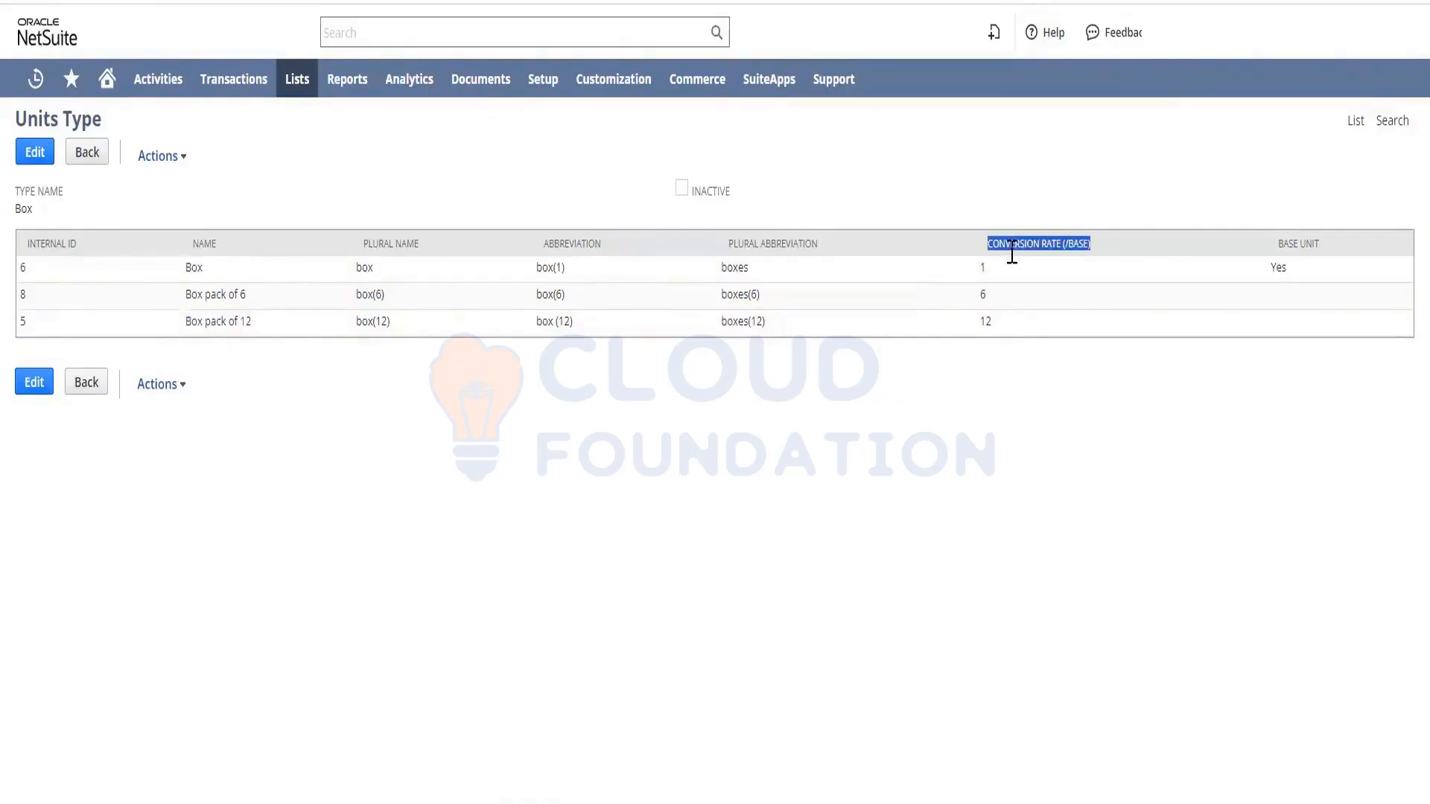
{"action": "double_click", "coordinate": [987, 320]}
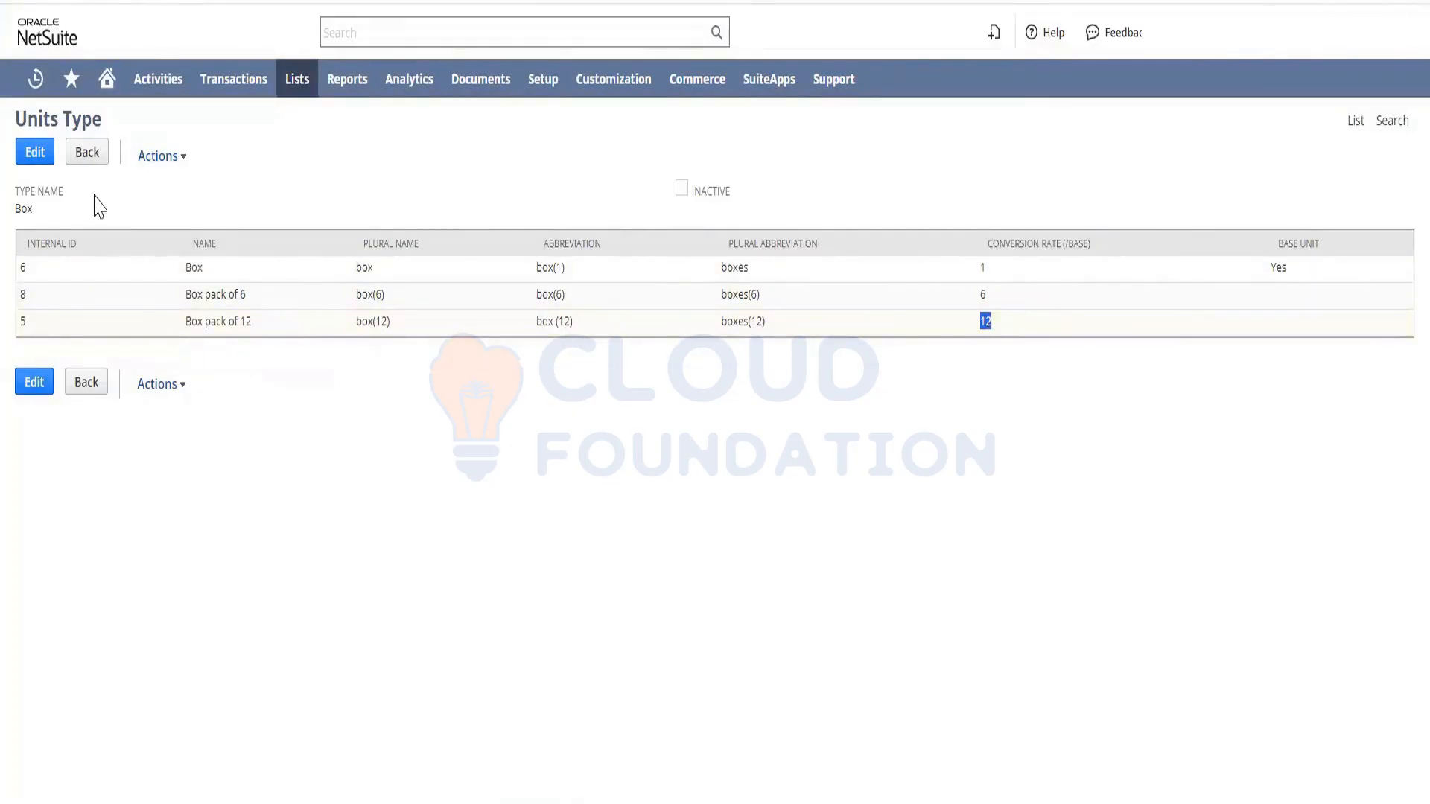
{"action": "left_click", "coordinate": [88, 163]}
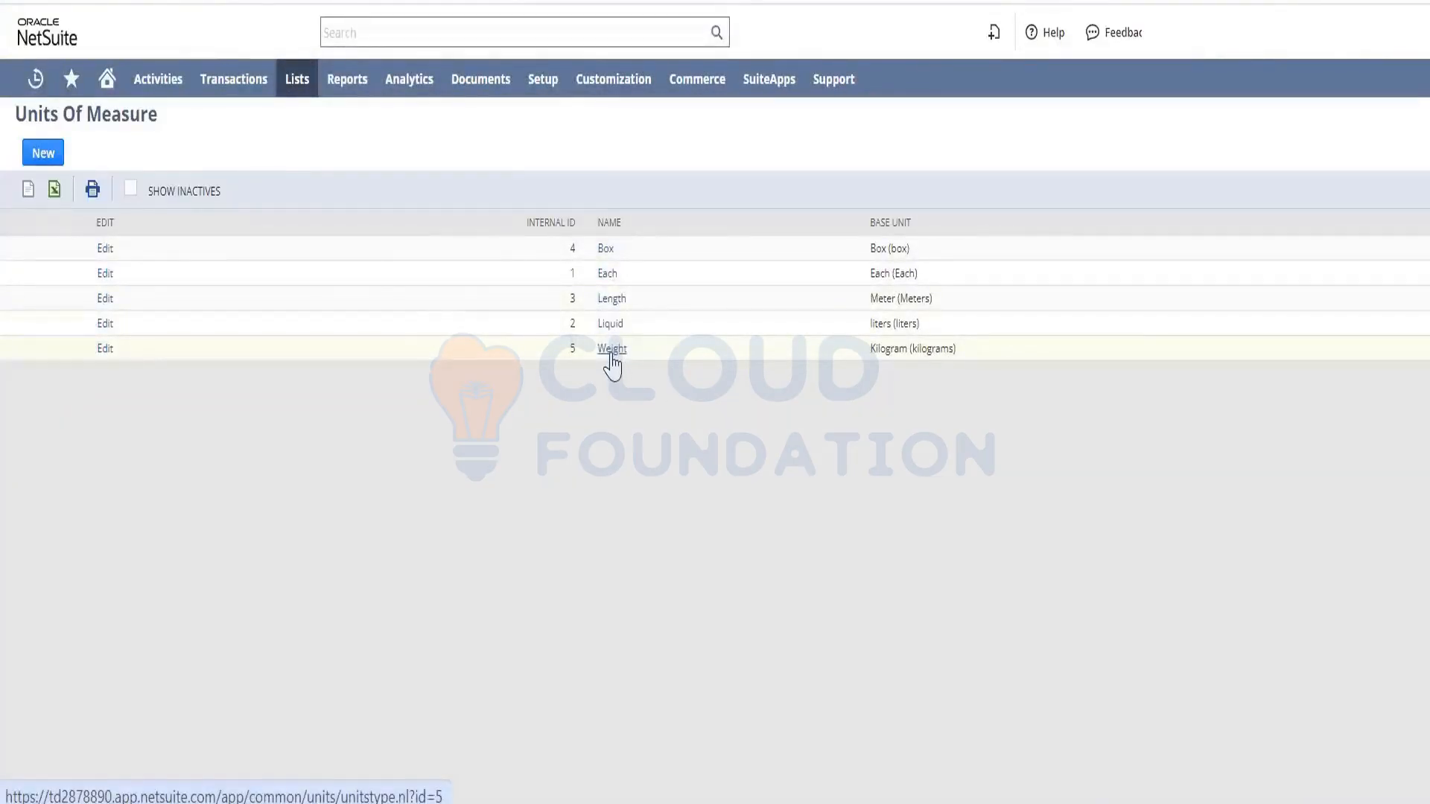
View the Weight units type, and examine the Length units type's Meter and Inch units with their conversion rates
{"action": "left_click", "coordinate": [611, 349]}
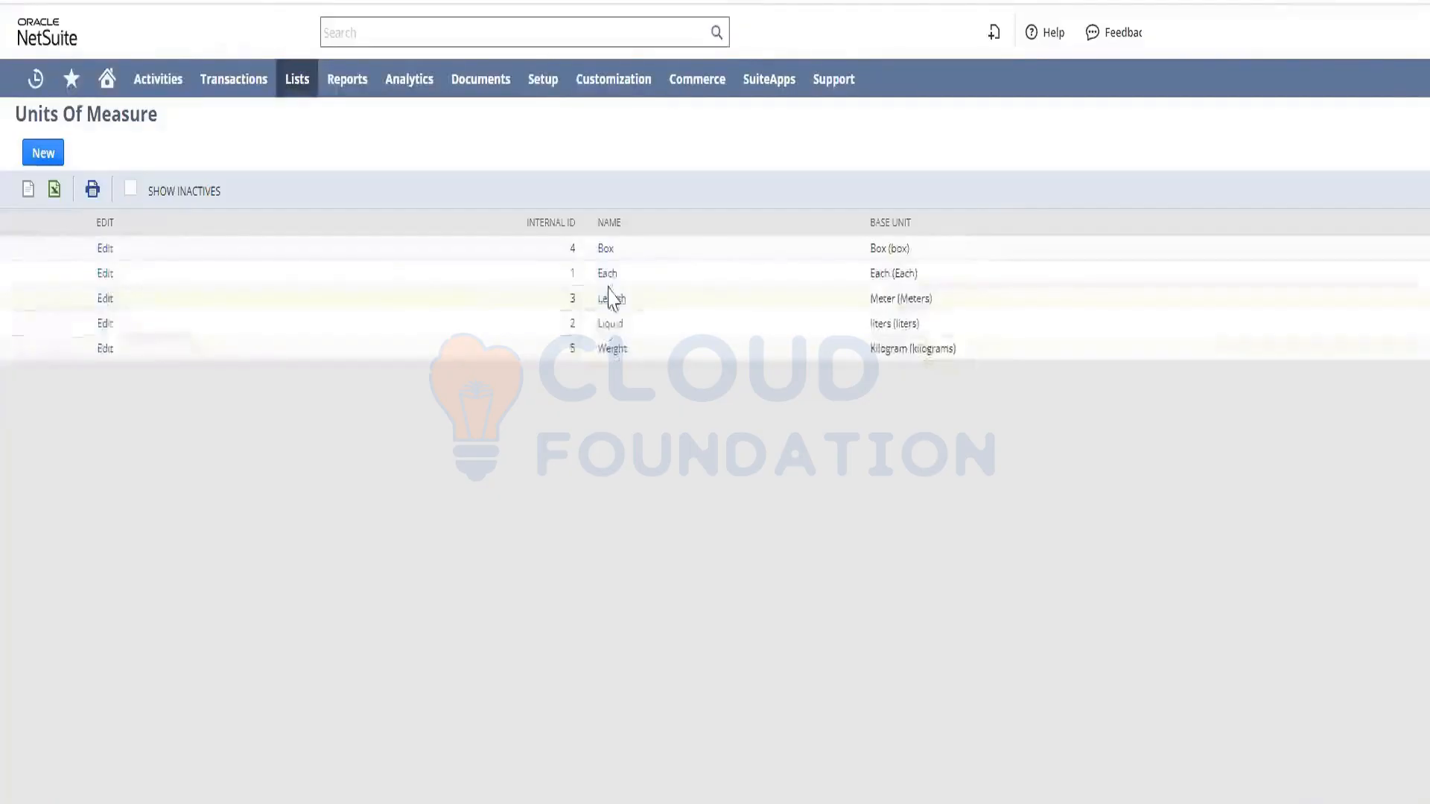
{"action": "left_click", "coordinate": [613, 305]}
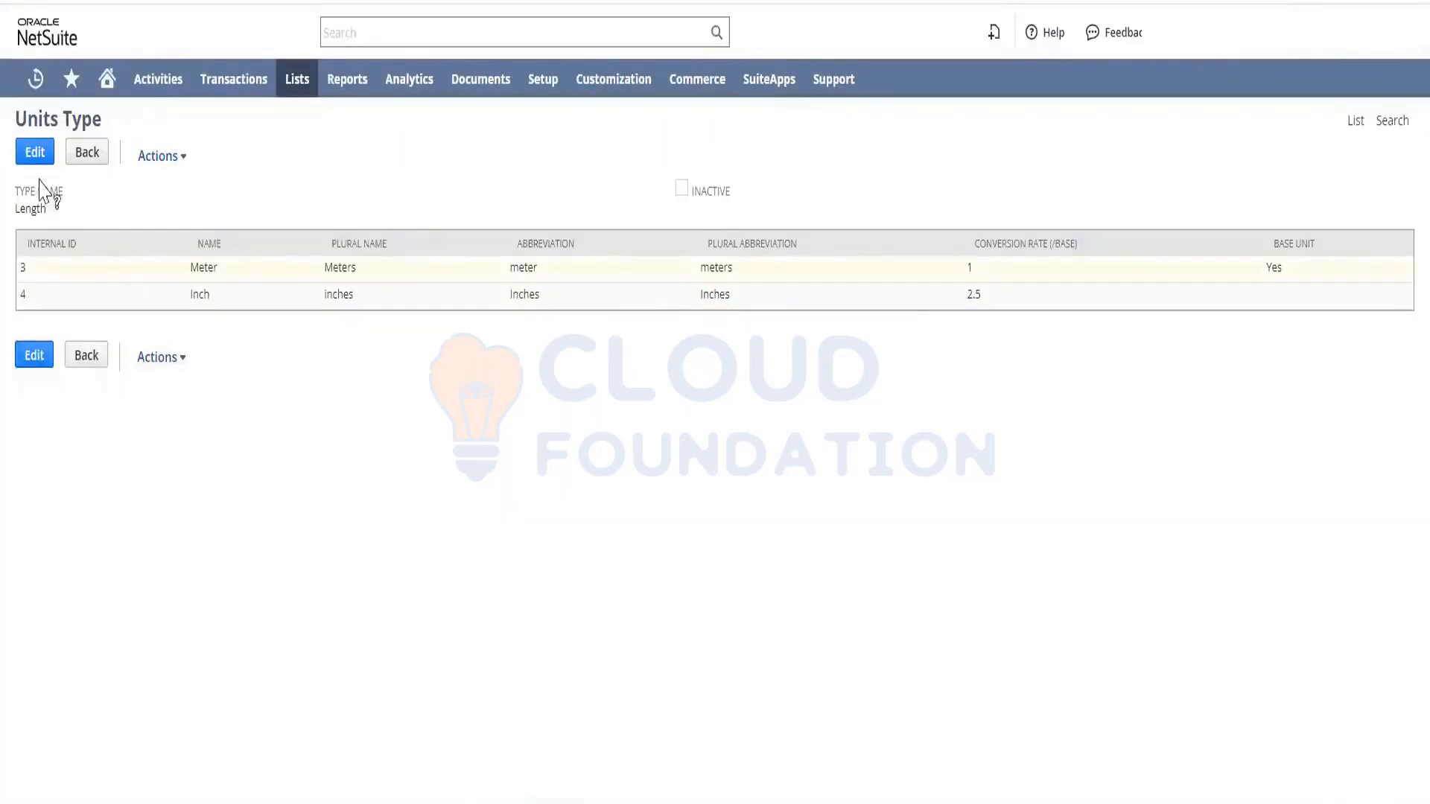
{"action": "double_click", "coordinate": [30, 209]}
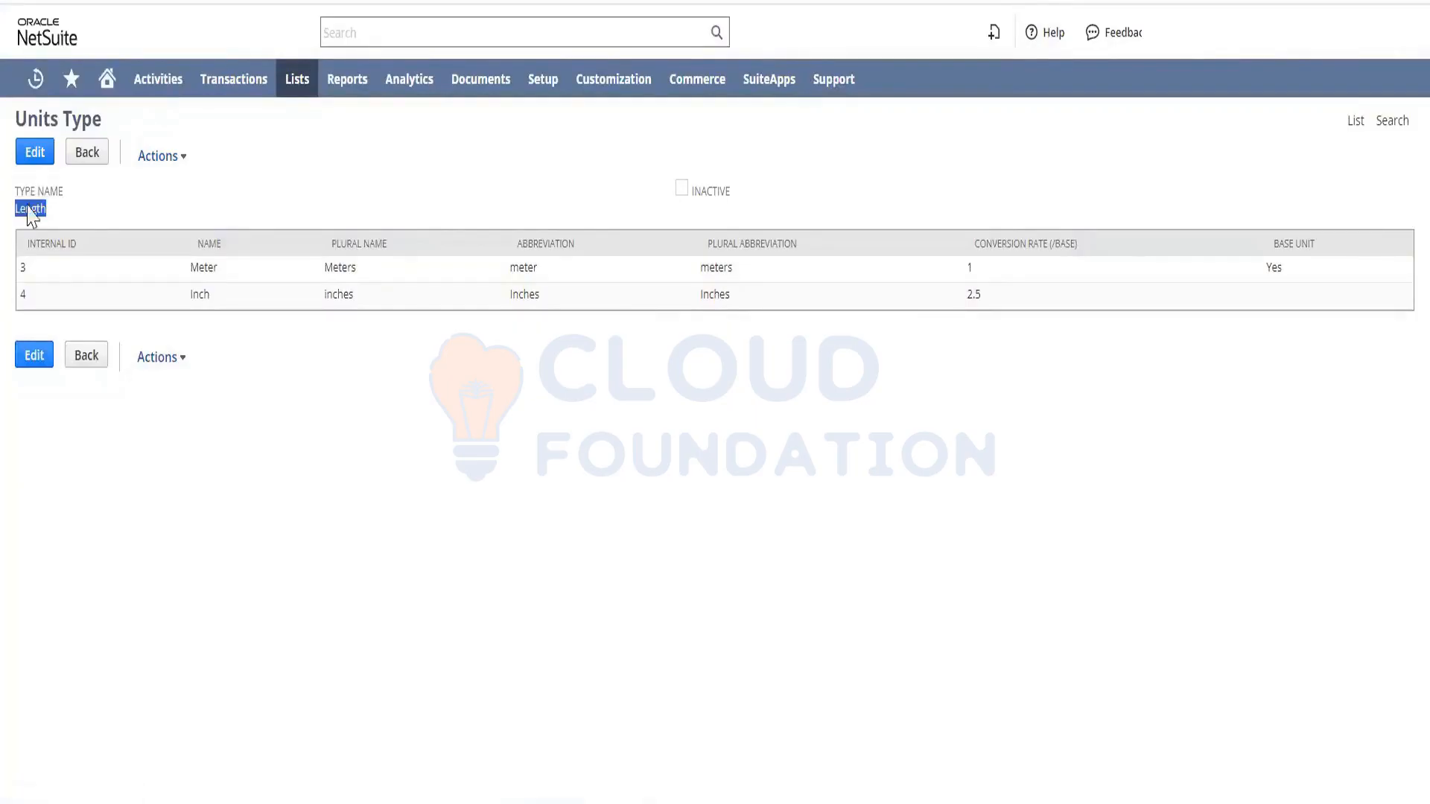
{"action": "left_click", "coordinate": [217, 270]}
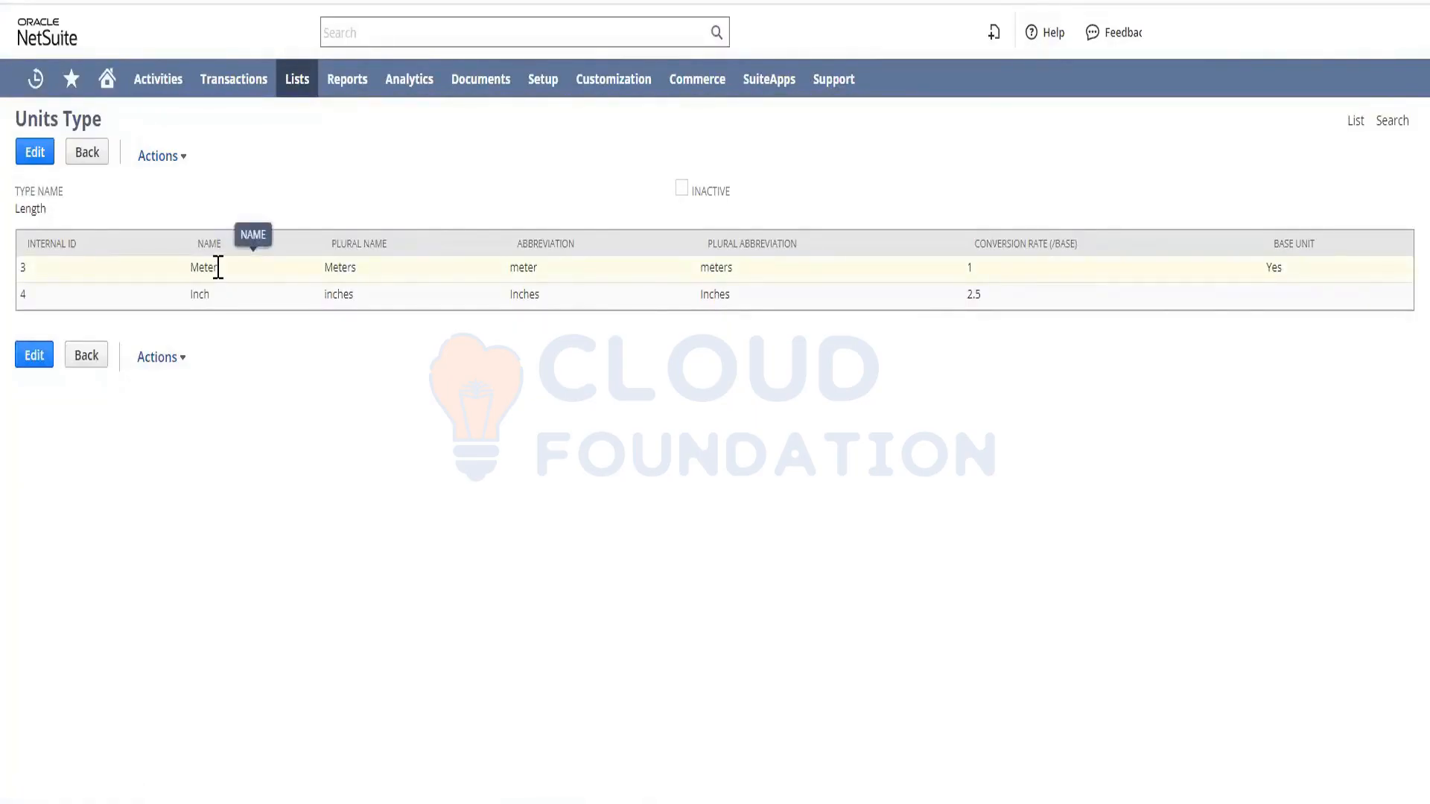
{"action": "double_click", "coordinate": [972, 267]}
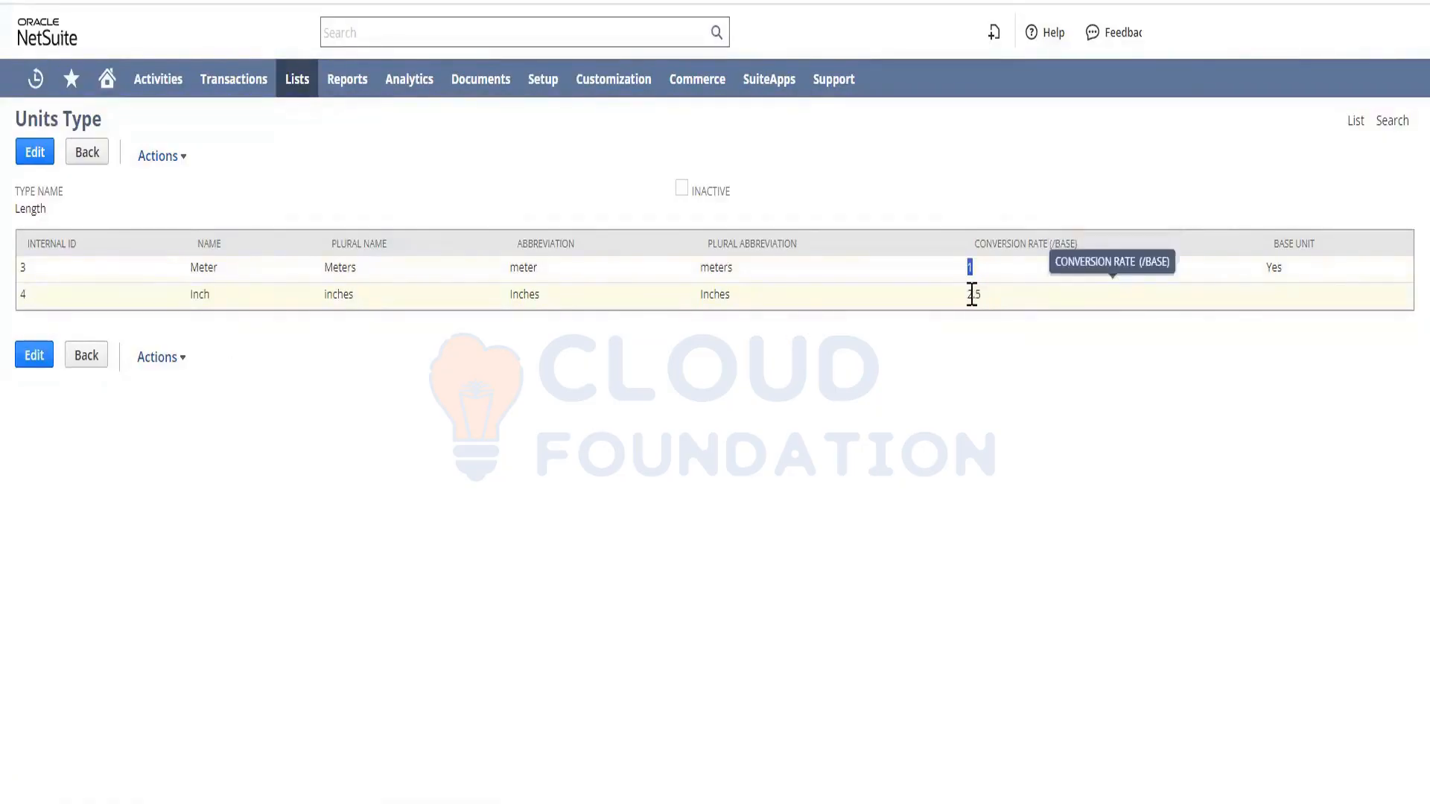
{"action": "double_click", "coordinate": [972, 294]}
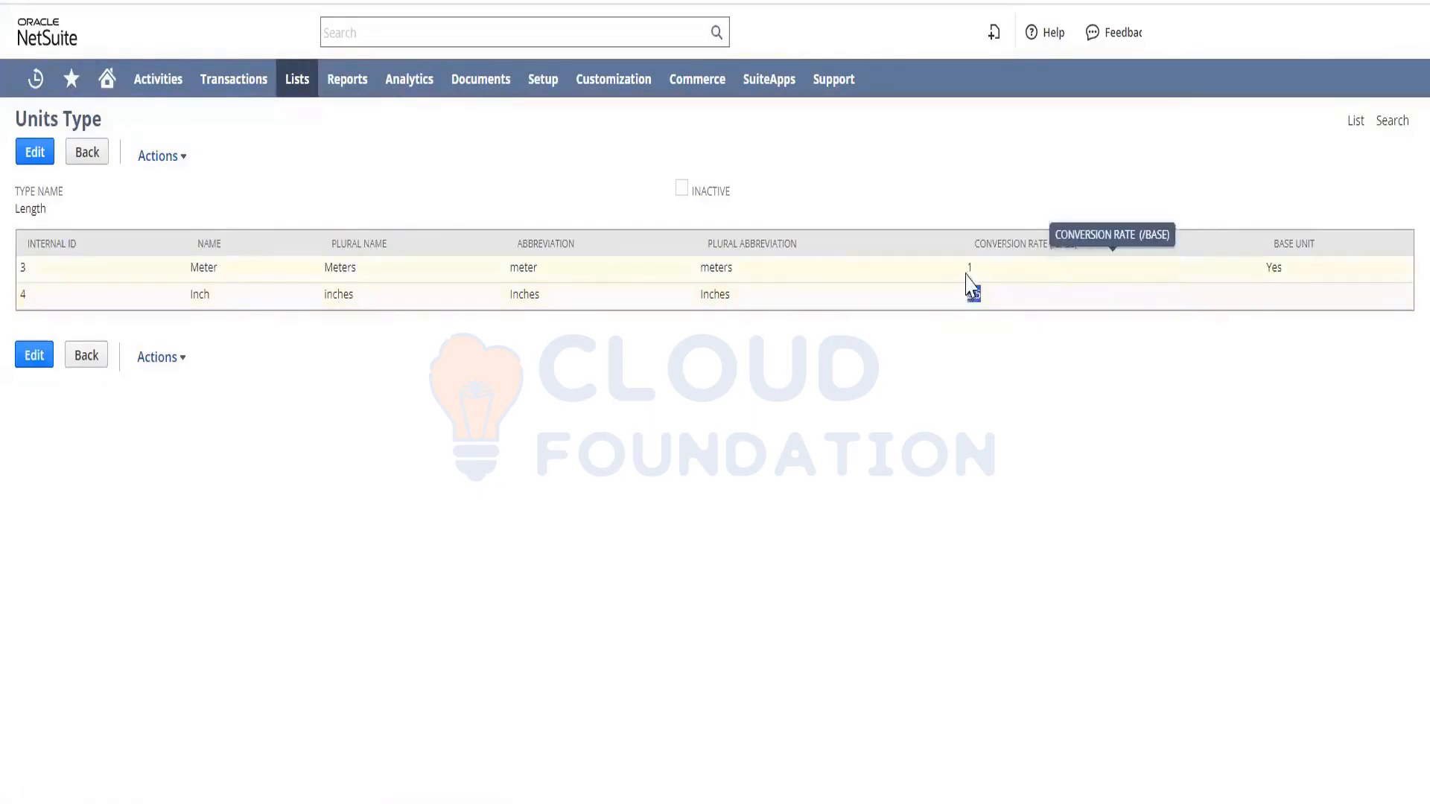
{"action": "double_click", "coordinate": [969, 268]}
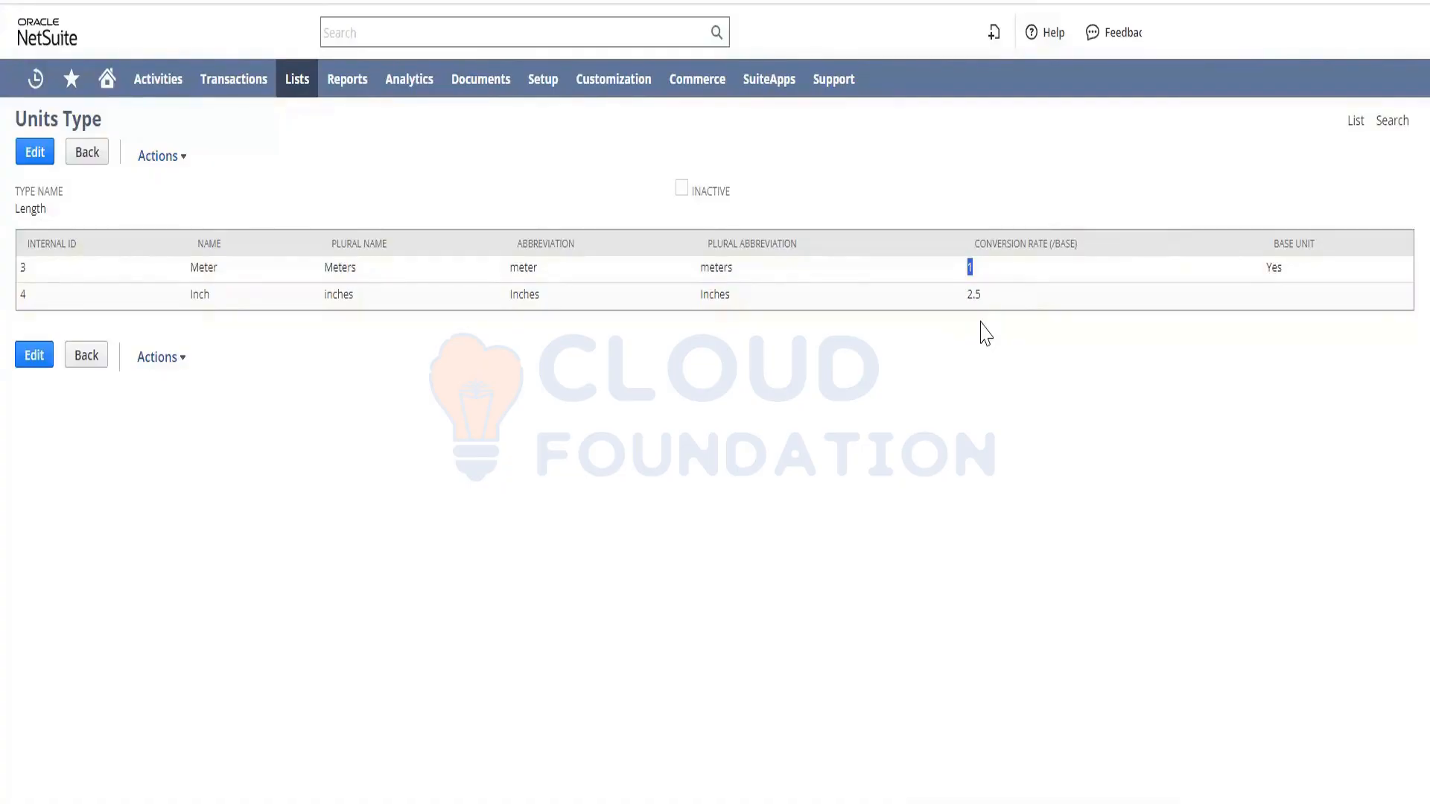
{"action": "double_click", "coordinate": [341, 298]}
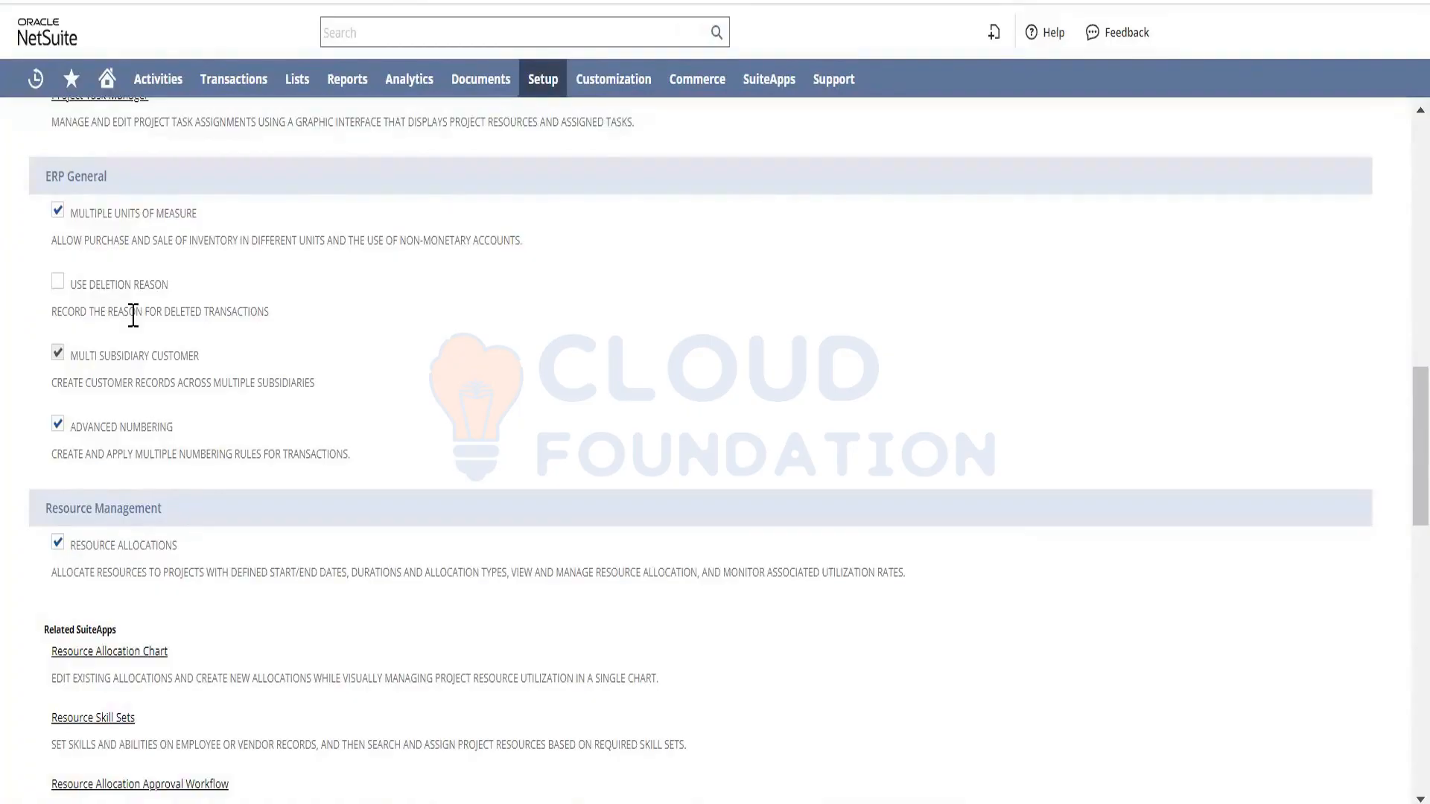
Tick the Use Deletion Reason feature under ERP General on the Enable Features page and open its field help
{"action": "left_click", "coordinate": [59, 282]}
{"action": "left_click", "coordinate": [156, 287]}
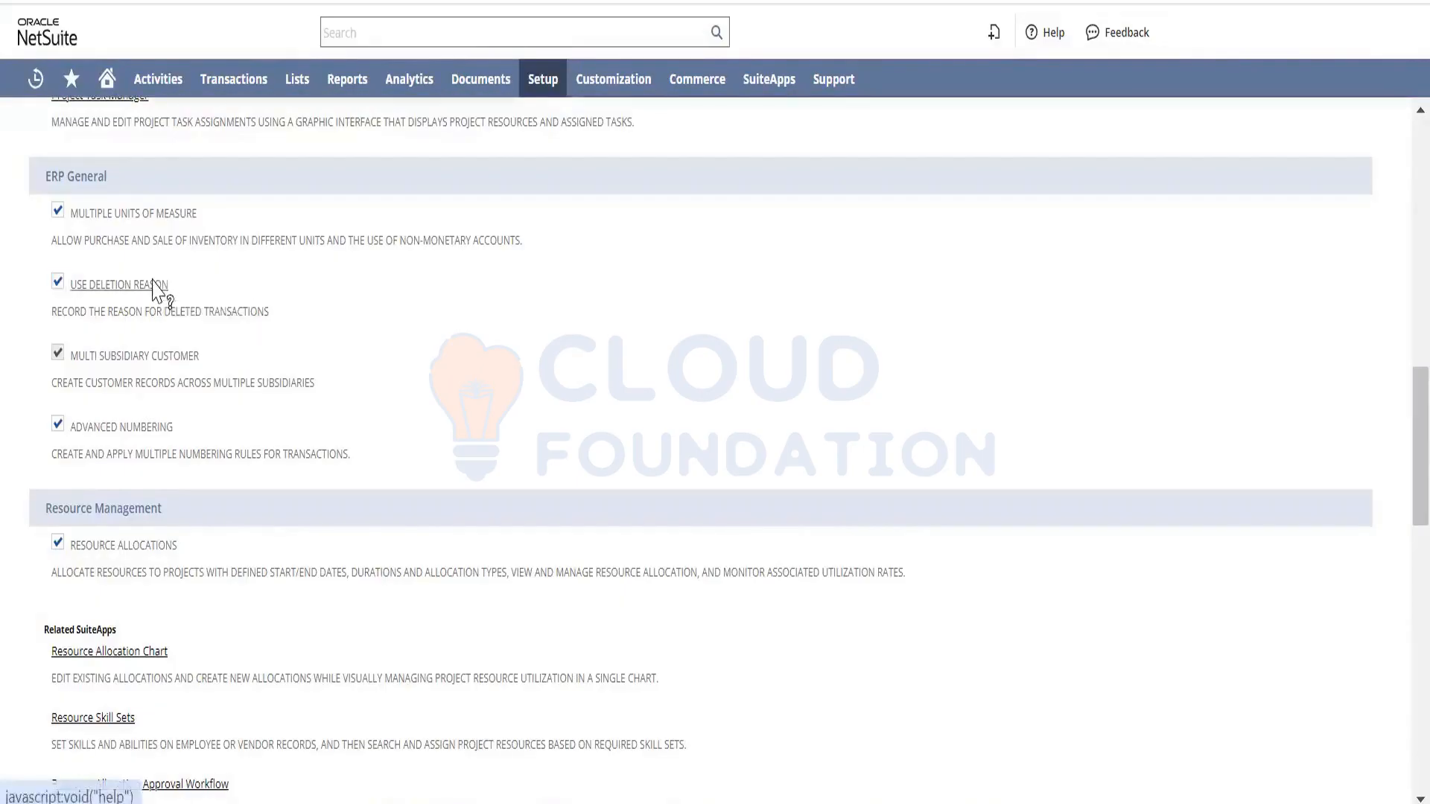
{"action": "left_click", "coordinate": [151, 283]}
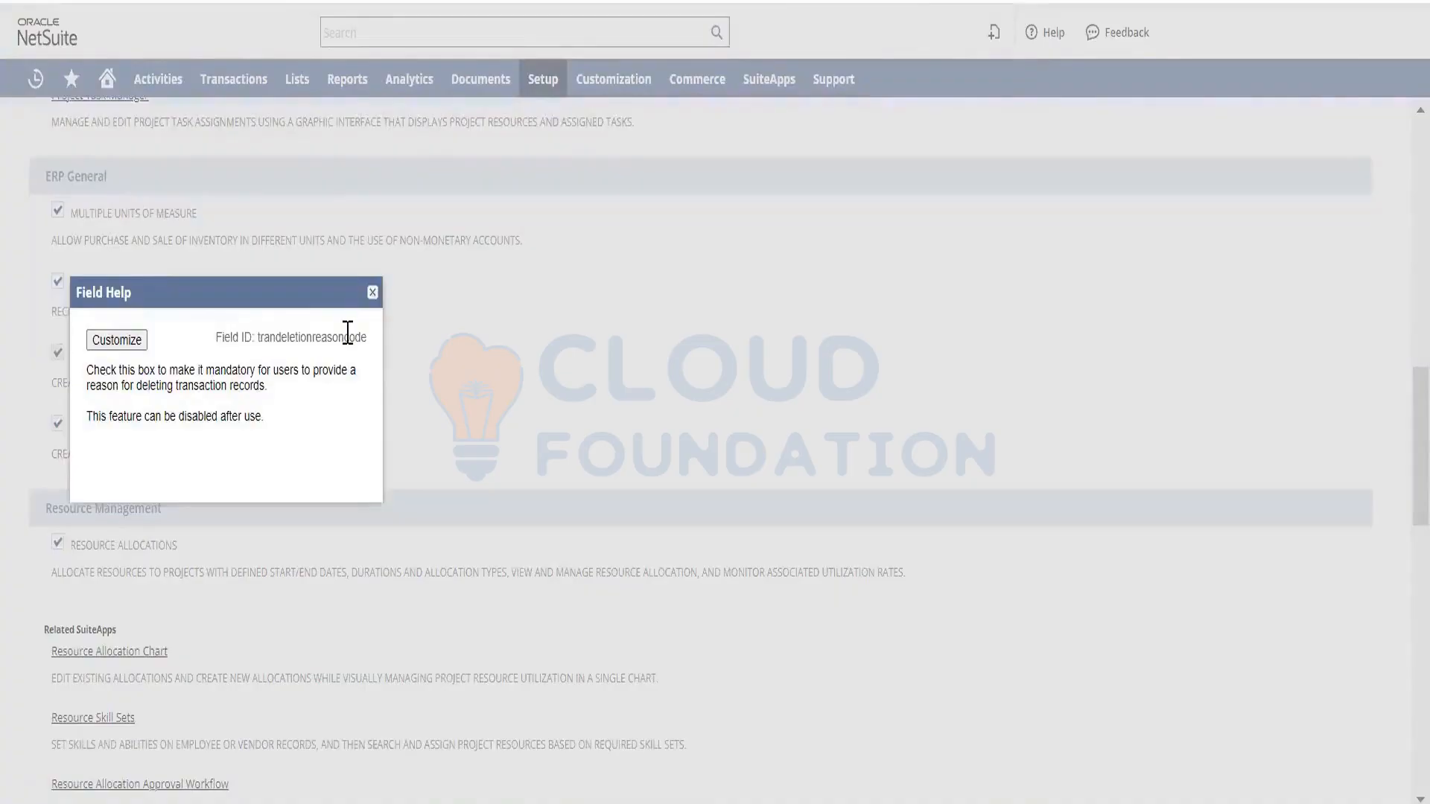
Close the deletion reason field help and open the company Subsidiaries list in a new browser tab
{"action": "left_click", "coordinate": [371, 292]}
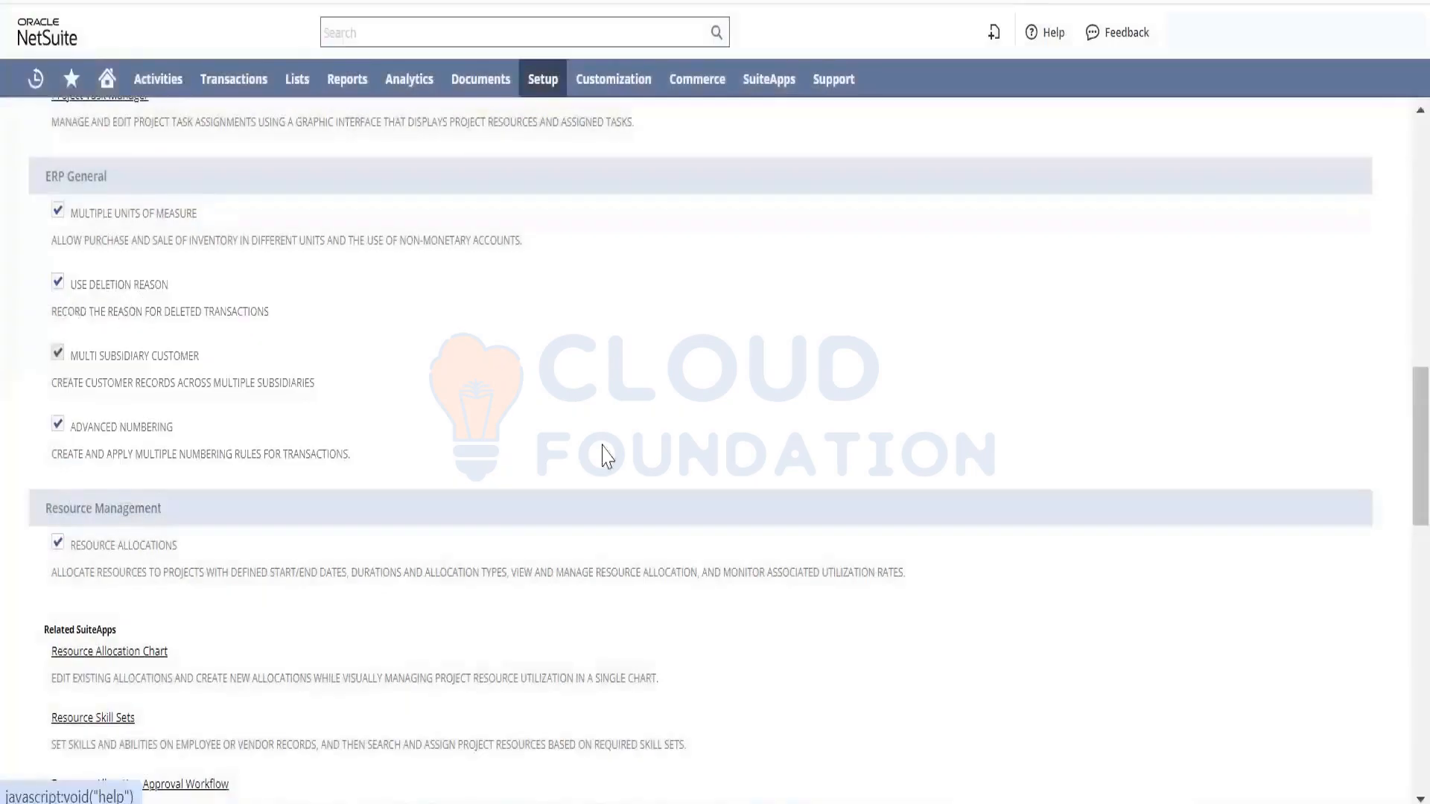
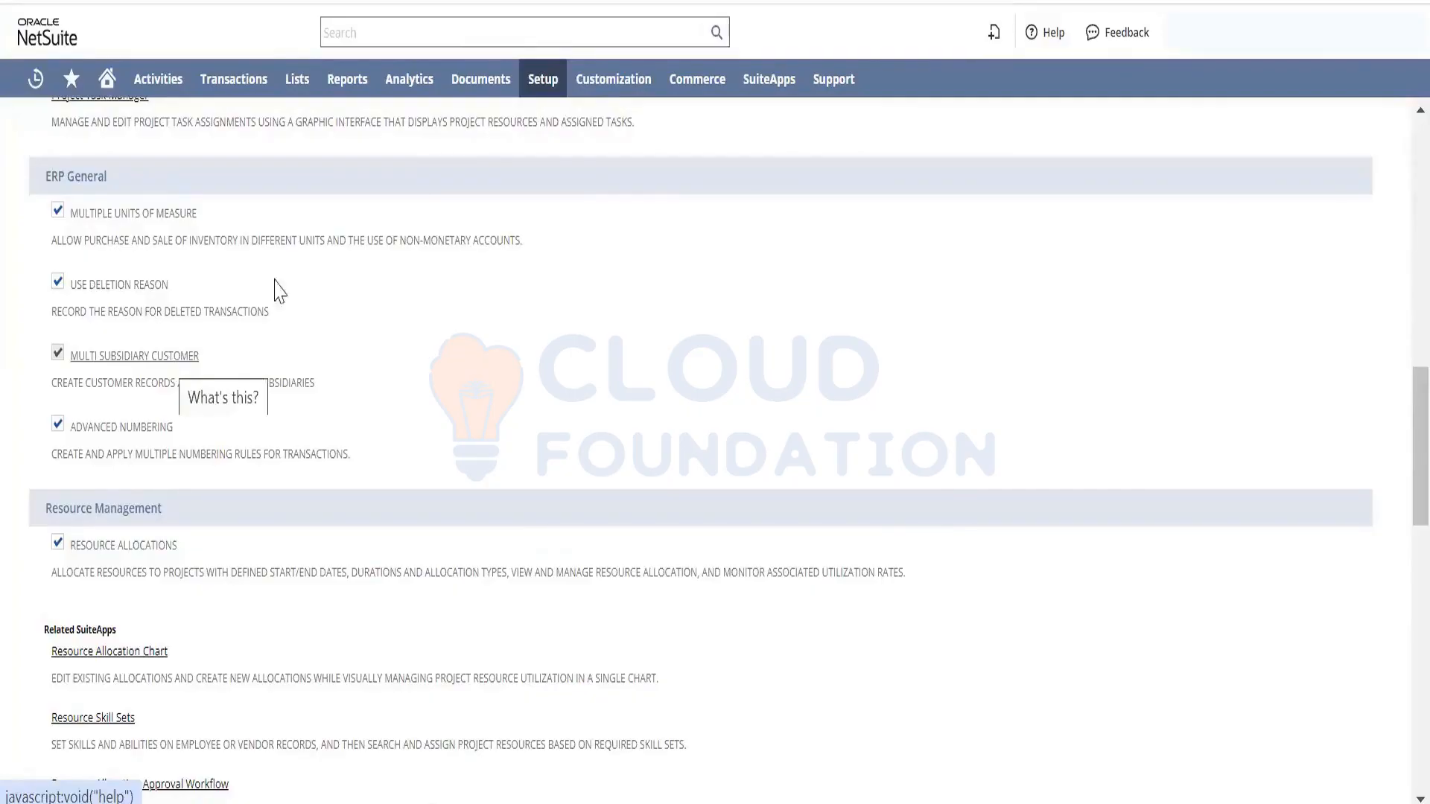
{"action": "mouse_move", "coordinate": [557, 96]}
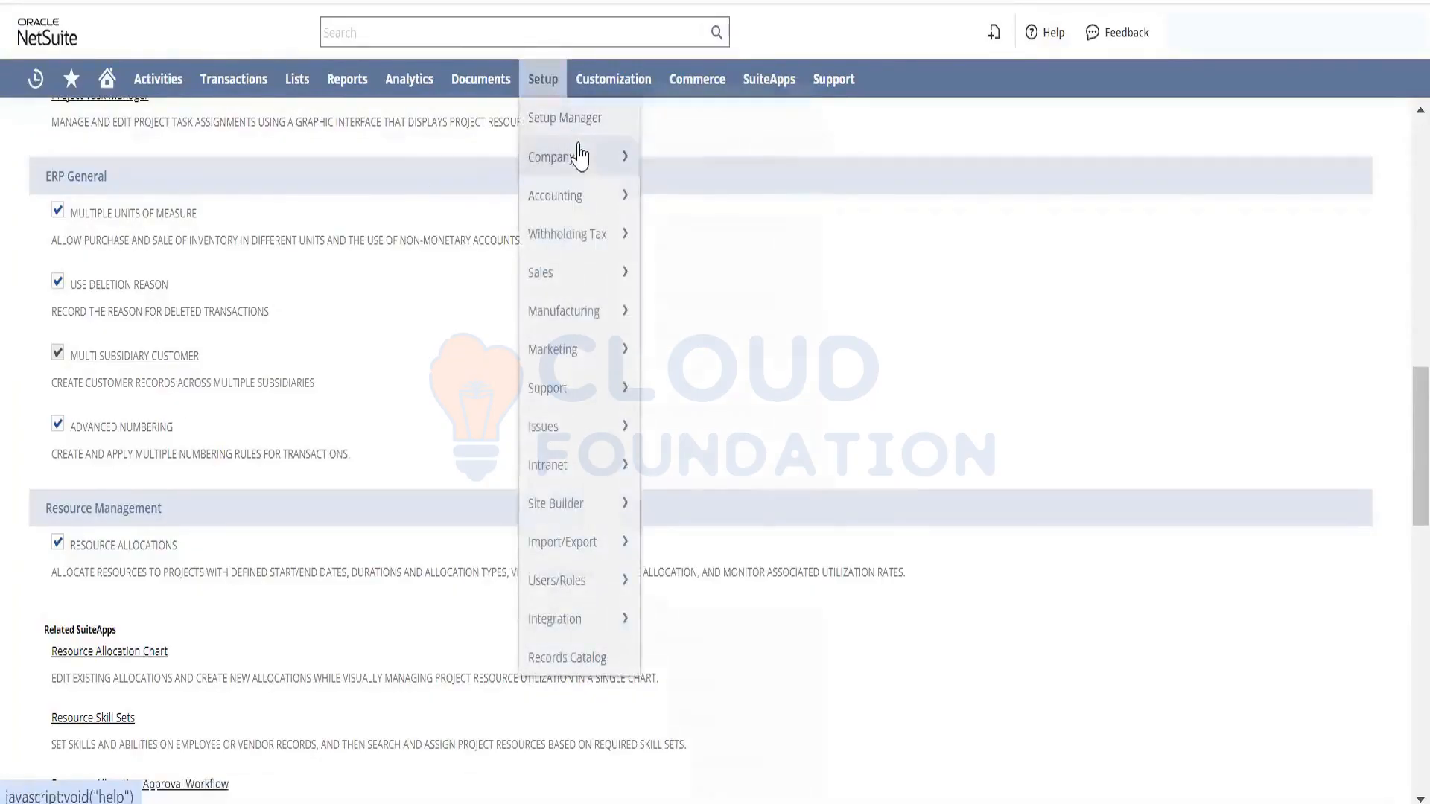
{"action": "mouse_move", "coordinate": [585, 156]}
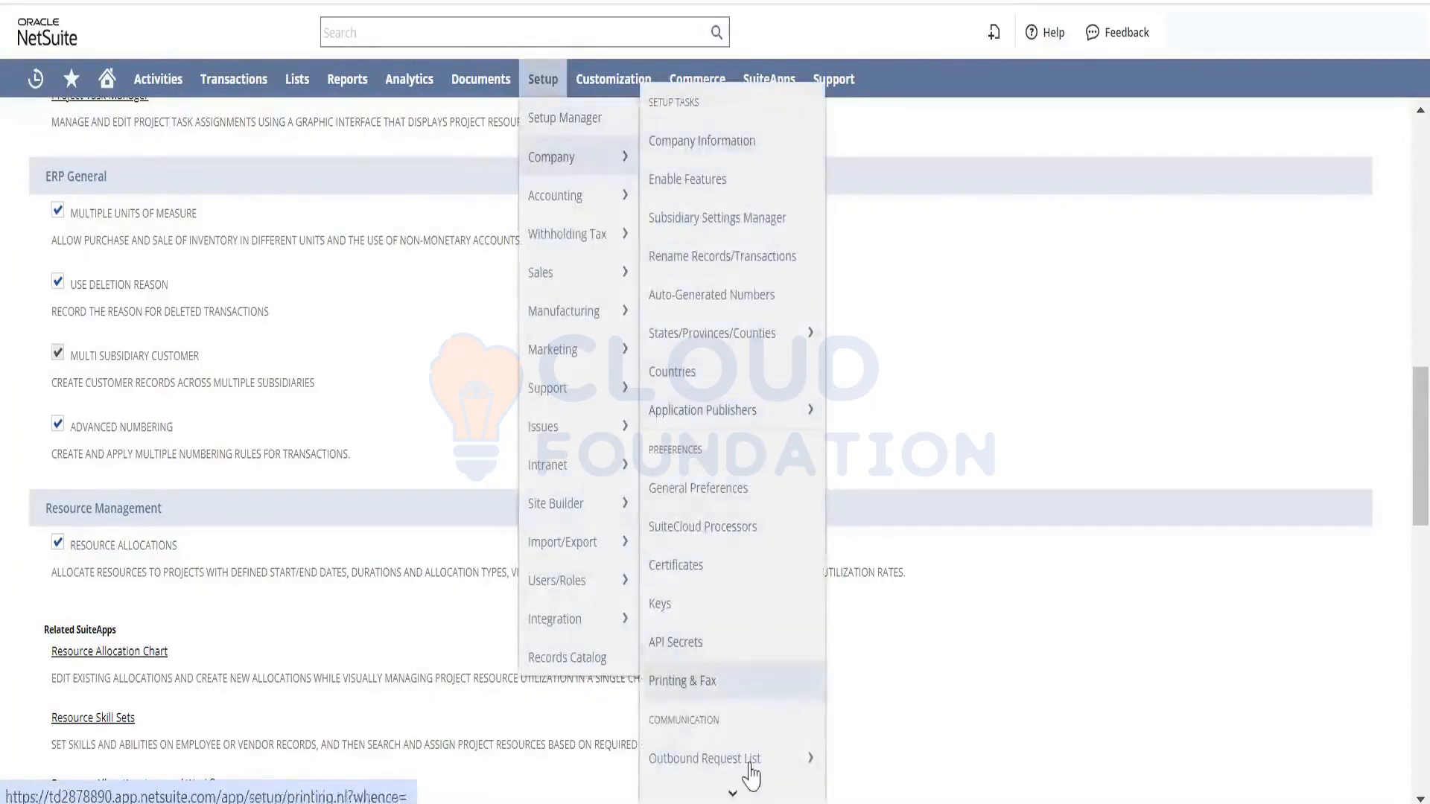
{"action": "mouse_move", "coordinate": [751, 782]}
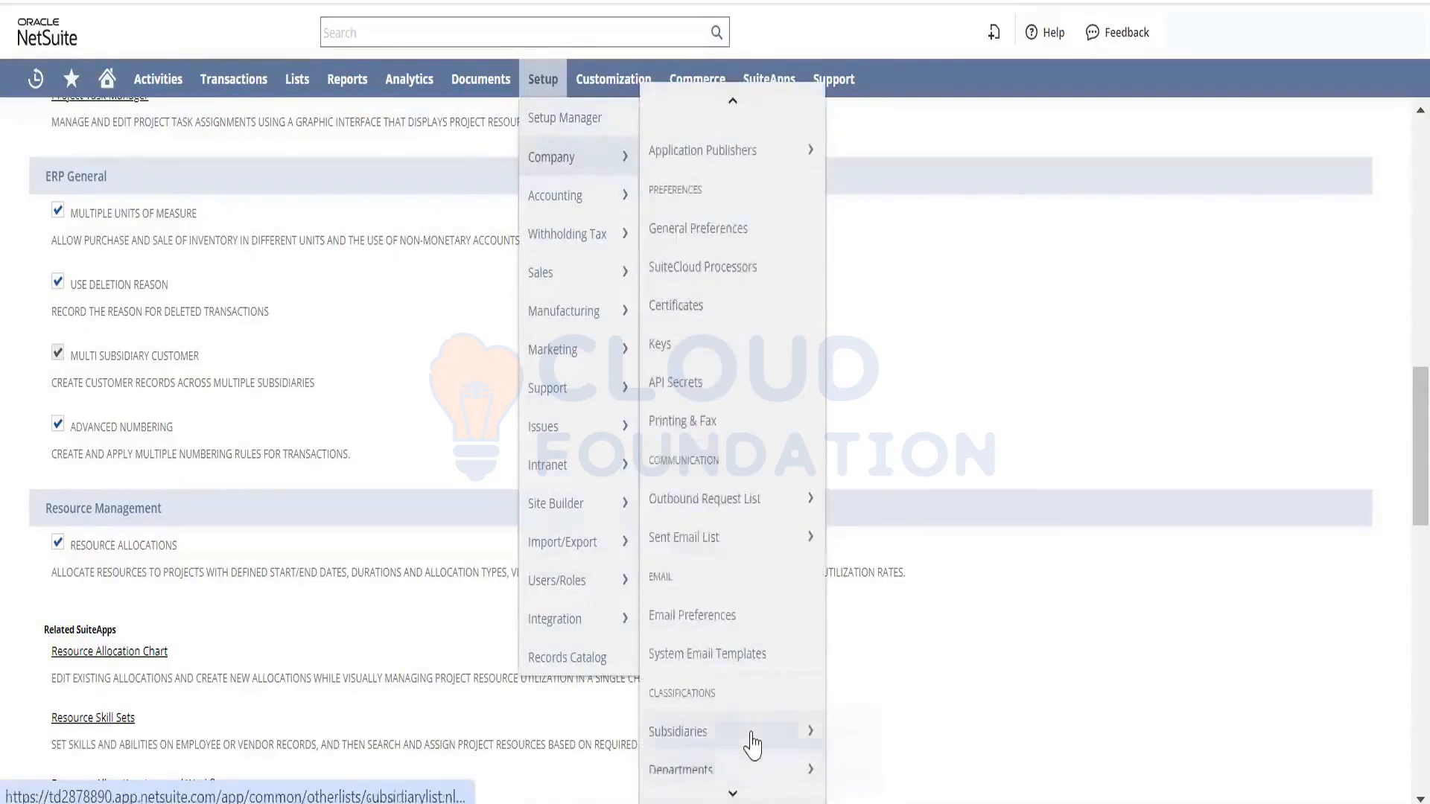
{"action": "right_click", "coordinate": [751, 734]}
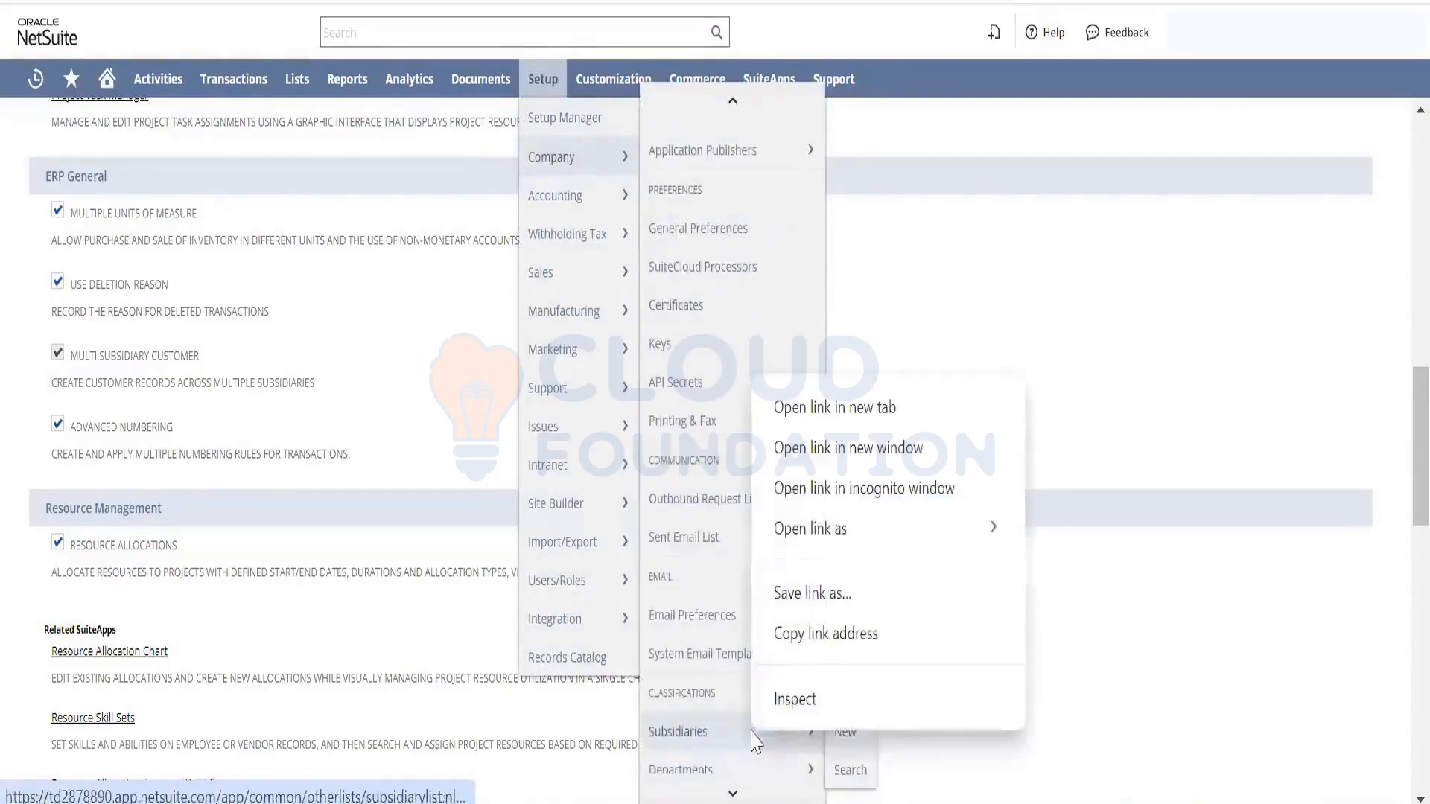
{"action": "left_click", "coordinate": [838, 410]}
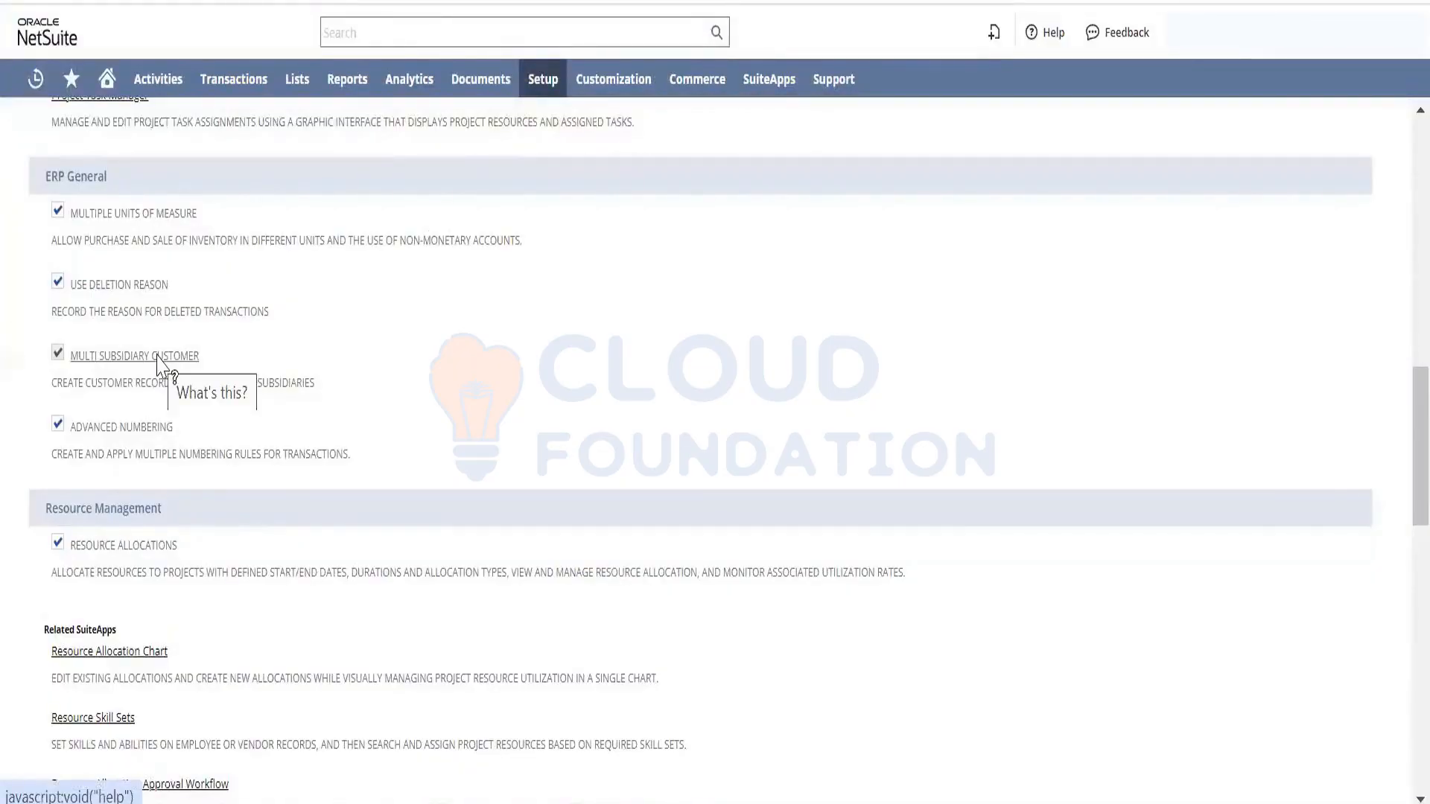
Open a new customer record form in a new browser tab and switch to that tab
{"action": "mouse_move", "coordinate": [302, 95]}
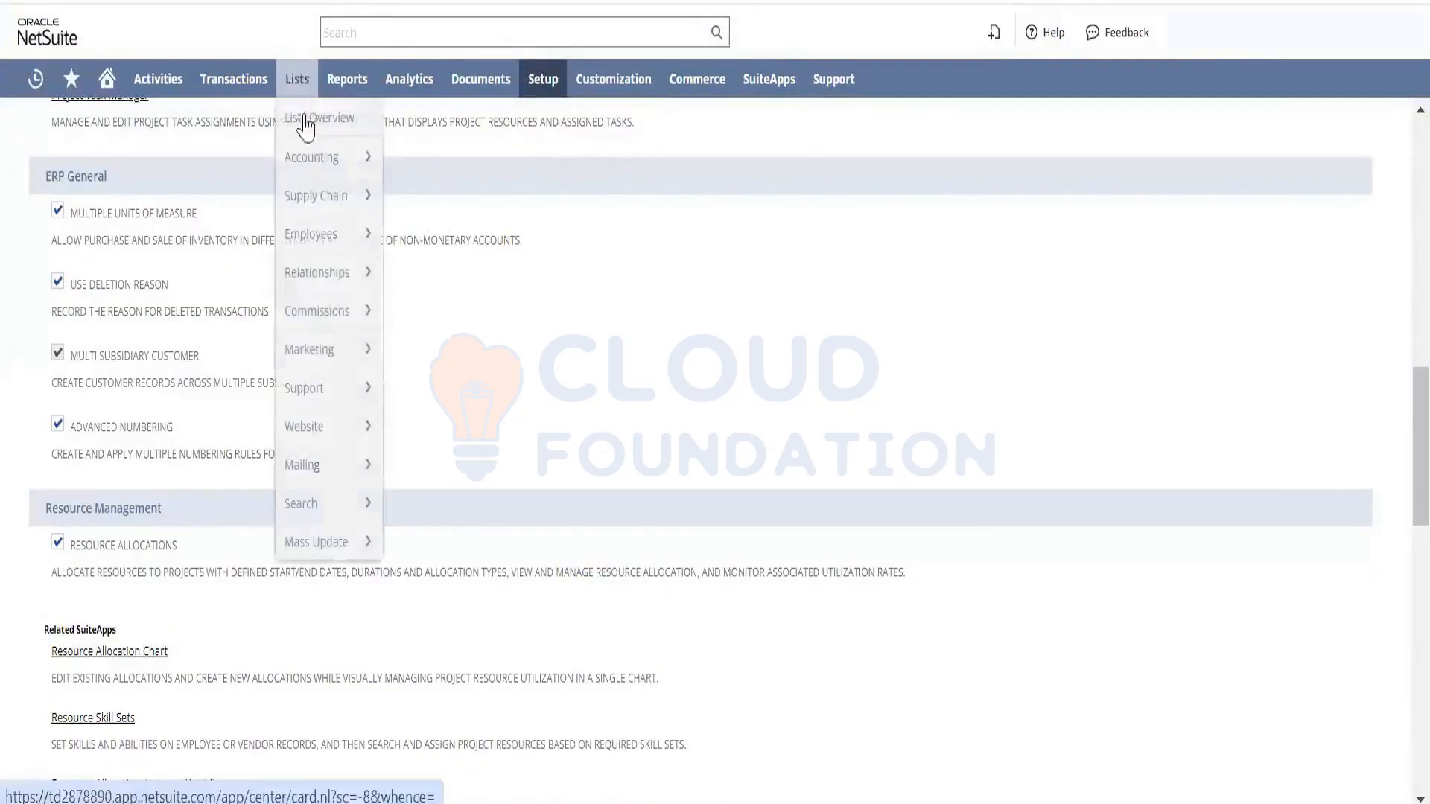
{"action": "mouse_move", "coordinate": [338, 267]}
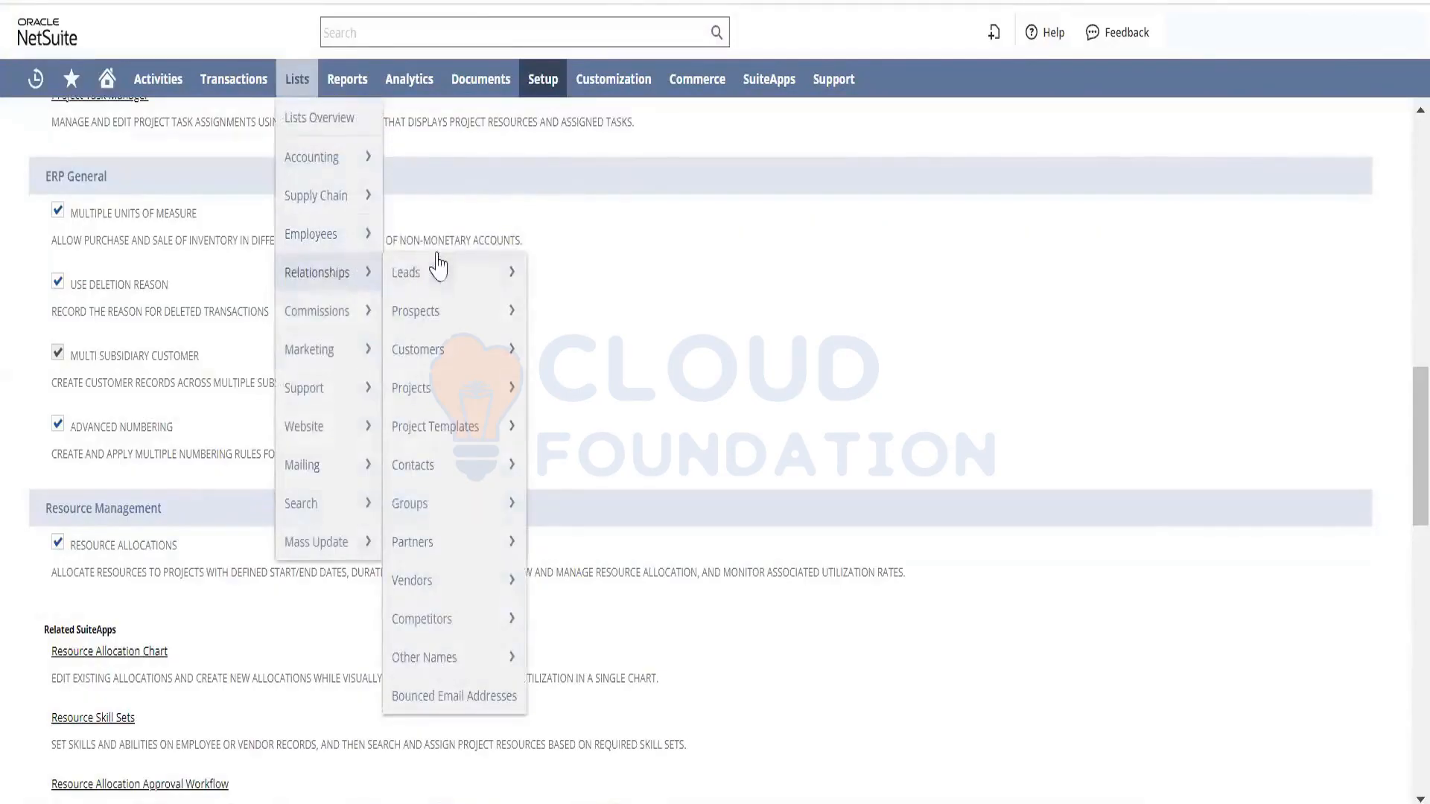
{"action": "mouse_move", "coordinate": [456, 347]}
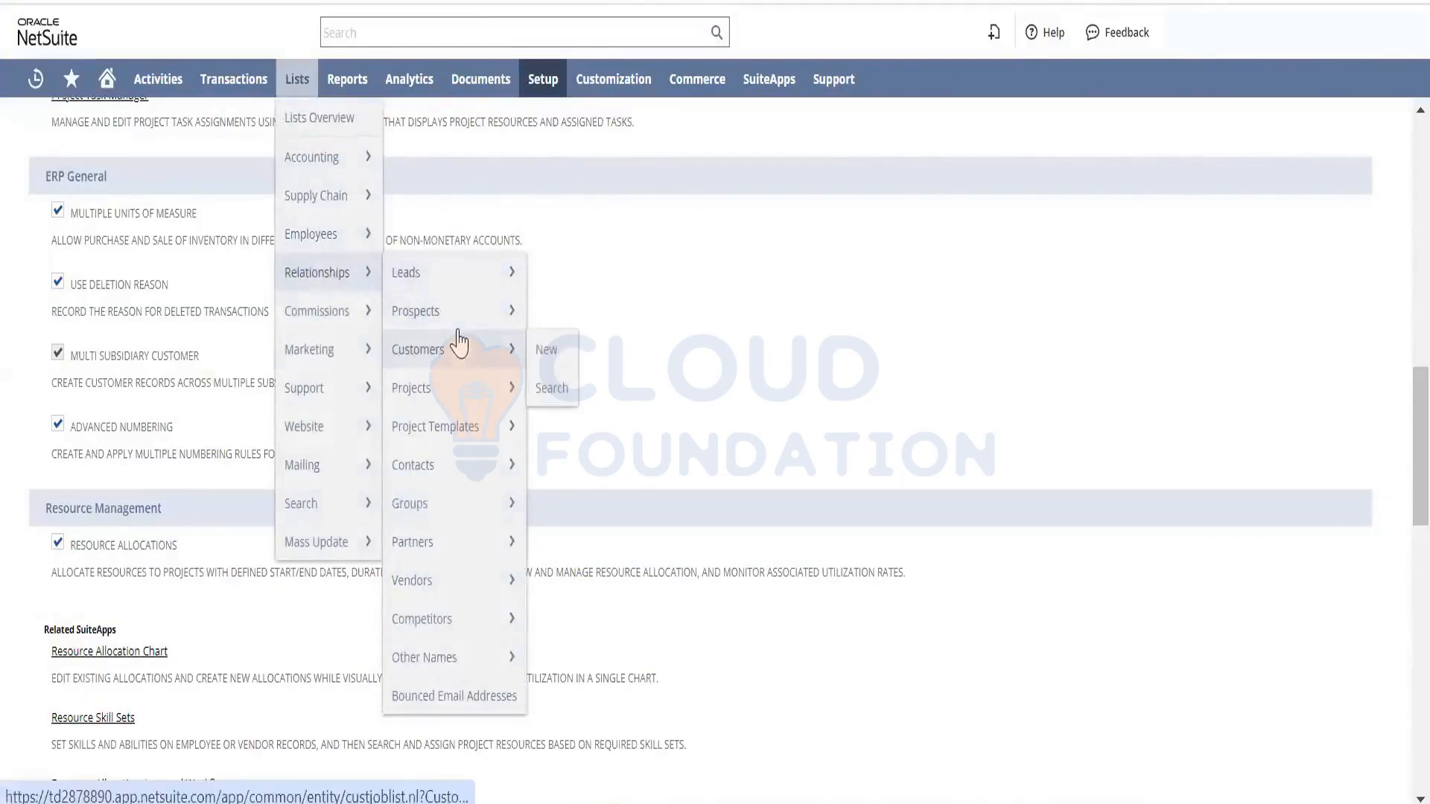
{"action": "right_click", "coordinate": [543, 349]}
{"action": "left_click", "coordinate": [561, 369]}
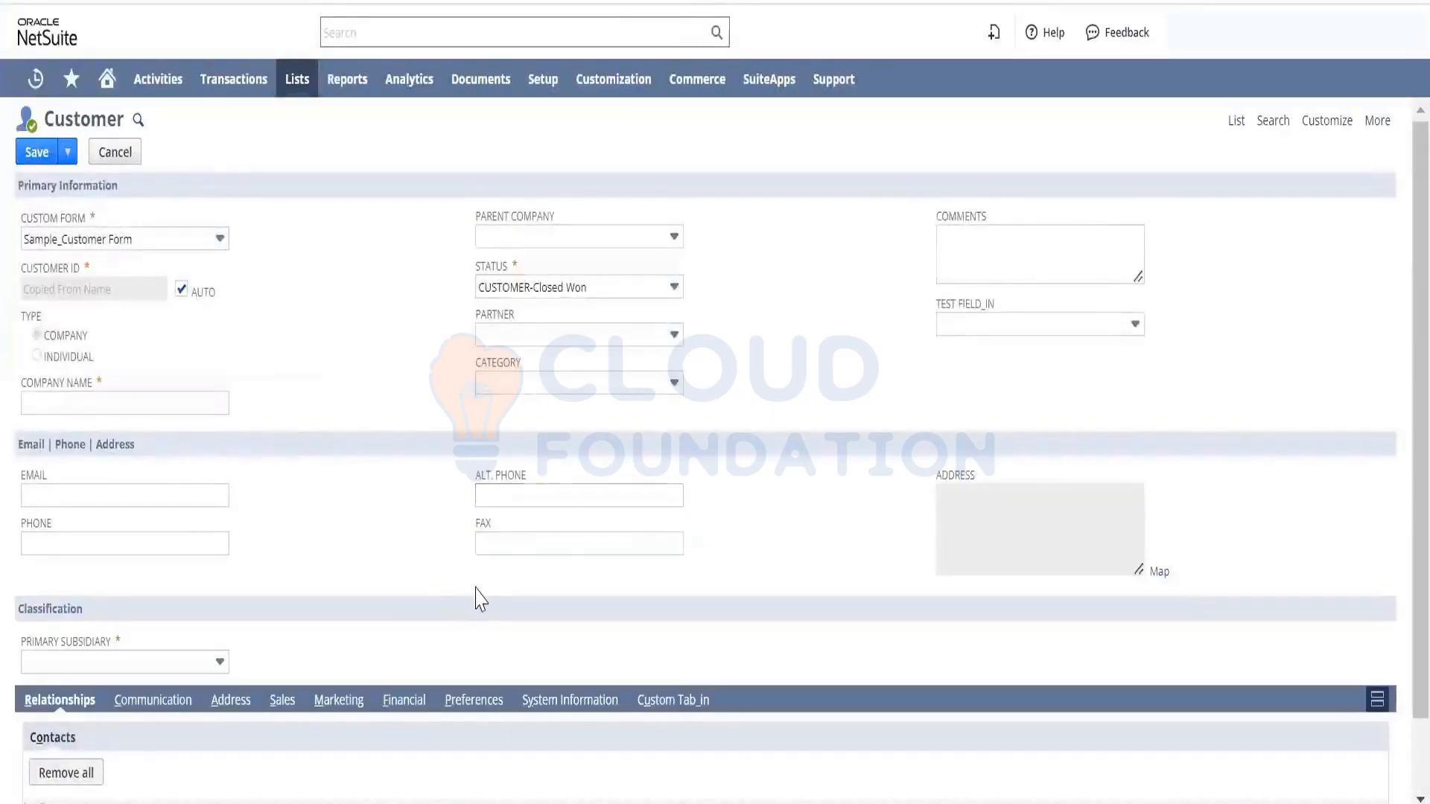
Review the Primary Subsidiary options on the customer form without selecting one
{"action": "left_click", "coordinate": [188, 662]}
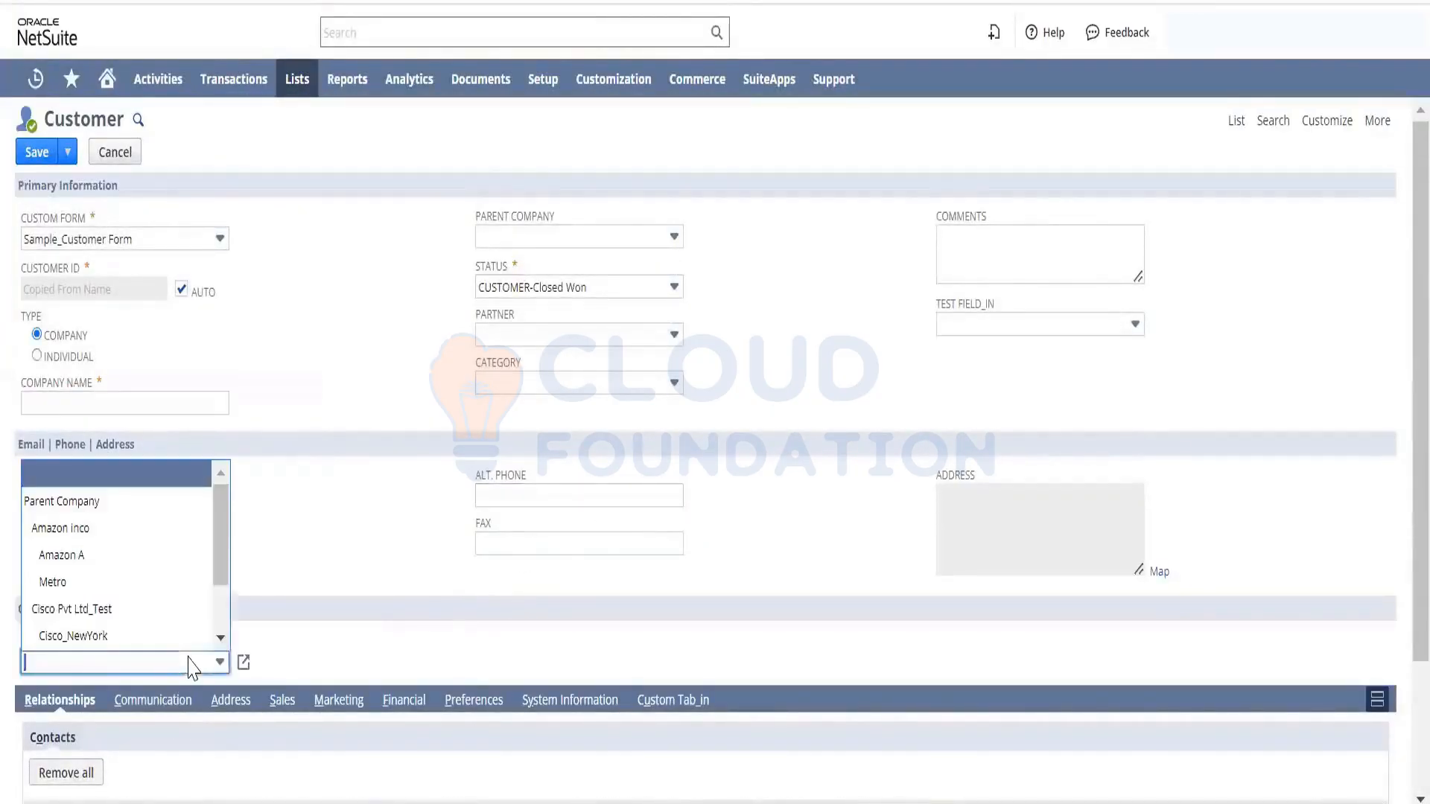
{"action": "scroll", "coordinate": [221, 546], "scroll_direction": "down", "scroll_amount": 3}
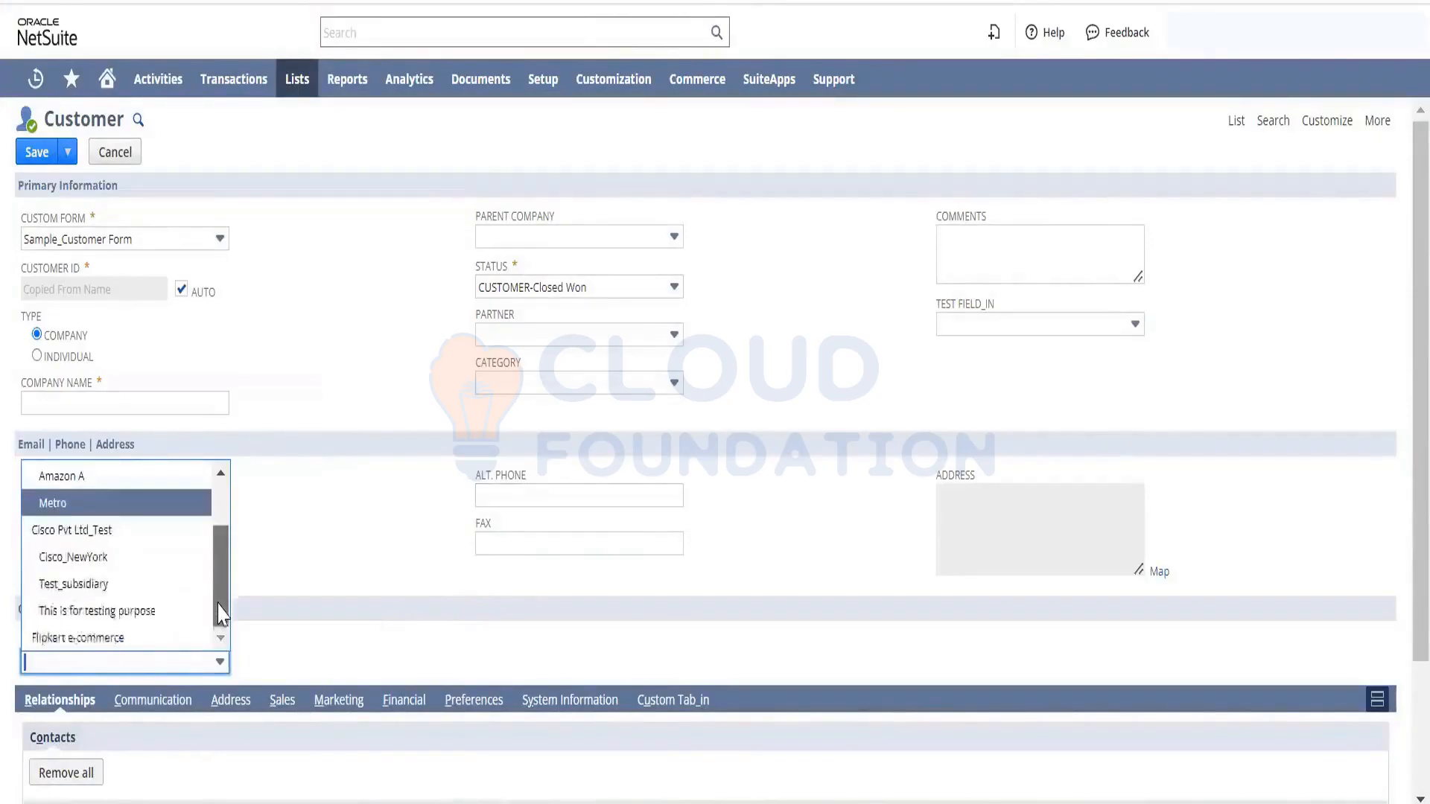
{"action": "scroll", "coordinate": [221, 533], "scroll_direction": "up", "scroll_amount": 3}
{"action": "scroll", "coordinate": [221, 529], "scroll_direction": "down", "scroll_amount": 3}
{"action": "left_click", "coordinate": [346, 535]}
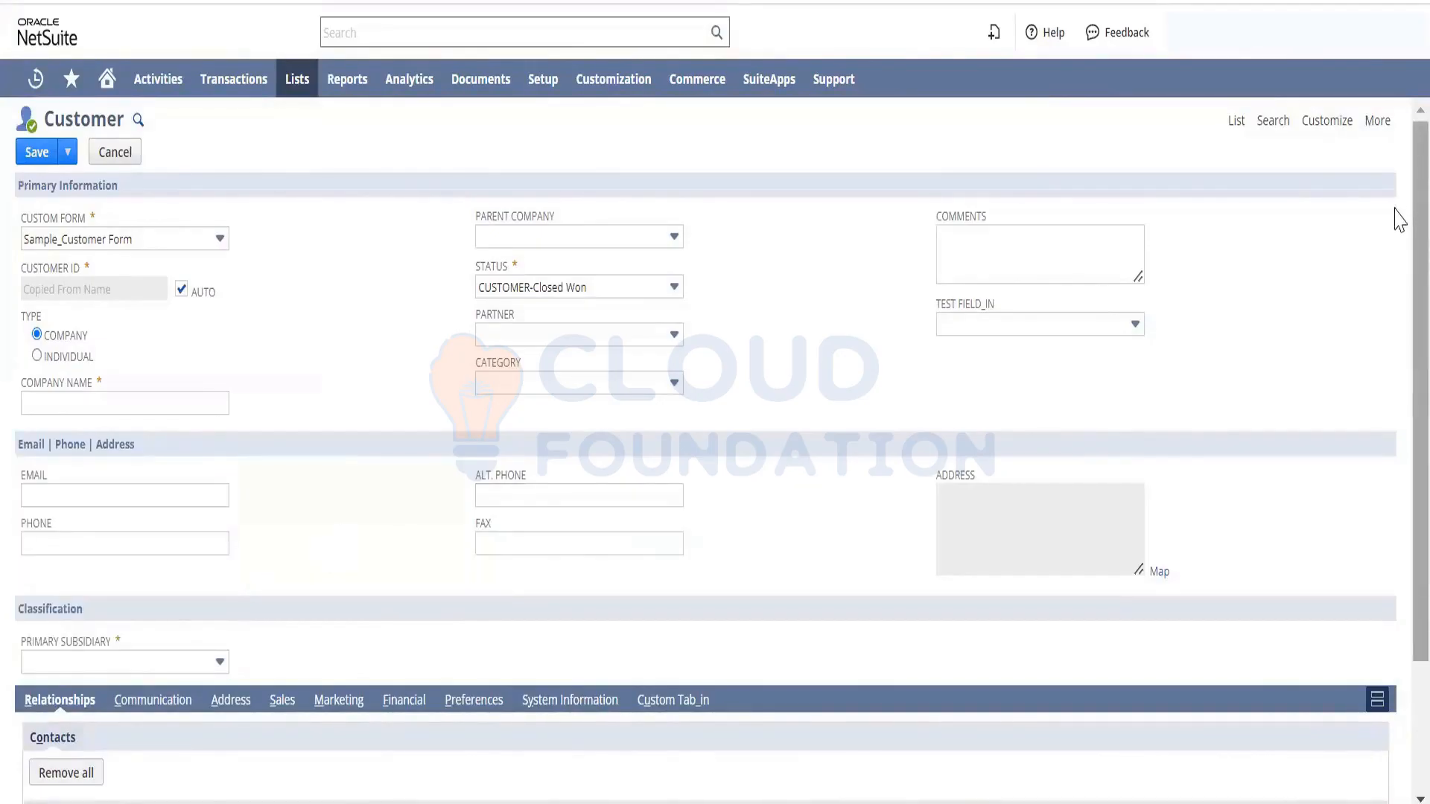
Change the customer's custom form to Standard Customer Form and review its Classification fields and Subsidiaries sublist
{"action": "left_click_drag", "start_coordinate": [1413, 205], "coordinate": [1414, 144]}
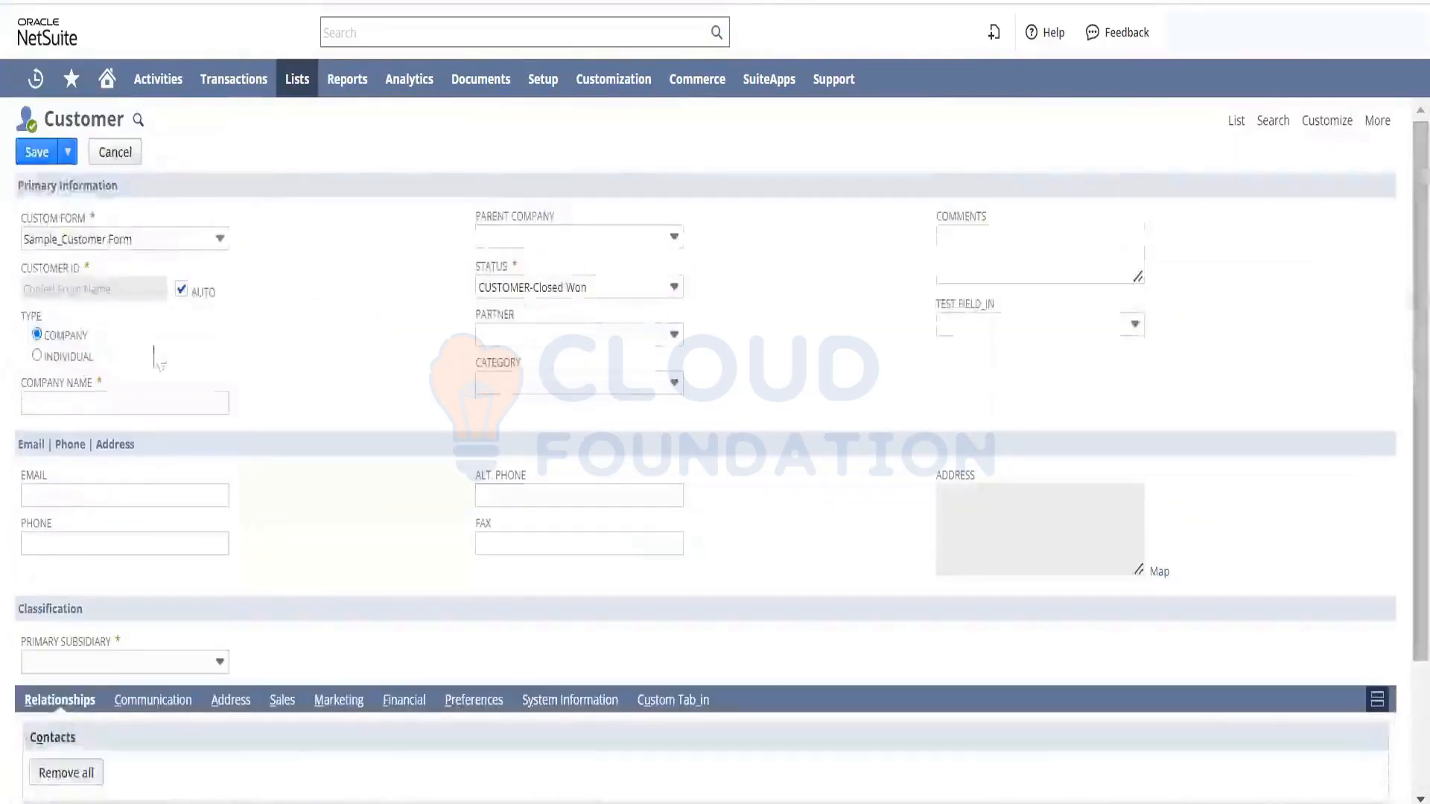
{"action": "left_click", "coordinate": [186, 234]}
{"action": "left_click", "coordinate": [167, 295]}
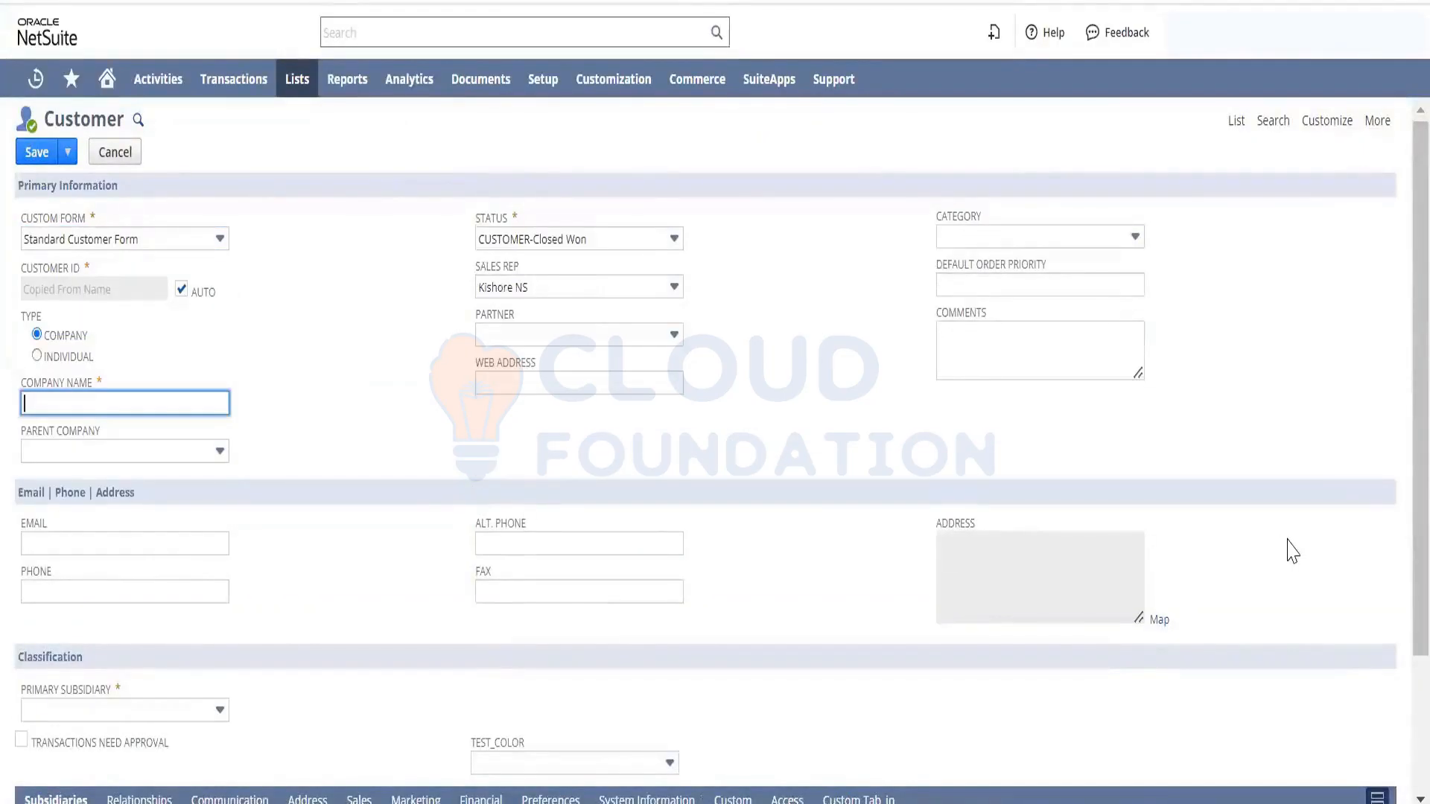
{"action": "scroll", "coordinate": [1399, 574], "scroll_direction": "down", "scroll_amount": 2}
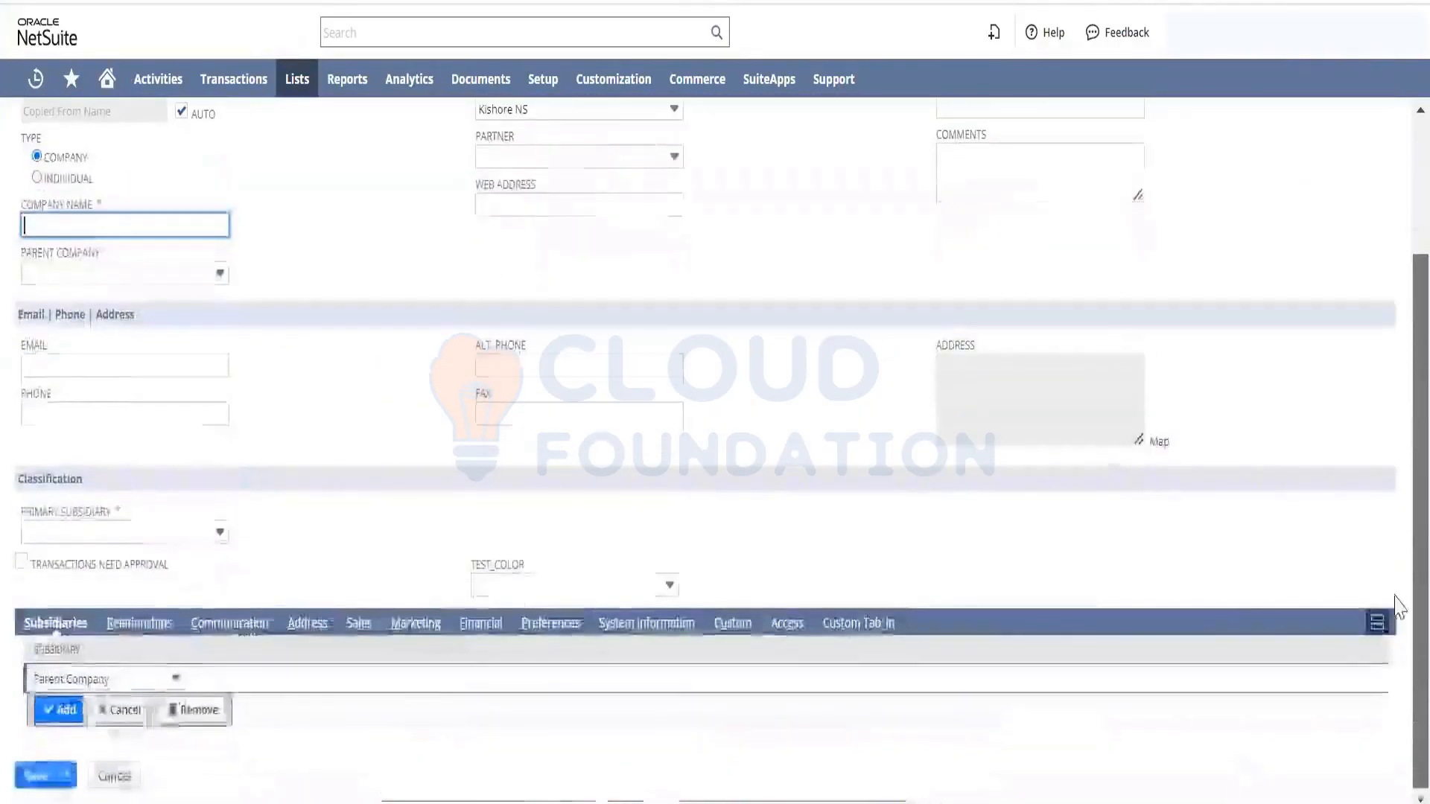
{"action": "scroll", "coordinate": [1395, 501], "scroll_direction": "up", "scroll_amount": 3}
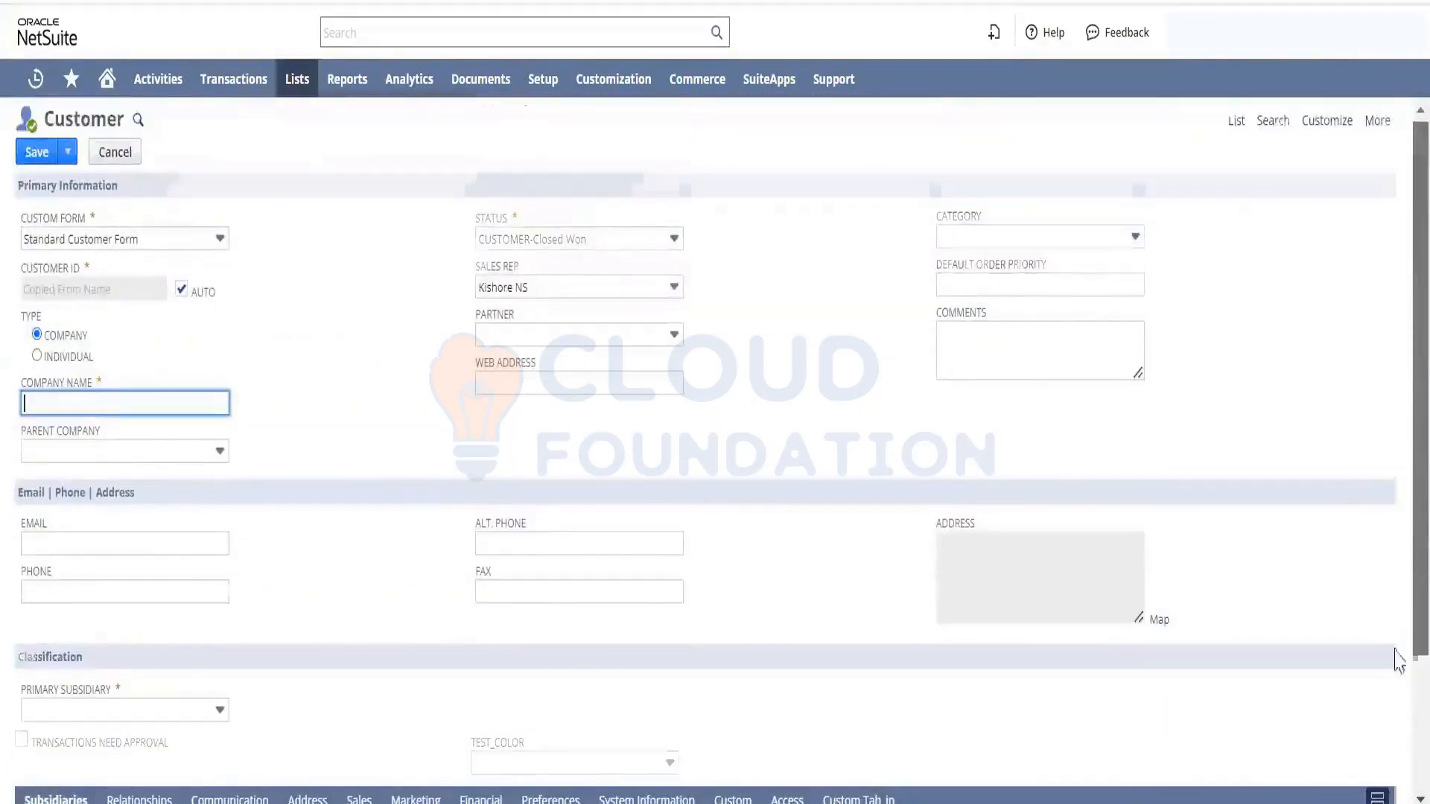
{"action": "scroll", "coordinate": [1395, 659], "scroll_direction": "down", "scroll_amount": 3}
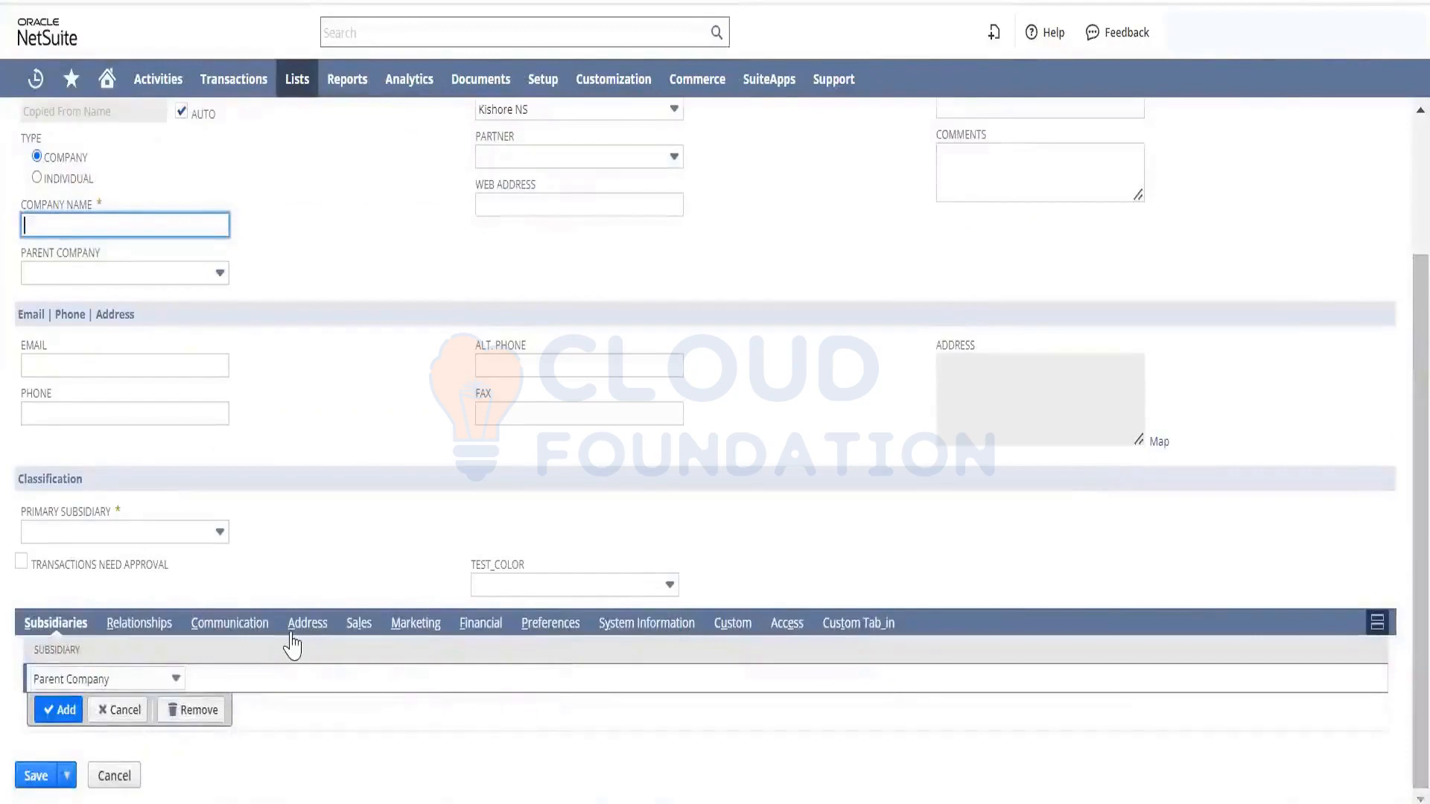
Set the customer's primary subsidiary to Amazon inco
{"action": "left_click", "coordinate": [179, 531]}
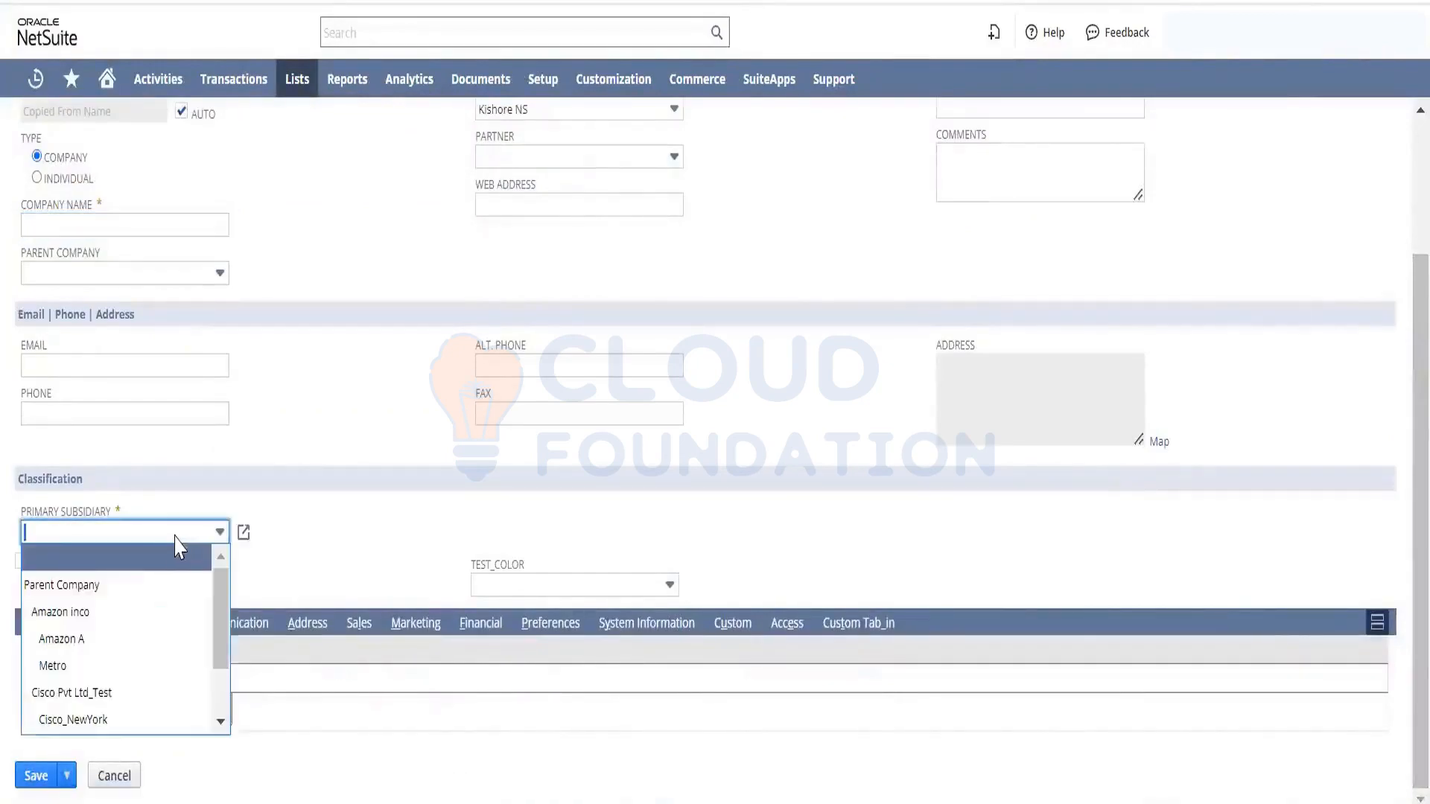
{"action": "left_click", "coordinate": [131, 611]}
{"action": "left_click", "coordinate": [317, 518]}
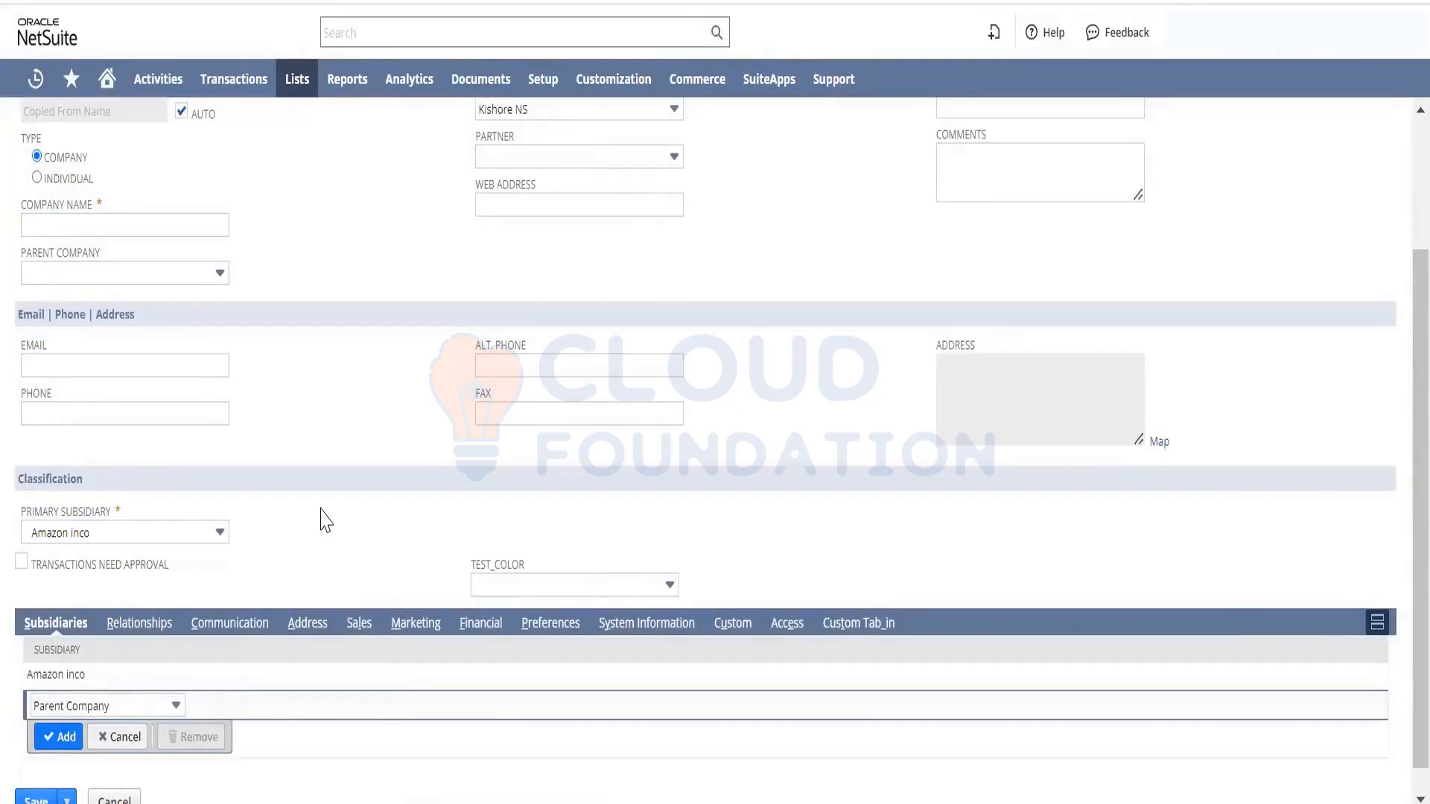
Add Cisco_NewYork and Test_subsidiary to the customer's Subsidiaries sublist
{"action": "left_click", "coordinate": [144, 707]}
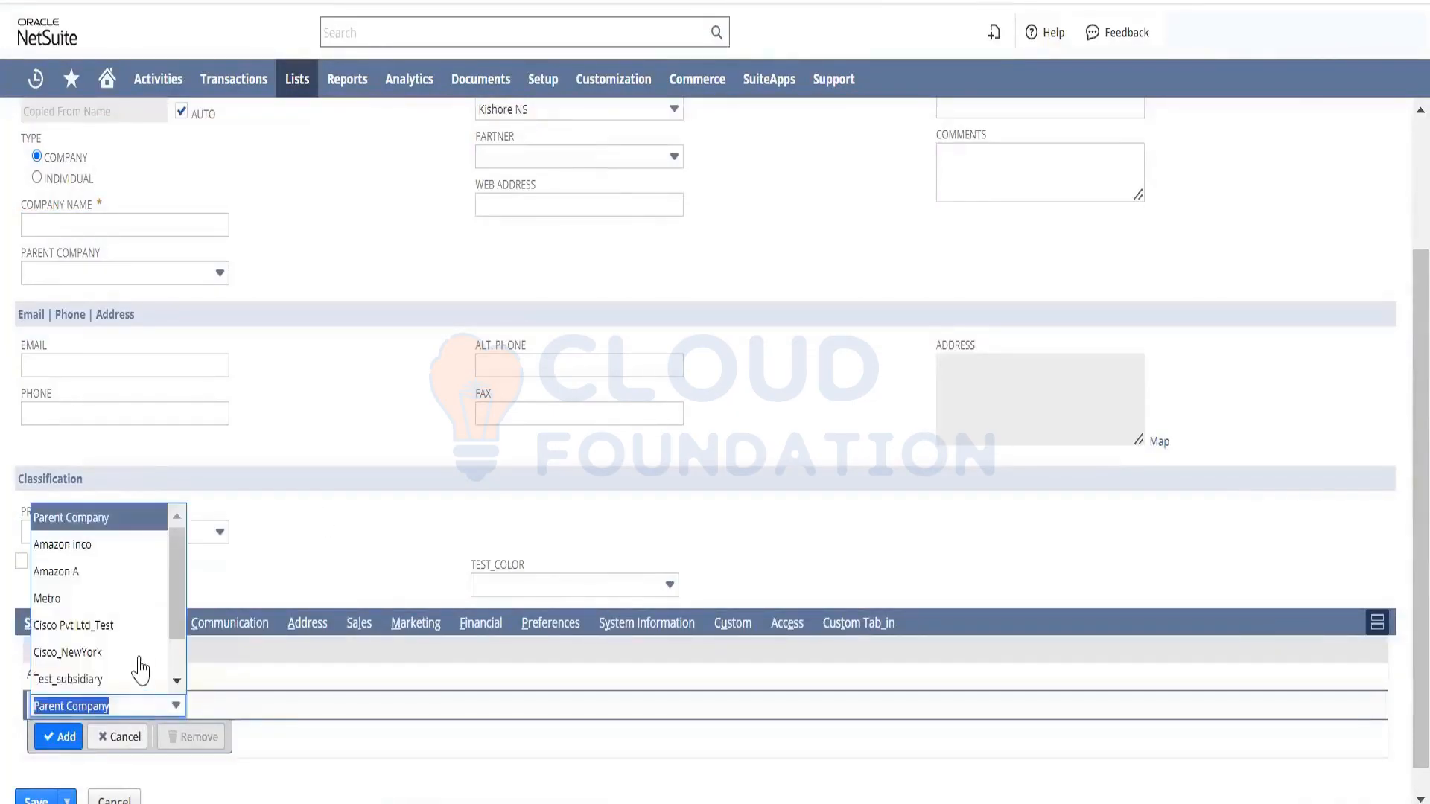
{"action": "left_click", "coordinate": [139, 659]}
{"action": "left_click", "coordinate": [58, 738]}
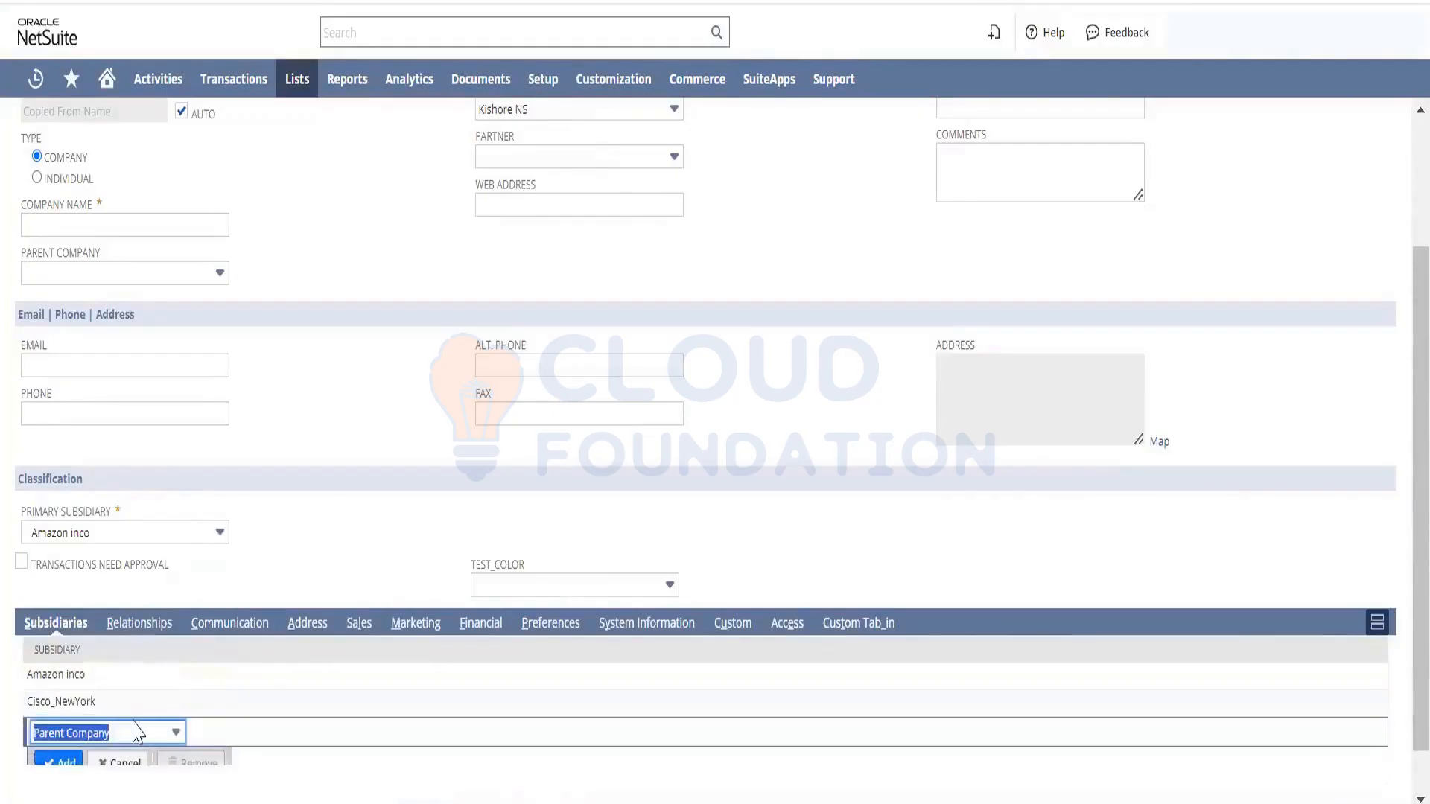
{"action": "left_click", "coordinate": [136, 732]}
{"action": "left_click", "coordinate": [142, 704]}
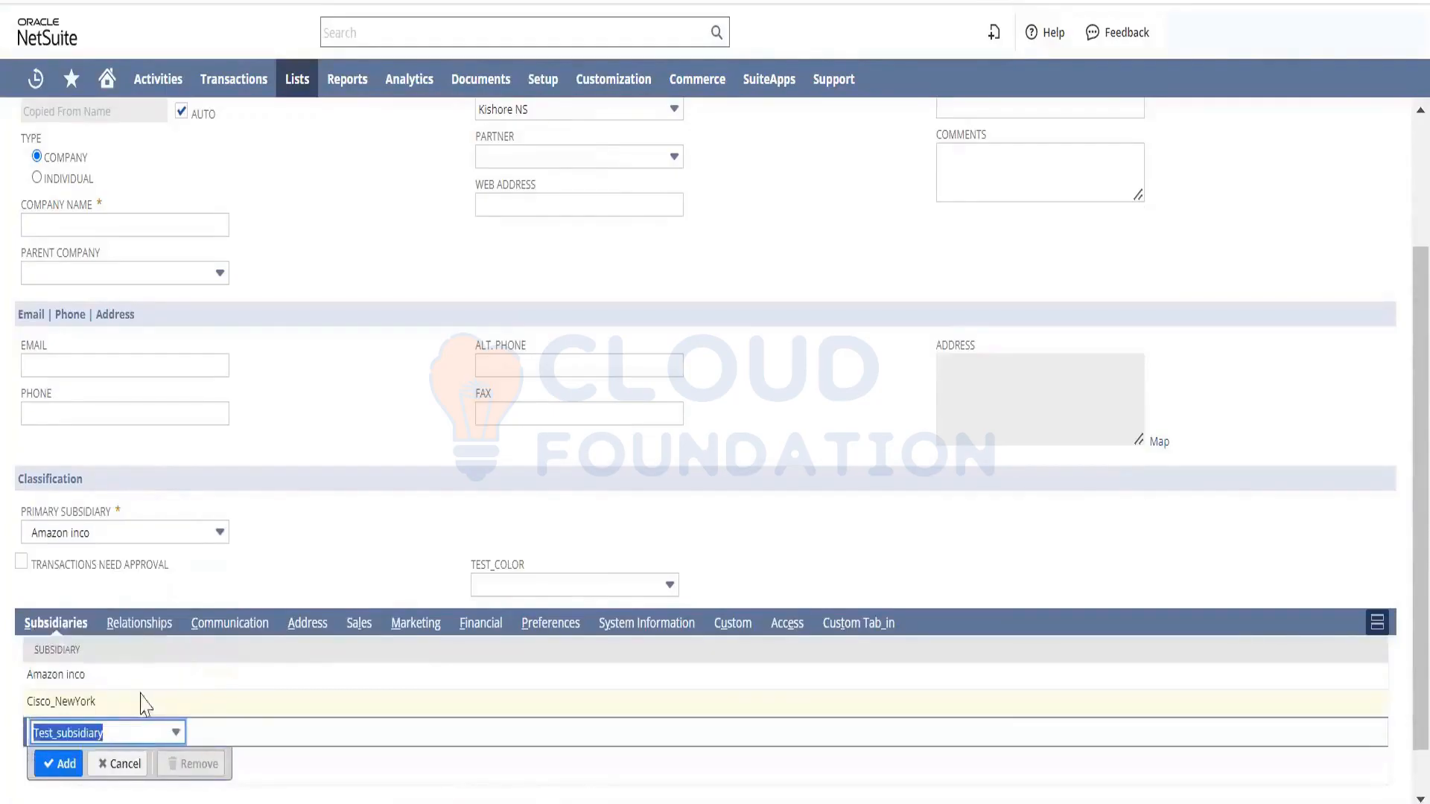
{"action": "left_click", "coordinate": [67, 765]}
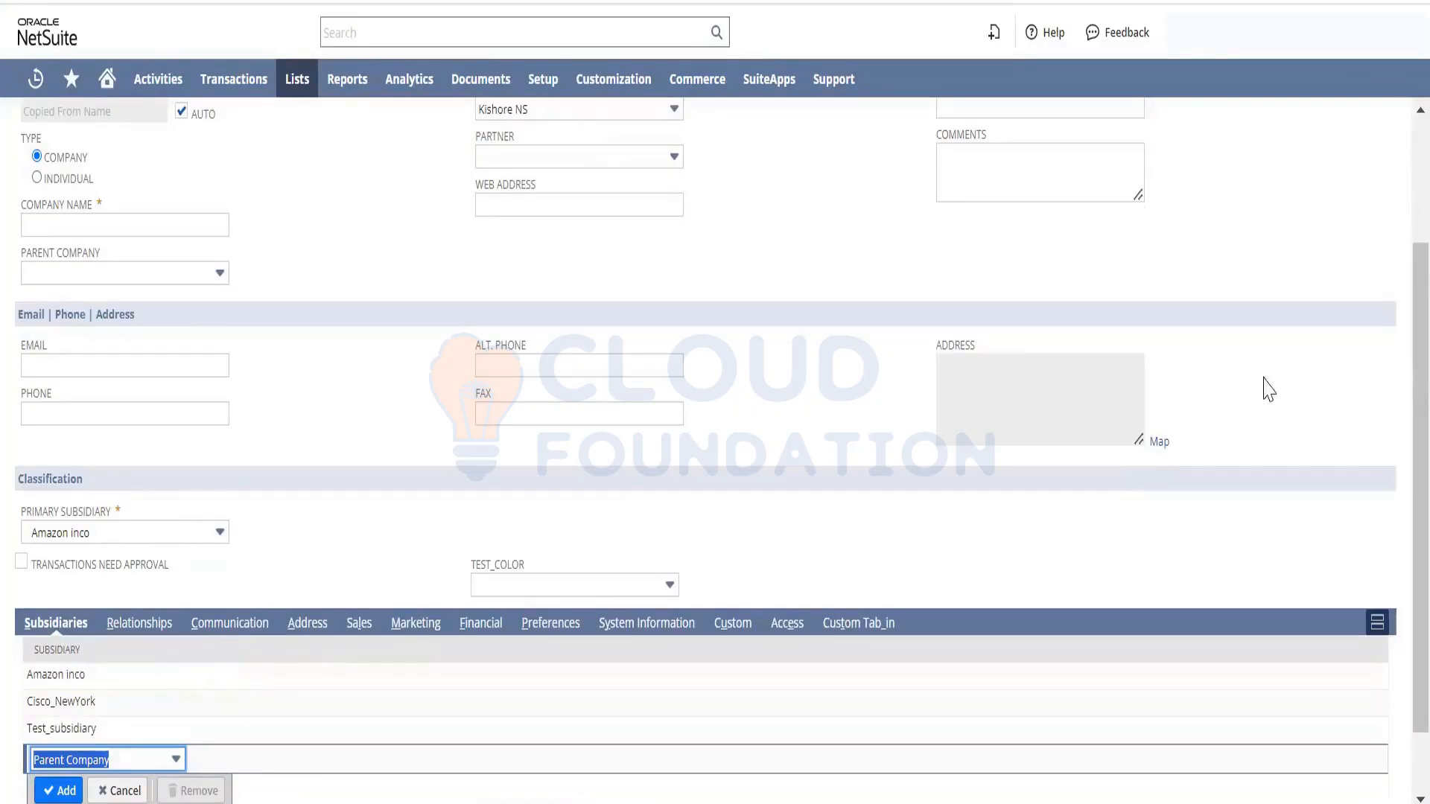
Revisit the Multi Subsidiary Customer feature on the Enable Features page and return to the customer's Subsidiaries sublist
{"action": "scroll", "coordinate": [1399, 369], "scroll_direction": "down", "scroll_amount": 1}
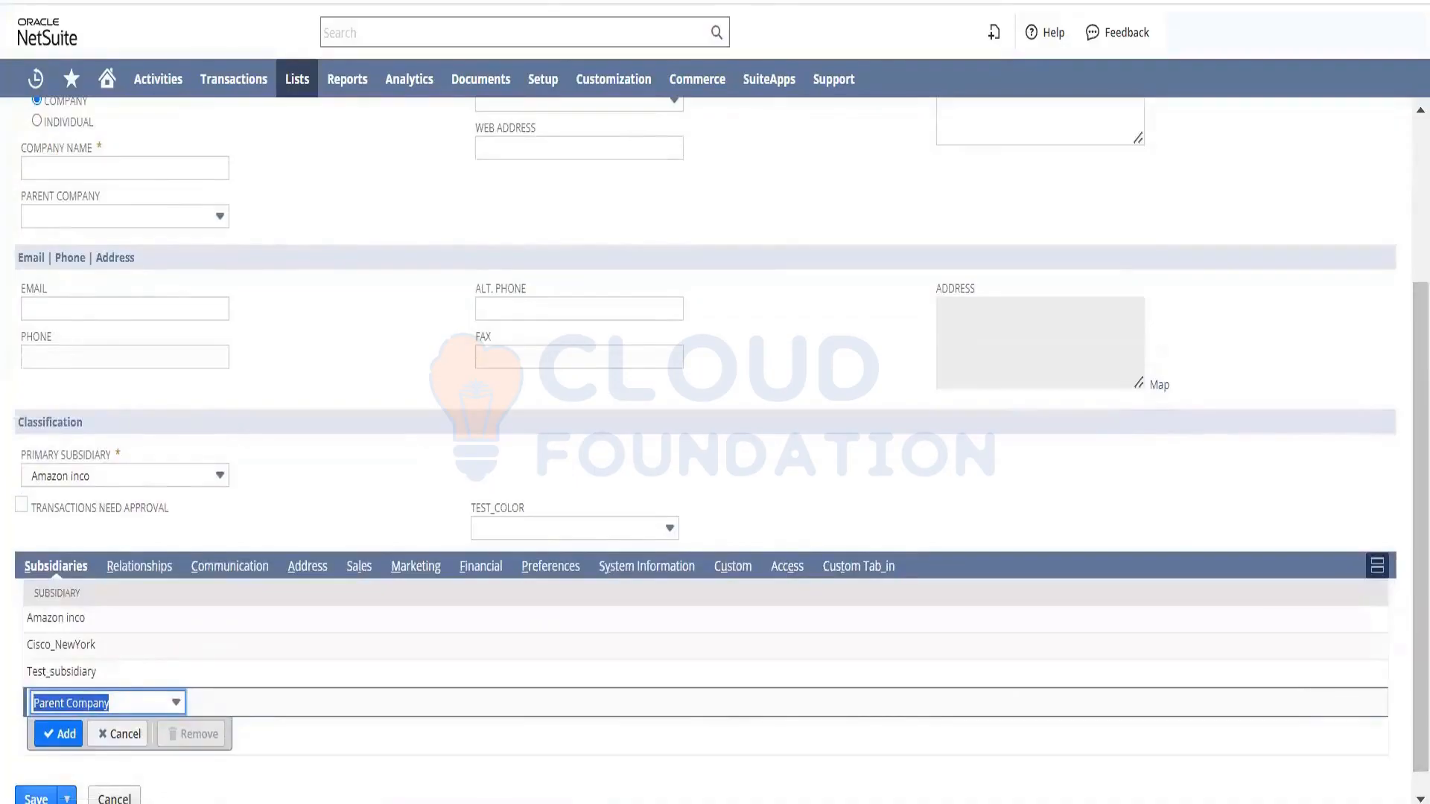
{"action": "left_click", "coordinate": [320, 1]}
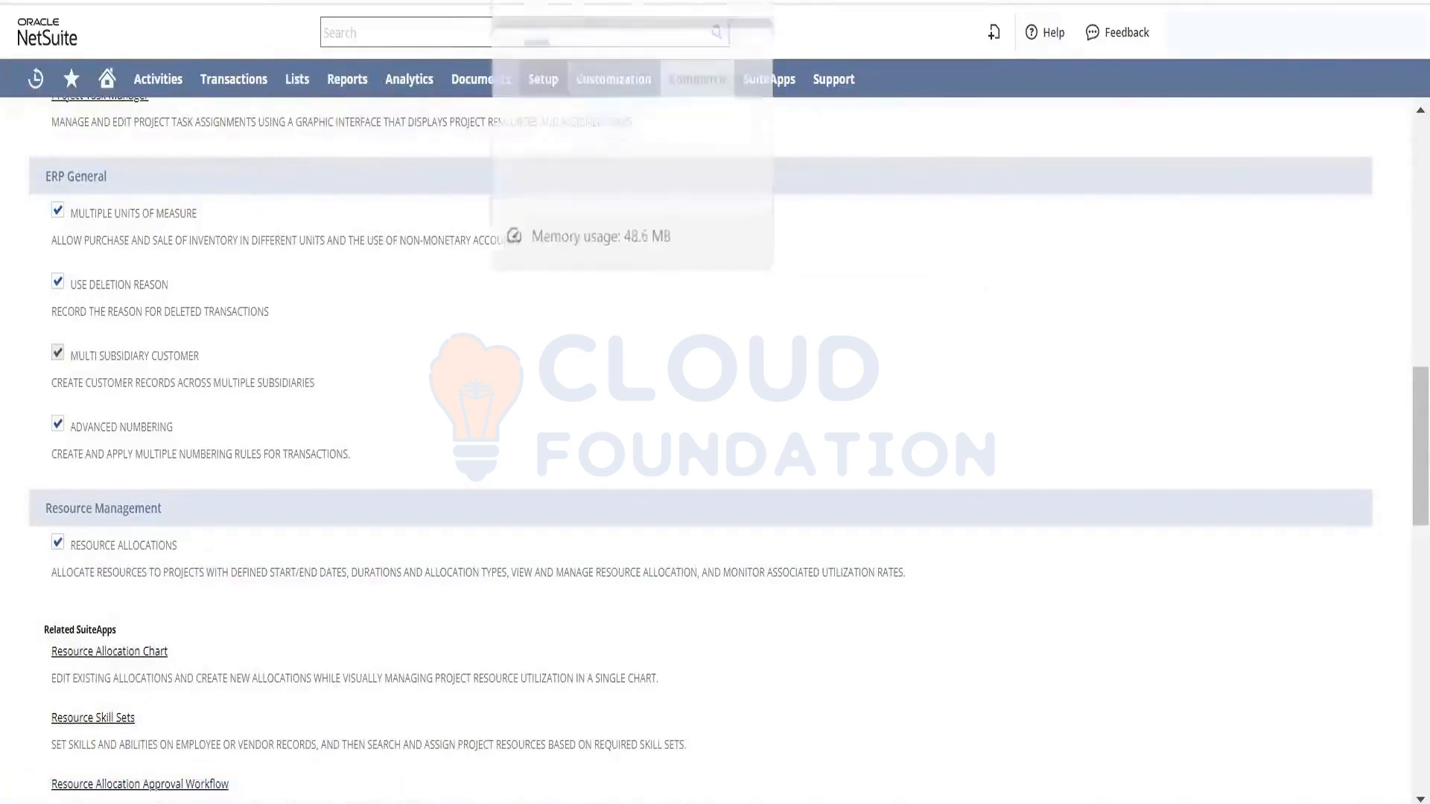
{"action": "left_click", "coordinate": [790, 1]}
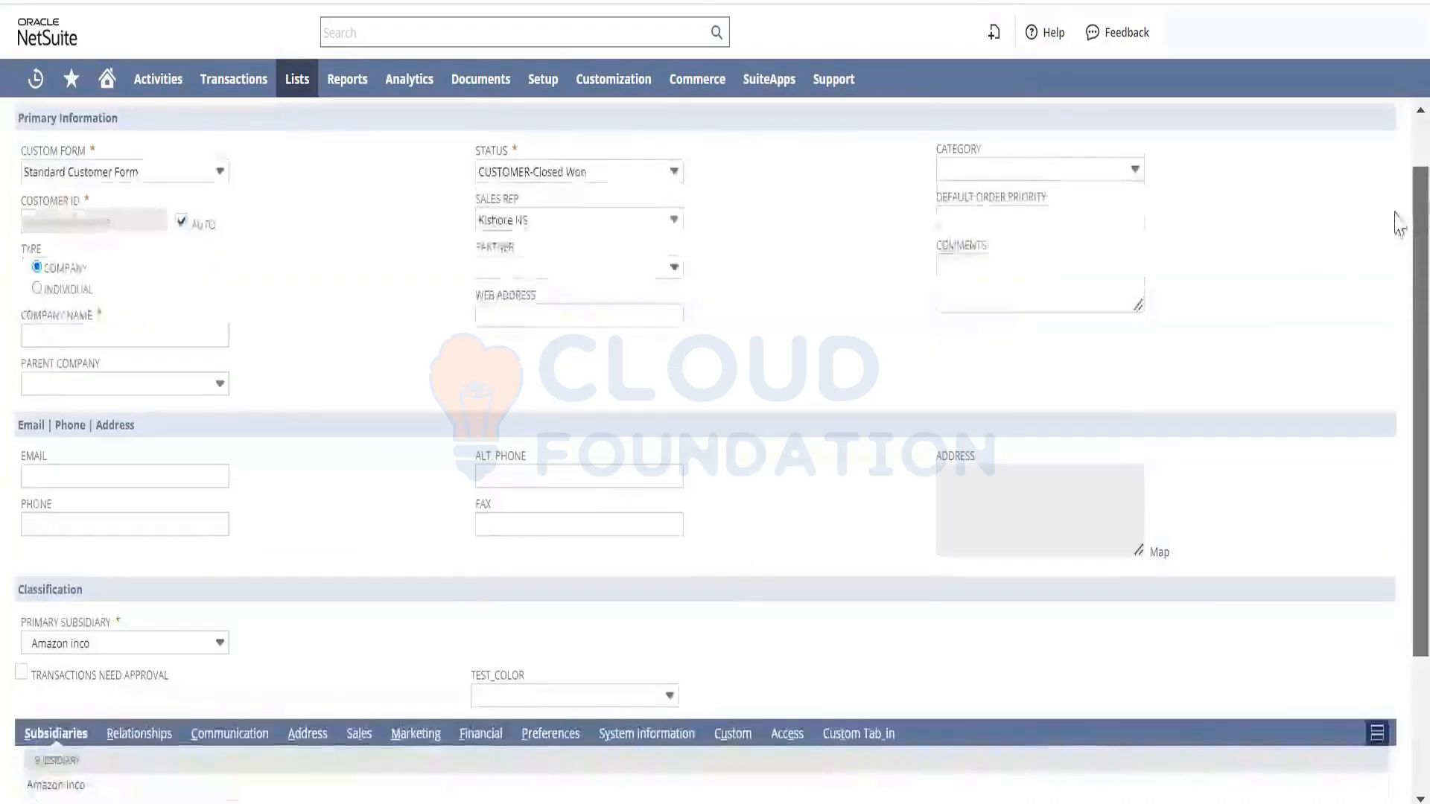
{"action": "left_click_drag", "start_coordinate": [1398, 222], "coordinate": [1395, 357]}
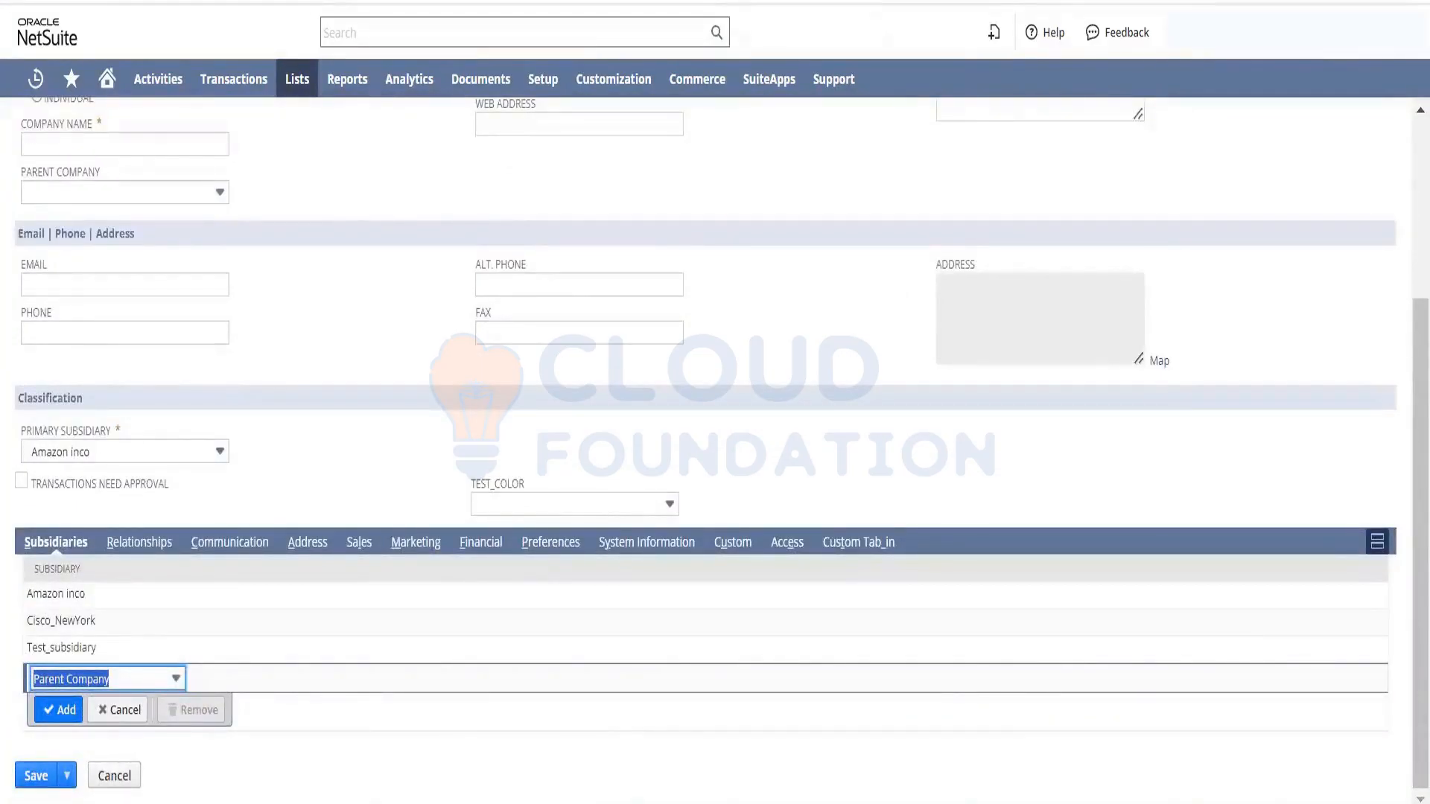
Switch to the Subsidiaries list tab and open a new customer record form from there
{"action": "left_click", "coordinate": [815, 107]}
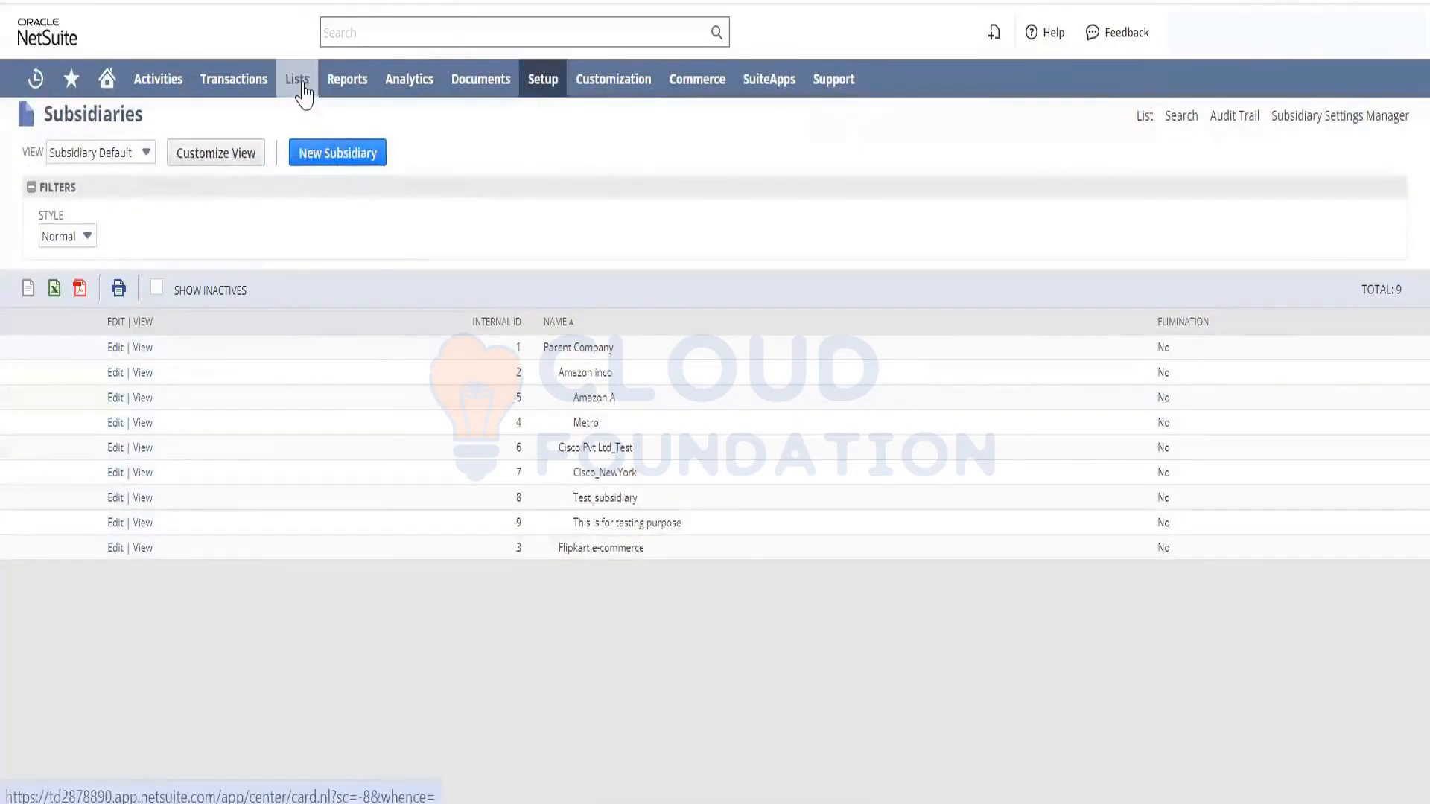
{"action": "mouse_move", "coordinate": [304, 88]}
{"action": "mouse_move", "coordinate": [357, 273]}
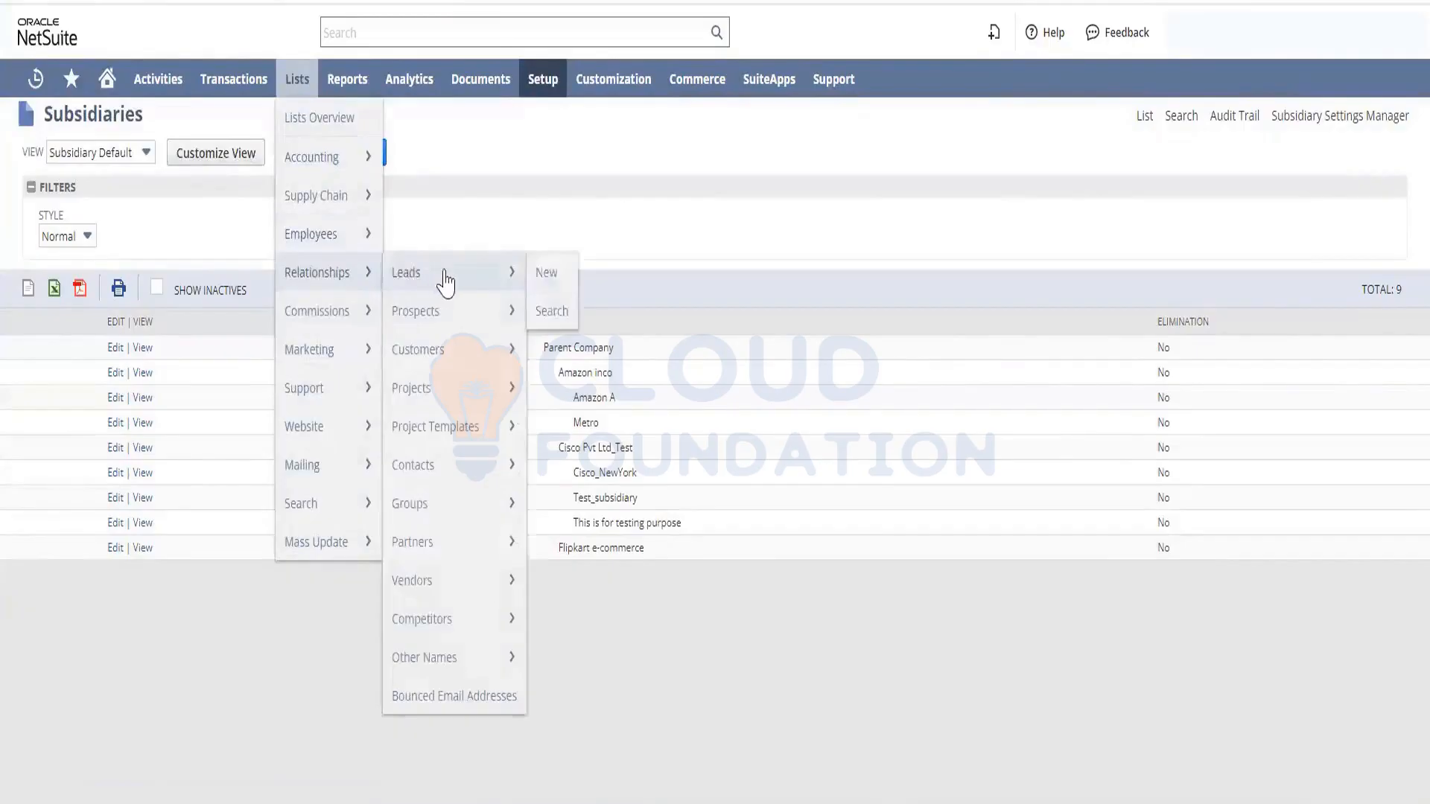
{"action": "mouse_move", "coordinate": [481, 357]}
{"action": "left_click", "coordinate": [560, 344]}
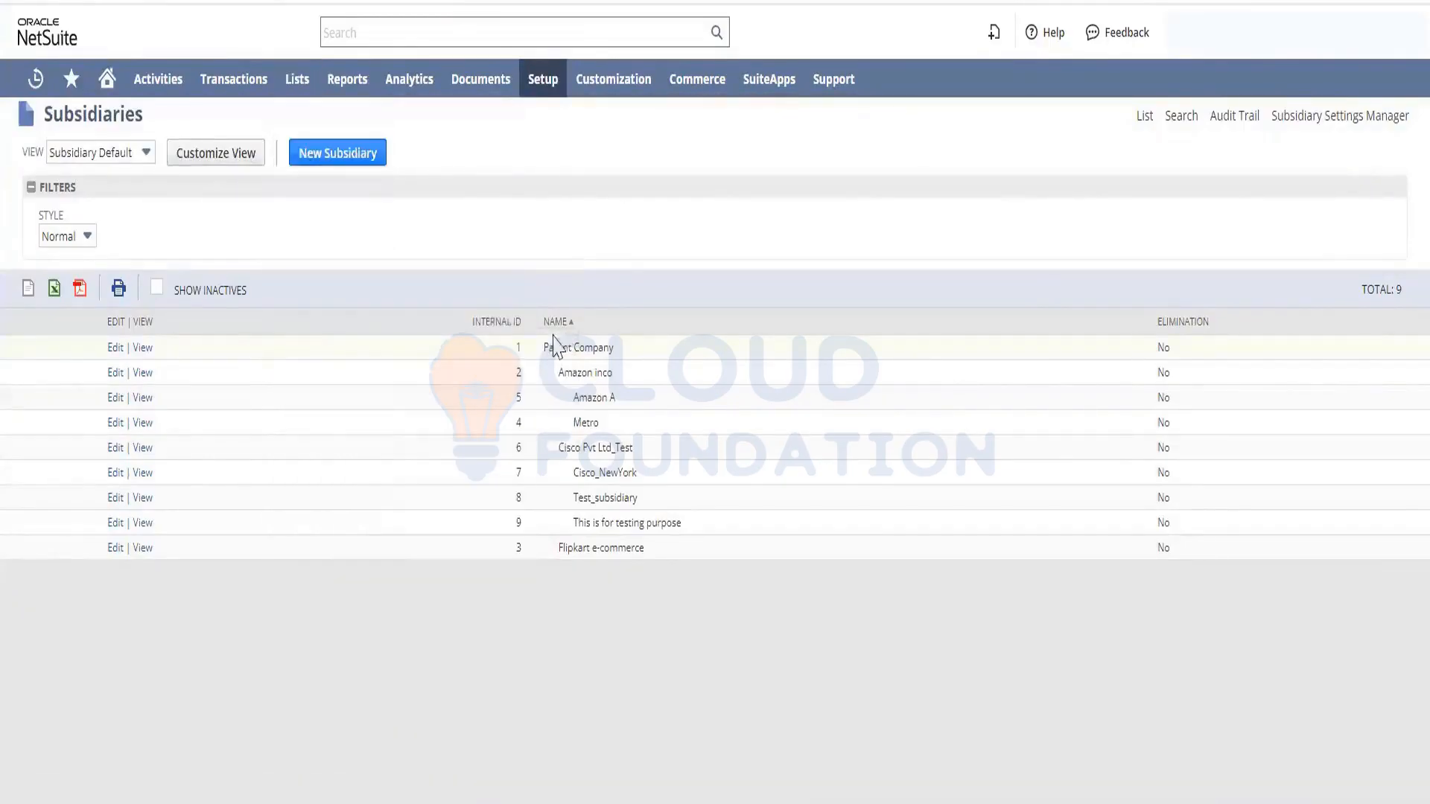
Open a new customer record form in a separate browser tab
{"action": "mouse_move", "coordinate": [300, 85]}
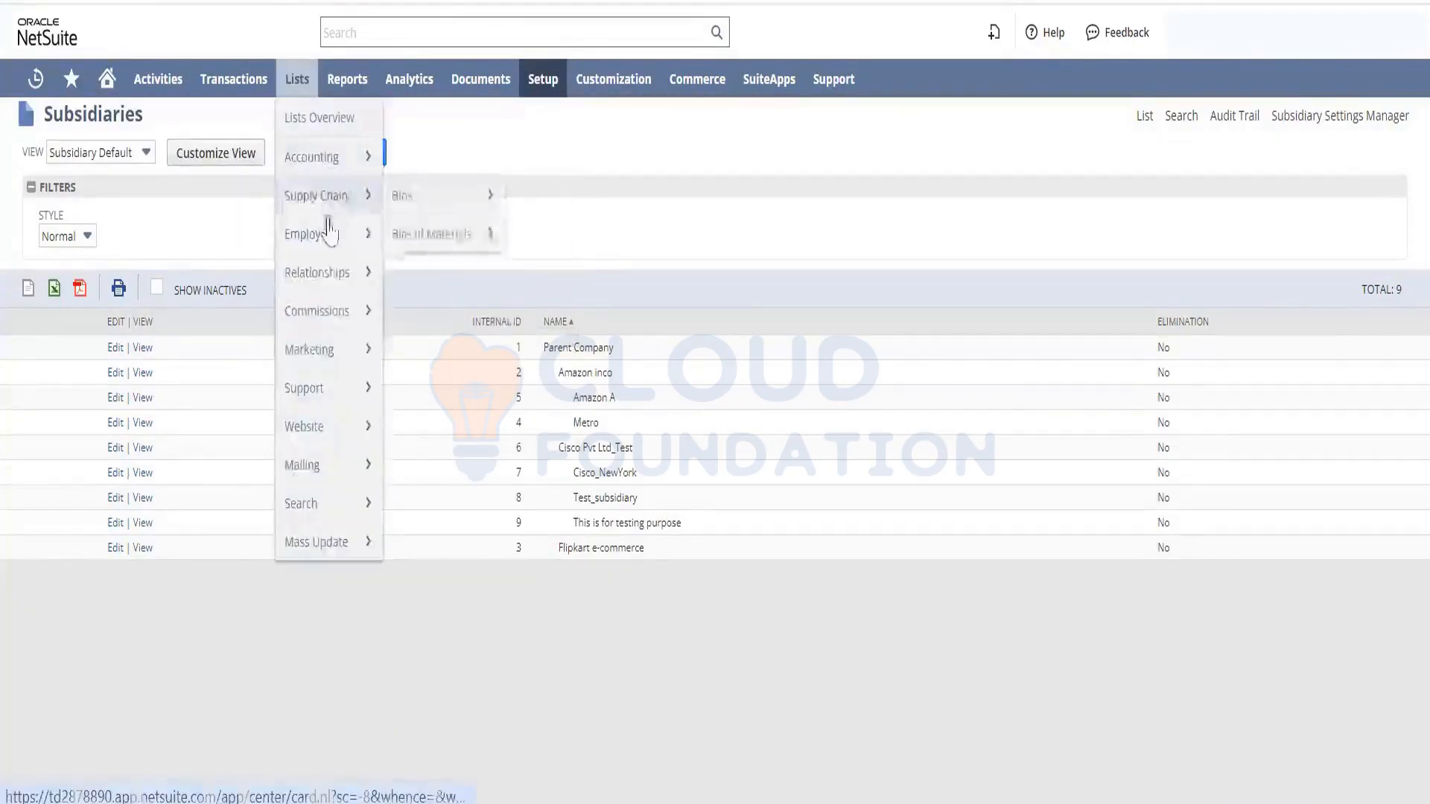
{"action": "mouse_move", "coordinate": [350, 274]}
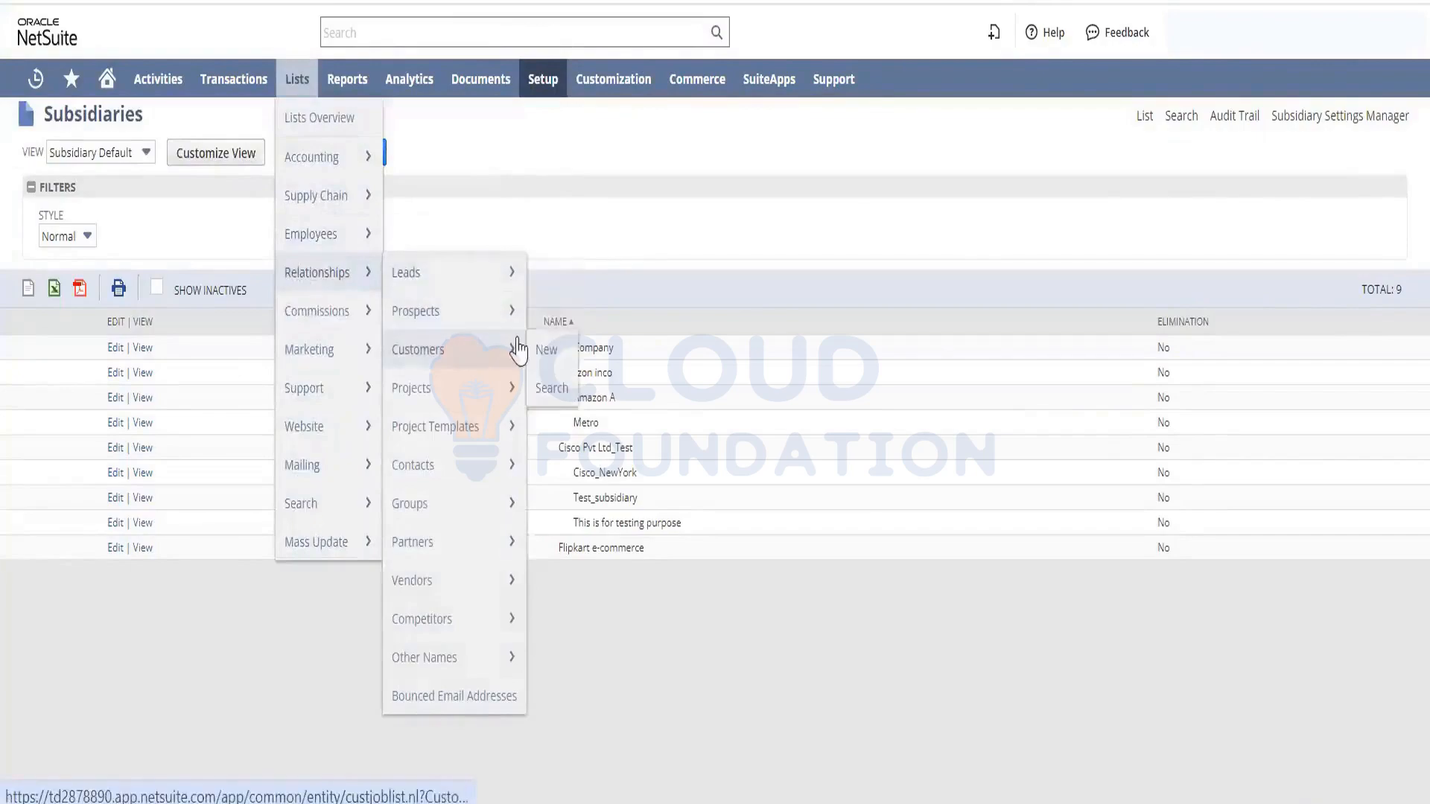
{"action": "right_click", "coordinate": [545, 350]}
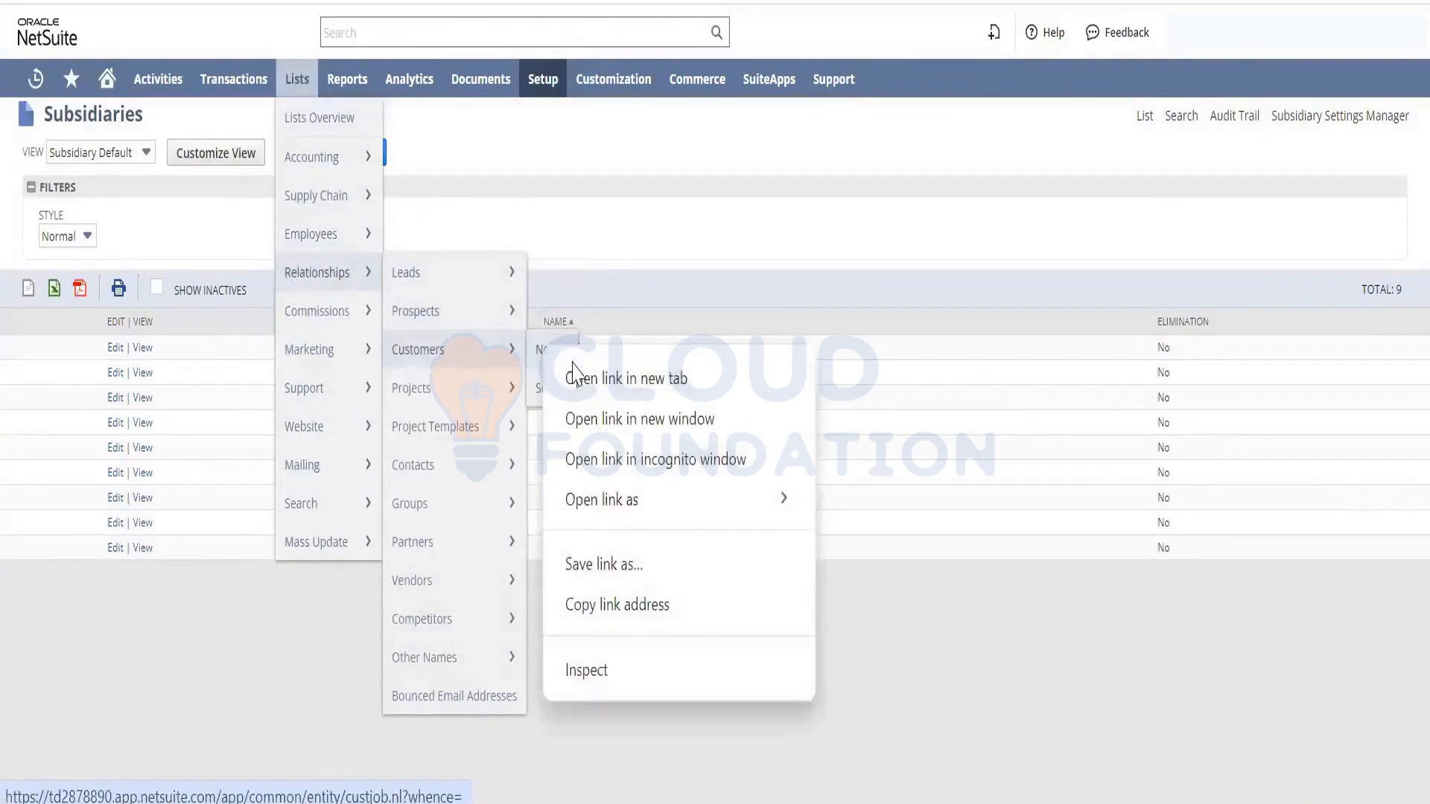
{"action": "left_click", "coordinate": [552, 371]}
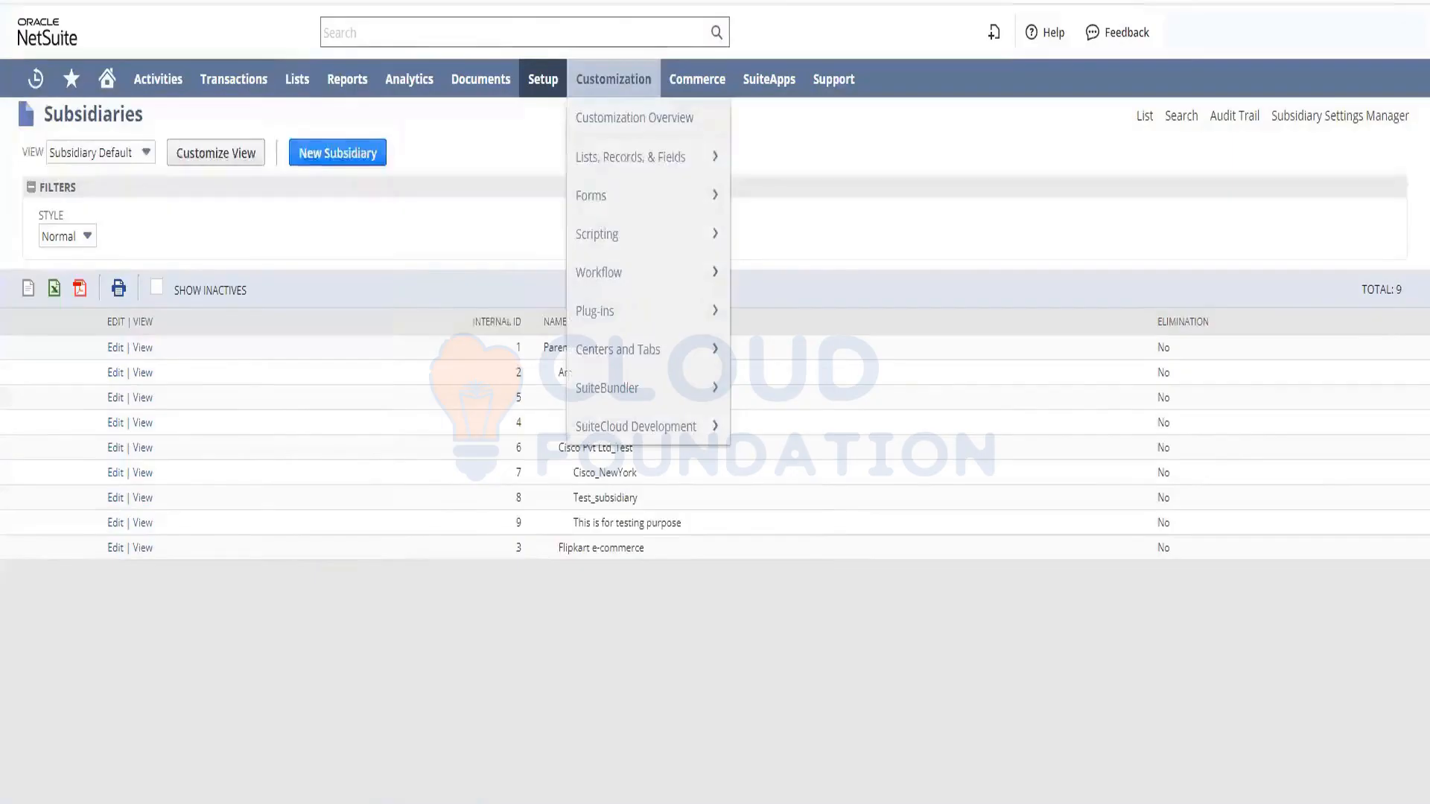
{"action": "left_click", "coordinate": [640, 2]}
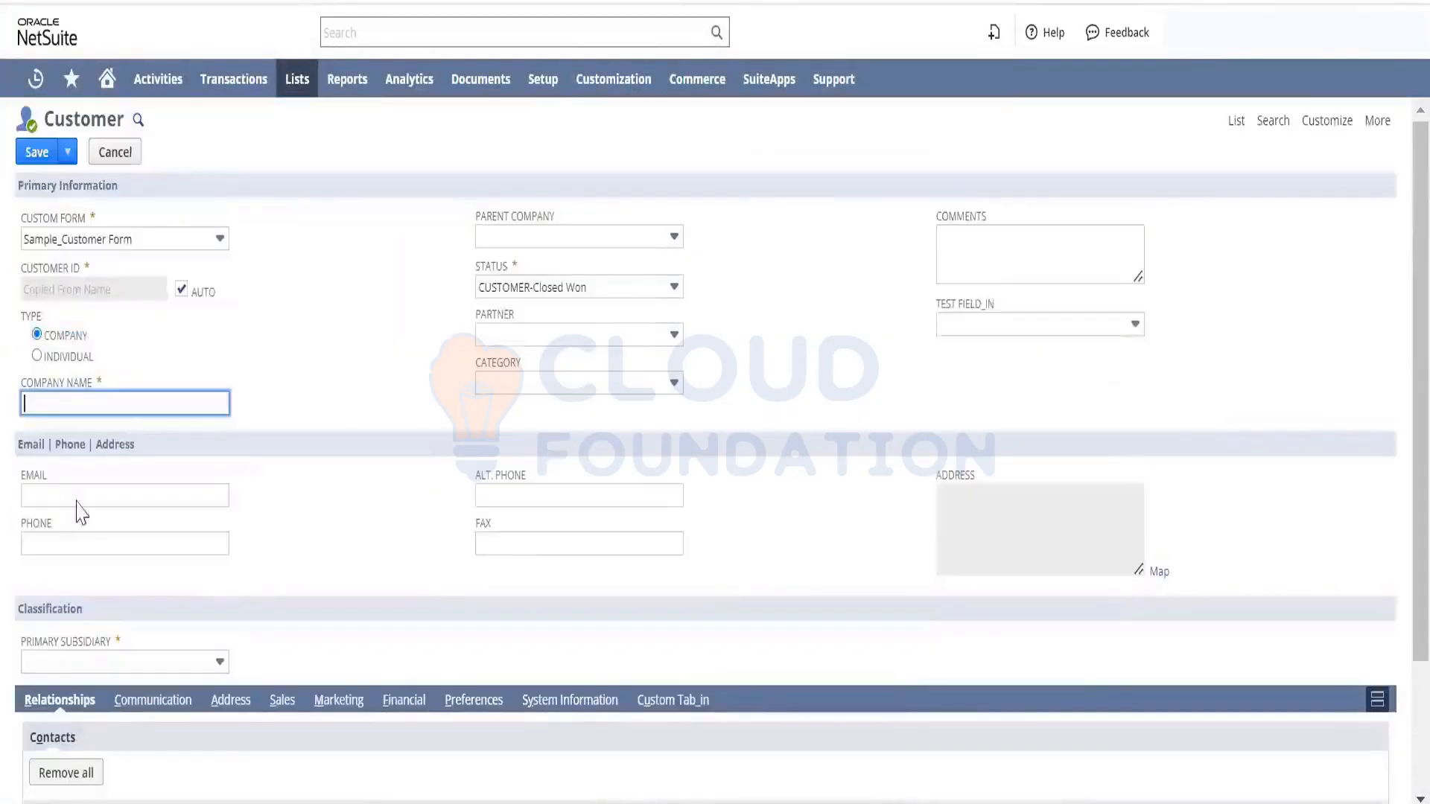
Switch the new customer to the Standard Customer Form and choose Amazon inco as its primary subsidiary
{"action": "left_click", "coordinate": [143, 237]}
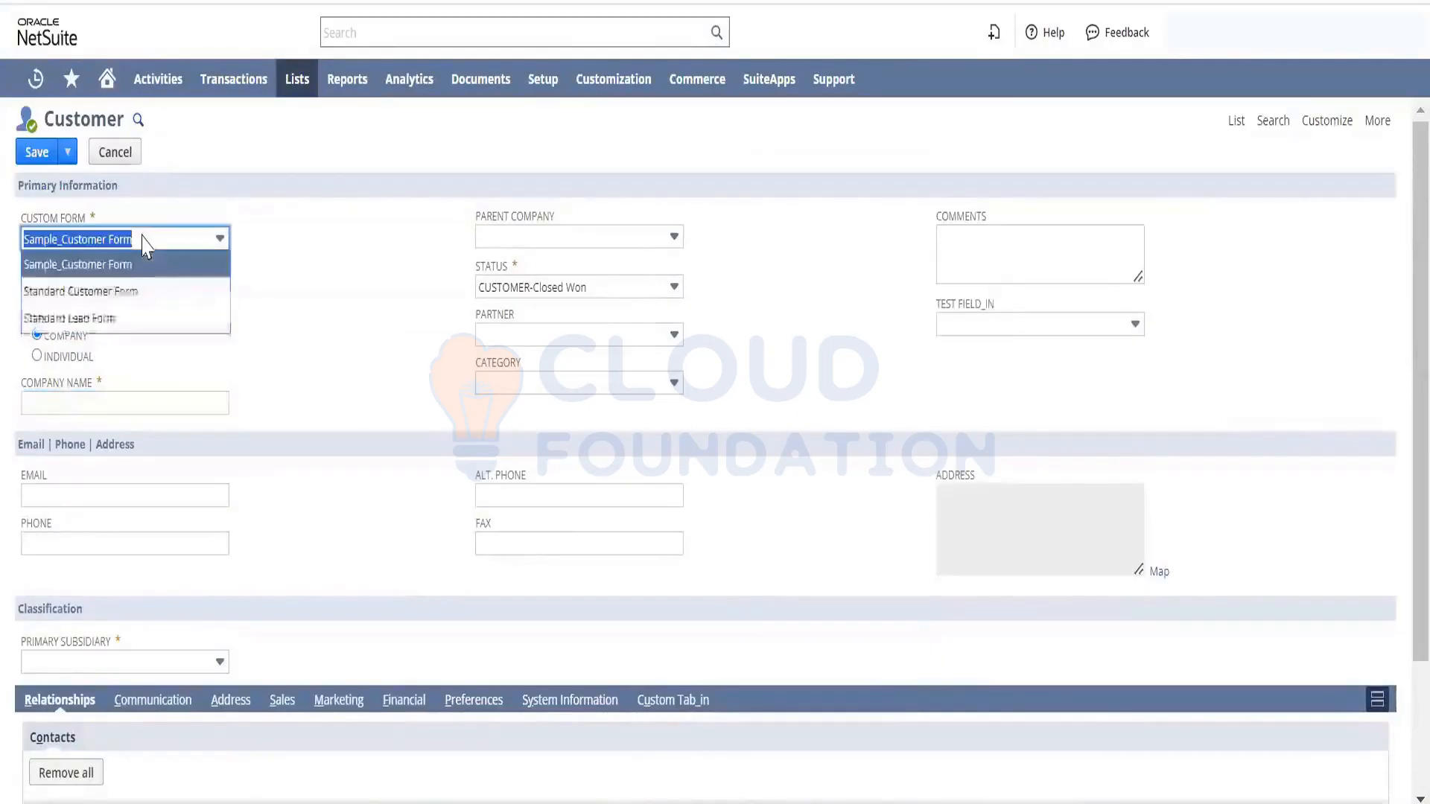
{"action": "left_click", "coordinate": [125, 290]}
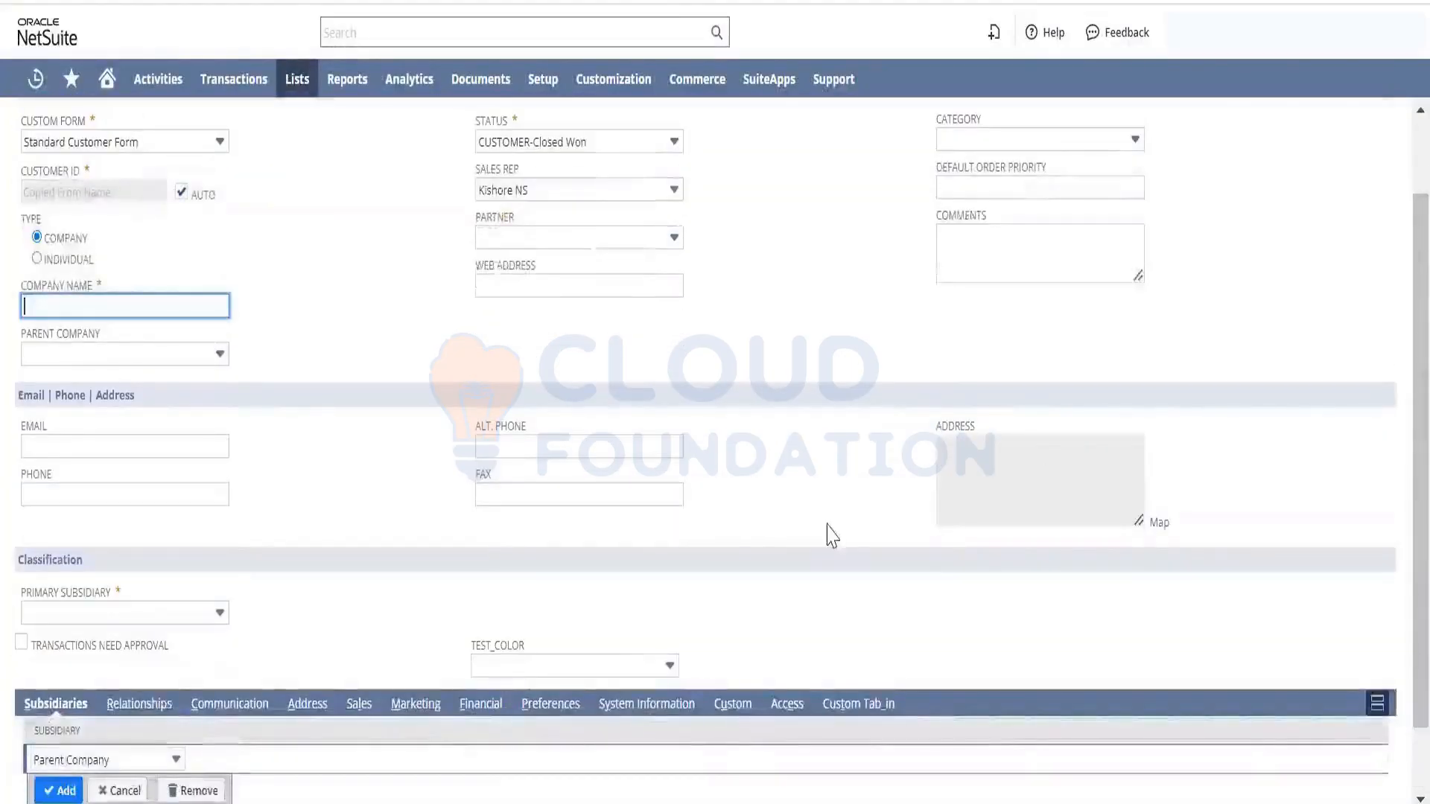
{"action": "left_click", "coordinate": [204, 612]}
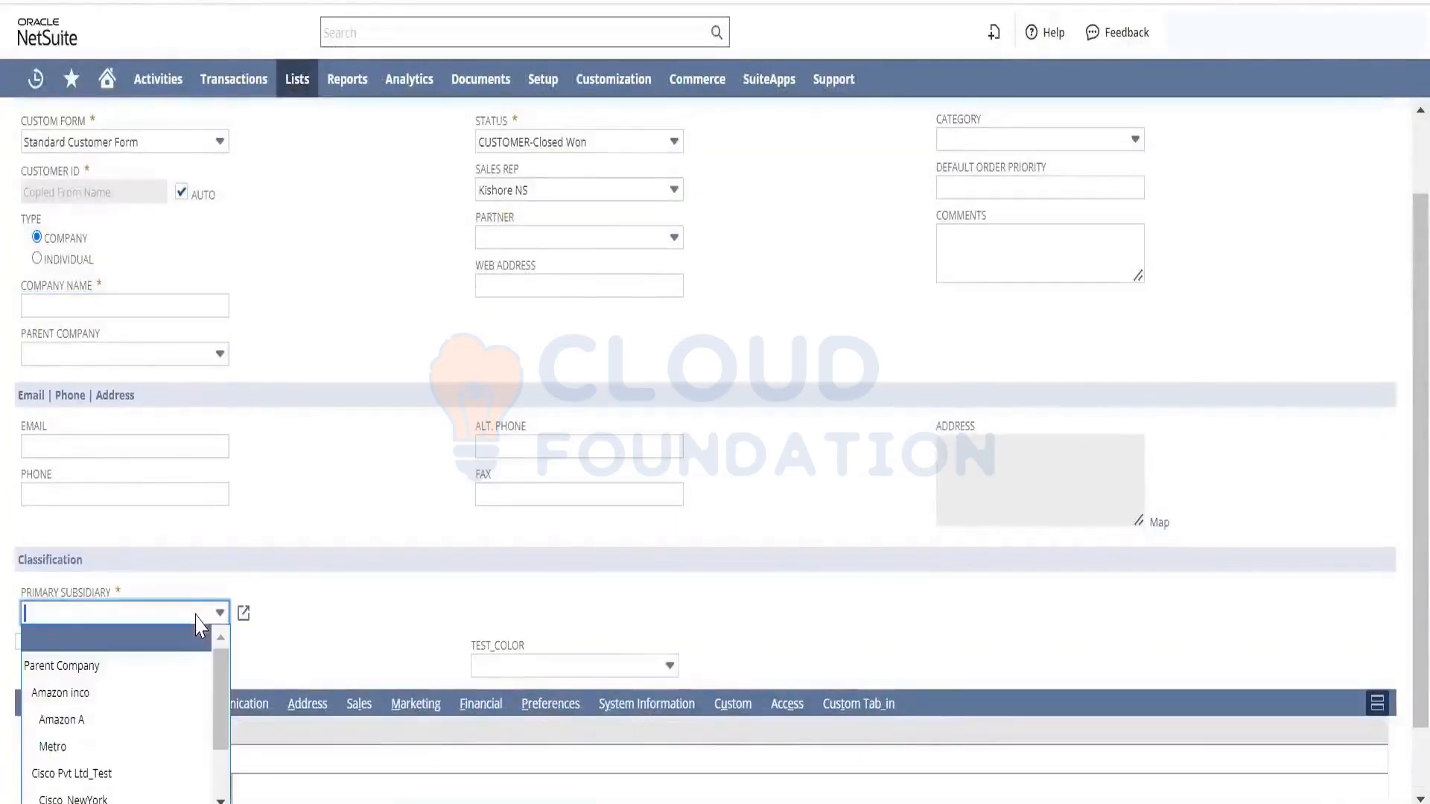
{"action": "left_click", "coordinate": [146, 703]}
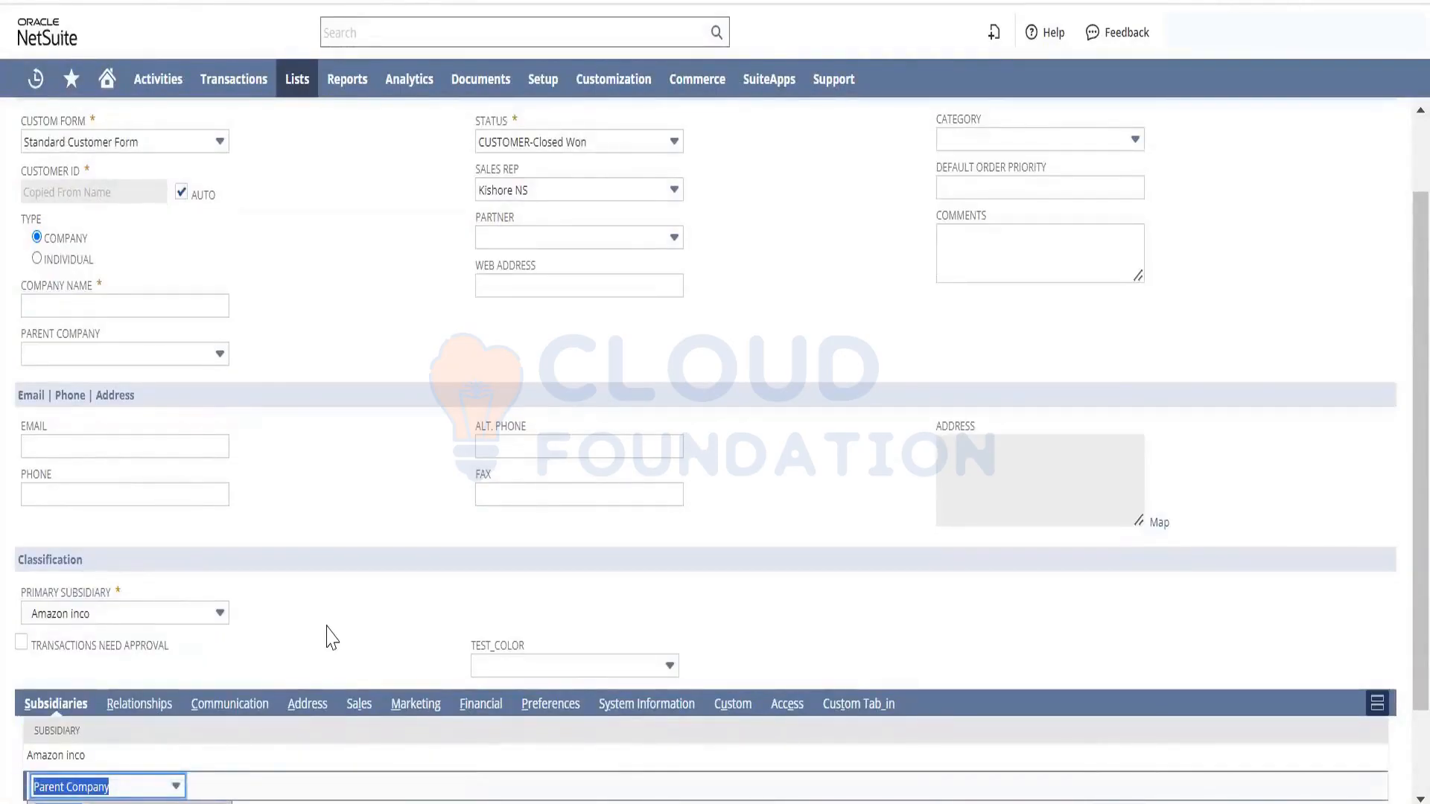
{"action": "scroll", "coordinate": [1395, 360], "scroll_direction": "down", "scroll_amount": 2}
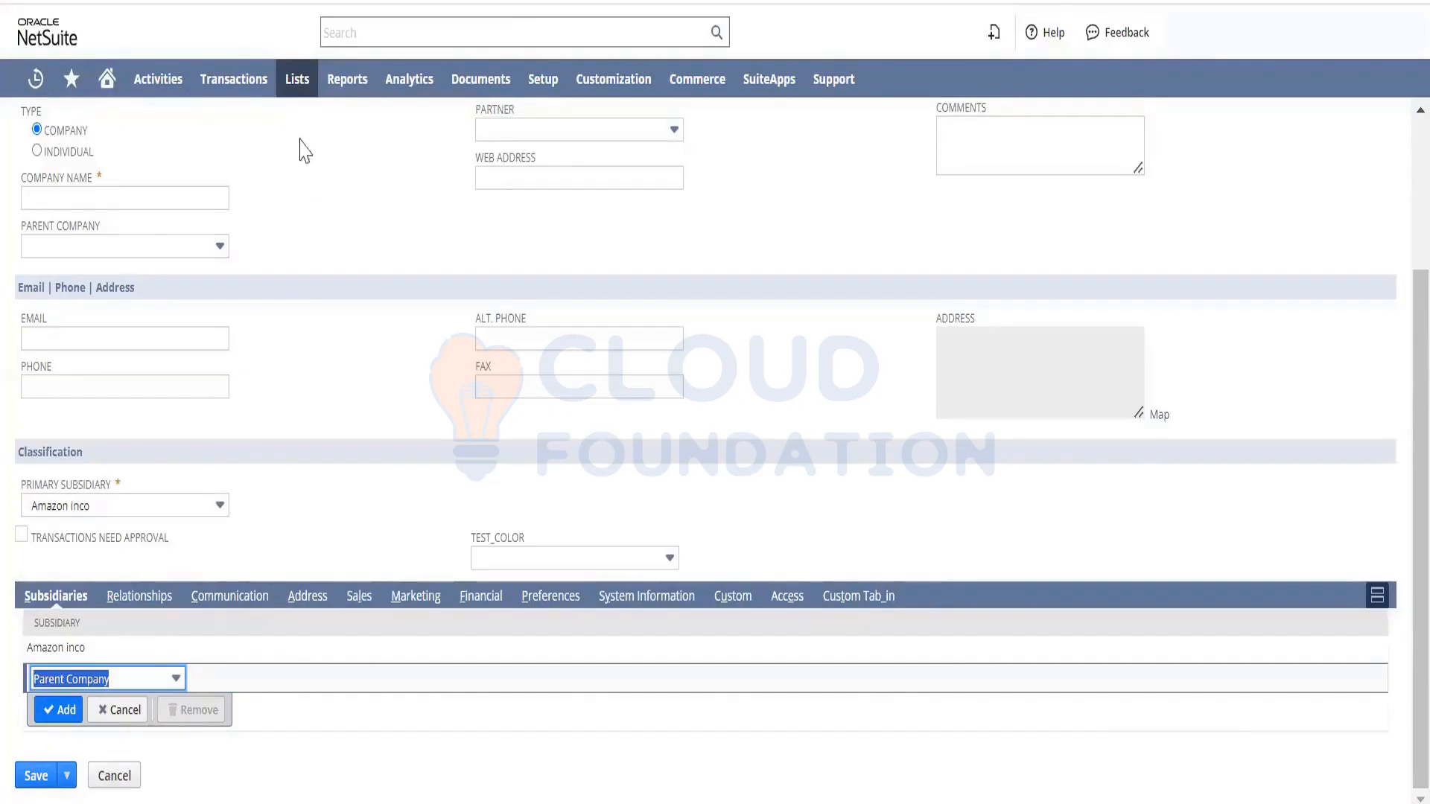
{"action": "scroll", "coordinate": [1401, 551], "scroll_direction": "up", "scroll_amount": 3}
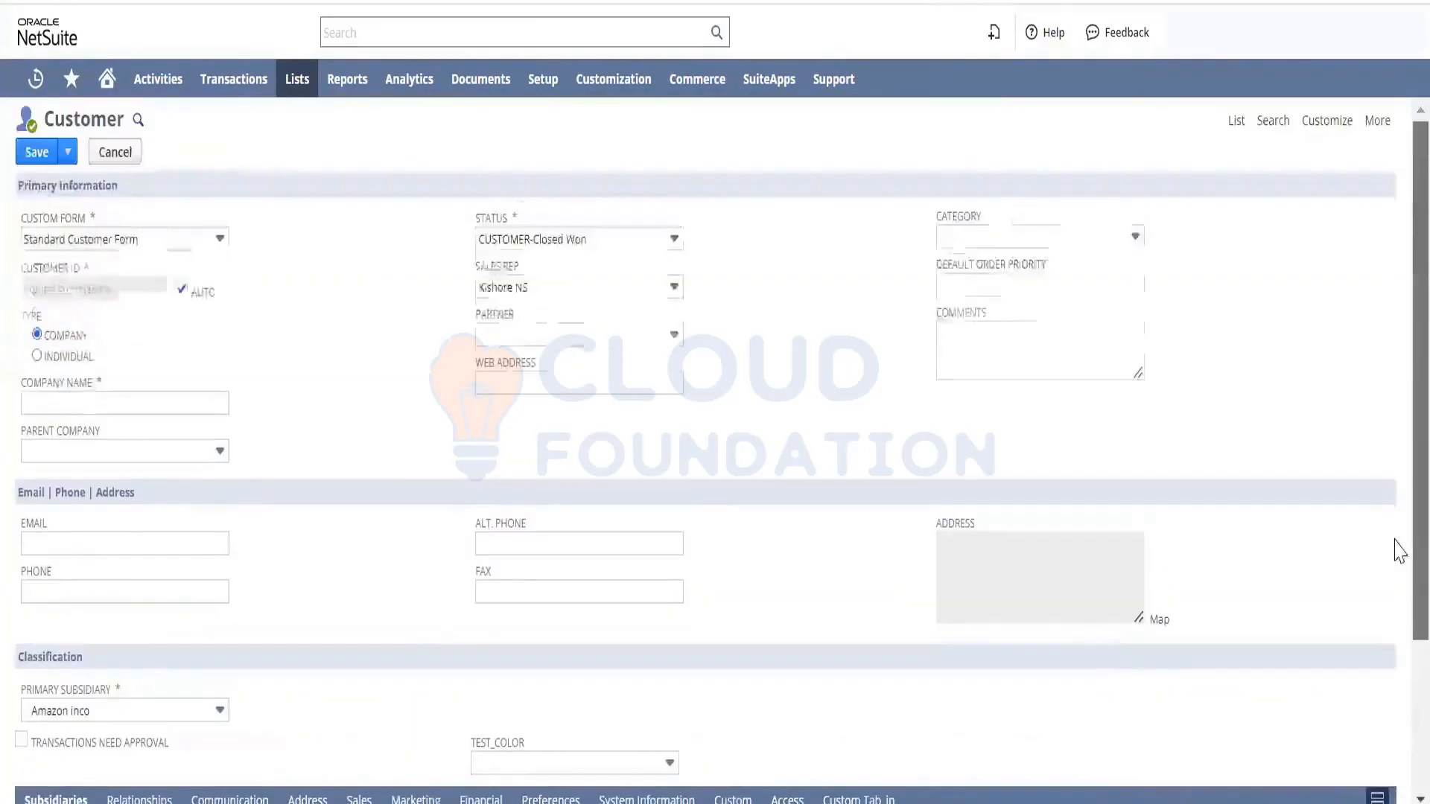
Discard the unsaved customer, show all stages in the customer list, and open sky zone for editing
{"action": "left_click", "coordinate": [1236, 121]}
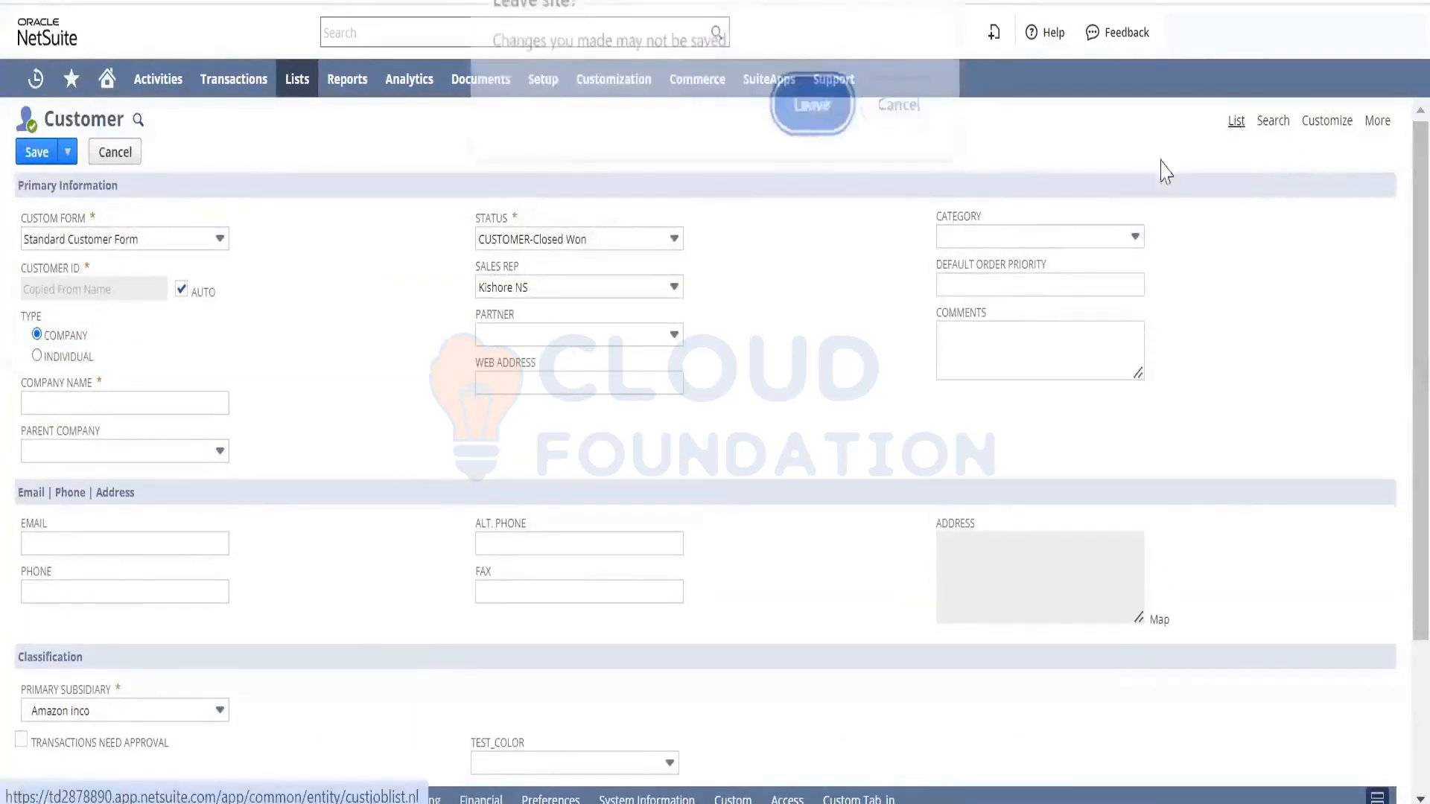
{"action": "left_click", "coordinate": [812, 118]}
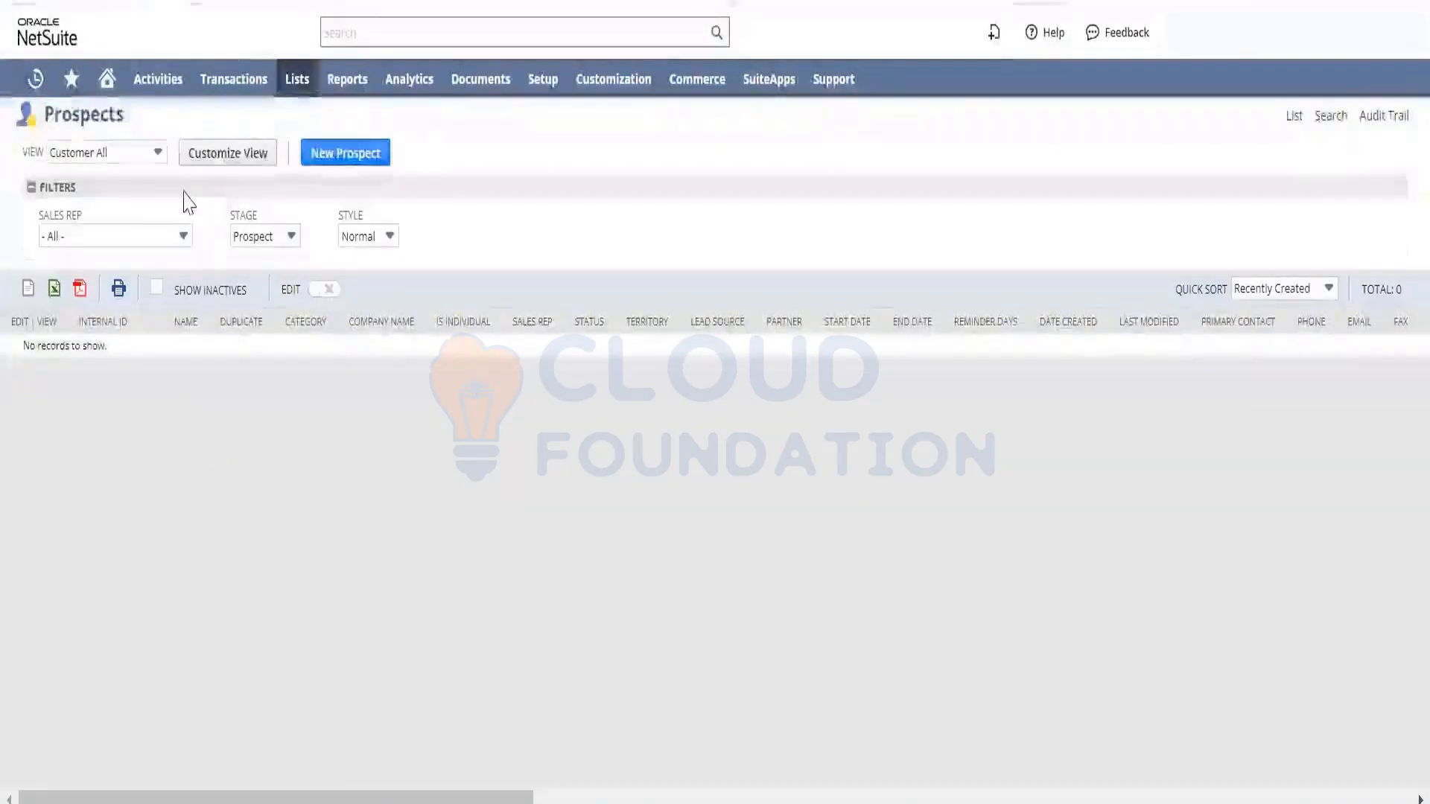
{"action": "left_click", "coordinate": [292, 237]}
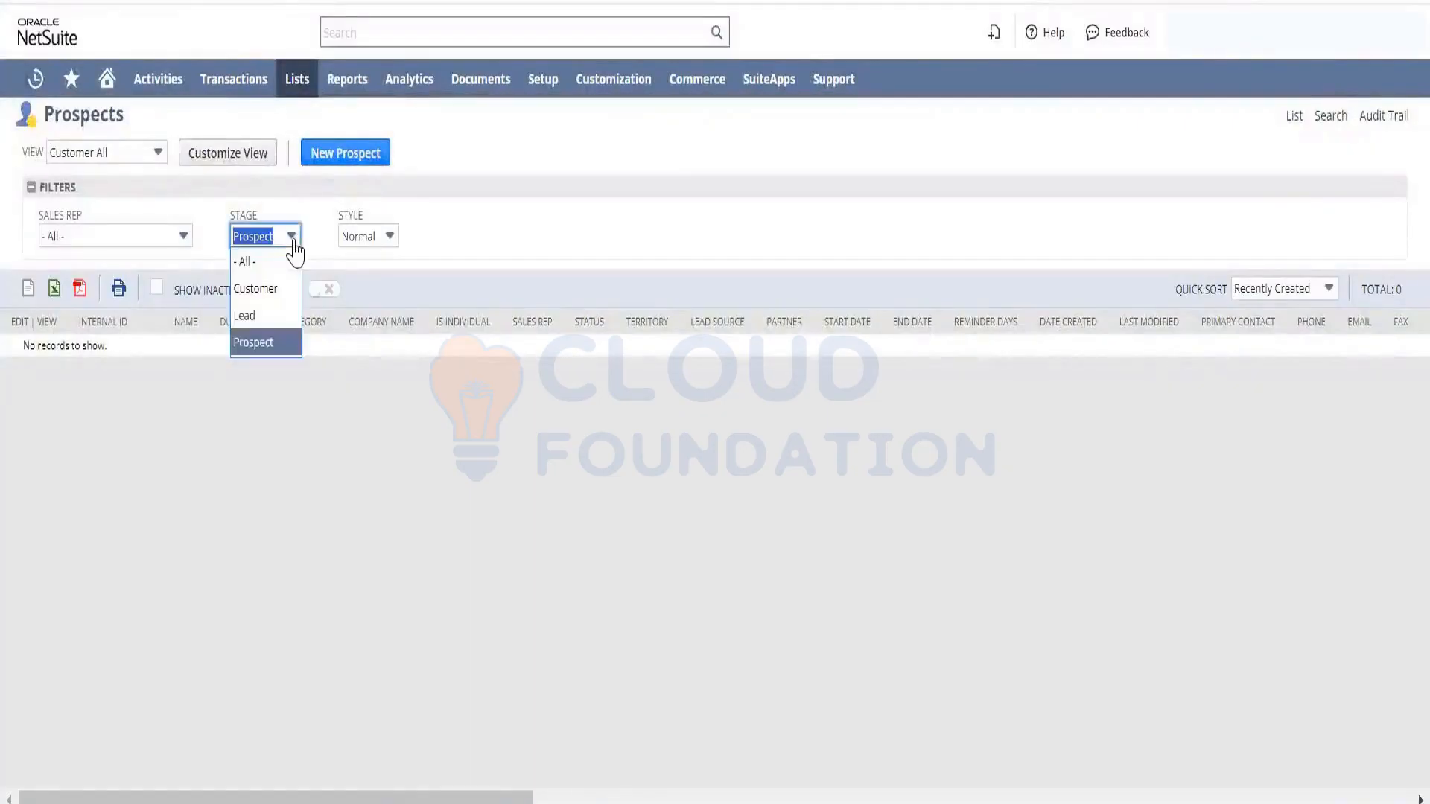
{"action": "left_click", "coordinate": [290, 261]}
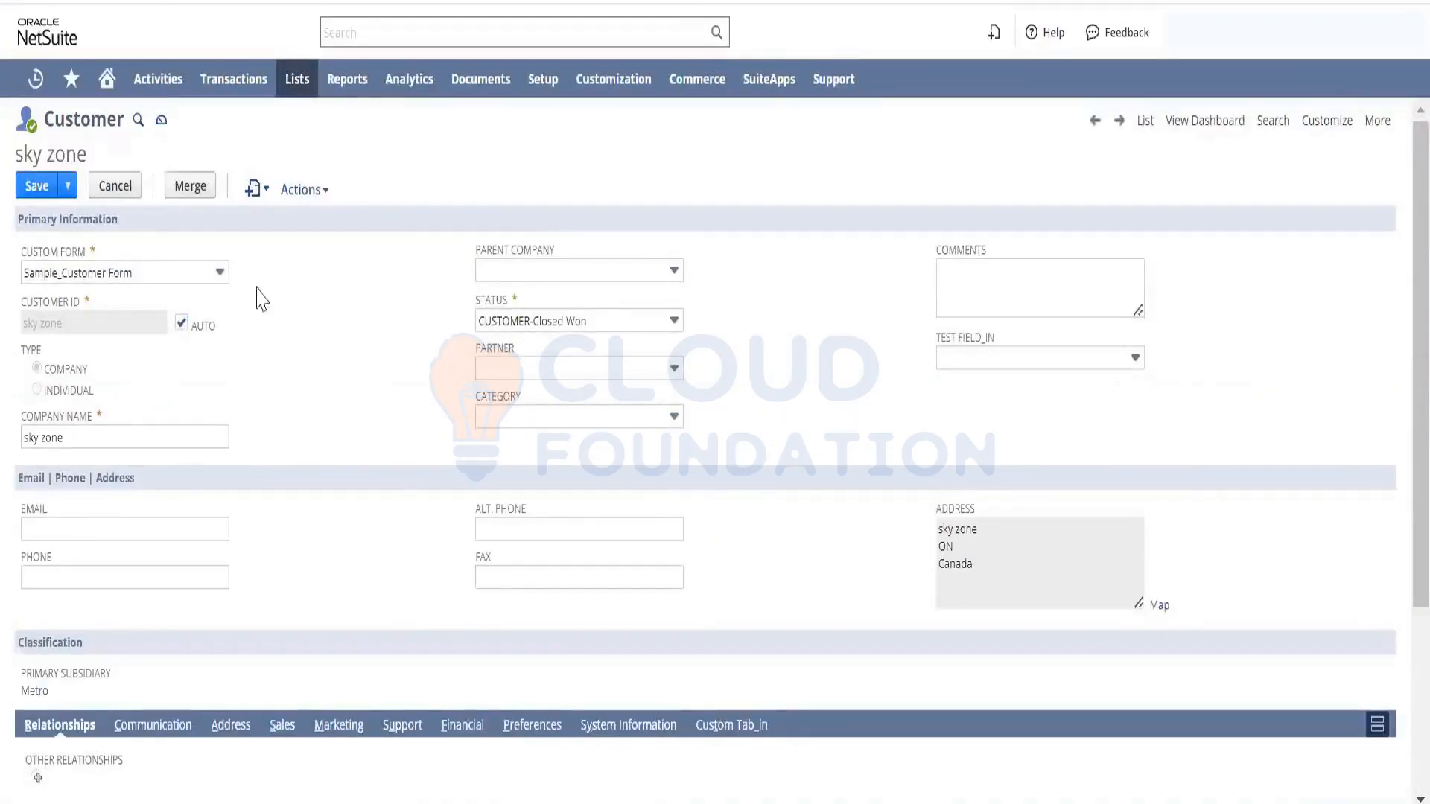
Using the Standard Customer Form, add Amazon A to sky zone's subsidiaries and save the customer
{"action": "left_click", "coordinate": [210, 274]}
{"action": "left_click", "coordinate": [175, 324]}
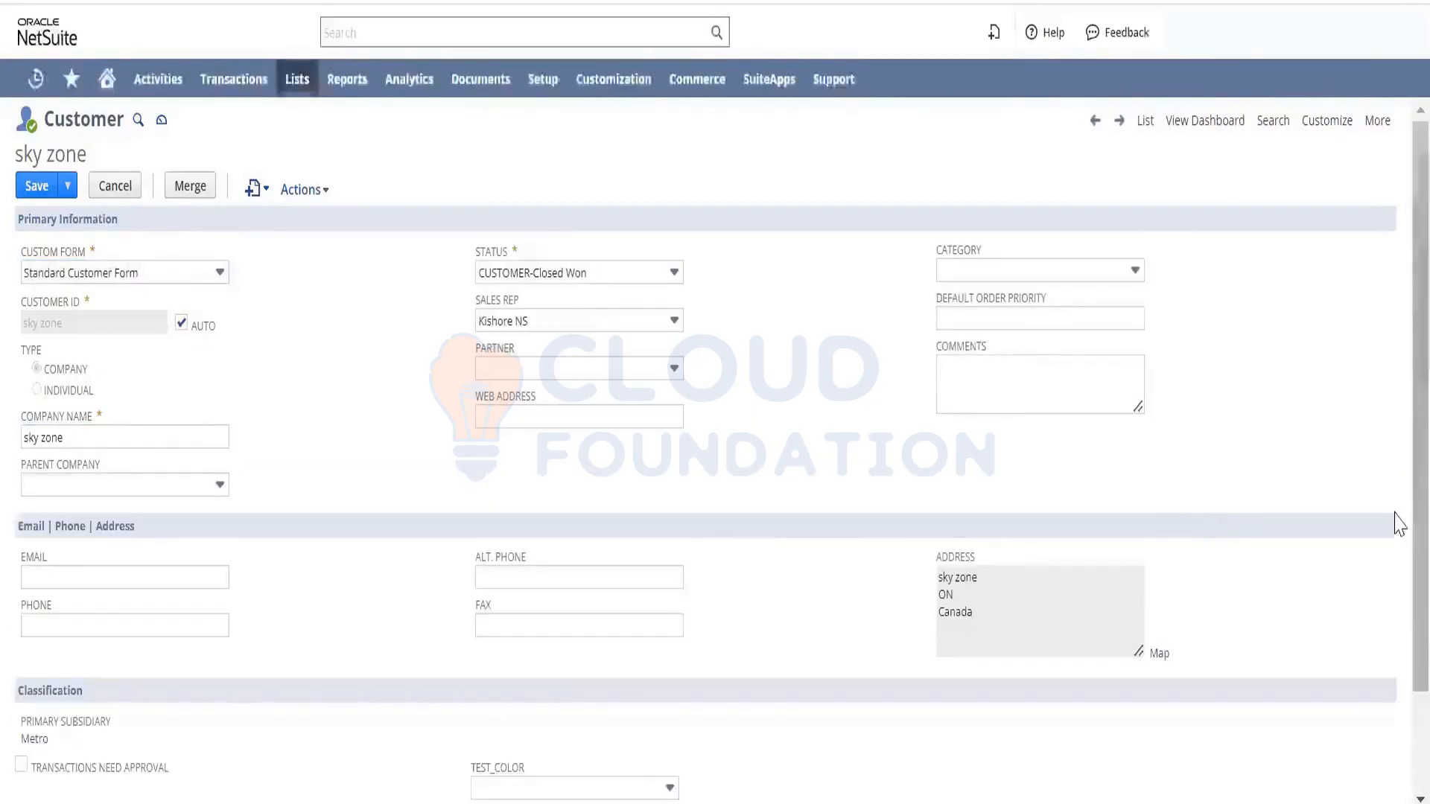
{"action": "scroll", "coordinate": [1397, 543], "scroll_direction": "down", "scroll_amount": 2}
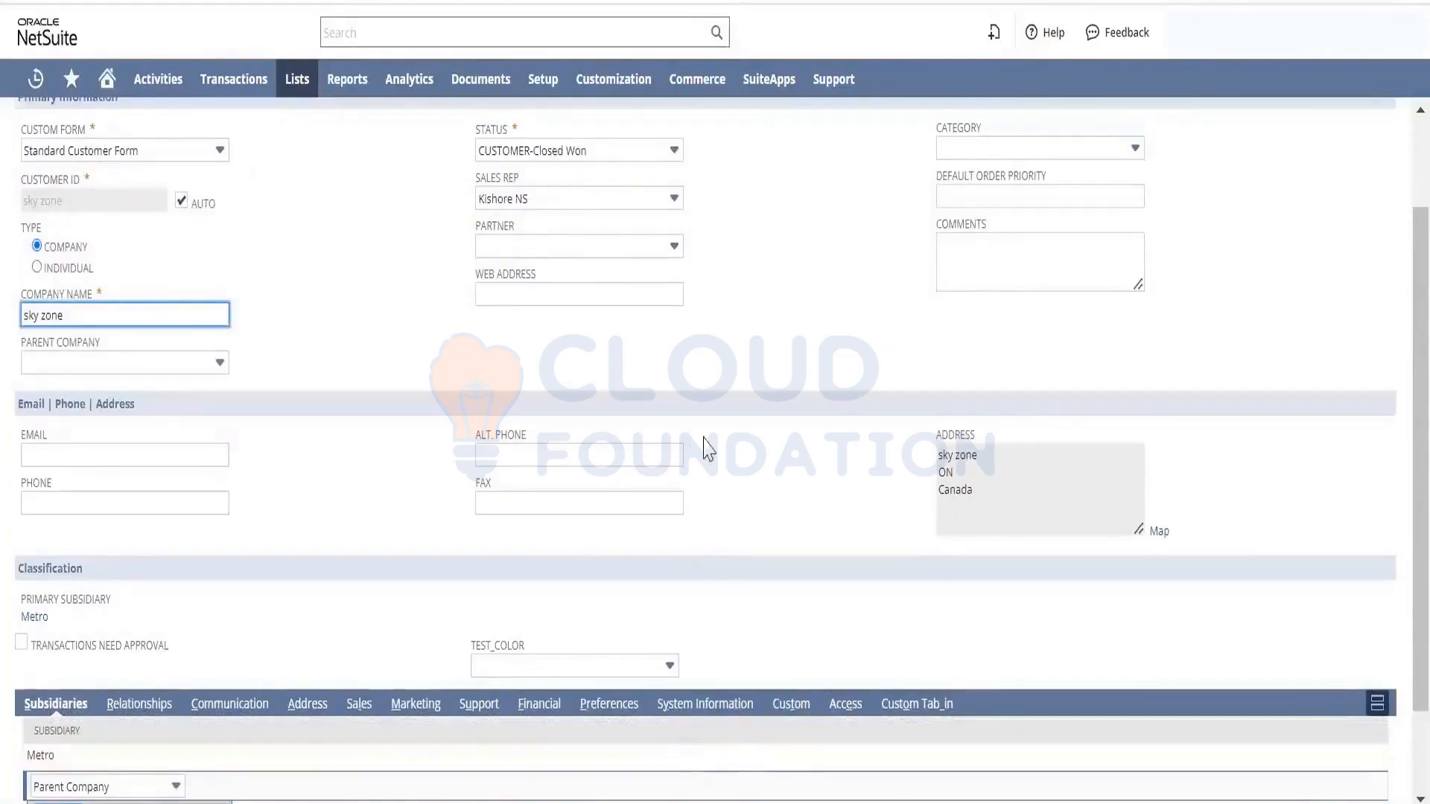
{"action": "scroll", "coordinate": [1399, 339], "scroll_direction": "down", "scroll_amount": 2}
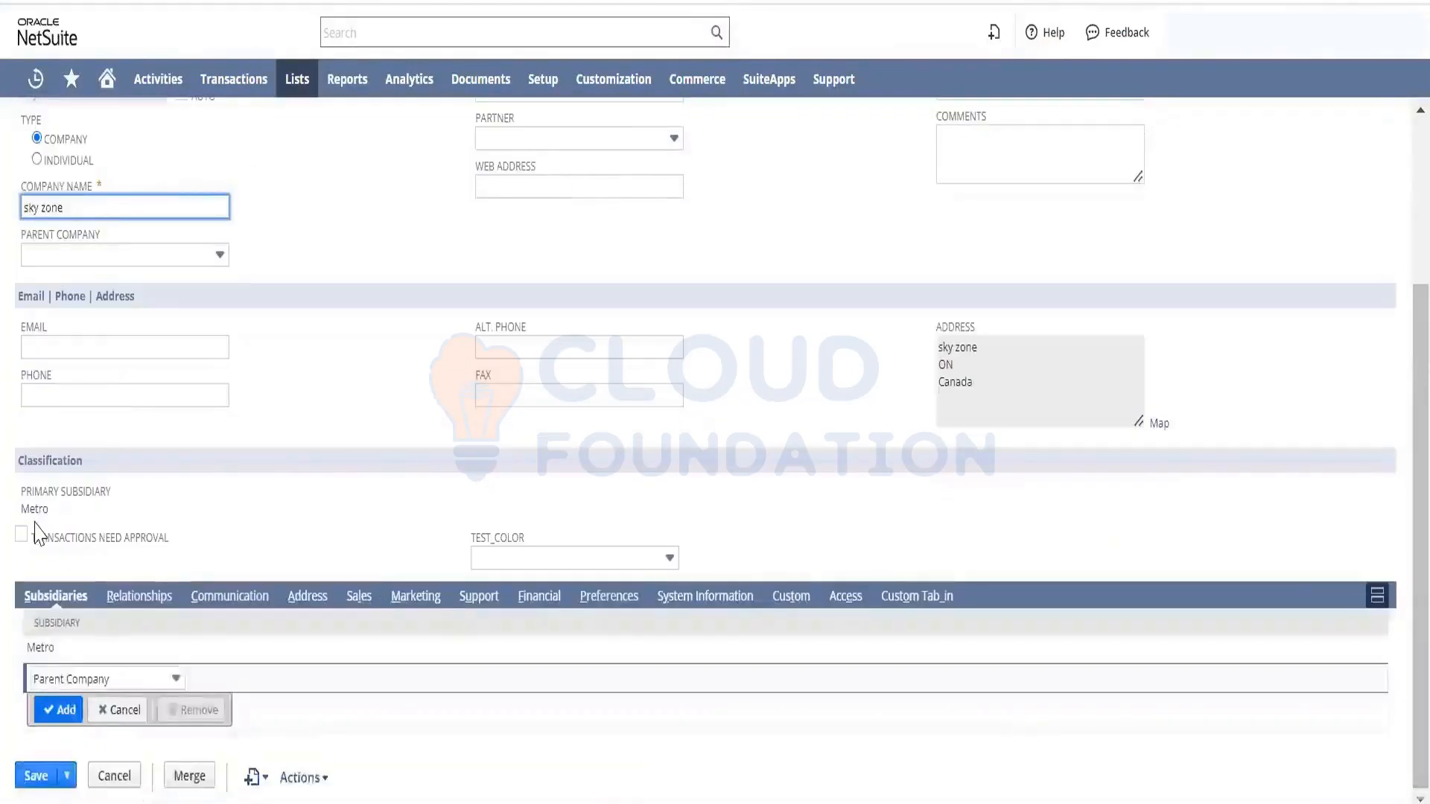
{"action": "left_click", "coordinate": [119, 680]}
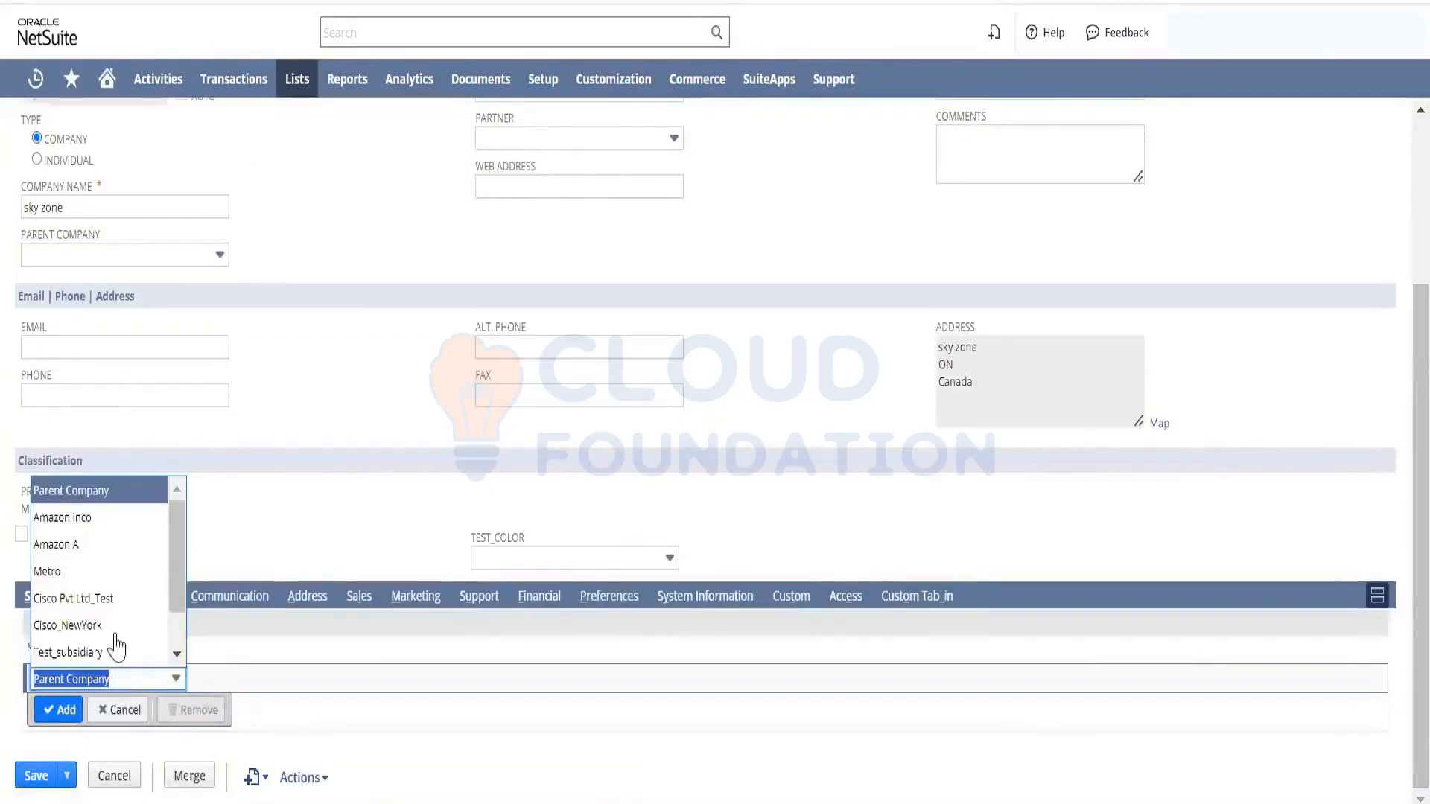
{"action": "left_click", "coordinate": [112, 548]}
{"action": "left_click", "coordinate": [67, 710]}
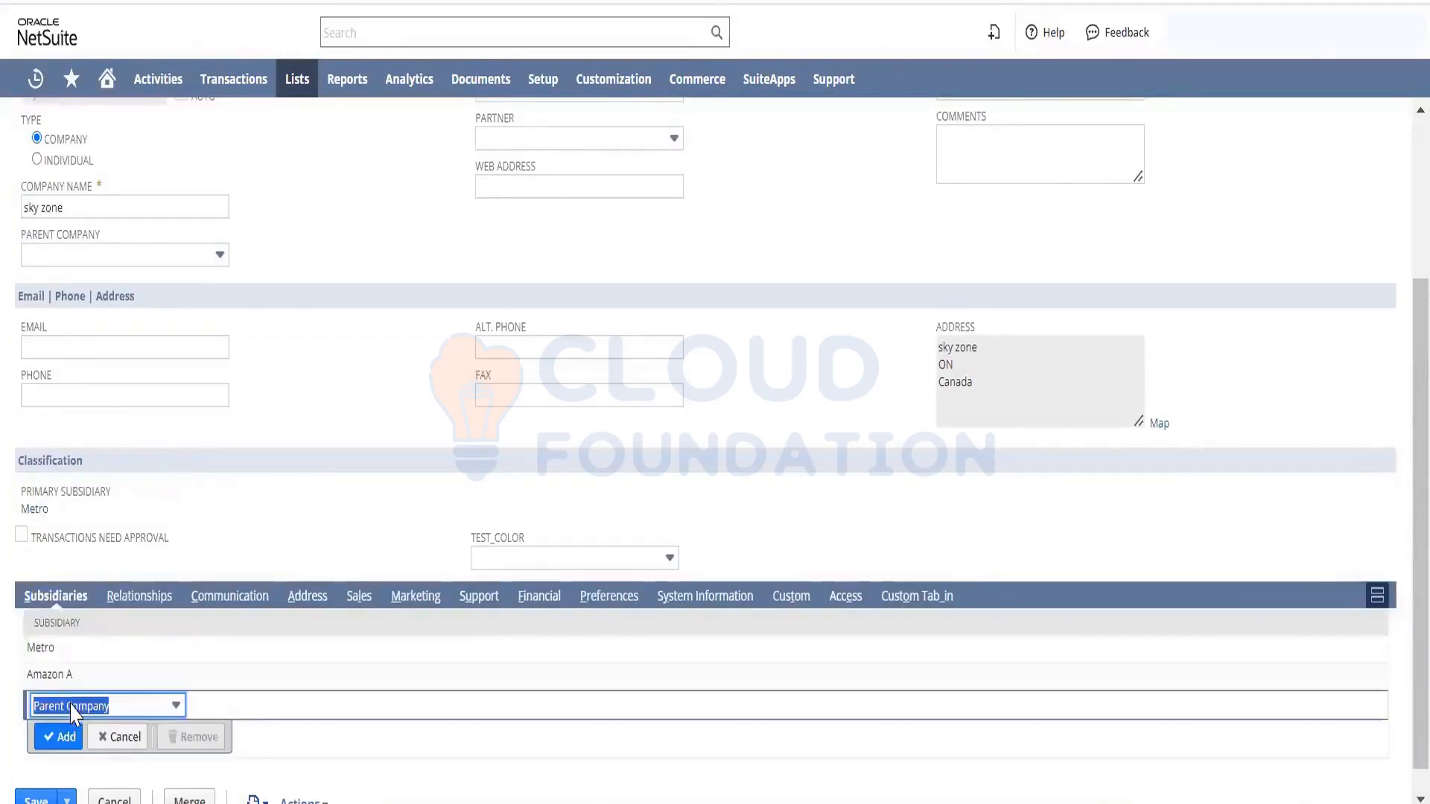
{"action": "left_click", "coordinate": [38, 799]}
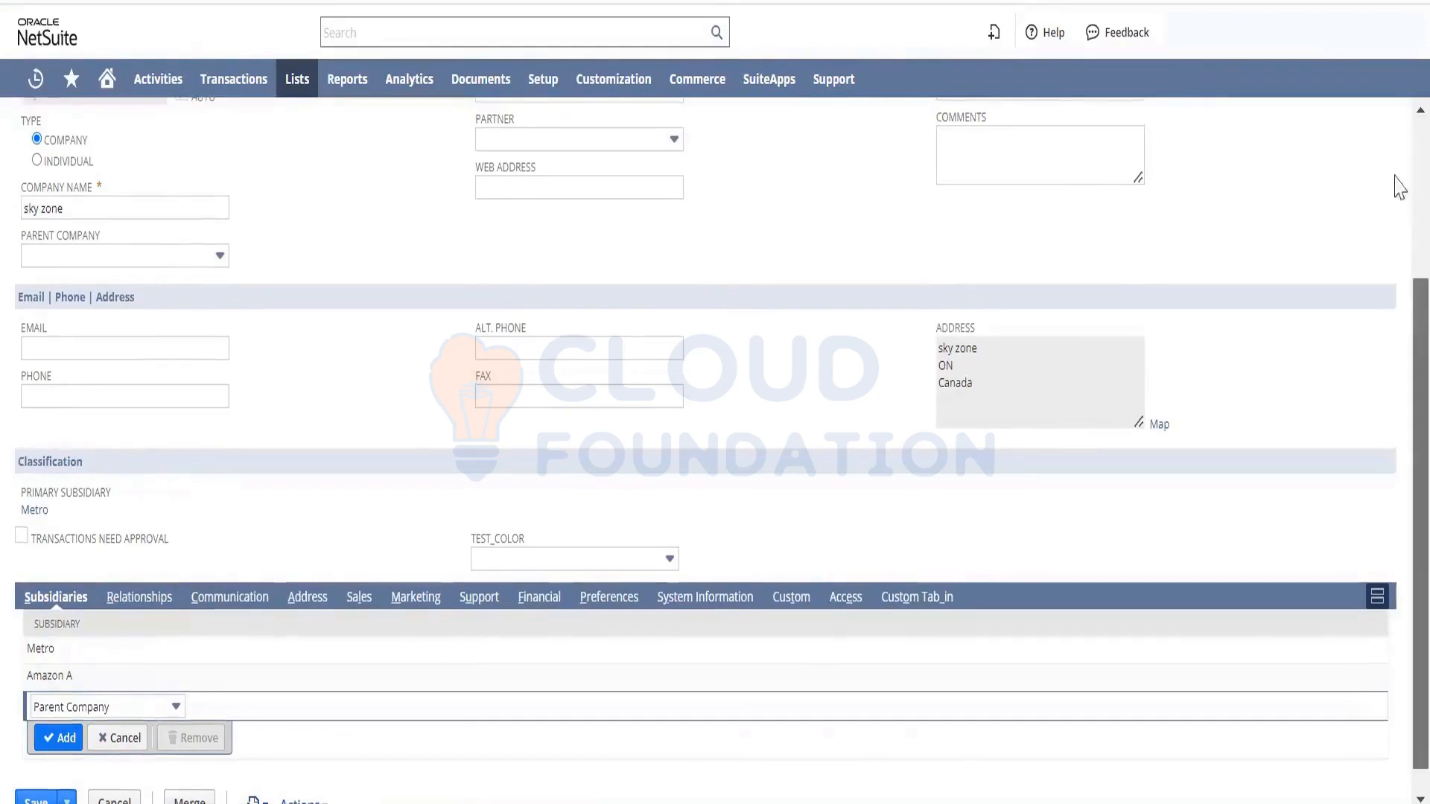
{"action": "scroll", "coordinate": [1393, 183], "scroll_direction": "up", "scroll_amount": 3}
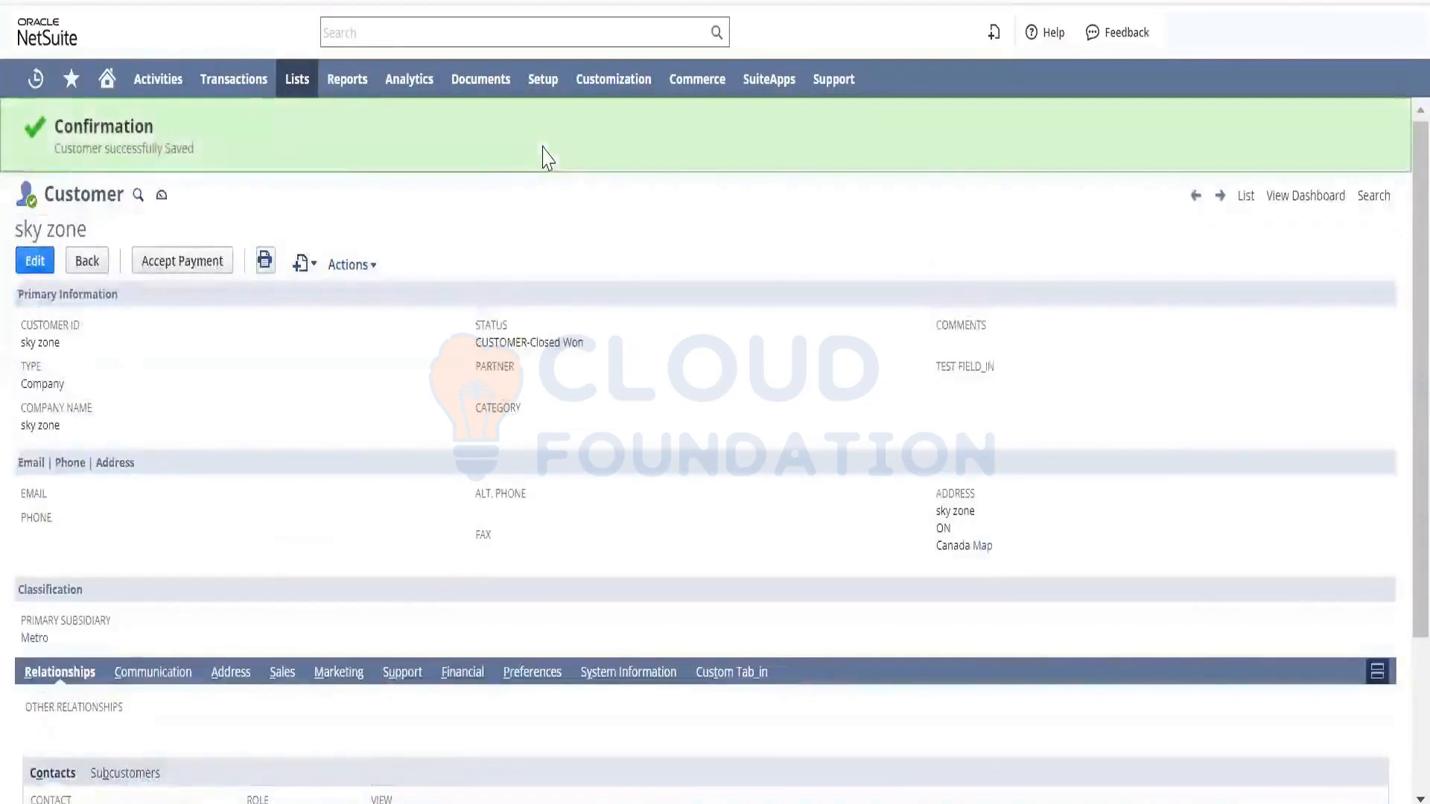
Open a new sales order form in a separate browser tab and dismiss the greeting alert
{"action": "mouse_move", "coordinate": [237, 79]}
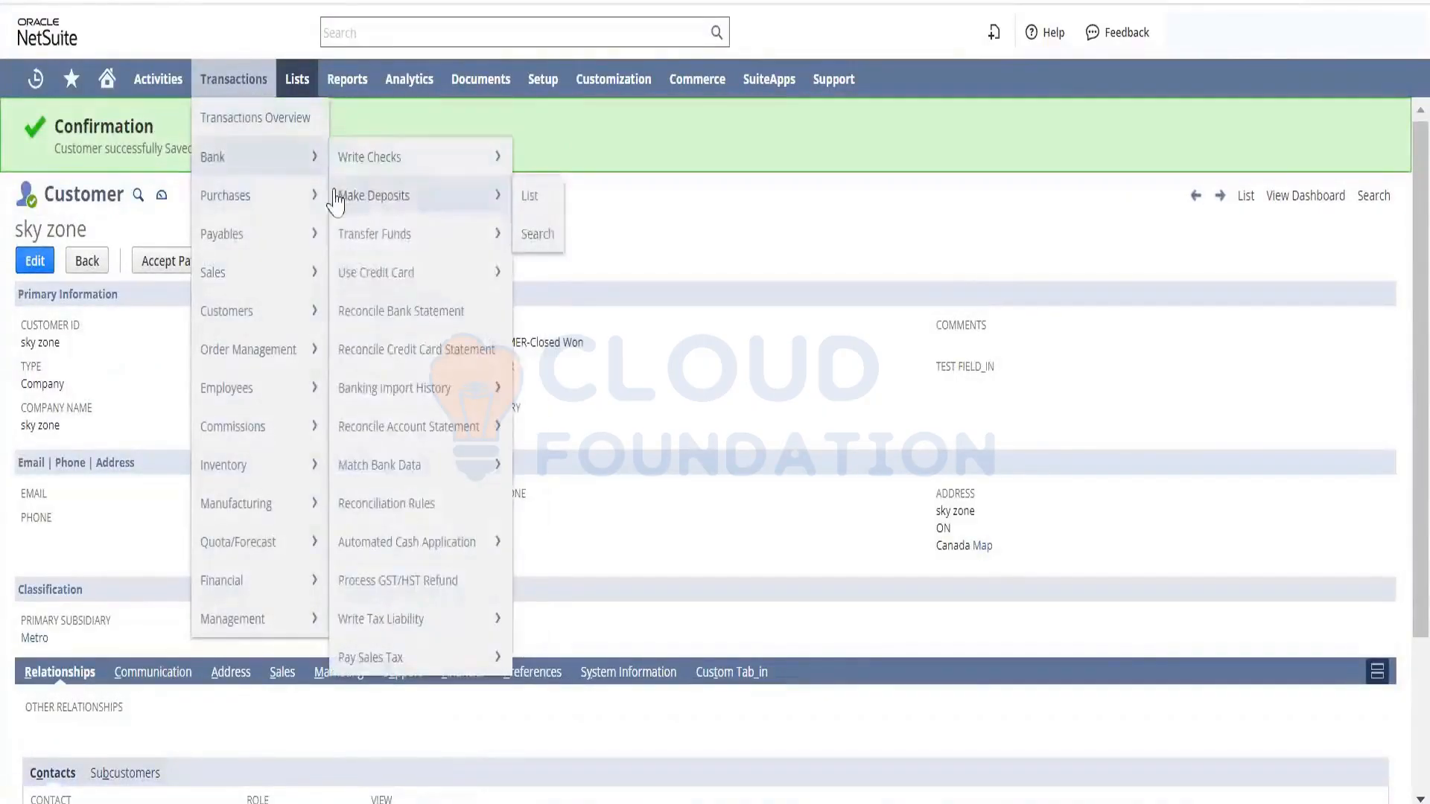
{"action": "mouse_move", "coordinate": [298, 197]}
{"action": "mouse_move", "coordinate": [284, 279]}
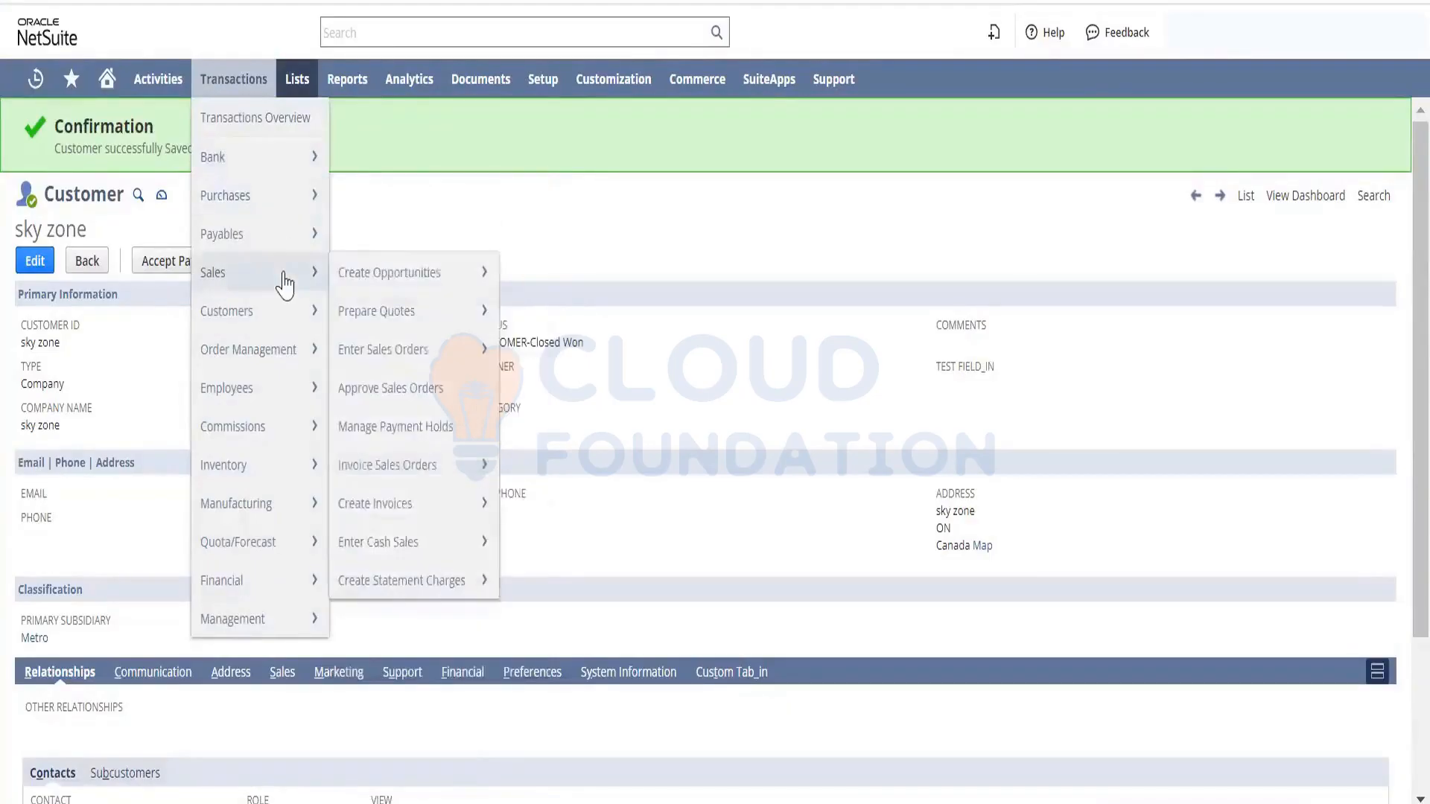
{"action": "mouse_move", "coordinate": [415, 320]}
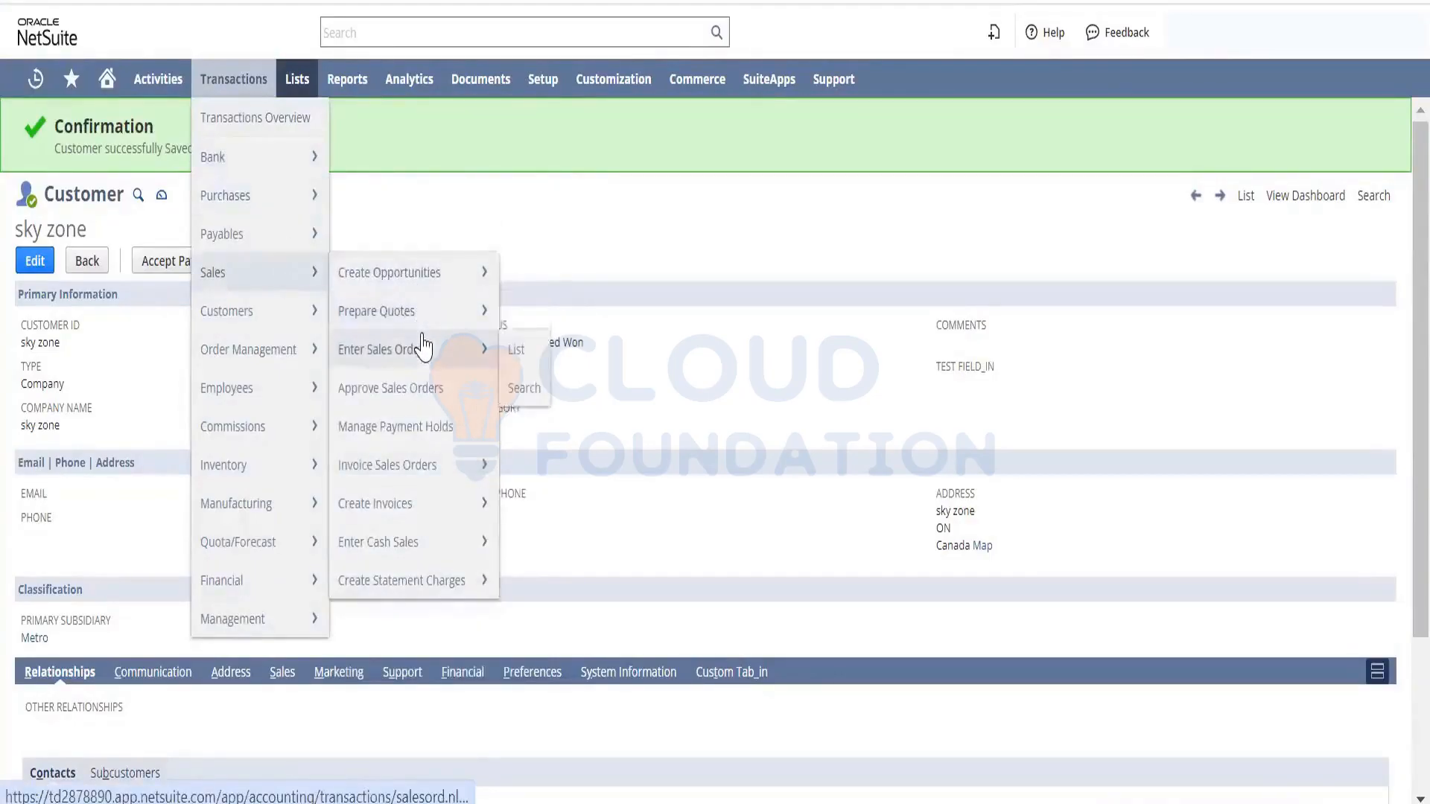
{"action": "right_click", "coordinate": [423, 347]}
{"action": "key", "text": "Escape"}
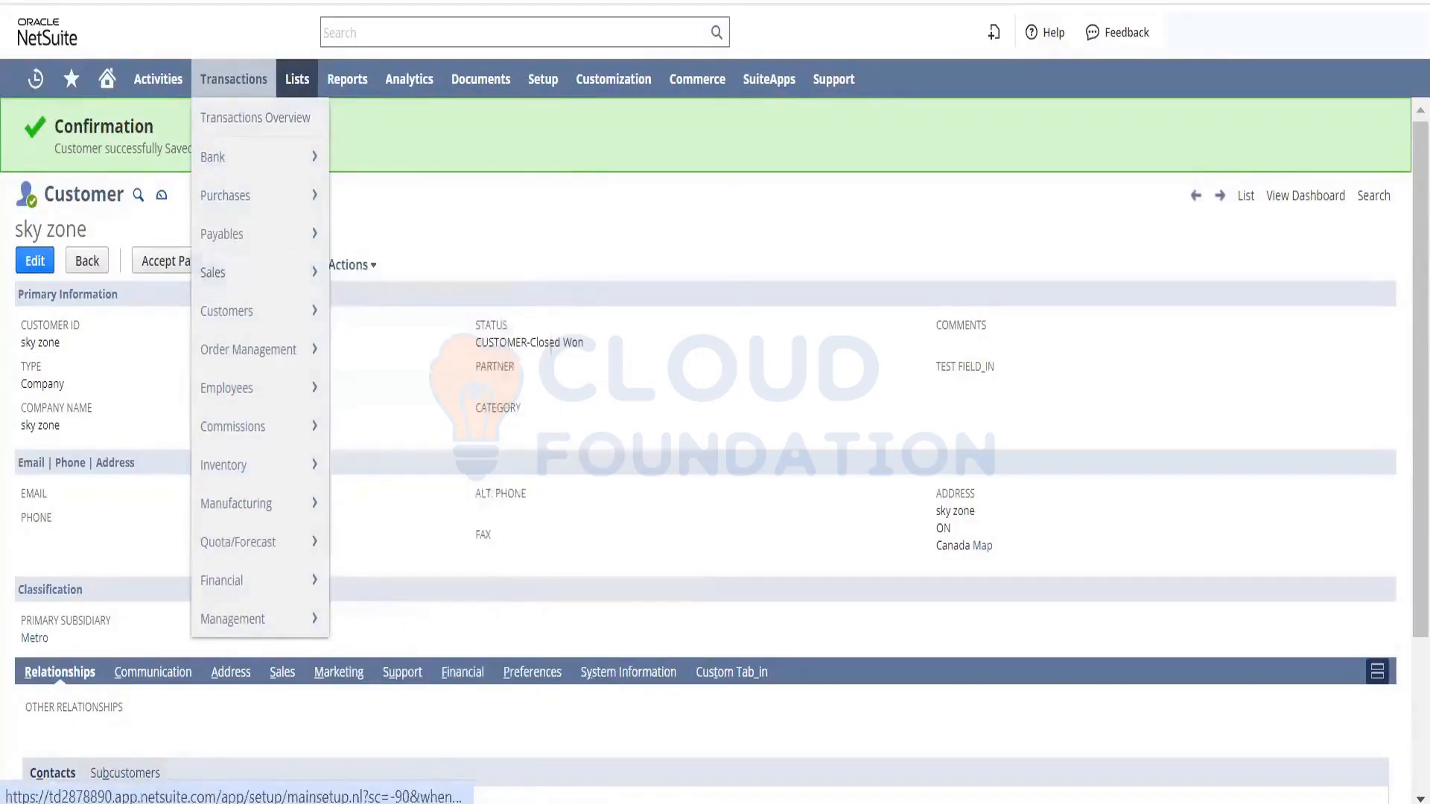
{"action": "mouse_move", "coordinate": [613, 79]}
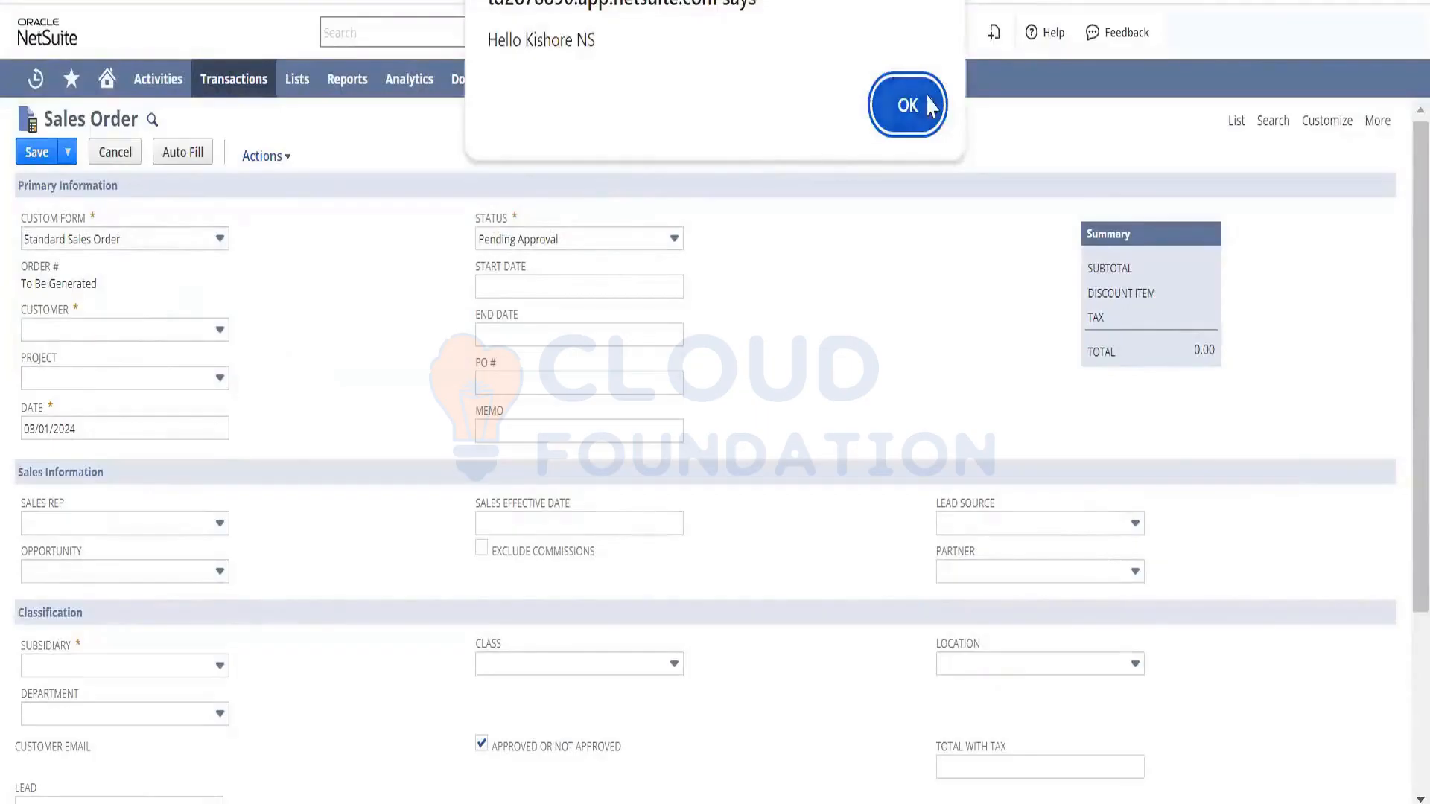
{"action": "key", "text": "Return"}
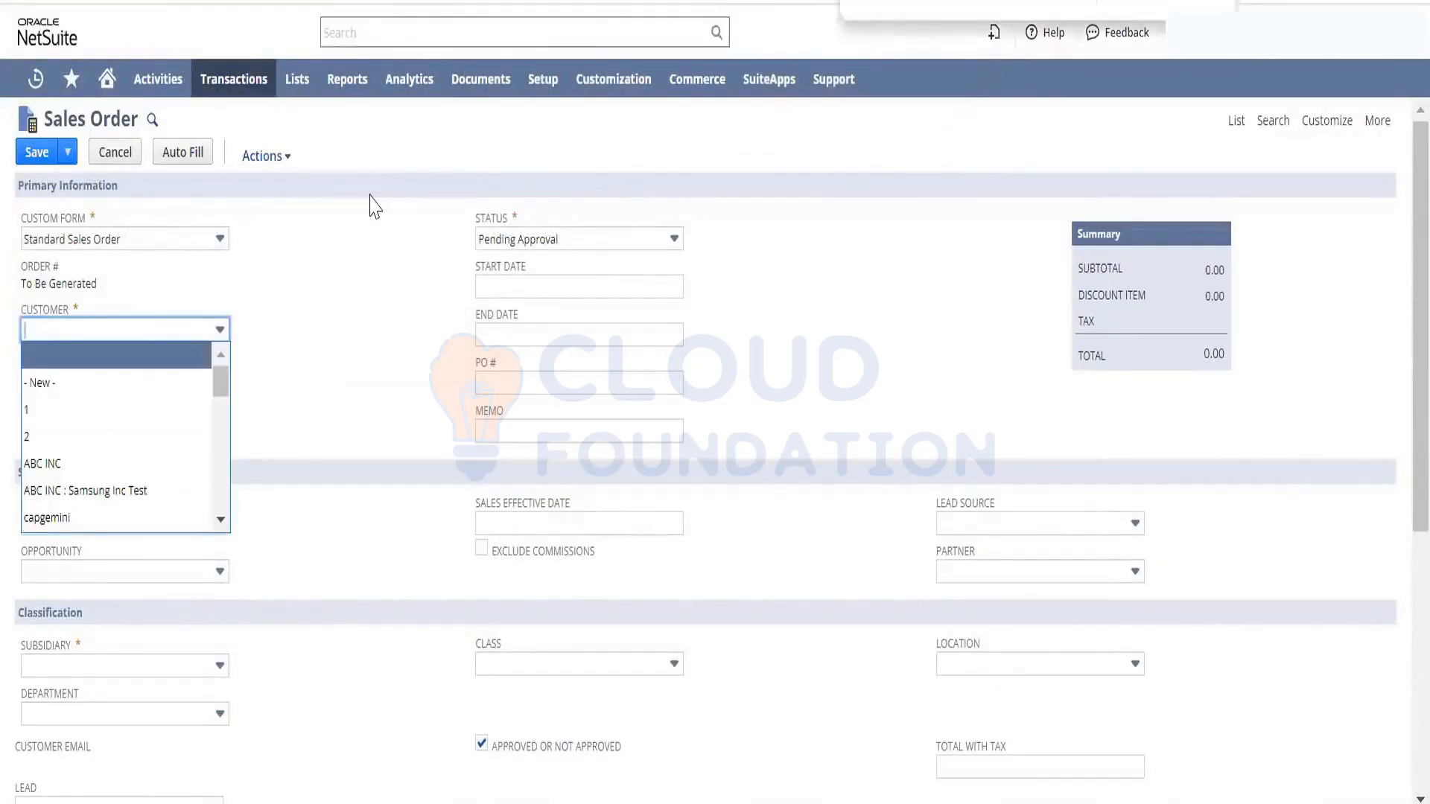
Set the sales order's customer to sky zone, dismiss the alerts, and list the available subsidiary options
{"action": "type", "text": "sky"}
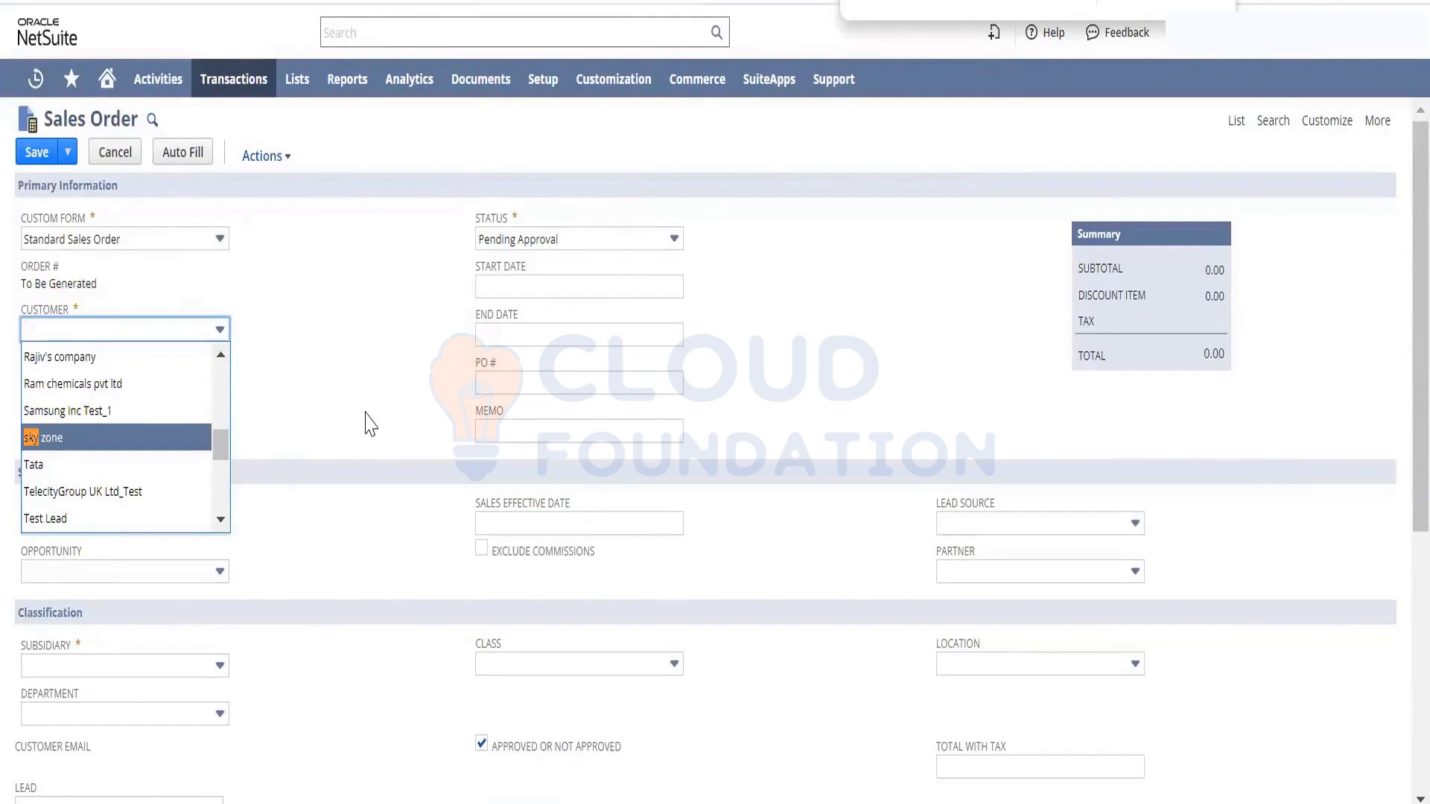
{"action": "key", "text": "Return"}
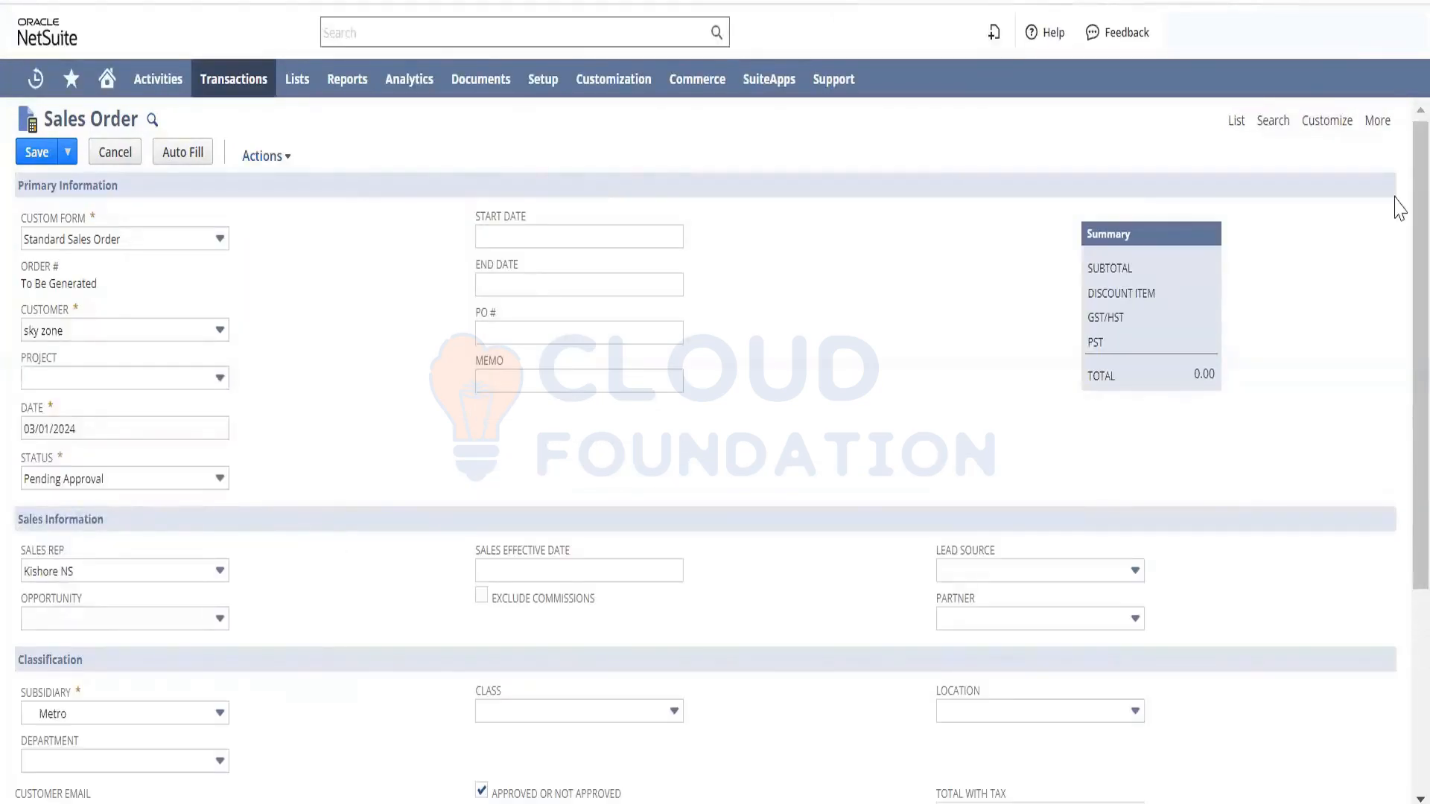
{"action": "left_click_drag", "start_coordinate": [1414, 216], "coordinate": [1414, 372]}
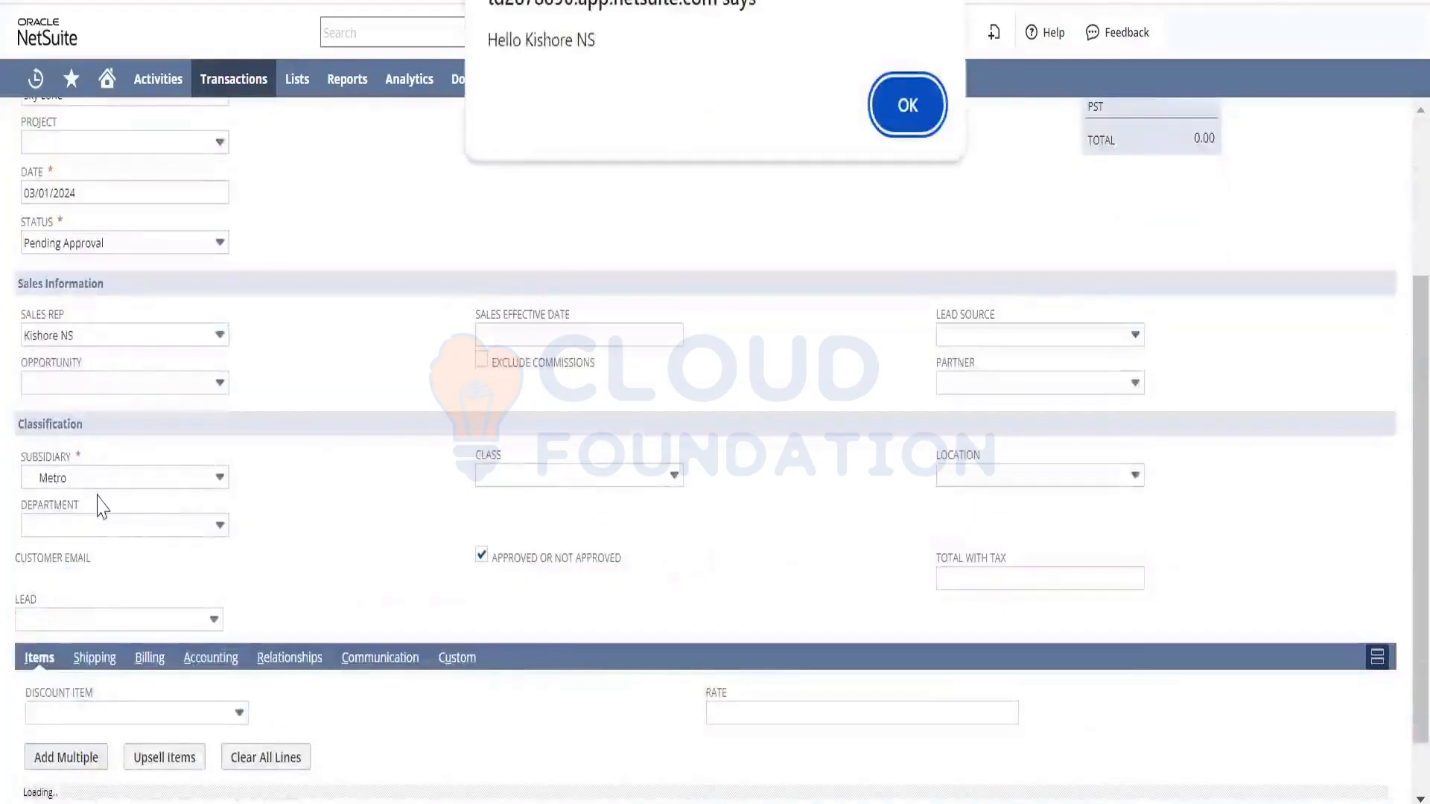
{"action": "left_click", "coordinate": [909, 98]}
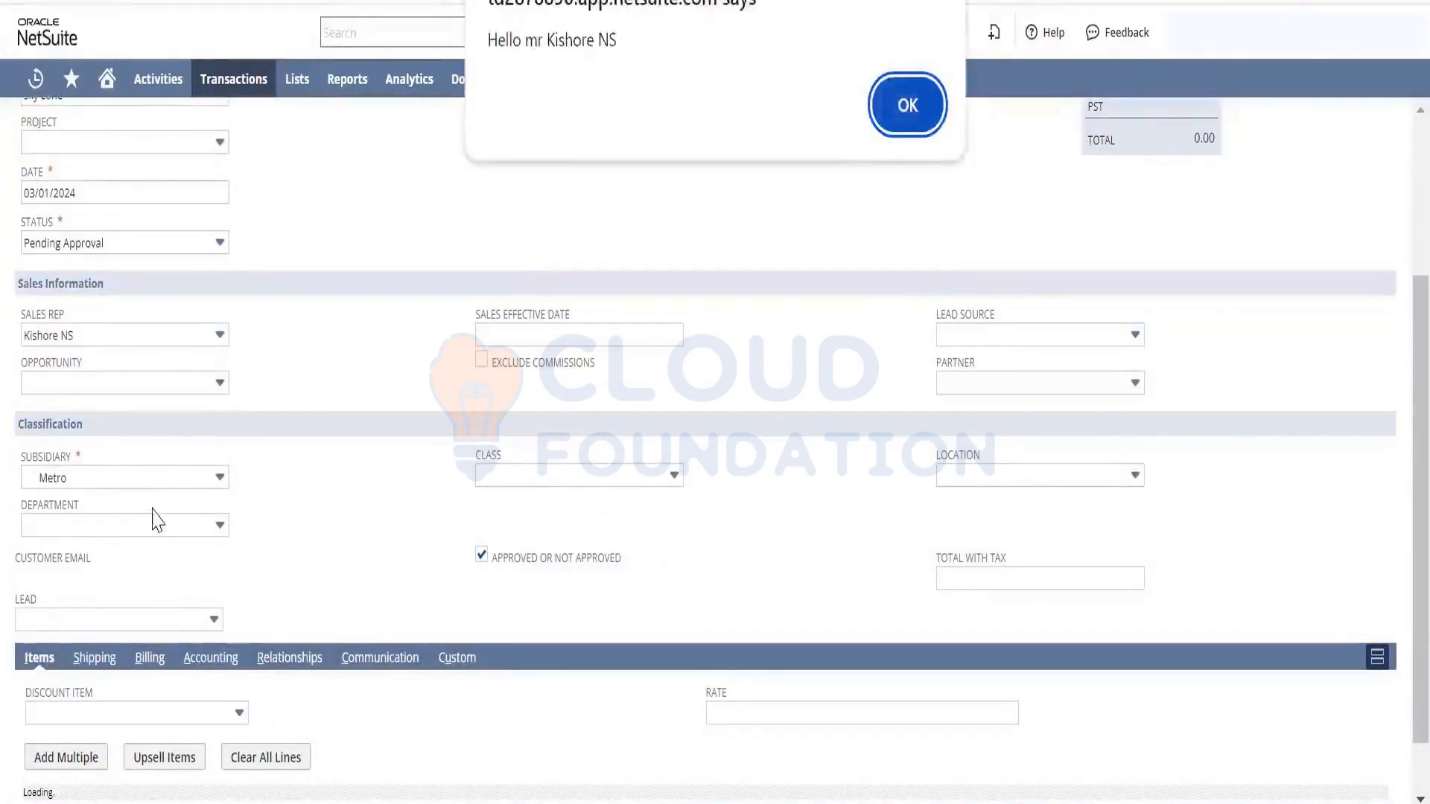
{"action": "left_click", "coordinate": [919, 96]}
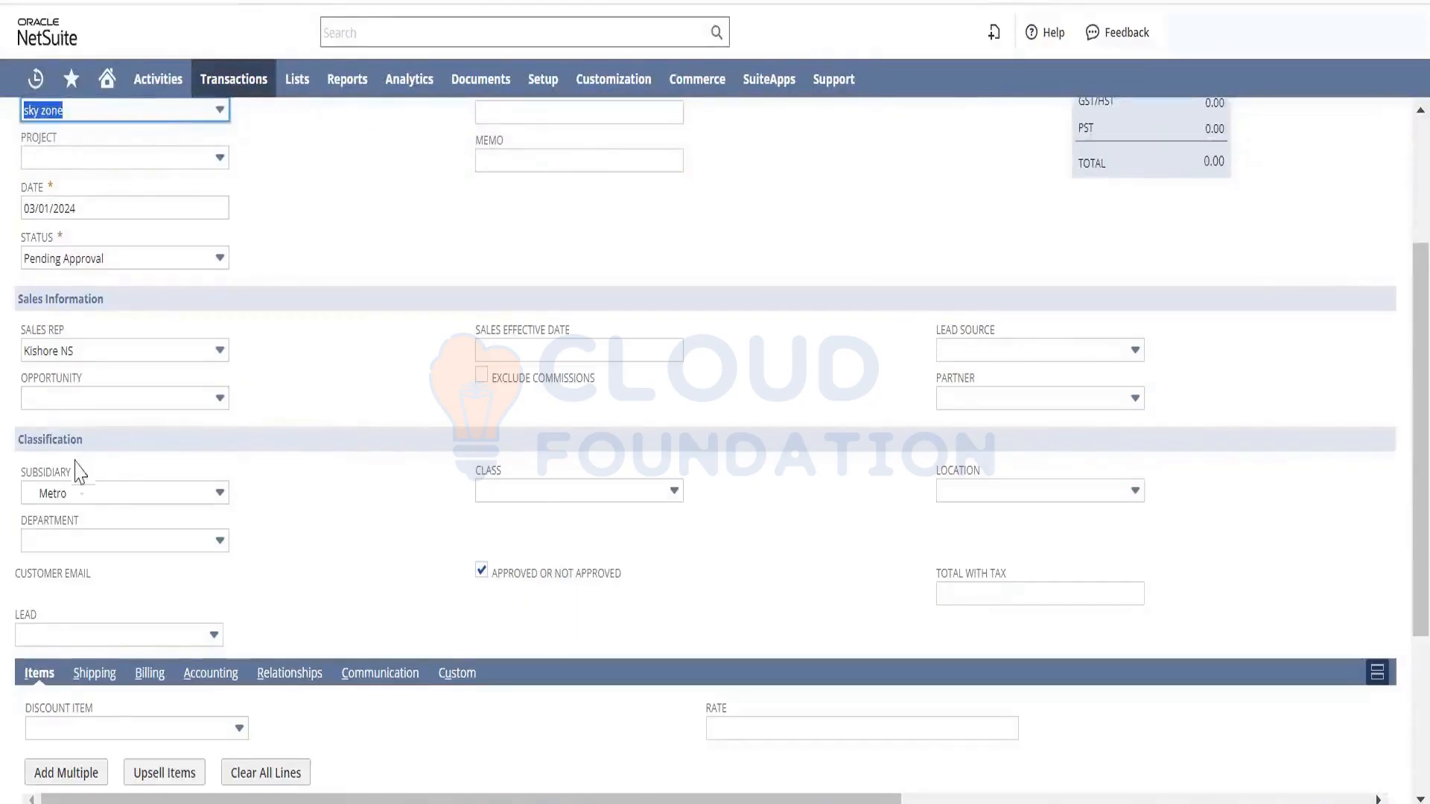
{"action": "left_click", "coordinate": [76, 495]}
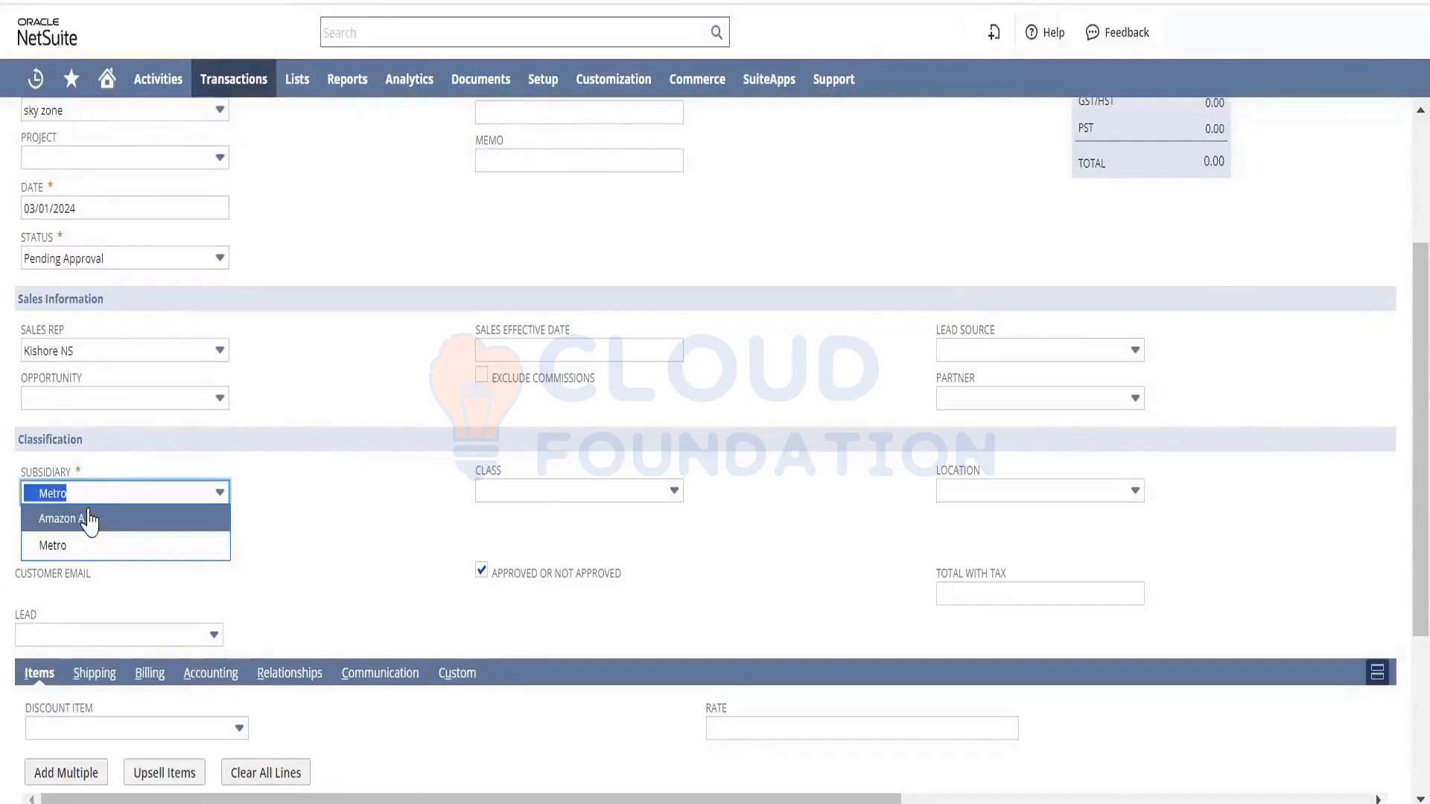
Cancel reloading the features page and set the sales order's subsidiary to Amazon A
{"action": "key", "text": "F5"}
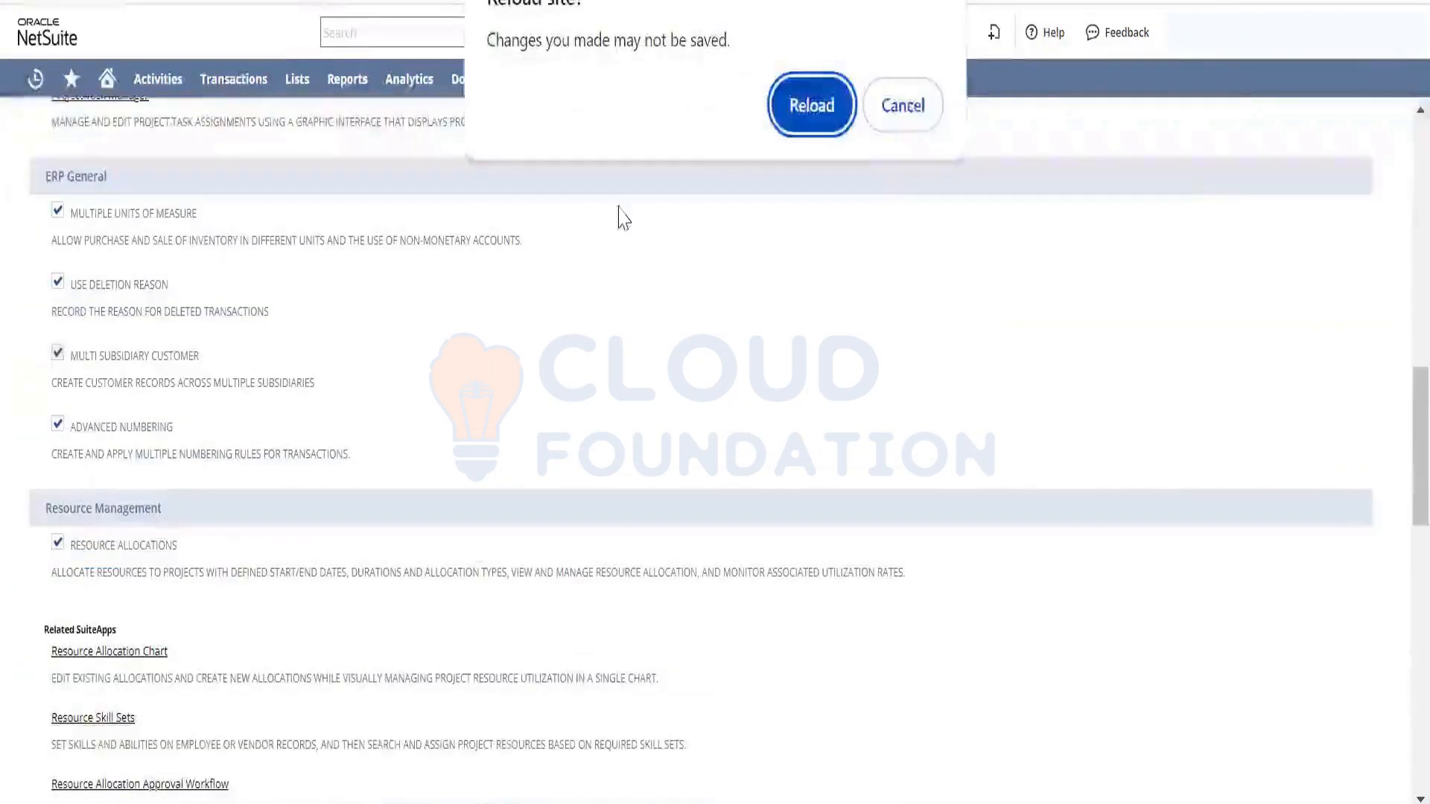
{"action": "left_click", "coordinate": [904, 106]}
{"action": "mouse_move", "coordinate": [833, 79]}
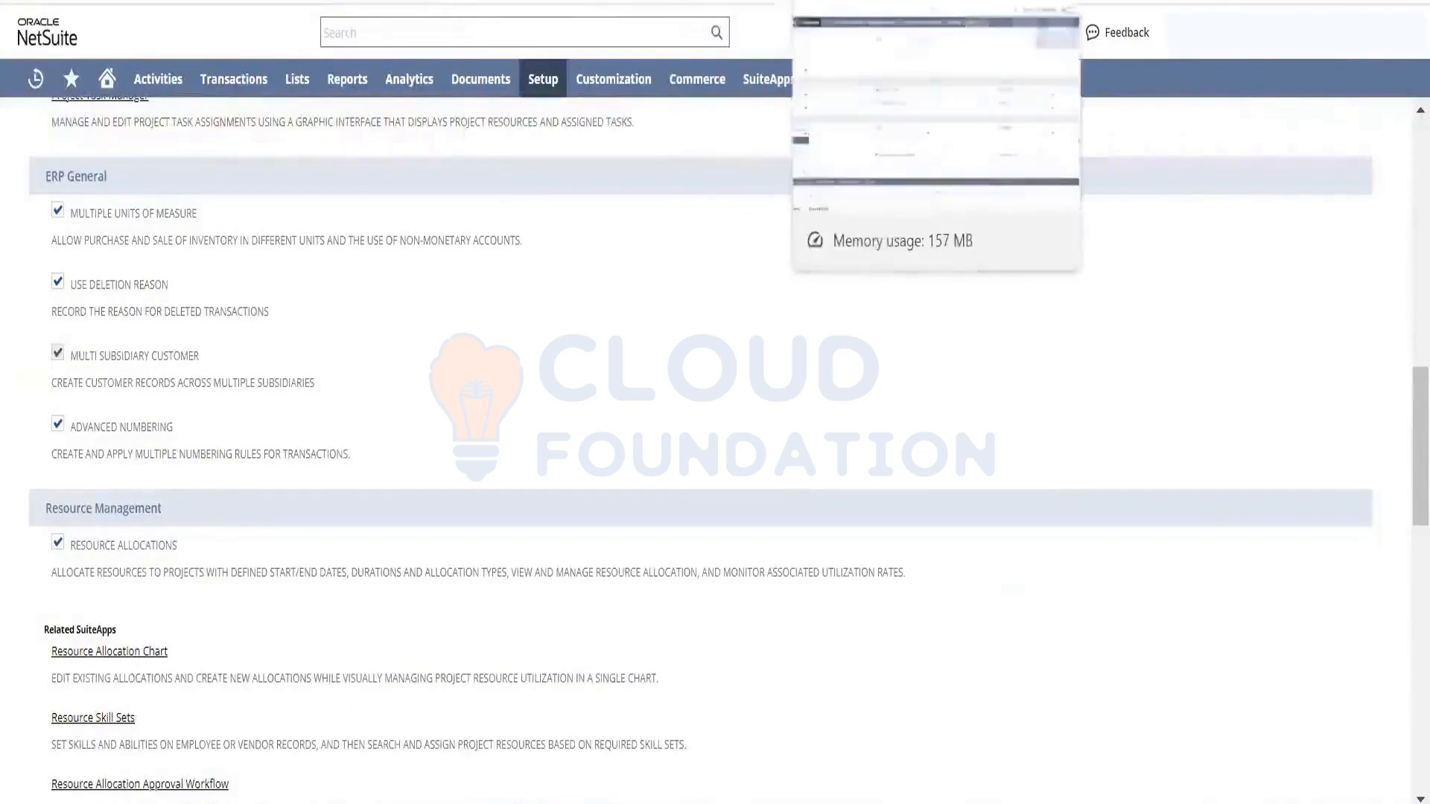
{"action": "left_click", "coordinate": [845, 2]}
{"action": "left_click", "coordinate": [120, 523]}
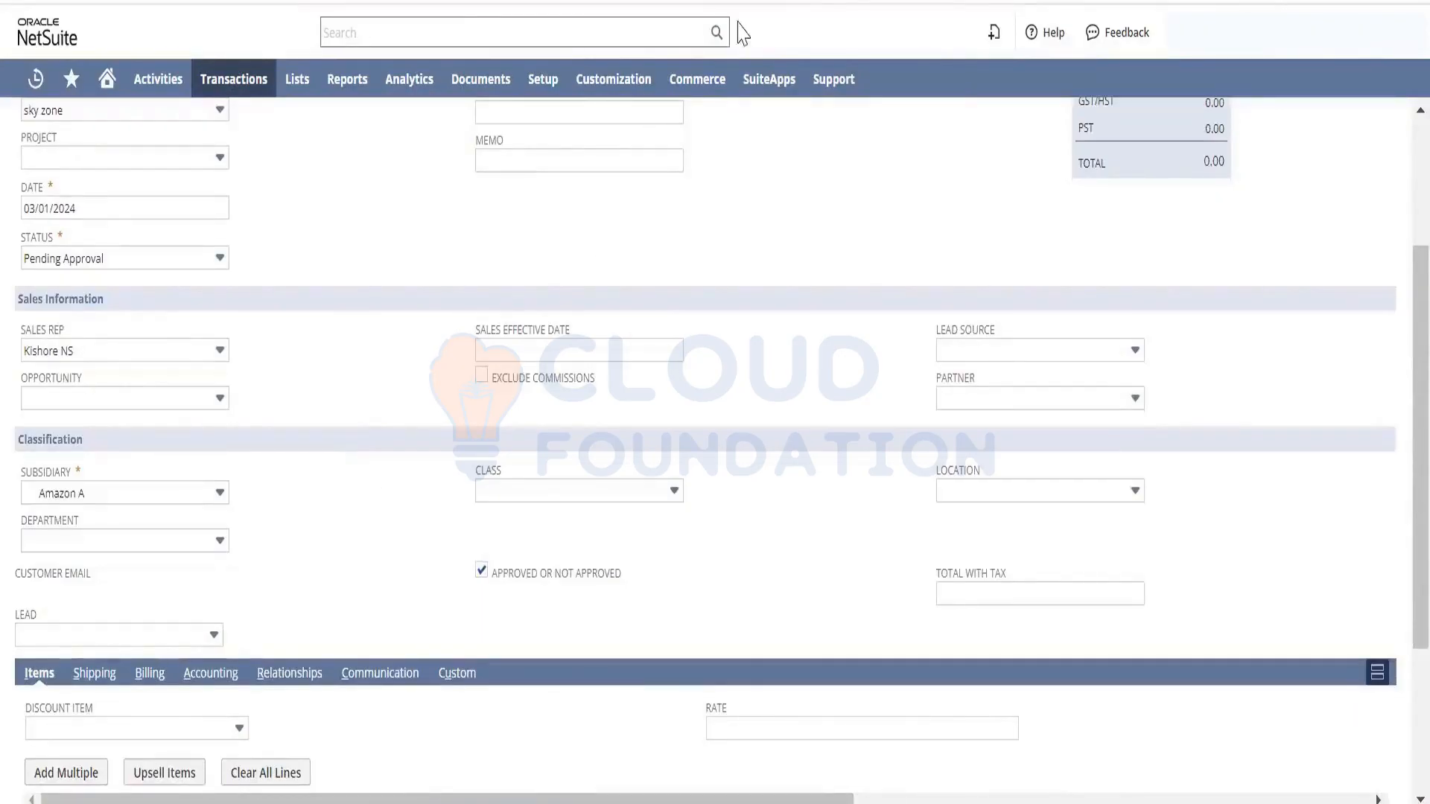
{"action": "left_click", "coordinate": [909, 161]}
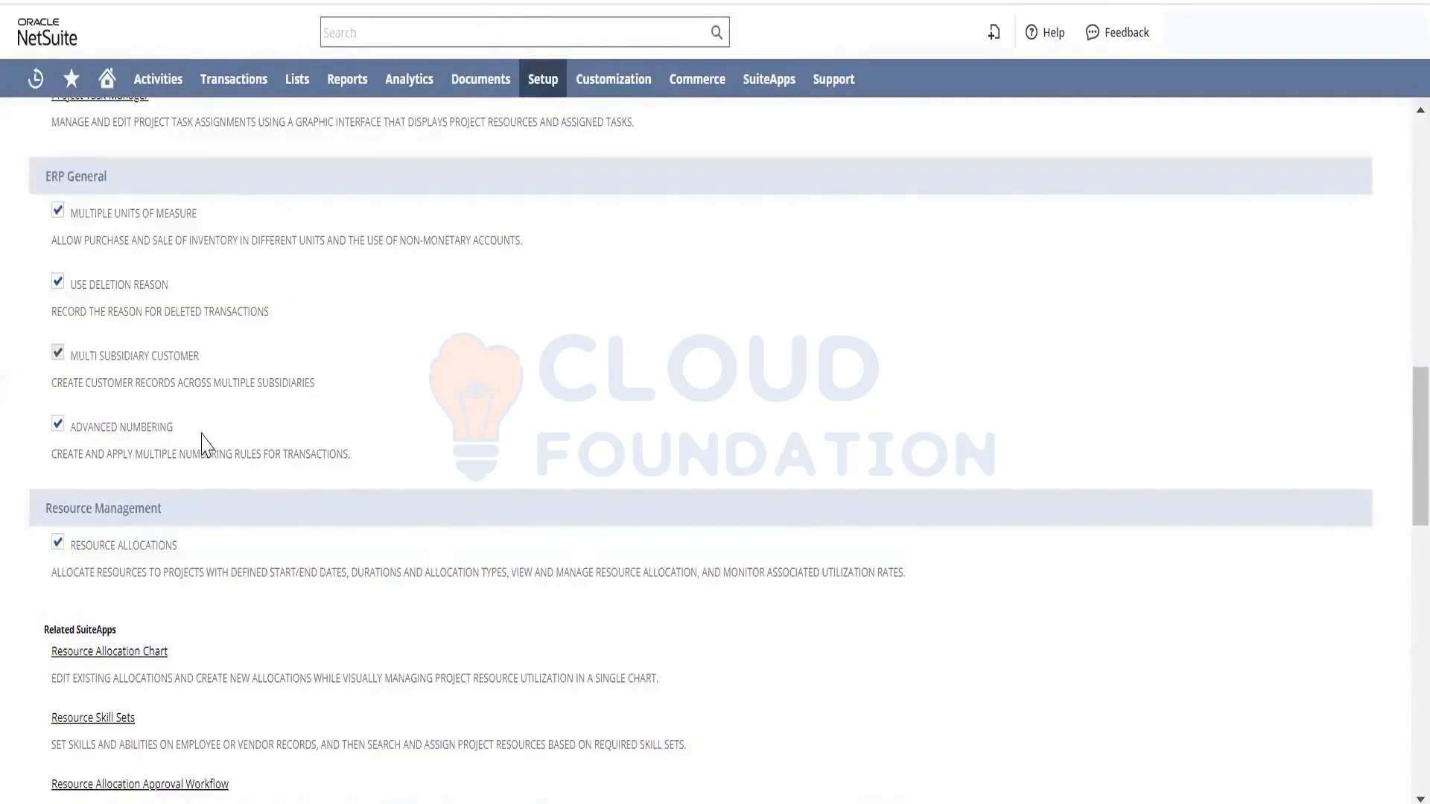
Examine the Advanced Numbering feature and the Resource Management section on the company features page
{"action": "left_click_drag", "start_coordinate": [175, 428], "coordinate": [70, 432]}
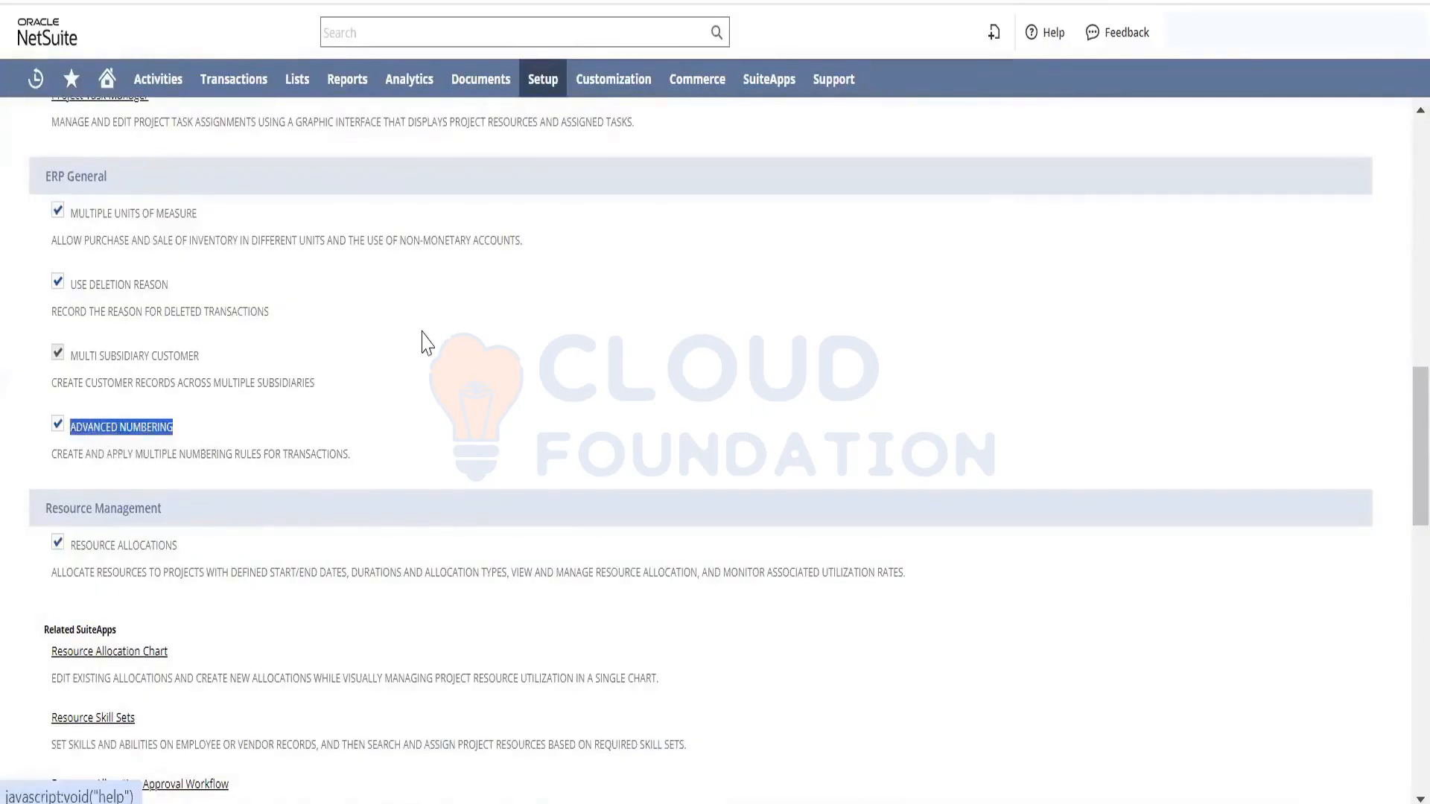
{"action": "left_click", "coordinate": [428, 326]}
{"action": "mouse_move", "coordinate": [558, 158]}
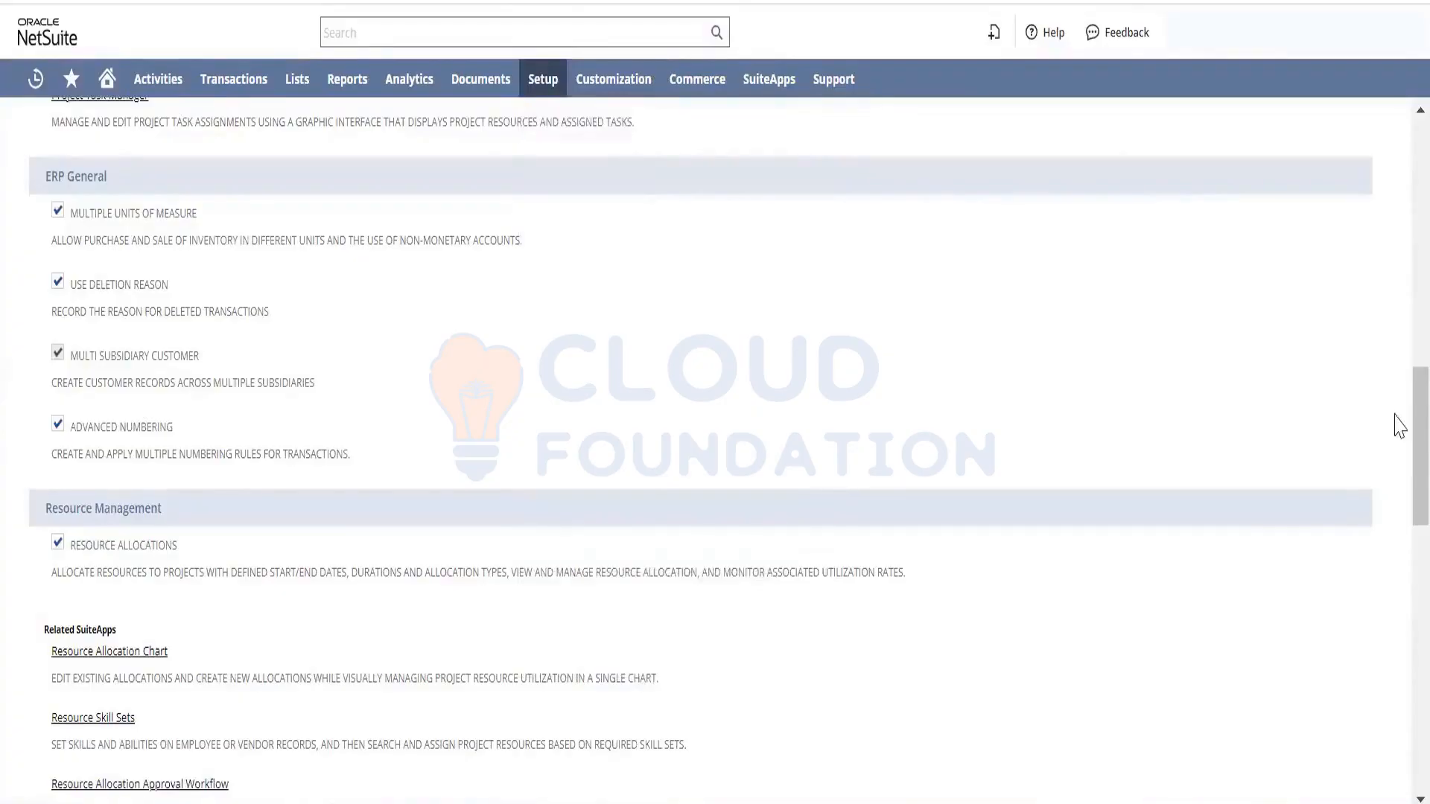
{"action": "scroll", "coordinate": [1396, 462], "scroll_direction": "down", "scroll_amount": 4}
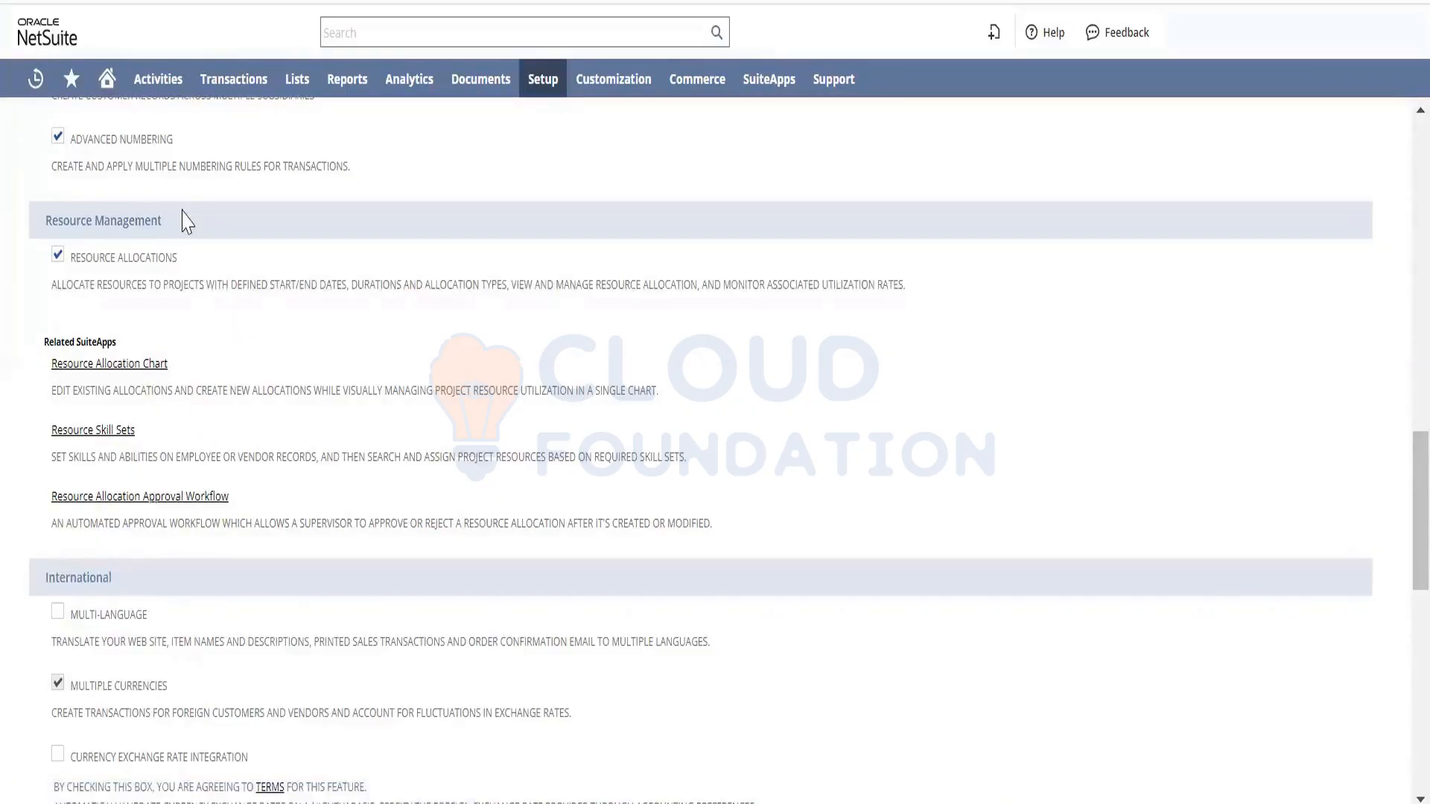
{"action": "left_click_drag", "start_coordinate": [183, 212], "coordinate": [44, 218]}
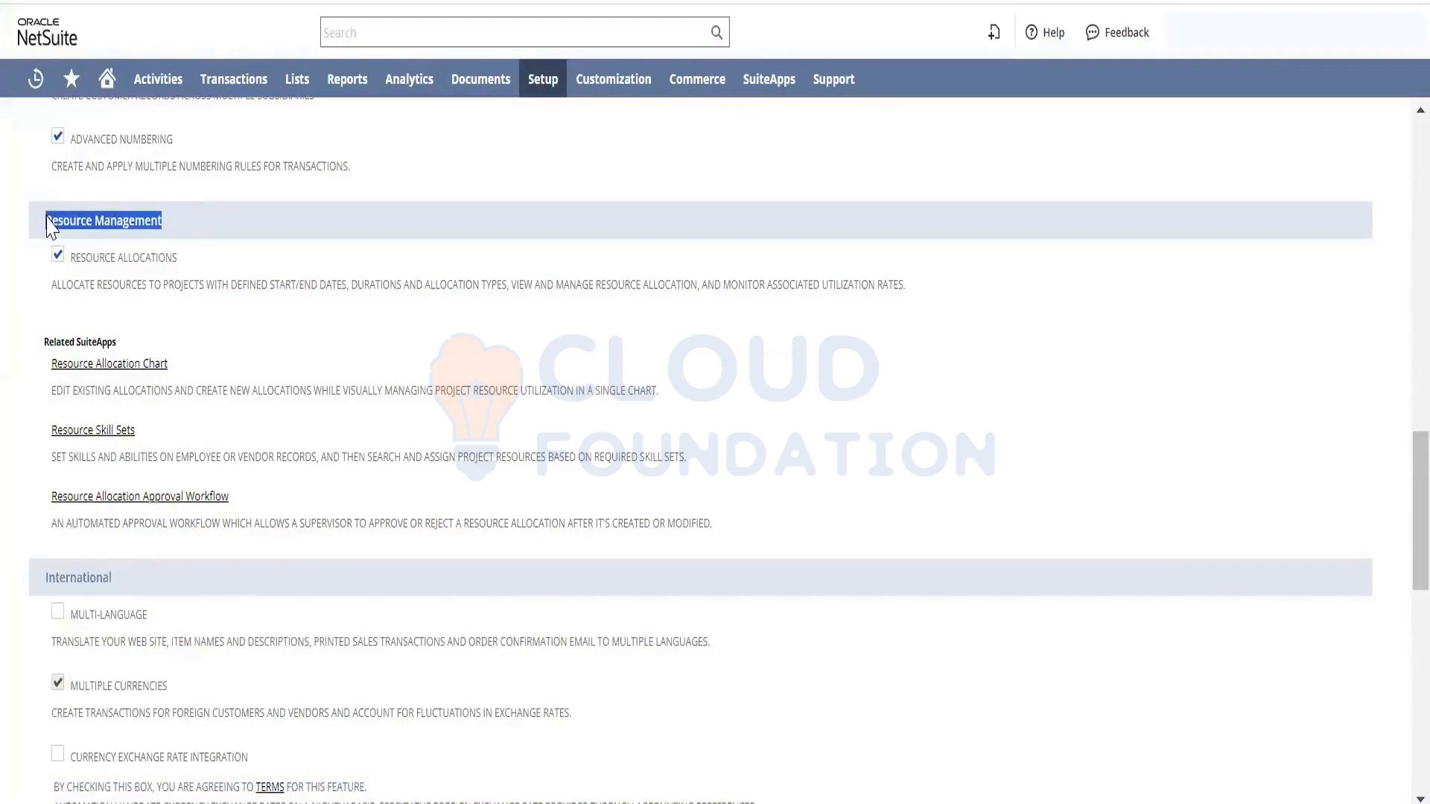
{"action": "left_click", "coordinate": [303, 438]}
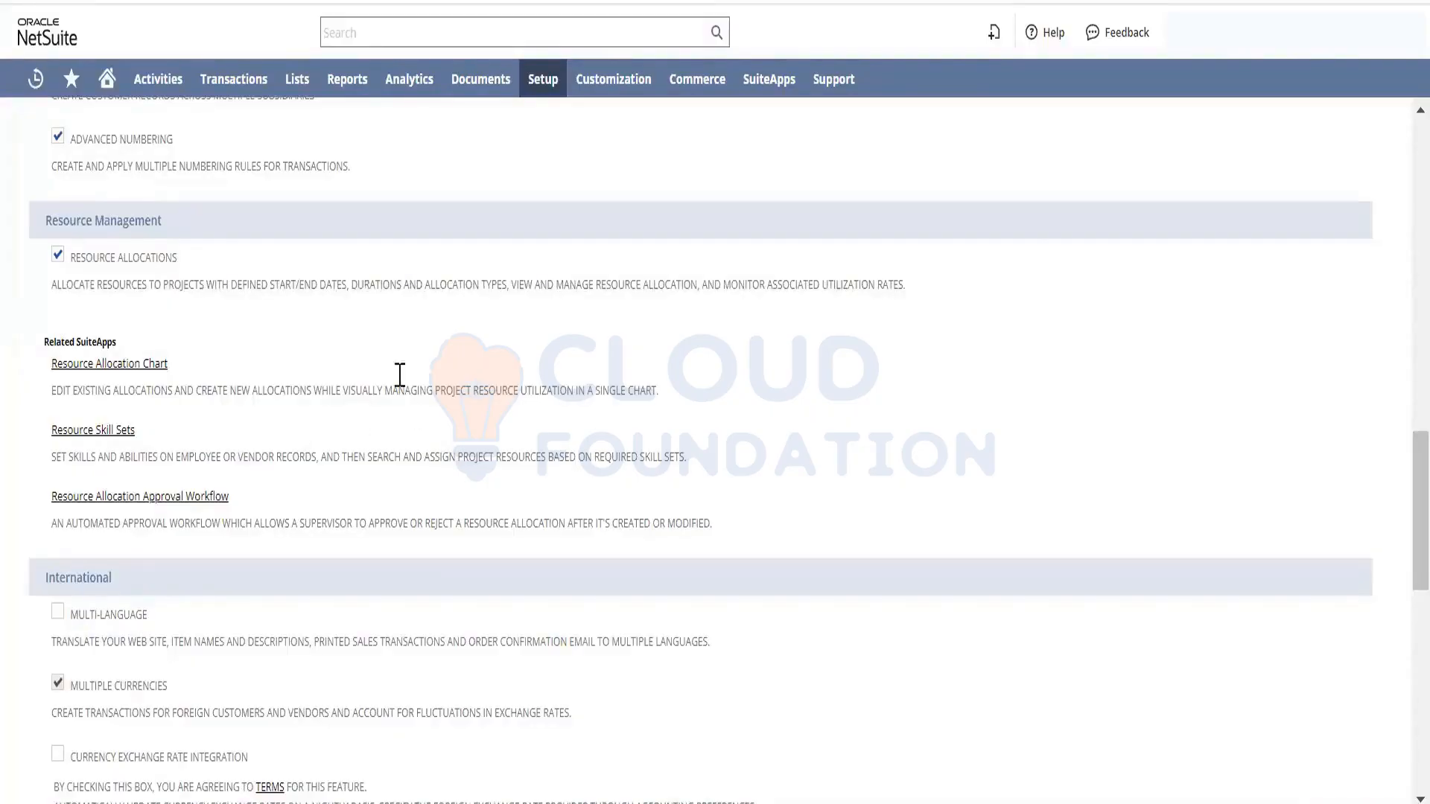
Search globally for "resource al" and locate the Resource Allocations pages under the scheduling activities
{"action": "mouse_move", "coordinate": [294, 73]}
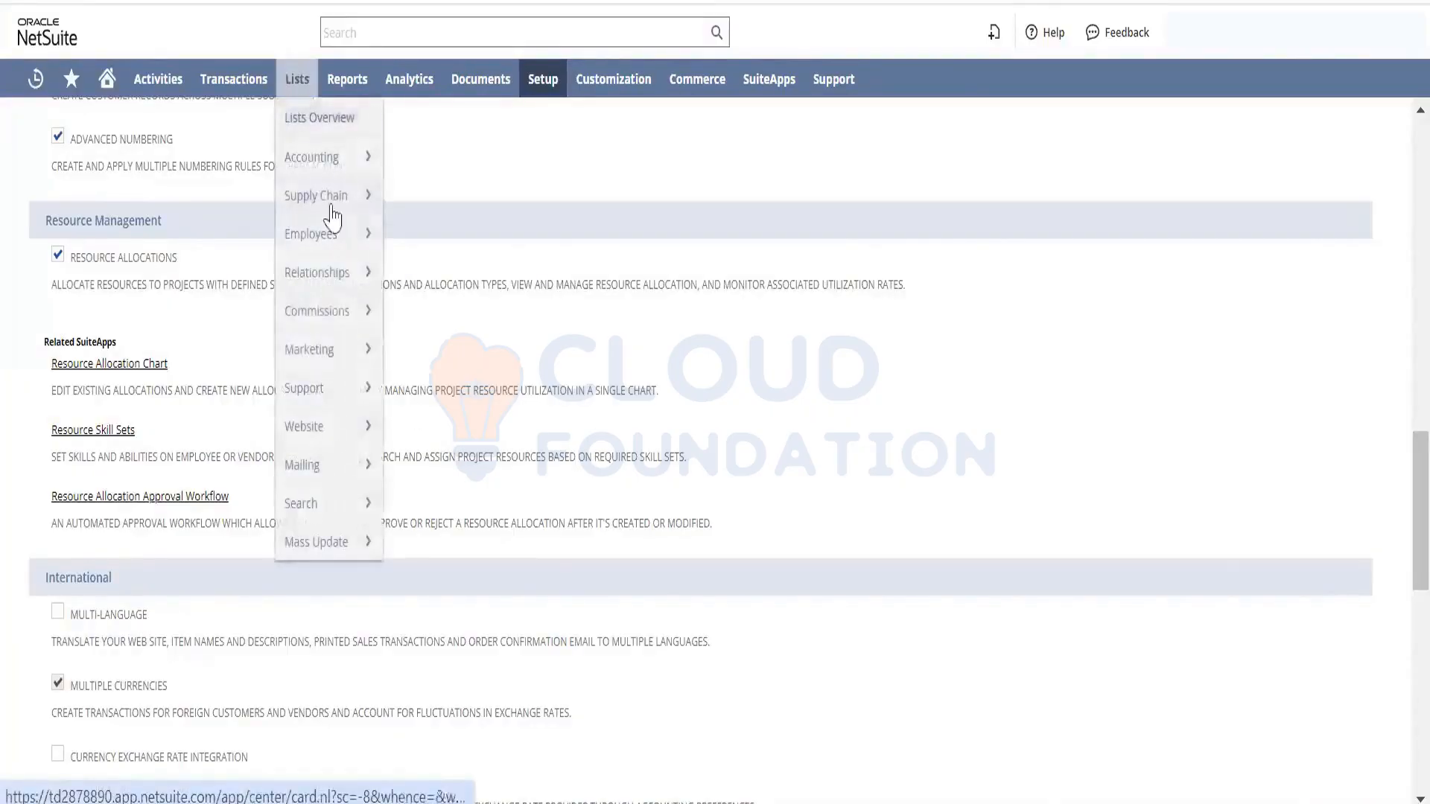
{"action": "mouse_move", "coordinate": [338, 274]}
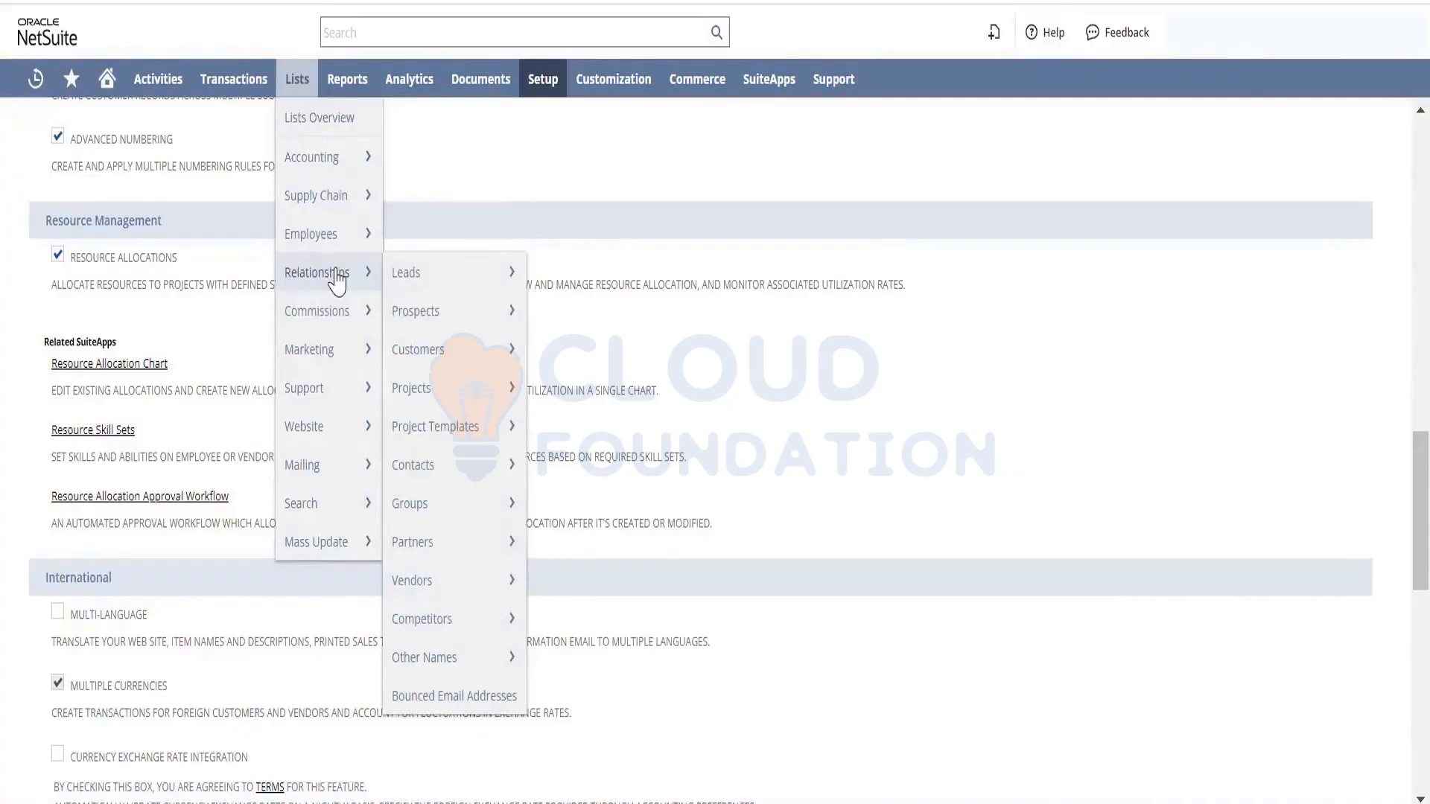
{"action": "left_click", "coordinate": [485, 32]}
{"action": "type", "text": "resour"}
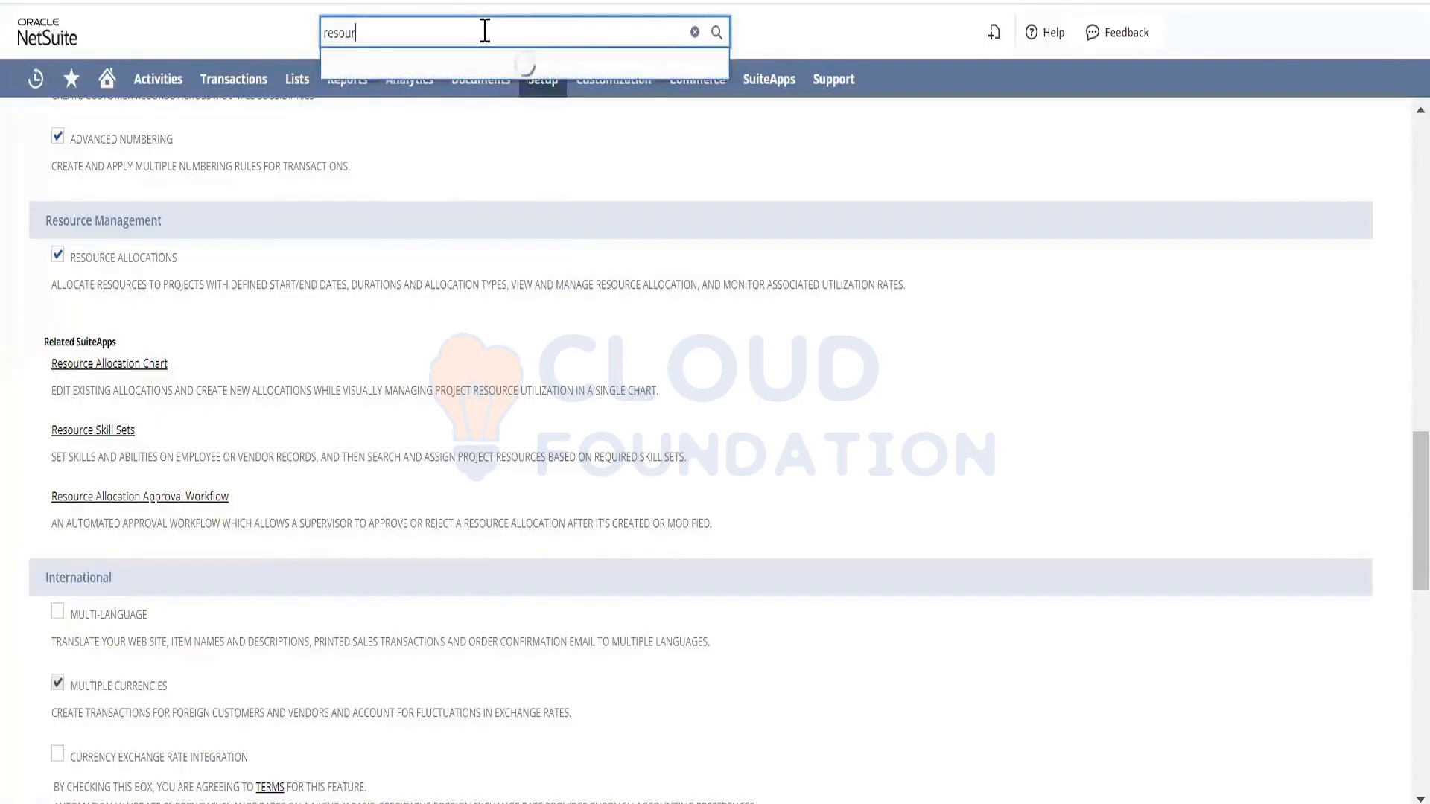
{"action": "type", "text": "ce al"}
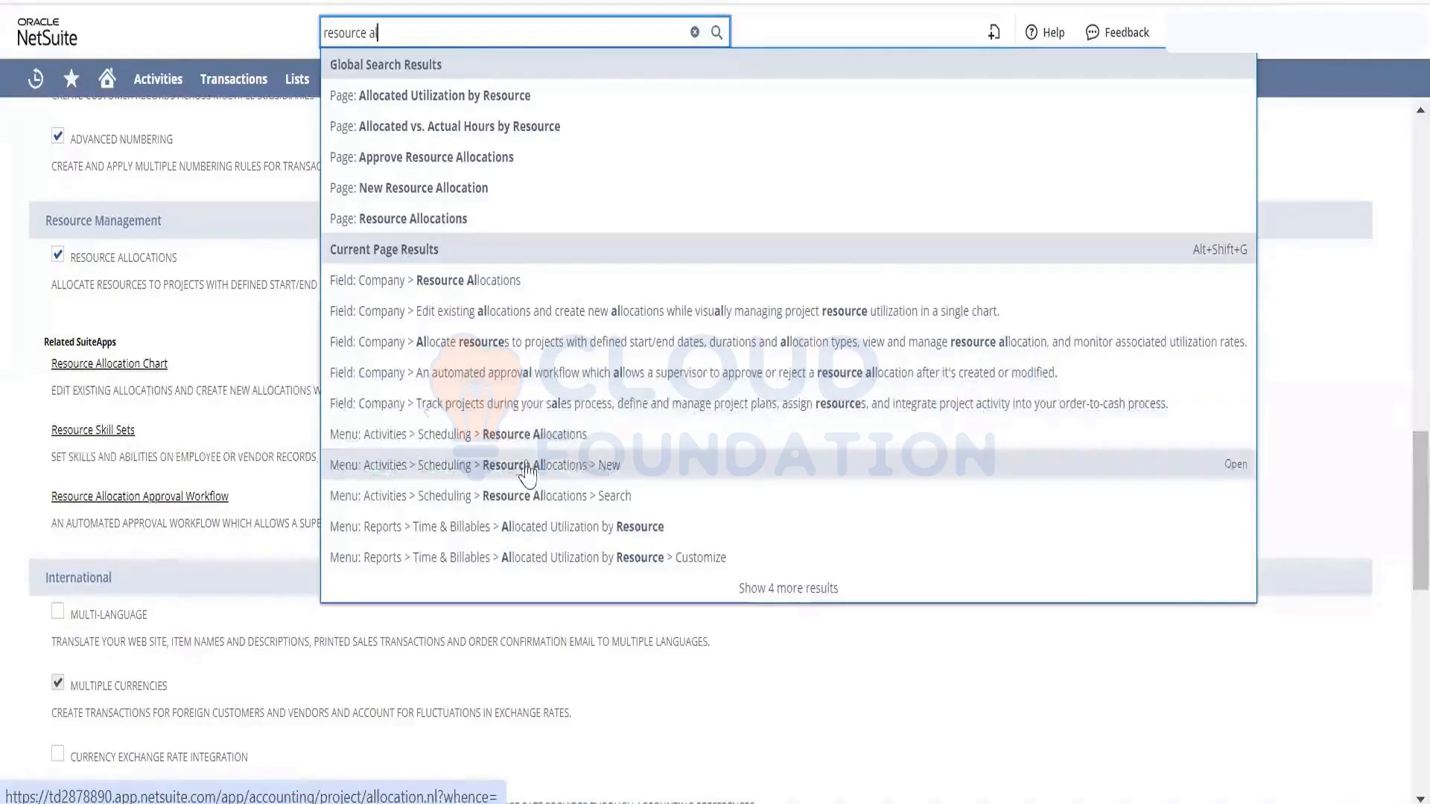
{"action": "mouse_move", "coordinate": [160, 82]}
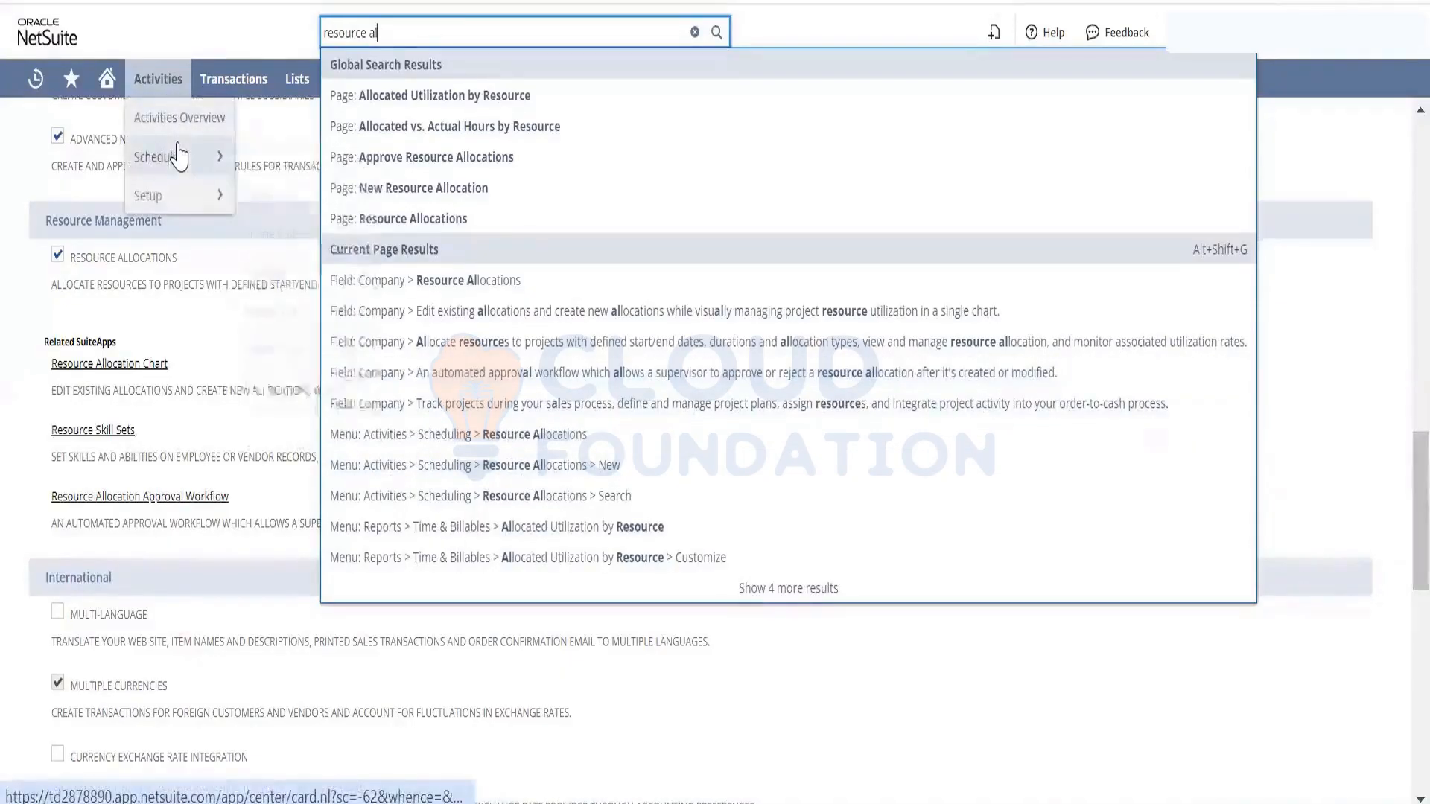
{"action": "mouse_move", "coordinate": [179, 157]}
{"action": "mouse_move", "coordinate": [313, 388]}
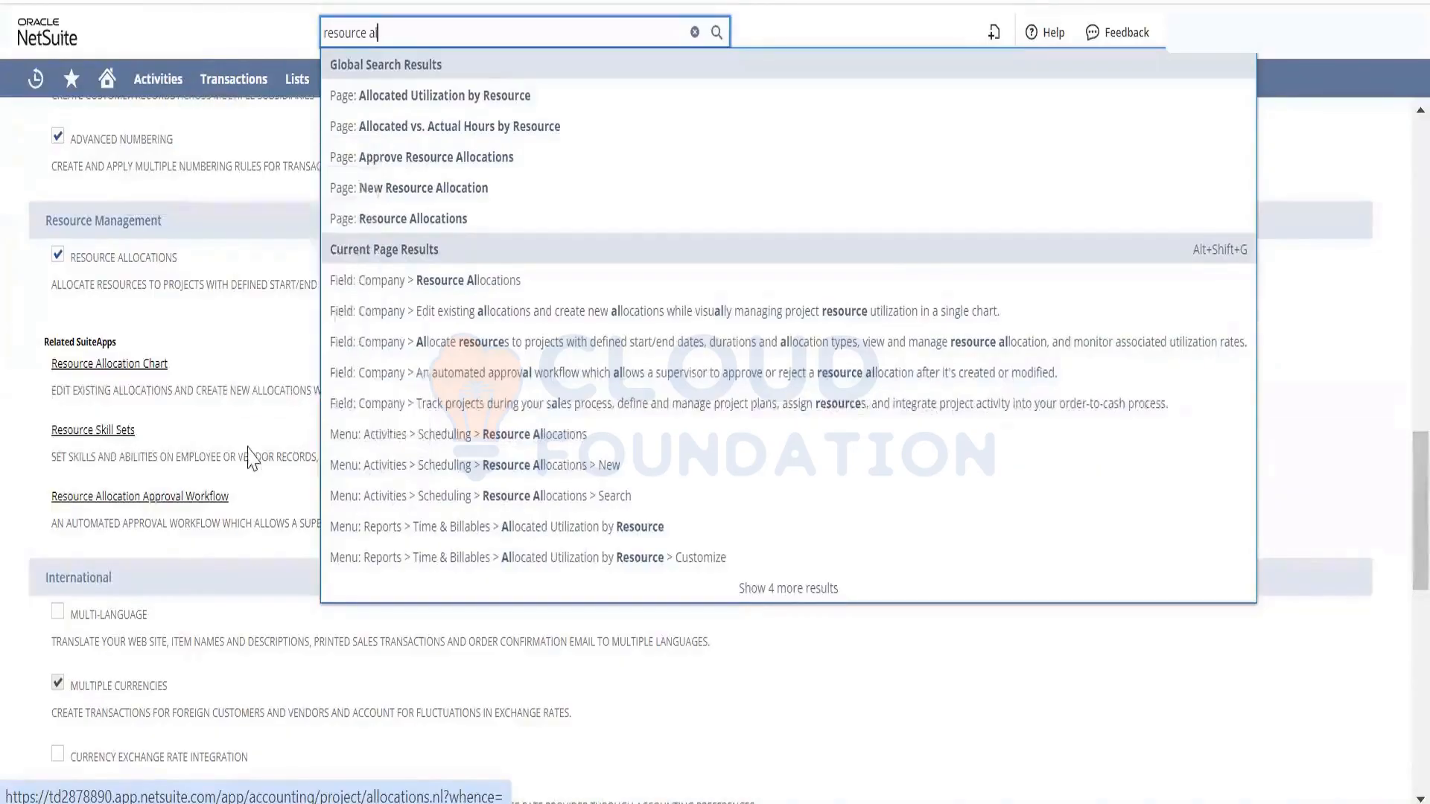
Review the International and Data Management features and look up the available document file options
{"action": "left_click", "coordinate": [1399, 521]}
{"action": "scroll", "coordinate": [1398, 569], "scroll_direction": "down", "scroll_amount": 3}
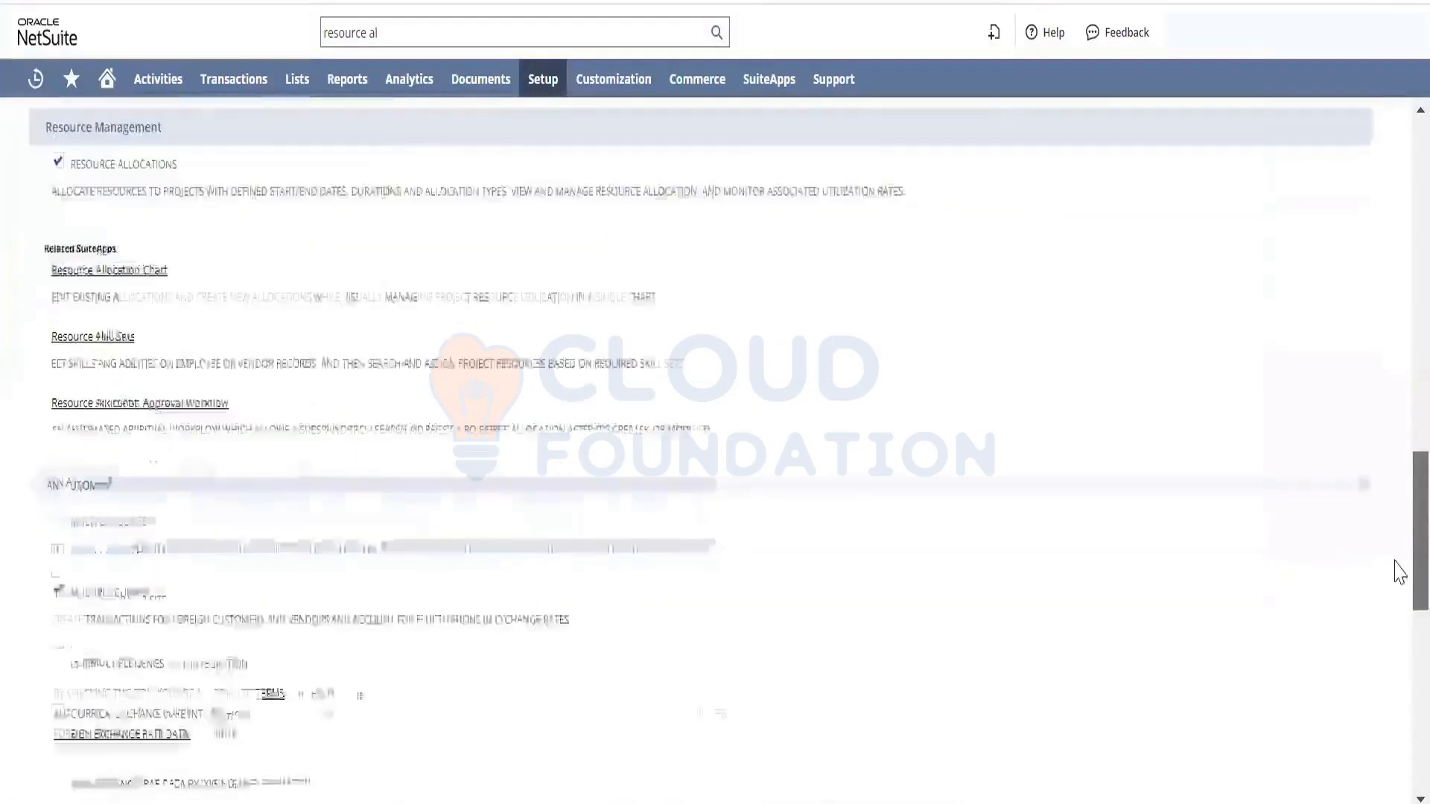
{"action": "scroll", "coordinate": [1398, 589], "scroll_direction": "down", "scroll_amount": 3}
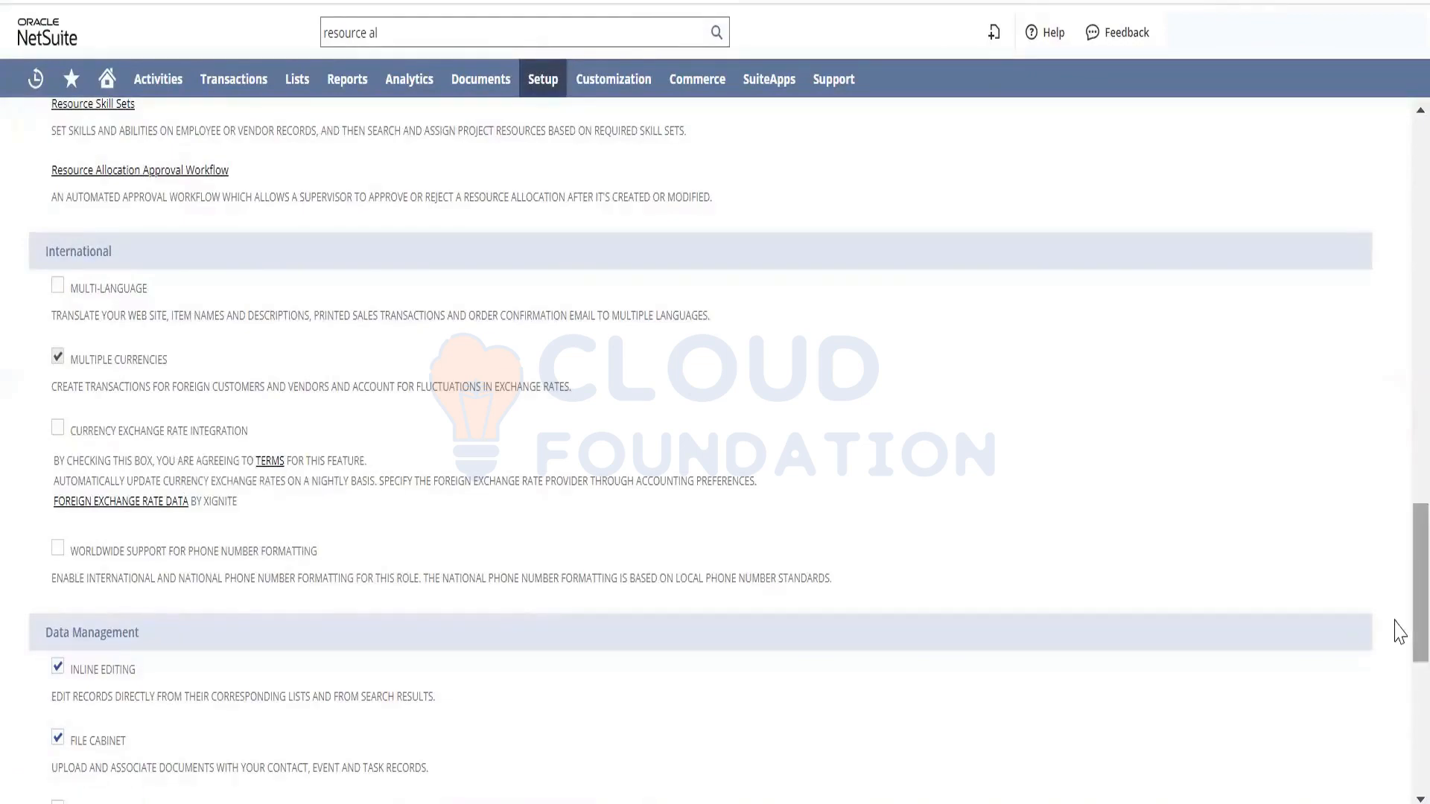
{"action": "scroll", "coordinate": [1399, 632], "scroll_direction": "down", "scroll_amount": 3}
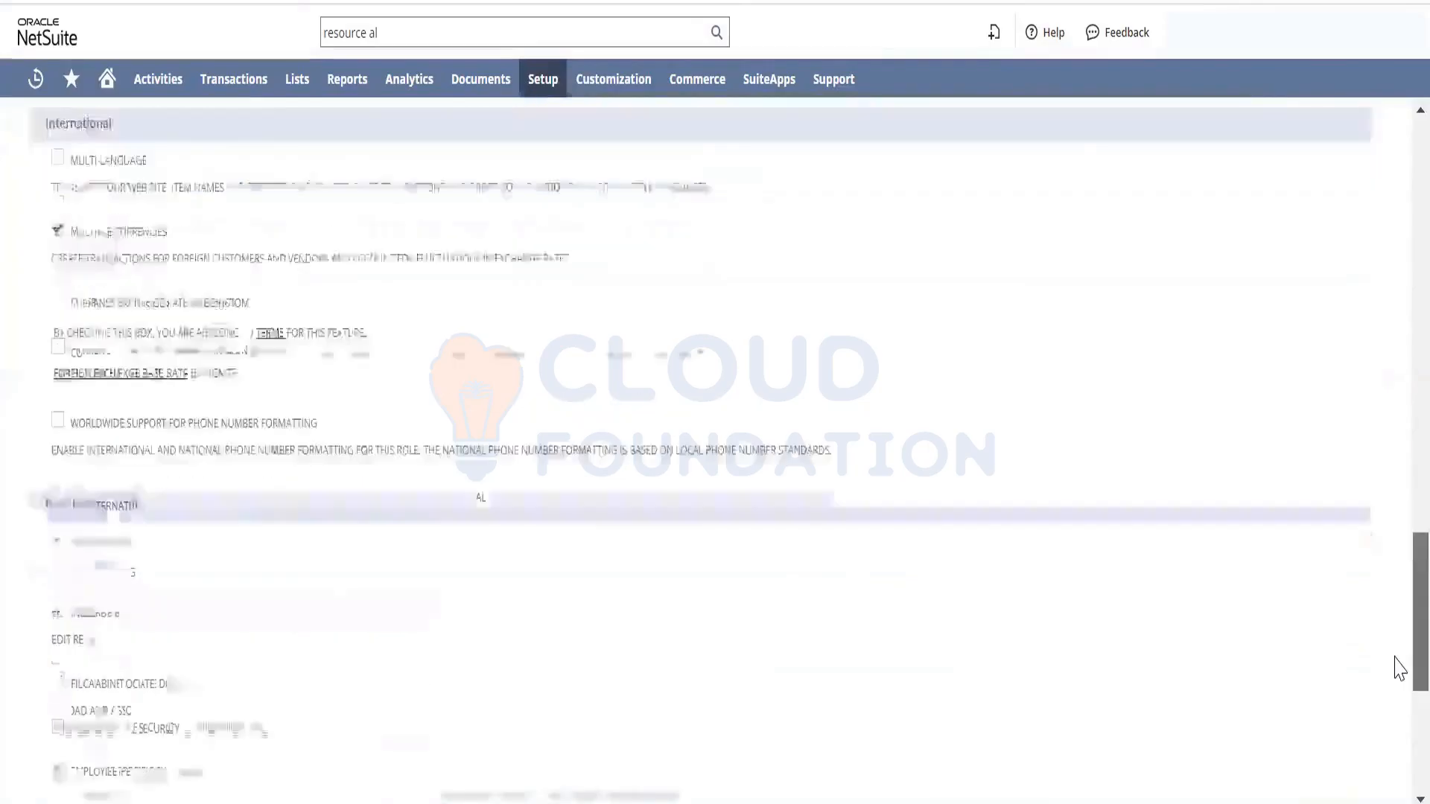
{"action": "scroll", "coordinate": [1406, 707], "scroll_direction": "down", "scroll_amount": 3}
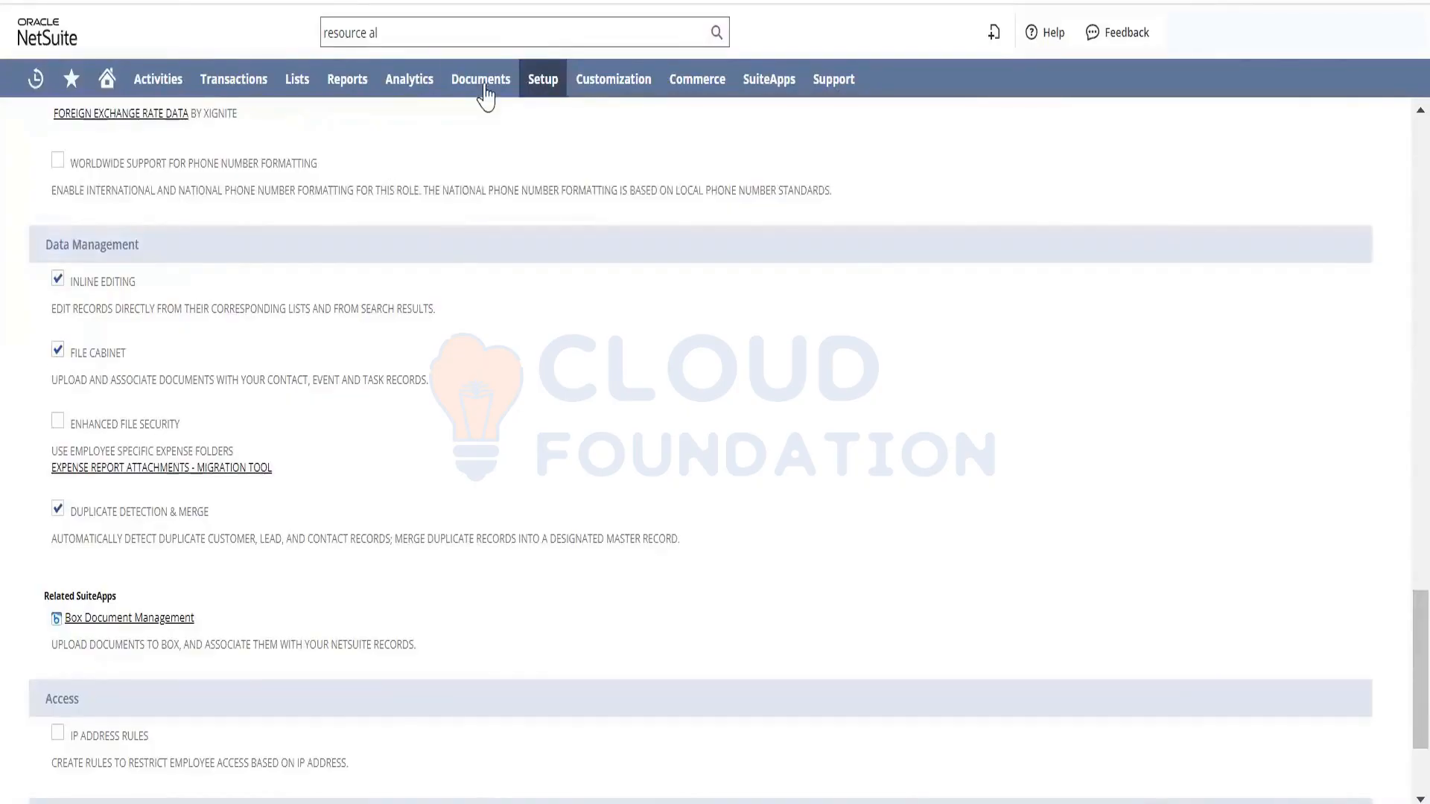
{"action": "mouse_move", "coordinate": [486, 87]}
{"action": "mouse_move", "coordinate": [504, 156]}
{"action": "mouse_move", "coordinate": [607, 160]}
Find Duplicate Detection among the company setup pages and open it in a separate browser tab
{"action": "mouse_move", "coordinate": [548, 90]}
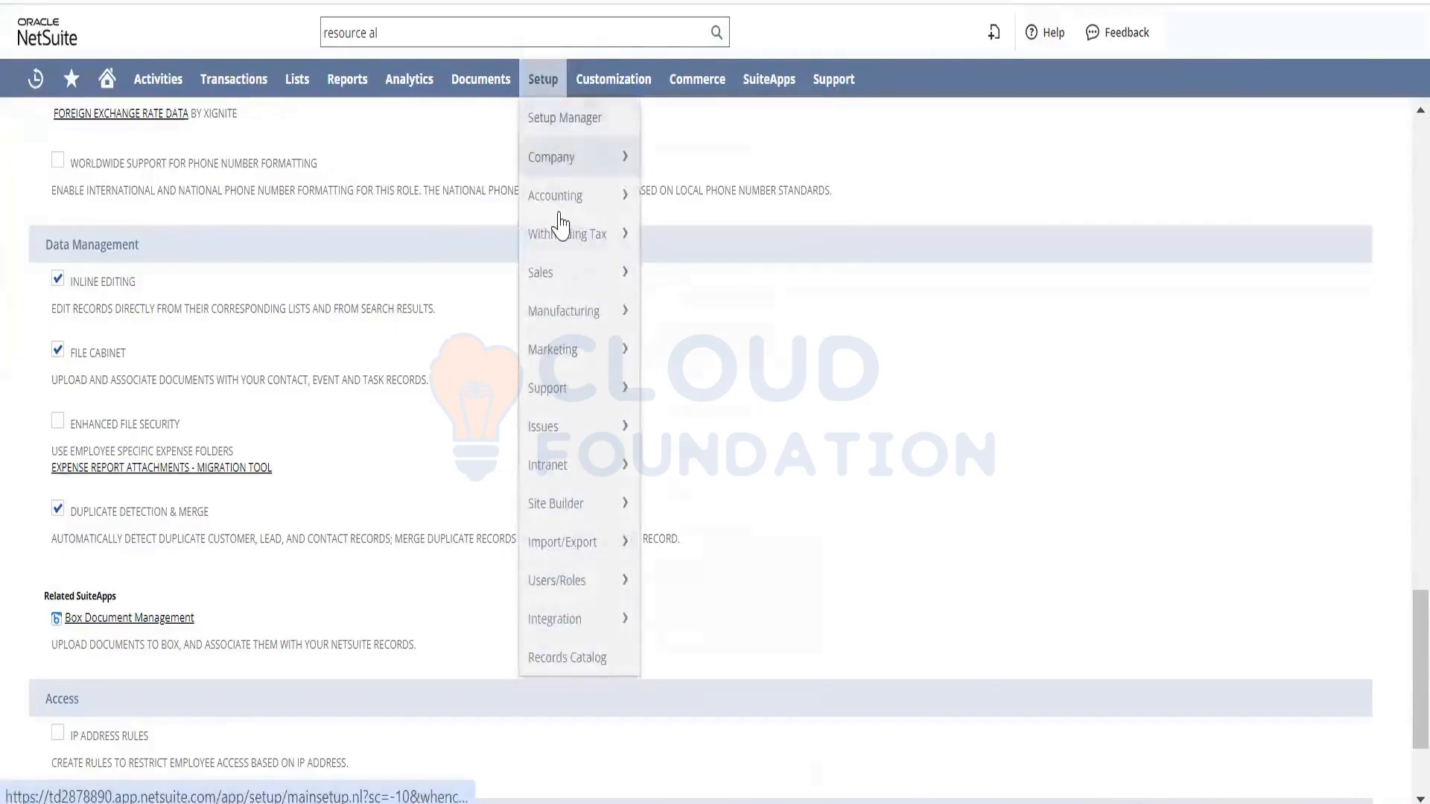
{"action": "mouse_move", "coordinate": [568, 211]}
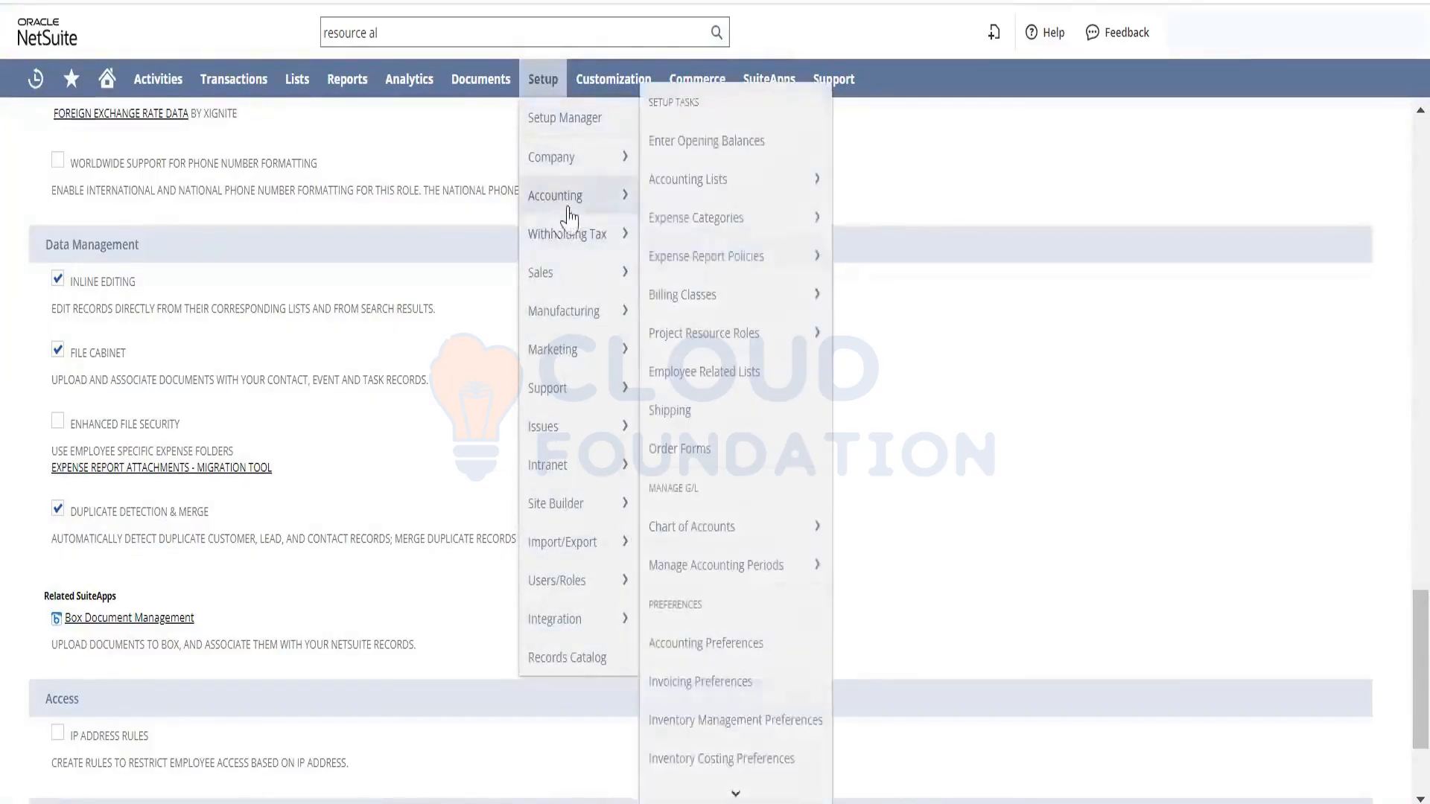
{"action": "mouse_move", "coordinate": [734, 794]}
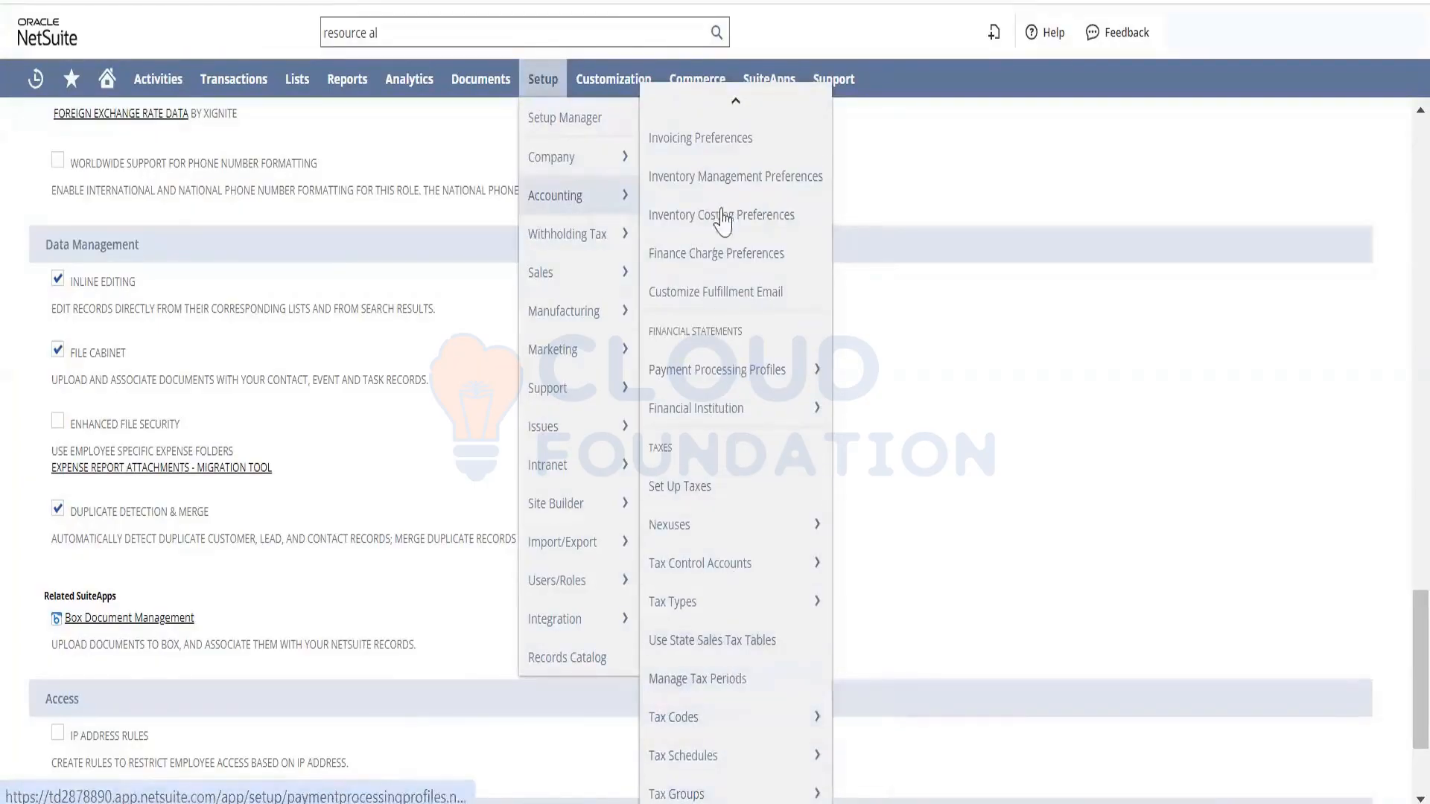
{"action": "mouse_move", "coordinate": [732, 102]}
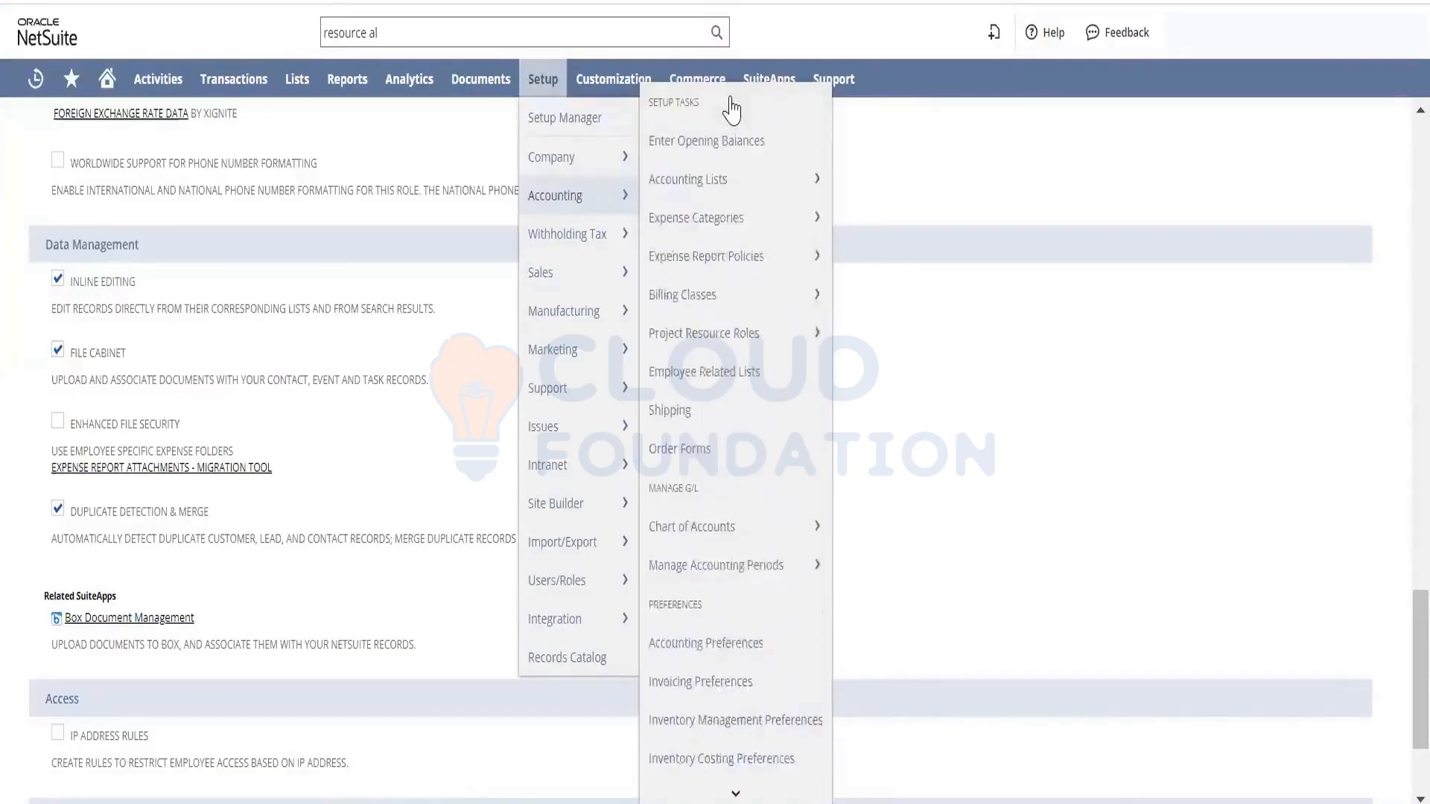
{"action": "mouse_move", "coordinate": [566, 156]}
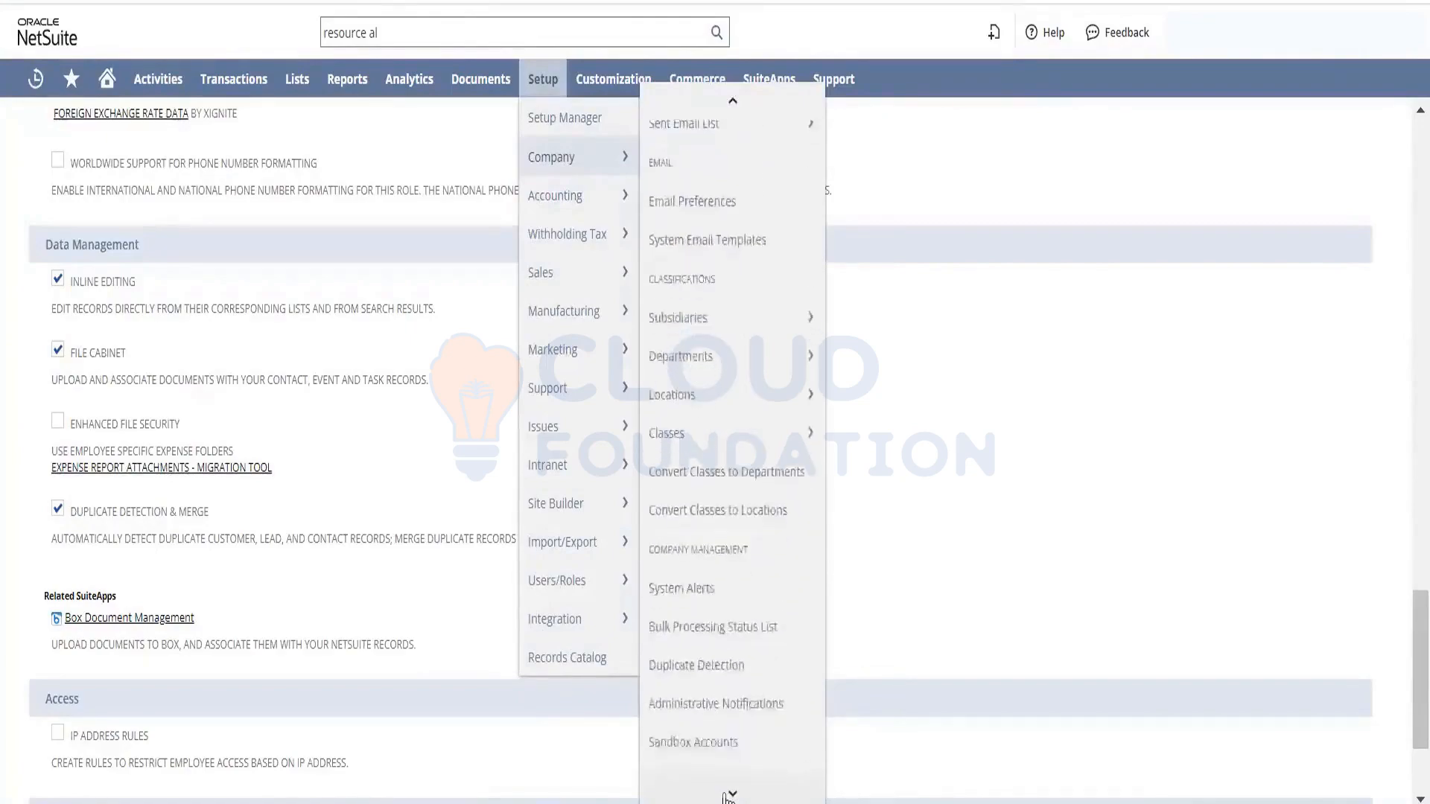
{"action": "right_click", "coordinate": [755, 610]}
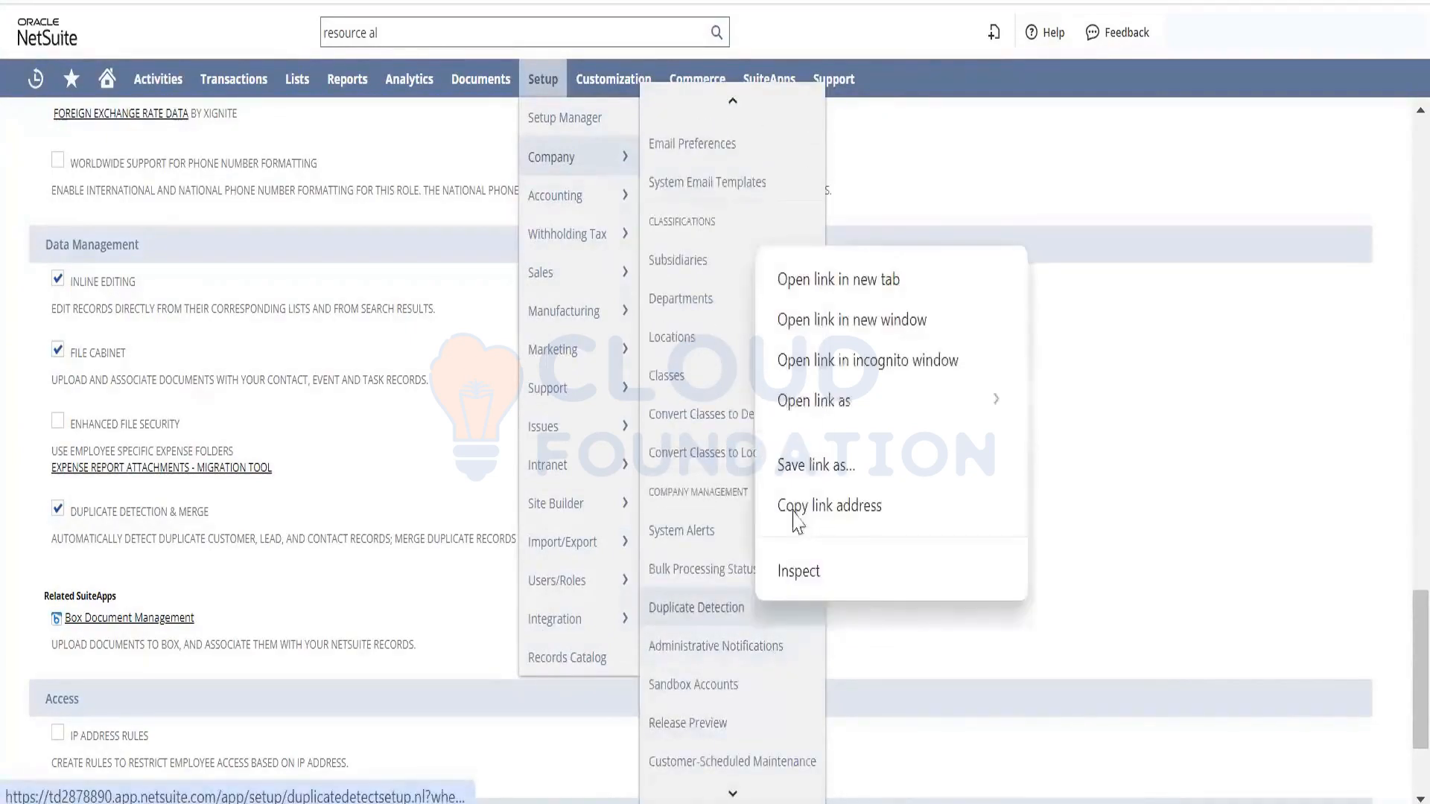
{"action": "left_click", "coordinate": [856, 280]}
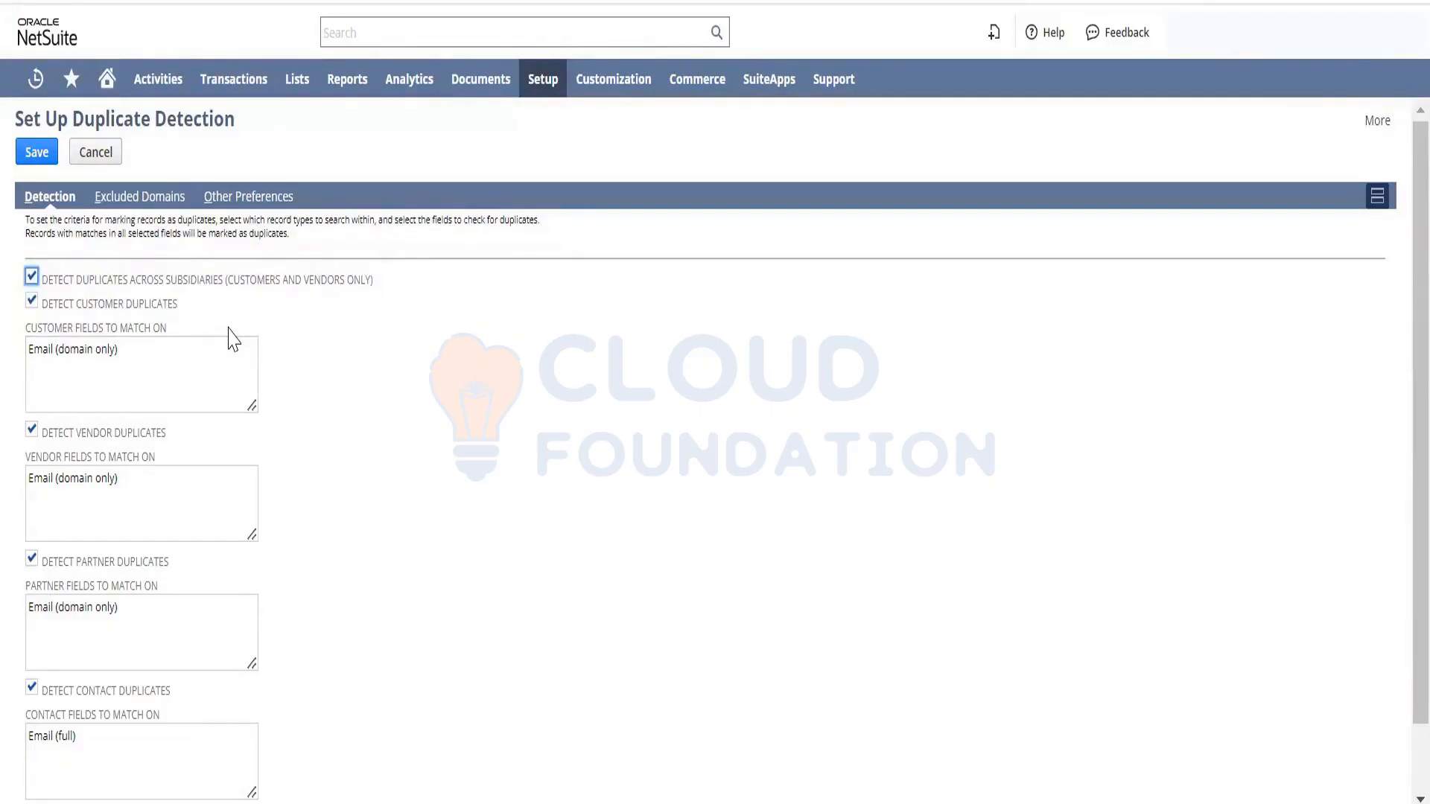
Review the full list of excluded domains and return to the duplicate detection criteria
{"action": "left_click", "coordinate": [167, 209]}
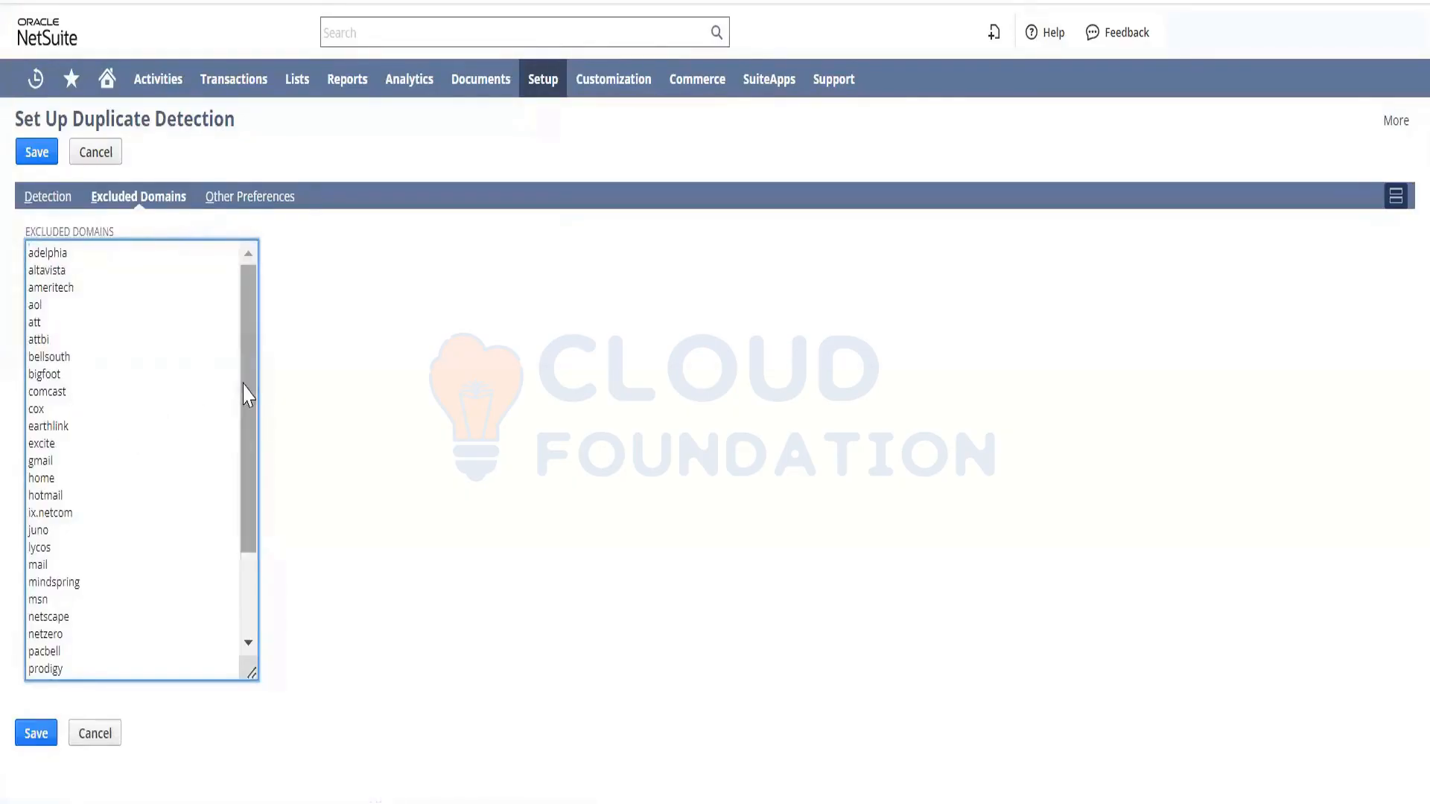
{"action": "left_click_drag", "start_coordinate": [248, 395], "coordinate": [237, 514]}
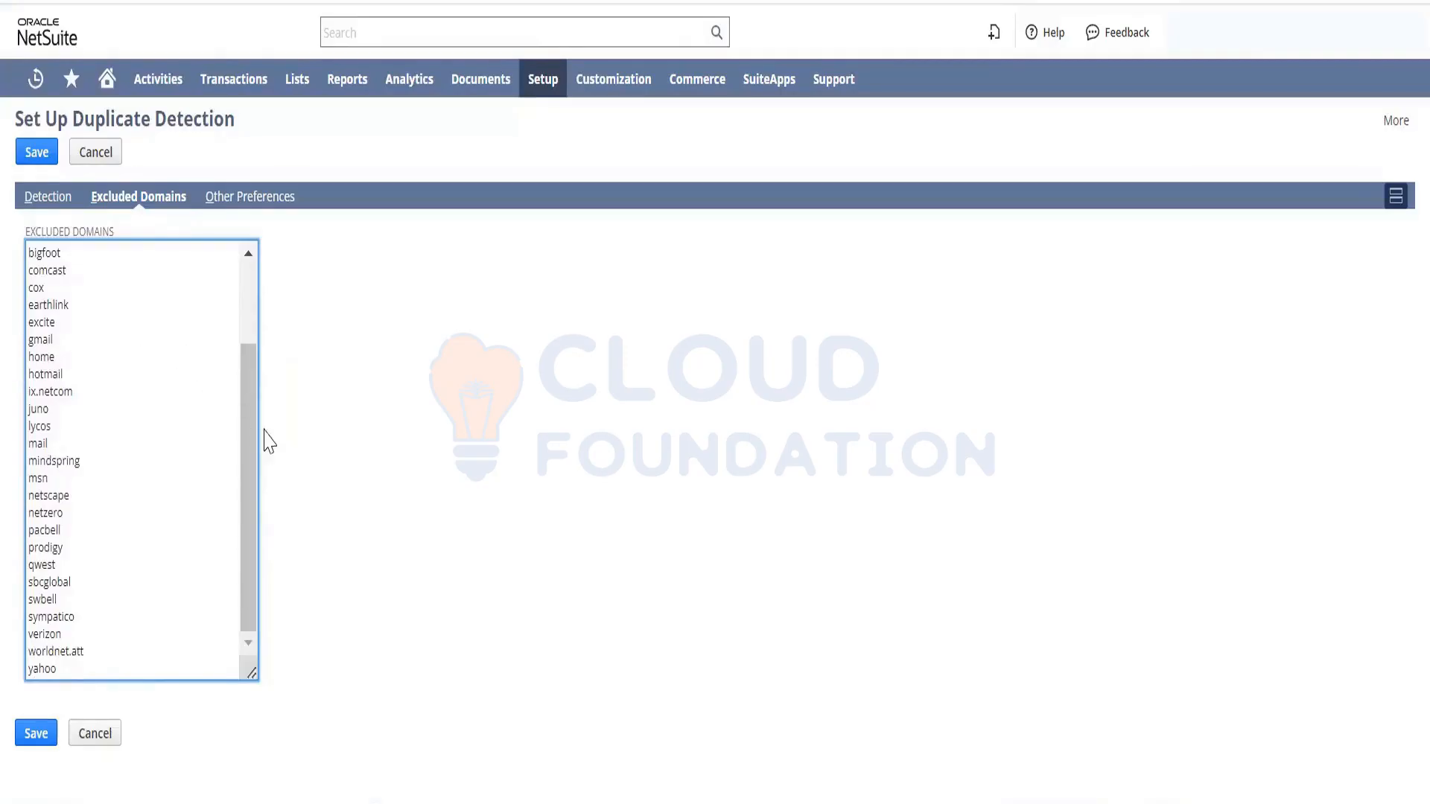
{"action": "left_click", "coordinate": [442, 432]}
{"action": "left_click", "coordinate": [51, 198]}
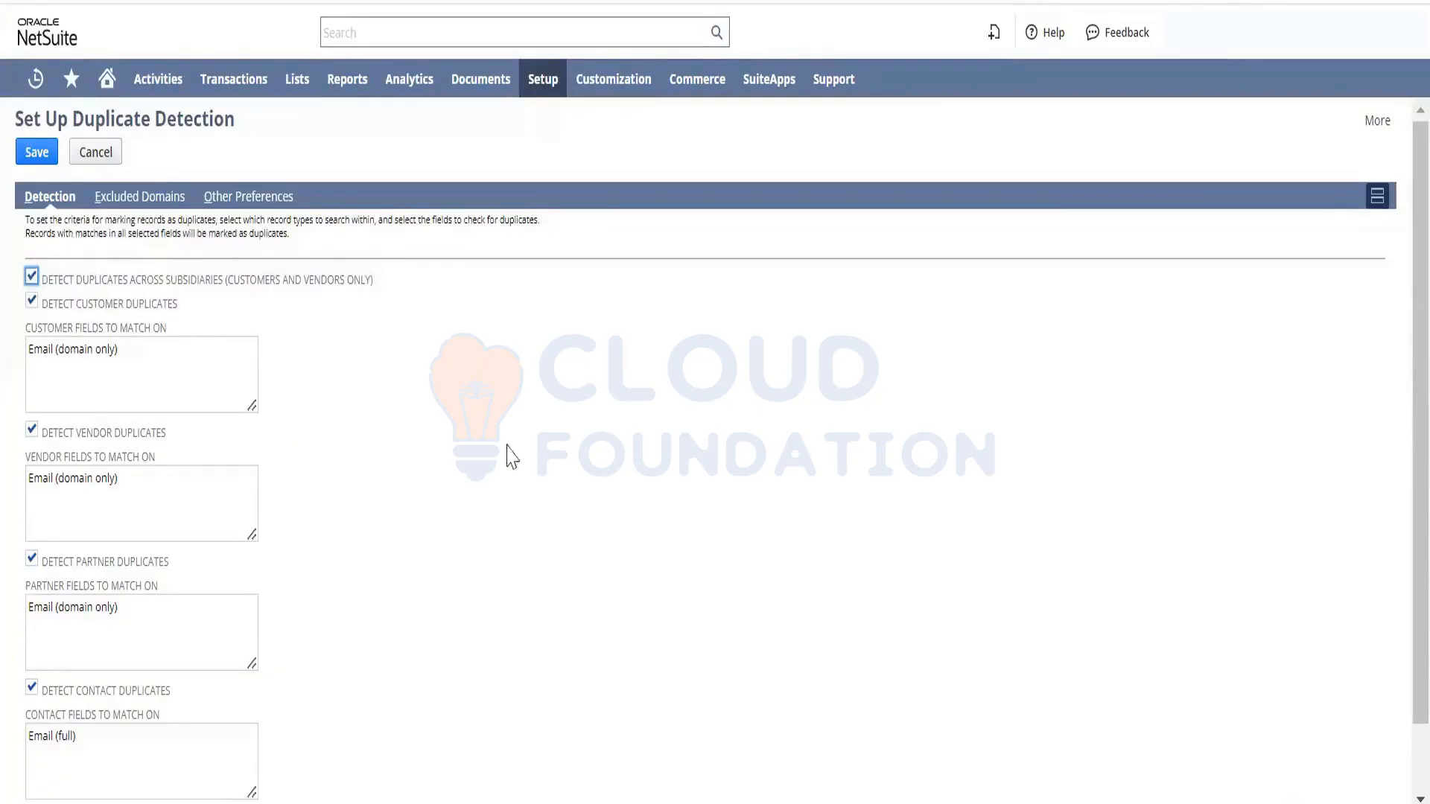
Add Email (full) and Home phone to the fields that customer duplicates are matched on
{"action": "mouse_move", "coordinate": [218, 386]}
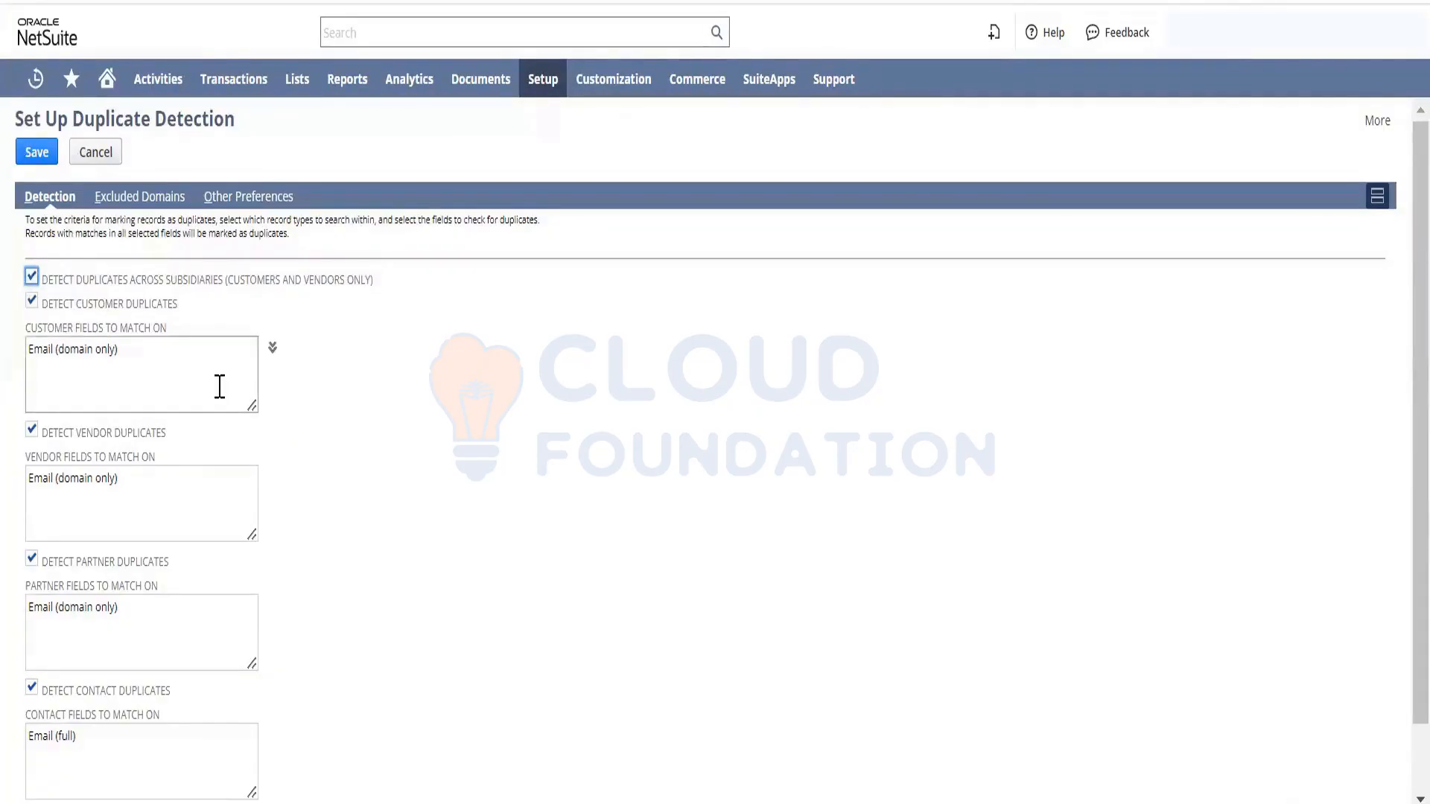
{"action": "left_click", "coordinate": [273, 356]}
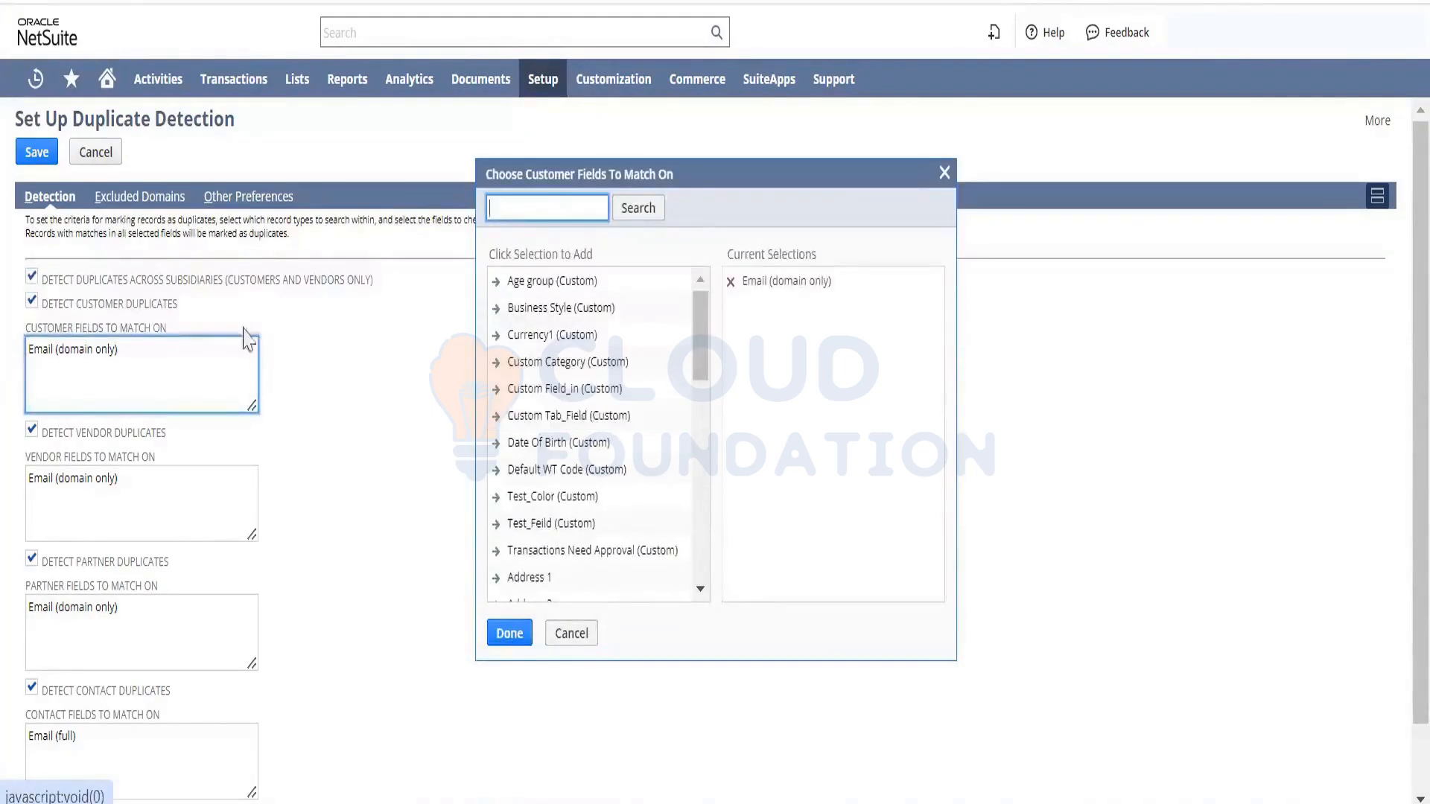
{"action": "left_click_drag", "start_coordinate": [704, 349], "coordinate": [712, 503]}
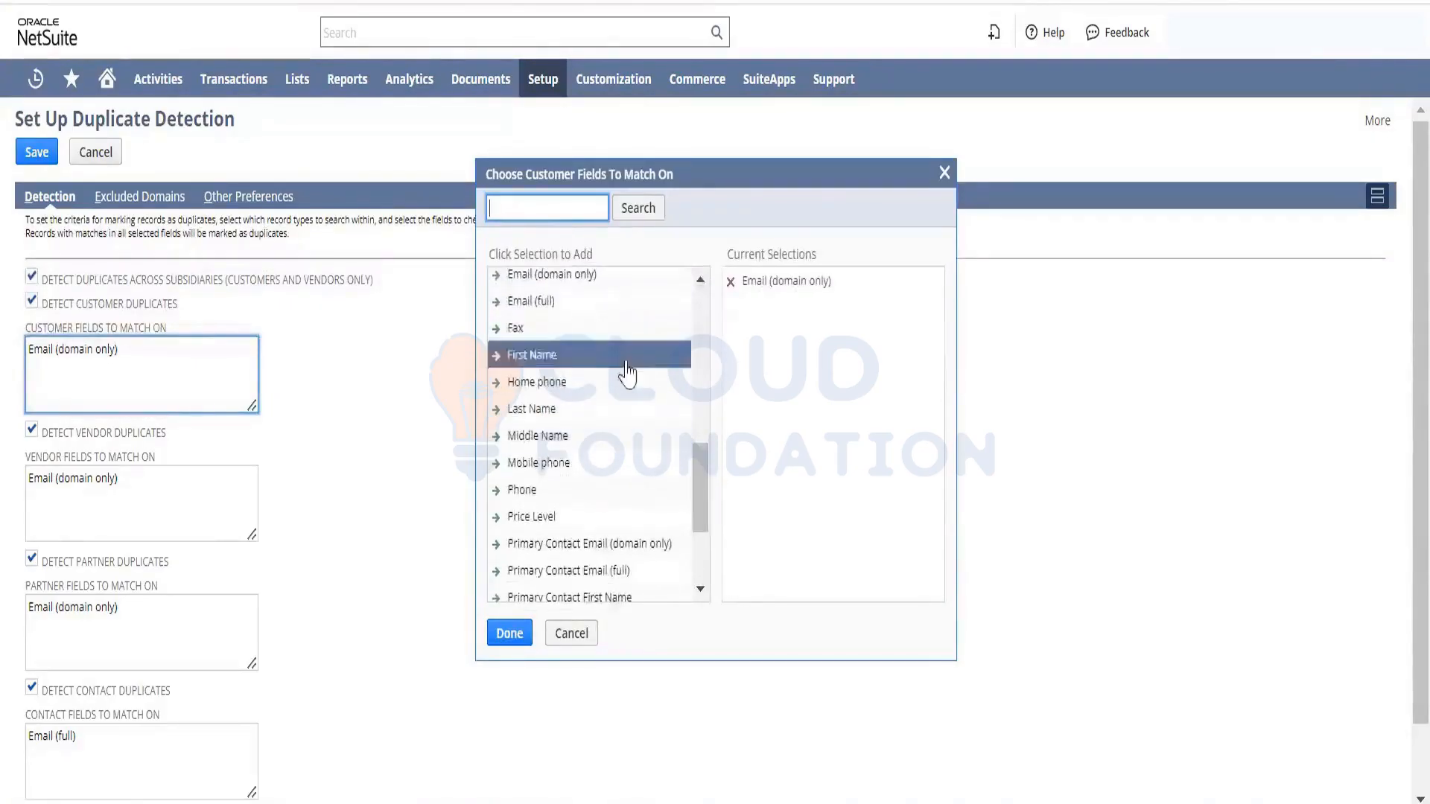
{"action": "left_click", "coordinate": [540, 302]}
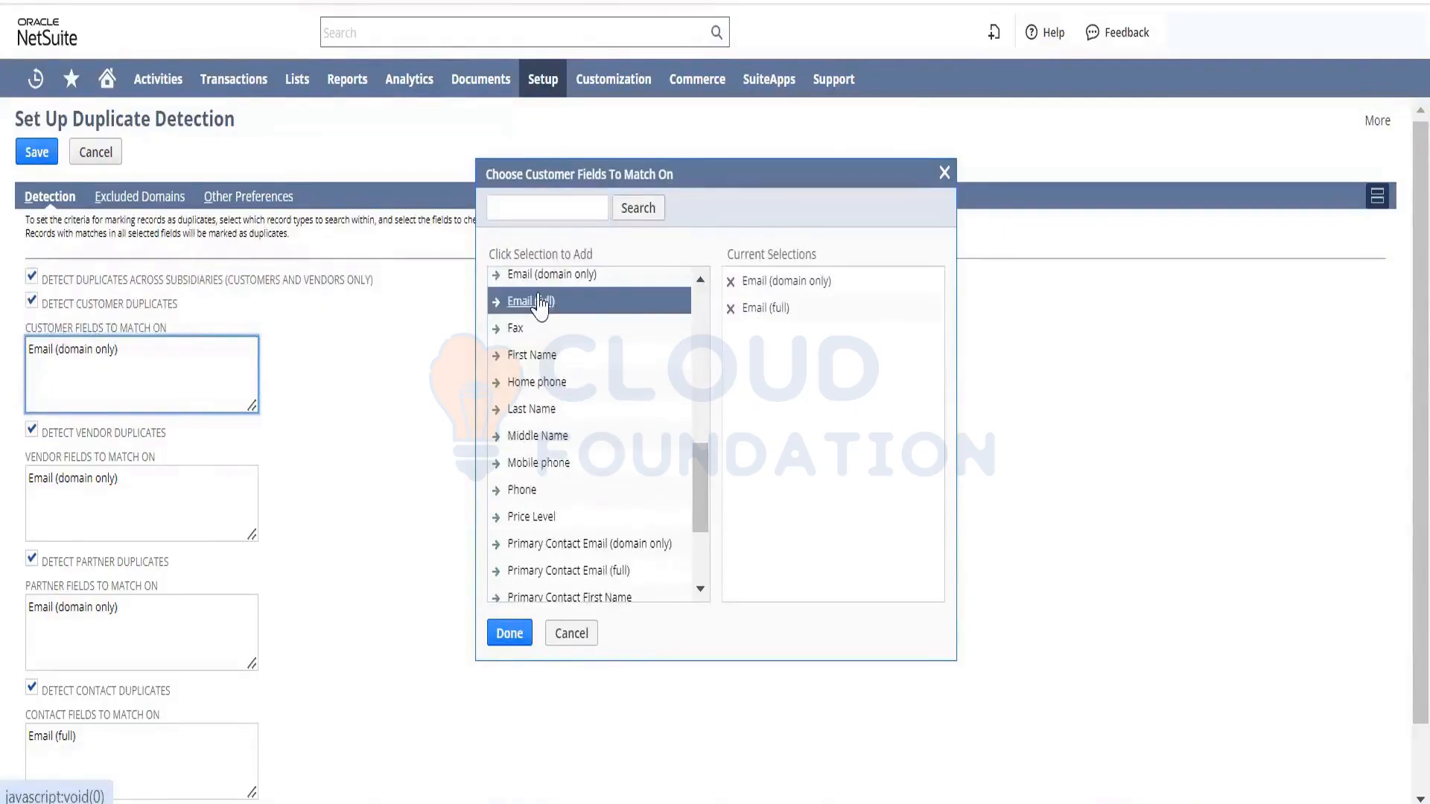
{"action": "left_click", "coordinate": [549, 384]}
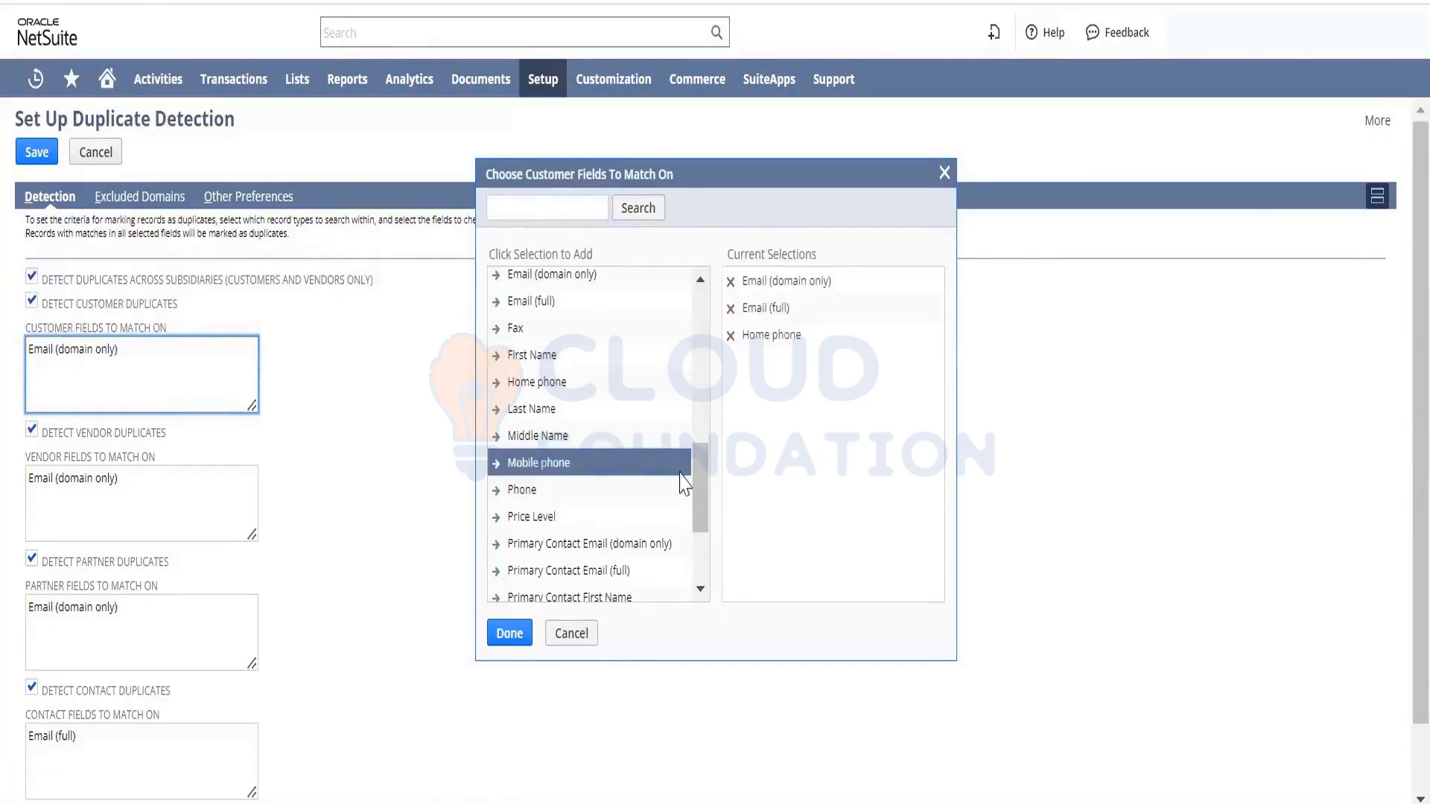
{"action": "left_click_drag", "start_coordinate": [702, 488], "coordinate": [704, 514]}
{"action": "scroll", "coordinate": [648, 549], "scroll_direction": "down", "scroll_amount": 2}
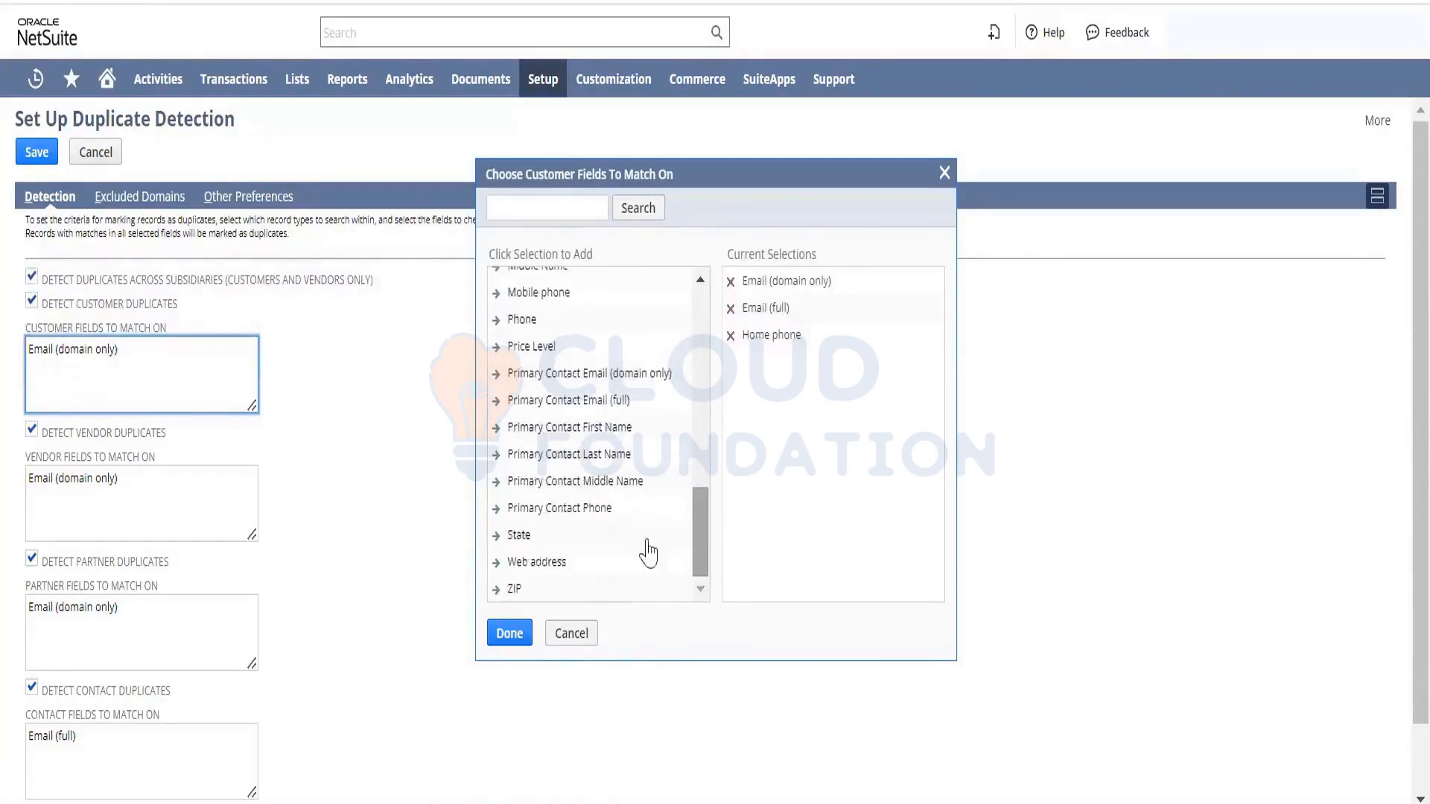
{"action": "left_click", "coordinate": [511, 639]}
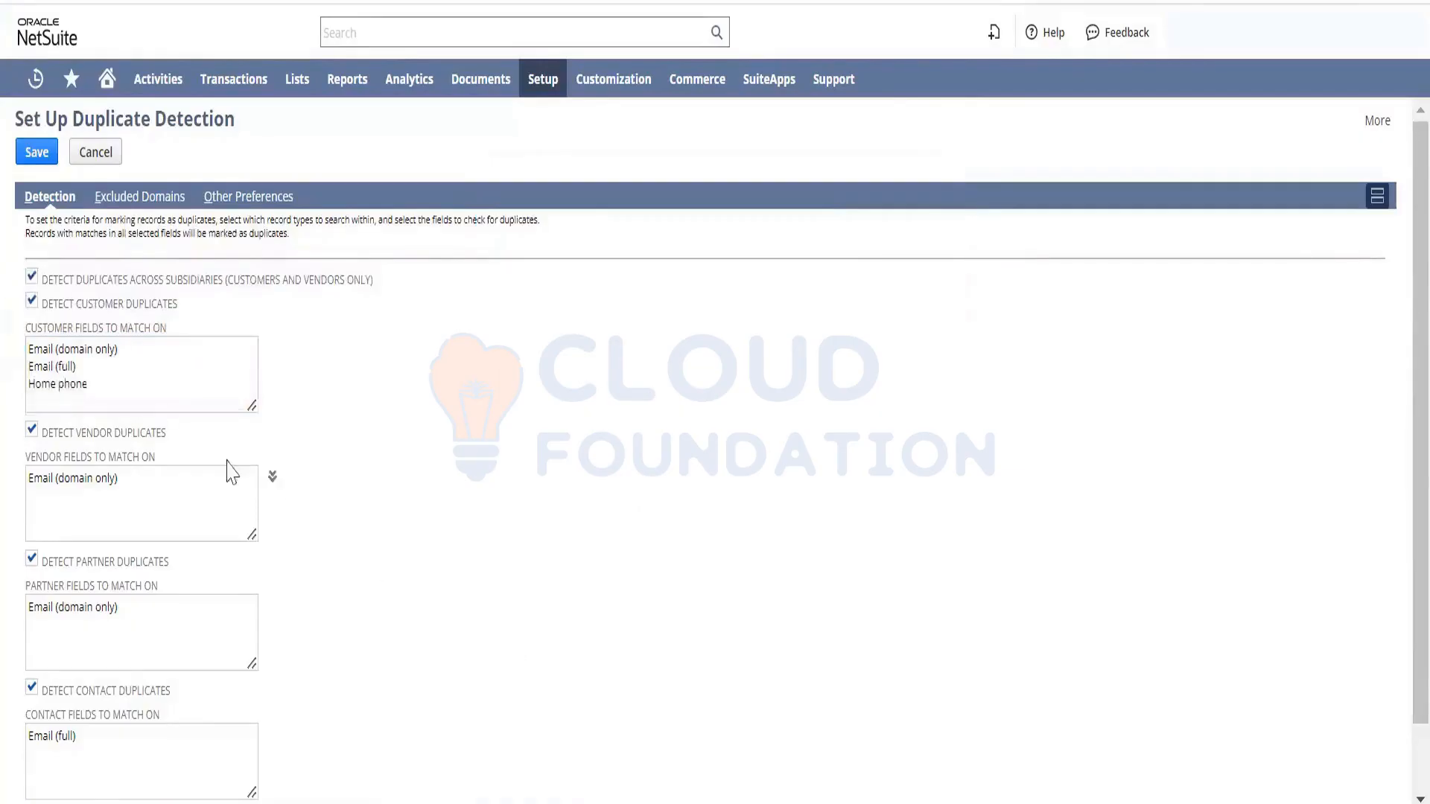
Review the Email (full) and Home phone entries among the customer fields to match on
{"action": "left_click_drag", "start_coordinate": [91, 372], "coordinate": [35, 364]}
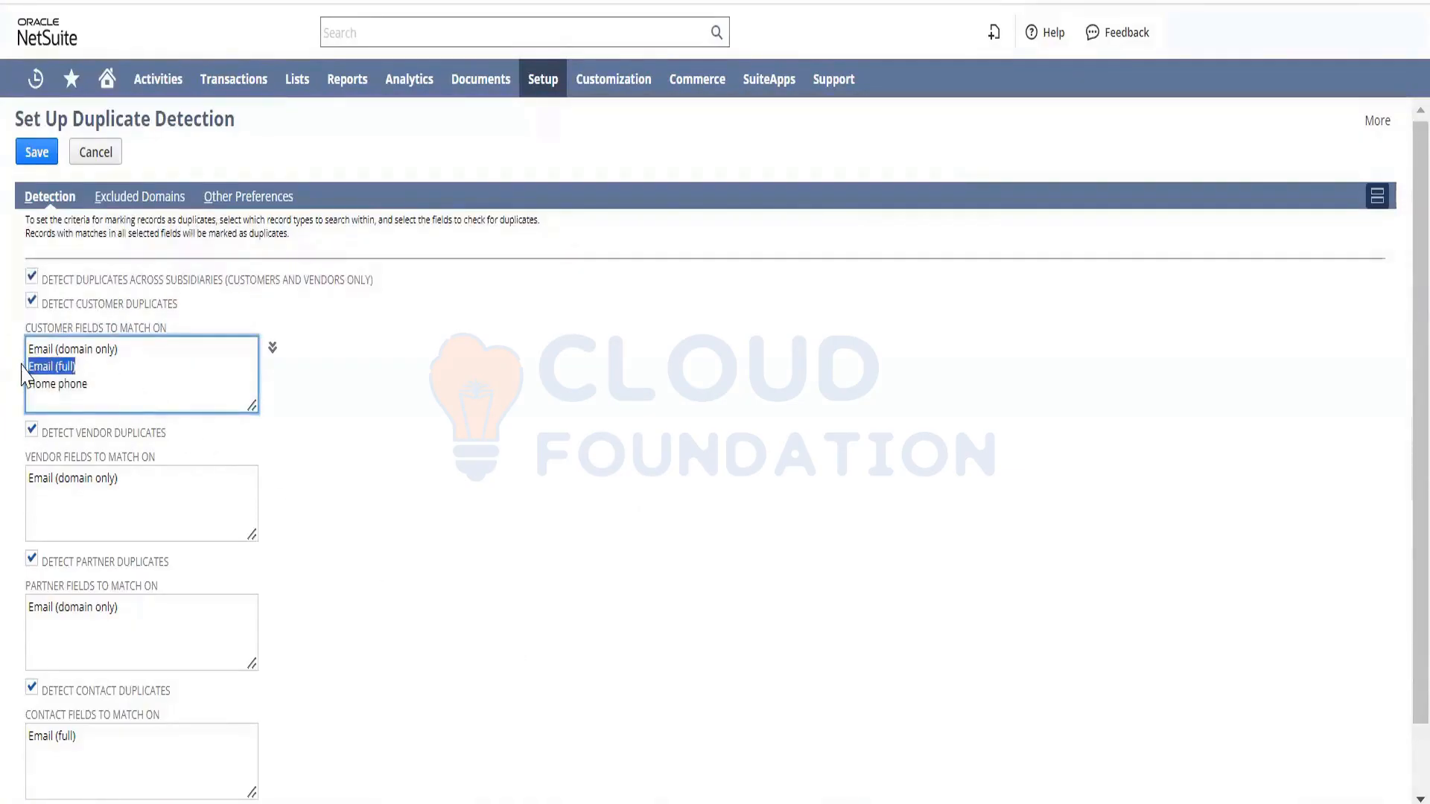
{"action": "left_click", "coordinate": [411, 425]}
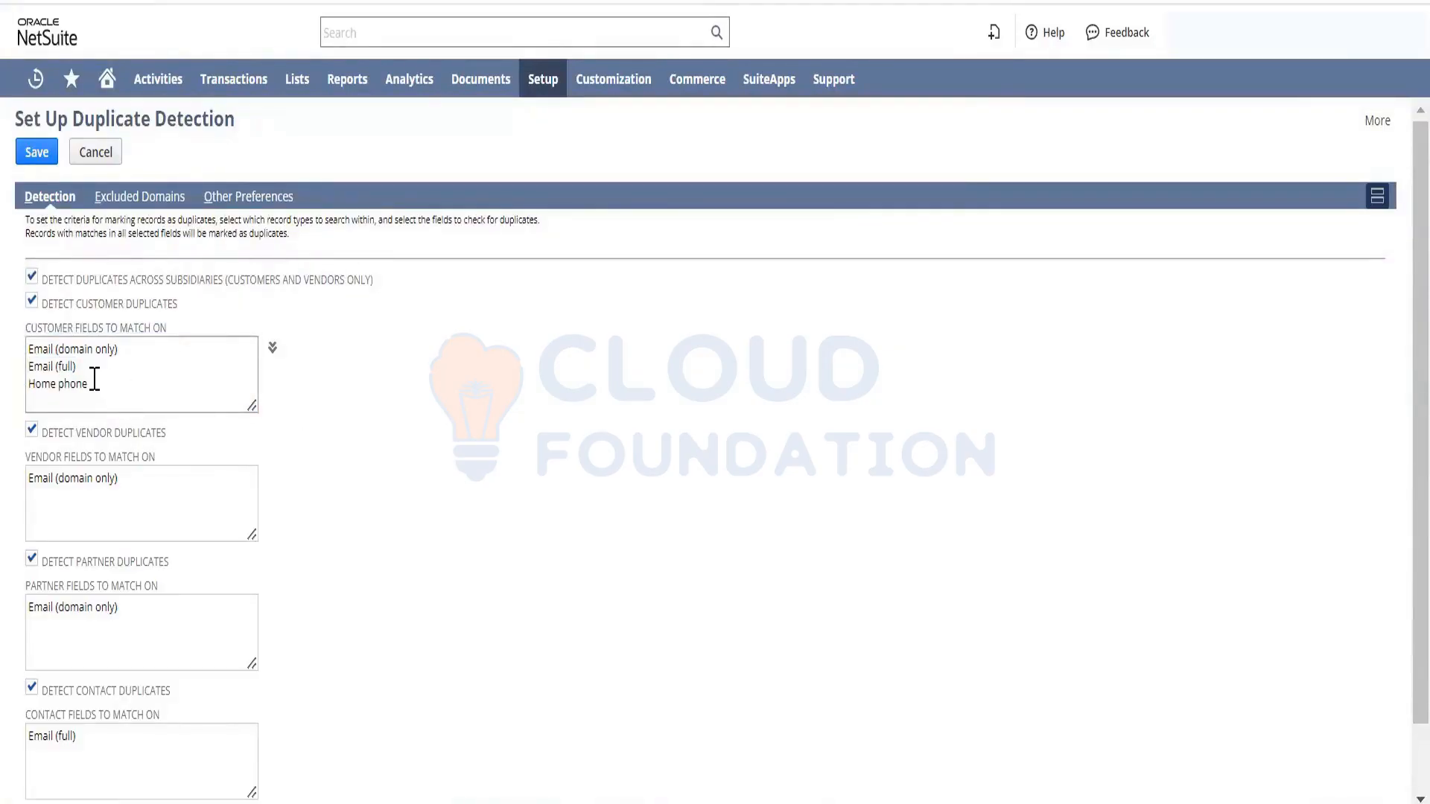
{"action": "left_click_drag", "start_coordinate": [95, 381], "coordinate": [27, 380]}
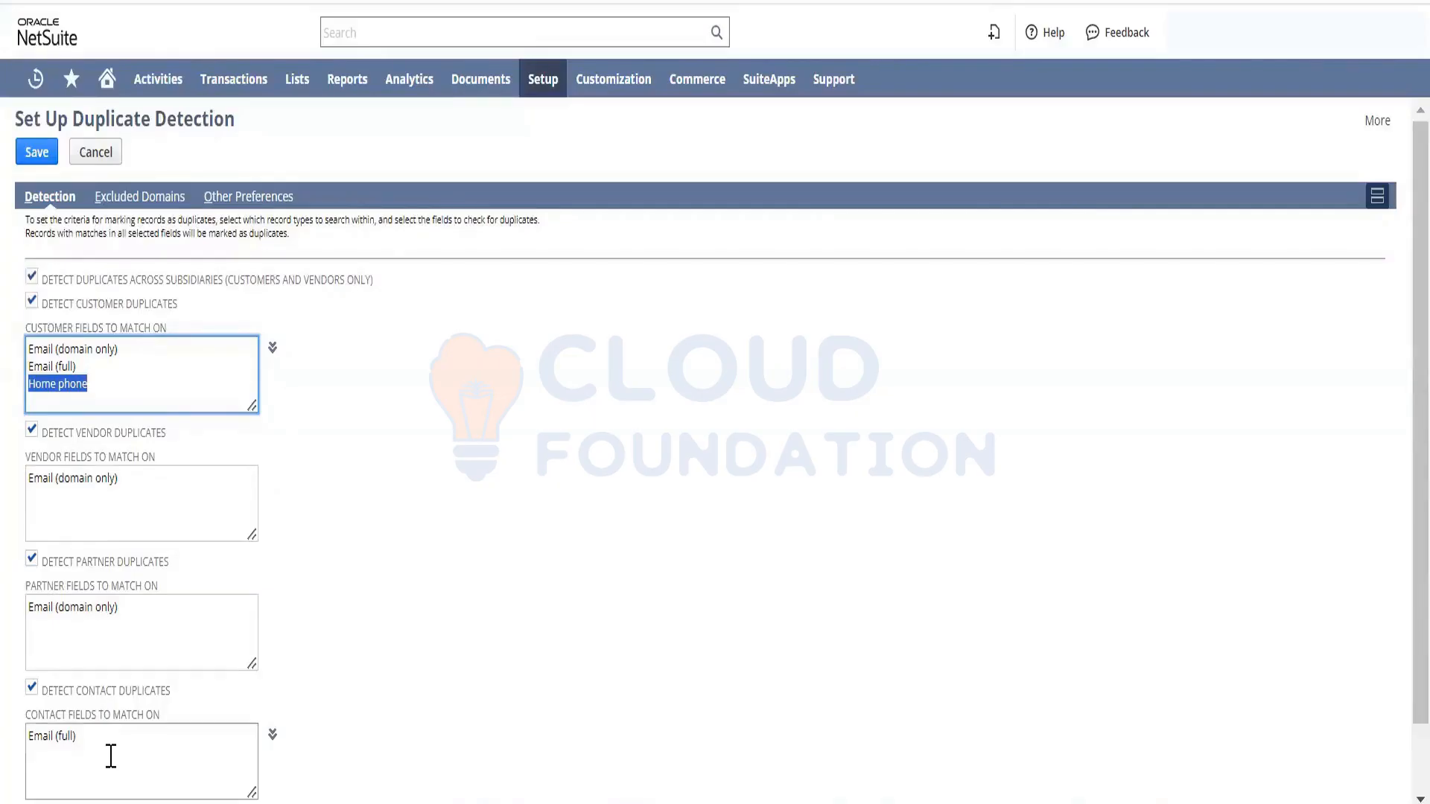
{"action": "left_click", "coordinate": [409, 603]}
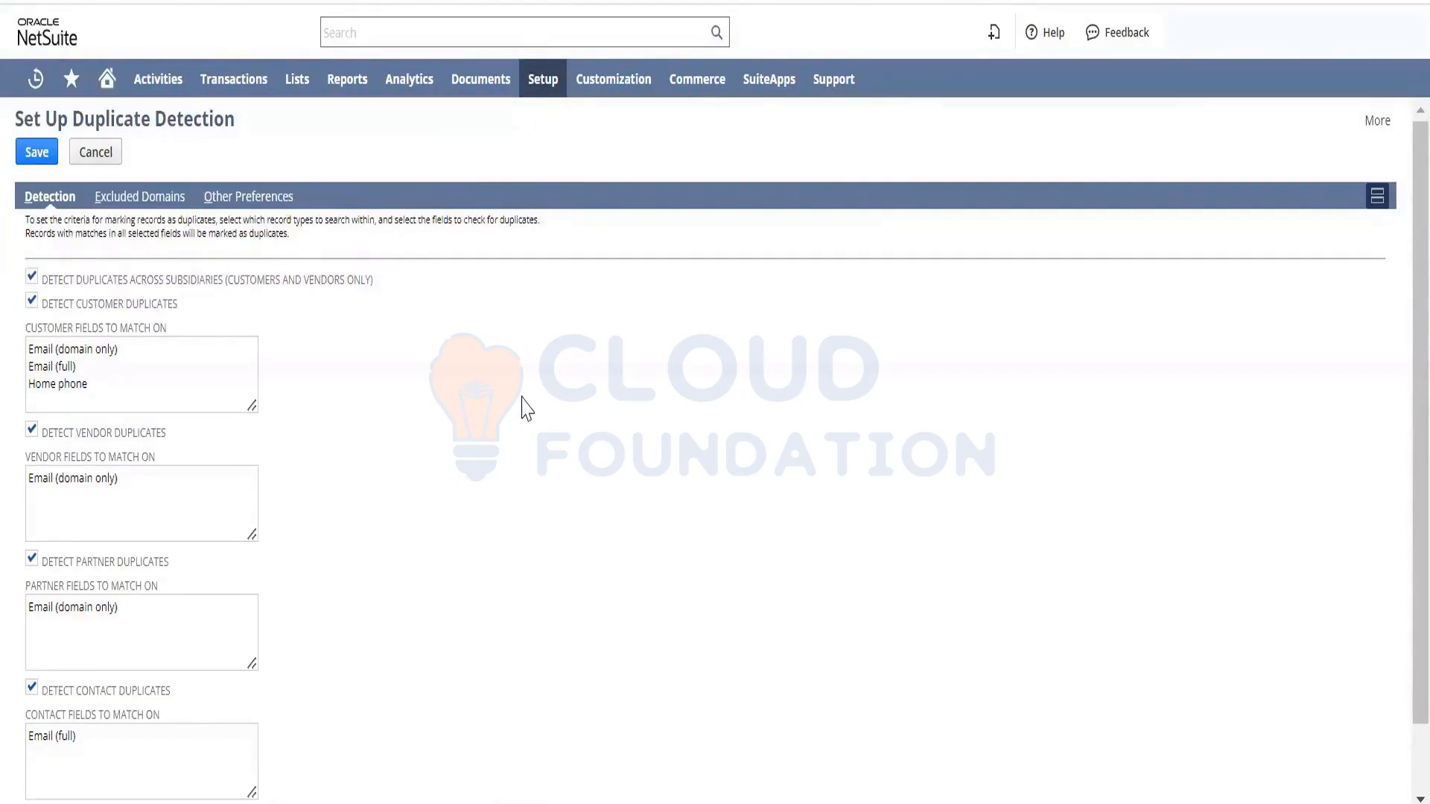
{"action": "left_click", "coordinate": [92, 366]}
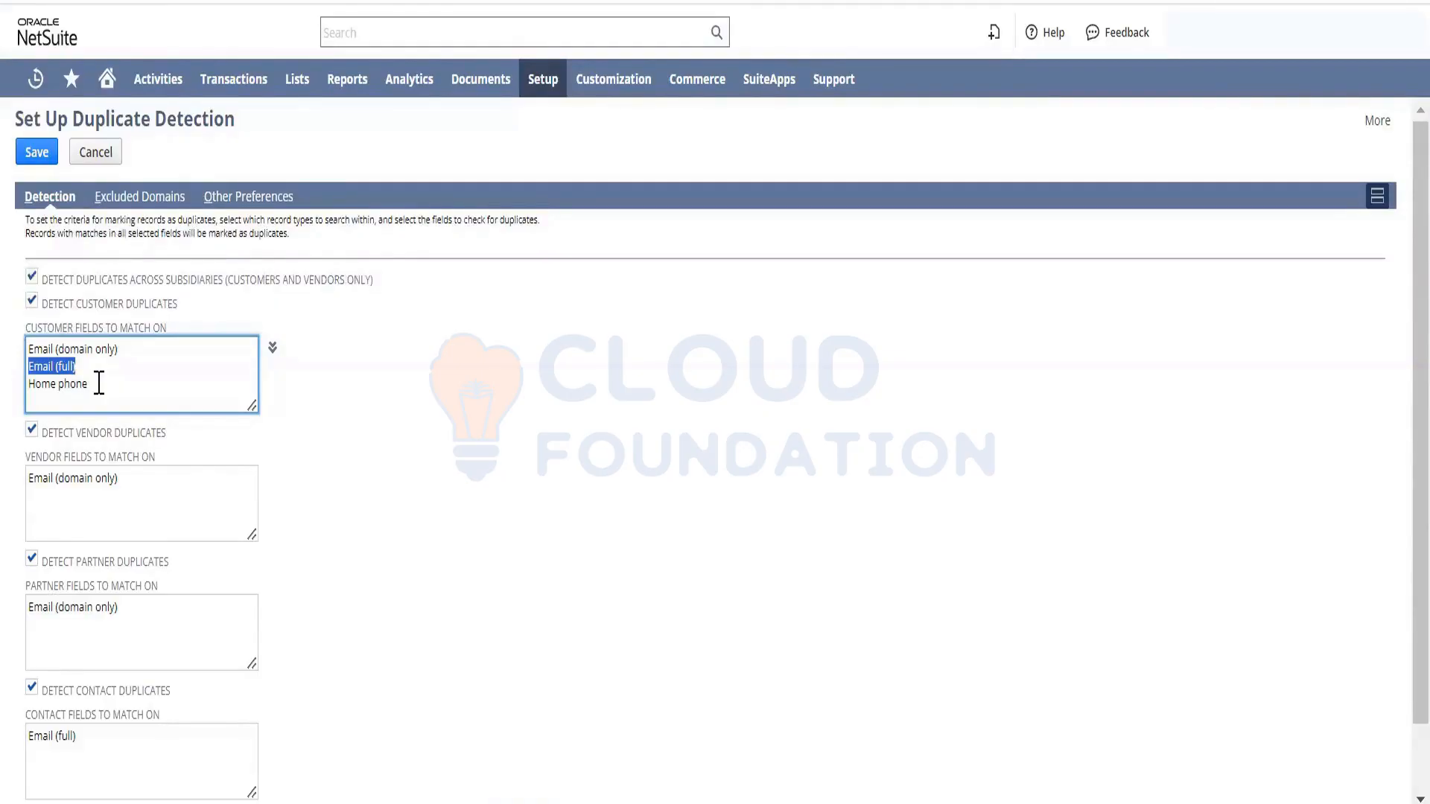
{"action": "left_click", "coordinate": [150, 387]}
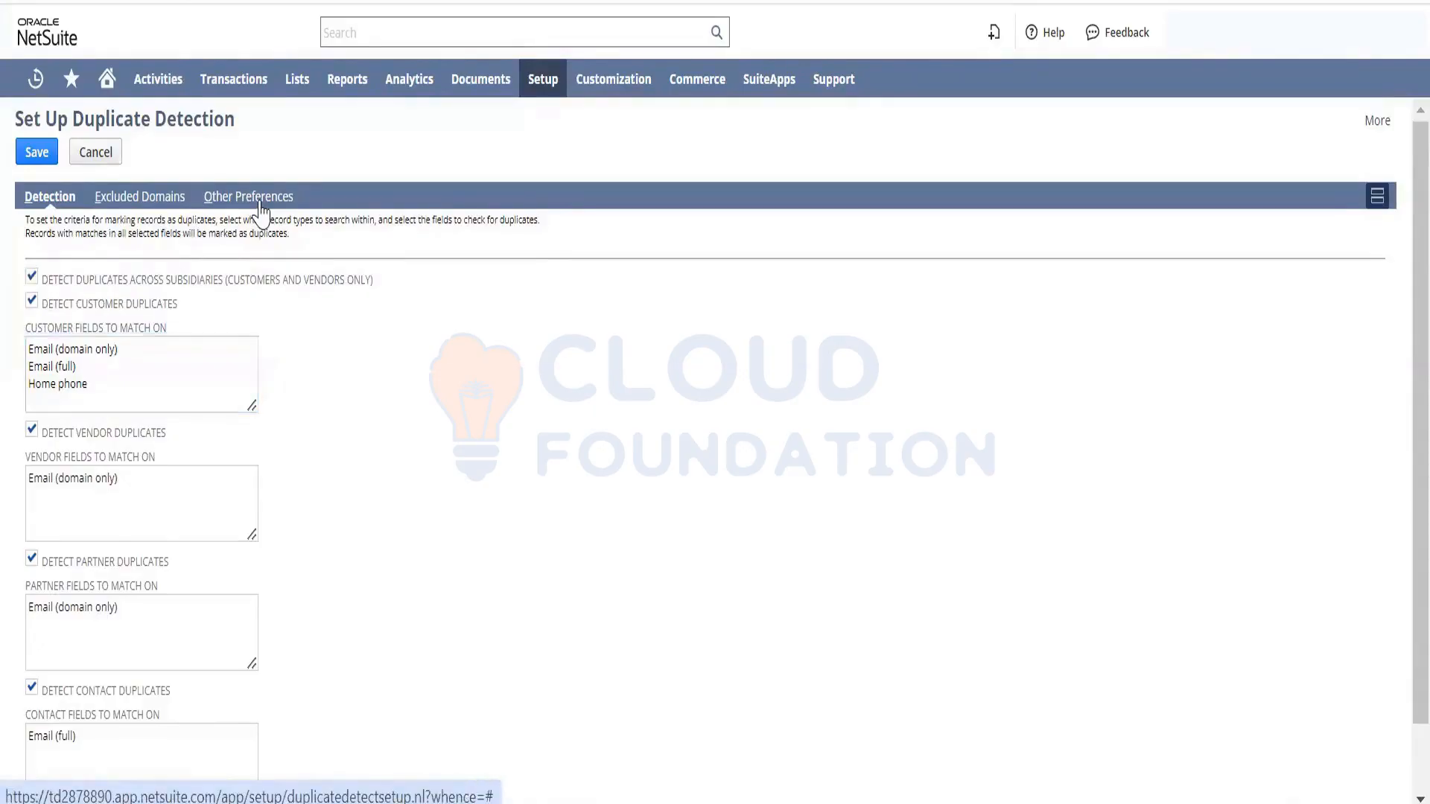
Review the other duplicate preferences, including the options for resolving conflicting login access, and the excluded domains, and return to the detection criteria
{"action": "left_click", "coordinate": [260, 203]}
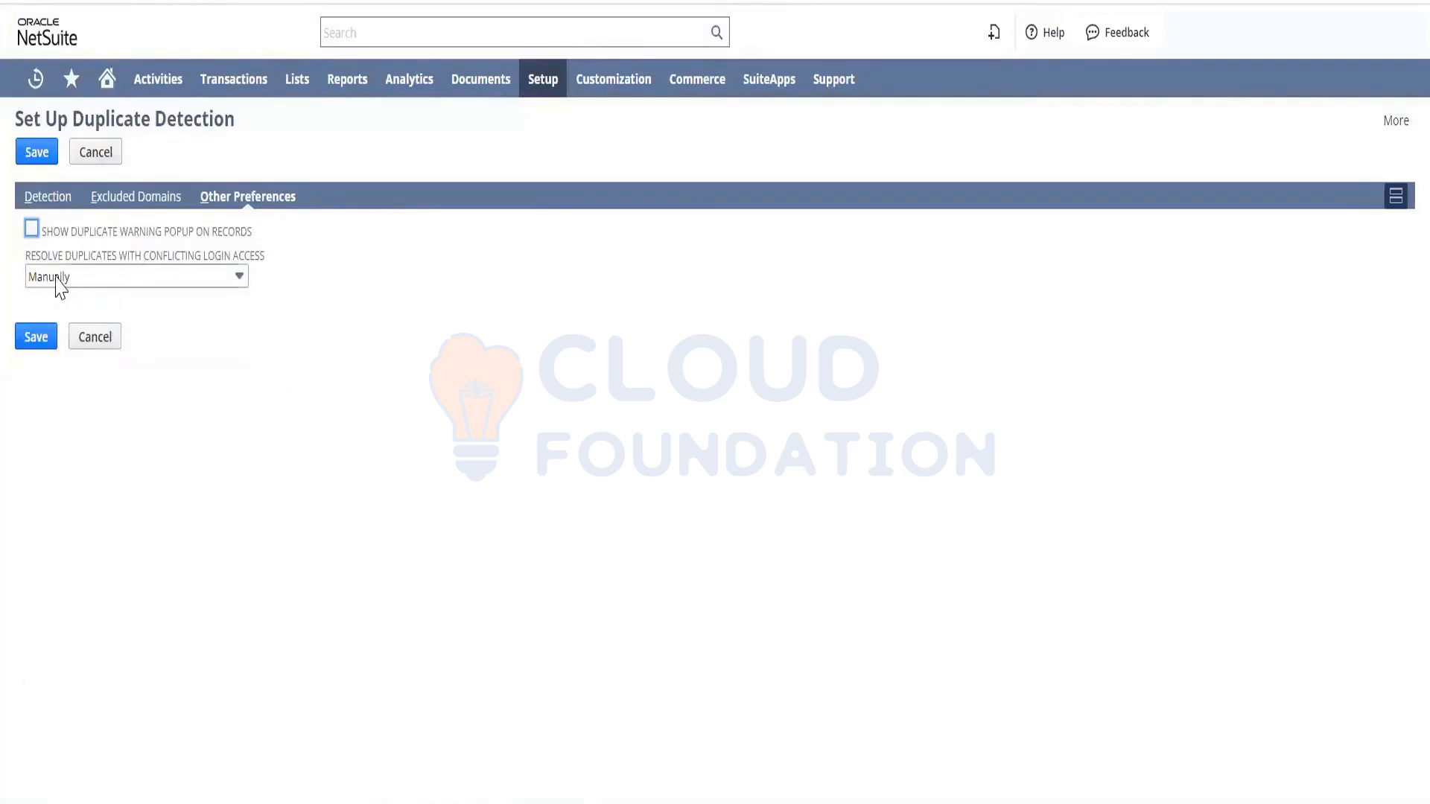
{"action": "left_click", "coordinate": [191, 279]}
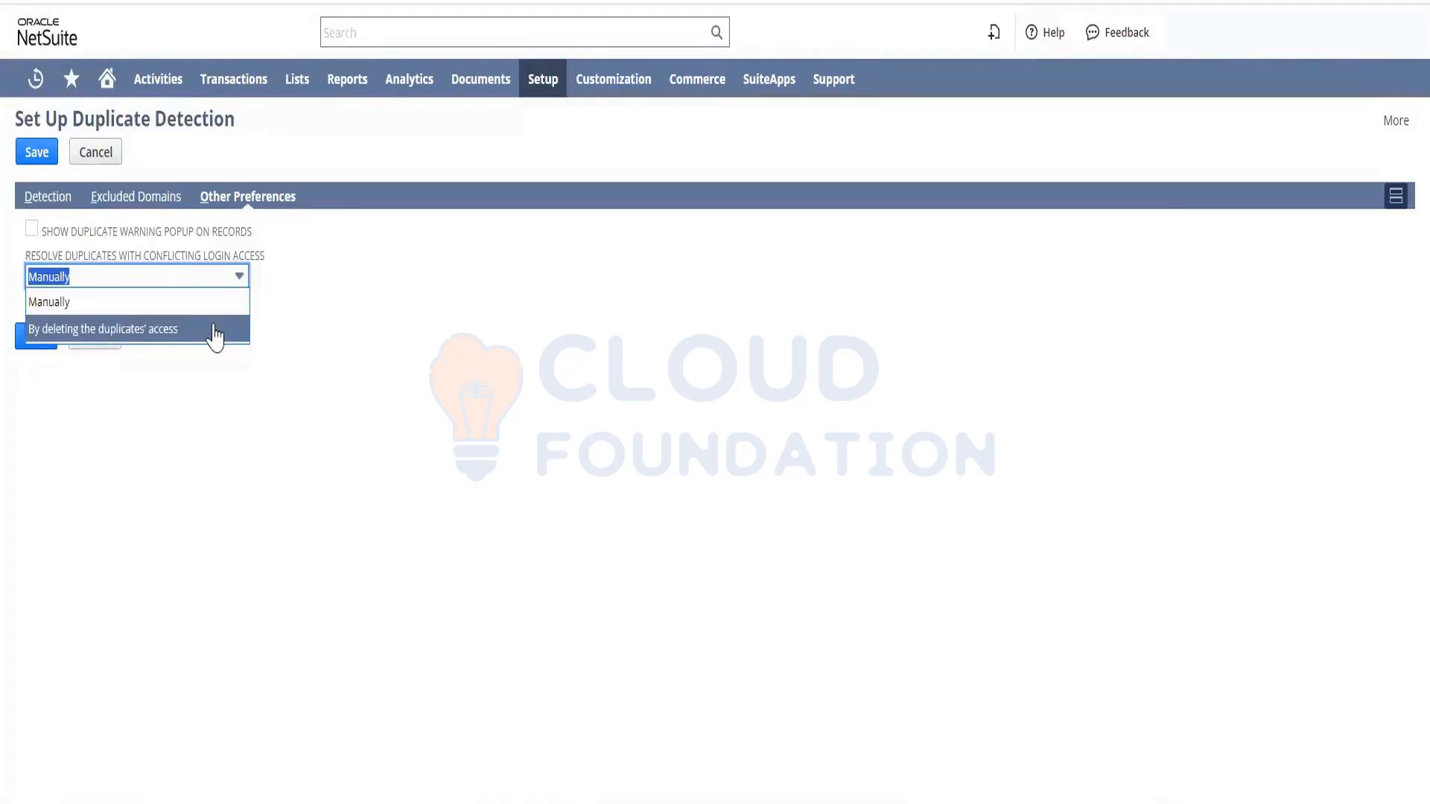
{"action": "left_click", "coordinate": [506, 387]}
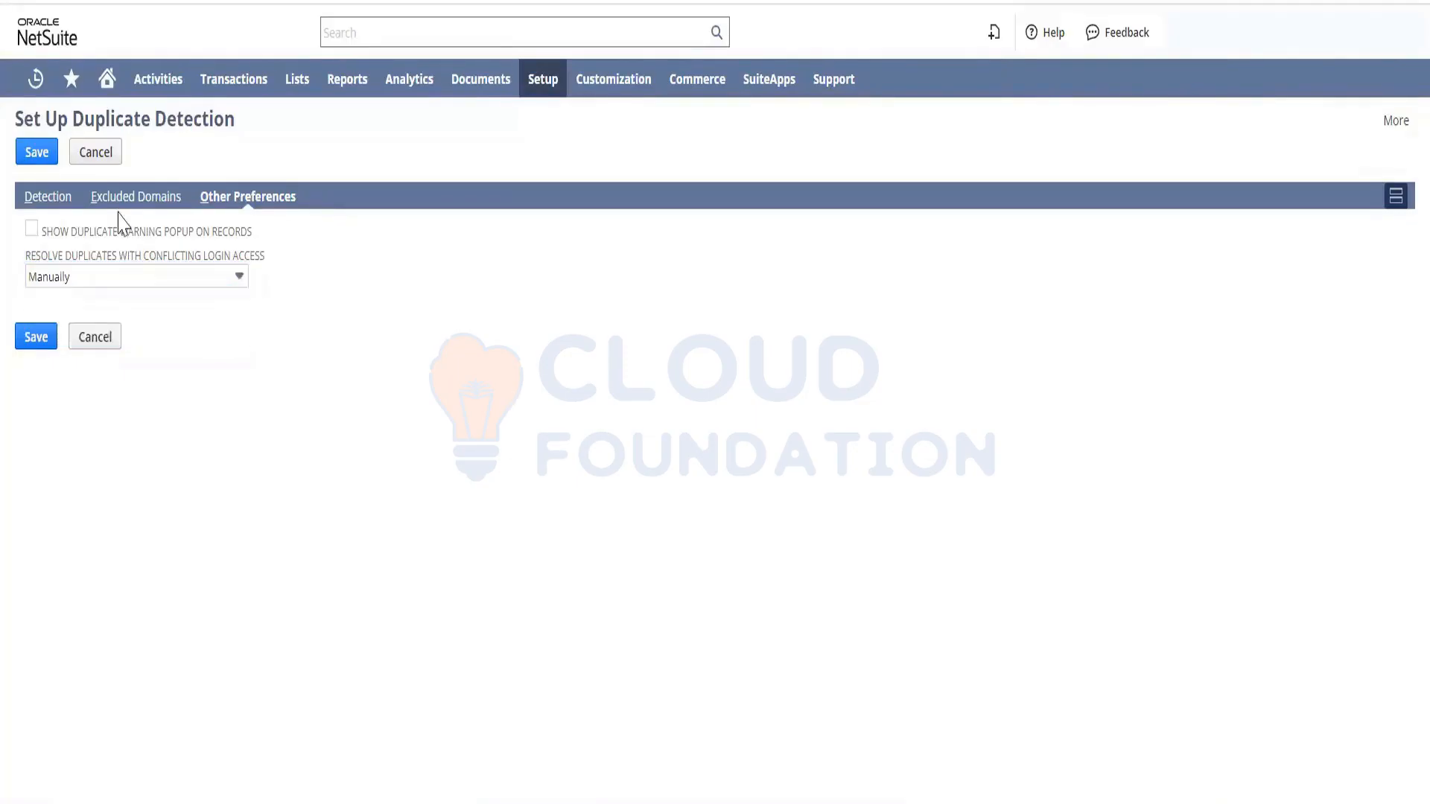
{"action": "left_click", "coordinate": [34, 231]}
{"action": "left_click", "coordinate": [122, 209]}
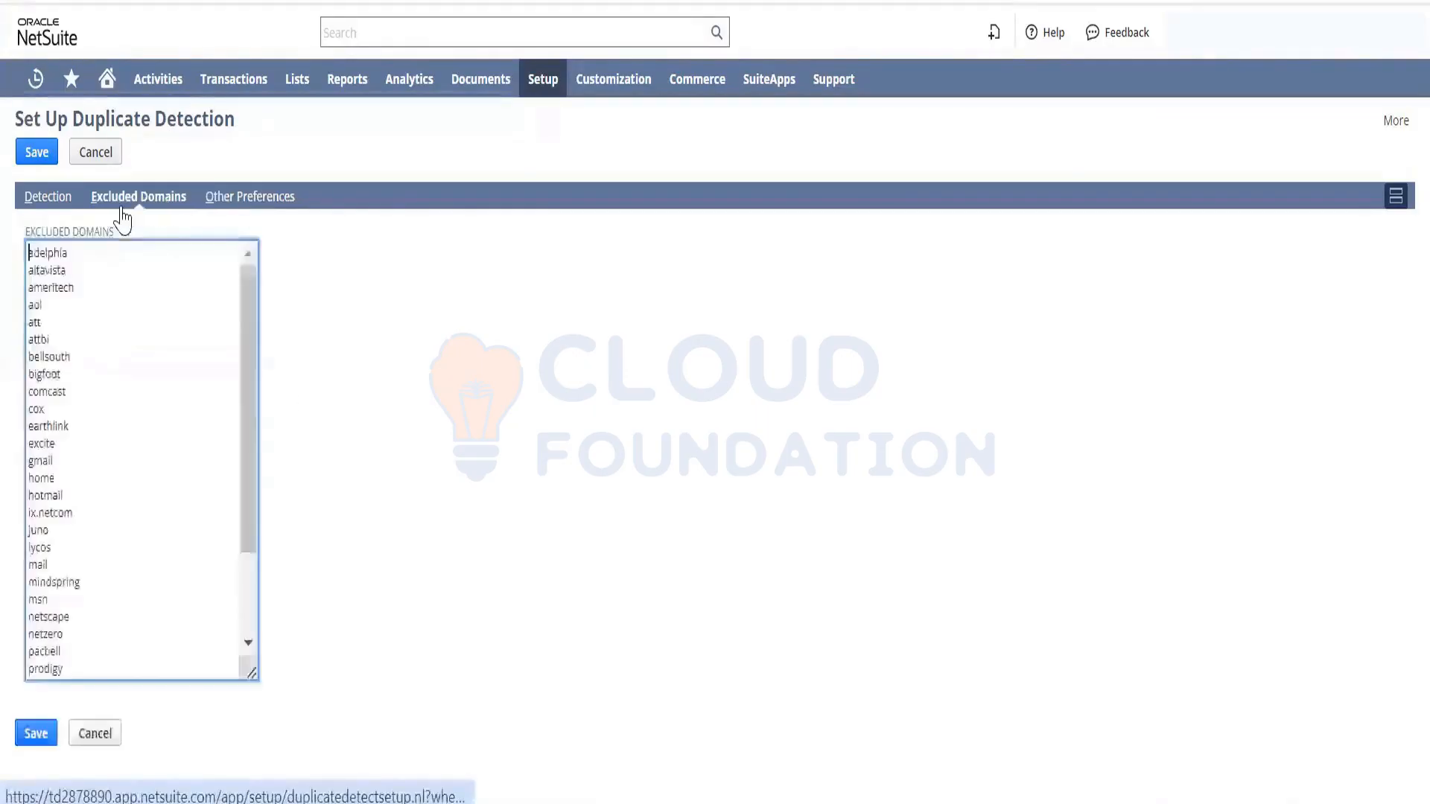
{"action": "left_click", "coordinate": [45, 203]}
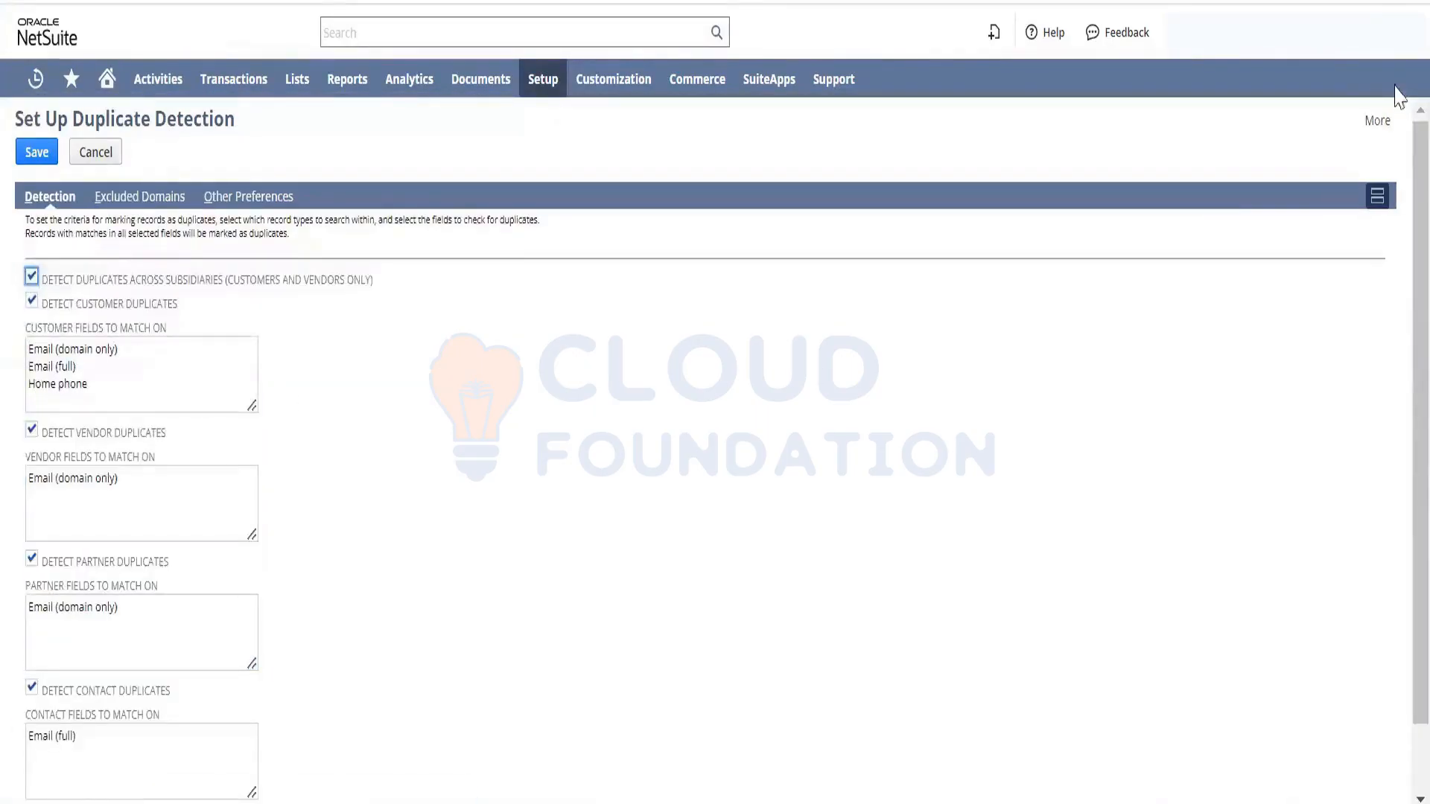
Save the duplicate detection setup and accept the processing of records for duplicates
{"action": "scroll", "coordinate": [1399, 302], "scroll_direction": "down", "scroll_amount": 2}
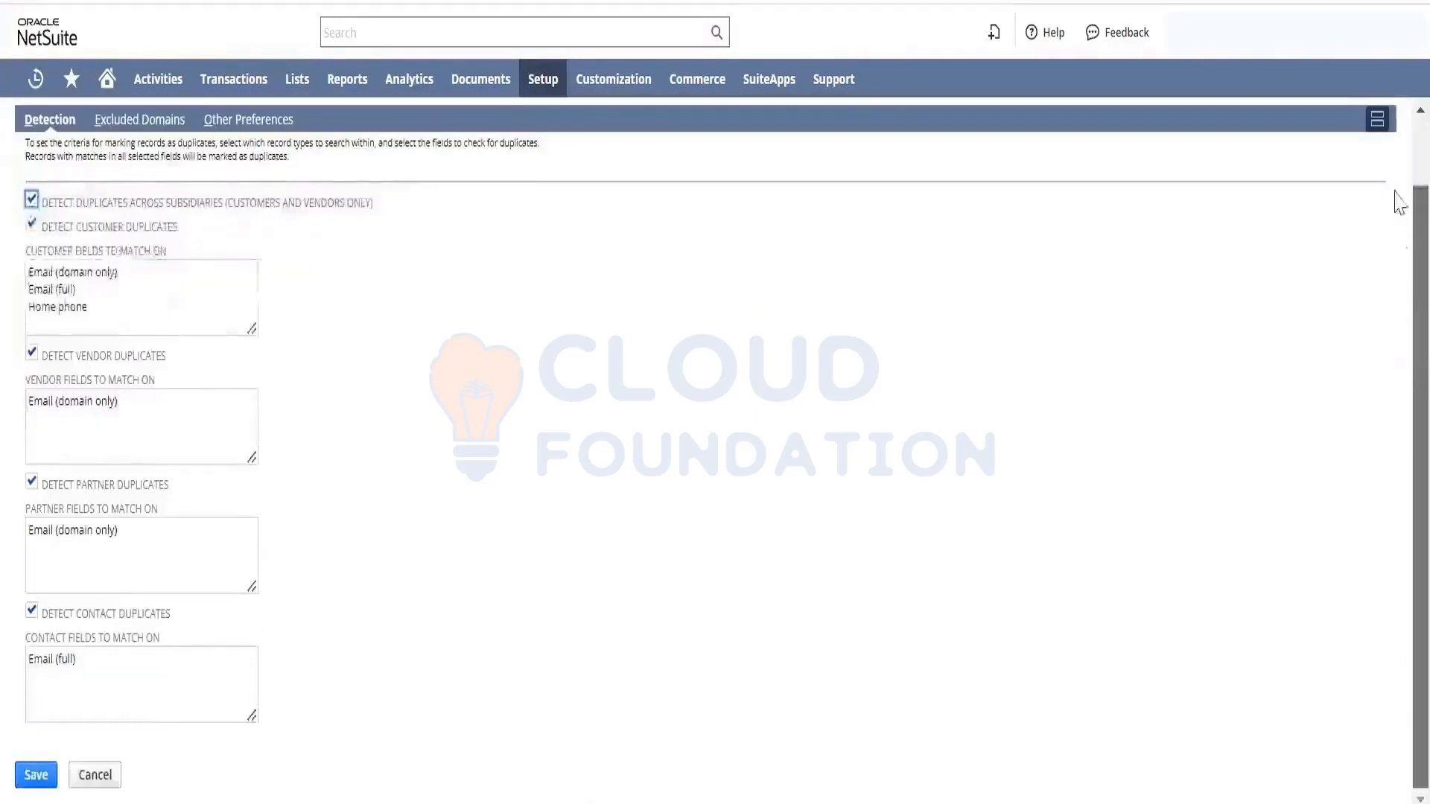
{"action": "scroll", "coordinate": [1397, 186], "scroll_direction": "up", "scroll_amount": 2}
{"action": "scroll", "coordinate": [1399, 194], "scroll_direction": "down", "scroll_amount": 1}
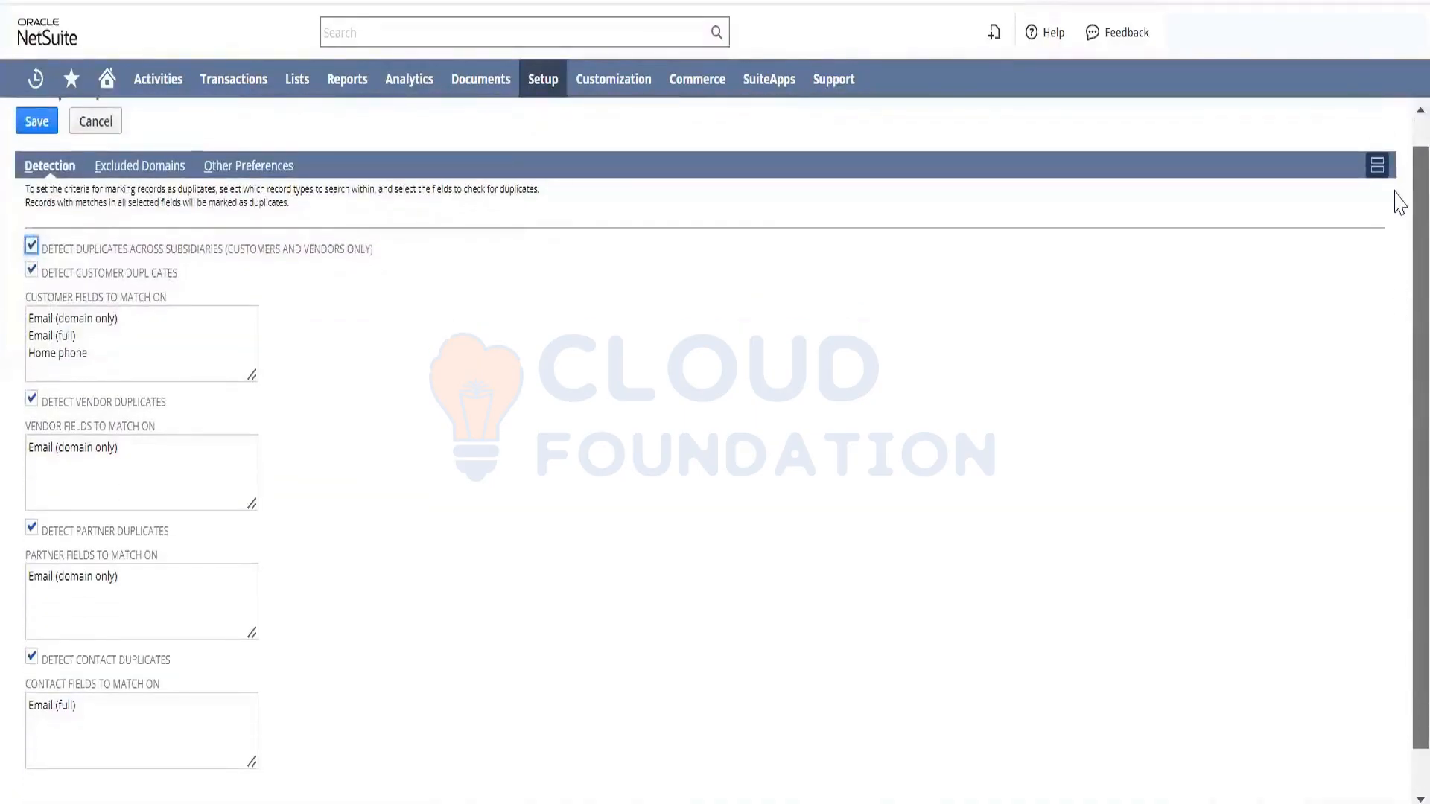
{"action": "scroll", "coordinate": [1395, 175], "scroll_direction": "up", "scroll_amount": 1}
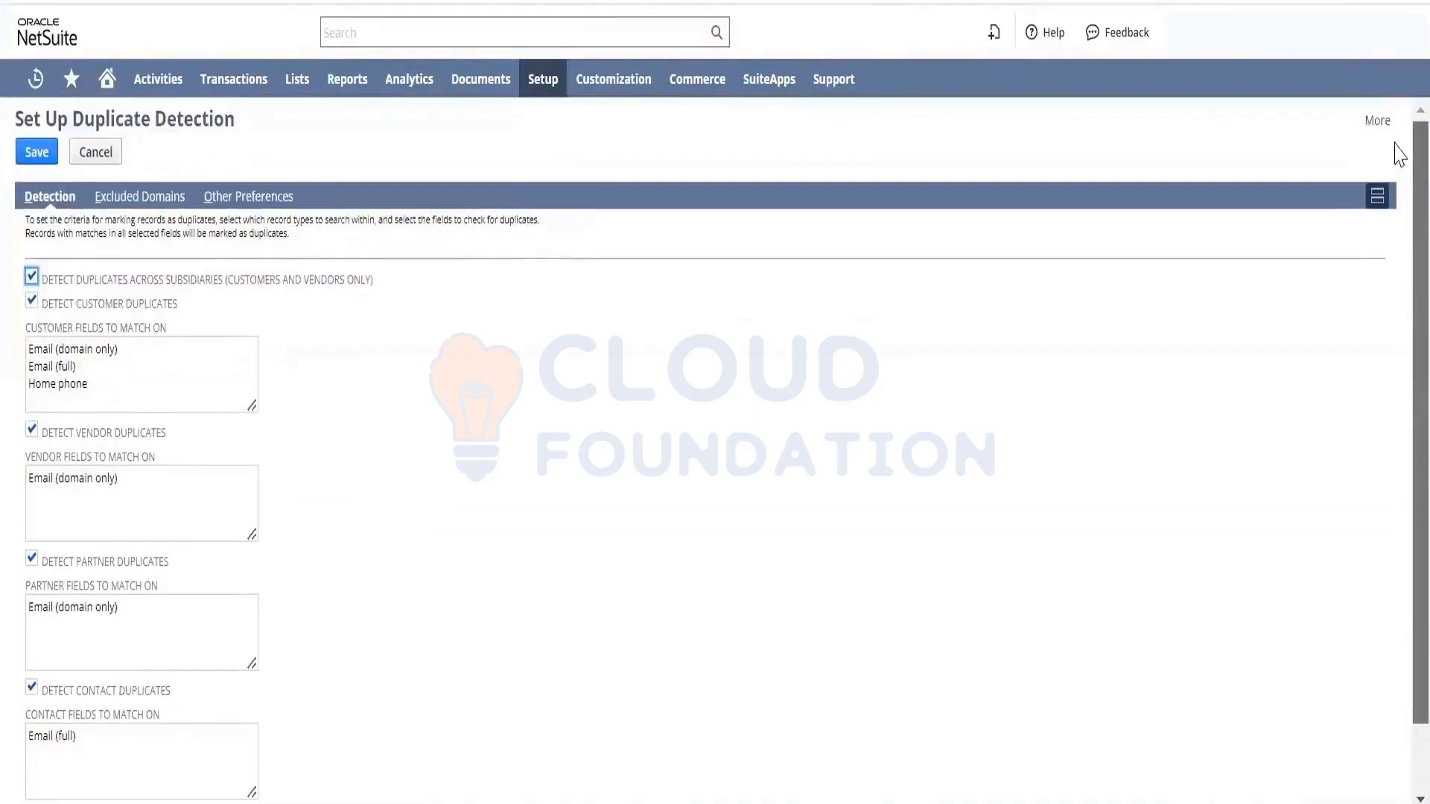
{"action": "left_click", "coordinate": [37, 155]}
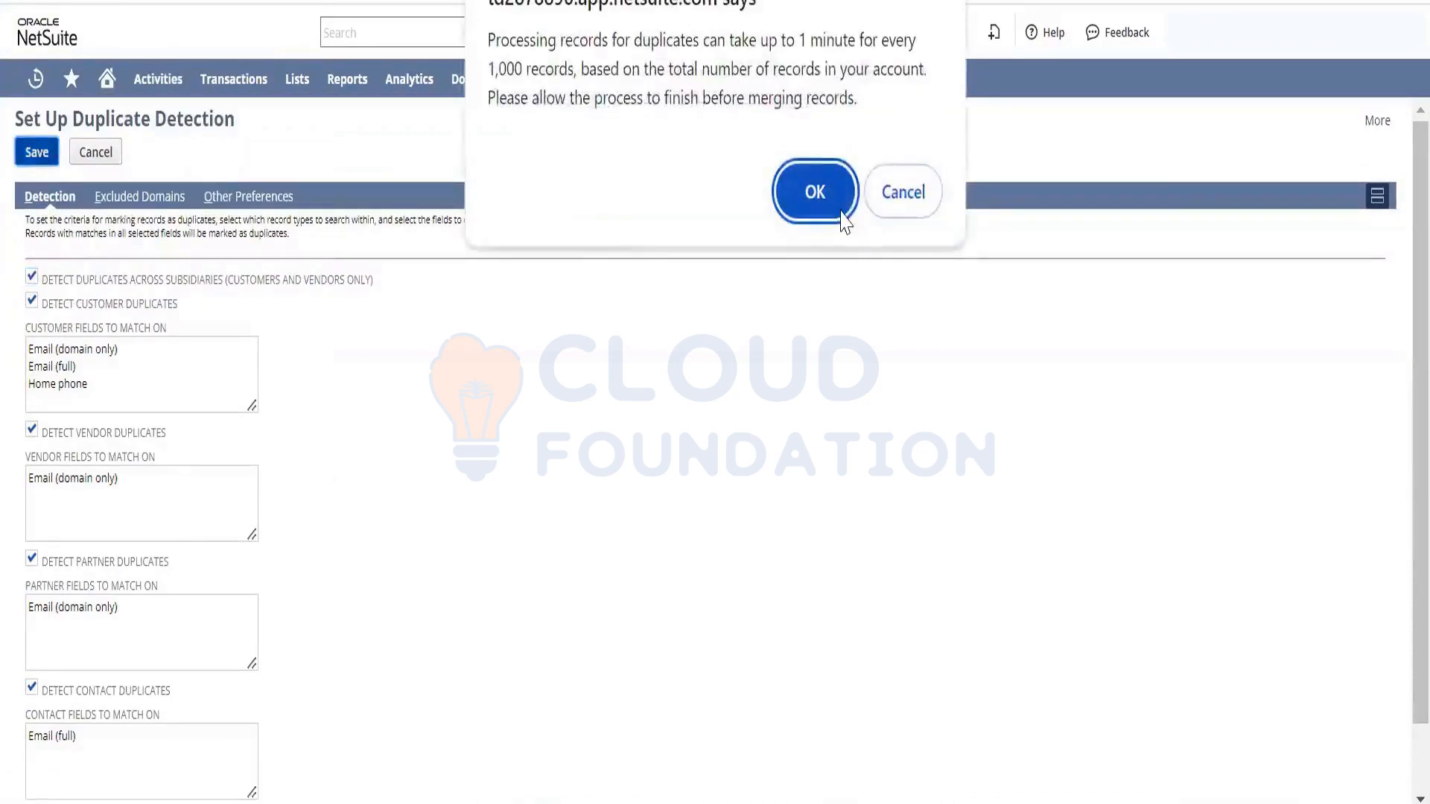
{"action": "left_click", "coordinate": [816, 192]}
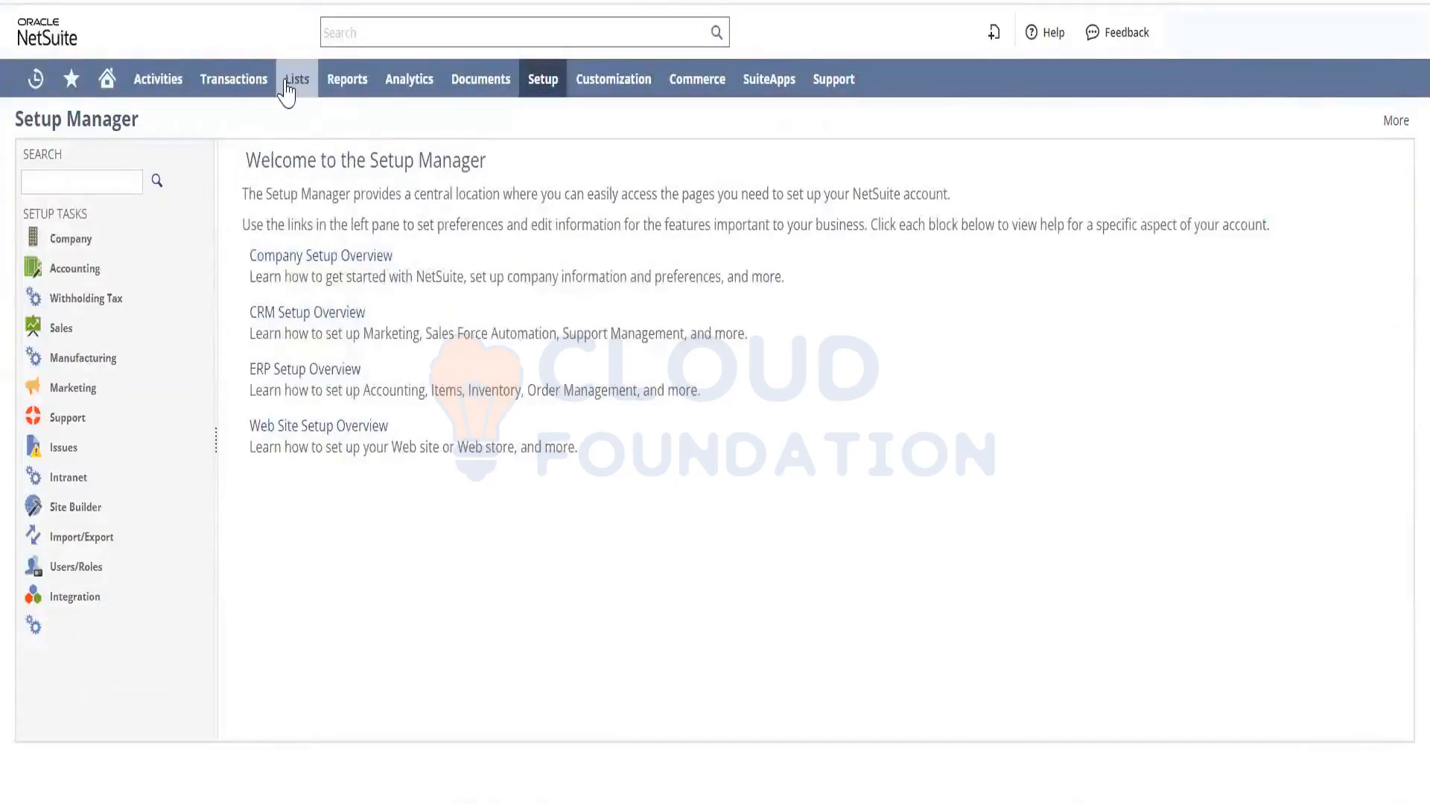
Open the Entity Duplicate Resolution page from the mass update lists in a separate browser tab
{"action": "mouse_move", "coordinate": [297, 79]}
{"action": "mouse_move", "coordinate": [339, 539]}
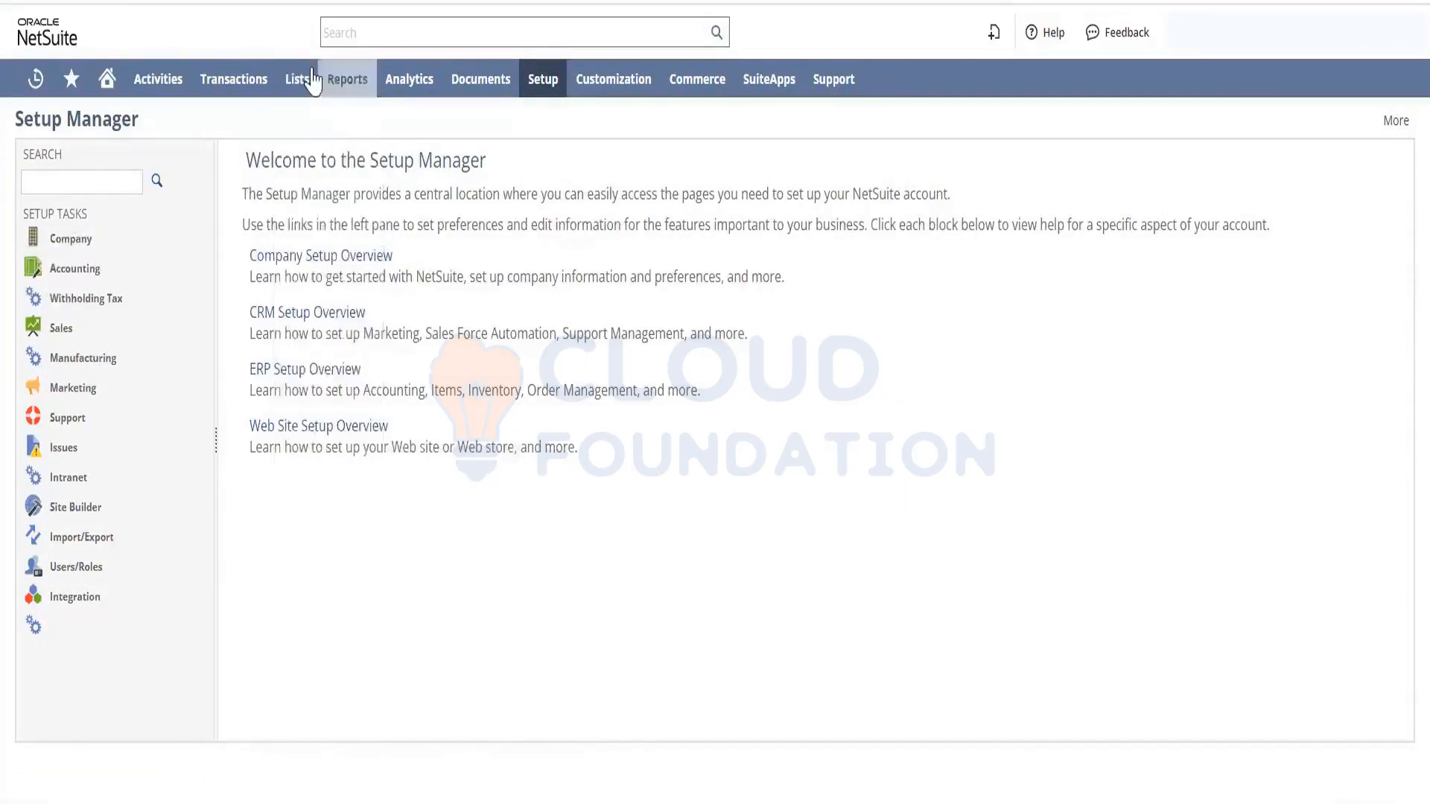
{"action": "mouse_move", "coordinate": [337, 400]}
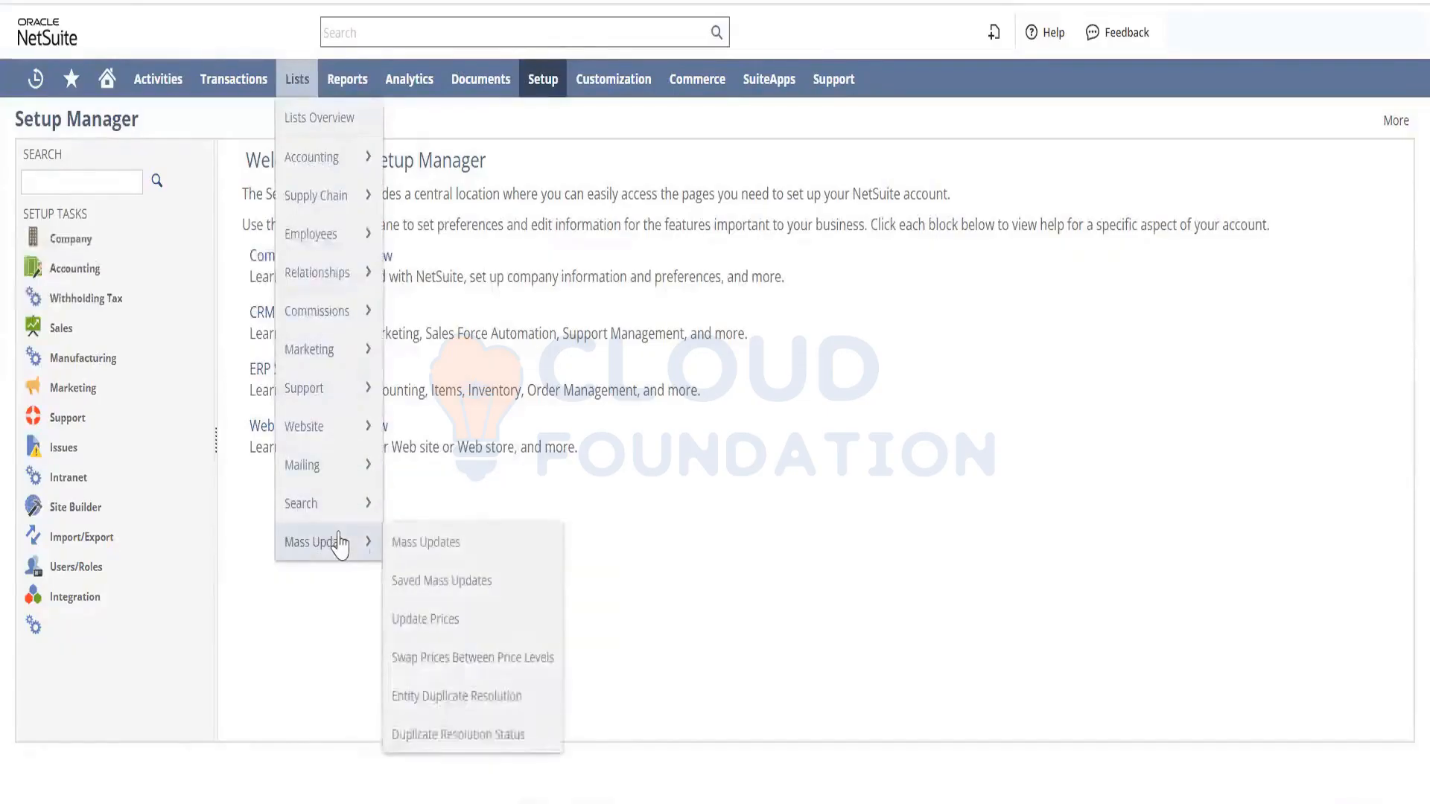
{"action": "right_click", "coordinate": [481, 698]}
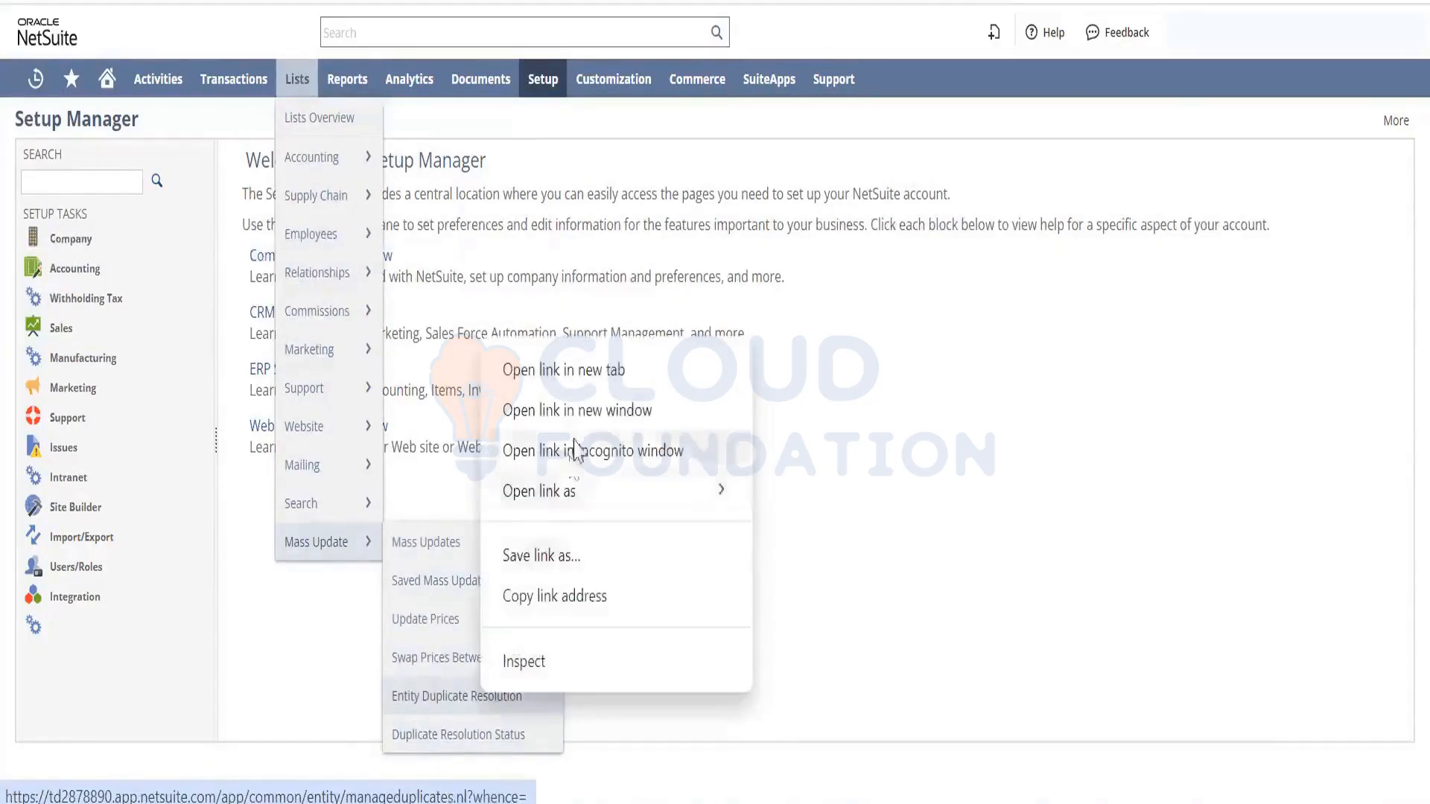
{"action": "left_click", "coordinate": [589, 379]}
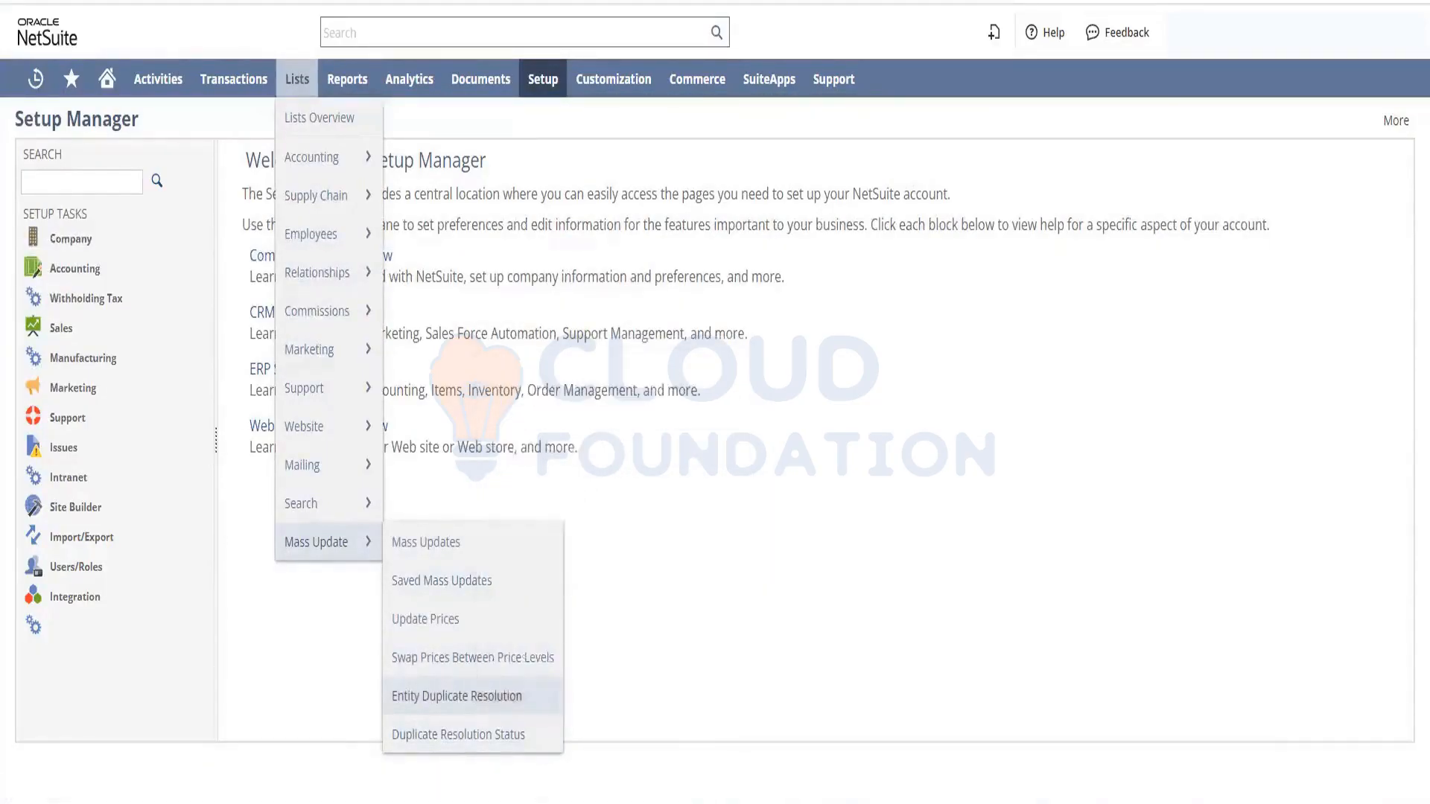
{"action": "left_click", "coordinate": [737, 1]}
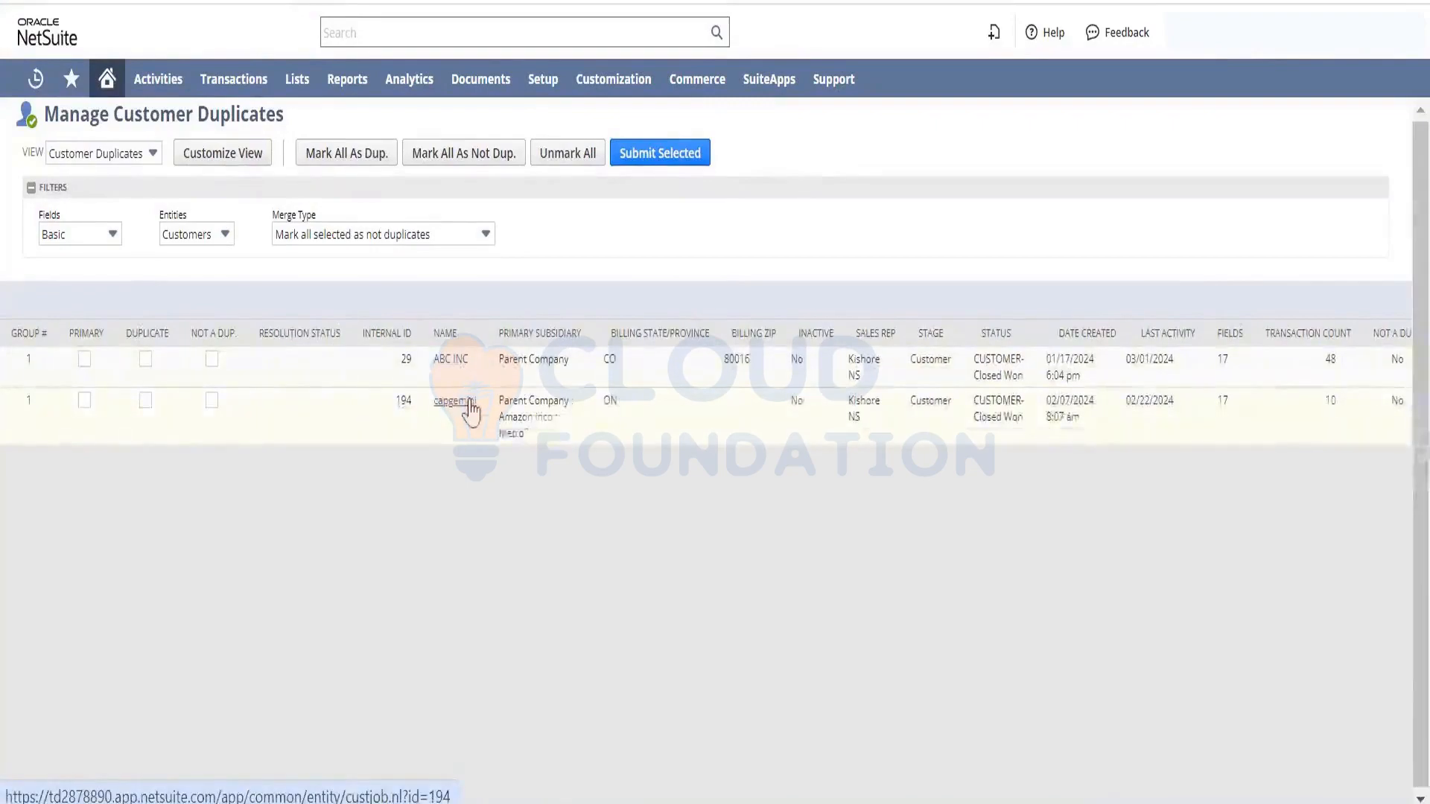
Open the ABC INC and capgemini customer records in separate browser tabs for inspection and return to the customer duplicates list
{"action": "mouse_move", "coordinate": [468, 407]}
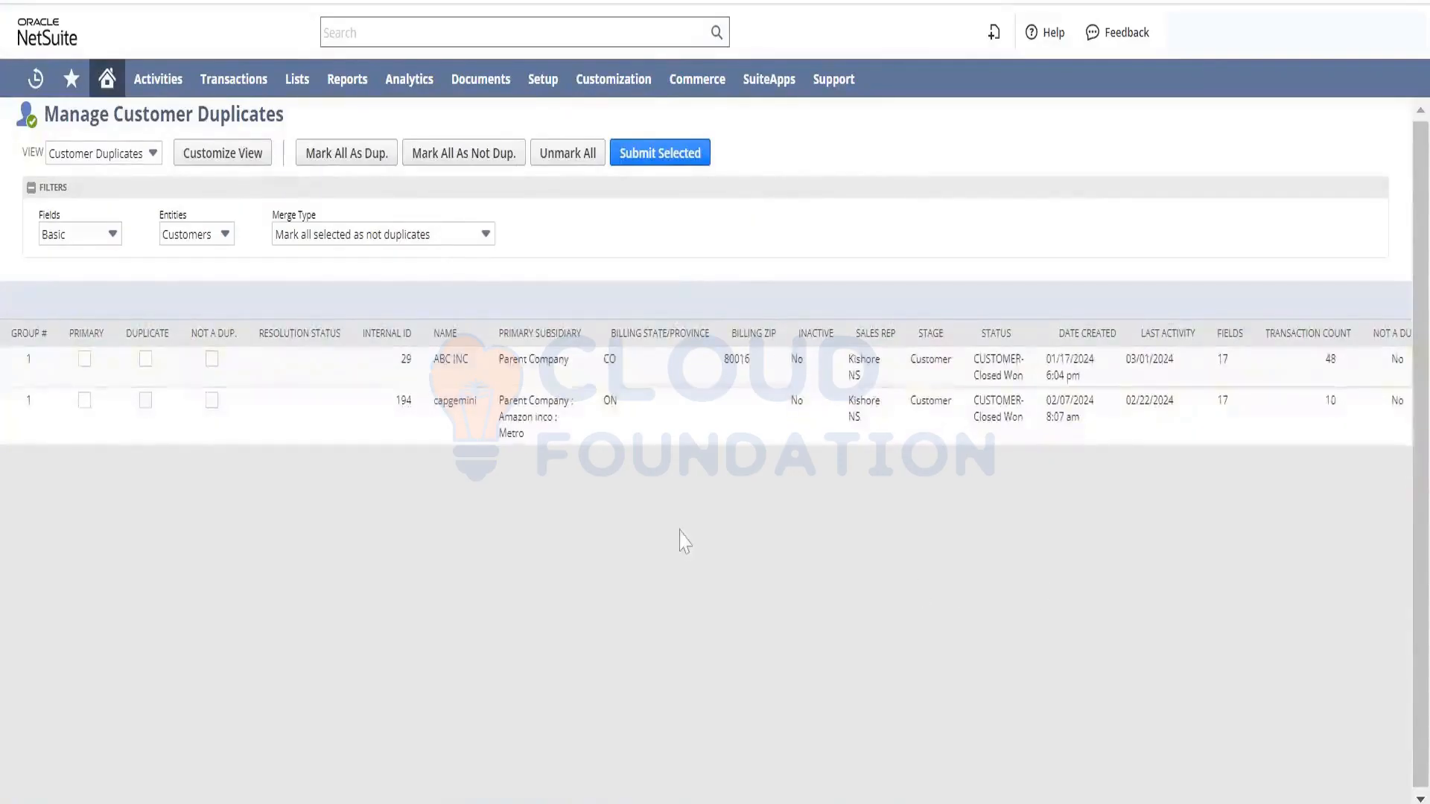
{"action": "right_click", "coordinate": [452, 365]}
{"action": "left_click", "coordinate": [480, 387]}
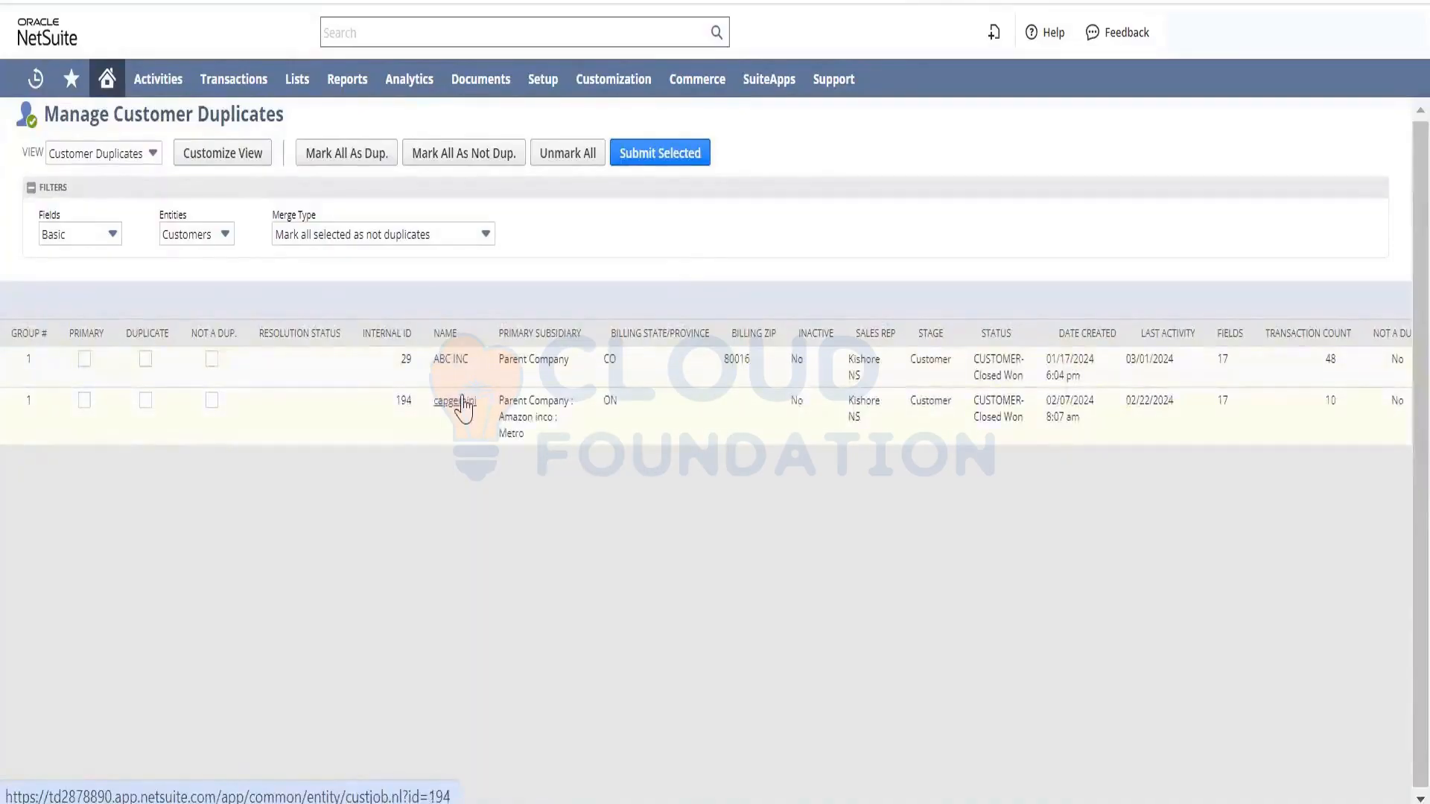
{"action": "right_click", "coordinate": [463, 408]}
{"action": "left_click", "coordinate": [488, 426]}
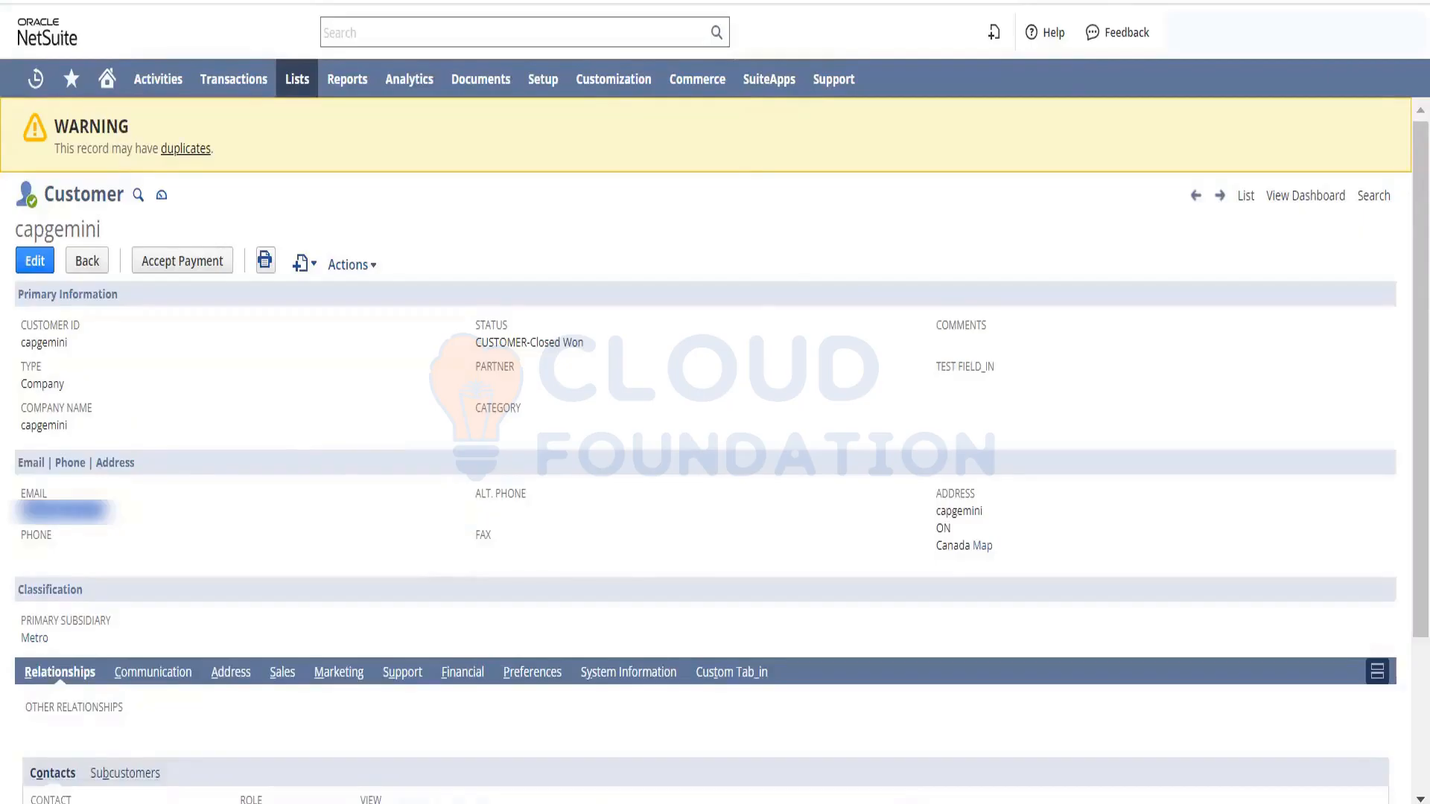
{"action": "key", "text": "ctrl+shift+Tab"}
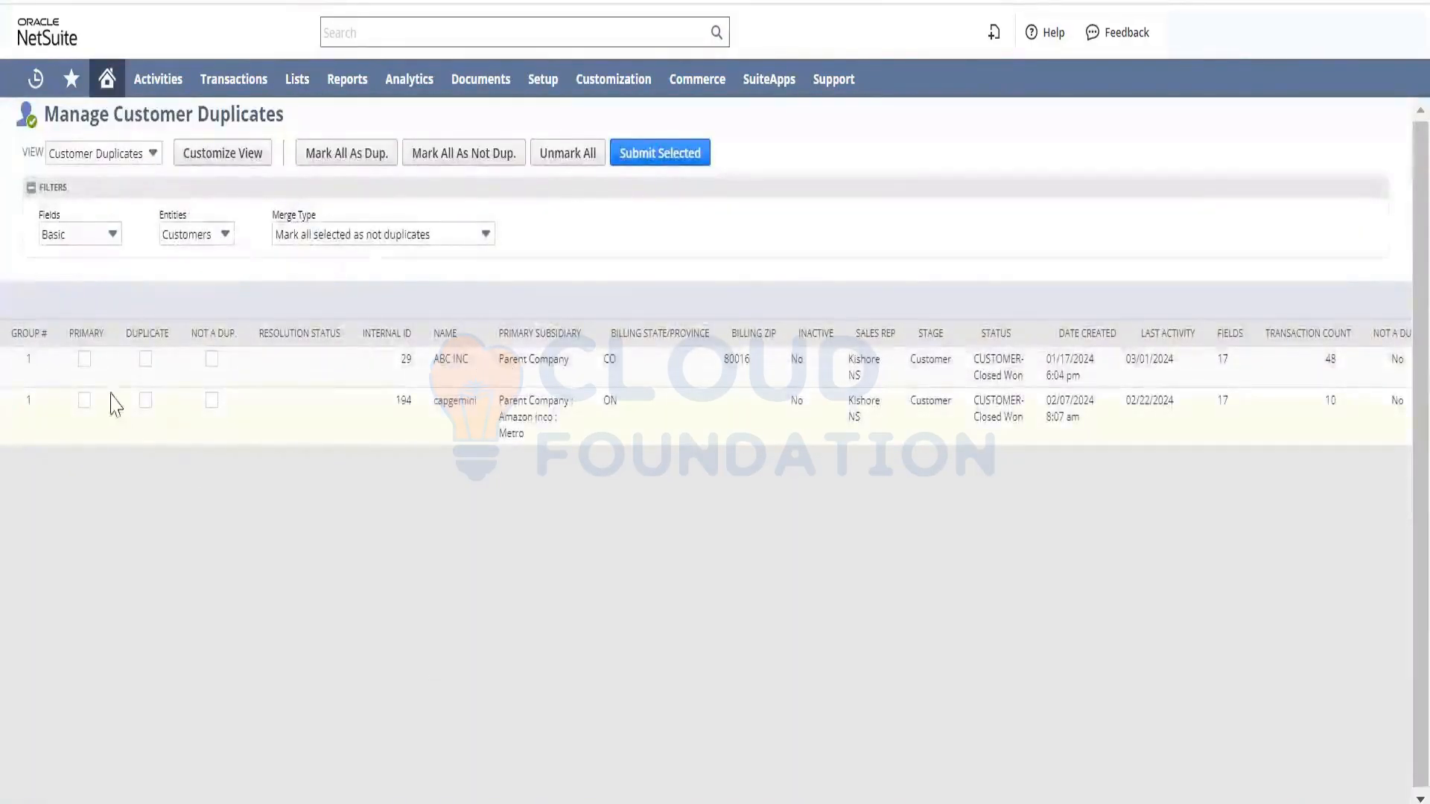
Mark ABC INC as the primary record and capgemini as its duplicate, then submit and confirm merging the duplicate into the primary record
{"action": "left_click", "coordinate": [84, 359]}
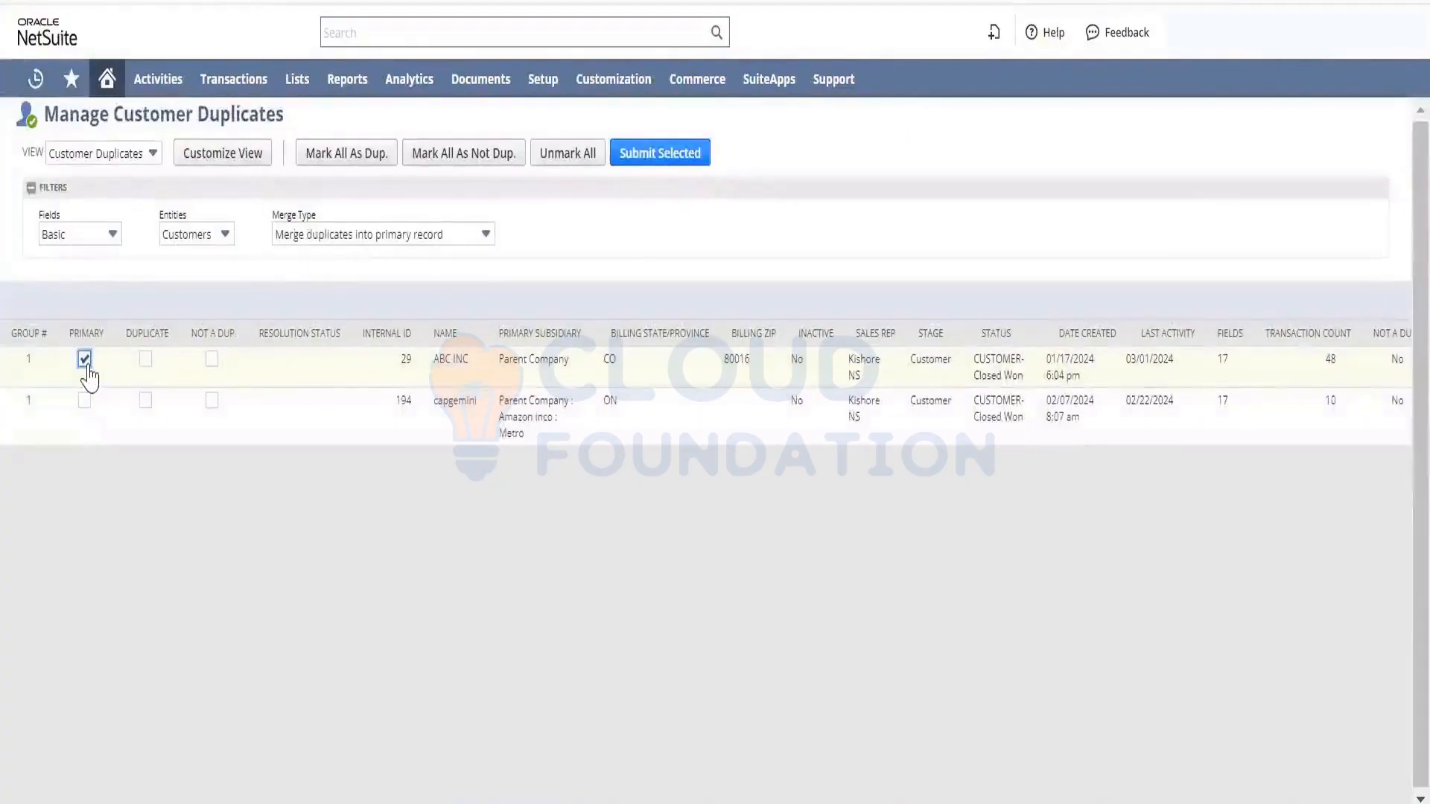
{"action": "left_click", "coordinate": [145, 403]}
{"action": "left_click", "coordinate": [212, 360]}
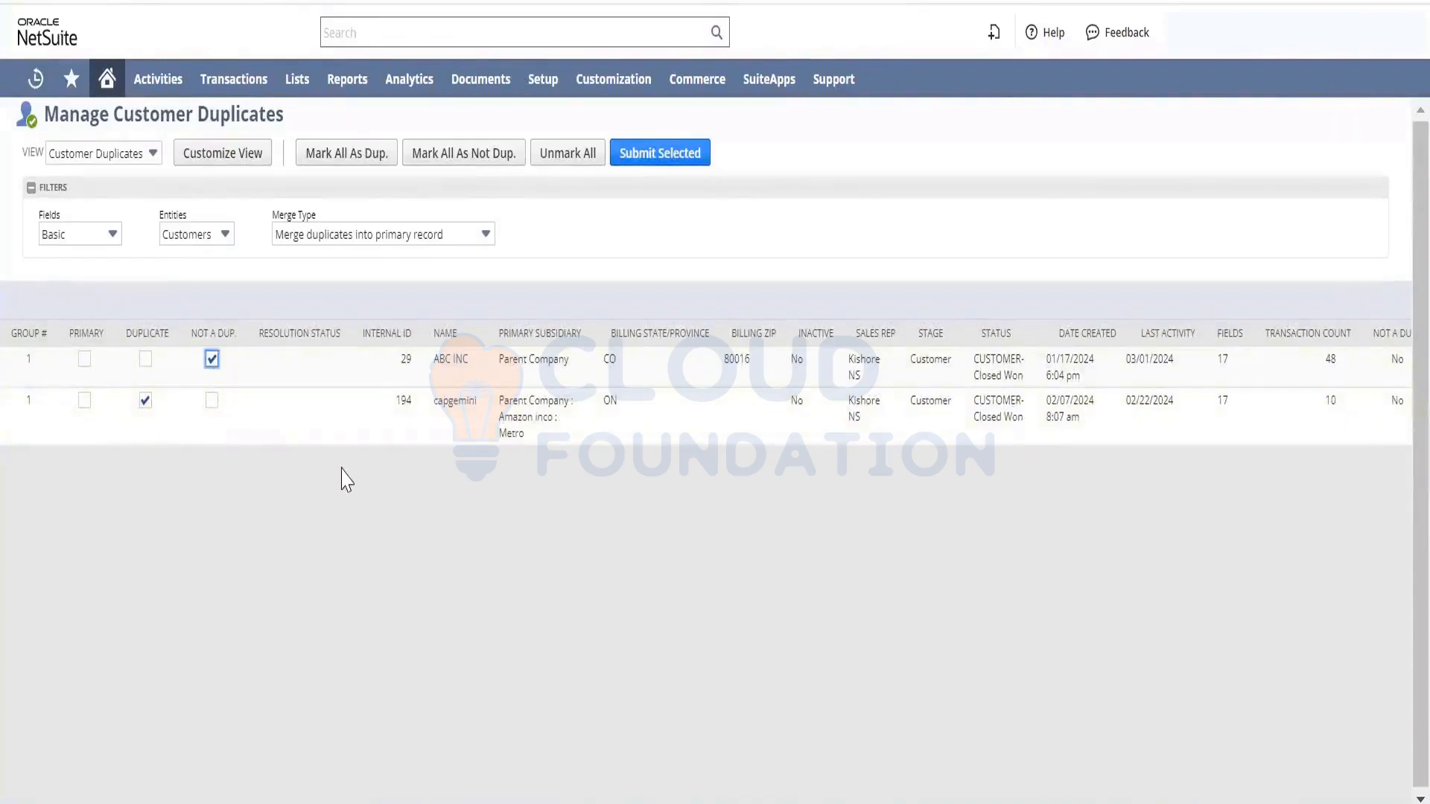
{"action": "left_click", "coordinate": [85, 360]}
{"action": "left_click", "coordinate": [661, 160]}
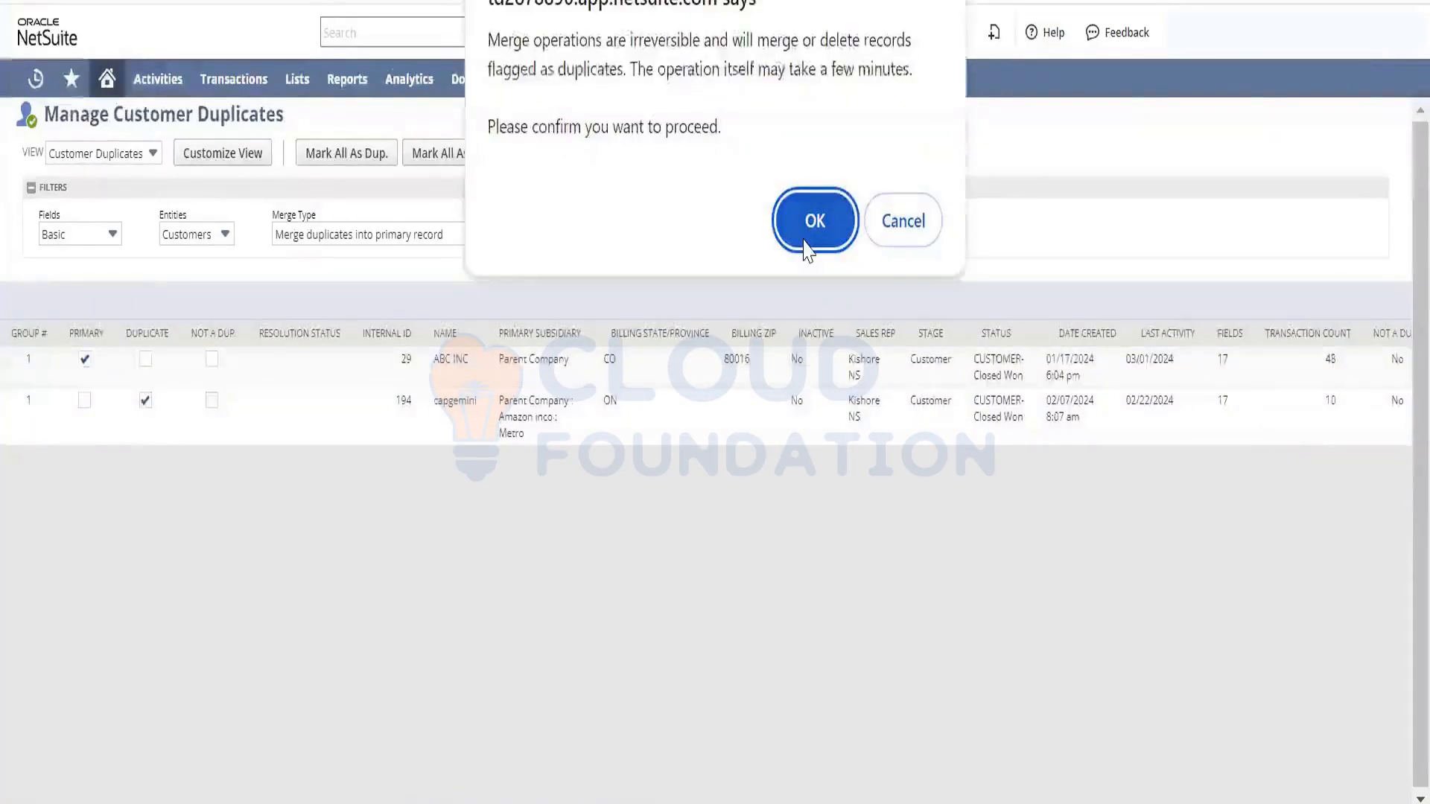
{"action": "left_click", "coordinate": [812, 221]}
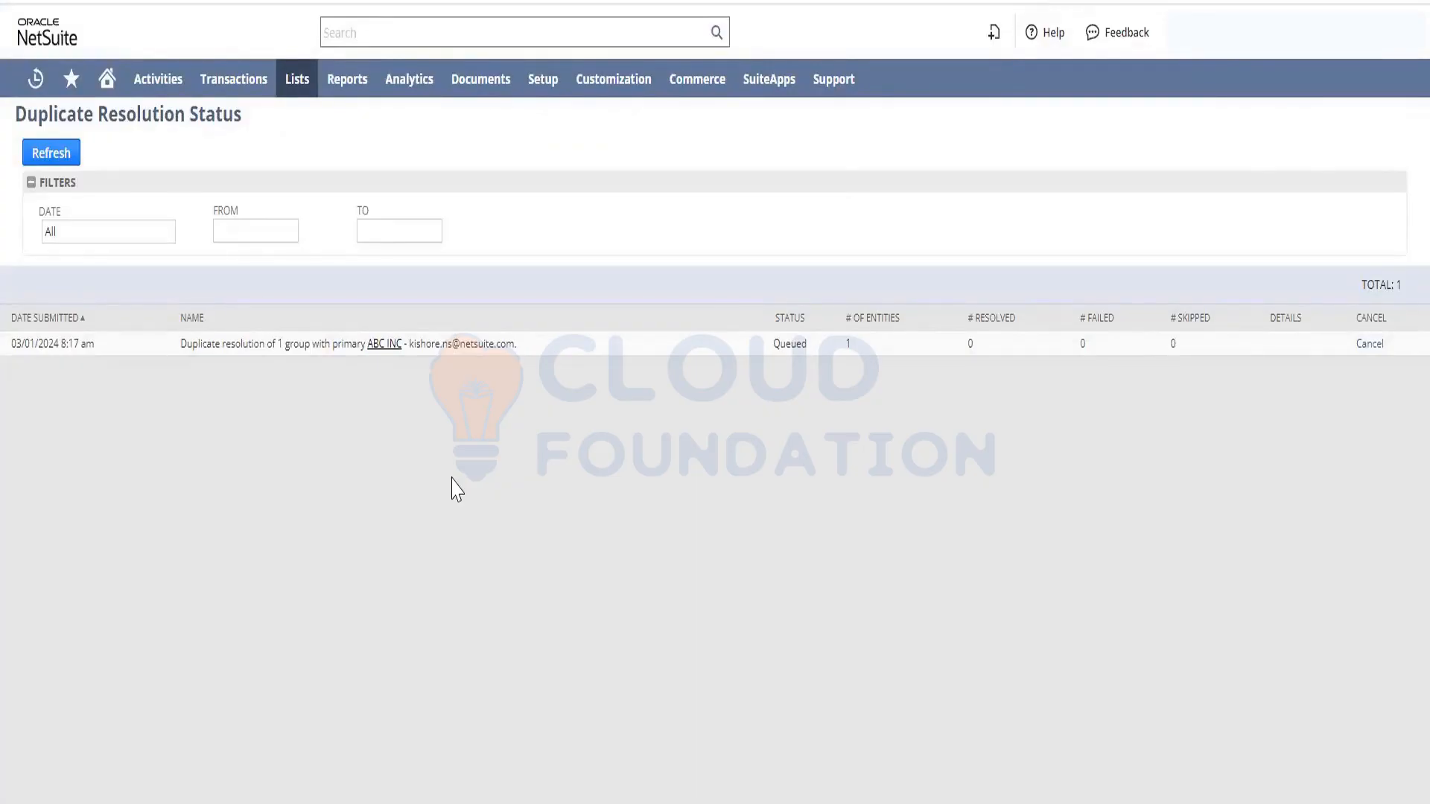
Refresh the duplicate resolution status until the ABC INC job has been processed, and check its entity and resolved counts
{"action": "left_click", "coordinate": [67, 156]}
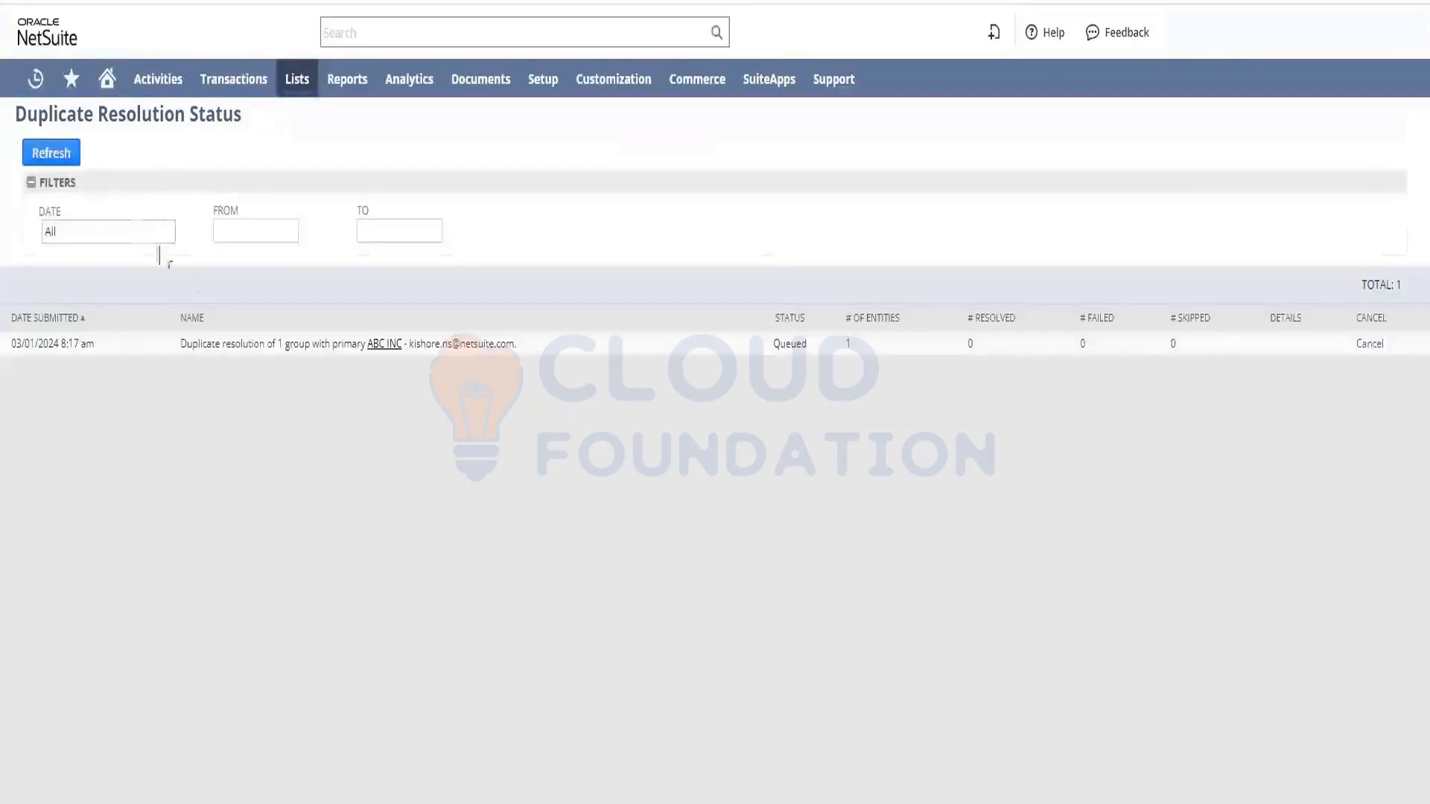
{"action": "left_click", "coordinate": [77, 161]}
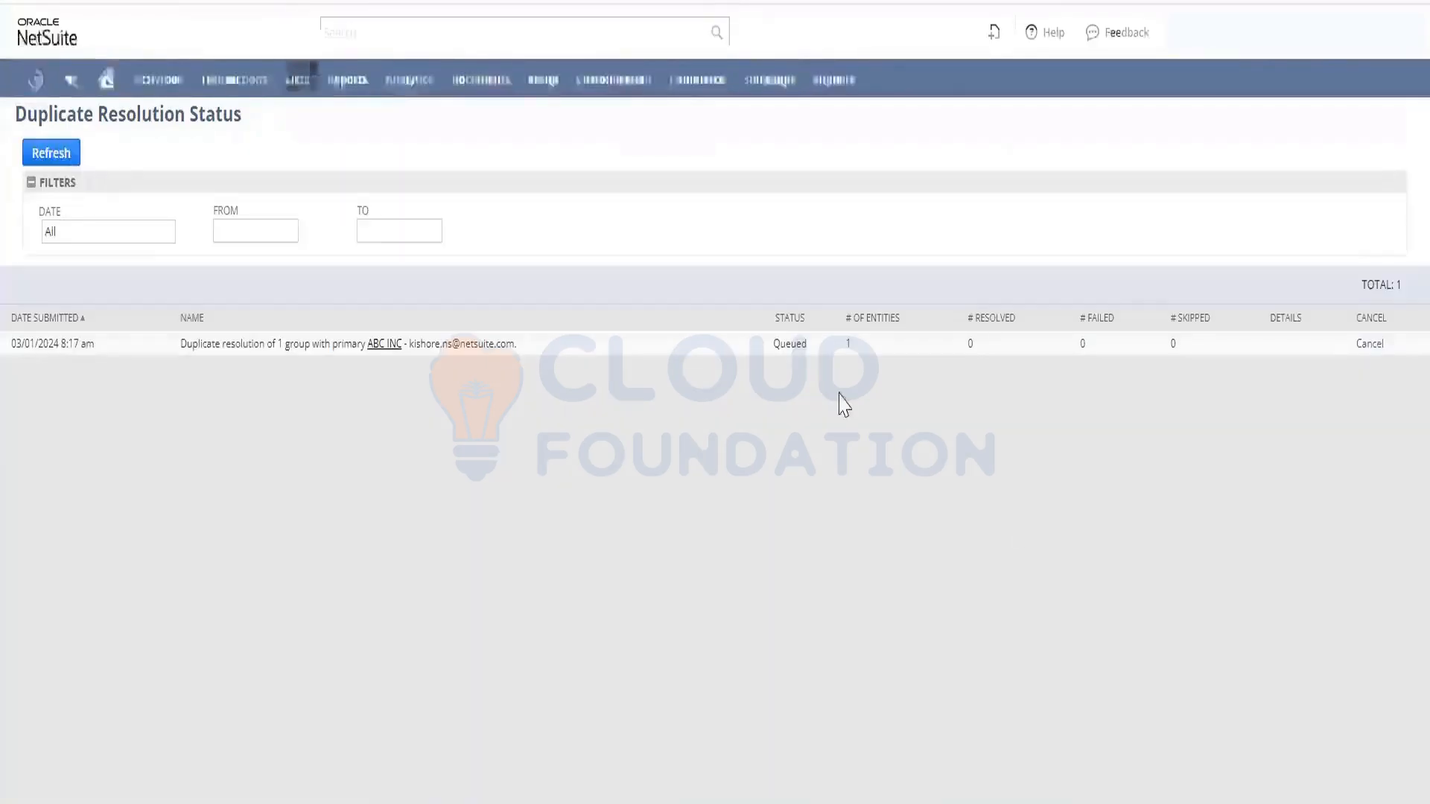
{"action": "double_click", "coordinate": [780, 342]}
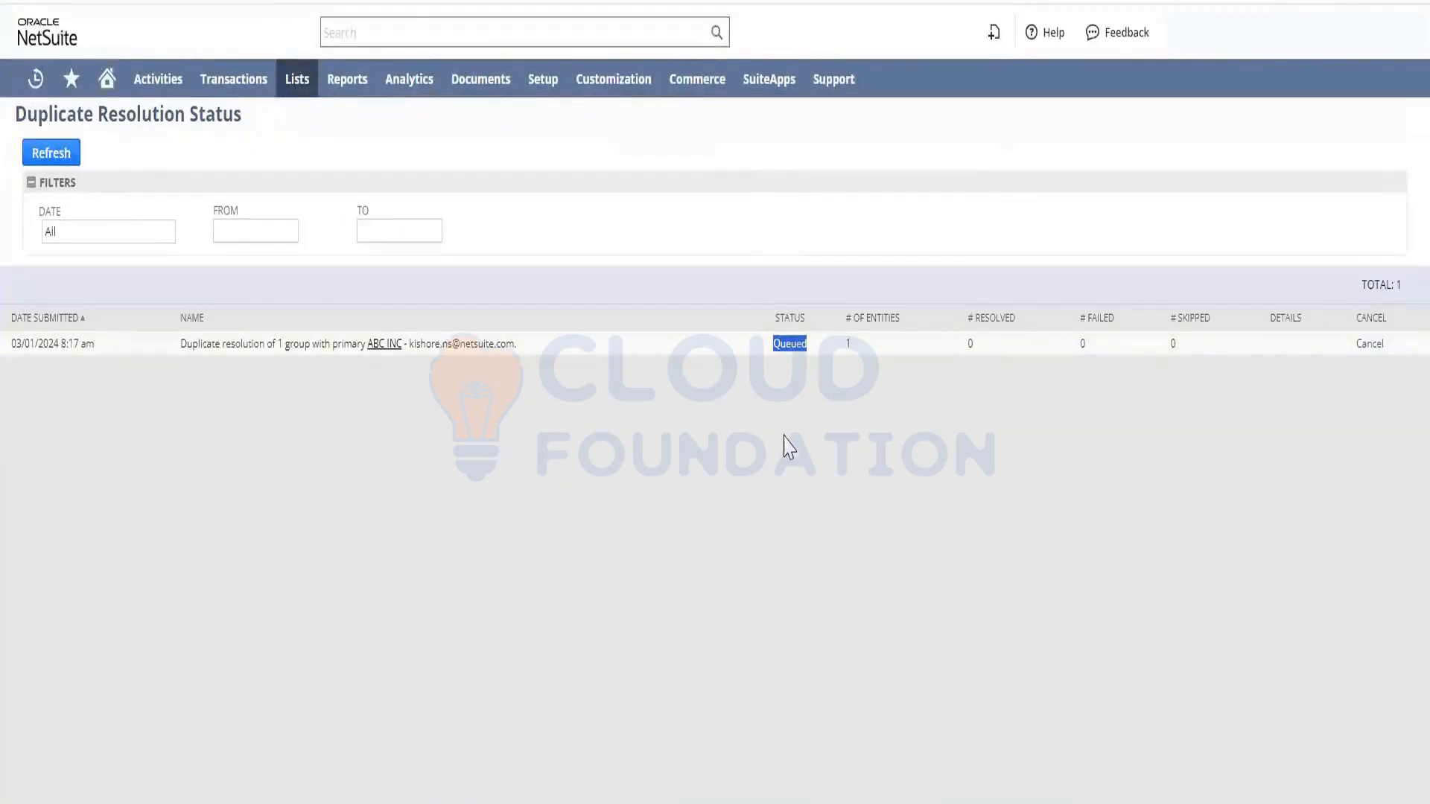
{"action": "left_click", "coordinate": [58, 158]}
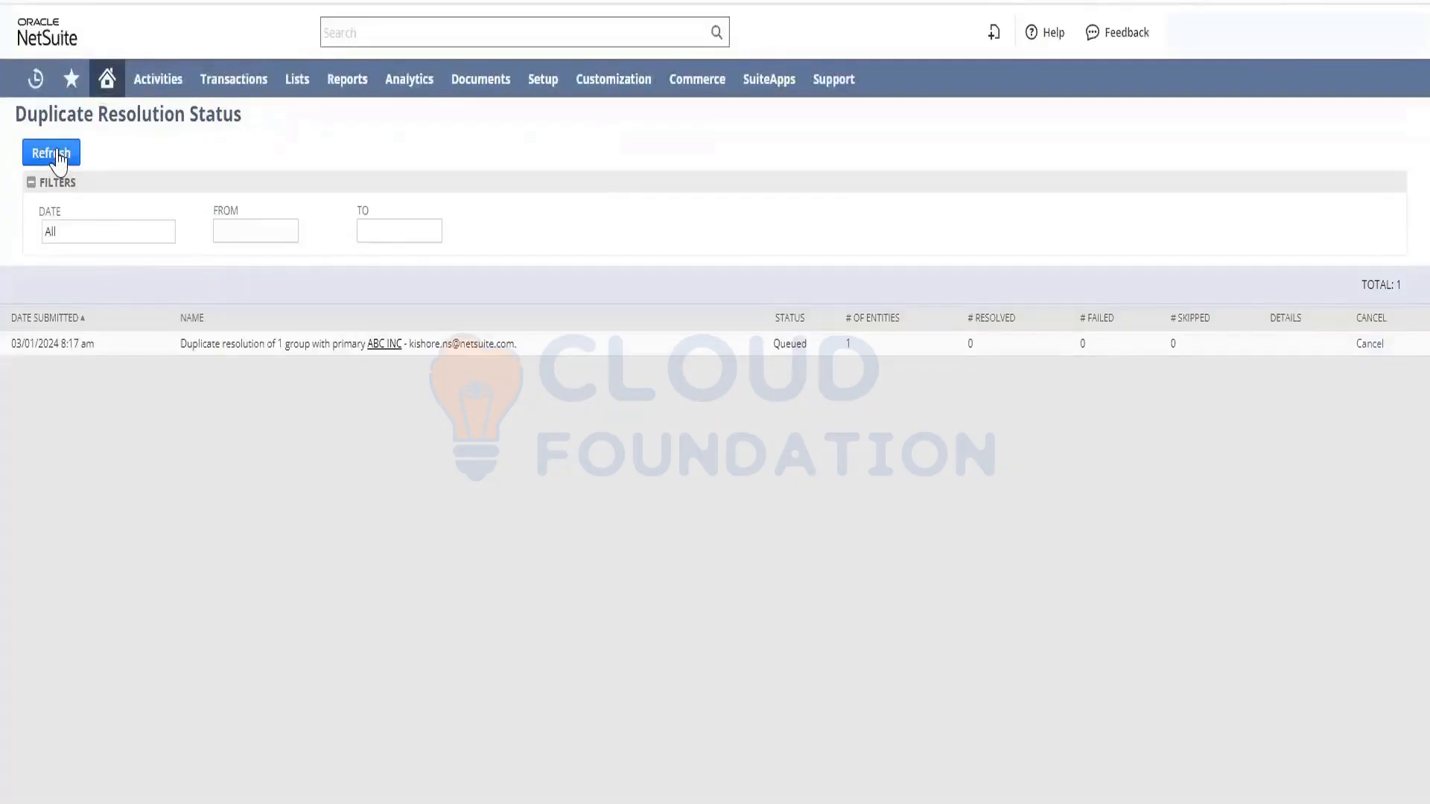
{"action": "left_click", "coordinate": [58, 158]}
{"action": "left_click", "coordinate": [58, 158]}
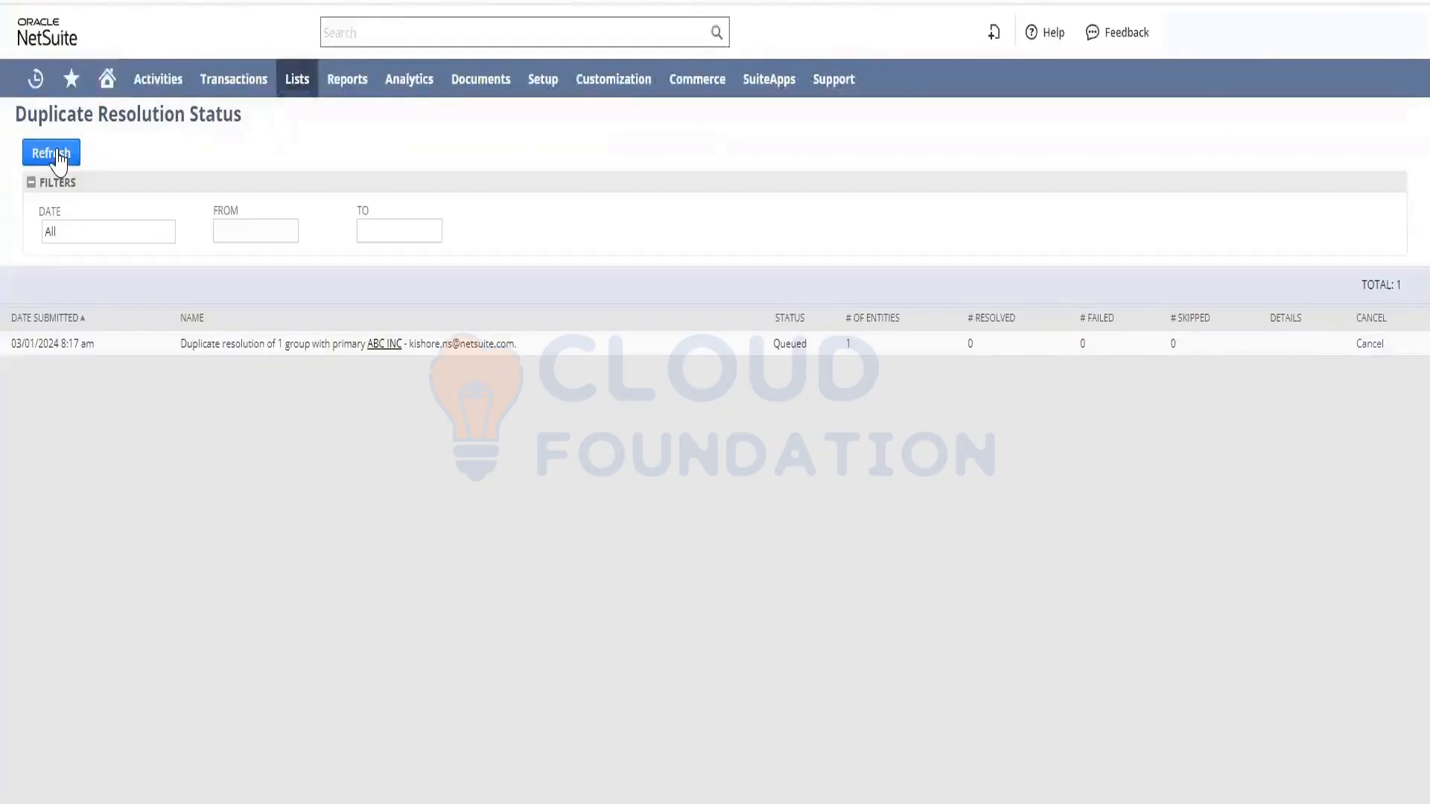
{"action": "left_click", "coordinate": [58, 158]}
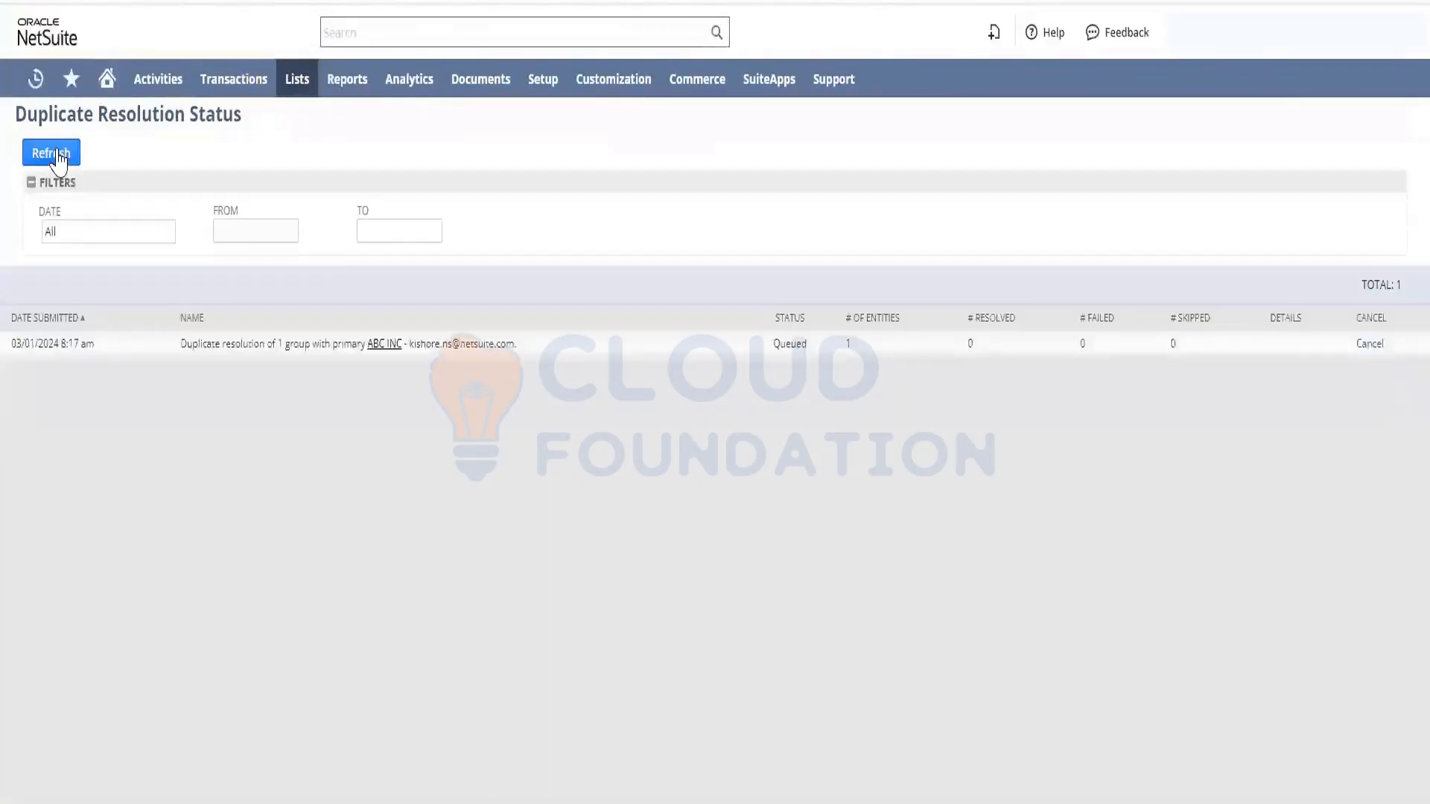
{"action": "left_click", "coordinate": [62, 161]}
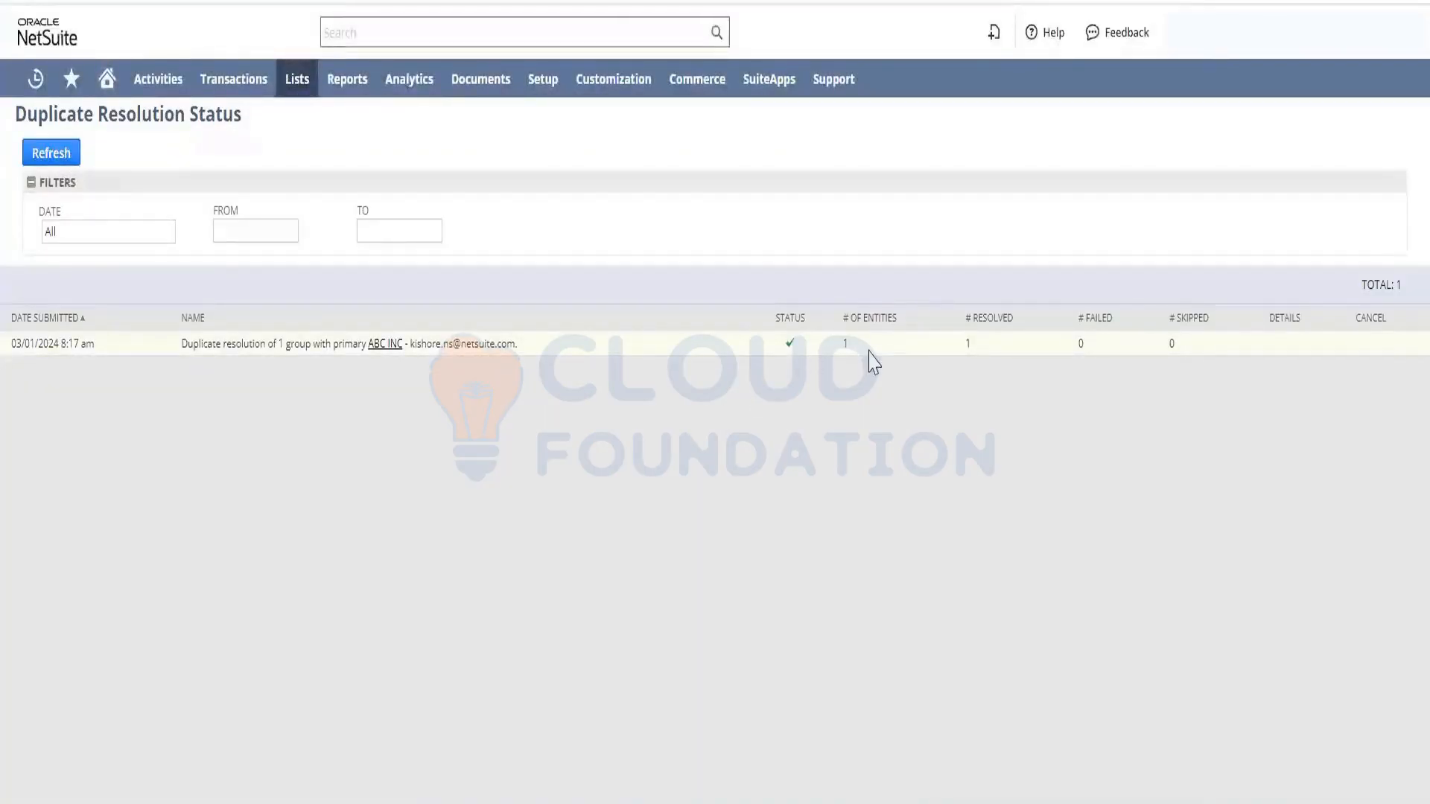
{"action": "left_click_drag", "start_coordinate": [990, 336], "coordinate": [839, 341]}
Reopen the Entity Duplicate Resolution page from the mass update lists and look through the available customer views
{"action": "mouse_move", "coordinate": [297, 83]}
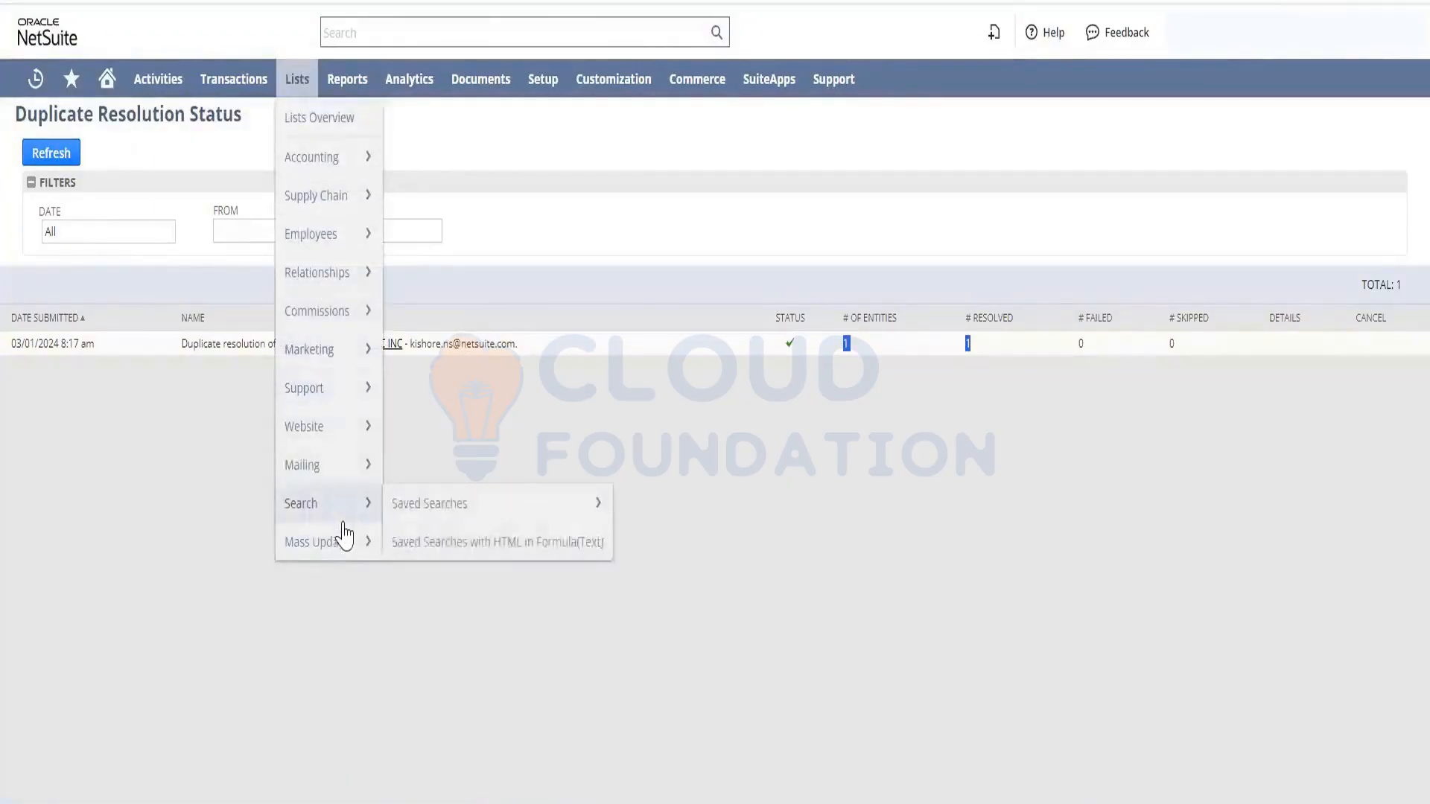
{"action": "mouse_move", "coordinate": [365, 542]}
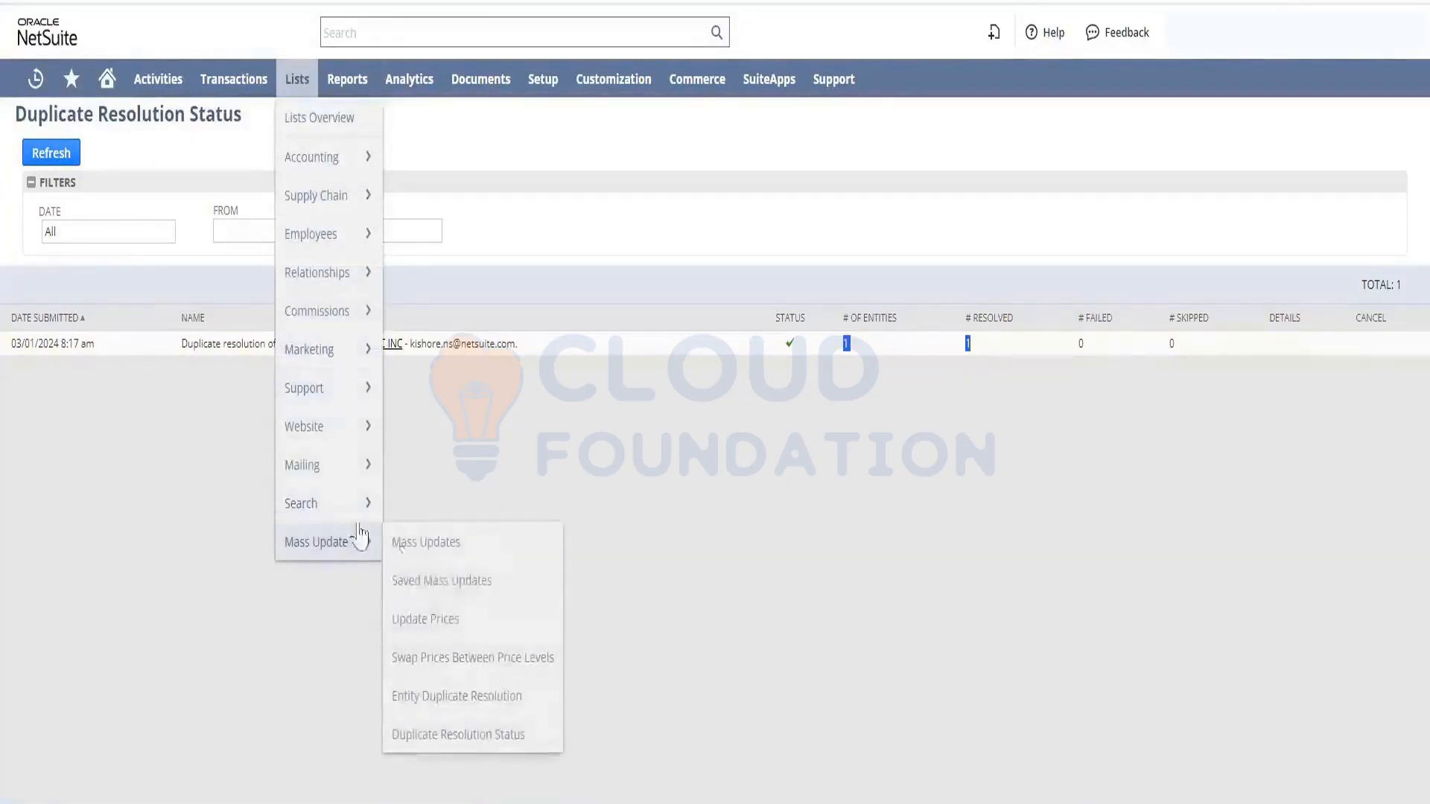
{"action": "left_click", "coordinate": [477, 696]}
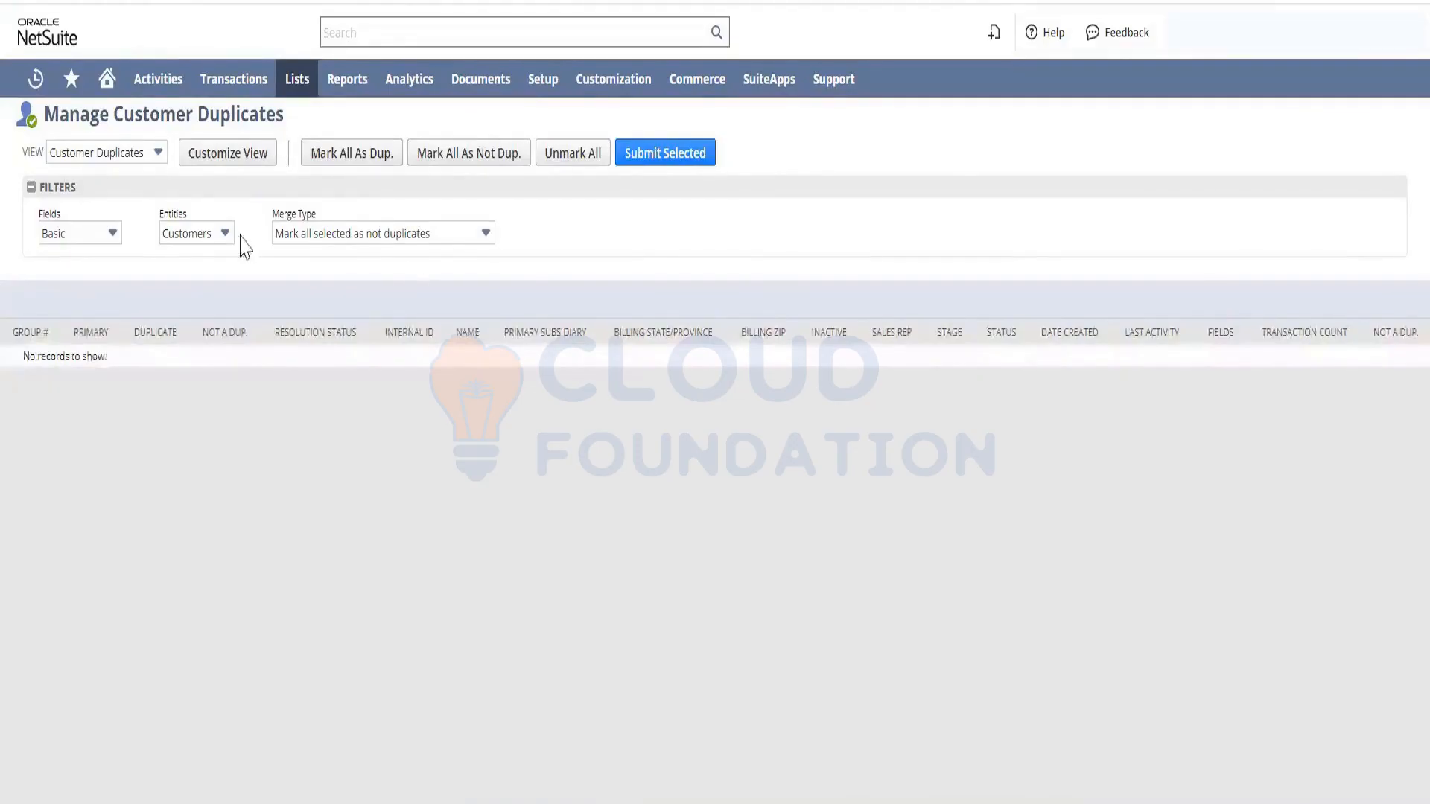
{"action": "left_click", "coordinate": [137, 160]}
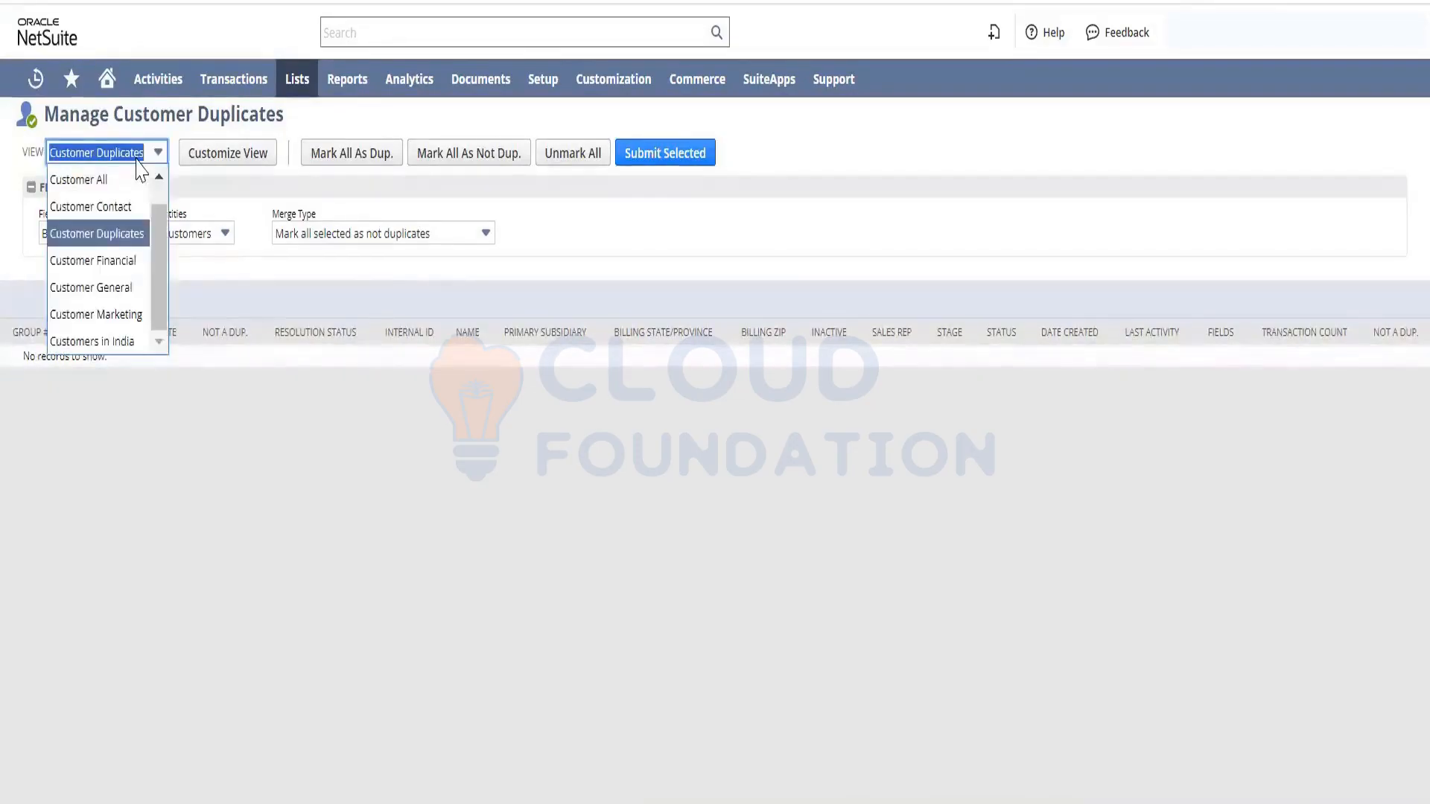
{"action": "left_click", "coordinate": [160, 177]}
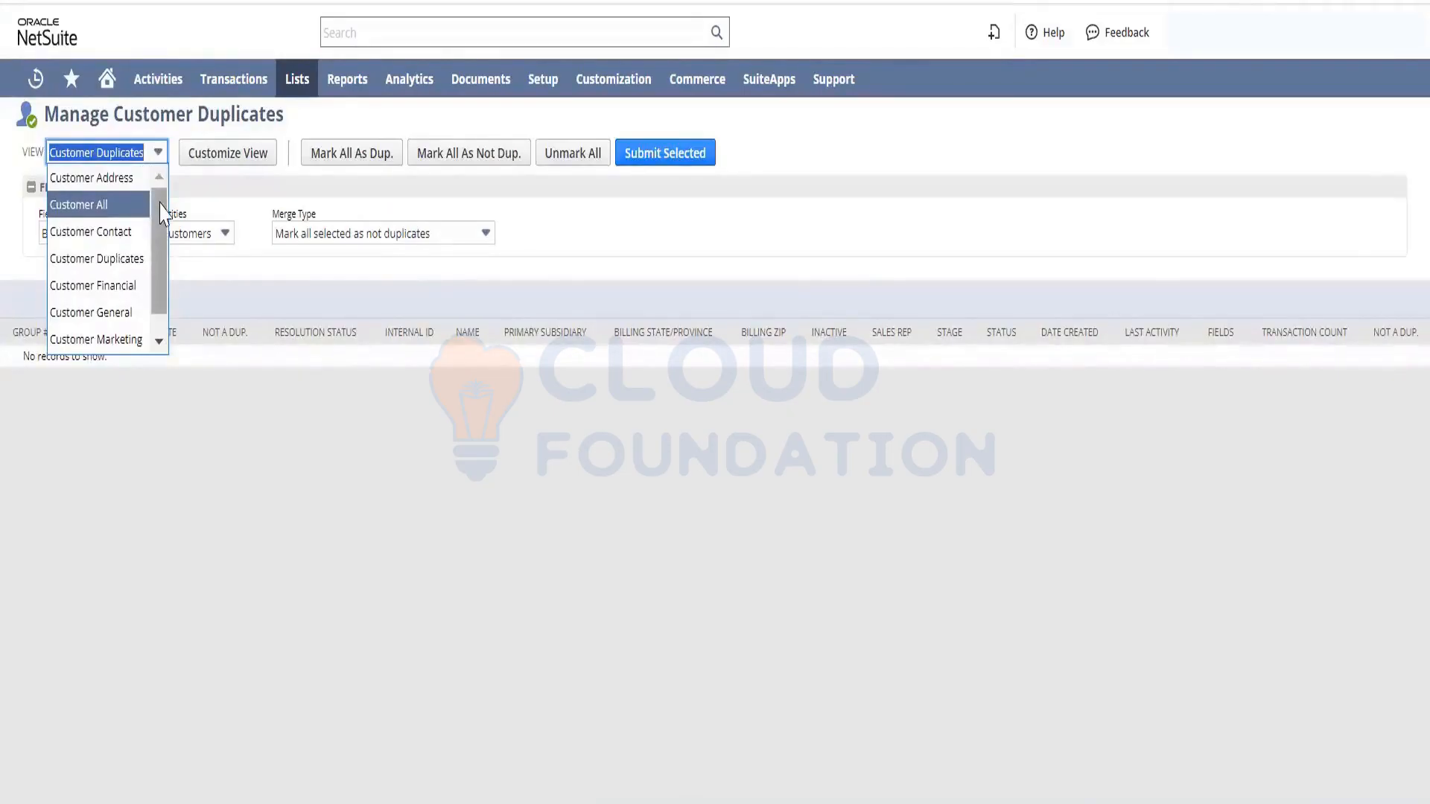
{"action": "left_click_drag", "start_coordinate": [163, 213], "coordinate": [164, 232]}
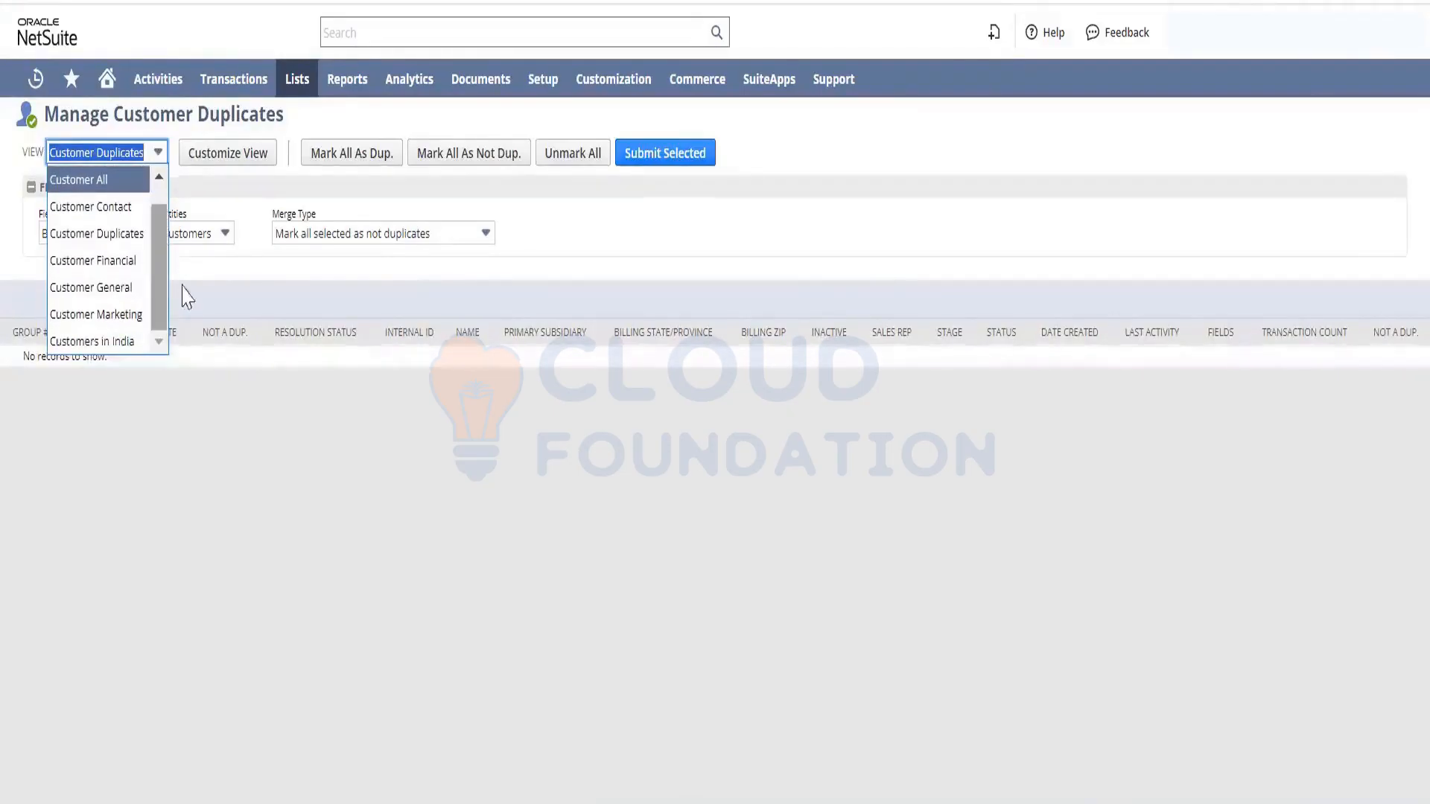
{"action": "left_click", "coordinate": [339, 522]}
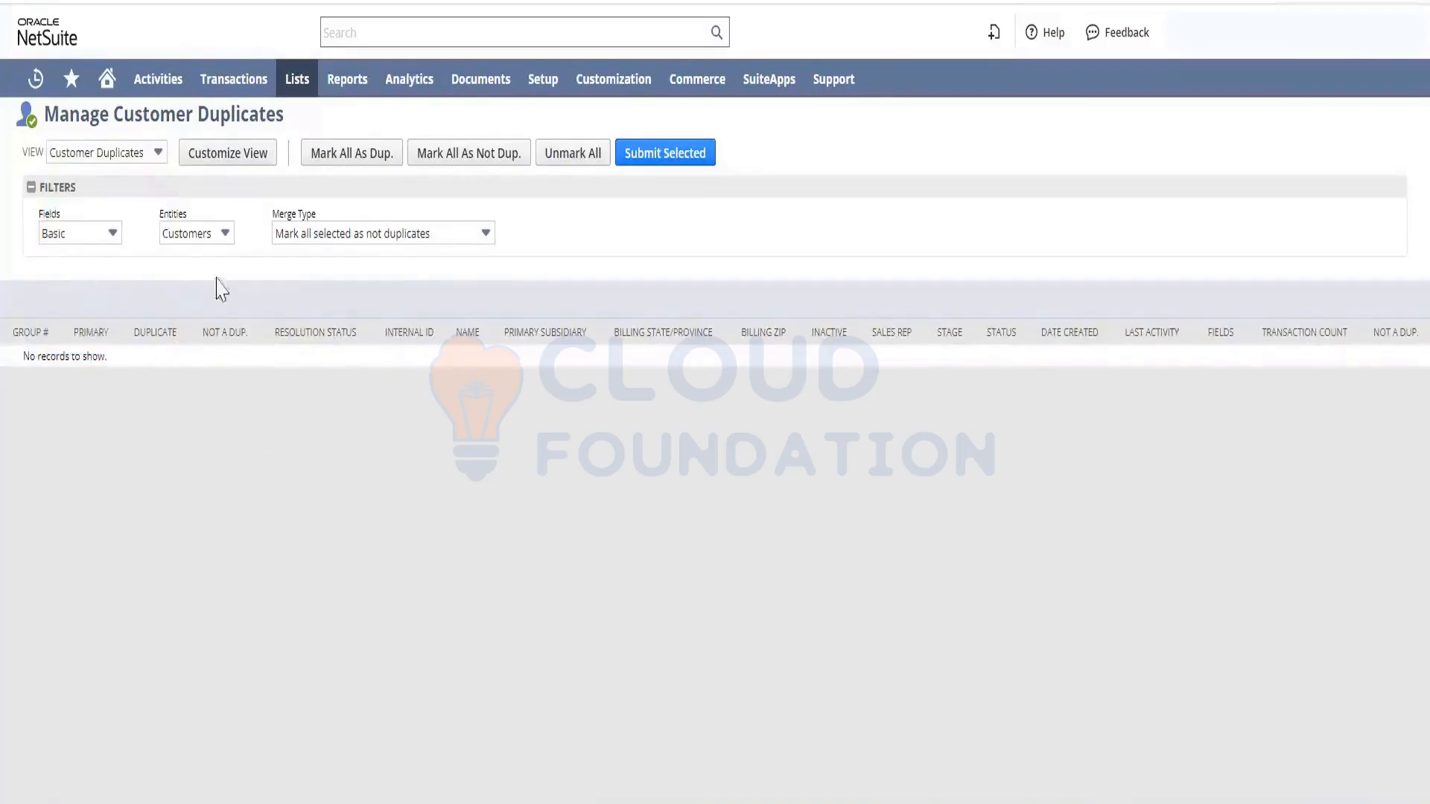
Switch the entities filter of the duplicates list to Vendors
{"action": "left_click", "coordinate": [221, 249]}
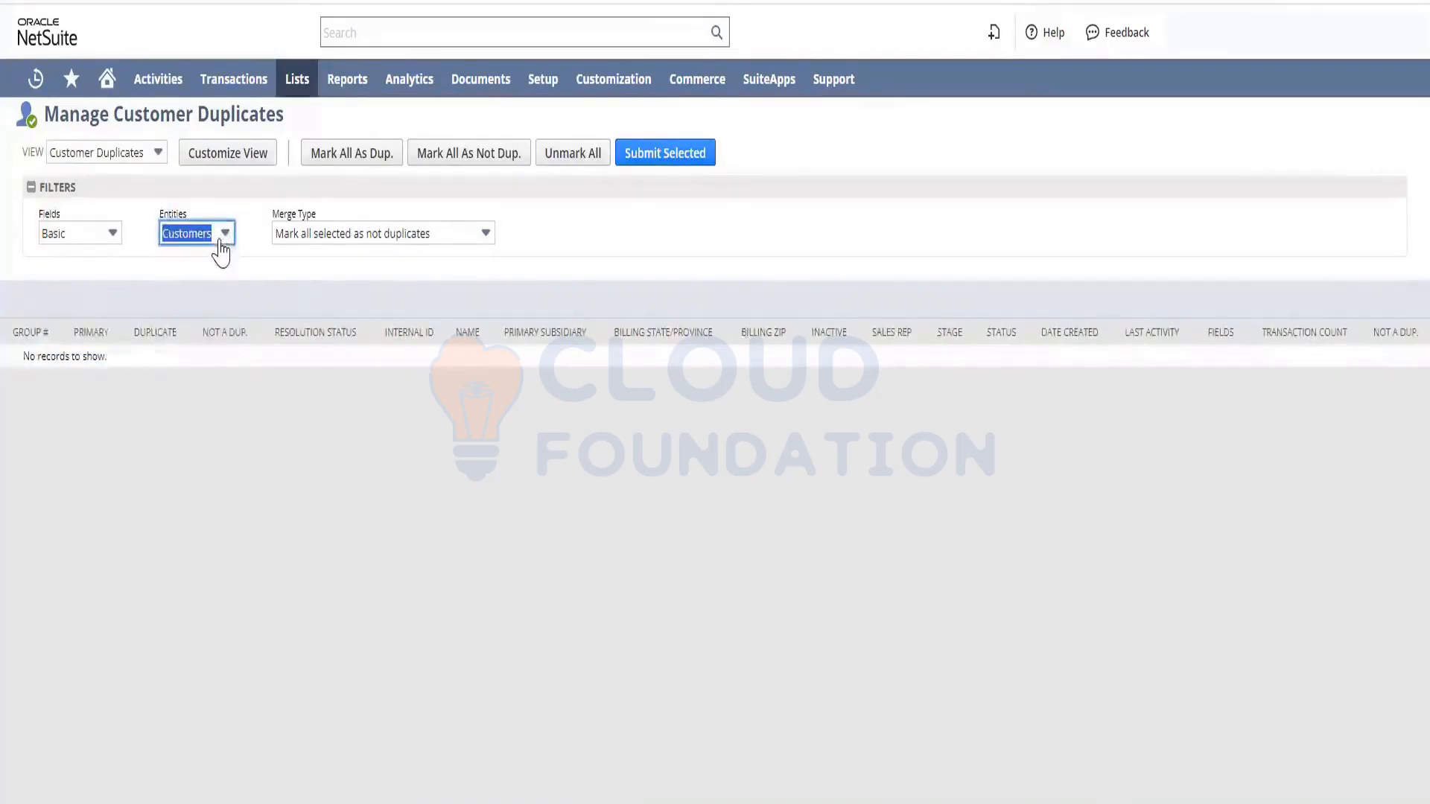
{"action": "left_click", "coordinate": [219, 238]}
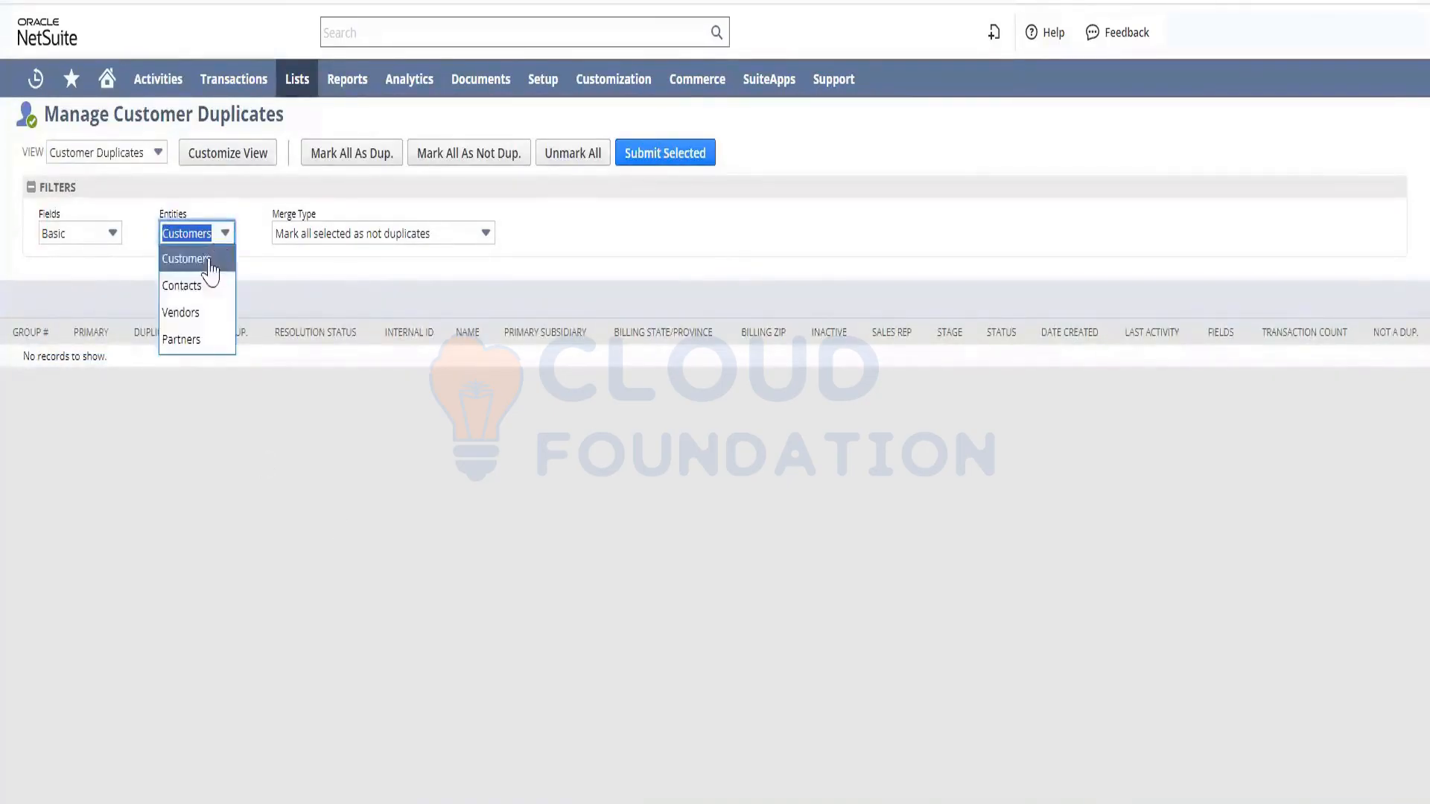
{"action": "left_click", "coordinate": [201, 313]}
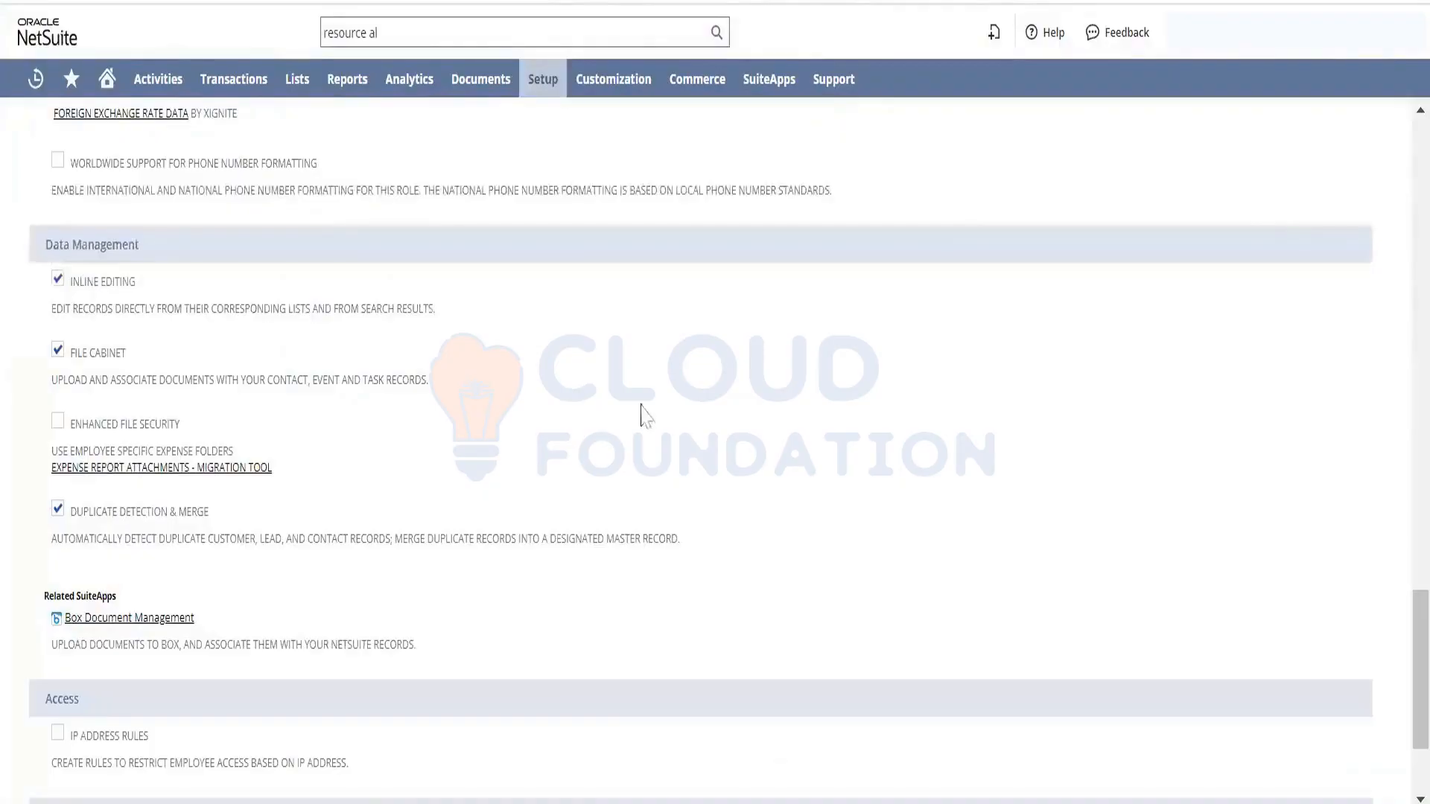
Review the company features, including the Data Management, Access and Mobile sections, and show the Accounting features
{"action": "scroll", "coordinate": [1396, 671], "scroll_direction": "down", "scroll_amount": 3}
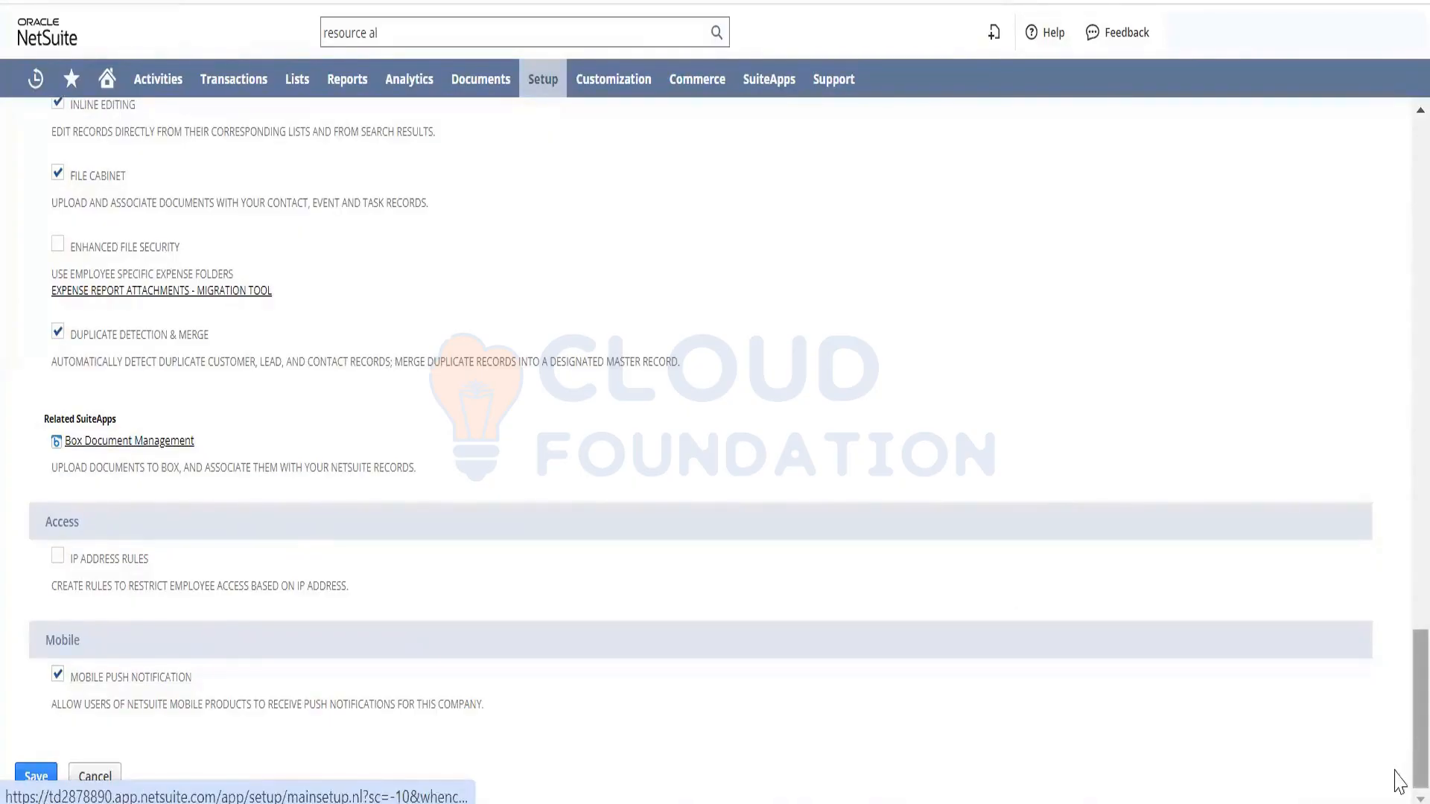
{"action": "scroll", "coordinate": [1399, 782], "scroll_direction": "up", "scroll_amount": 5}
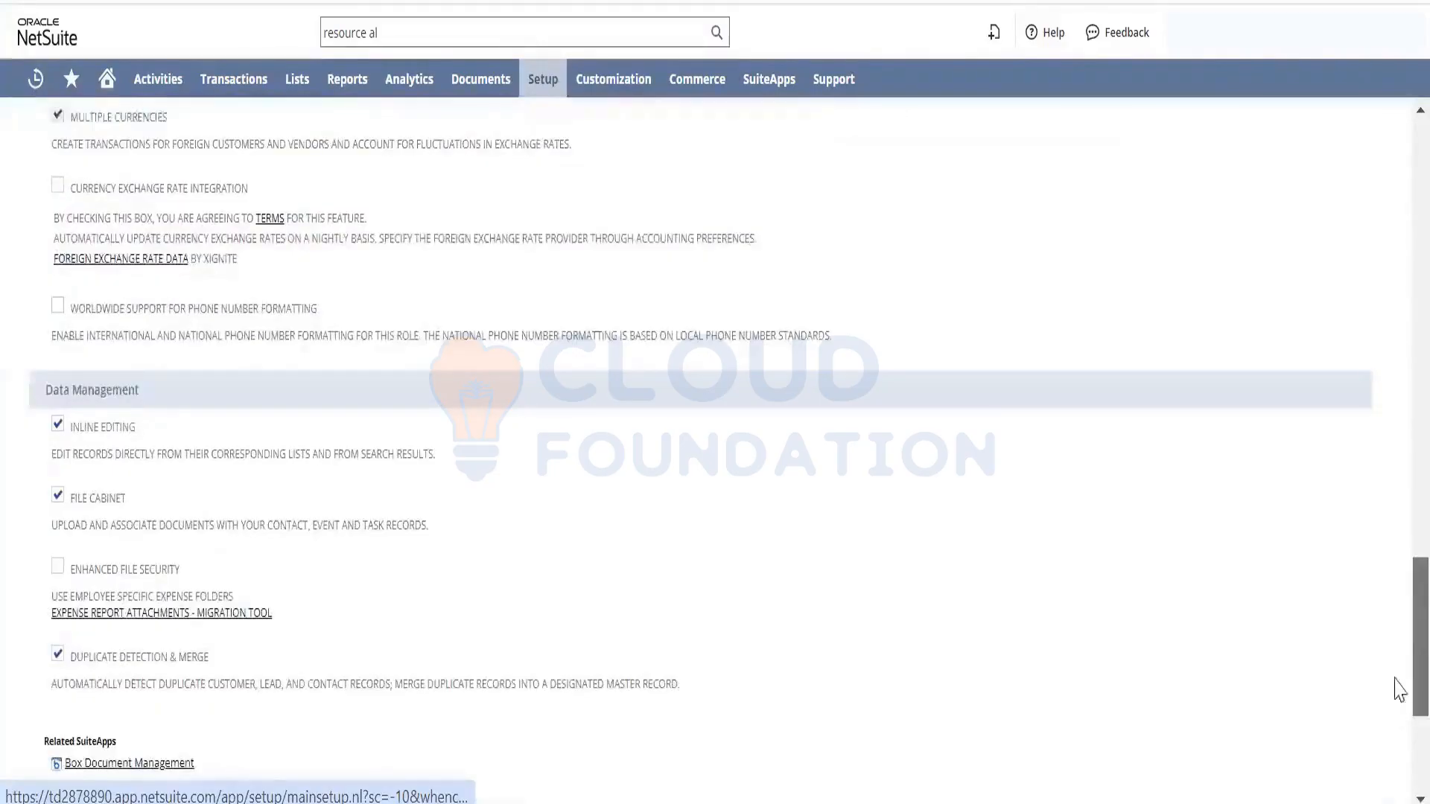
{"action": "scroll", "coordinate": [1397, 686], "scroll_direction": "up", "scroll_amount": 5}
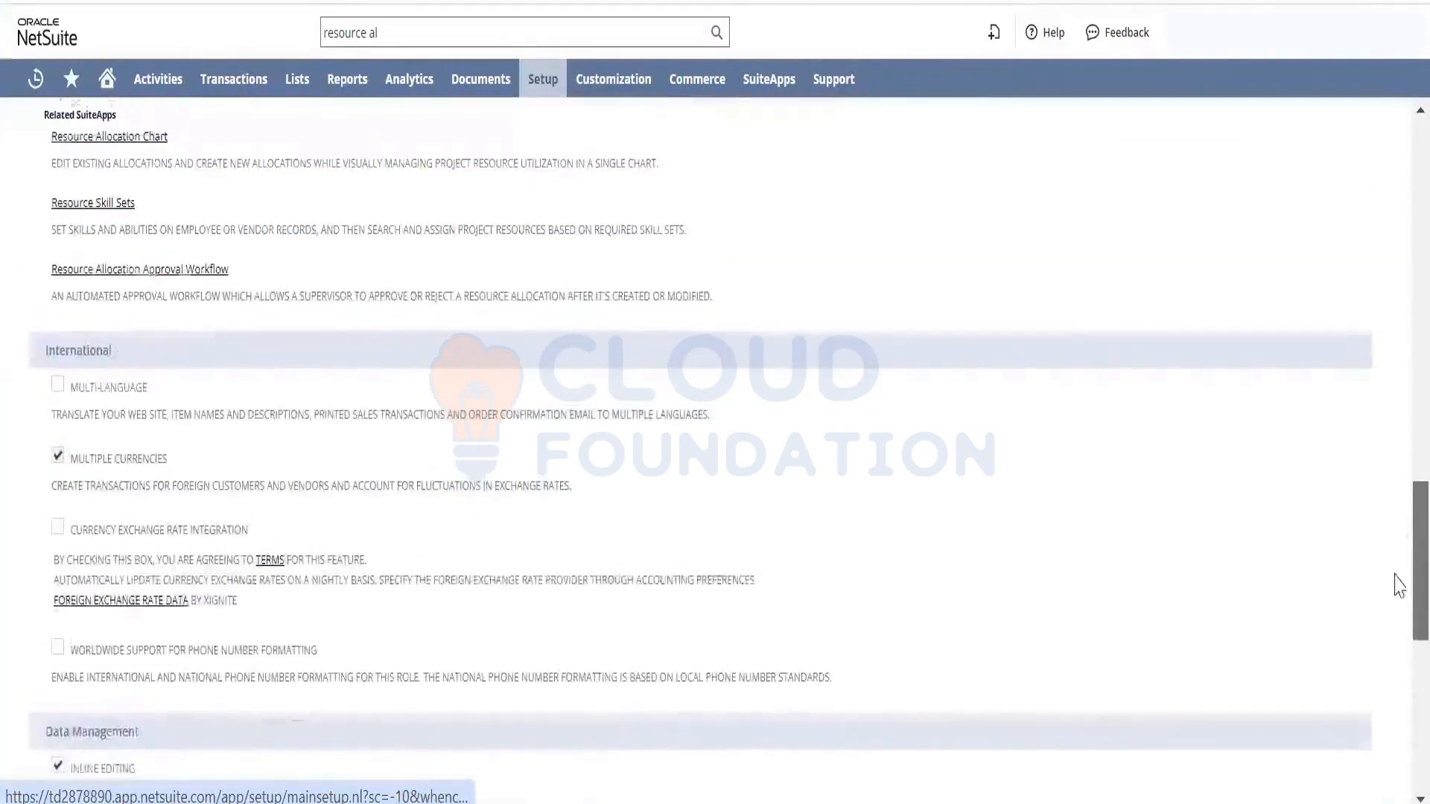
{"action": "scroll", "coordinate": [1399, 591], "scroll_direction": "up", "scroll_amount": 10}
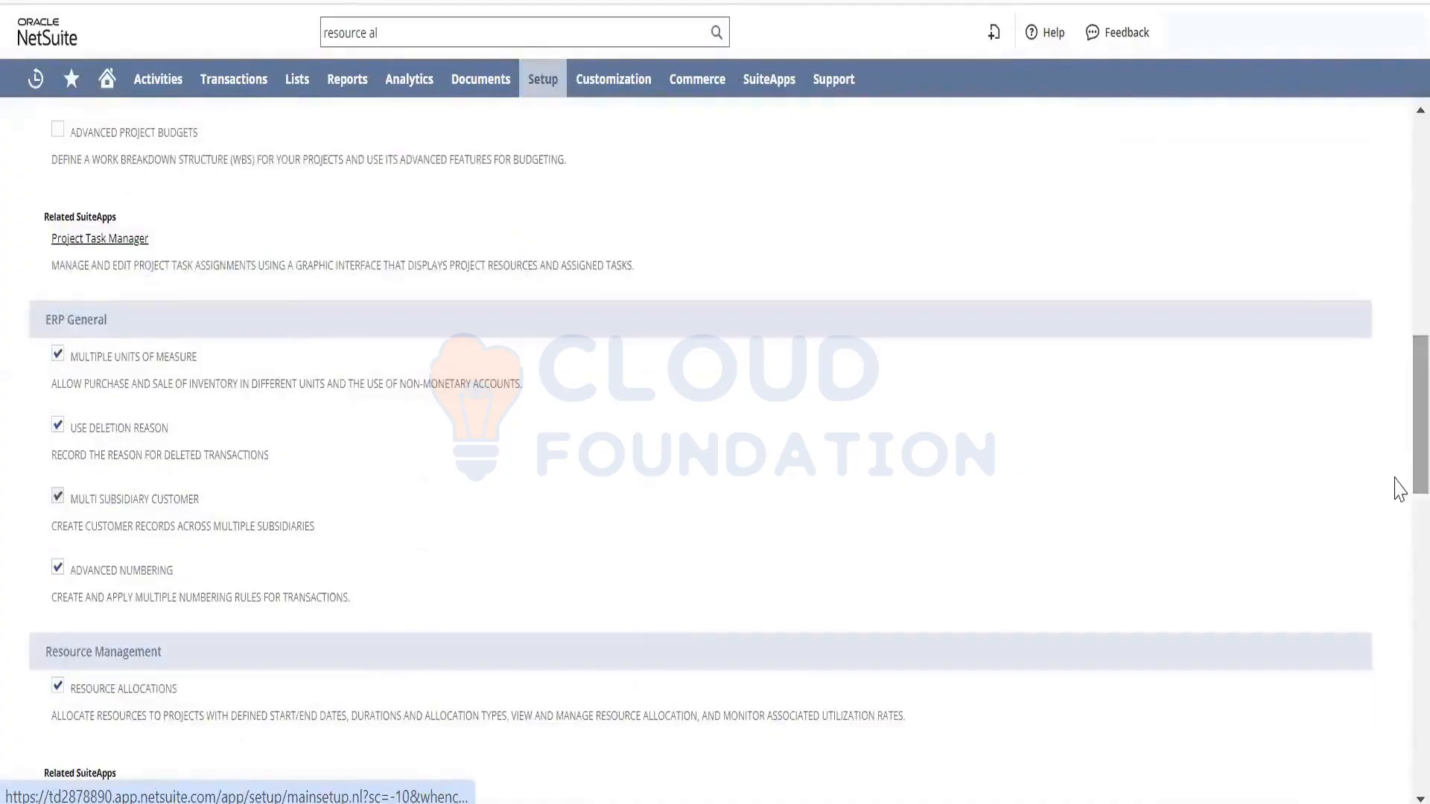
{"action": "scroll", "coordinate": [1397, 597], "scroll_direction": "down", "scroll_amount": 10}
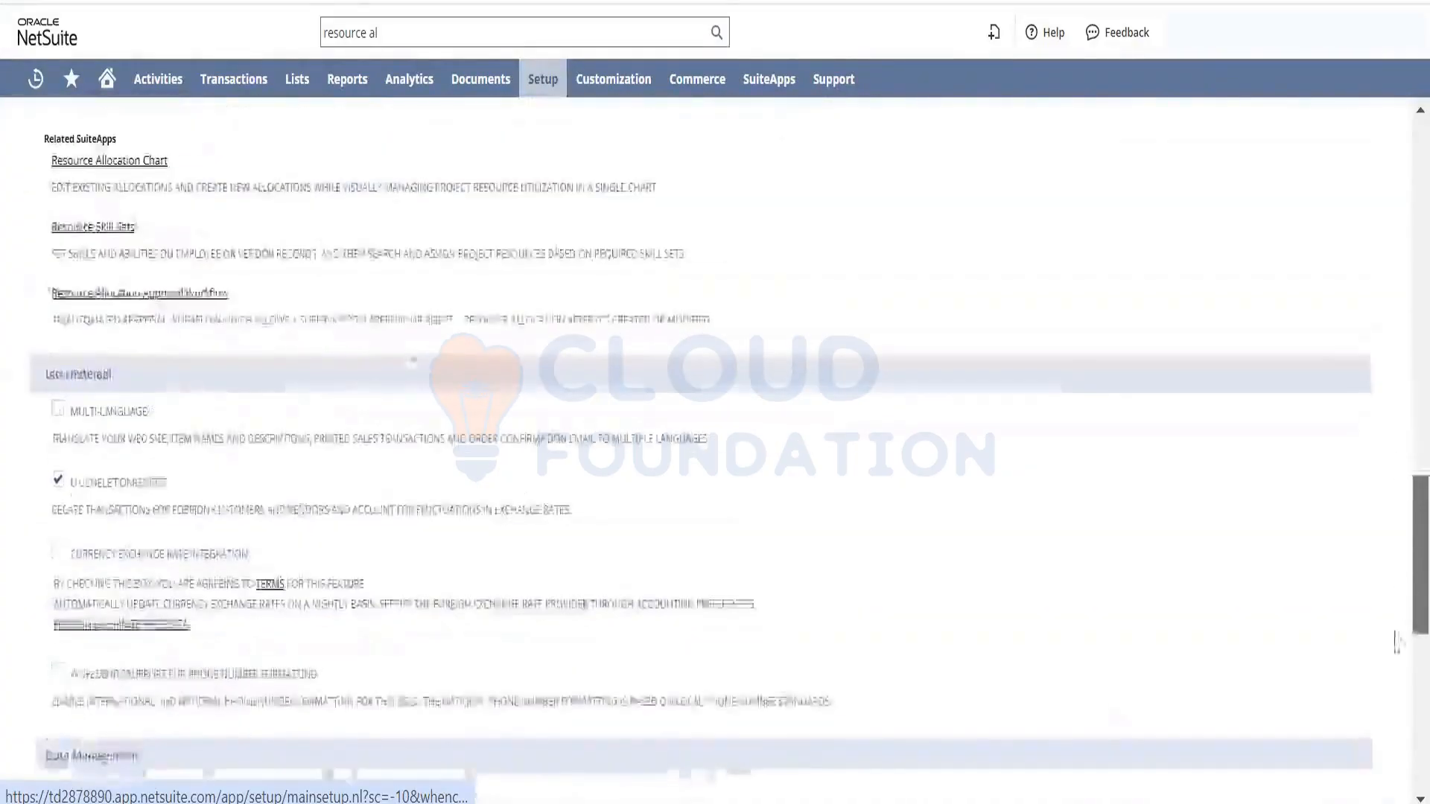
{"action": "scroll", "coordinate": [1398, 670], "scroll_direction": "up", "scroll_amount": 15}
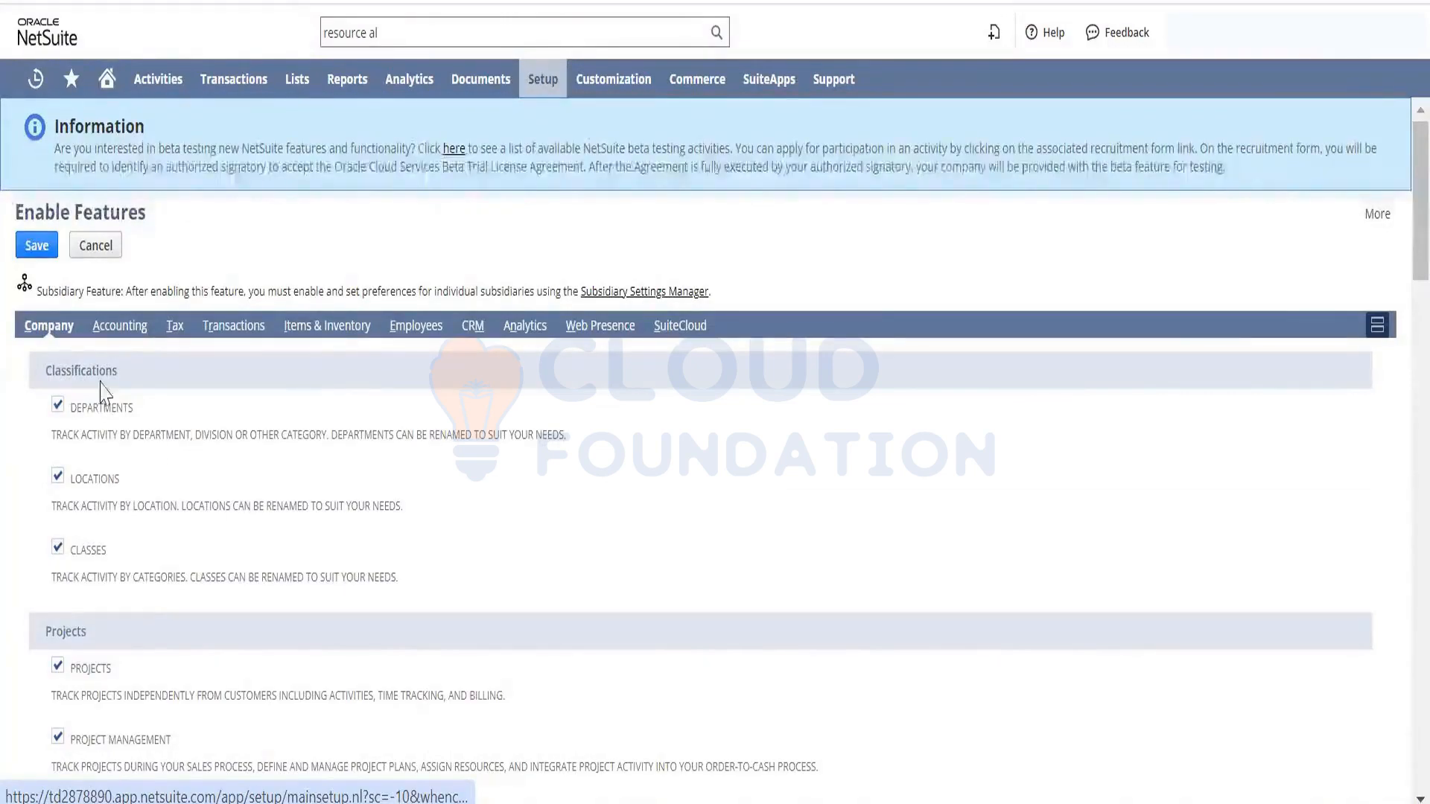
{"action": "left_click", "coordinate": [131, 339]}
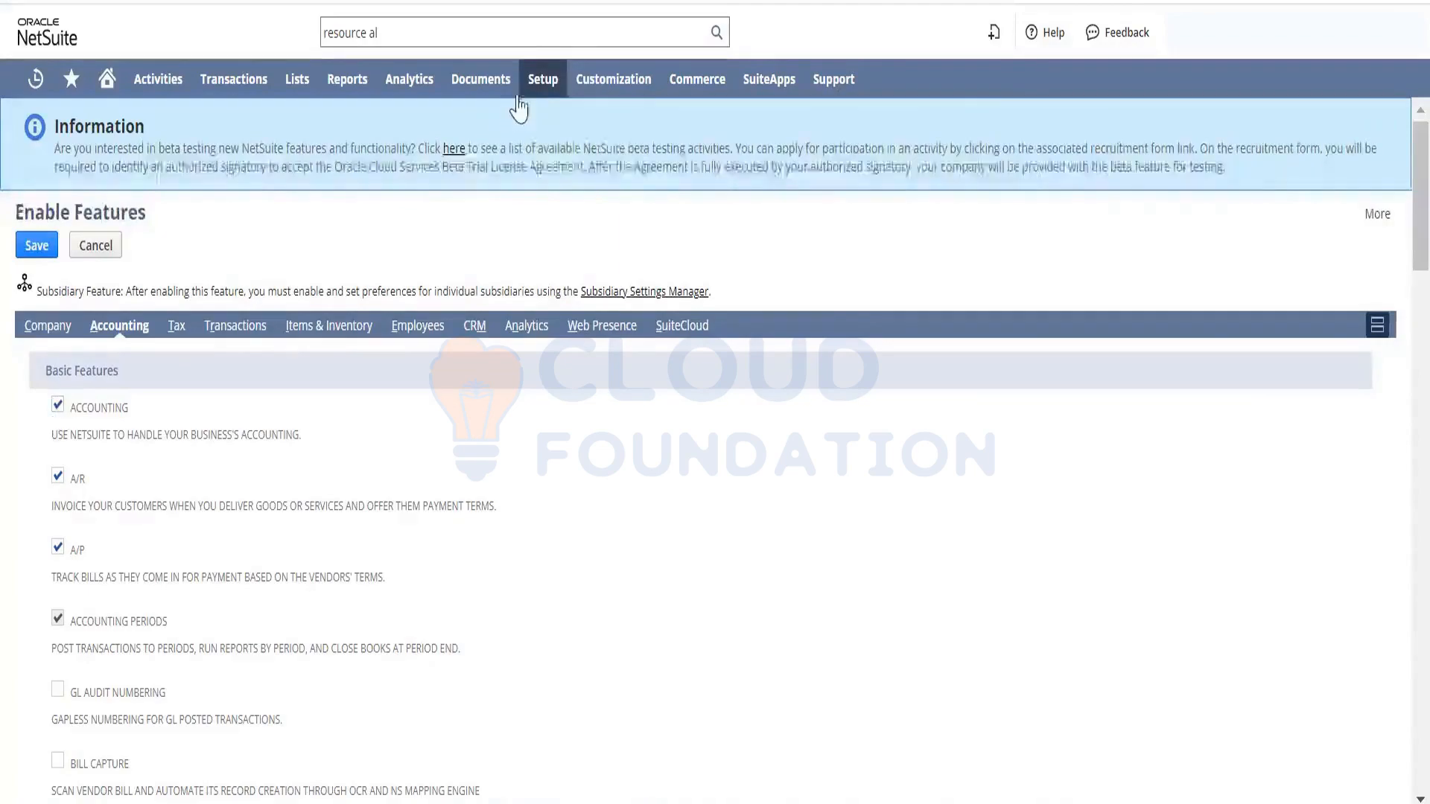
Open the Manage Accounting Periods page from the accounting setup in a separate browser tab and switch to it
{"action": "mouse_move", "coordinate": [536, 95]}
{"action": "mouse_move", "coordinate": [549, 200]}
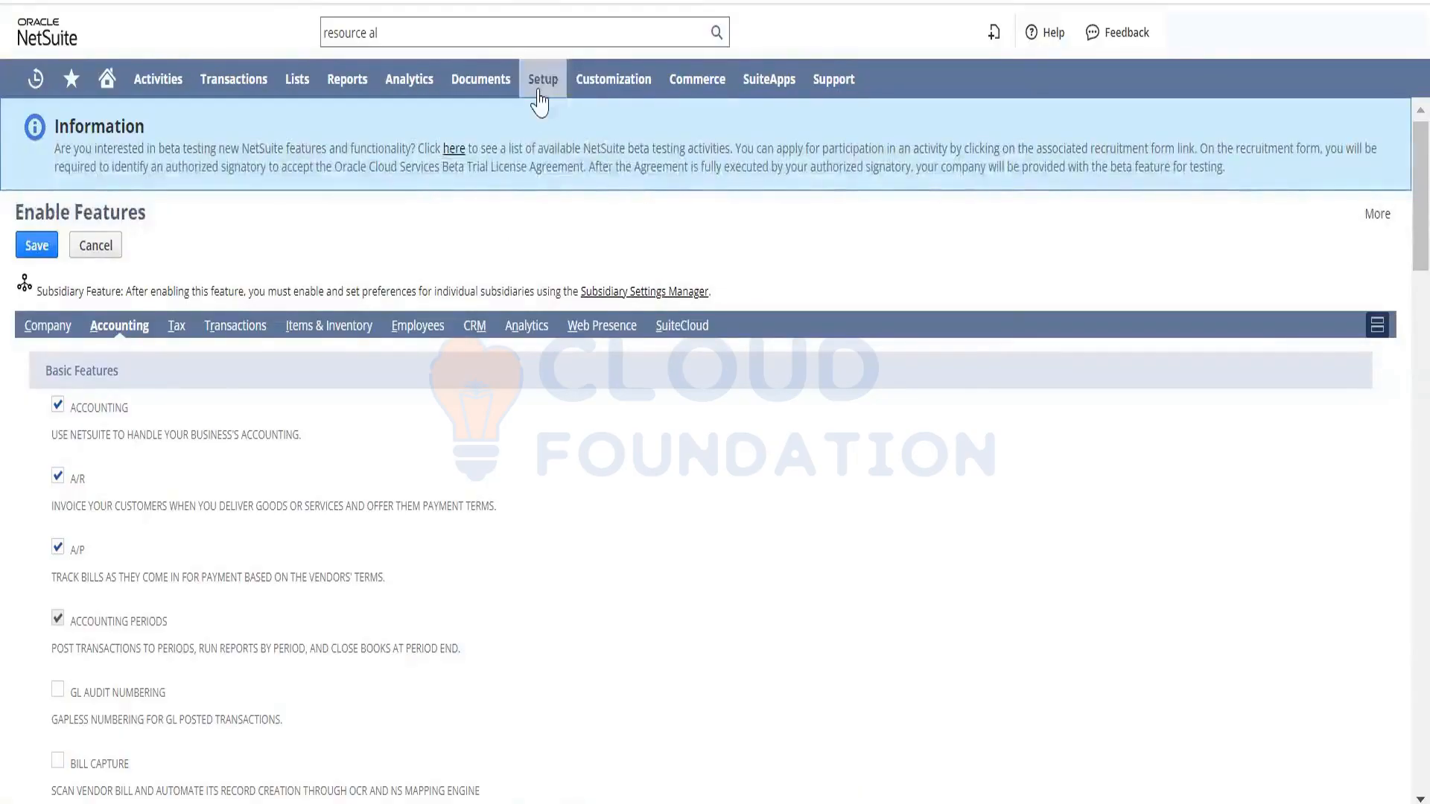
{"action": "mouse_move", "coordinate": [540, 93]}
{"action": "mouse_move", "coordinate": [566, 195]}
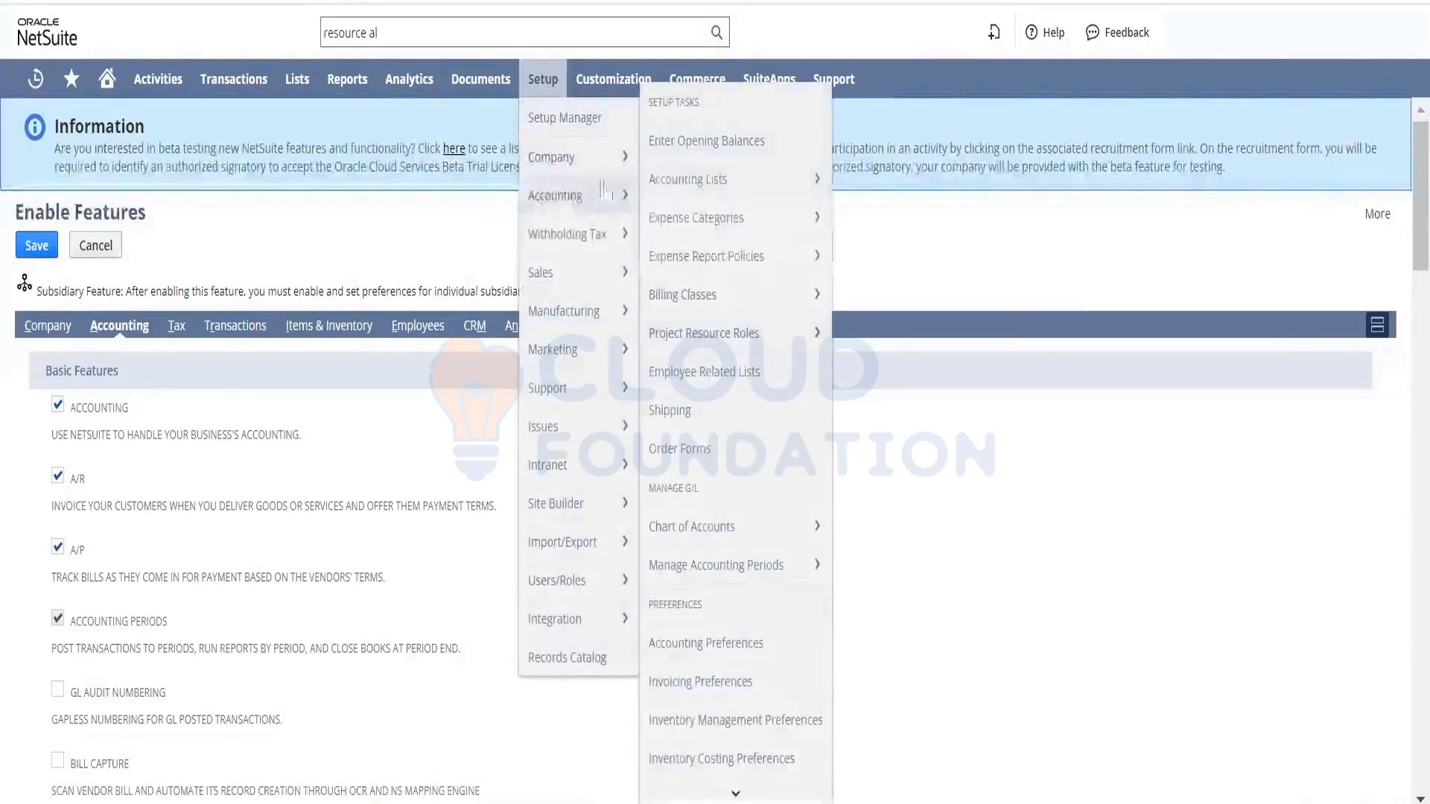
{"action": "mouse_move", "coordinate": [760, 343]}
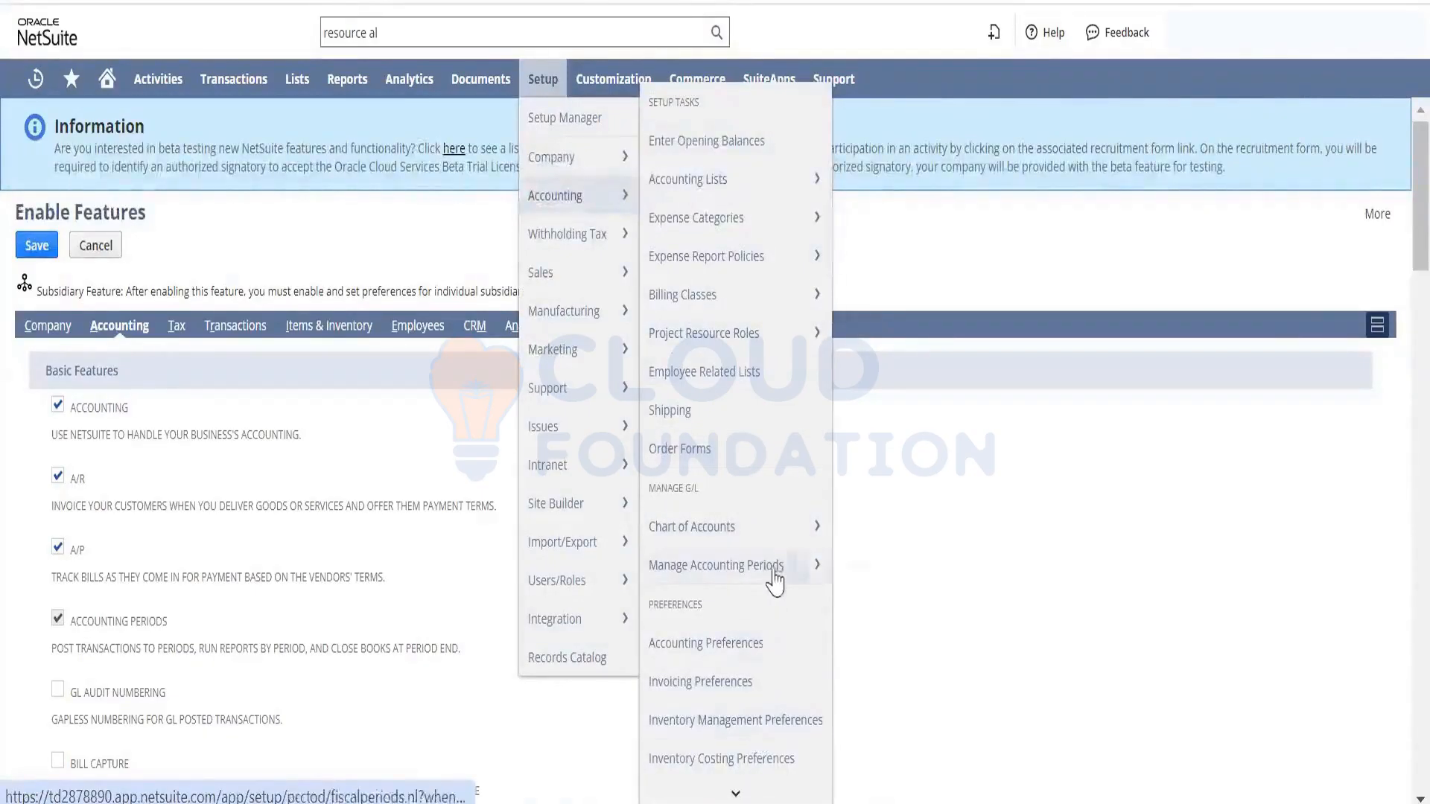
{"action": "mouse_move", "coordinate": [775, 577]}
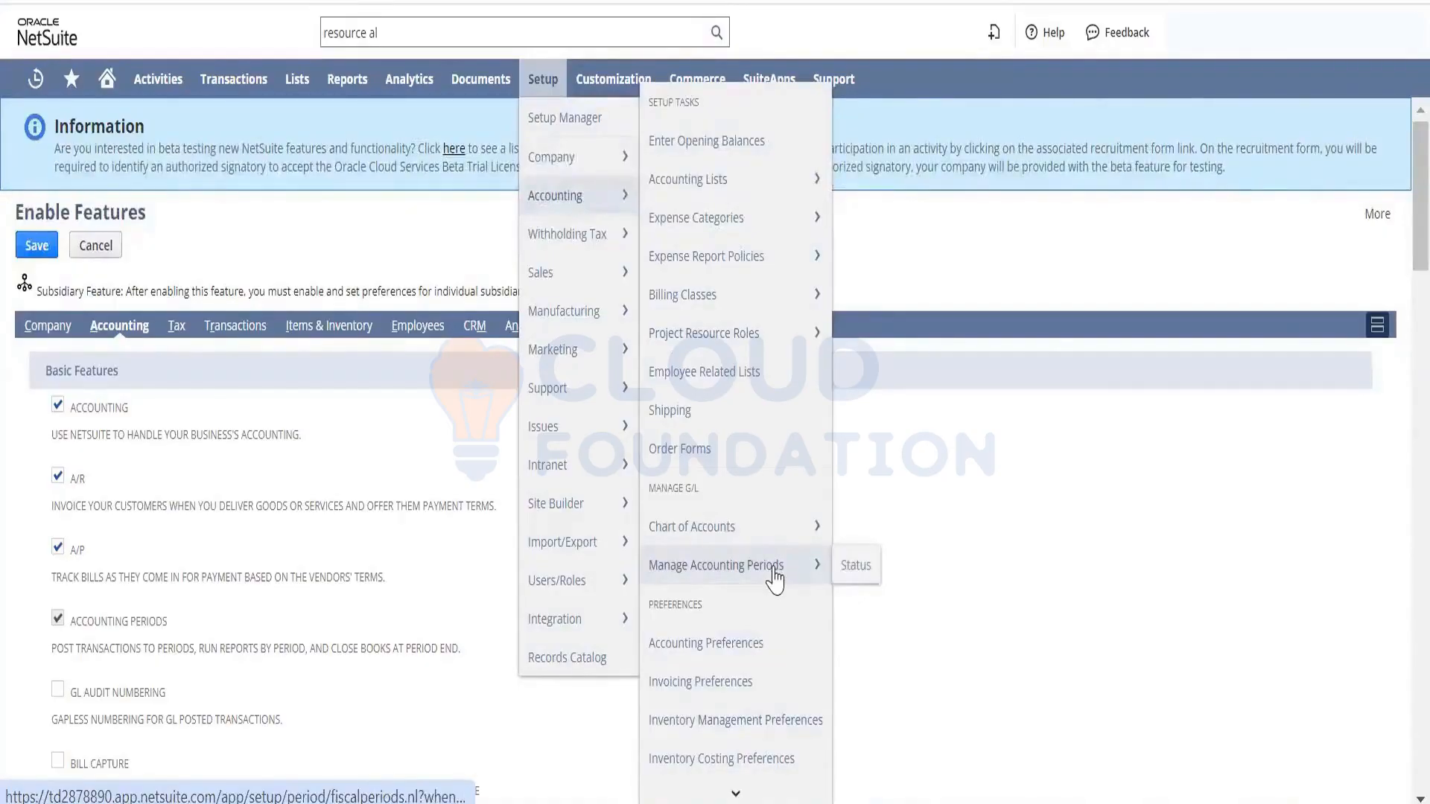
{"action": "right_click", "coordinate": [773, 570]}
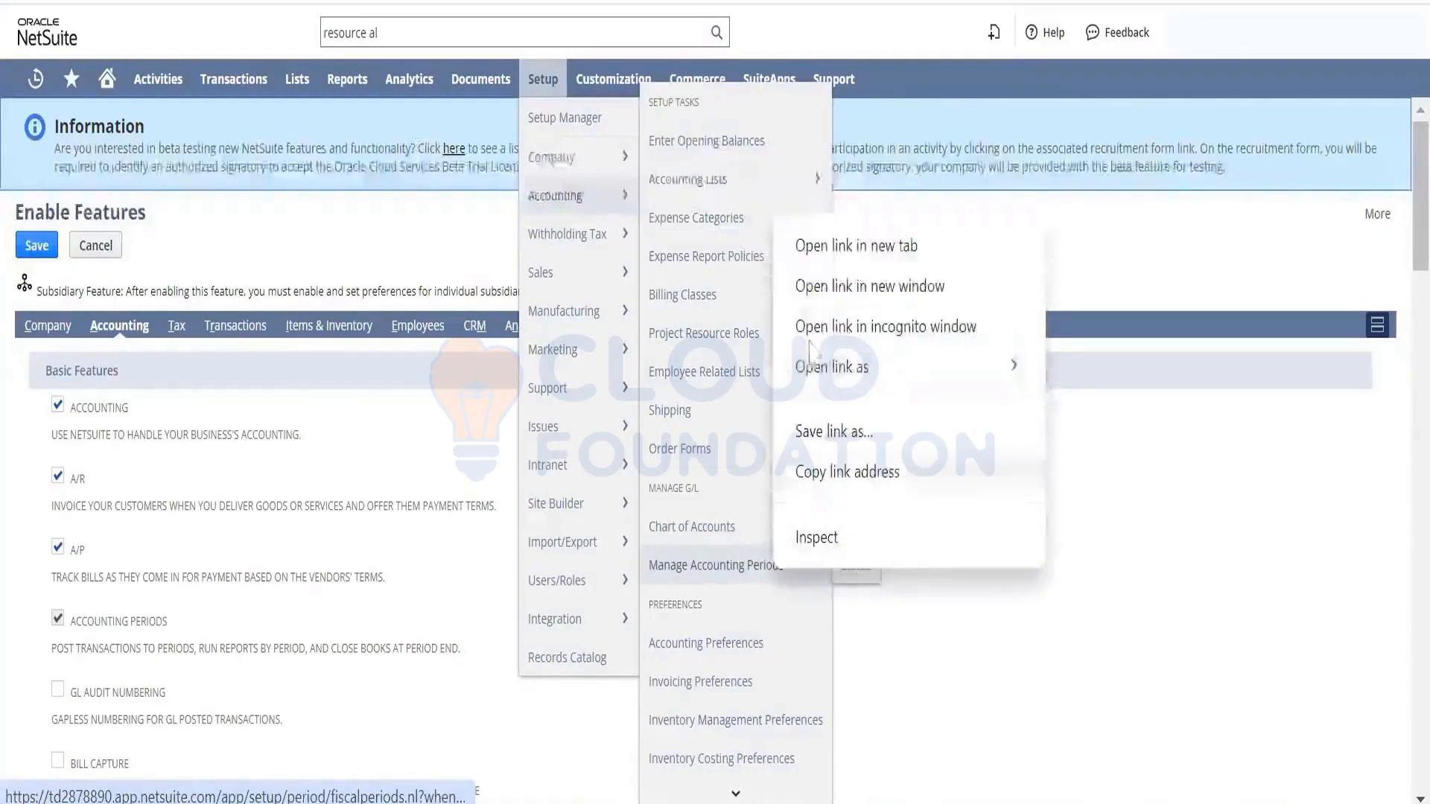
{"action": "left_click", "coordinate": [832, 247]}
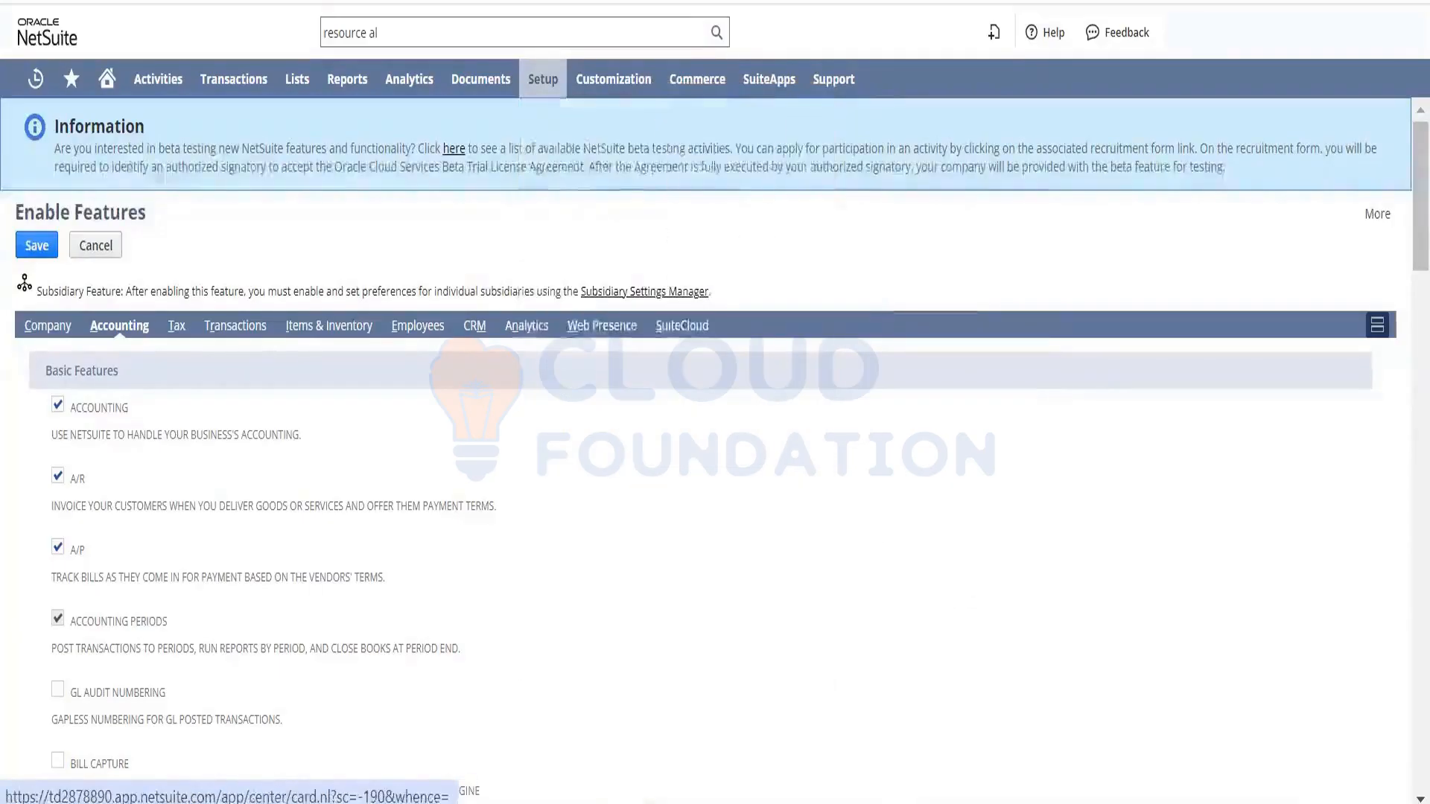
{"action": "key", "text": "ctrl+Tab"}
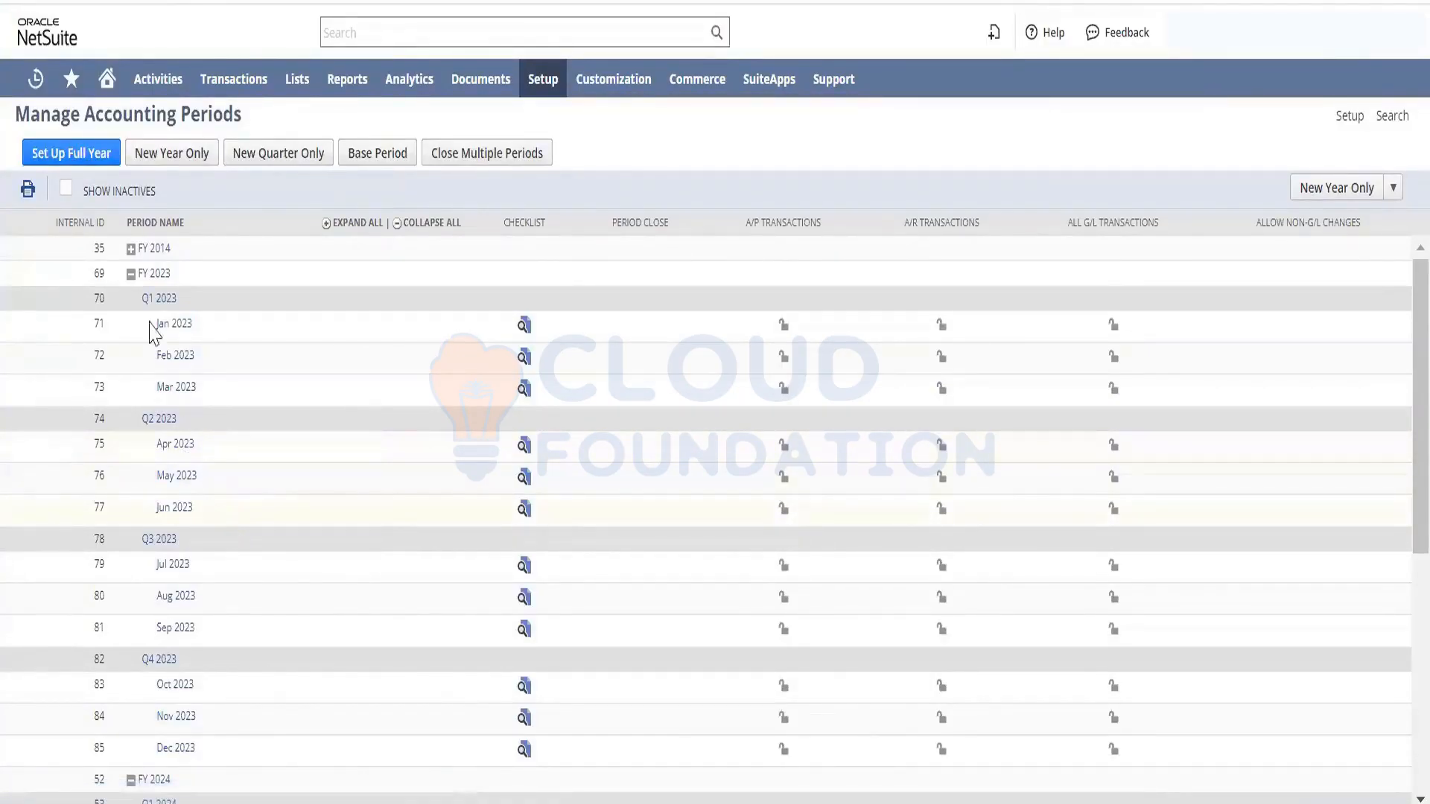
Collapse the FY 2023 and FY 2024 periods, and look through the FY 2014 quarters and months
{"action": "left_click", "coordinate": [131, 275]}
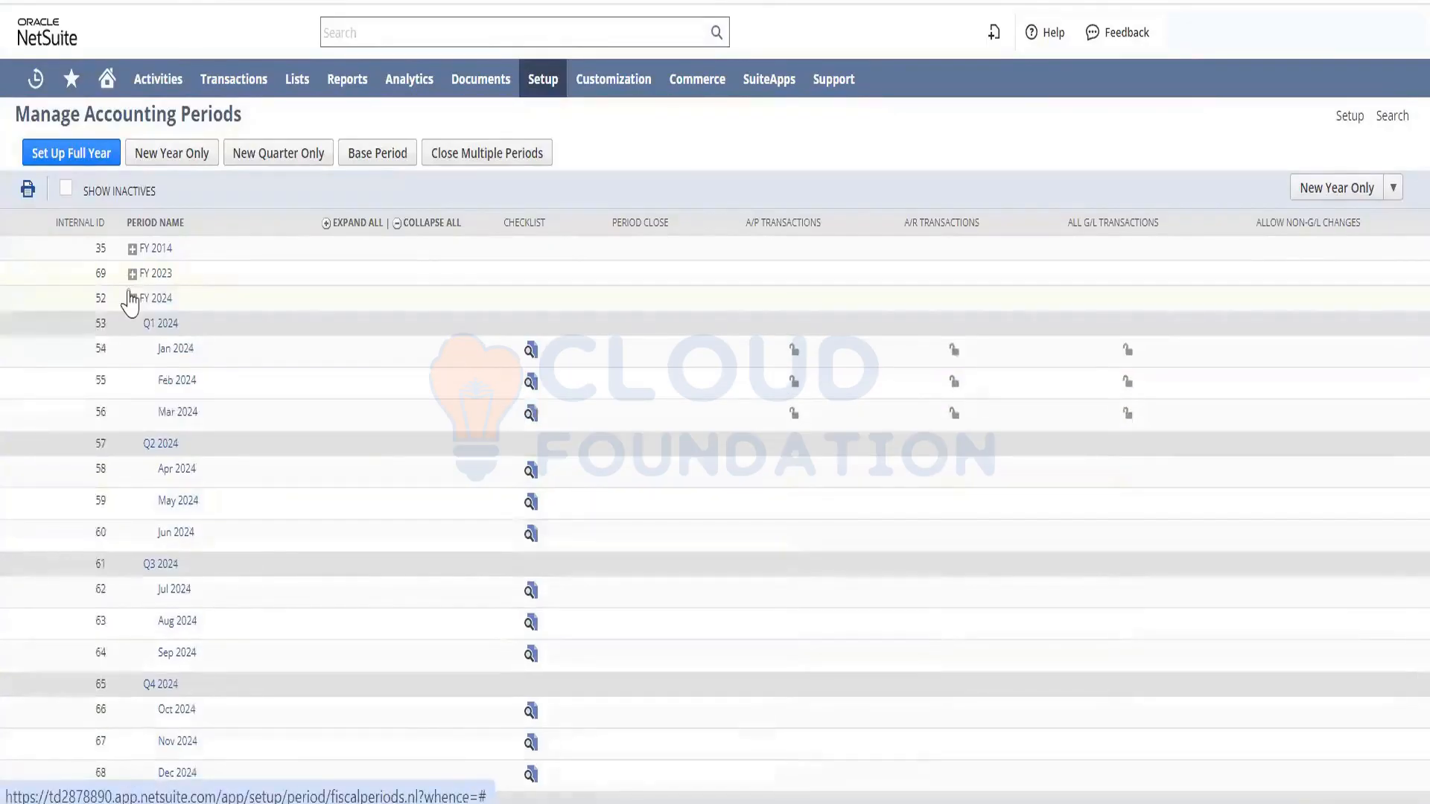
{"action": "left_click", "coordinate": [131, 301]}
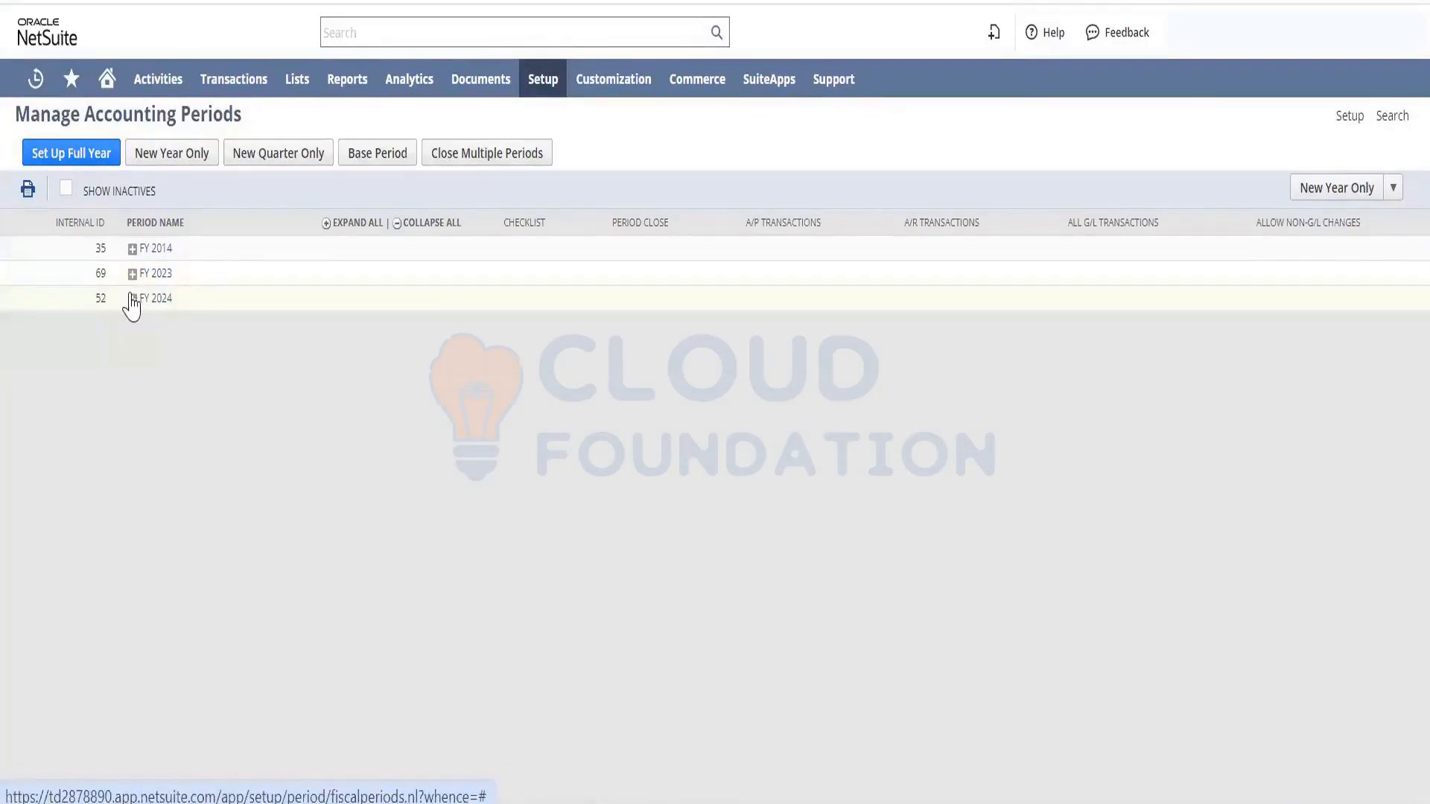
{"action": "left_click", "coordinate": [132, 250]}
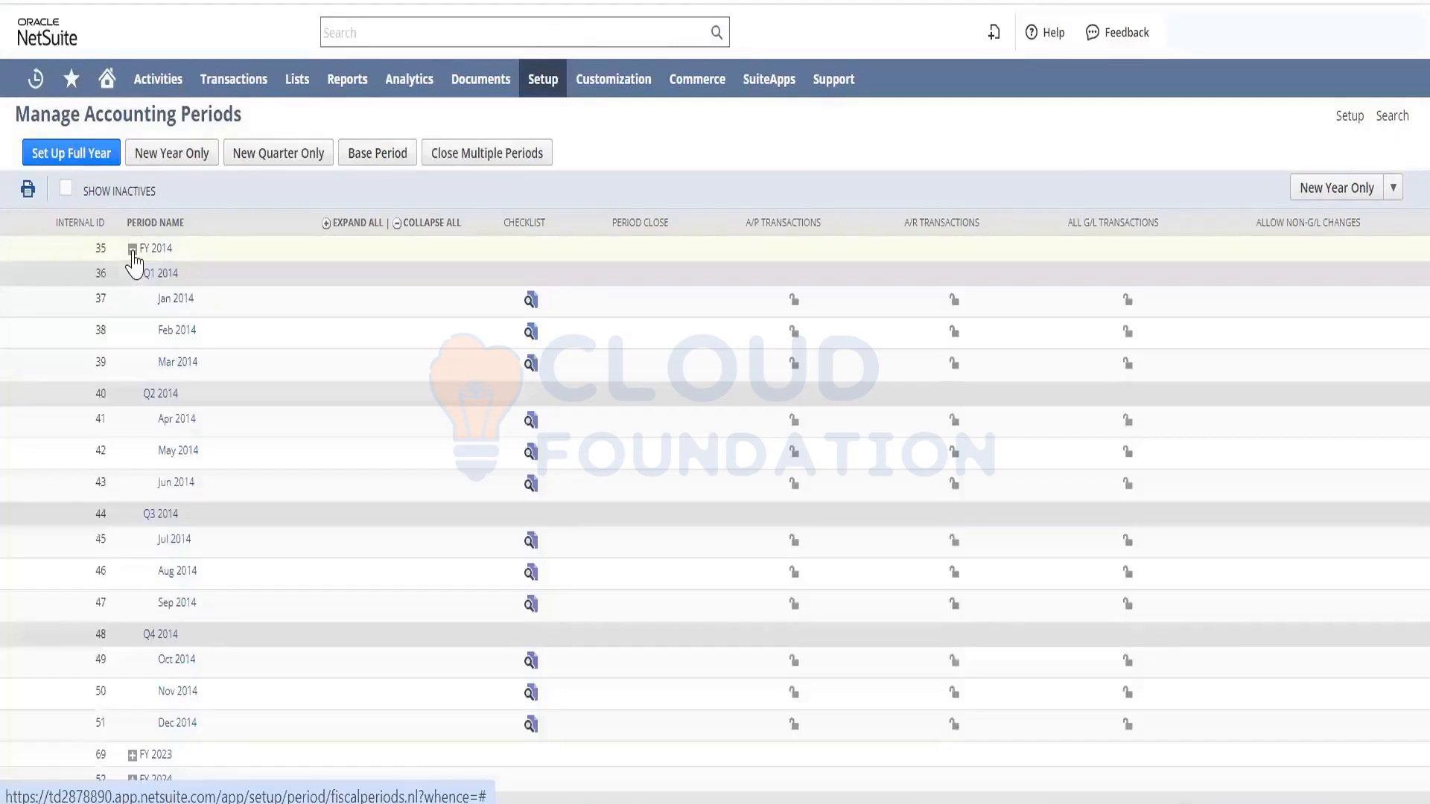
{"action": "left_click", "coordinate": [132, 250]}
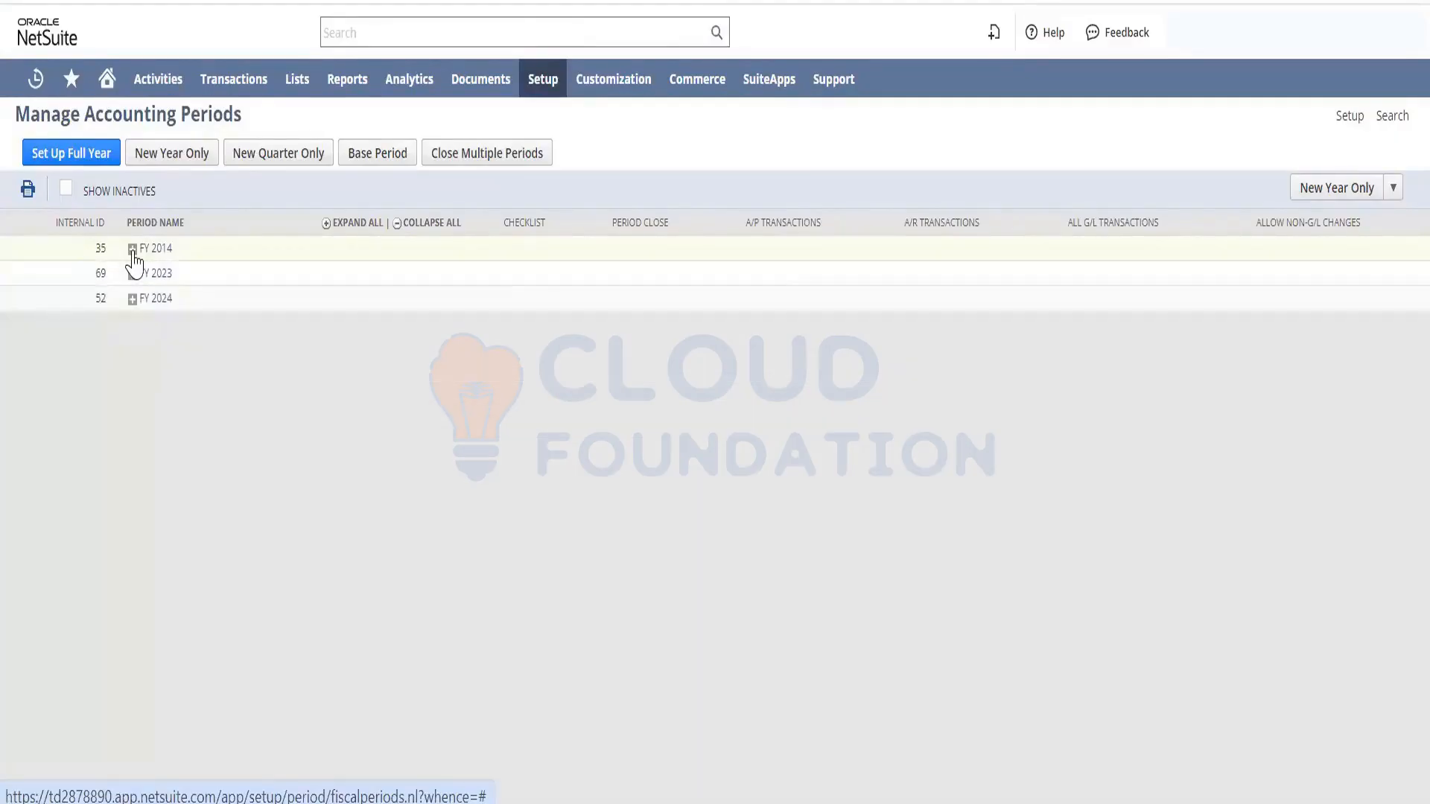
Set up a full year of accounting periods with January as first fiscal month, fiscal year end 2015 and calendar-month format
{"action": "left_click", "coordinate": [87, 154]}
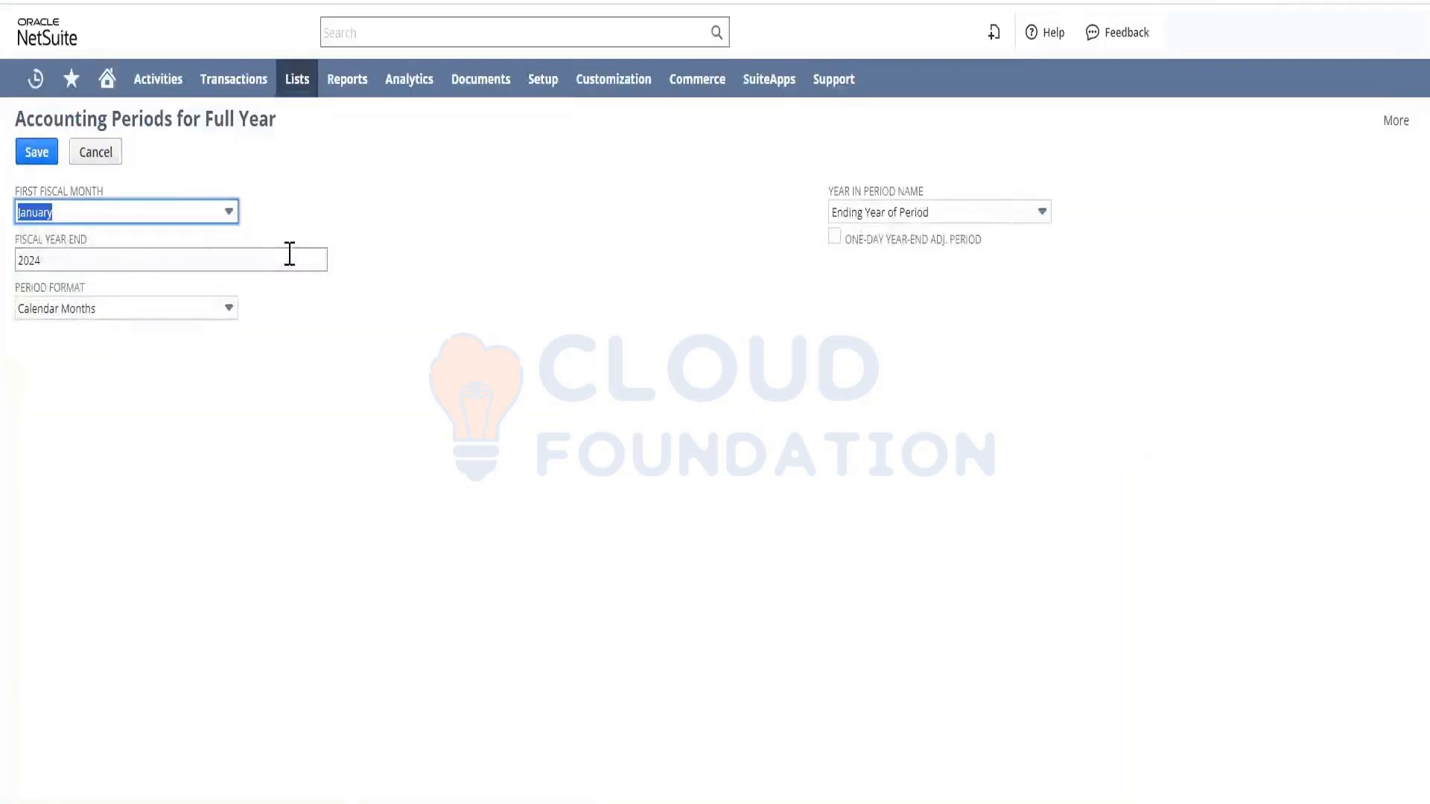
{"action": "left_click", "coordinate": [290, 254]}
{"action": "key", "text": "BackSpace"}
{"action": "key", "text": "BackSpace"}
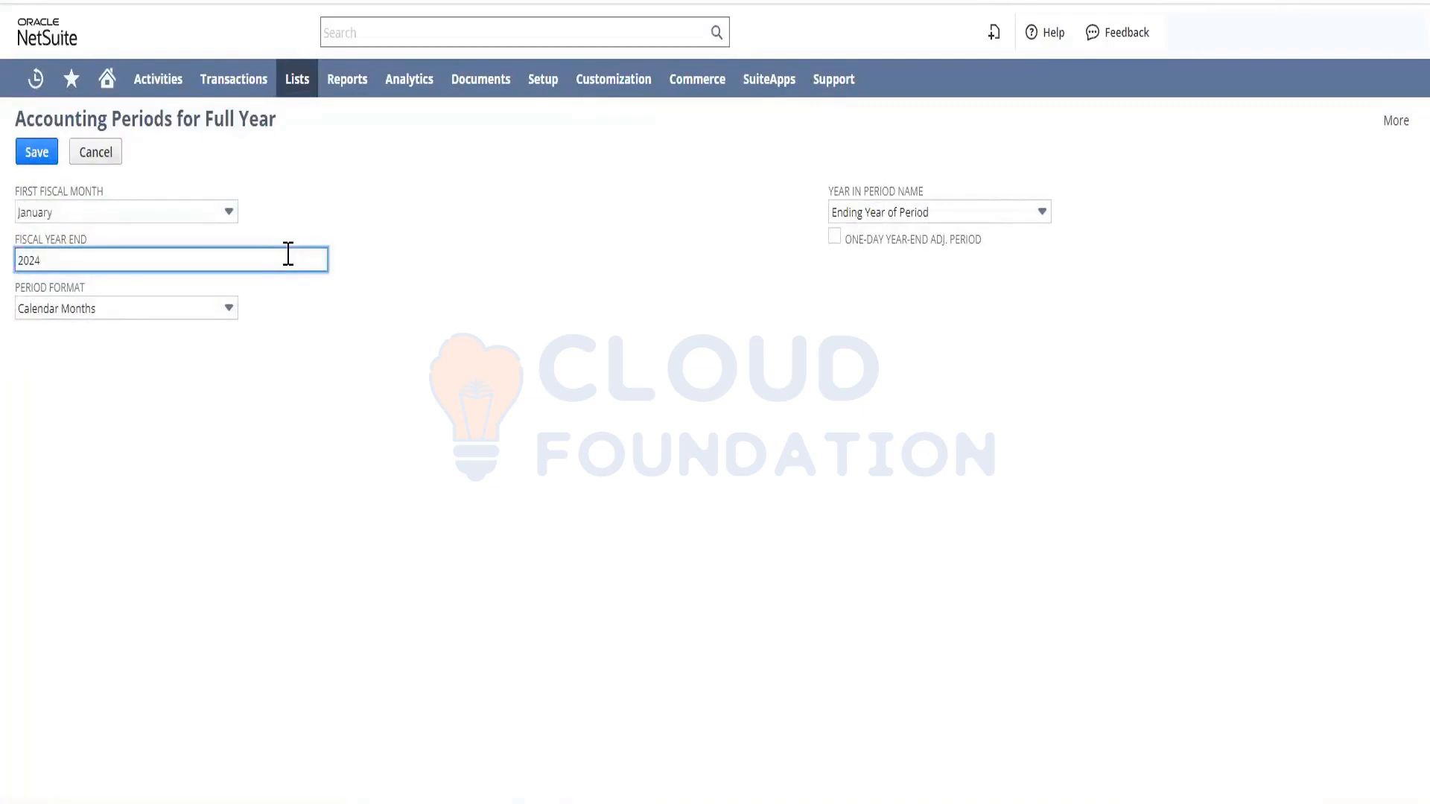
{"action": "type", "text": "15"}
{"action": "key", "text": "Tab"}
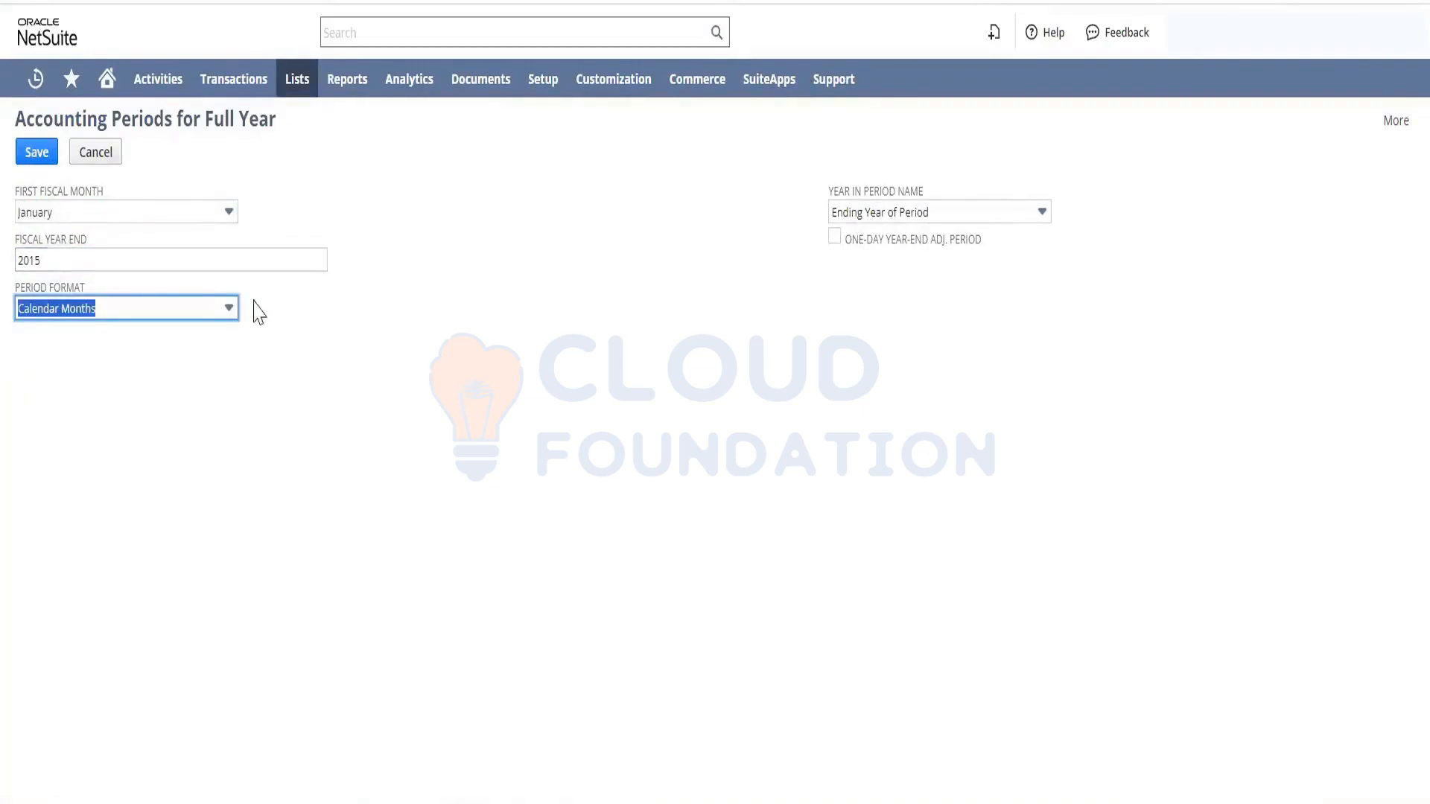
{"action": "left_click", "coordinate": [23, 165]}
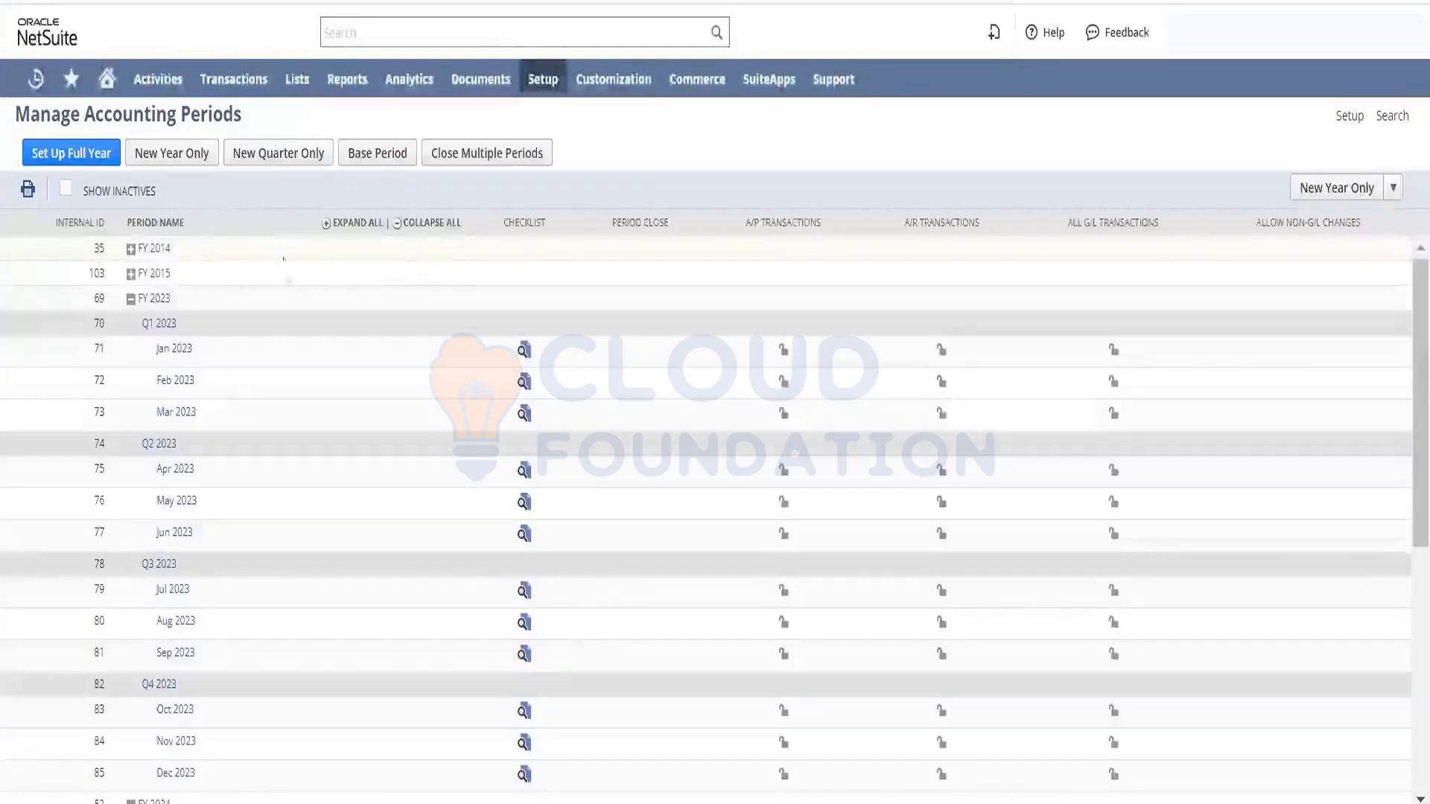
Examine the quarters and months of FY 2015 in the accounting periods list and collapse them again
{"action": "left_click", "coordinate": [131, 274]}
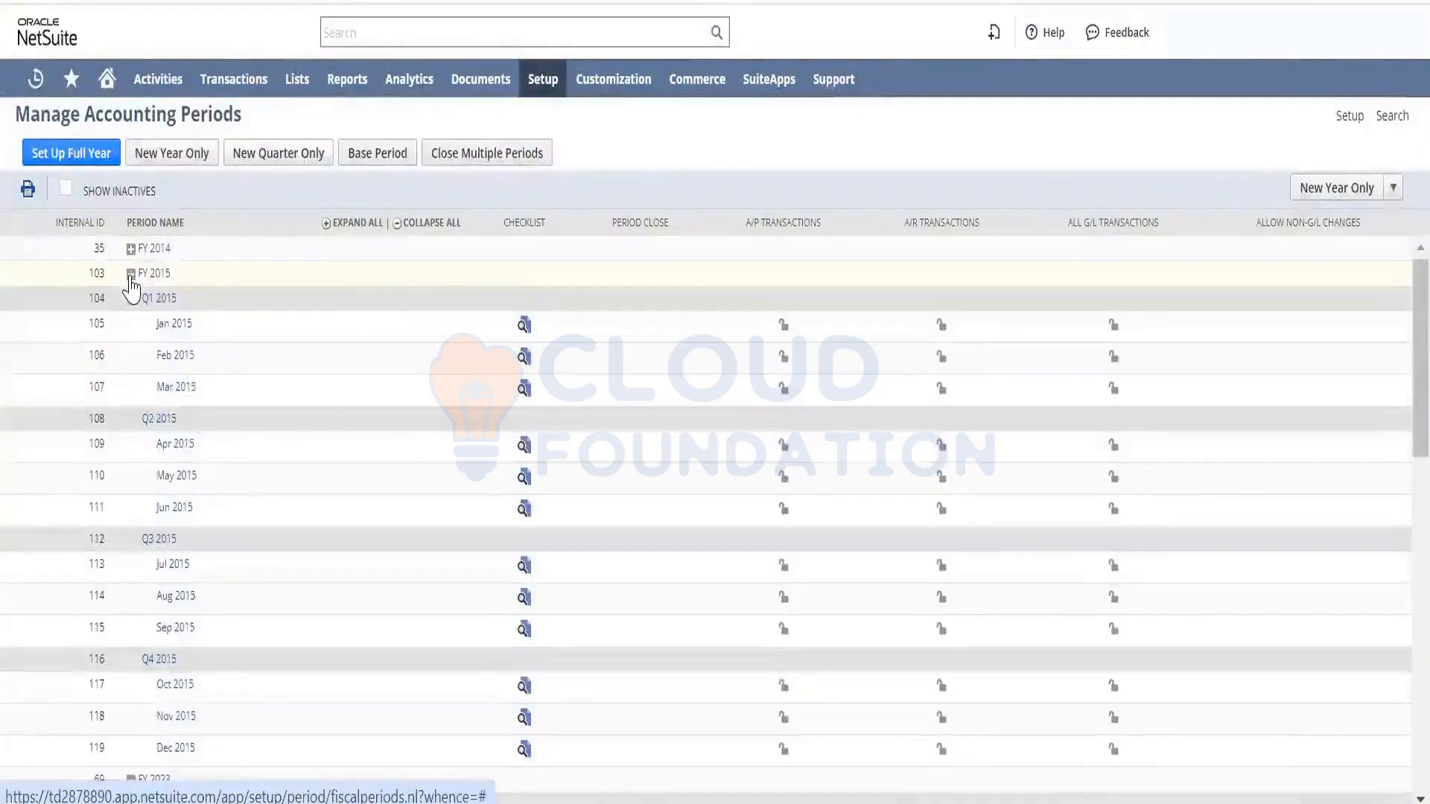
{"action": "left_click", "coordinate": [131, 274]}
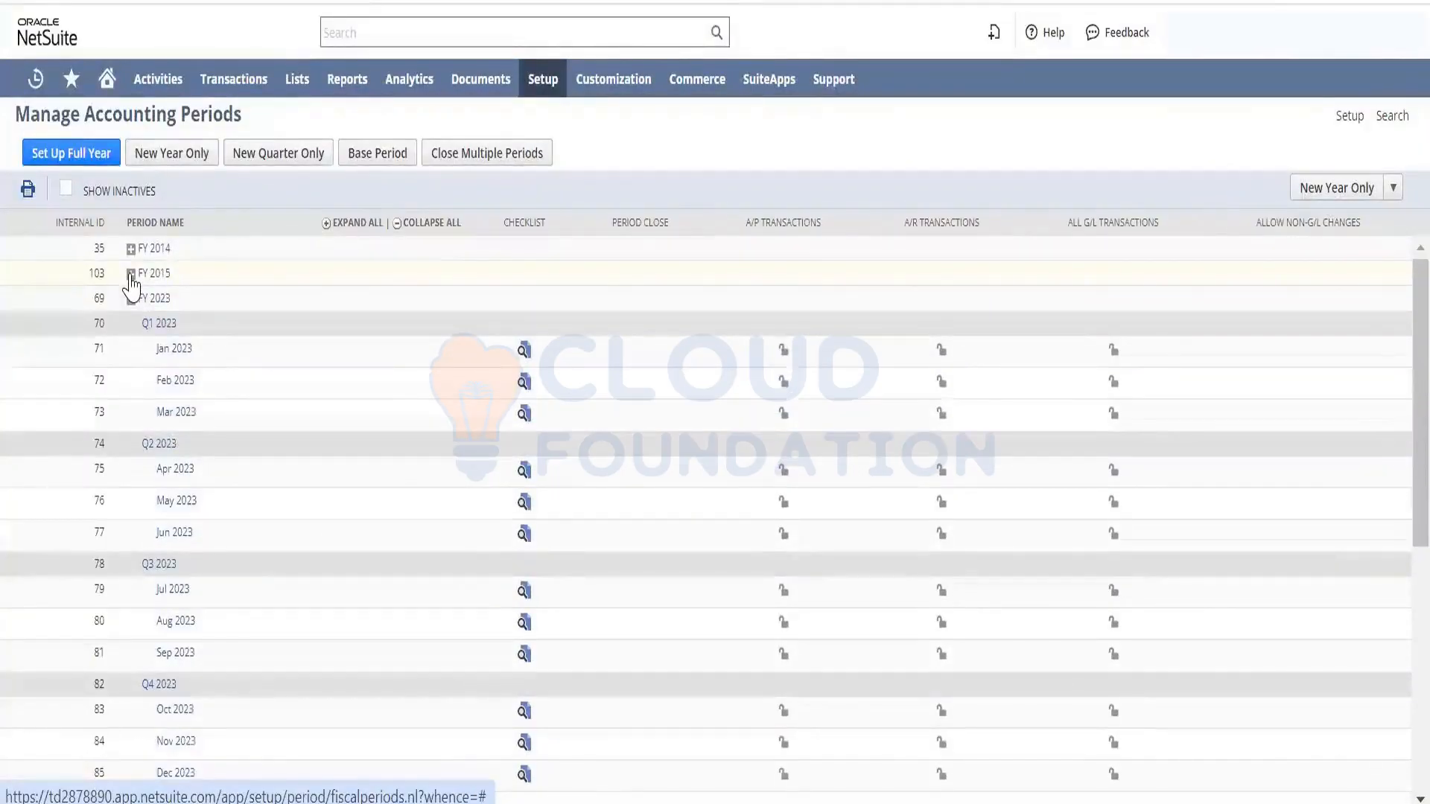
{"action": "left_click", "coordinate": [131, 274]}
{"action": "left_click", "coordinate": [130, 274]}
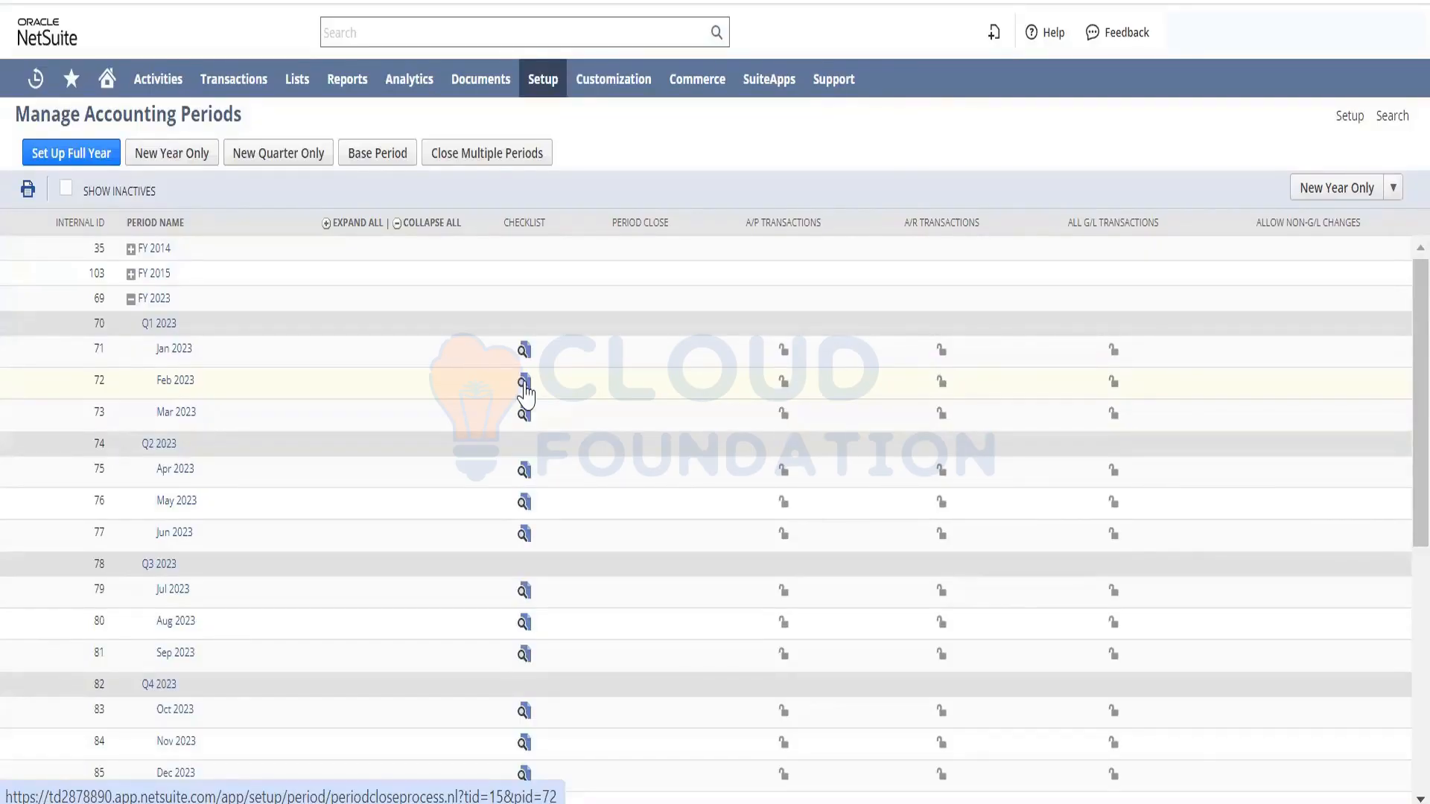
Open the period close checklist for Feb 2023 and look over its Lock A/R, Lock A/P and Lock All tasks
{"action": "left_click", "coordinate": [525, 383]}
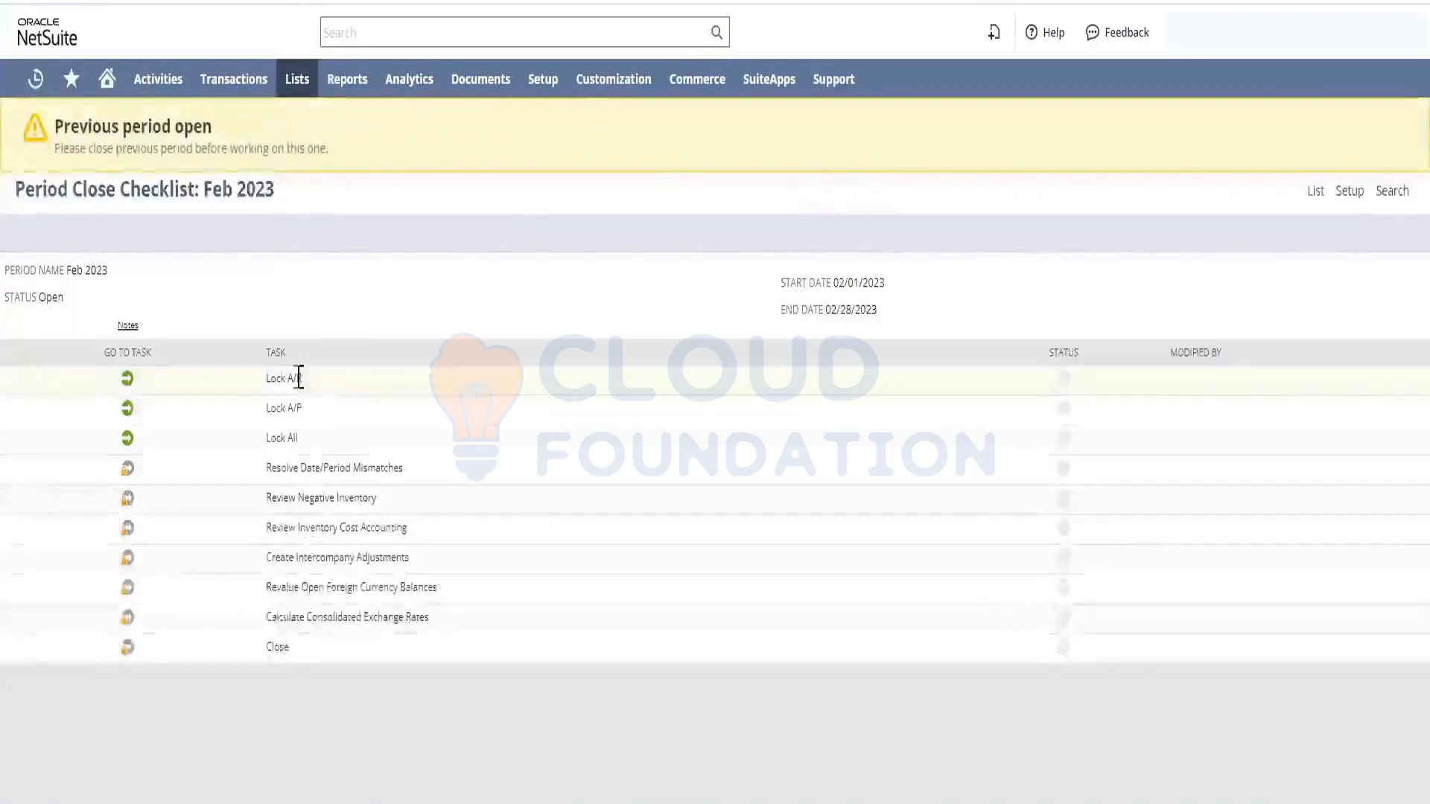
{"action": "triple_click", "coordinate": [263, 380]}
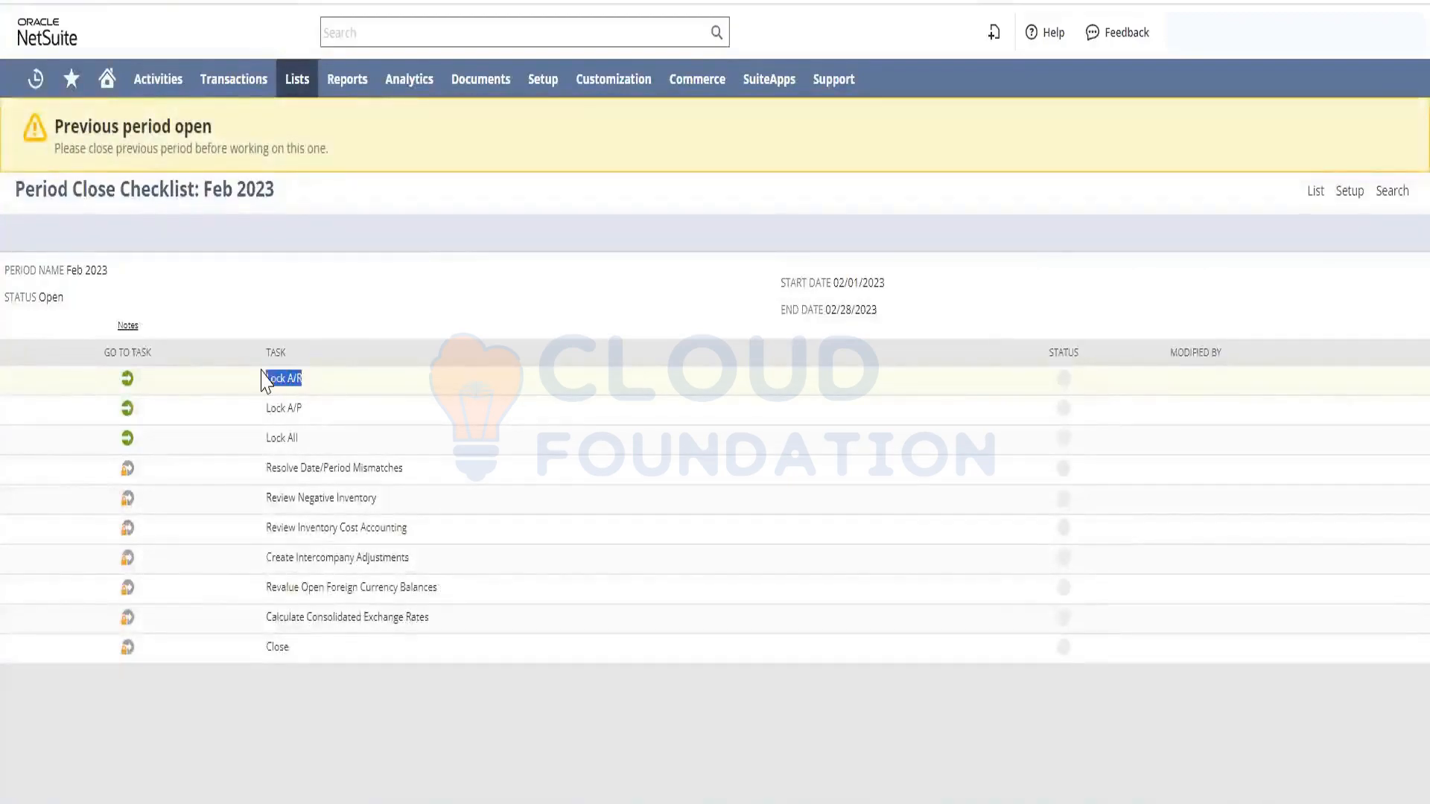
{"action": "left_click", "coordinate": [310, 425]}
{"action": "left_click_drag", "start_coordinate": [310, 424], "coordinate": [260, 441]}
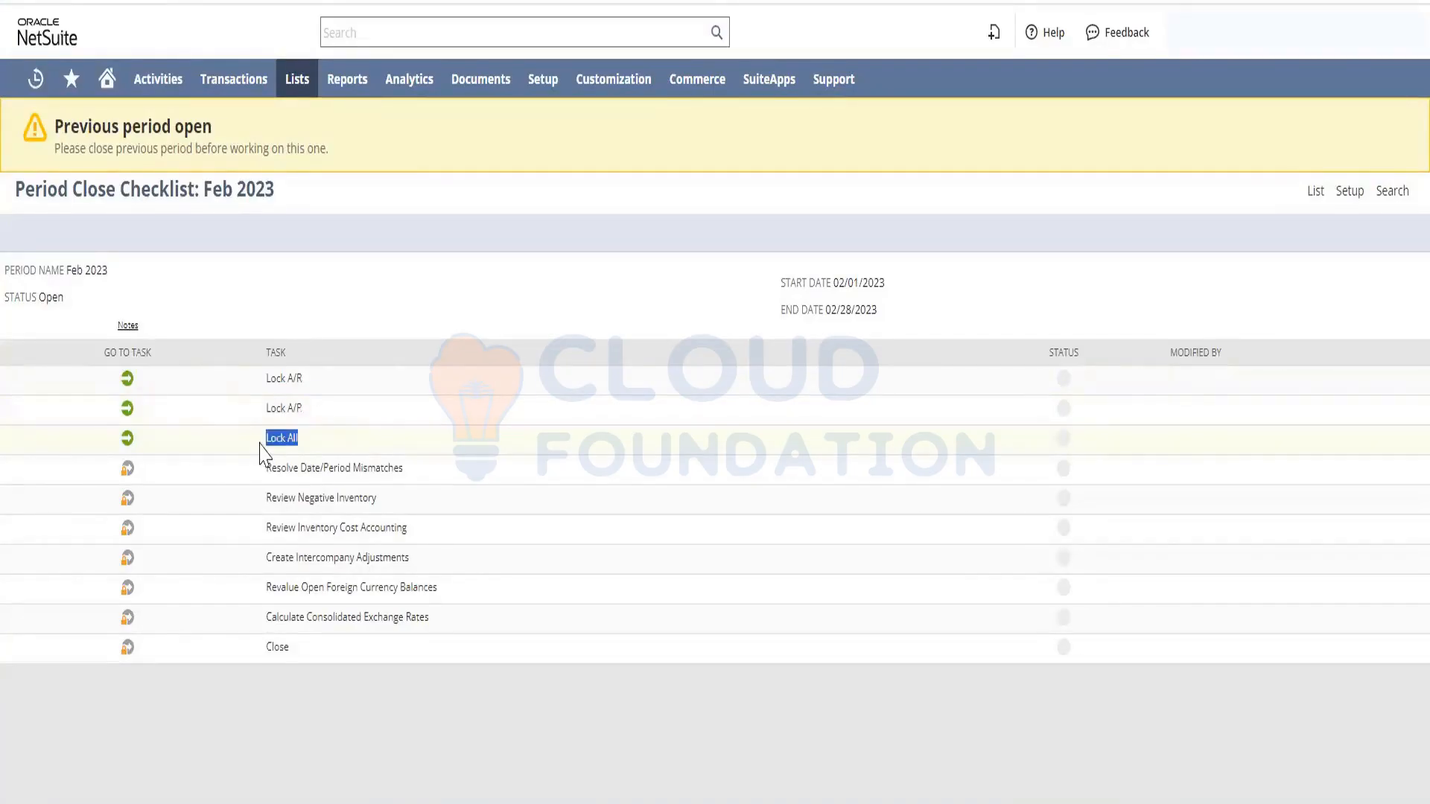
Lock accounts receivable for Feb 2023 for every subsidiary from Parent Company to Flipkart e-commerce and submit the task
{"action": "left_click", "coordinate": [128, 381]}
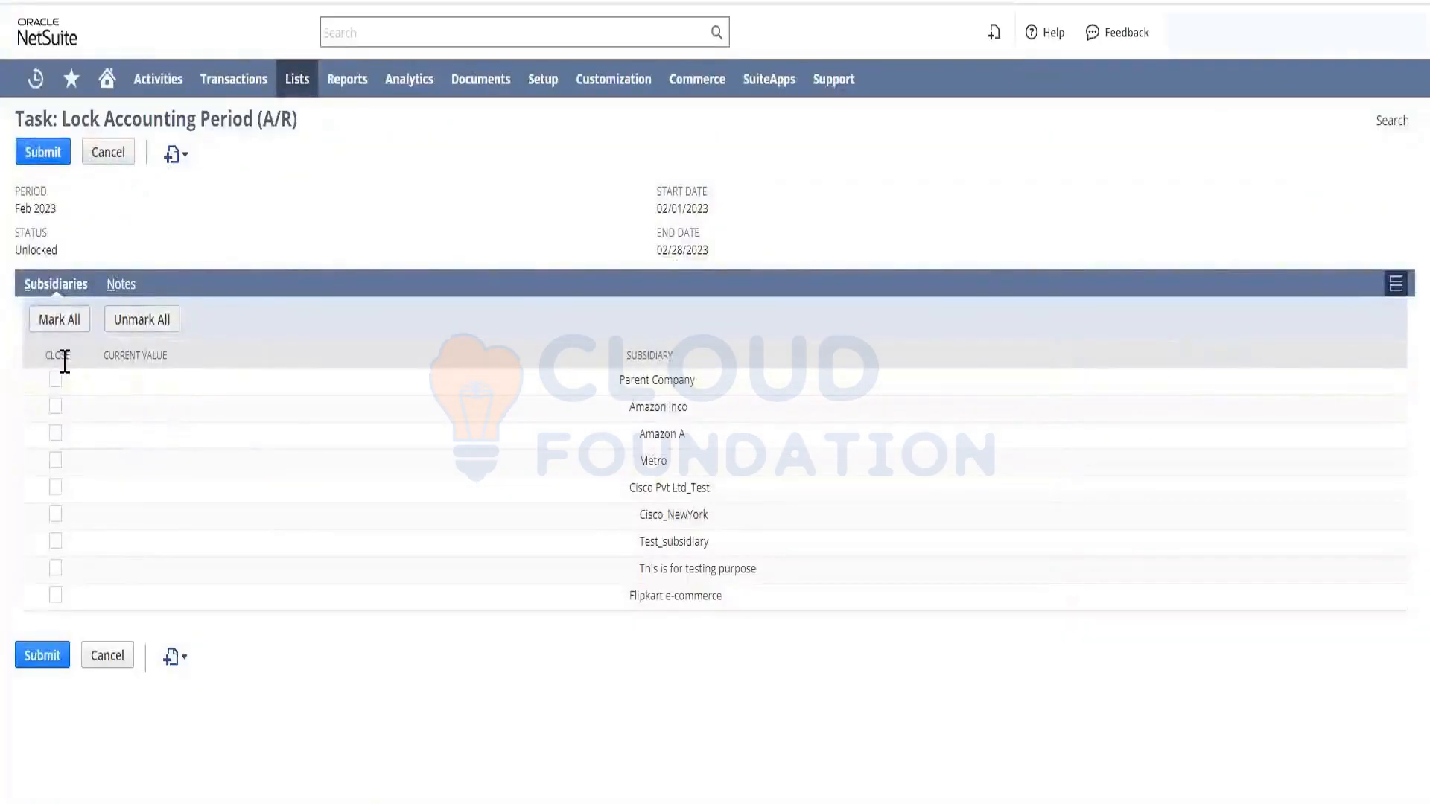
{"action": "left_click", "coordinate": [55, 380]}
{"action": "left_click", "coordinate": [56, 406]}
{"action": "left_click", "coordinate": [55, 433]}
{"action": "left_click", "coordinate": [55, 460]}
{"action": "left_click", "coordinate": [55, 487]}
{"action": "left_click", "coordinate": [56, 514]}
{"action": "left_click", "coordinate": [55, 542]}
{"action": "left_click", "coordinate": [55, 569]}
{"action": "left_click", "coordinate": [55, 595]}
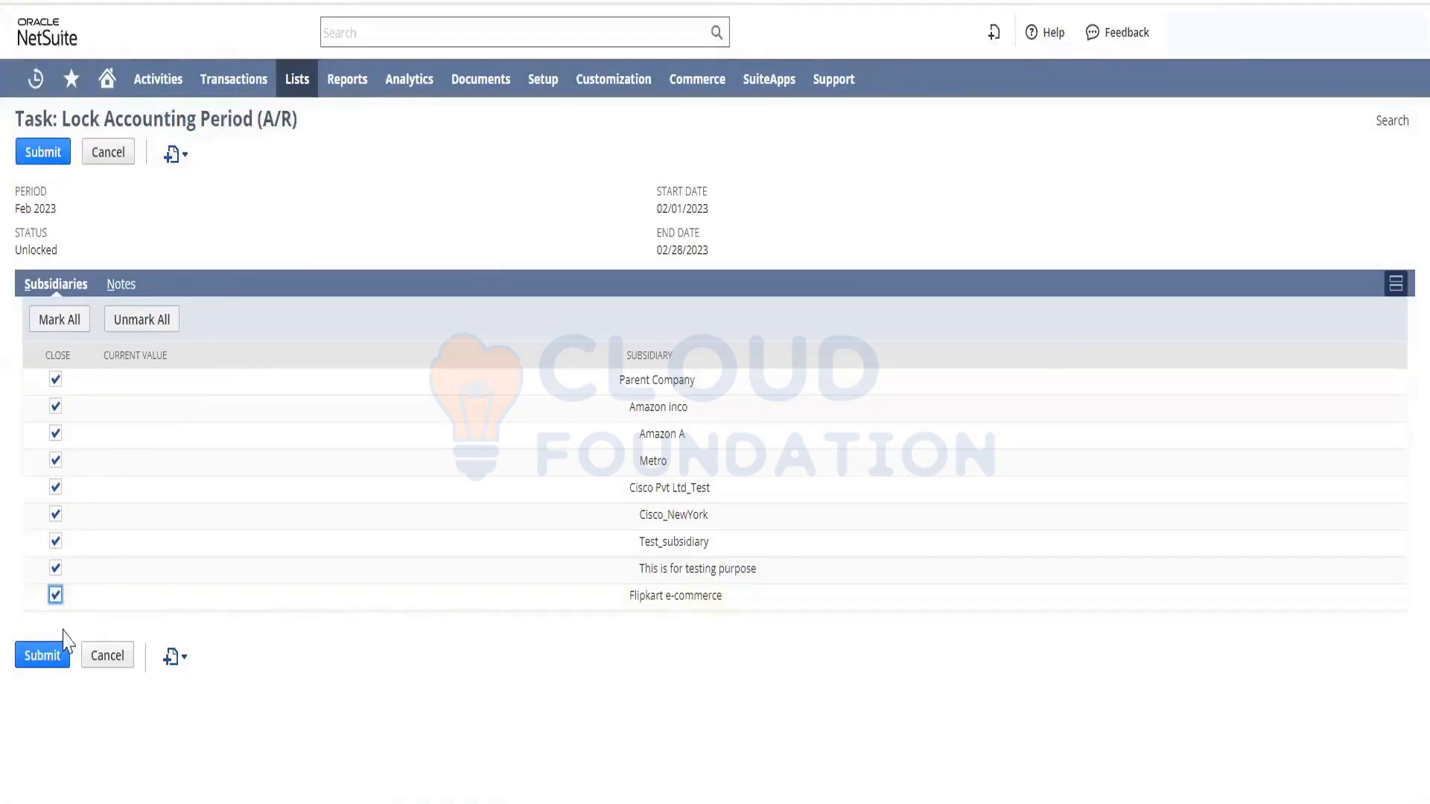
{"action": "left_click", "coordinate": [49, 655]}
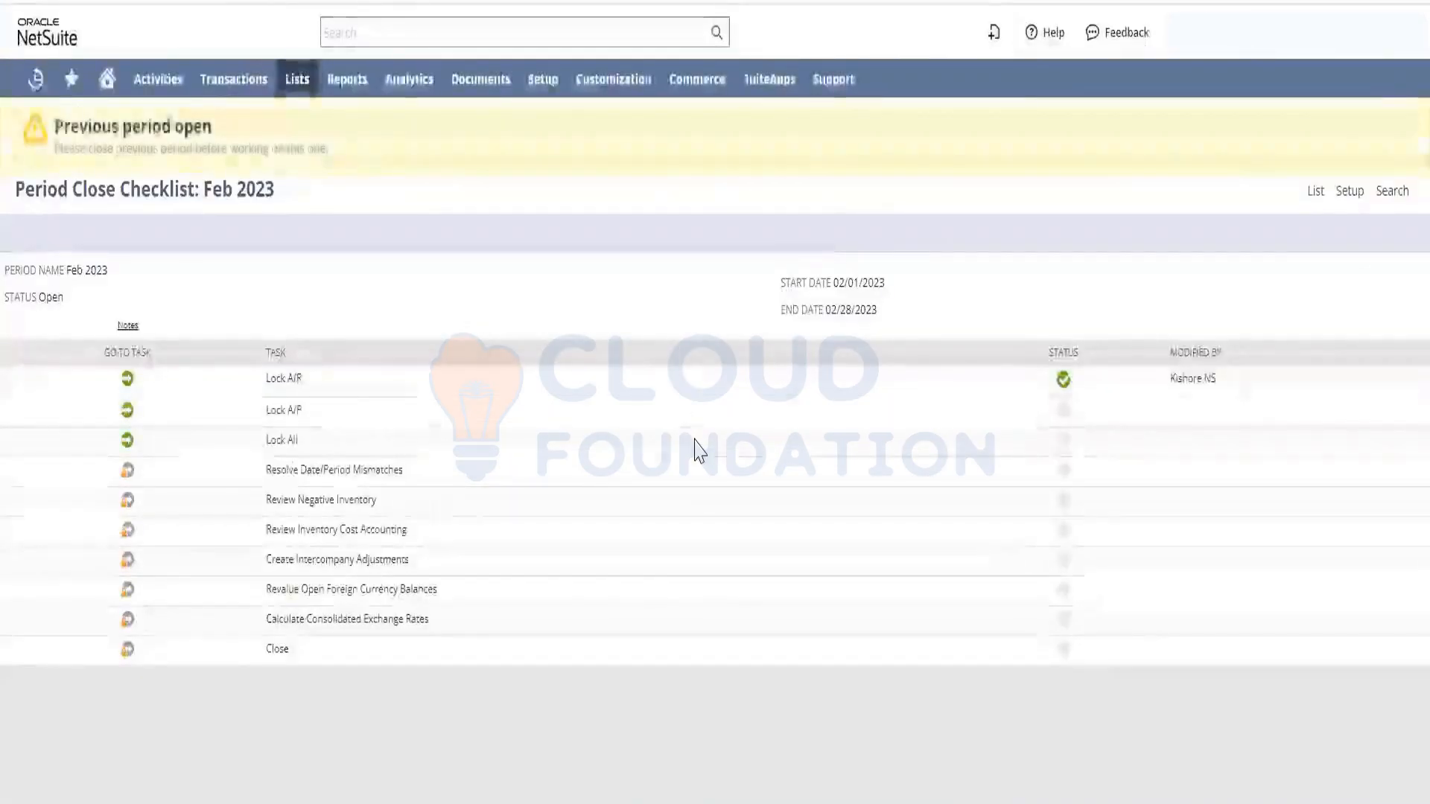
Review the Feb 2023 close checklist, from the Lock A/R status to the date mismatch, consolidated exchange rate and closing tasks
{"action": "left_click_drag", "start_coordinate": [1075, 381], "coordinate": [1049, 381]}
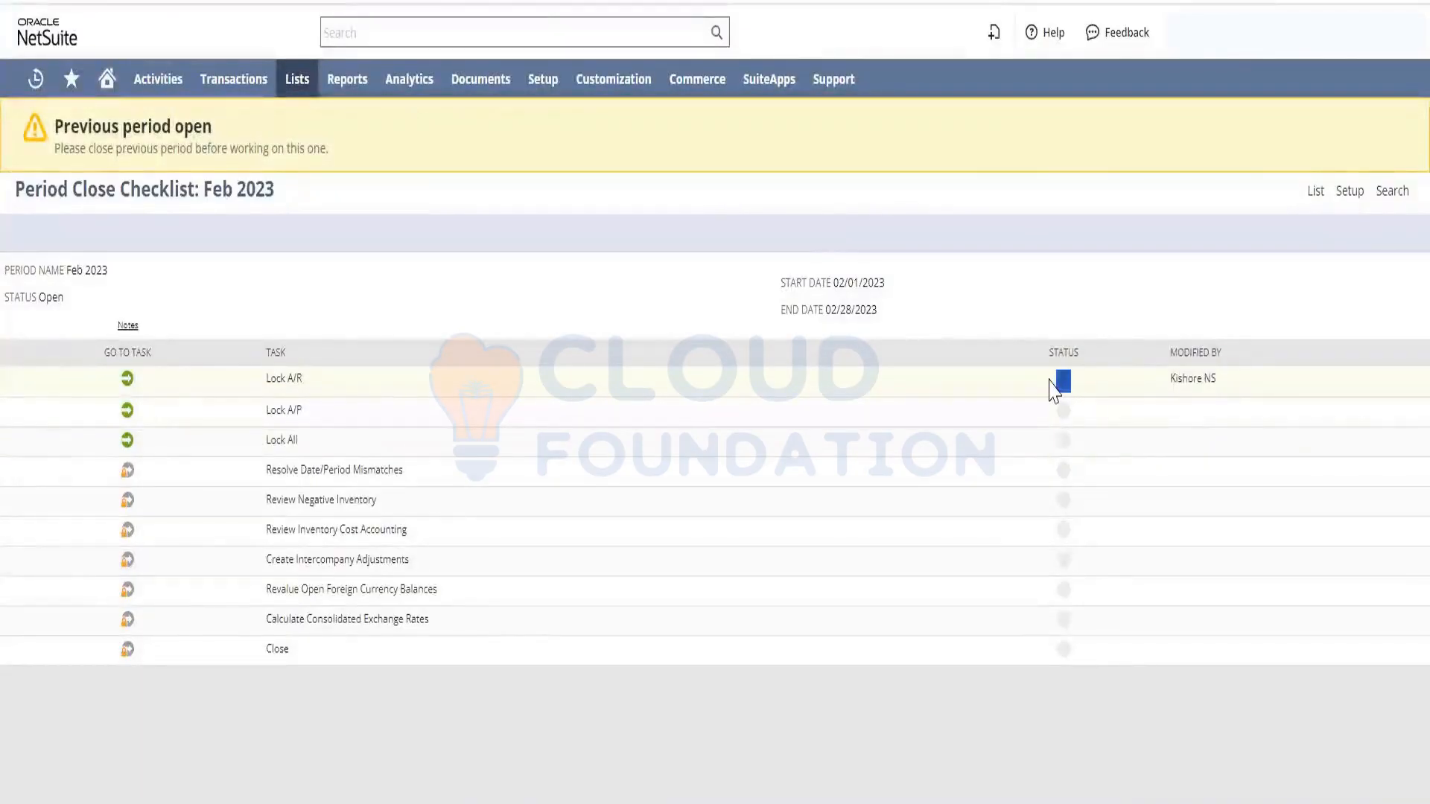
{"action": "left_click", "coordinate": [1081, 380]}
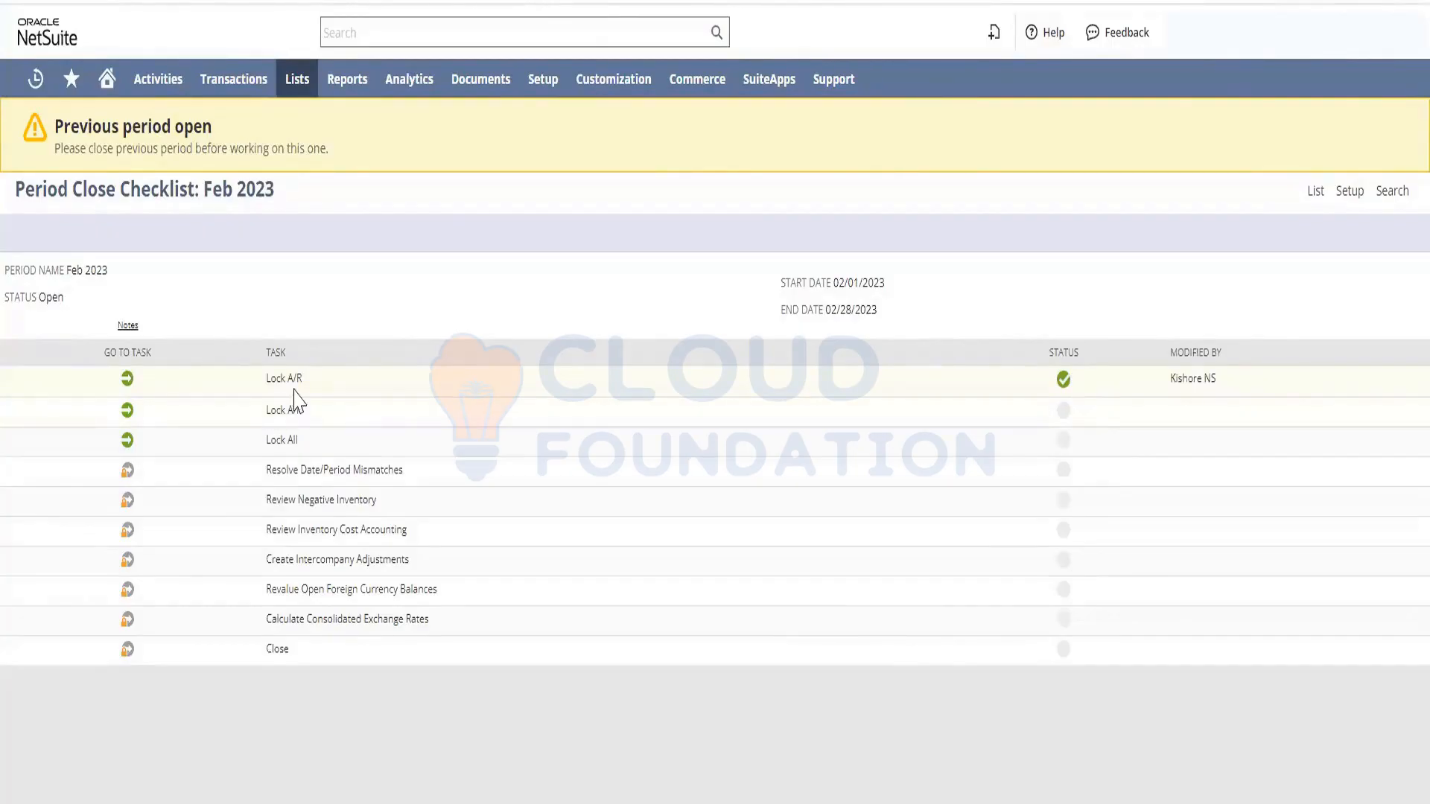
{"action": "left_click_drag", "start_coordinate": [302, 380], "coordinate": [254, 388]}
{"action": "left_click_drag", "start_coordinate": [311, 412], "coordinate": [272, 440]}
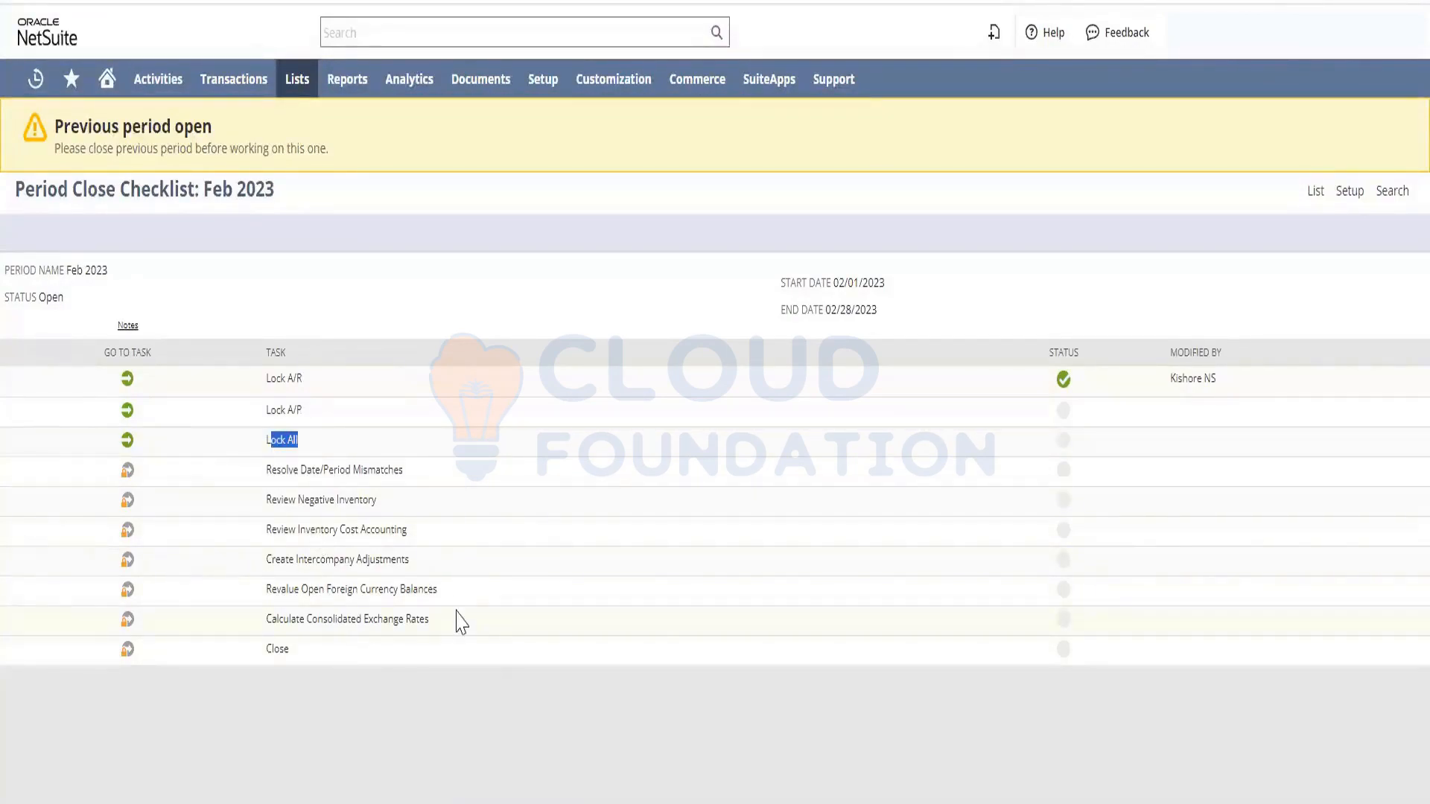
{"action": "left_click", "coordinate": [468, 698]}
{"action": "left_click_drag", "start_coordinate": [409, 472], "coordinate": [251, 471]}
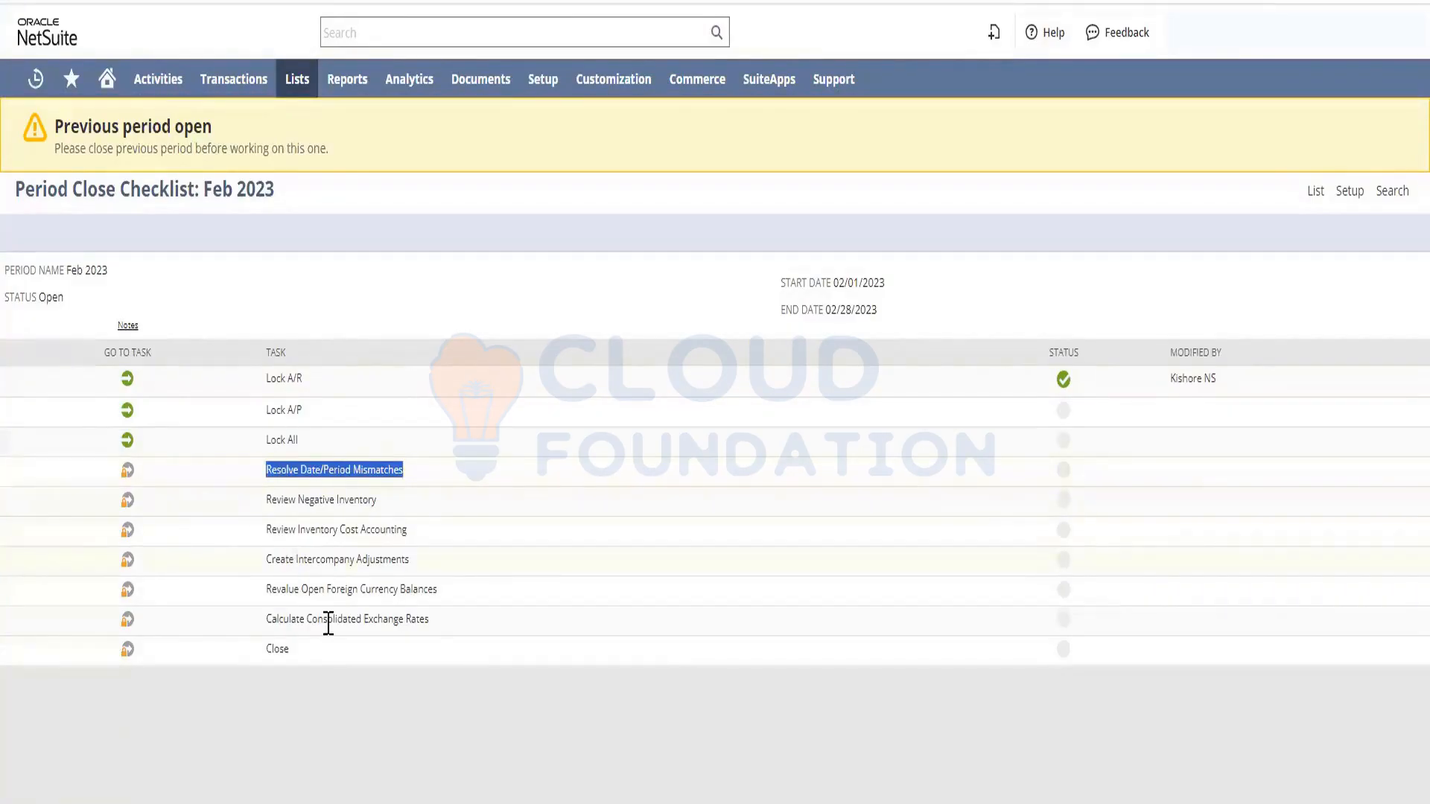
{"action": "left_click", "coordinate": [427, 619]}
{"action": "left_click_drag", "start_coordinate": [427, 619], "coordinate": [270, 633]}
{"action": "left_click_drag", "start_coordinate": [445, 637], "coordinate": [146, 657]}
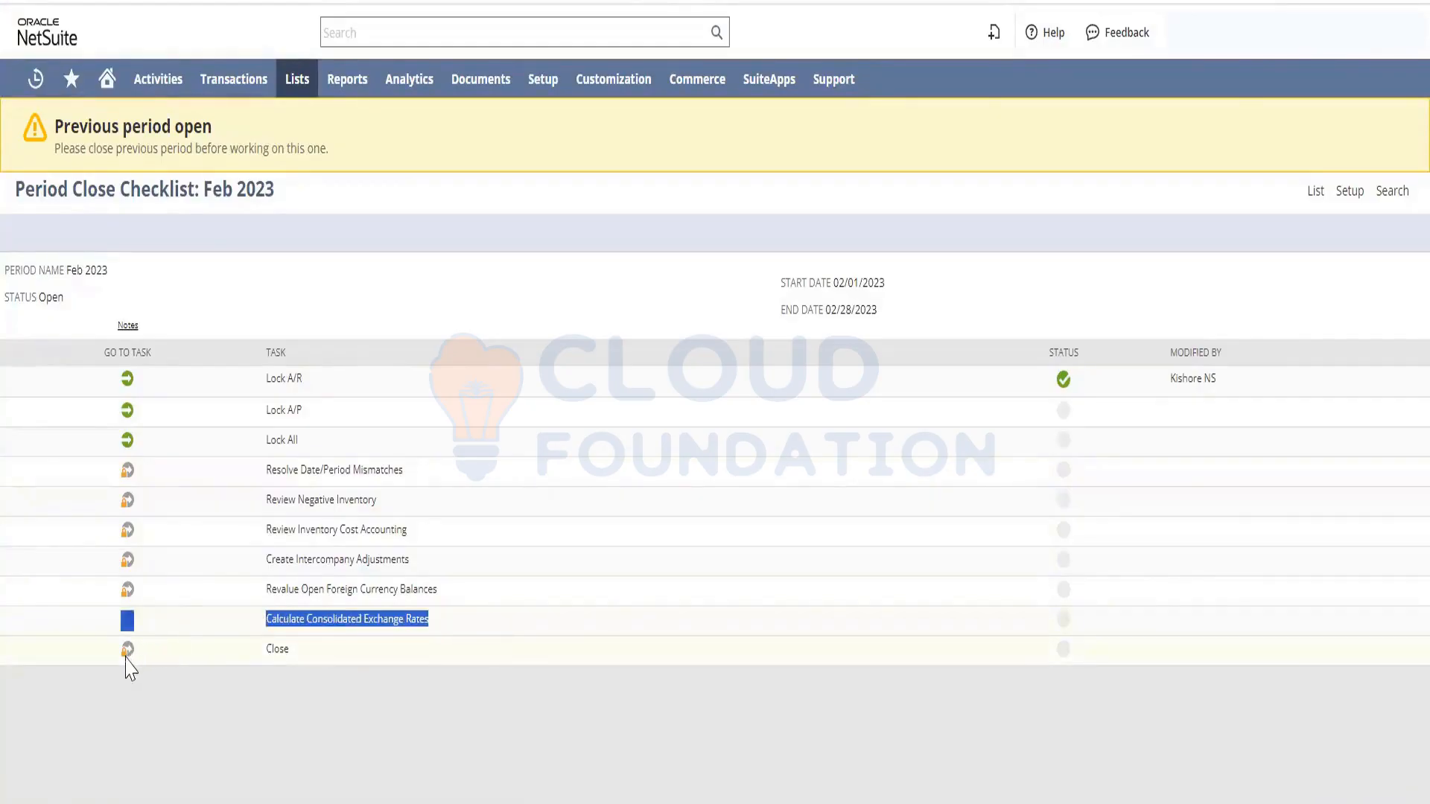
{"action": "mouse_move", "coordinate": [128, 663]}
{"action": "left_click", "coordinate": [306, 696]}
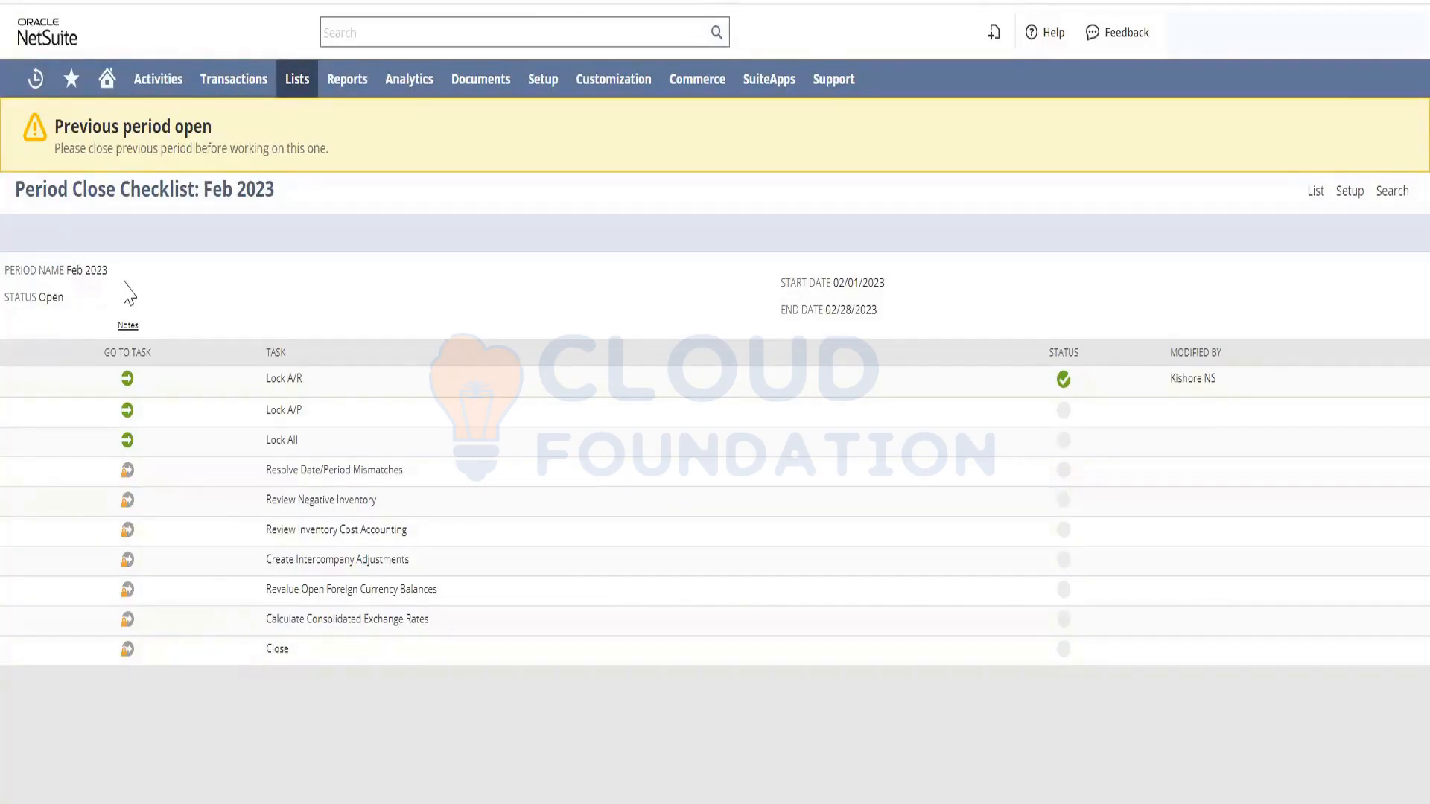
{"action": "left_click_drag", "start_coordinate": [109, 270], "coordinate": [59, 286]}
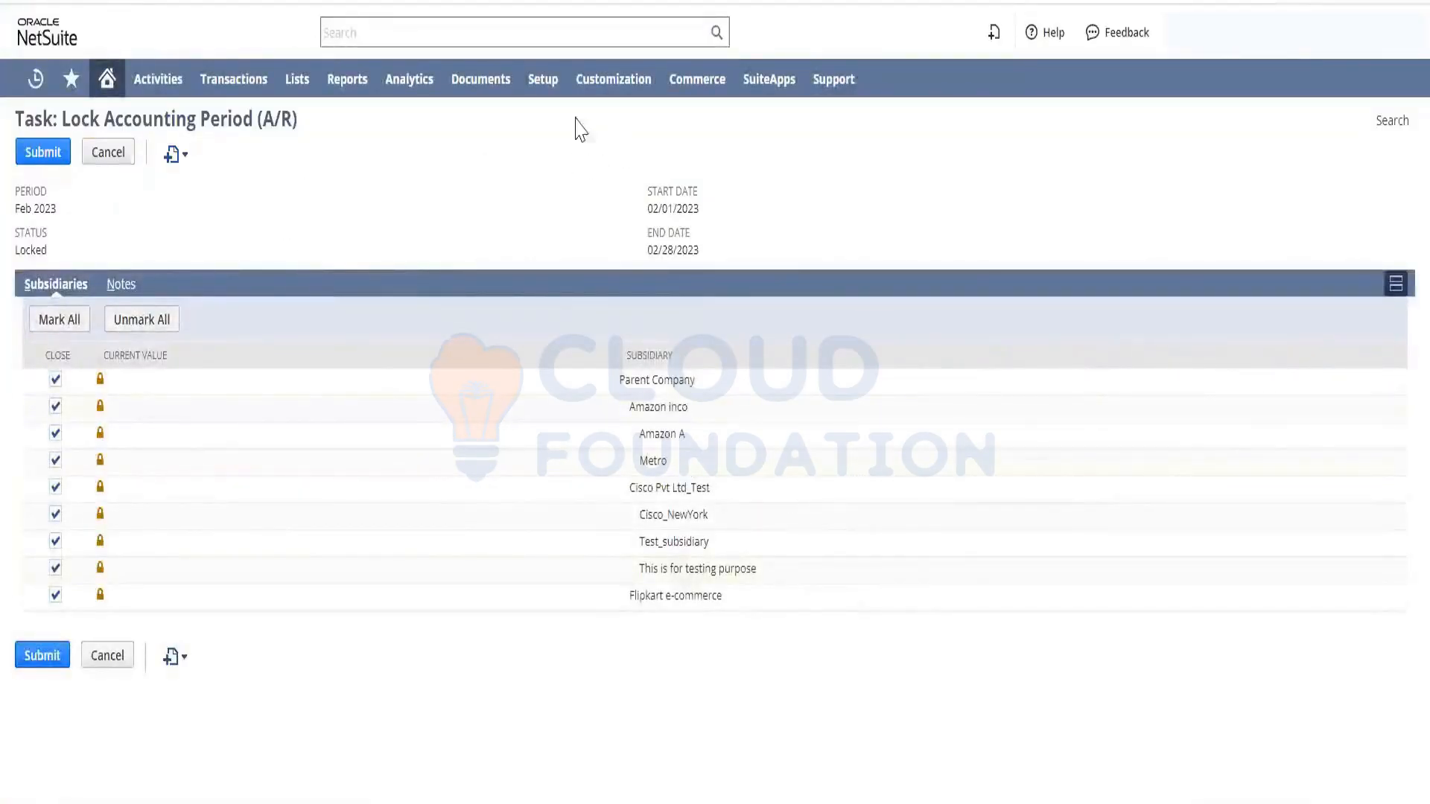
Leave the A/R lock task, return to the accounting periods list and check the lock states of the 2023 and 2024 periods
{"action": "mouse_move", "coordinate": [543, 103]}
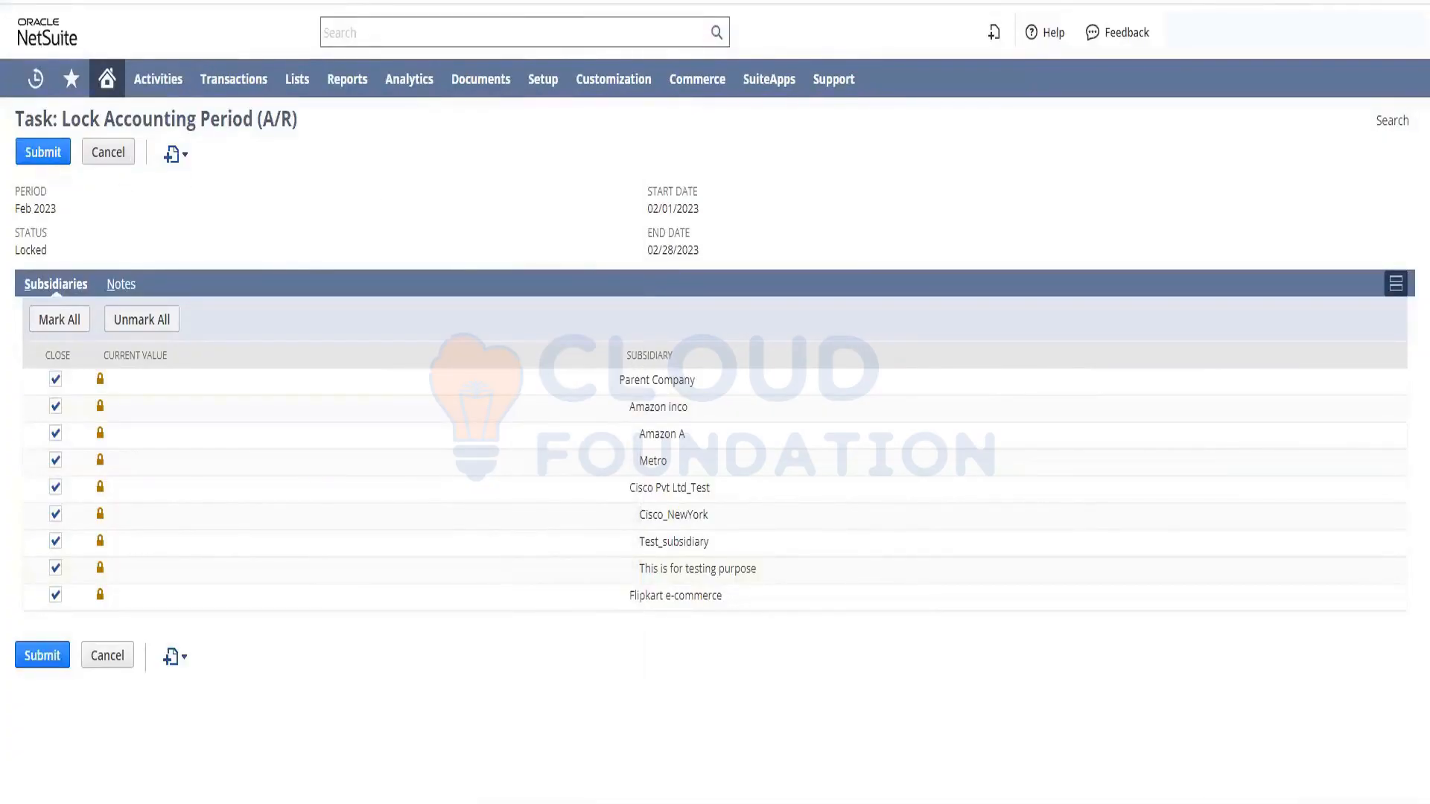
{"action": "key", "text": "alt+Left"}
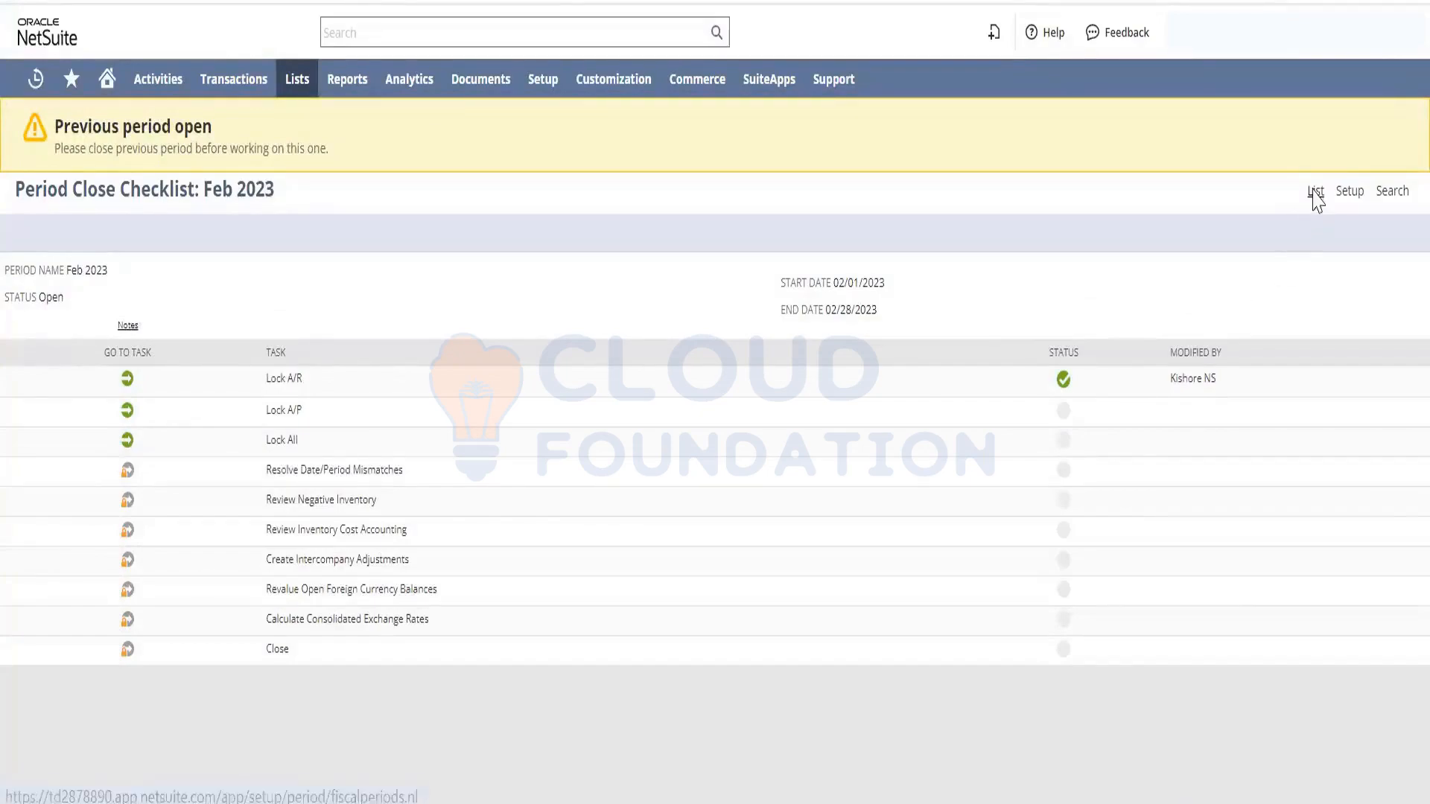
{"action": "left_click", "coordinate": [1316, 194]}
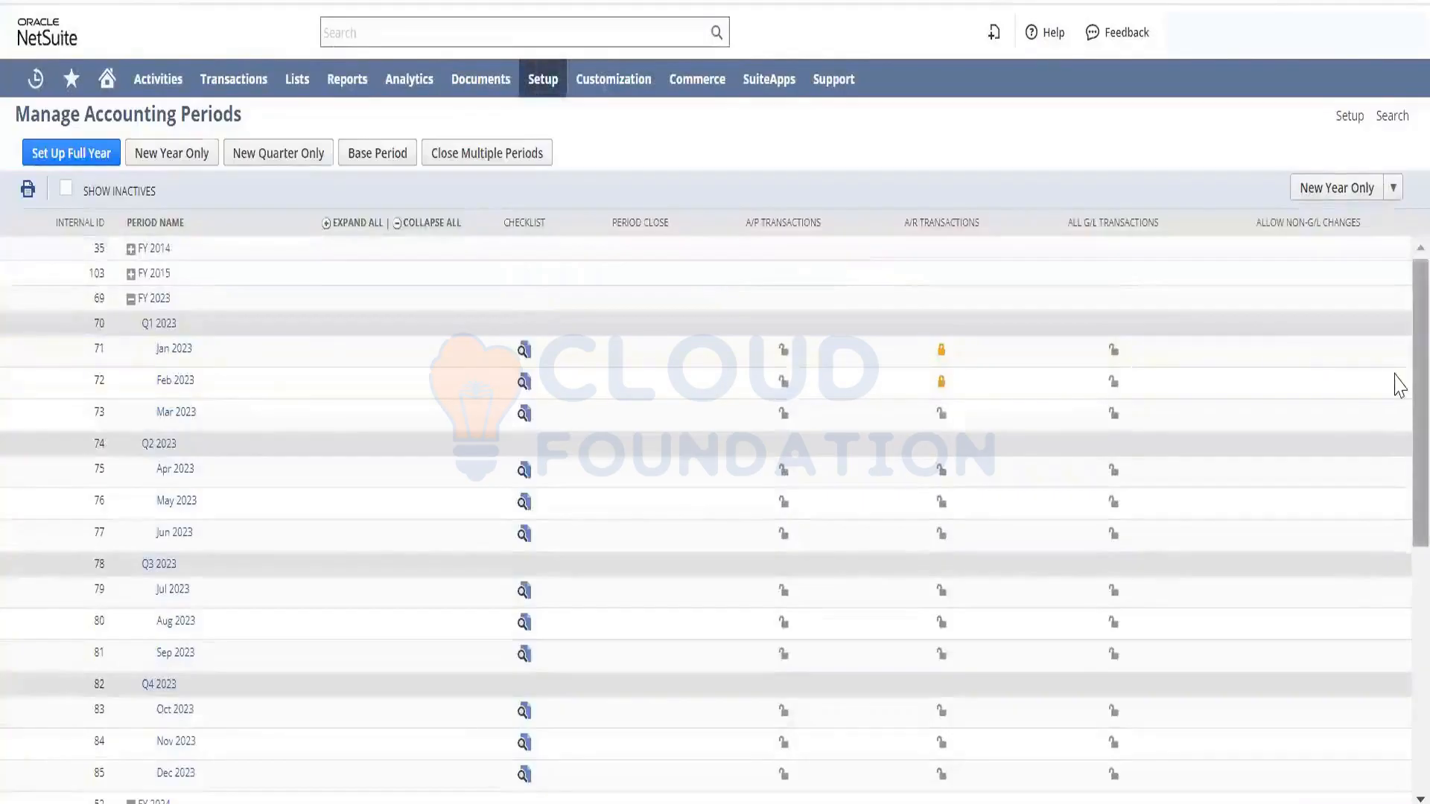
{"action": "scroll", "coordinate": [1397, 522], "scroll_direction": "down", "scroll_amount": 5}
{"action": "scroll", "coordinate": [1397, 596], "scroll_direction": "down", "scroll_amount": 2}
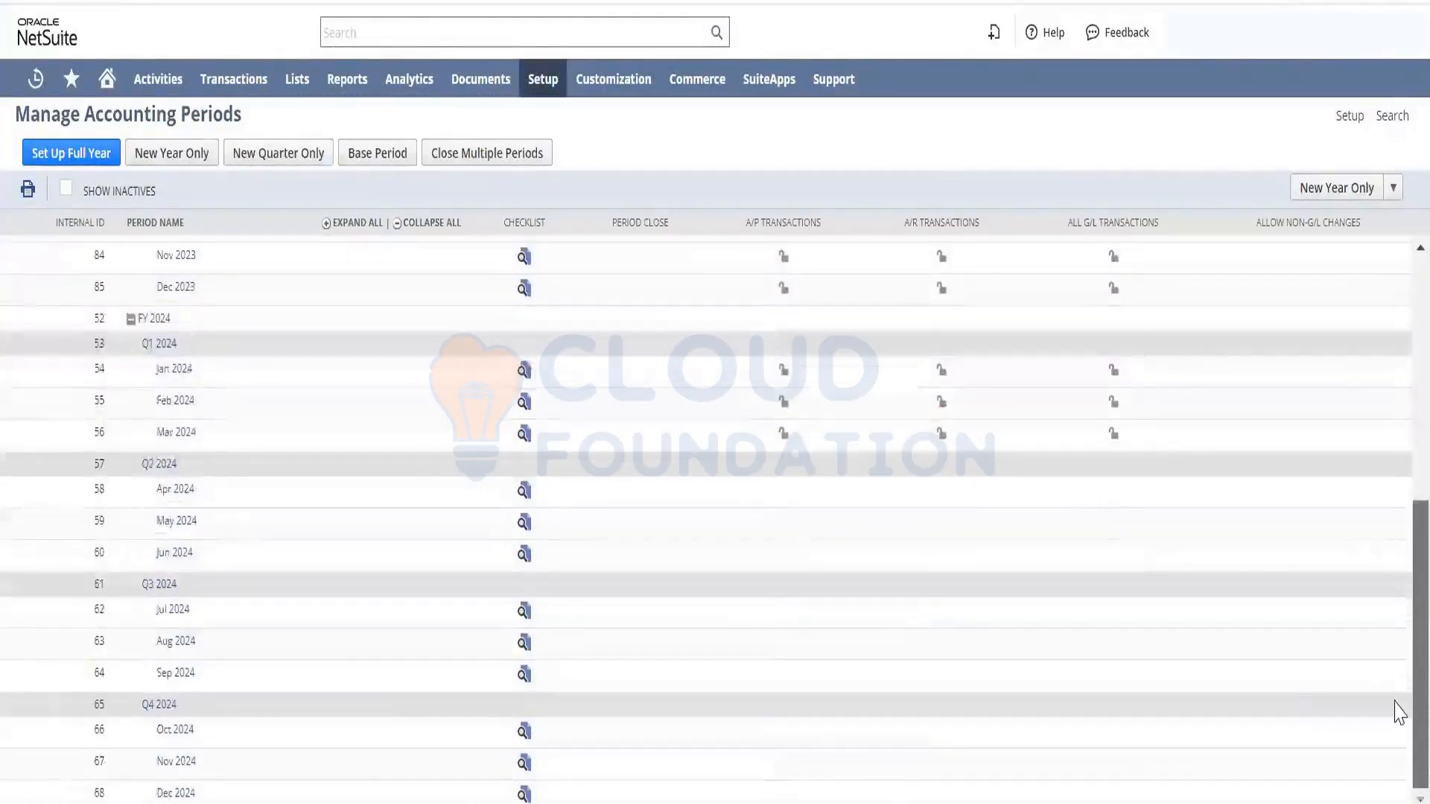
{"action": "scroll", "coordinate": [1397, 521], "scroll_direction": "up", "scroll_amount": 5}
{"action": "scroll", "coordinate": [1397, 417], "scroll_direction": "up", "scroll_amount": 2}
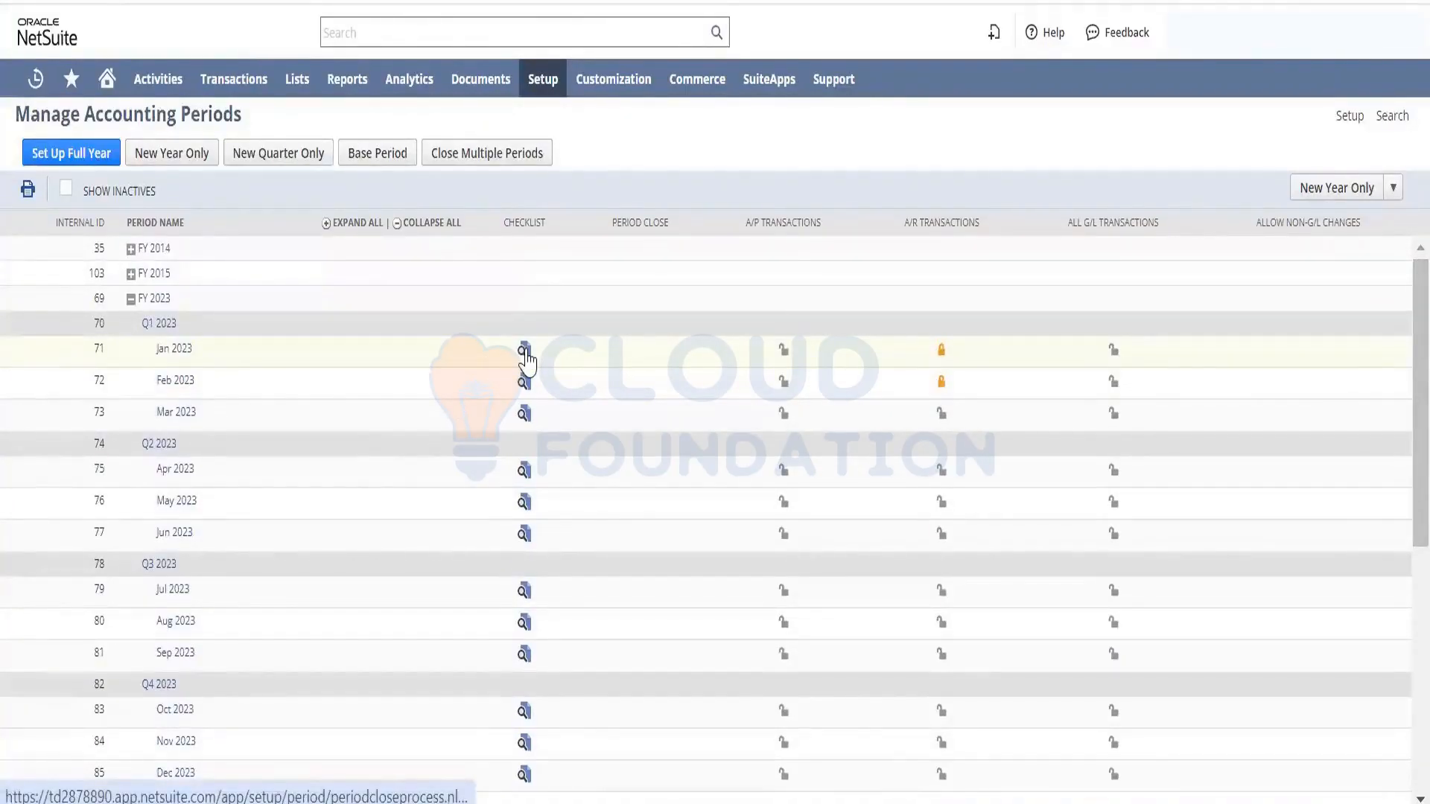
Lock accounts payable for Jan 2023 for all subsidiaries from its period close checklist, submit the task and check its status
{"action": "left_click", "coordinate": [525, 360]}
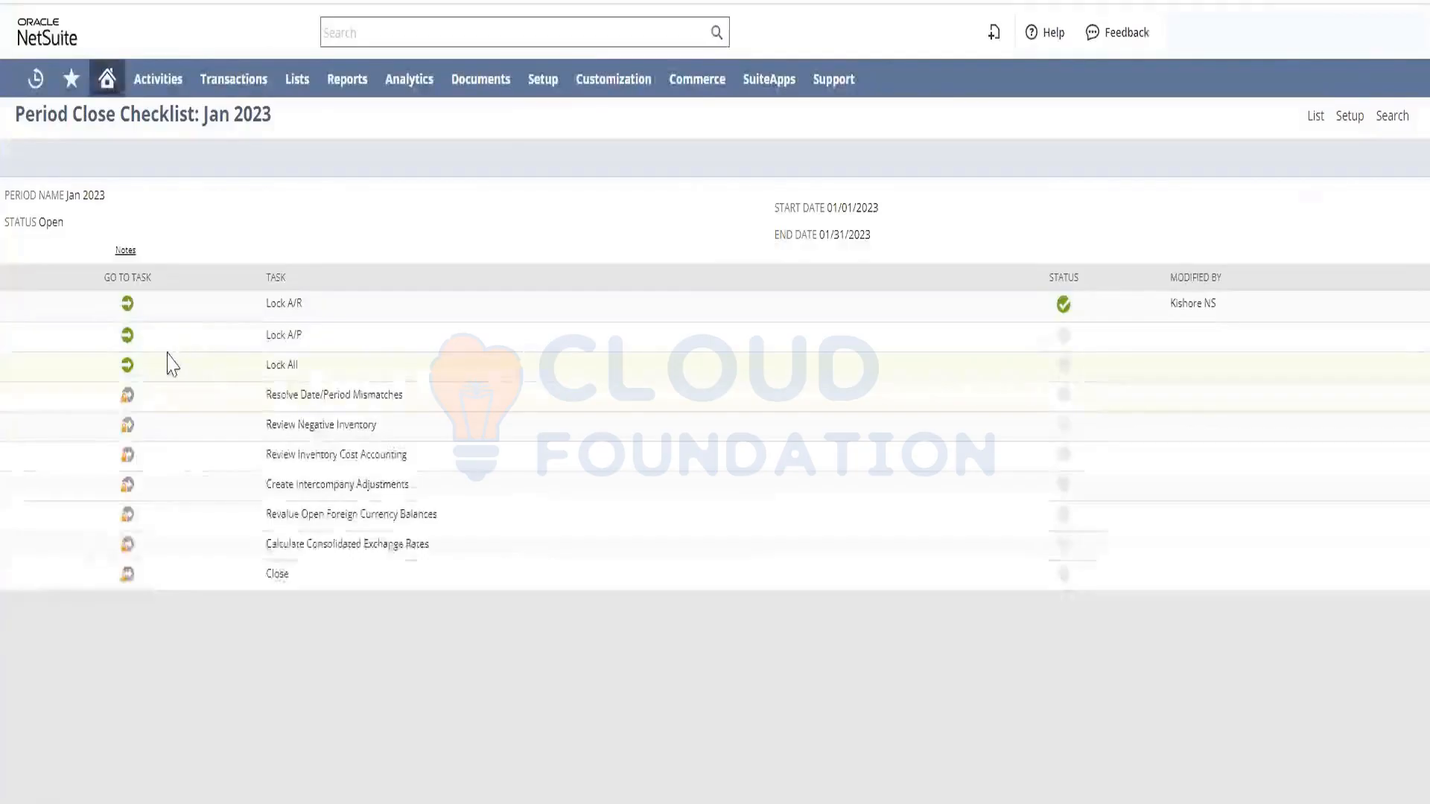
{"action": "left_click", "coordinate": [126, 342]}
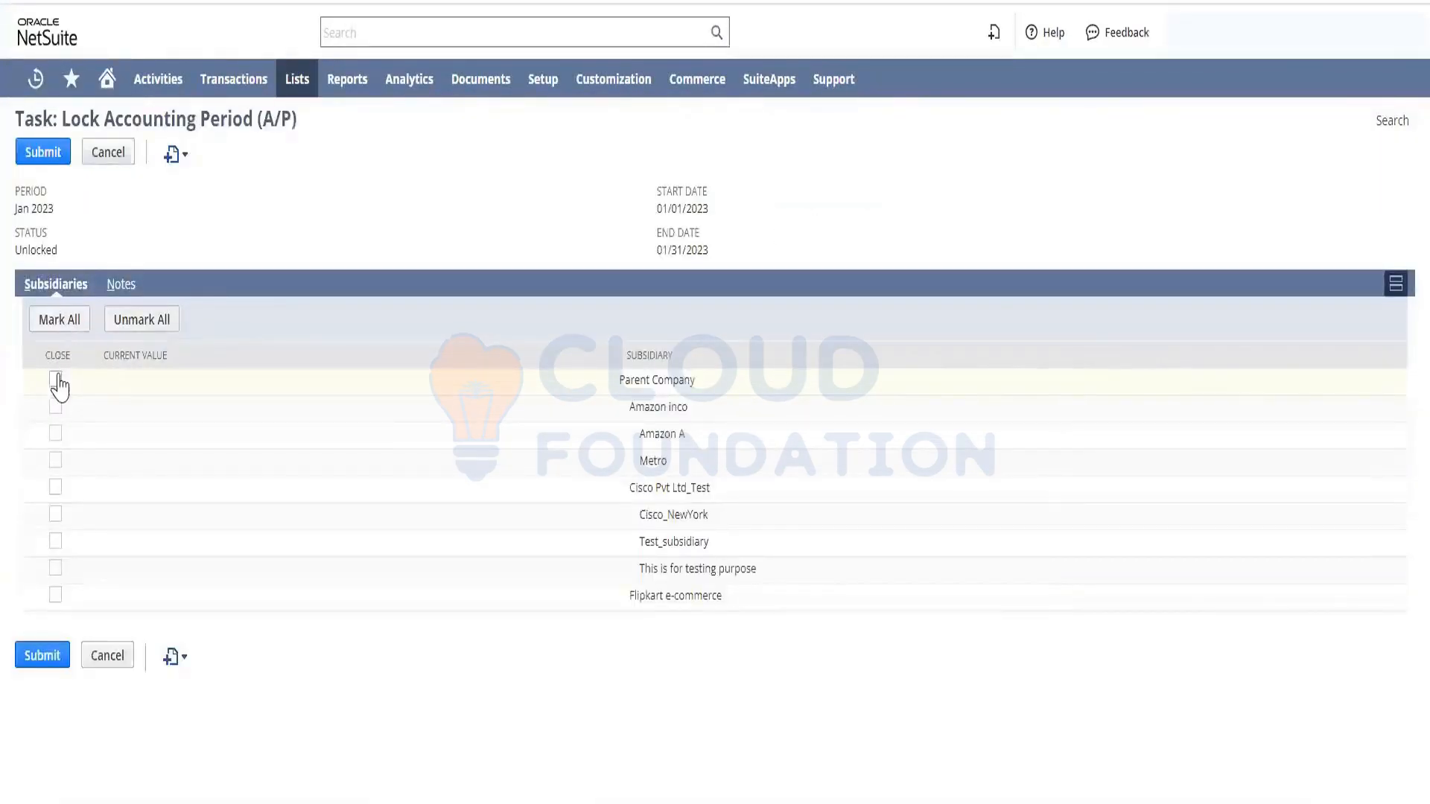
{"action": "left_click", "coordinate": [56, 380]}
{"action": "left_click", "coordinate": [55, 407]}
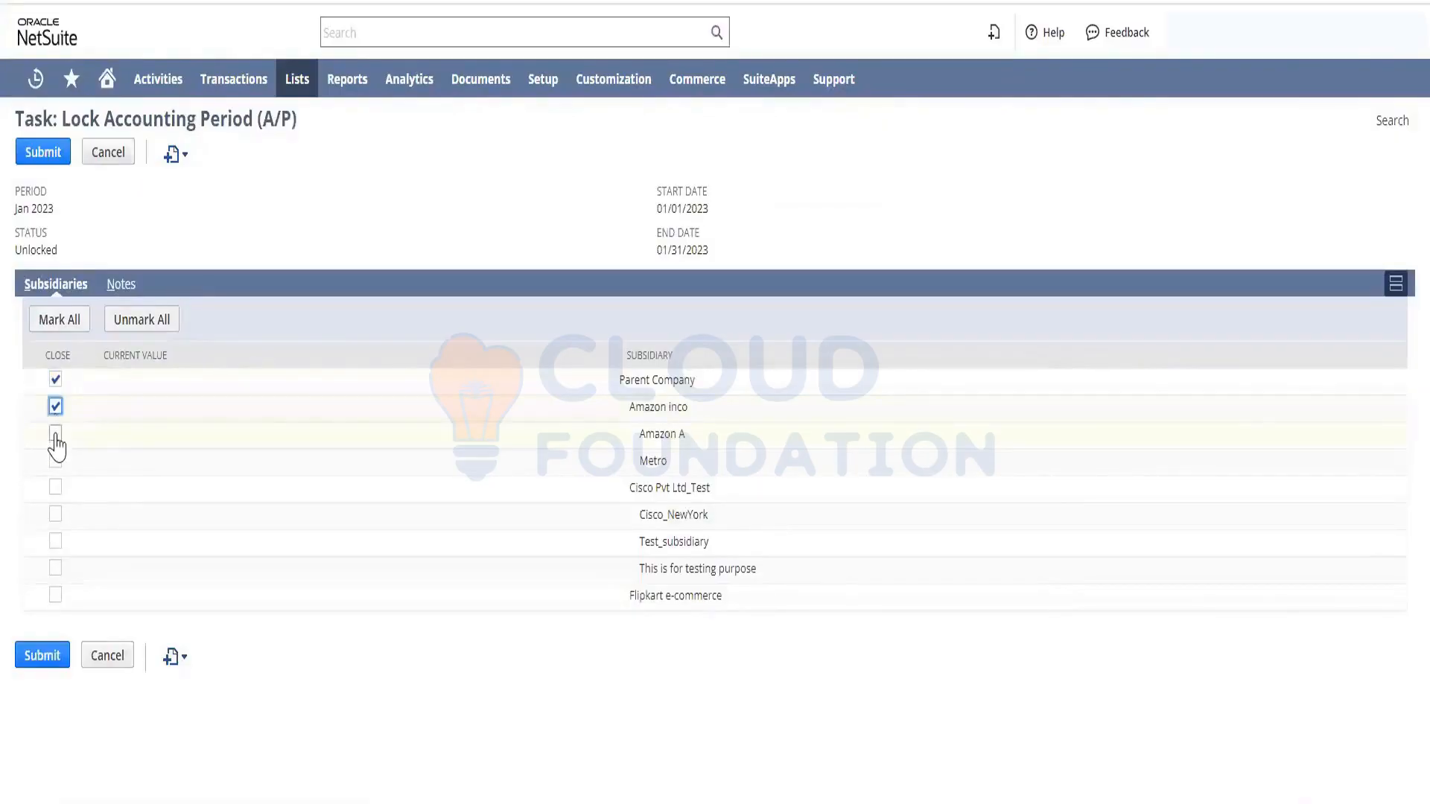
{"action": "left_click", "coordinate": [55, 433]}
{"action": "left_click", "coordinate": [56, 460]}
{"action": "left_click", "coordinate": [55, 487]}
{"action": "left_click", "coordinate": [55, 514]}
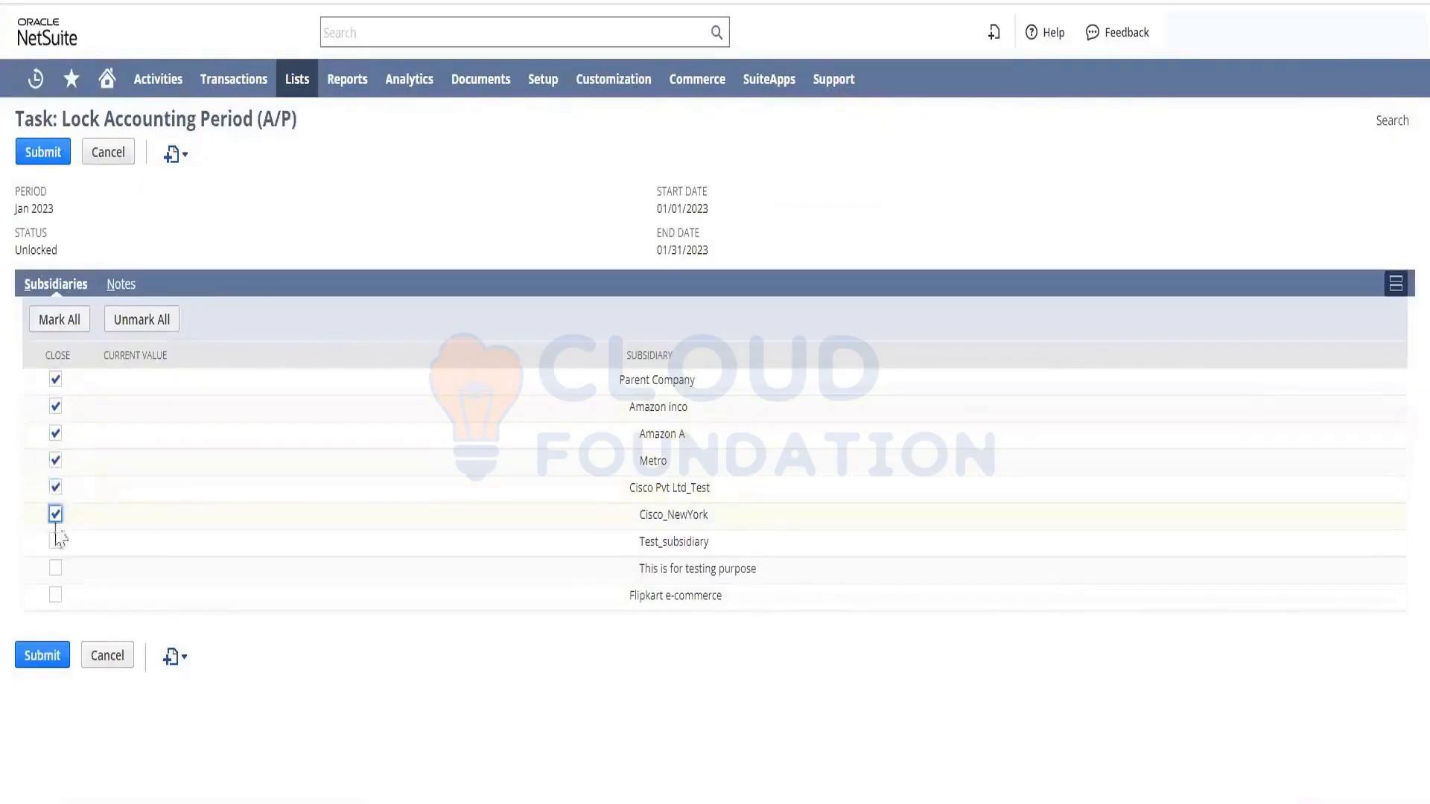
{"action": "left_click", "coordinate": [55, 542]}
{"action": "left_click", "coordinate": [55, 568]}
{"action": "left_click", "coordinate": [55, 595]}
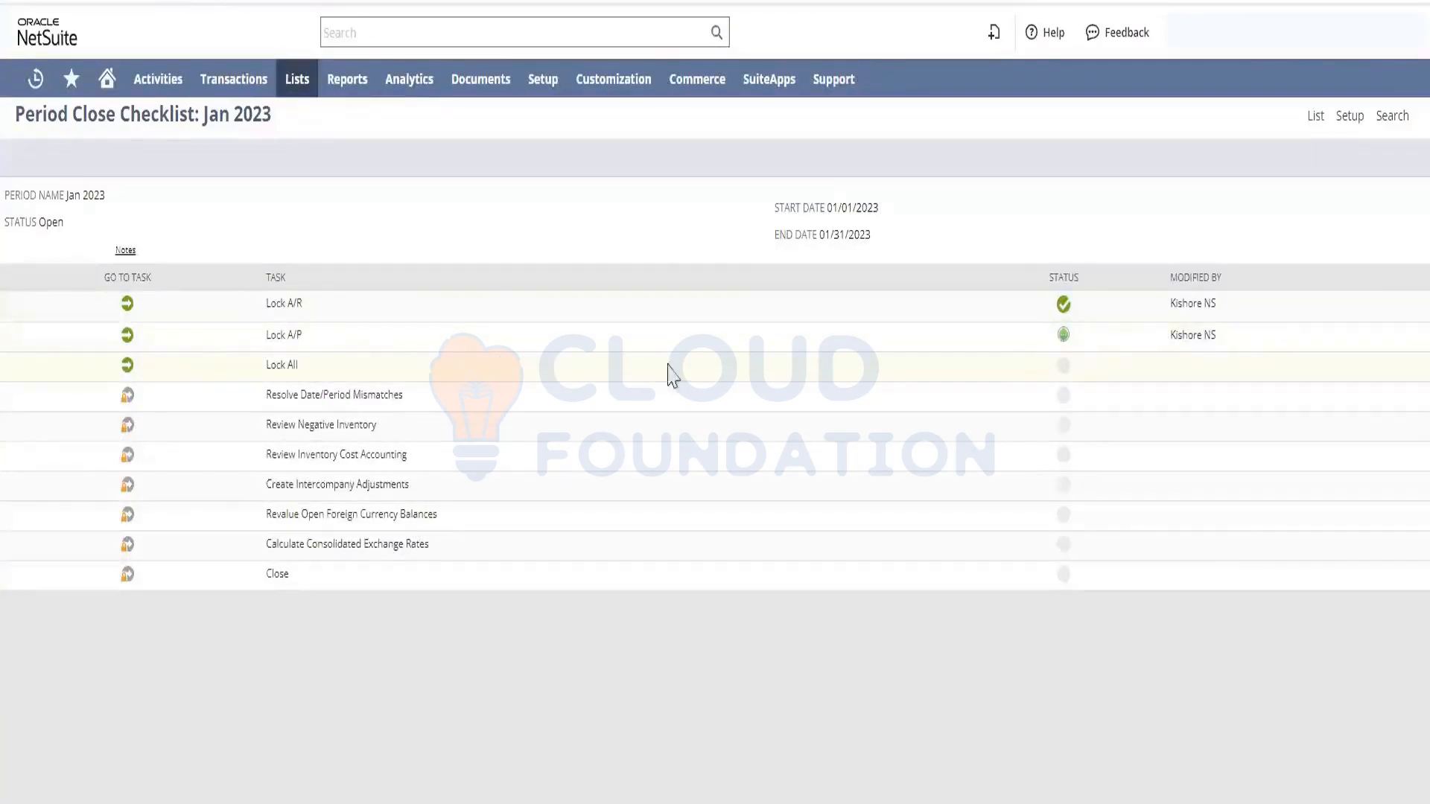
{"action": "mouse_move", "coordinate": [1064, 343]}
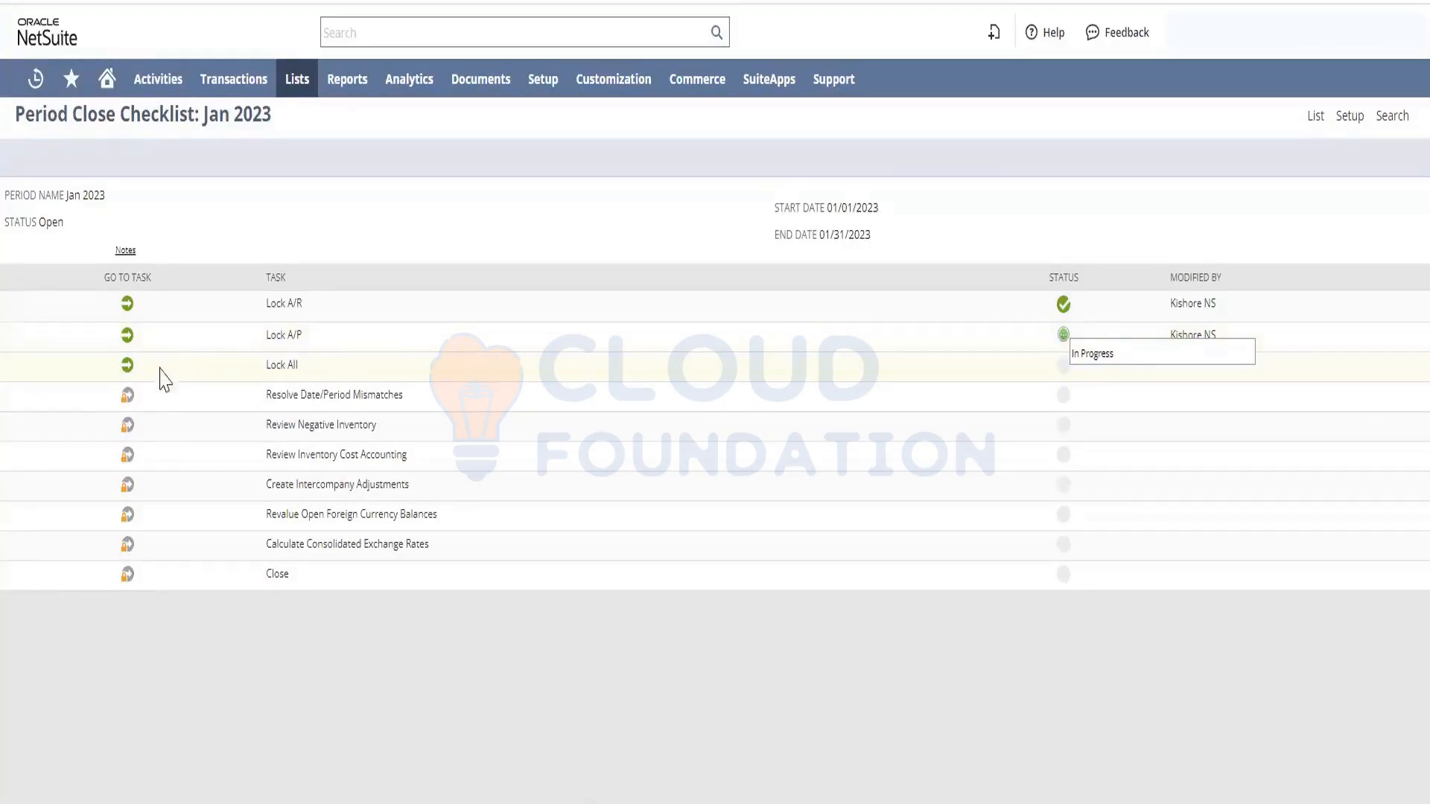
Include Flipkart e-commerce in the Jan 2023 accounts payable lock and submit the task
{"action": "left_click", "coordinate": [127, 337]}
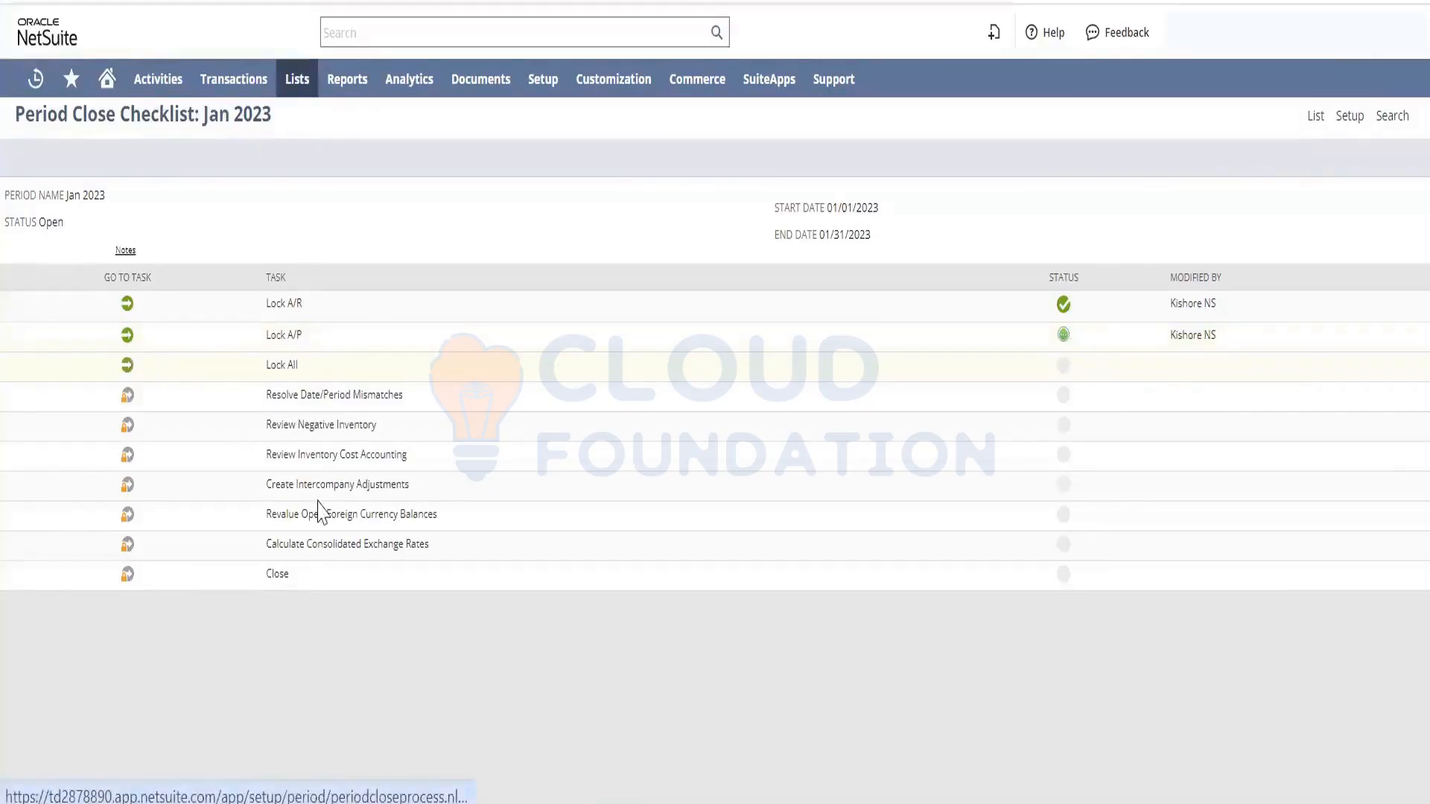
{"action": "left_click", "coordinate": [55, 596]}
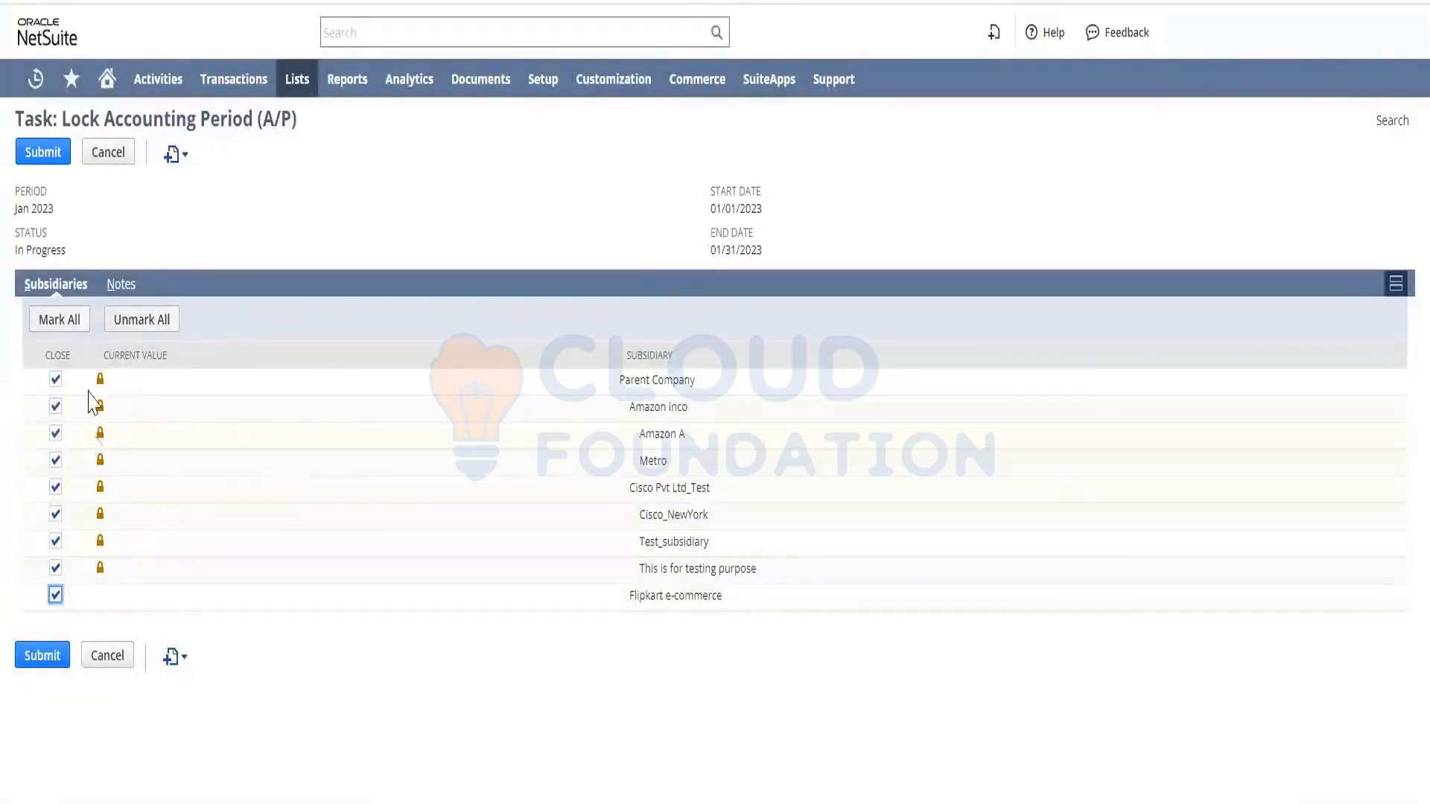
{"action": "left_click", "coordinate": [47, 654]}
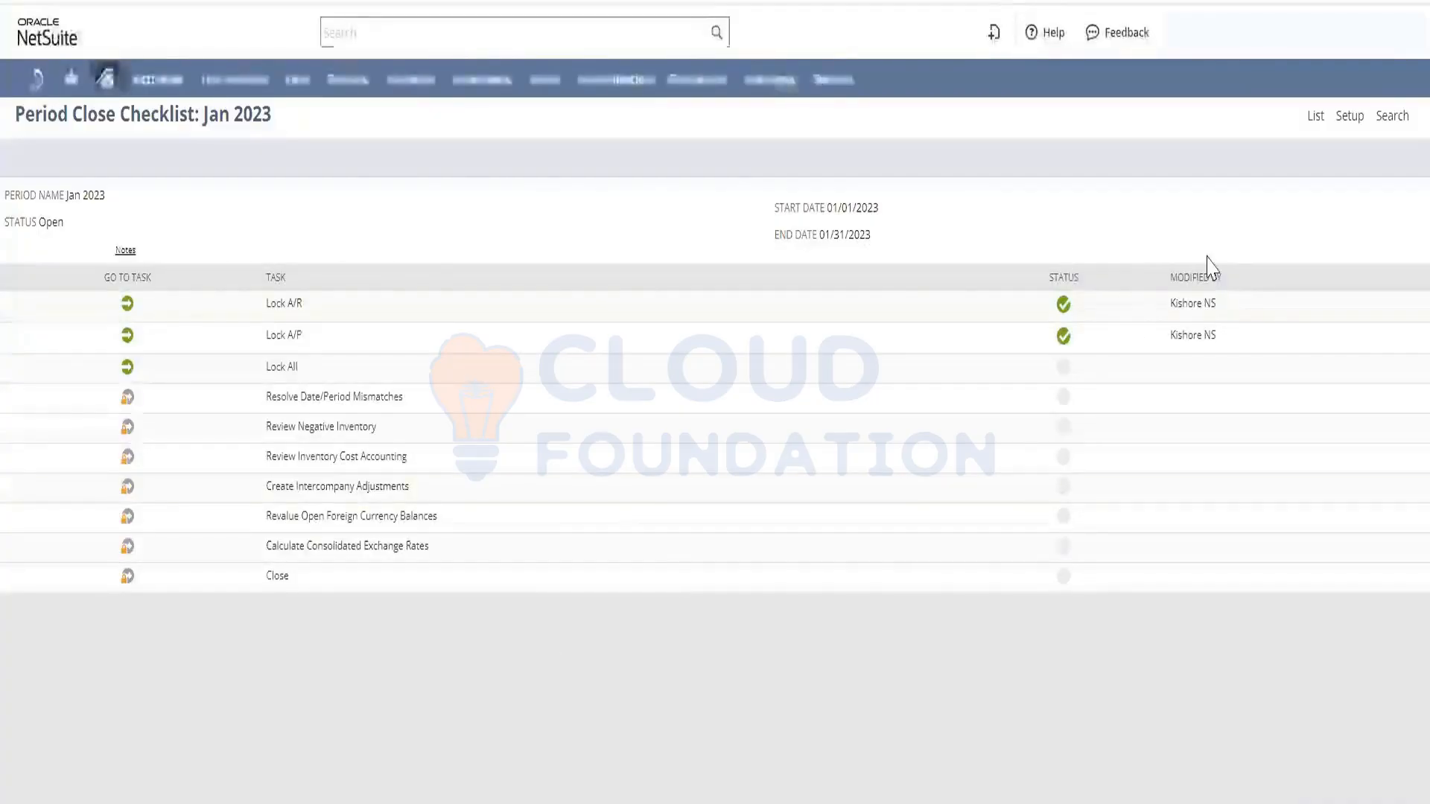
Unlock accounts payable for Jan 2023 by unmarking all subsidiaries in the Lock A/P task and submitting it
{"action": "left_click", "coordinate": [127, 339]}
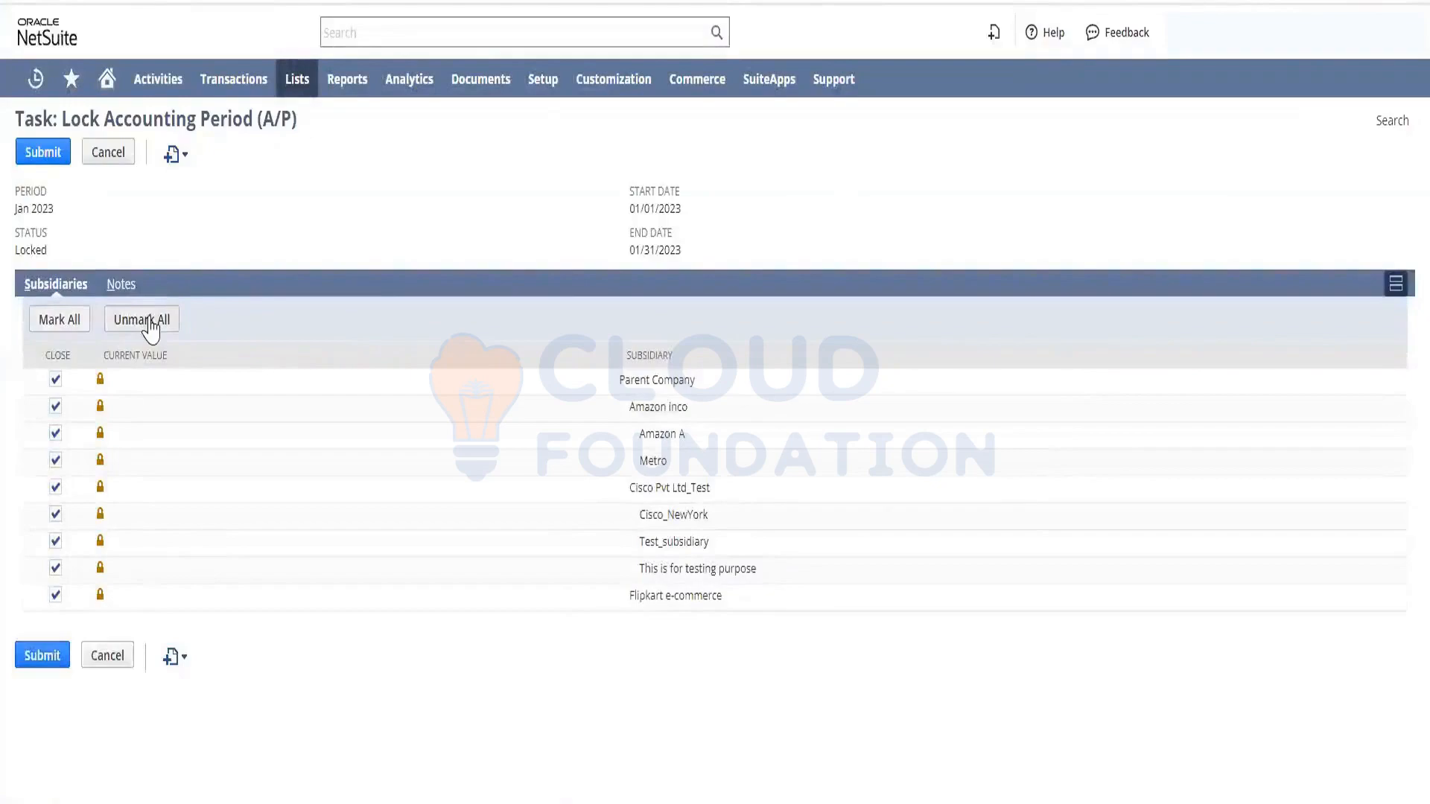
{"action": "left_click", "coordinate": [150, 324]}
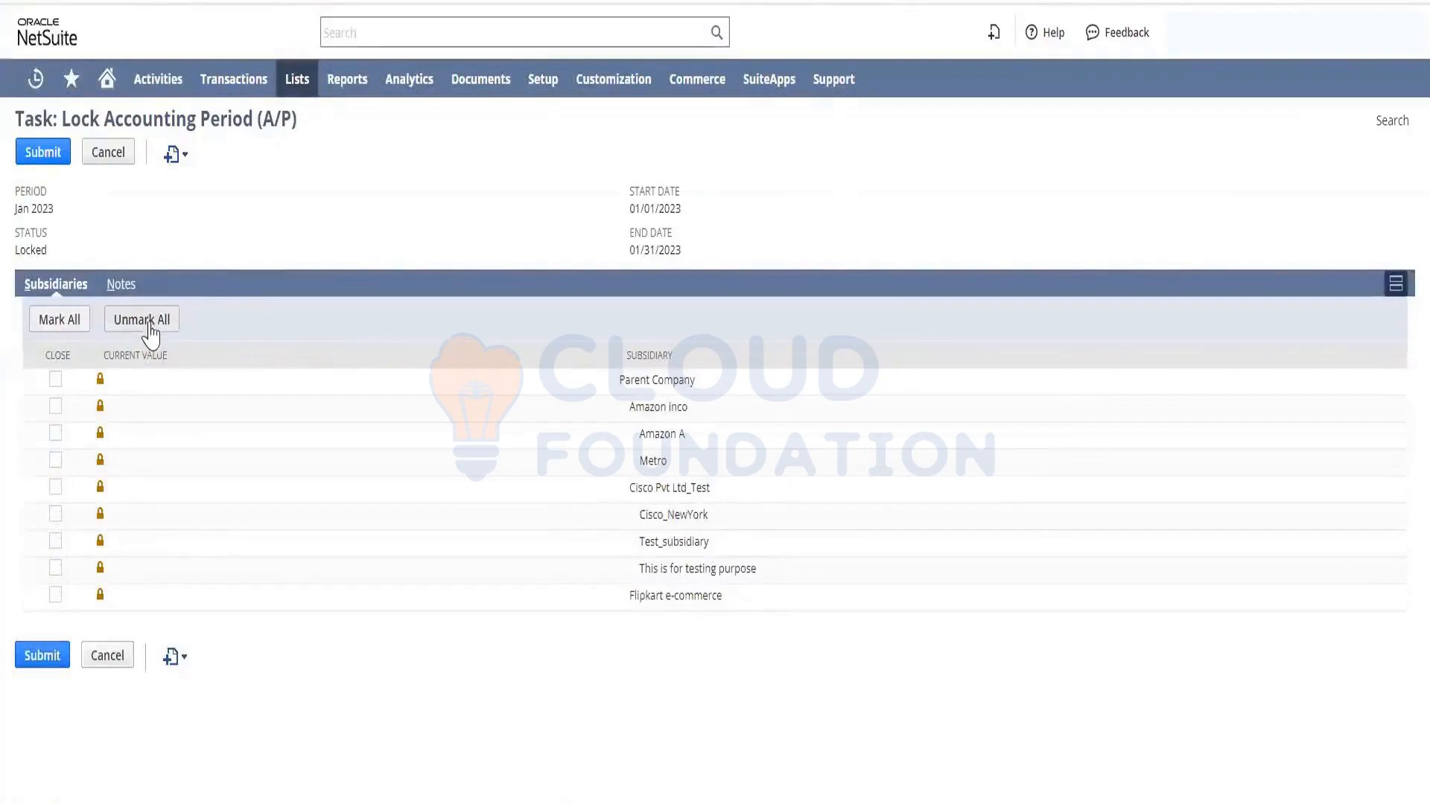
{"action": "left_click", "coordinate": [42, 657]}
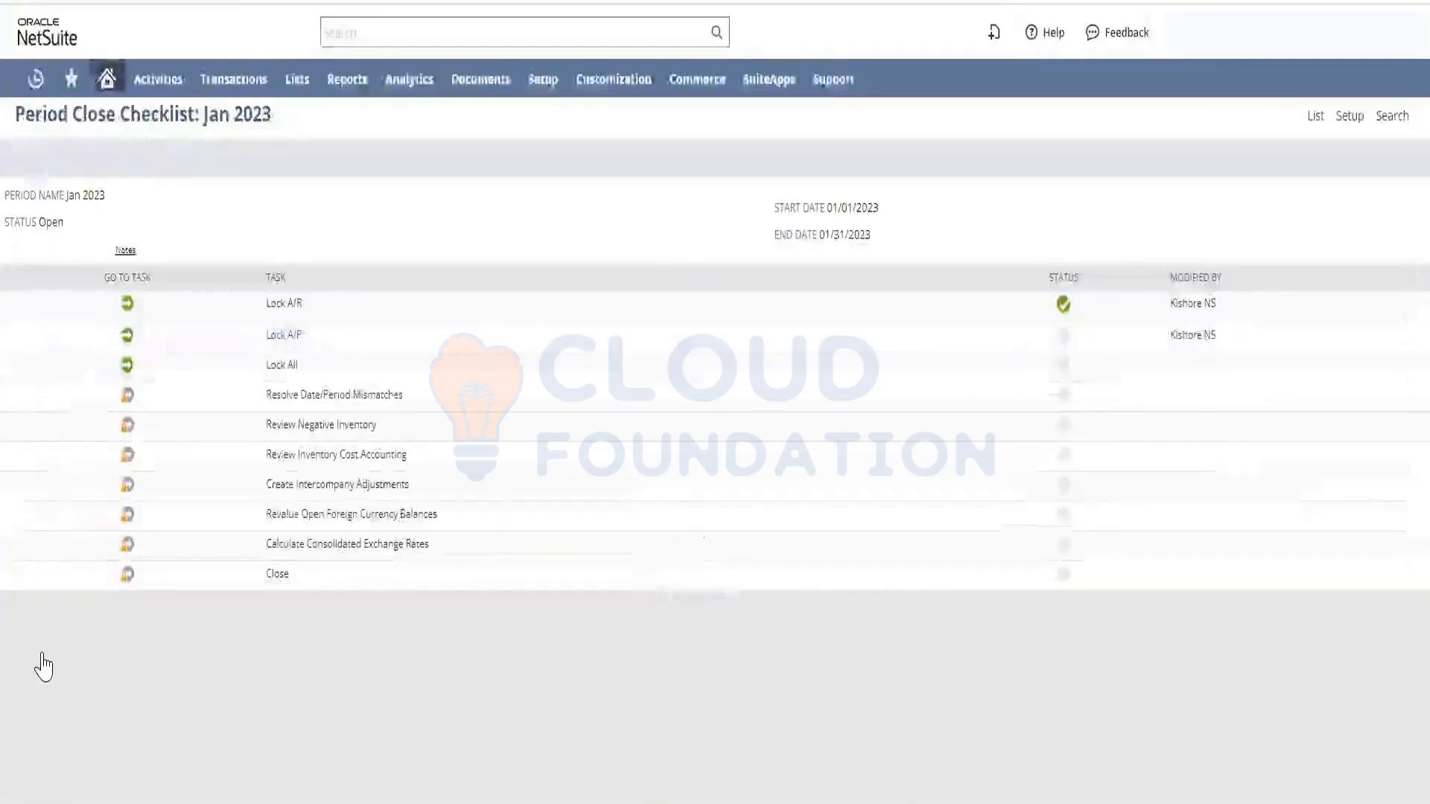
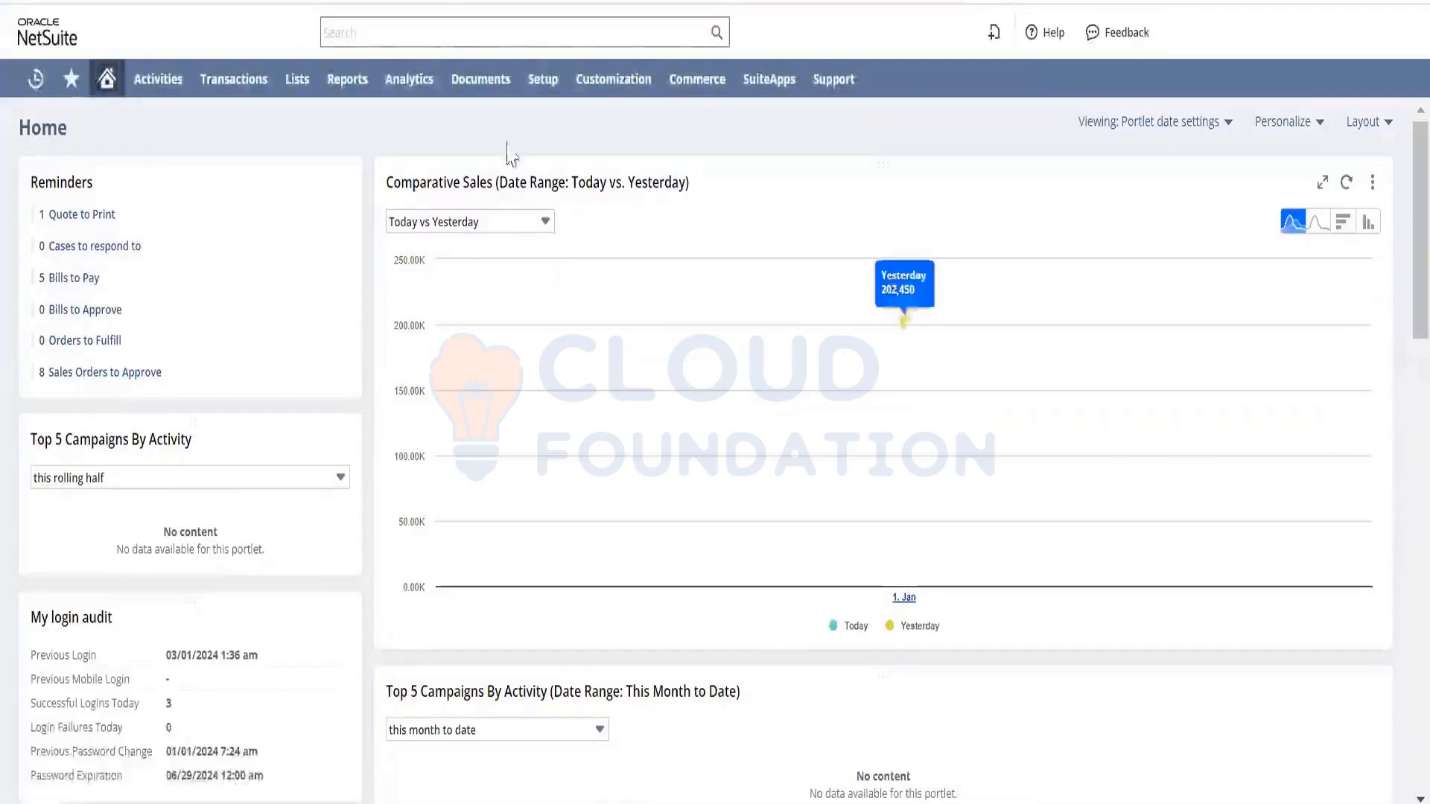
Go to the Enable Features page and open Manage Accounting Periods in a separate browser tab
{"action": "mouse_move", "coordinate": [347, 79]}
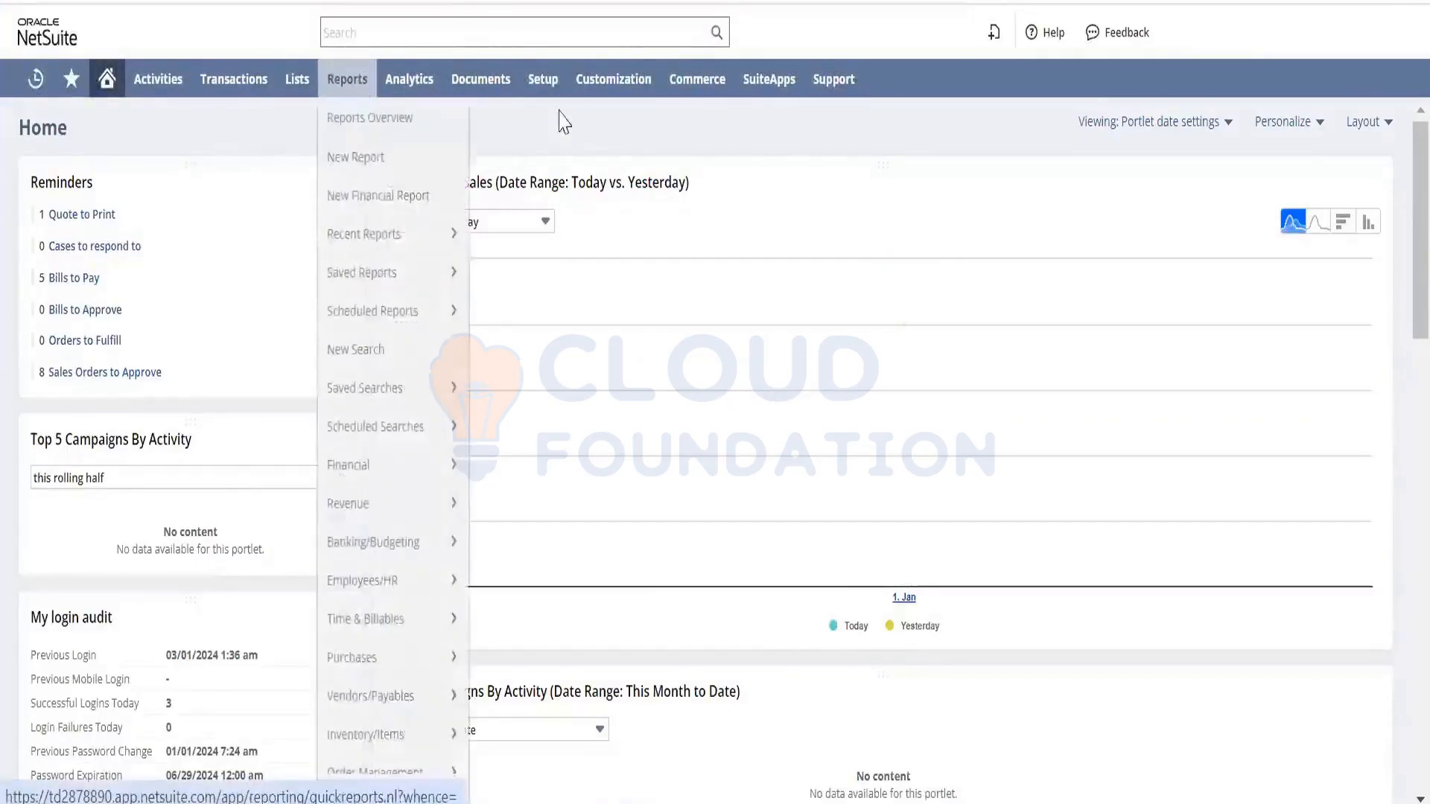
{"action": "mouse_move", "coordinate": [543, 79]}
{"action": "mouse_move", "coordinate": [623, 160]}
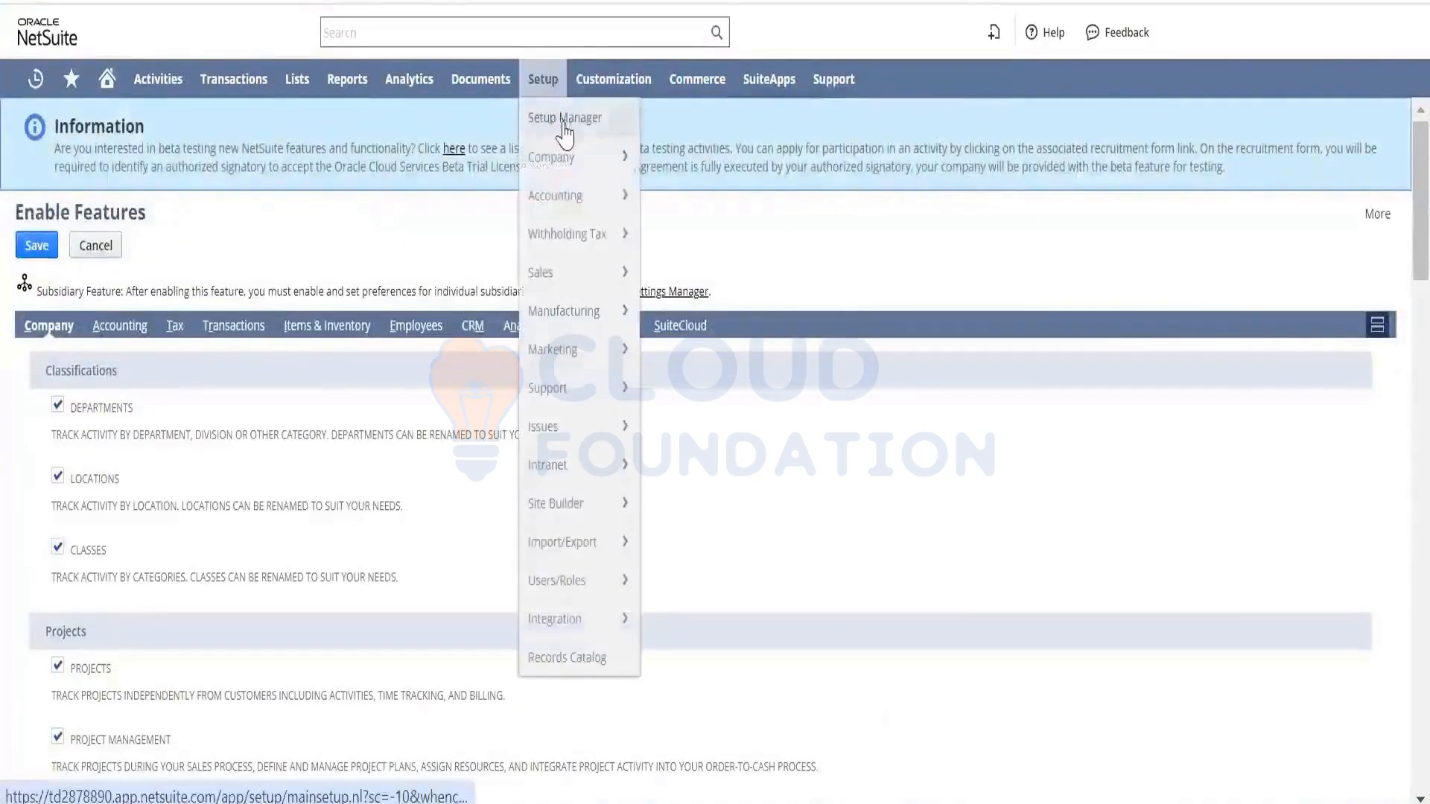
{"action": "mouse_move", "coordinate": [581, 195]}
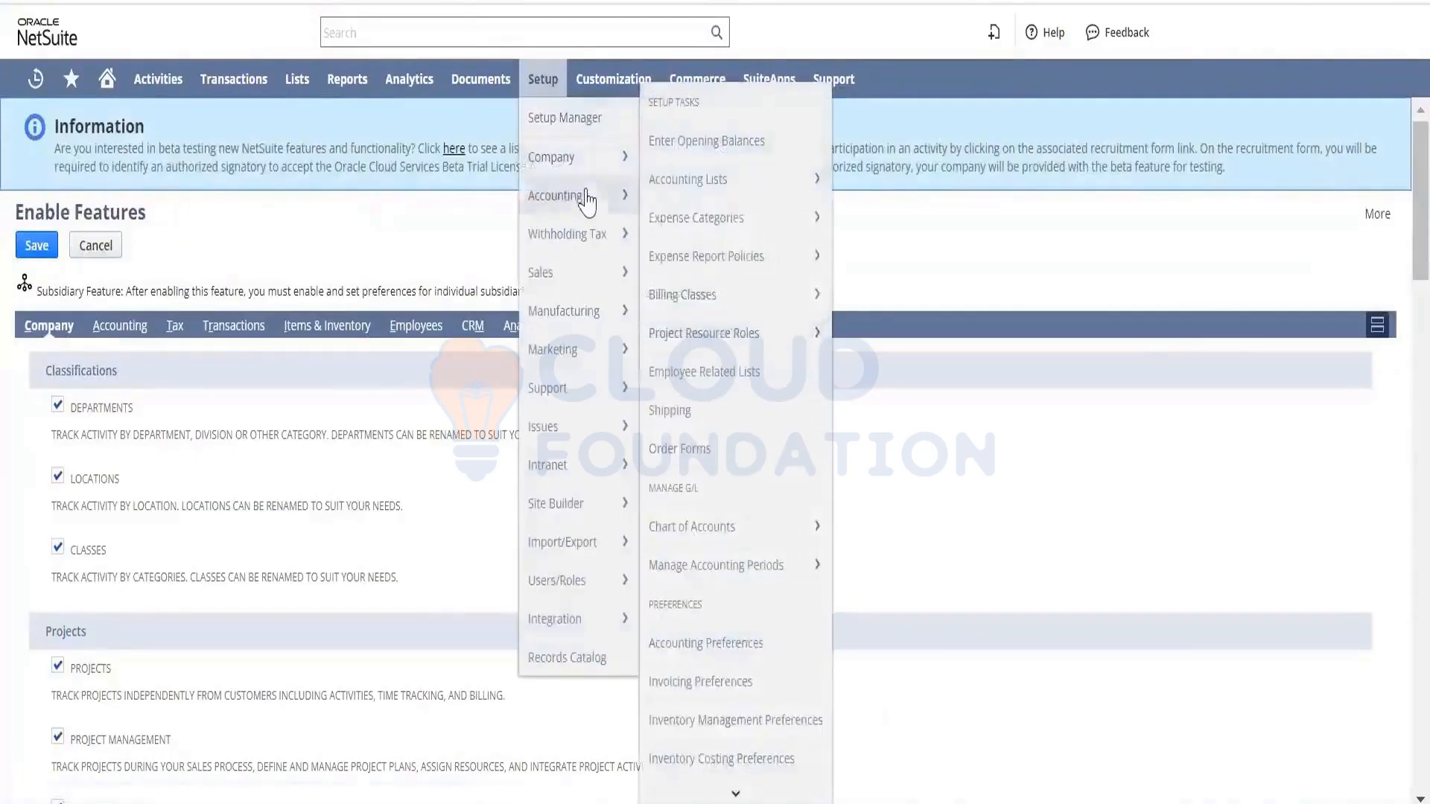
{"action": "right_click", "coordinate": [752, 574]}
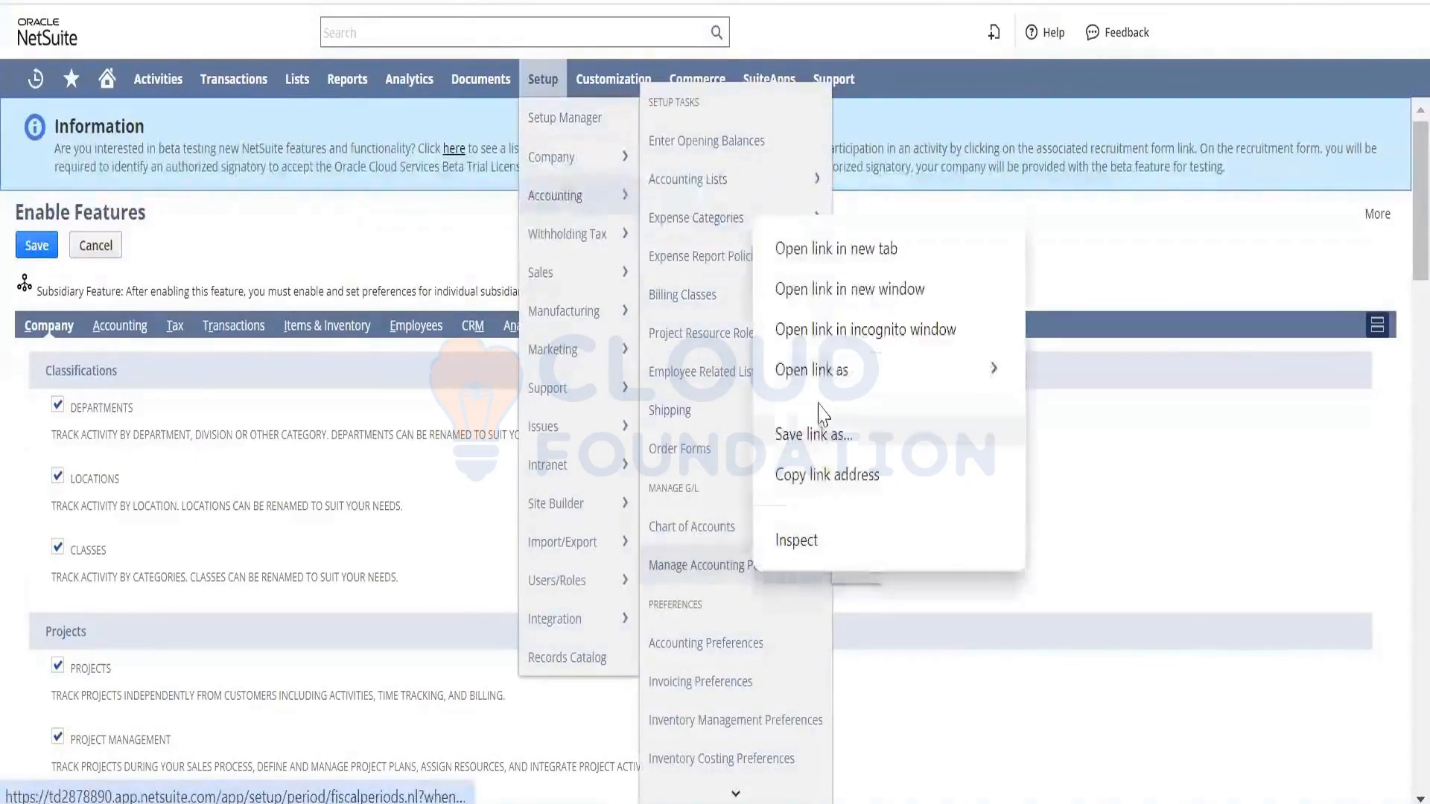
{"action": "left_click", "coordinate": [873, 253]}
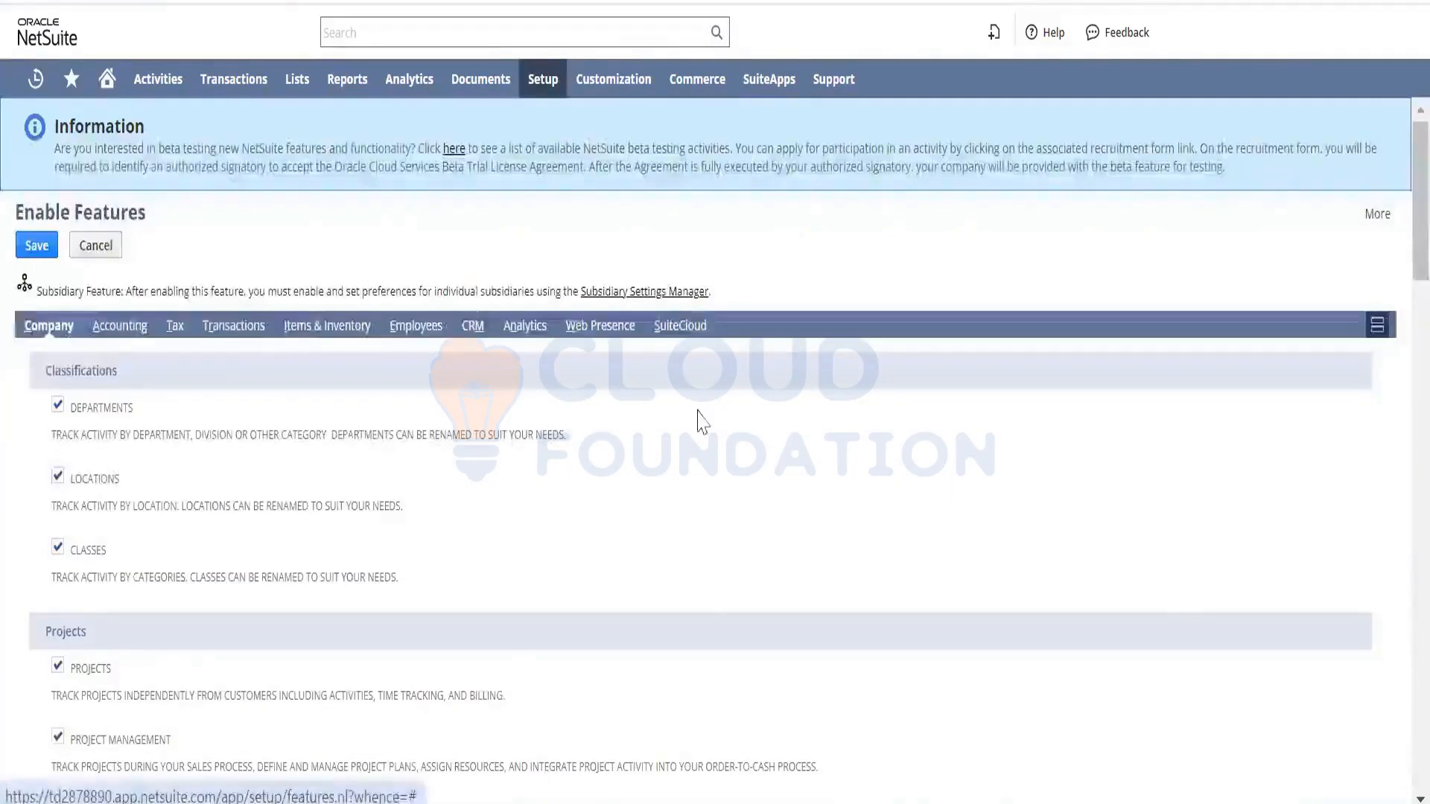
Review the accounting features on the Enable Features page, from the basic features through the advanced intercompany options
{"action": "left_click", "coordinate": [117, 328]}
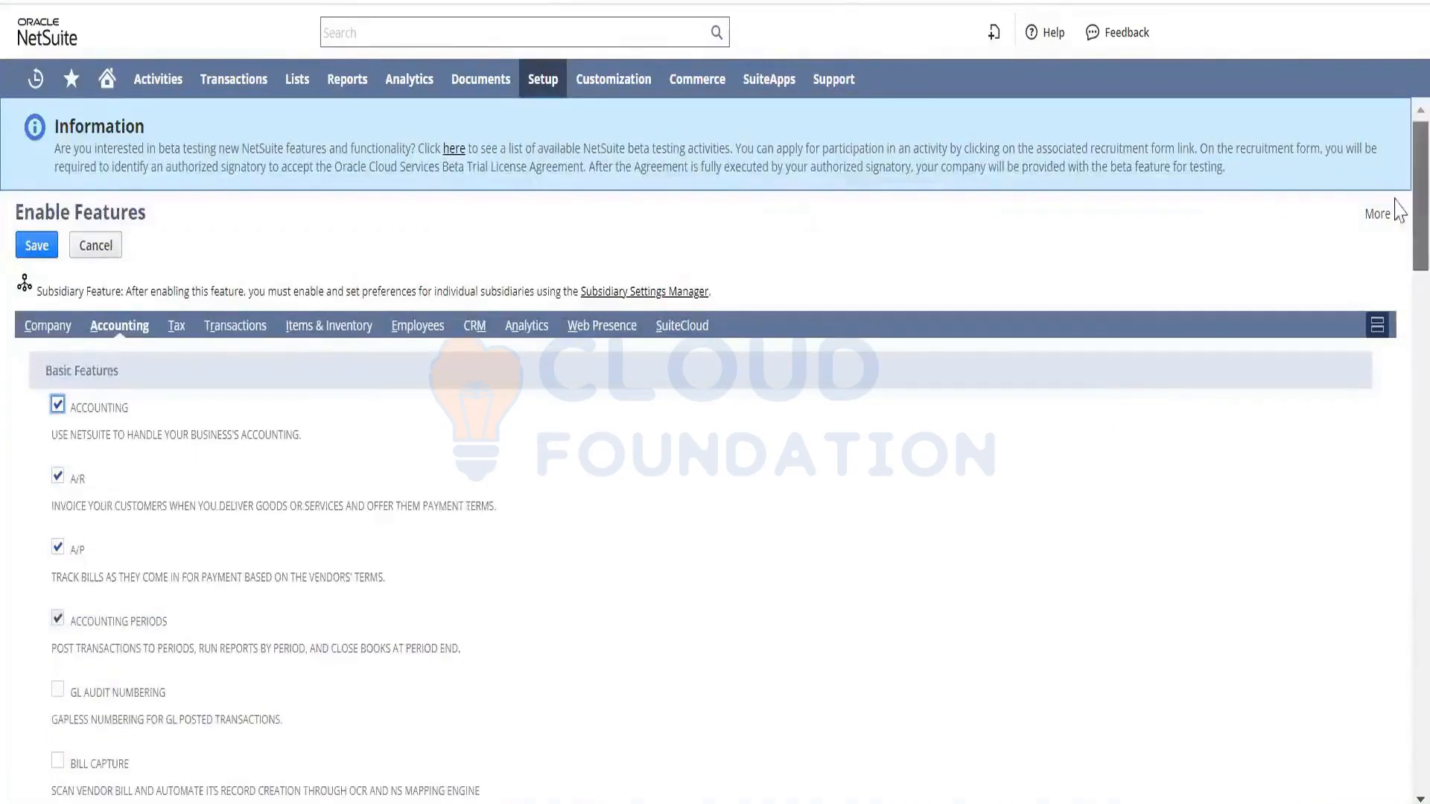
{"action": "scroll", "coordinate": [1399, 212], "scroll_direction": "down", "scroll_amount": 6}
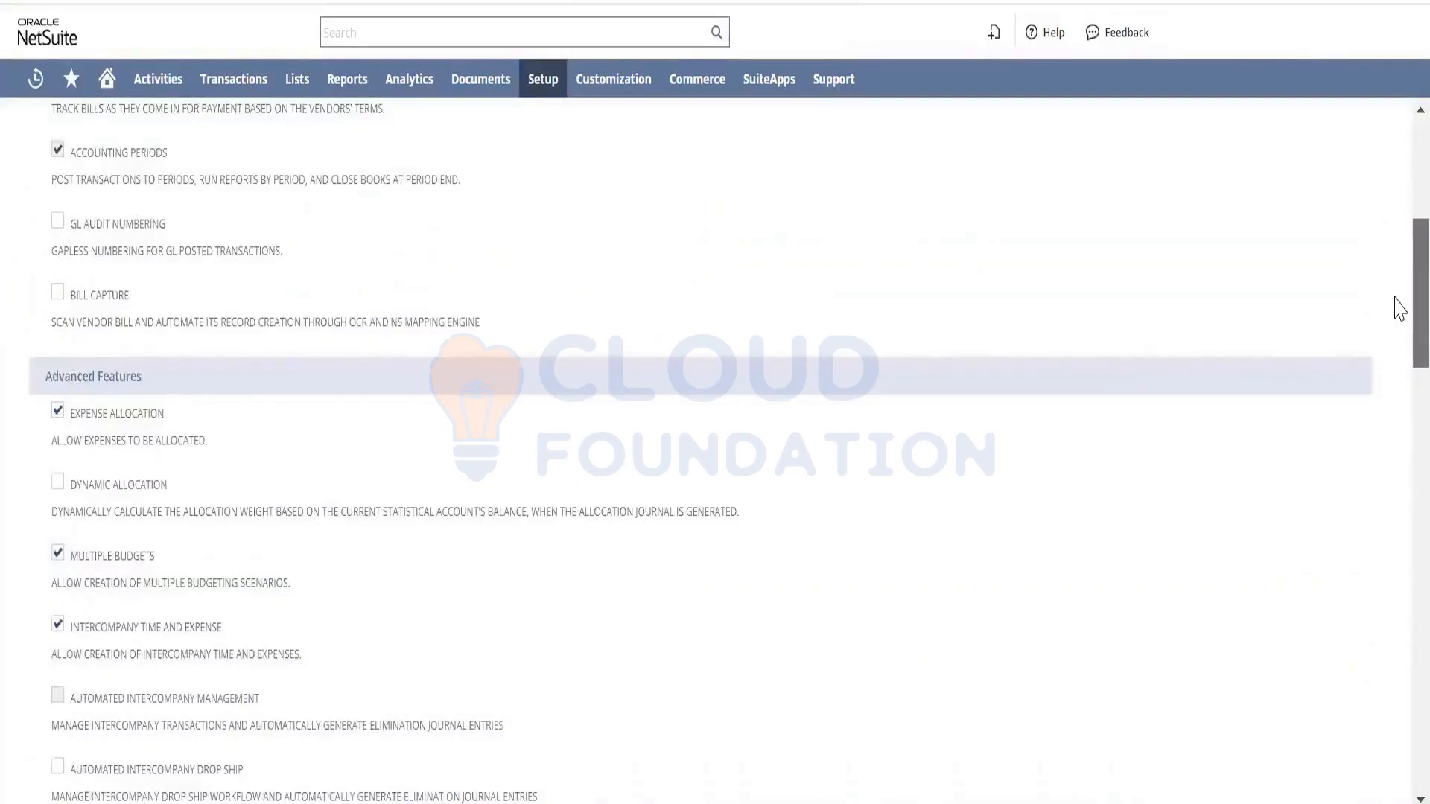
{"action": "scroll", "coordinate": [1397, 298], "scroll_direction": "down", "scroll_amount": 1}
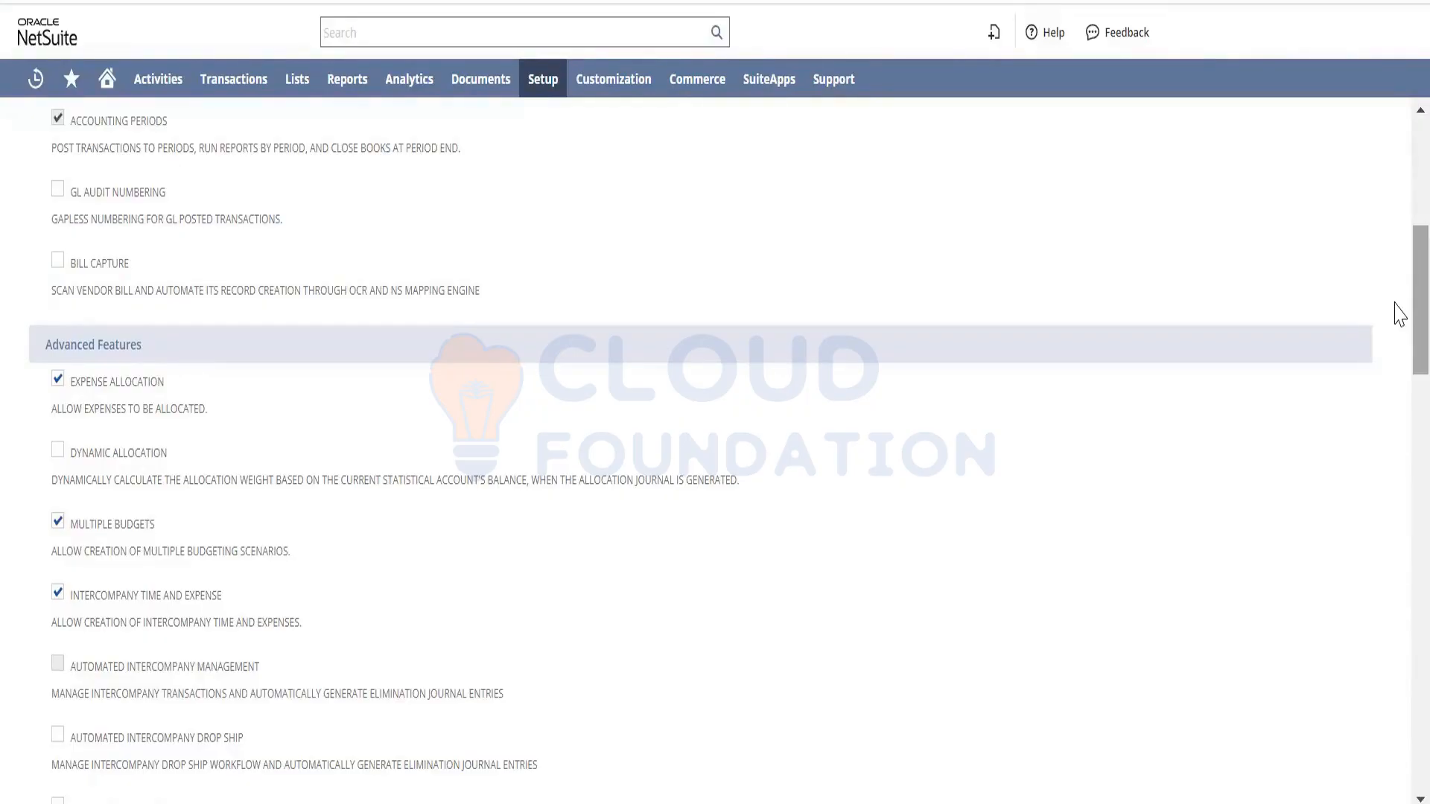
{"action": "scroll", "coordinate": [1399, 328], "scroll_direction": "down", "scroll_amount": 2}
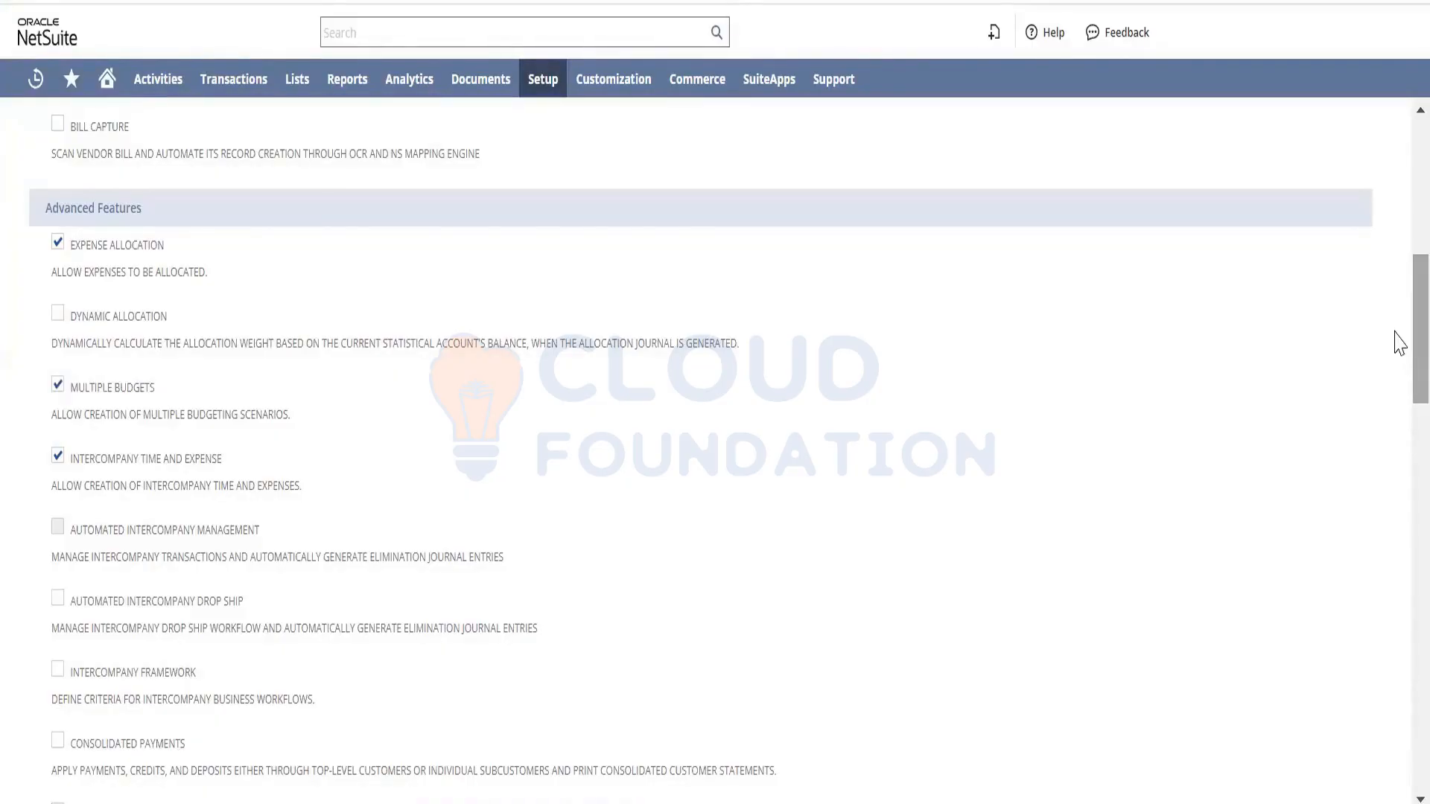
Switch to the blank Notepad document and write "SUB A" and "SUB B" separated by an empty line
{"action": "key", "text": "alt+Tab"}
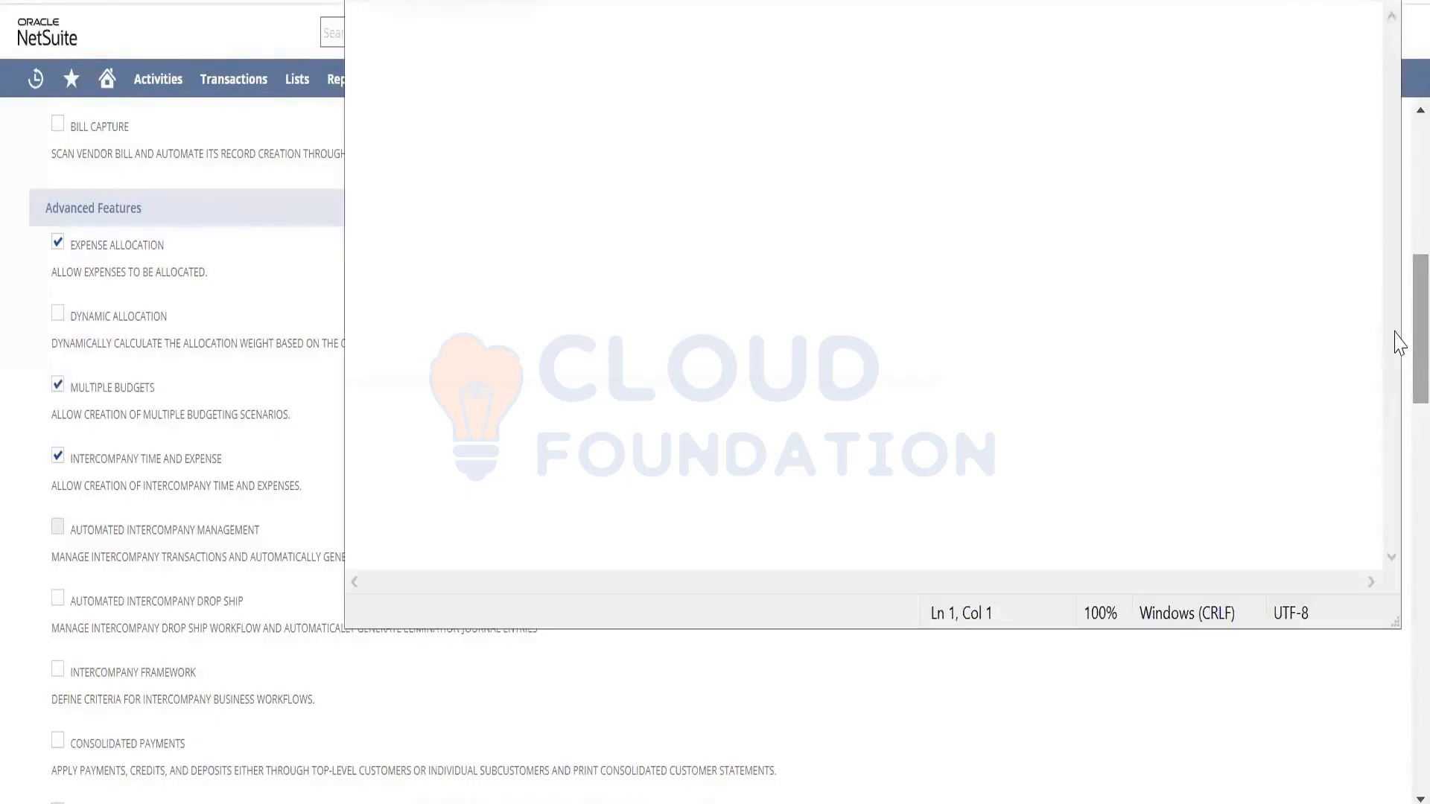
{"action": "type", "text": "SUb"}
{"action": "key", "text": "BackSpace"}
{"action": "type", "text": "B A"}
{"action": "key", "text": "Return"}
{"action": "key", "text": "Return"}
{"action": "type", "text": "SUB B"}
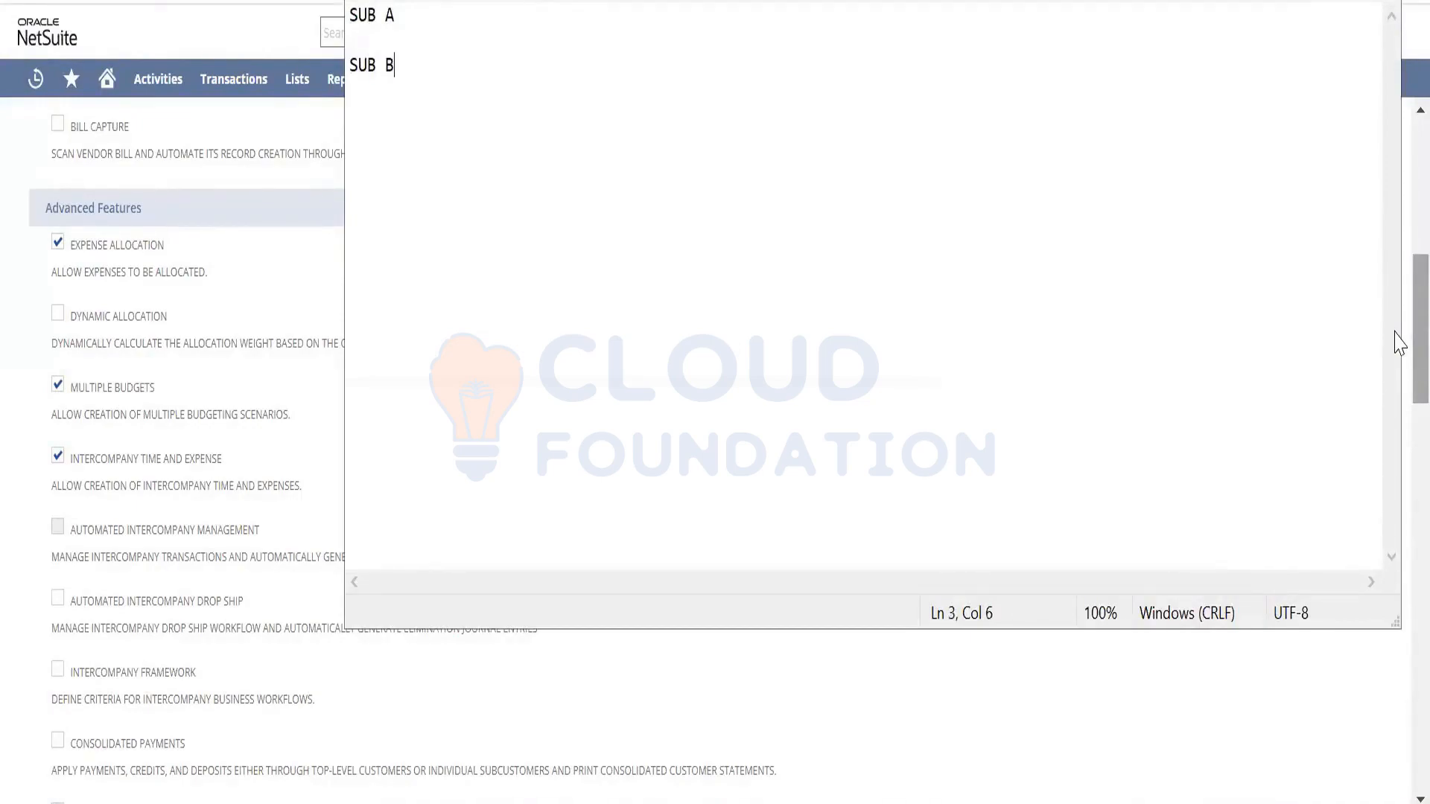
Append "- Customer" to the SUB A line
{"action": "key", "text": "Up"}
{"action": "key", "text": "Up"}
{"action": "key", "text": "Right"}
{"action": "key", "text": "Right"}
{"action": "key", "text": "Right"}
{"action": "key", "text": "Right"}
{"action": "key", "text": "Right"}
{"action": "type", "text": "-"}
{"action": "type", "text": "Cusomer"}
{"action": "key", "text": "BackSpace"}
{"action": "key", "text": "BackSpace"}
{"action": "key", "text": "BackSpace"}
{"action": "key", "text": "BackSpace"}
{"action": "type", "text": "tomer"}
Insert "Buying from" in front of SUB A on the first line
{"action": "key", "text": "Left"}
{"action": "key", "text": "Down"}
{"action": "key", "text": "Down"}
{"action": "key", "text": "Up"}
{"action": "key", "text": "Up"}
{"action": "key", "text": "Left"}
{"action": "key", "text": "Left"}
{"action": "key", "text": "Left"}
{"action": "key", "text": "Left"}
{"action": "key", "text": "Left"}
{"action": "key", "text": "Left"}
{"action": "key", "text": "Left"}
{"action": "key", "text": "Left"}
{"action": "key", "text": "Left"}
{"action": "key", "text": "Left"}
{"action": "key", "text": "Left"}
{"action": "key", "text": "Left"}
{"action": "key", "text": "Left"}
{"action": "key", "text": "Left"}
{"action": "key", "text": "Left"}
{"action": "key", "text": "Left"}
{"action": "type", "text": "Buying from"}
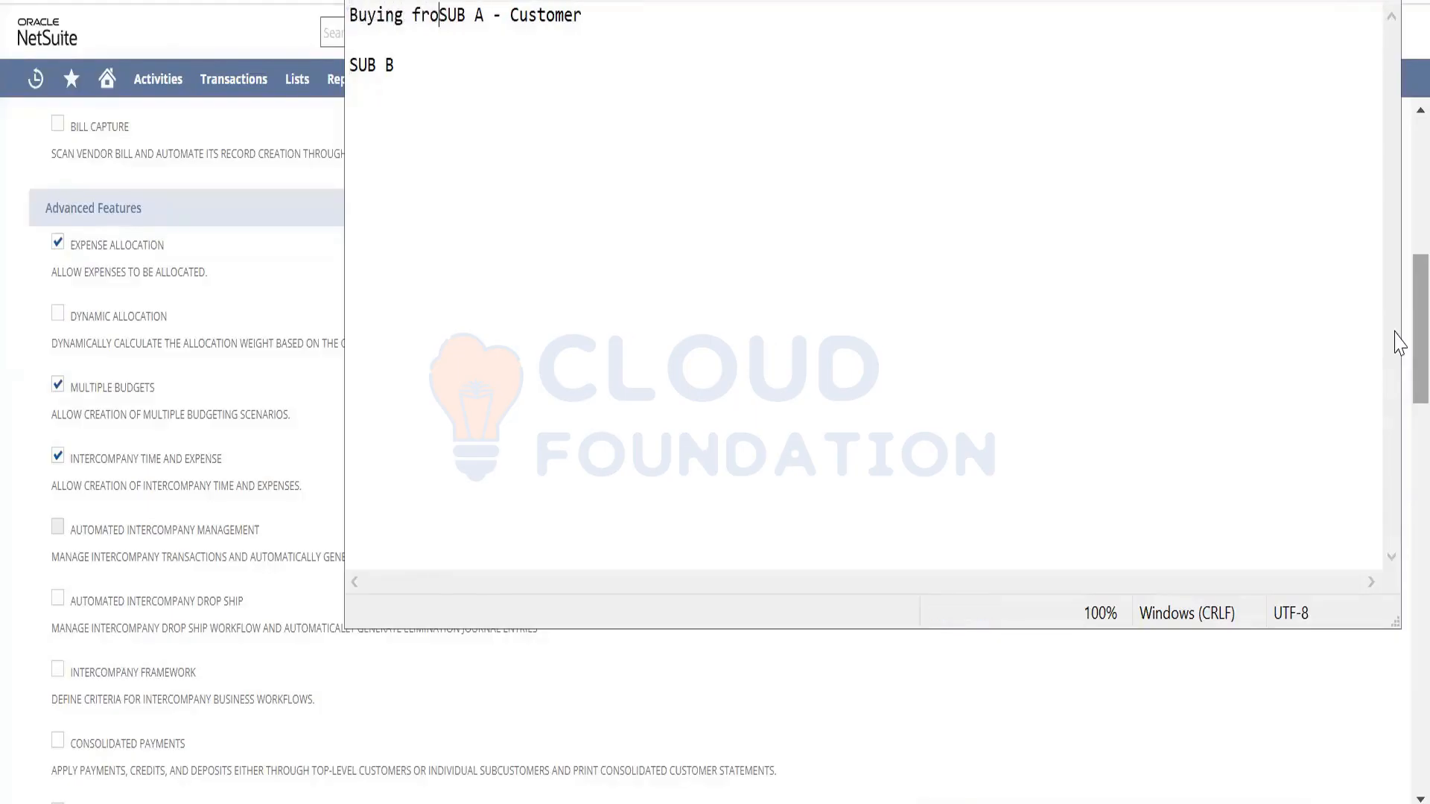
{"action": "key", "text": "End"}
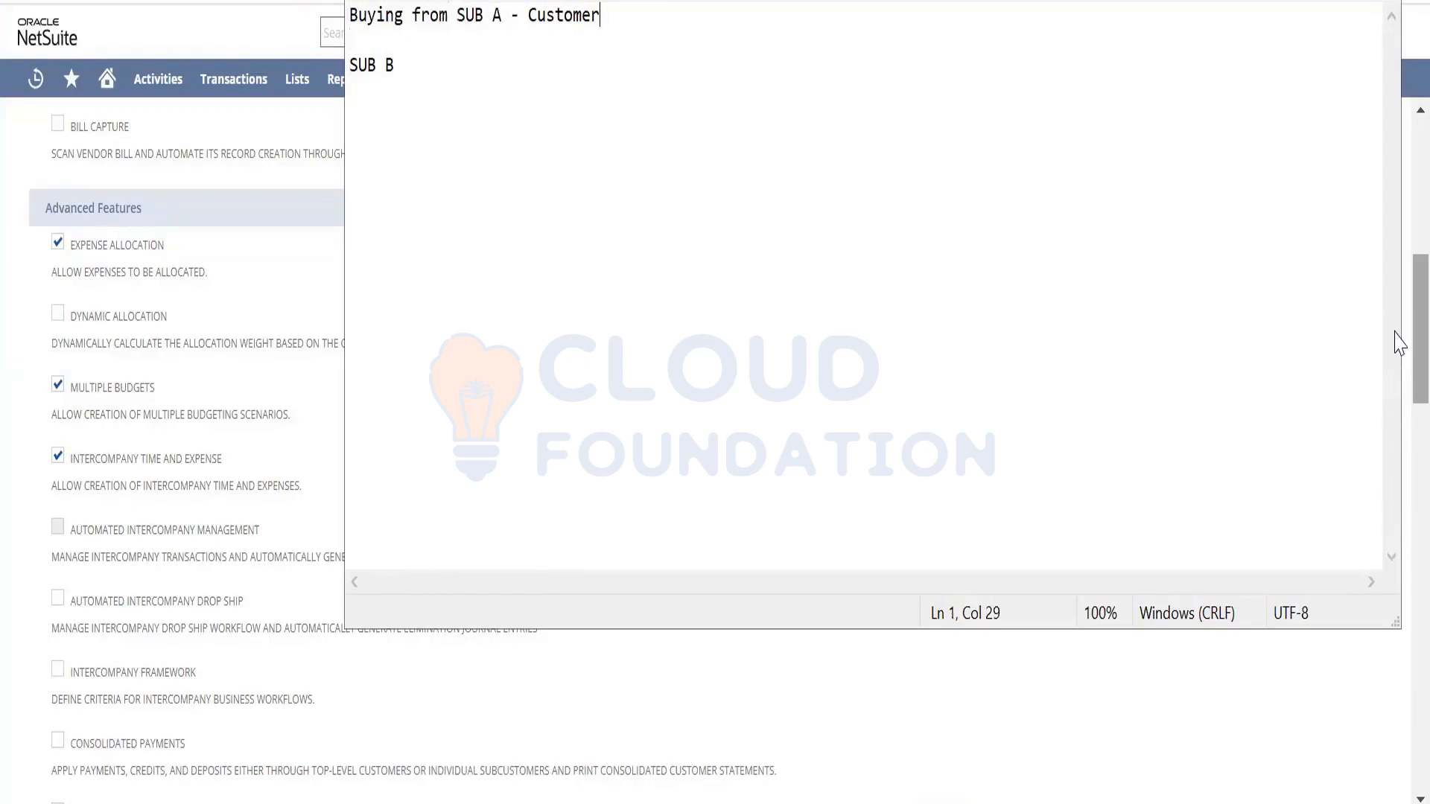
Insert "Selling from" in front of SUB B on the third line
{"action": "key", "text": "Down"}
{"action": "key", "text": "Down"}
{"action": "type", "text": "Selling from"}
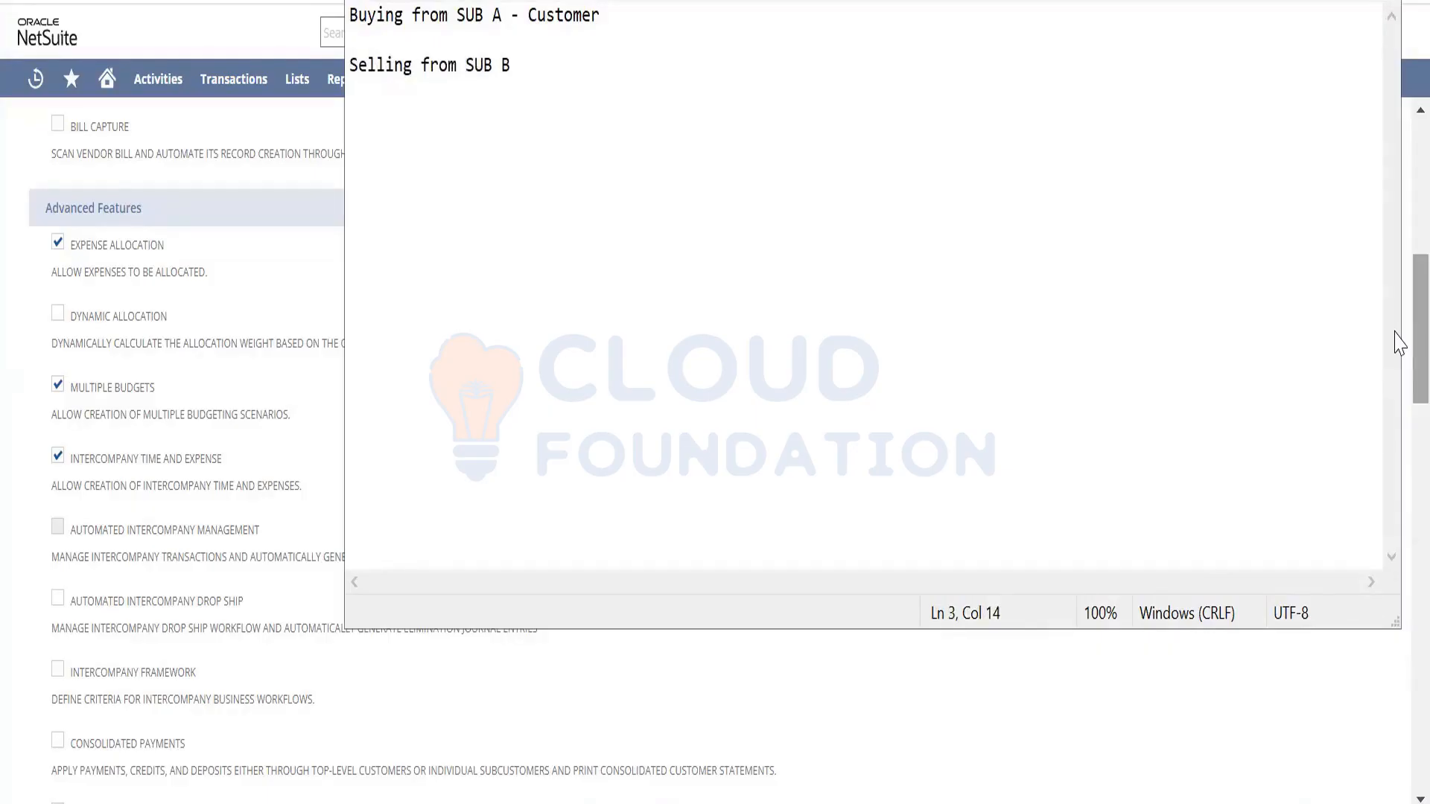
Add "for B" after "Customer" at the end of the SUB A line
{"action": "key", "text": "ctrl+Home"}
{"action": "key", "text": "Right"}
{"action": "key", "text": "Right"}
{"action": "key", "text": "Right"}
{"action": "key", "text": "Right"}
{"action": "key", "text": "Right"}
{"action": "key", "text": "Right"}
{"action": "key", "text": "Right"}
{"action": "key", "text": "Right"}
{"action": "key", "text": "Right"}
{"action": "key", "text": "Right"}
{"action": "key", "text": "Right"}
{"action": "key", "text": "Right"}
{"action": "key", "text": "Right"}
{"action": "key", "text": "Right"}
{"action": "key", "text": "Right"}
{"action": "key", "text": "Right"}
{"action": "key", "text": "Right"}
{"action": "key", "text": "Right"}
{"action": "key", "text": "Right"}
{"action": "key", "text": "Right"}
{"action": "key", "text": "Right"}
{"action": "key", "text": "Left"}
{"action": "key", "text": "Left"}
{"action": "key", "text": "Right"}
{"action": "key", "text": "Right"}
{"action": "key", "text": "Right"}
{"action": "key", "text": "Right"}
{"action": "key", "text": "Right"}
{"action": "key", "text": "Right"}
{"action": "key", "text": "Right"}
{"action": "key", "text": "Right"}
{"action": "key", "text": "Right"}
{"action": "key", "text": "Right"}
{"action": "type", "text": "for B"}
Append "- Vendor for A" to the SUB B line
{"action": "key", "text": "Down"}
{"action": "key", "text": "Down"}
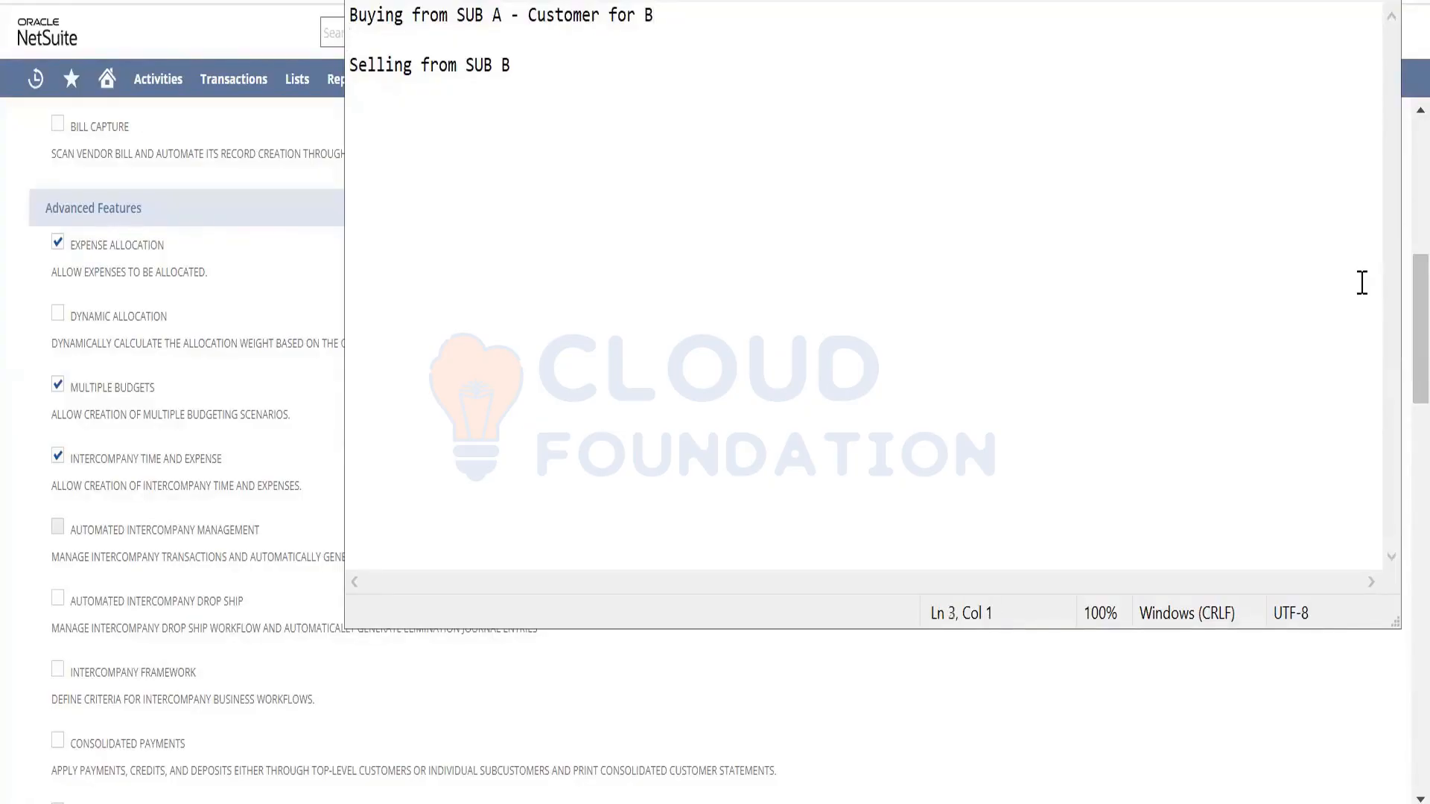
{"action": "left_click", "coordinate": [555, 62]}
{"action": "type", "text": "- Vendor for A"}
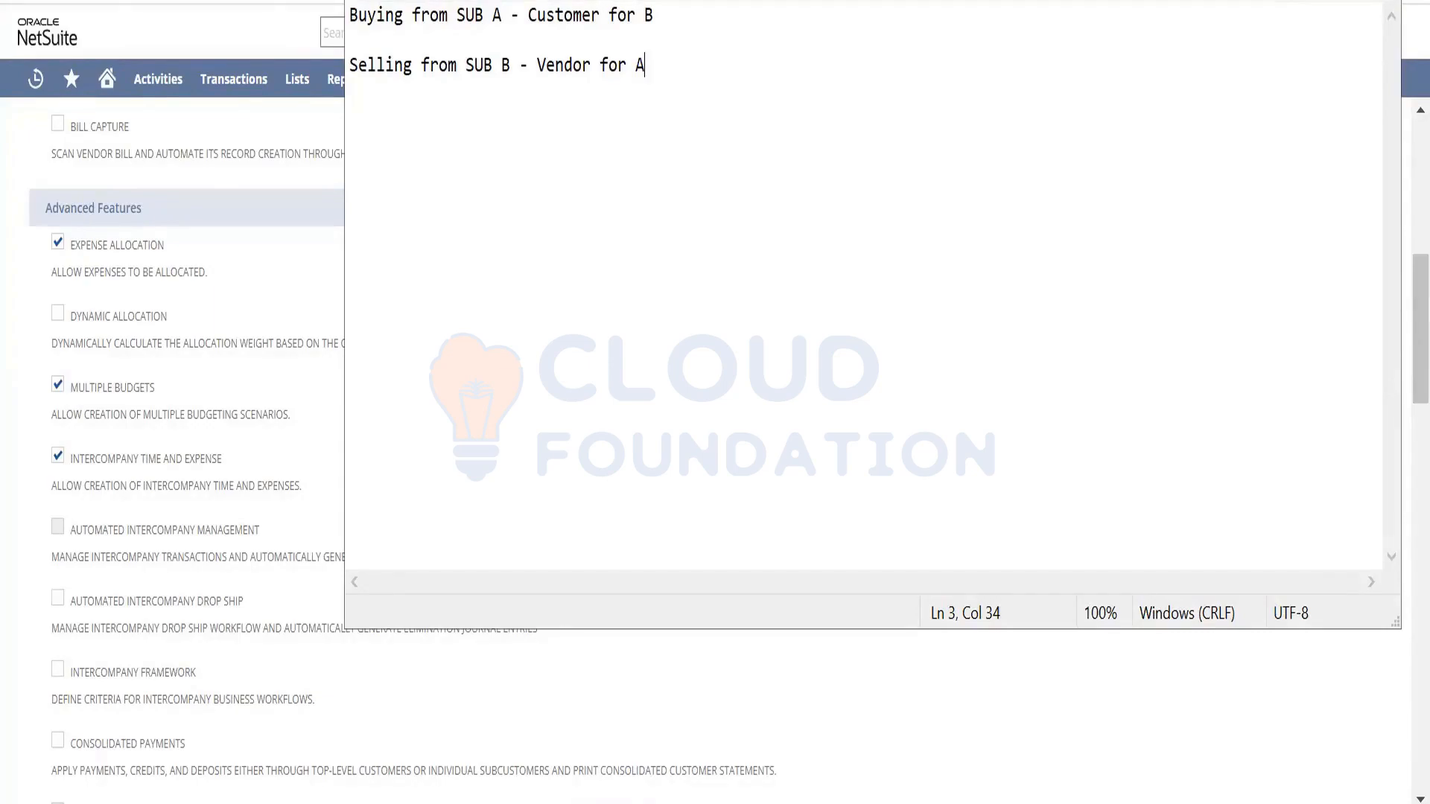
Extend the buying line with "Sales Order Against SUB B"
{"action": "key", "text": "Up"}
{"action": "key", "text": "Up"}
{"action": "type", "text": "SAles"}
{"action": "key", "text": "BackSpace"}
{"action": "key", "text": "BackSpace"}
{"action": "key", "text": "BackSpace"}
{"action": "key", "text": "BackSpace"}
{"action": "type", "text": "ales Order "}
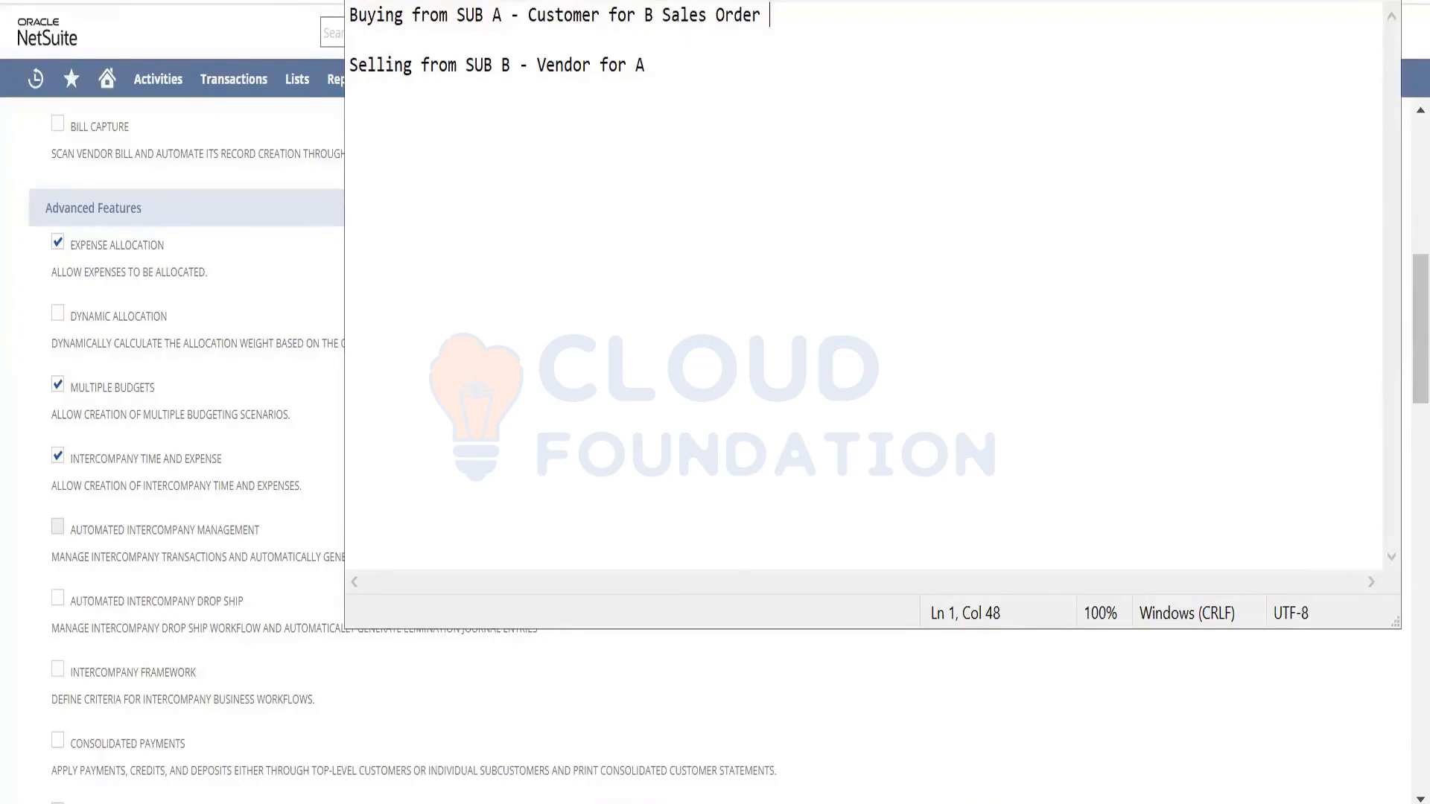
{"action": "type", "text": "Against SUB"}
{"action": "key", "text": "Left"}
{"action": "type", "text": "SU"}
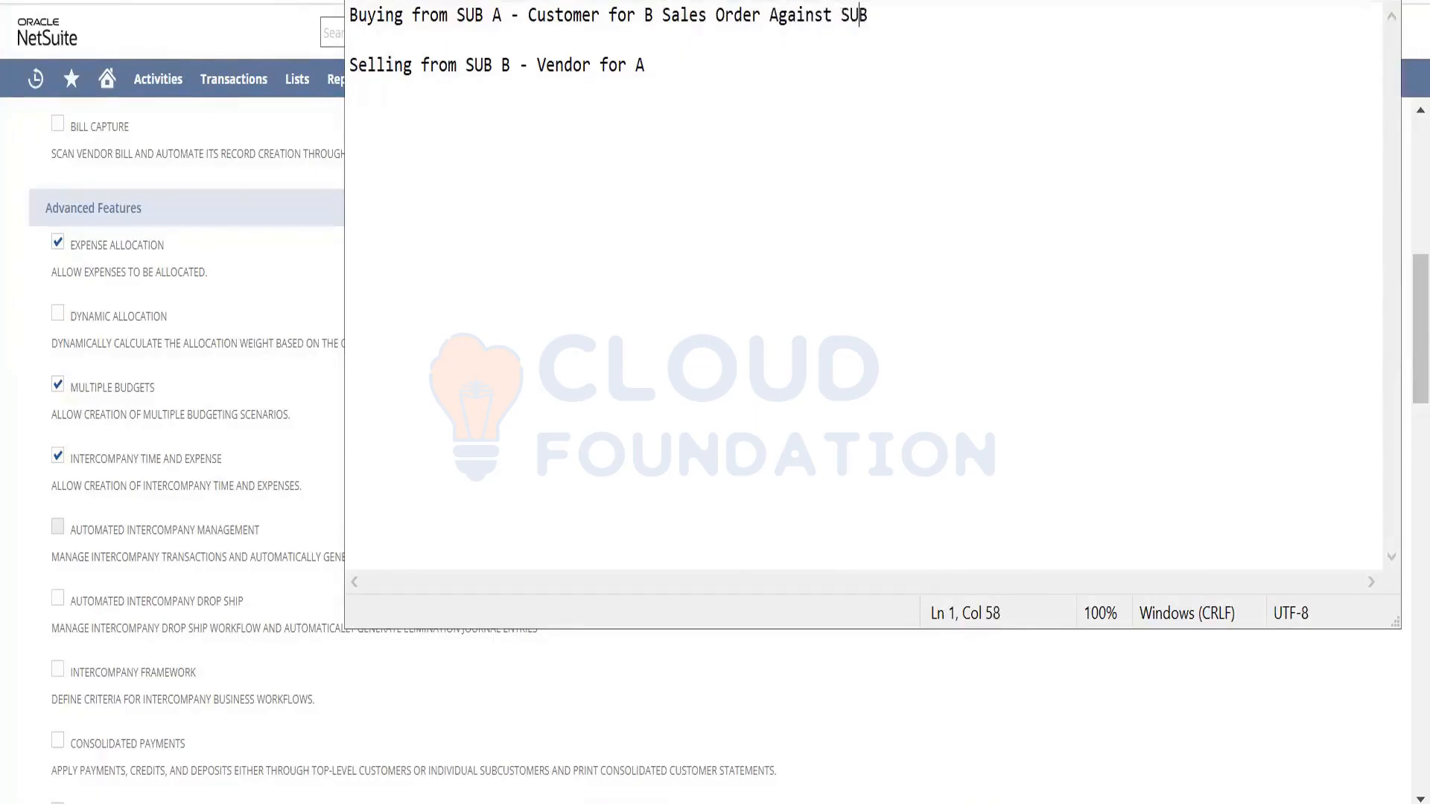
{"action": "type", "text": "B"}
Extend the selling line with "Purchase Order against Sub A"
{"action": "key", "text": "Down"}
{"action": "key", "text": "Down"}
{"action": "key", "text": "Right"}
{"action": "key", "text": "Right"}
{"action": "key", "text": "Right"}
{"action": "key", "text": "Right"}
{"action": "key", "text": "Right"}
{"action": "key", "text": "Right"}
{"action": "key", "text": "Right"}
{"action": "key", "text": "Right"}
{"action": "key", "text": "Right"}
{"action": "key", "text": "Right"}
{"action": "key", "text": "Right"}
{"action": "key", "text": "Right"}
{"action": "key", "text": "Right"}
{"action": "key", "text": "Right"}
{"action": "key", "text": "Right"}
{"action": "key", "text": "Right"}
{"action": "key", "text": "Right"}
{"action": "key", "text": "Right"}
{"action": "key", "text": "Right"}
{"action": "key", "text": "Right"}
{"action": "type", "text": "Purchase Order "}
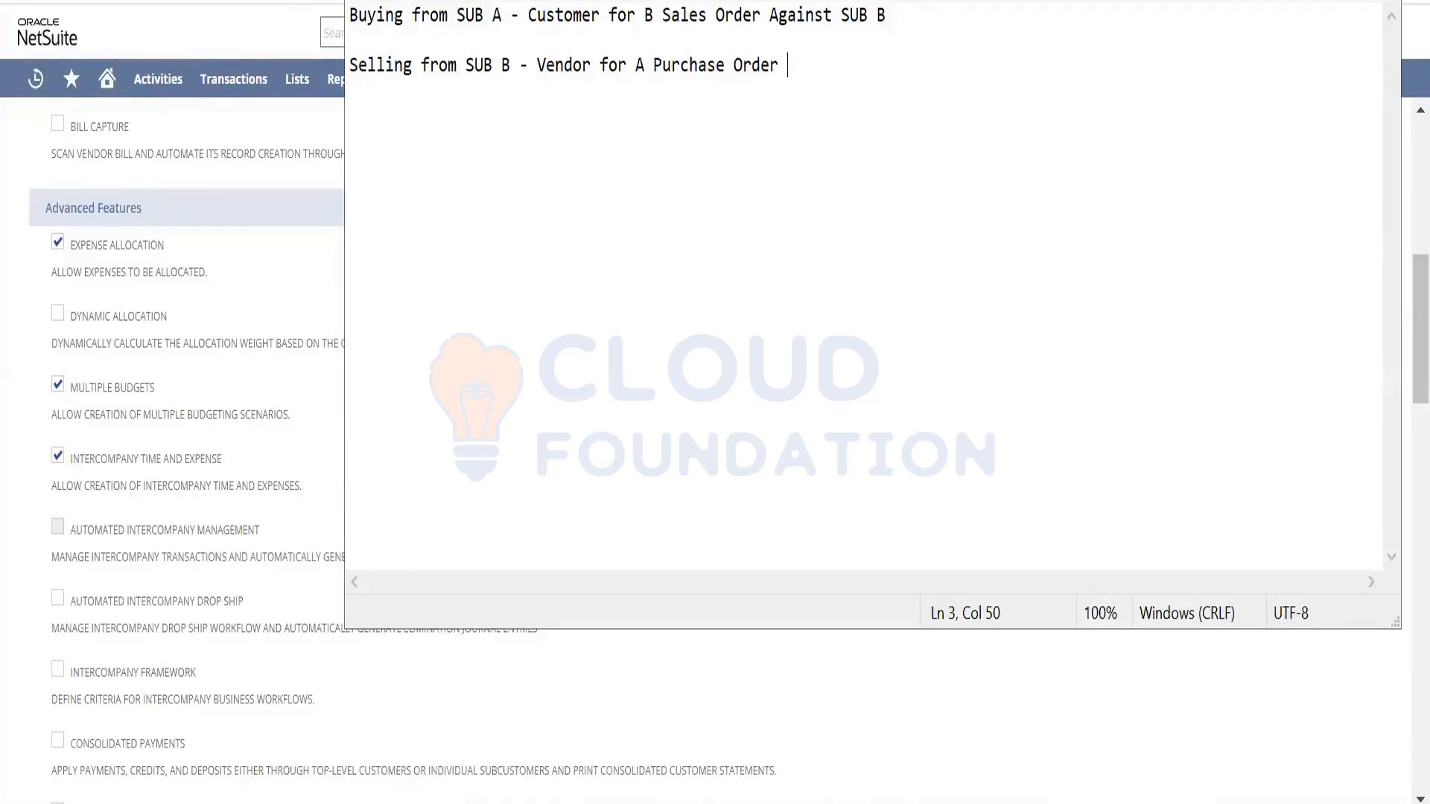
{"action": "type", "text": "against Sub "}
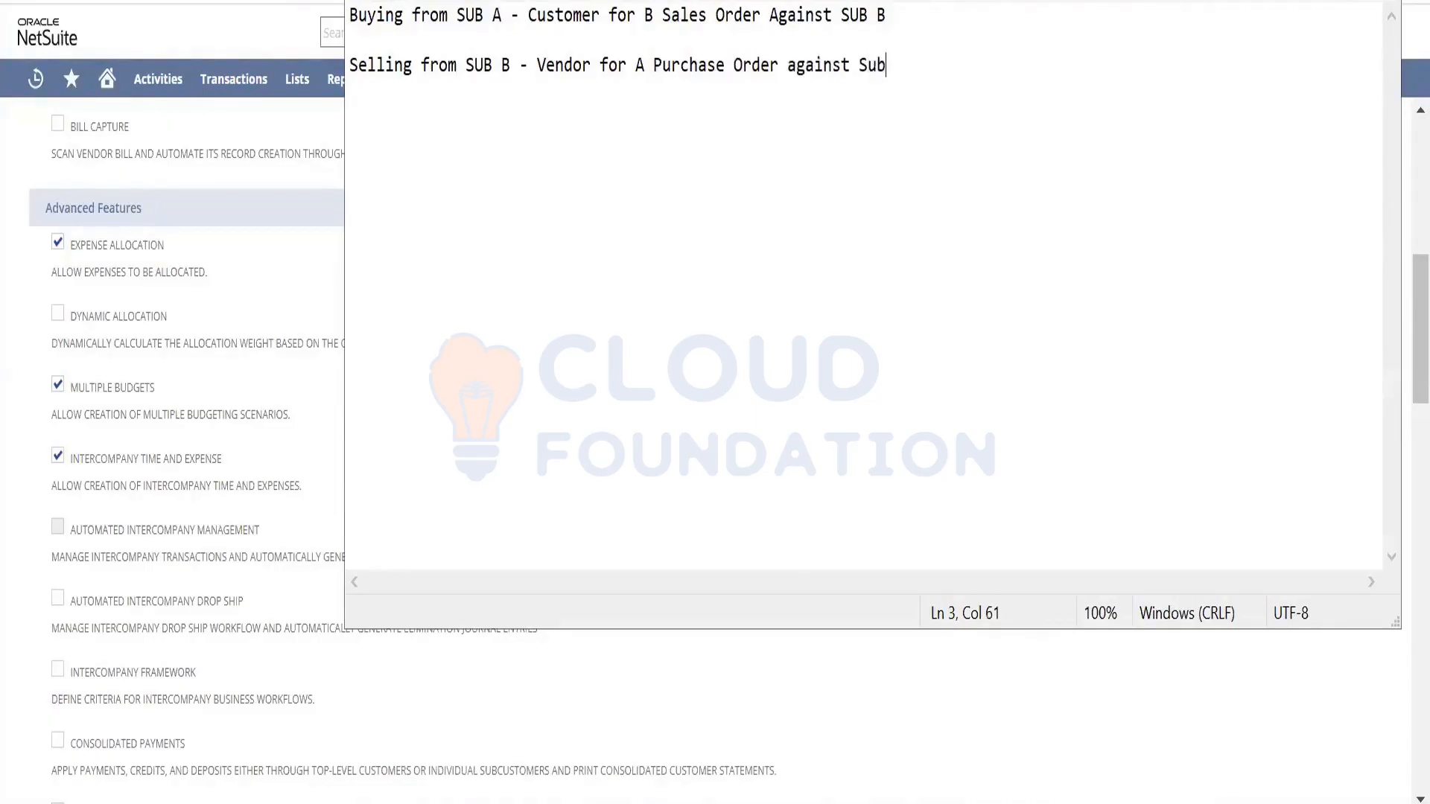
{"action": "type", "text": "A"}
{"action": "key", "text": "Return"}
Add "Item Fulfilment" at the end of the selling line
{"action": "left_click", "coordinate": [960, 61]}
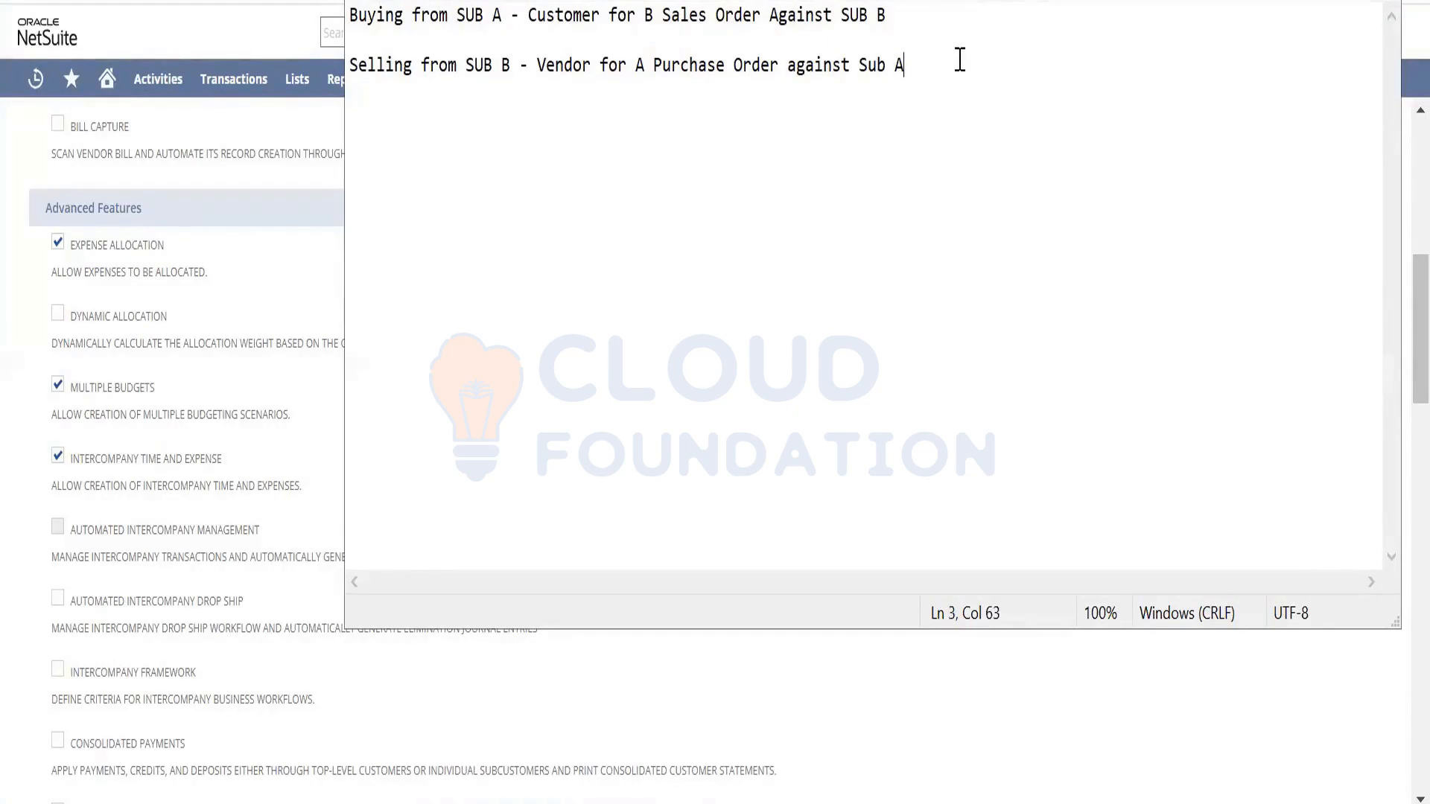
{"action": "left_click", "coordinate": [900, 15]}
{"action": "left_click", "coordinate": [929, 61]}
{"action": "type", "text": "Item Fulfilment"}
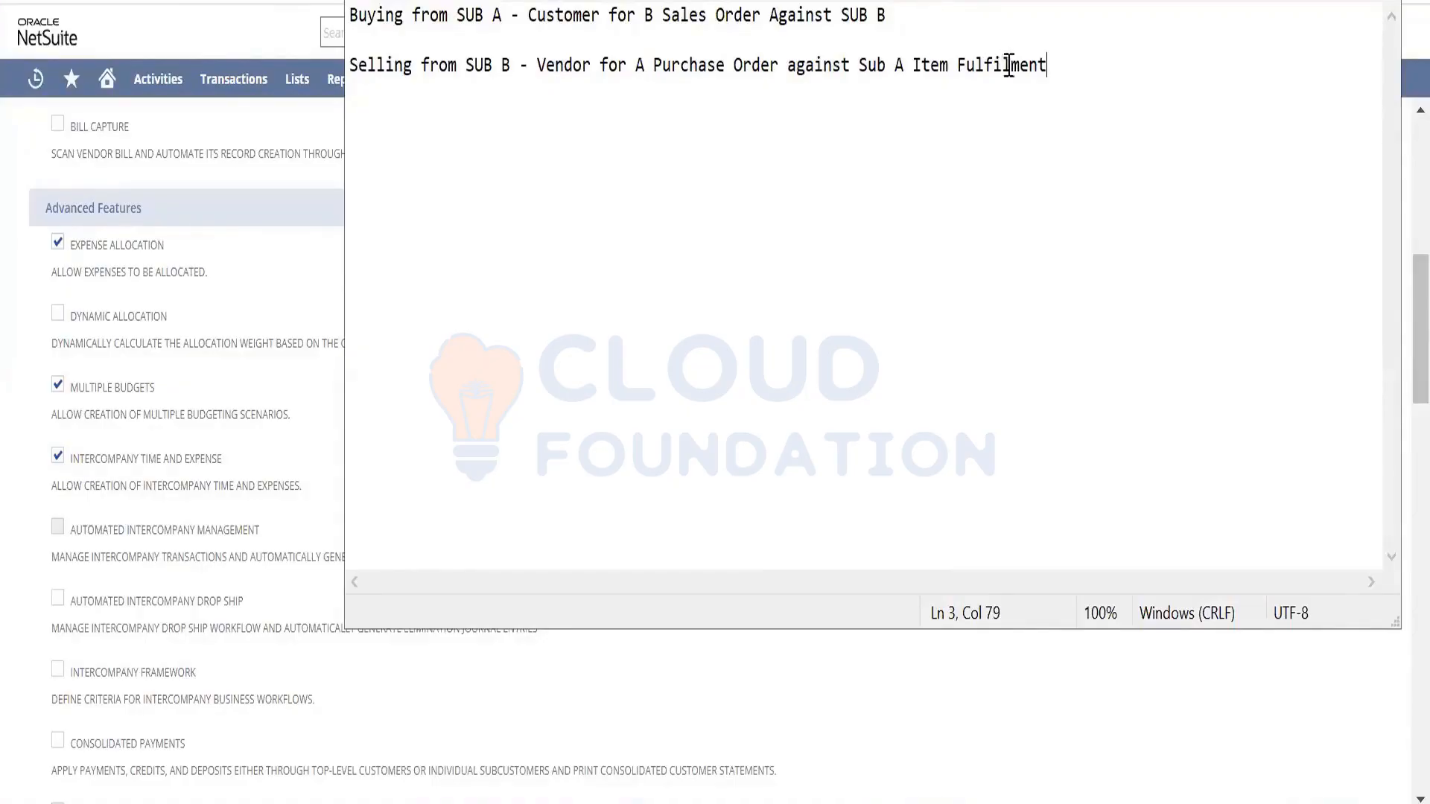
Add "Item Receipt" at the end of the buying line
{"action": "left_click", "coordinate": [903, 13]}
{"action": "left_click_drag", "start_coordinate": [1049, 64], "coordinate": [916, 65]}
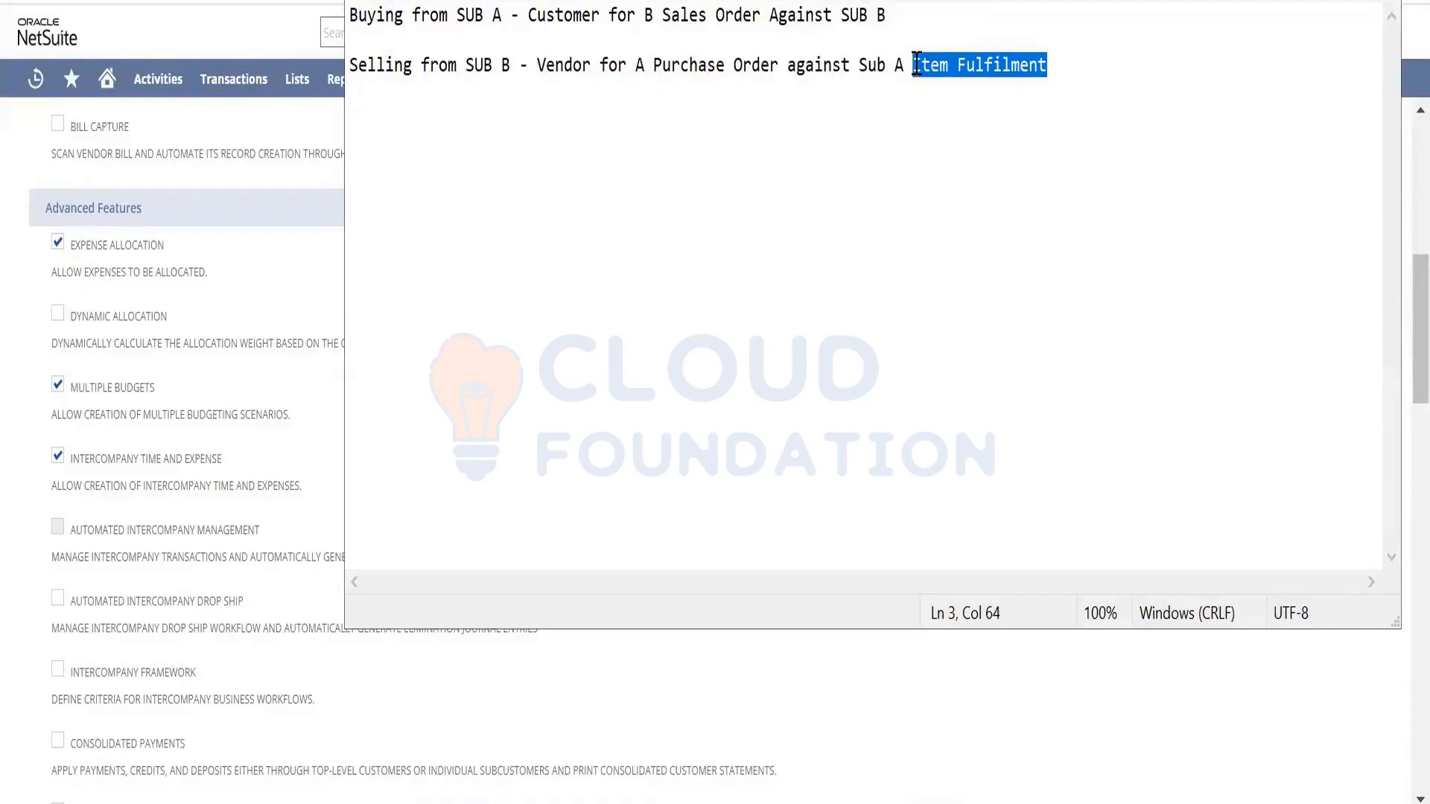
{"action": "left_click", "coordinate": [908, 27]}
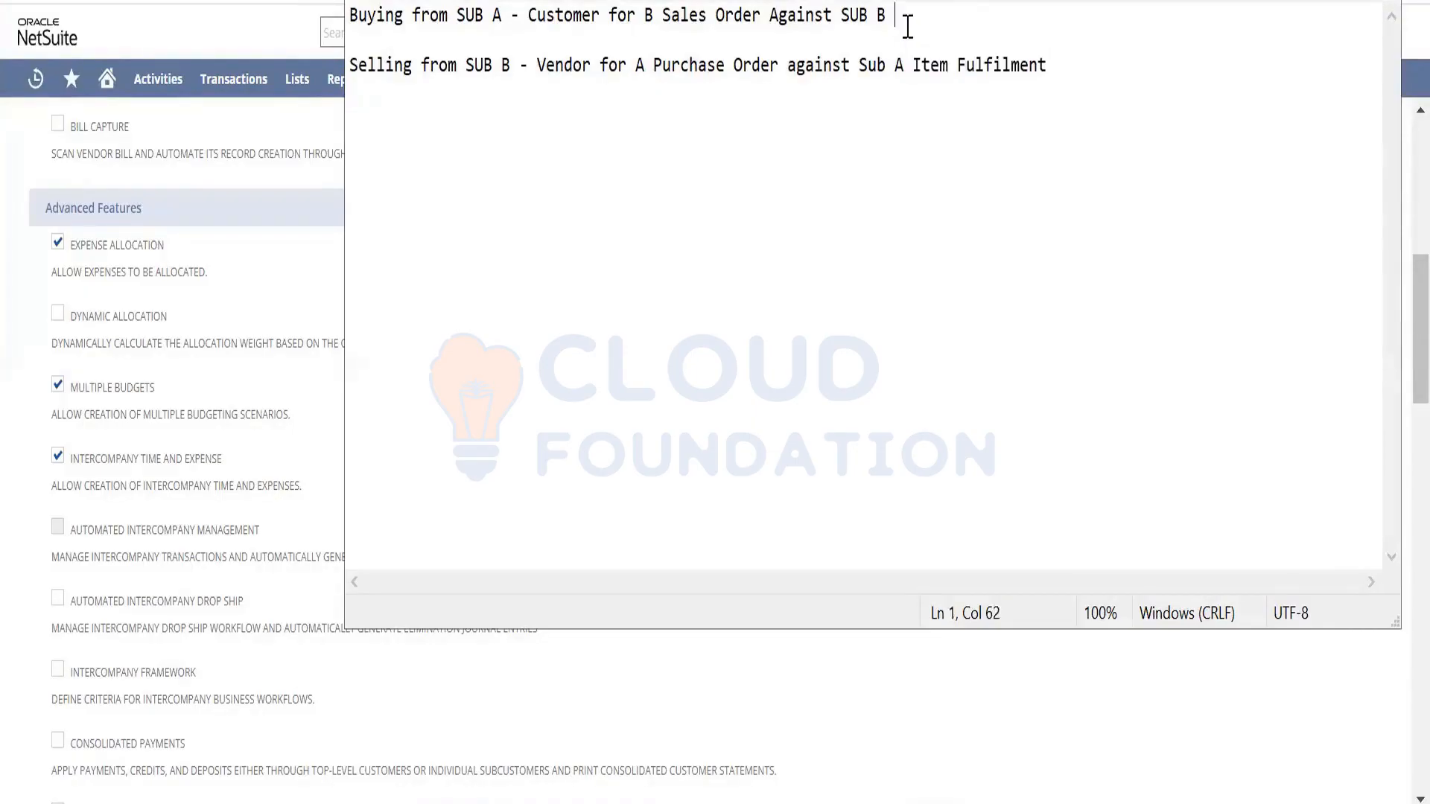
{"action": "type", "text": "Item Receipt"}
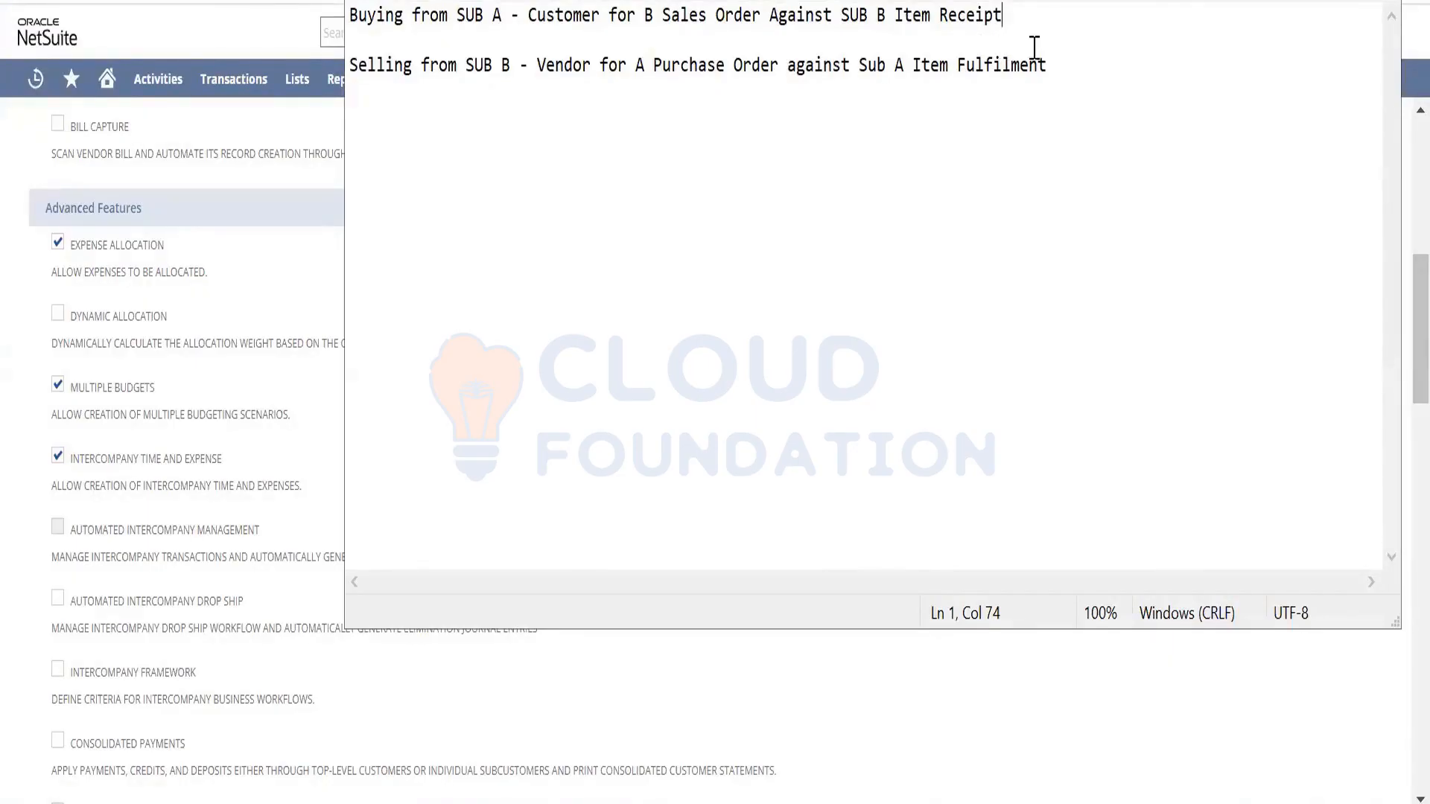
{"action": "left_click_drag", "start_coordinate": [1045, 63], "coordinate": [347, 17]}
{"action": "left_click", "coordinate": [737, 204]}
Switch to Excel, create a blank workbook, and enter "SUB A" in A1 and "SUB B" in A2
{"action": "left_click", "coordinate": [782, 802]}
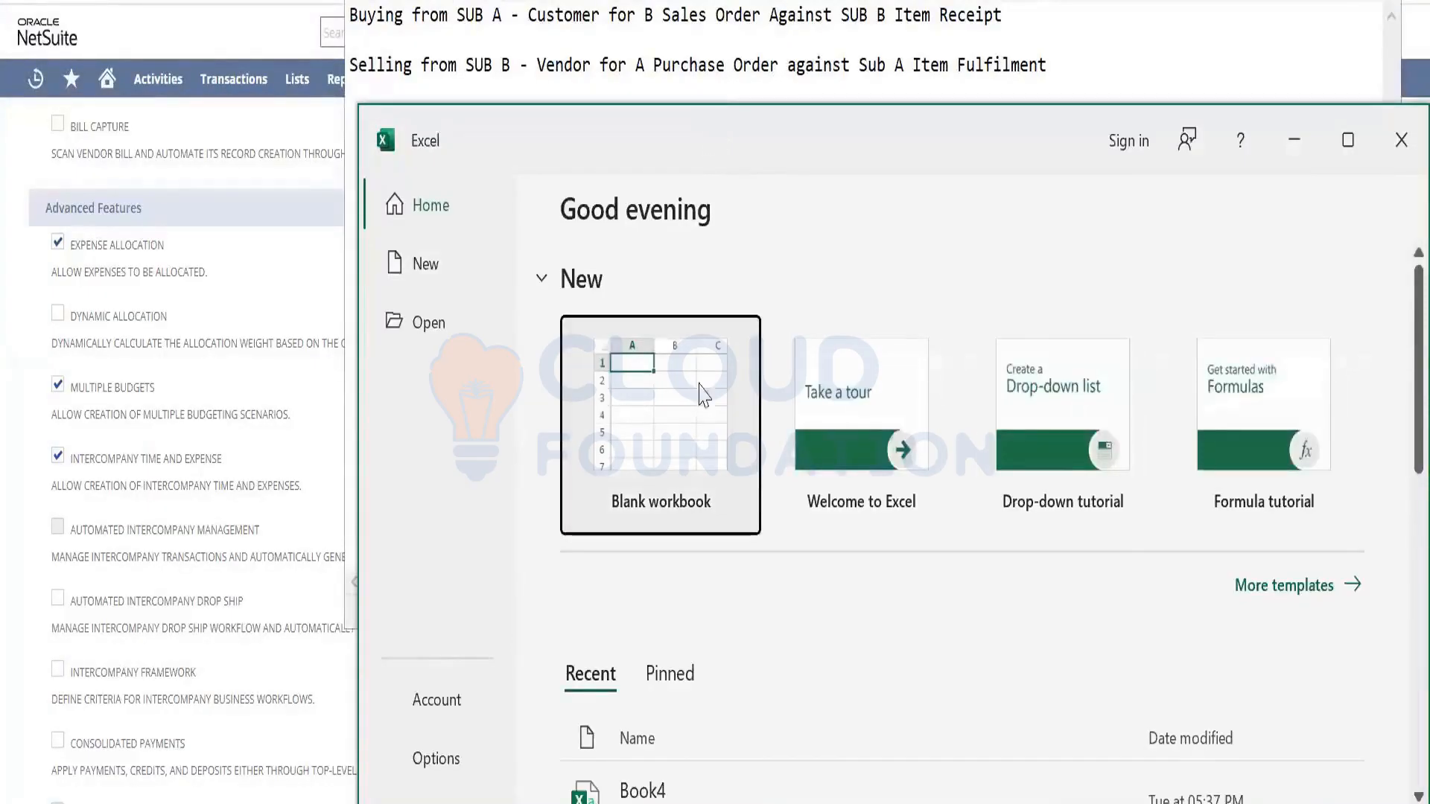
{"action": "left_click", "coordinate": [698, 382]}
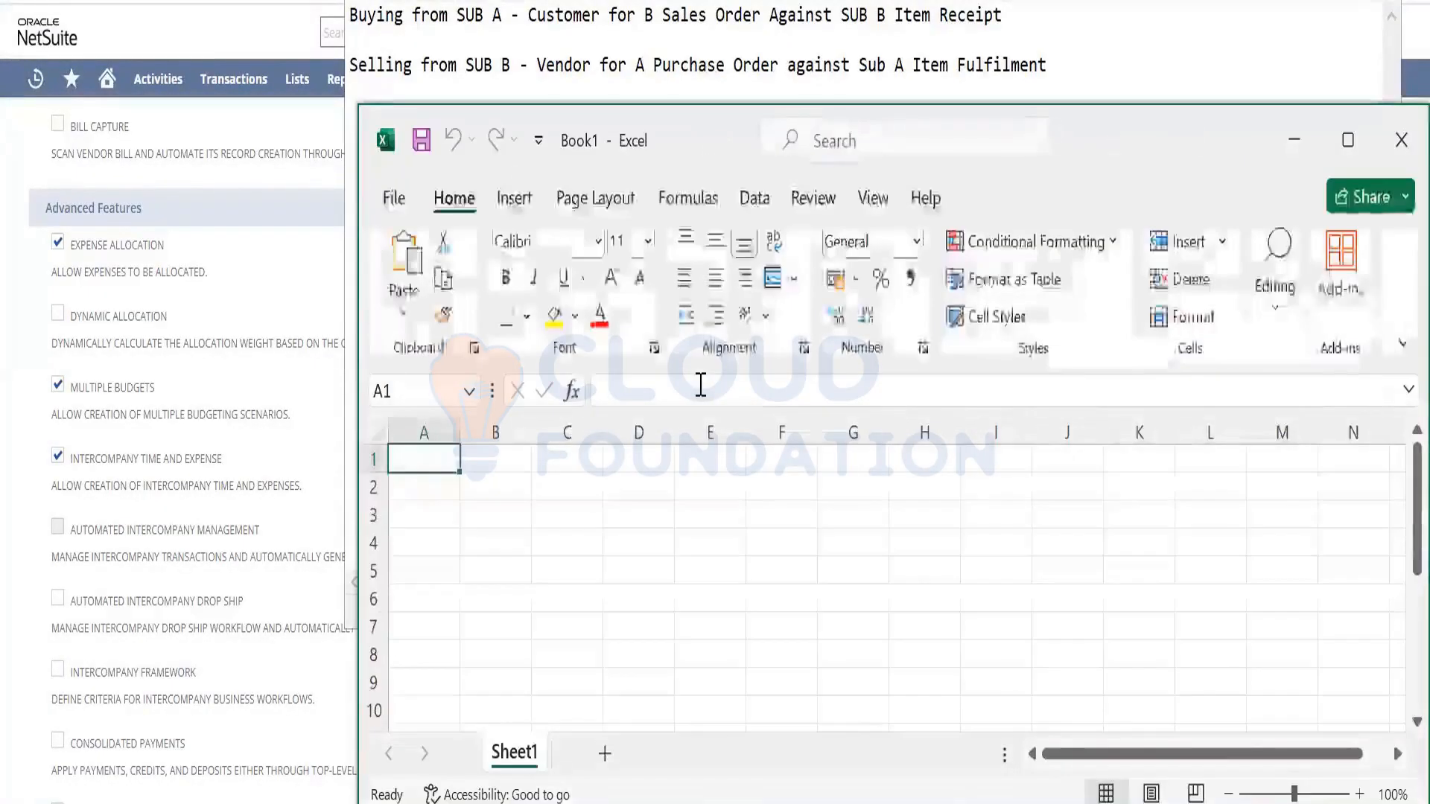
{"action": "type", "text": "SUB Q"}
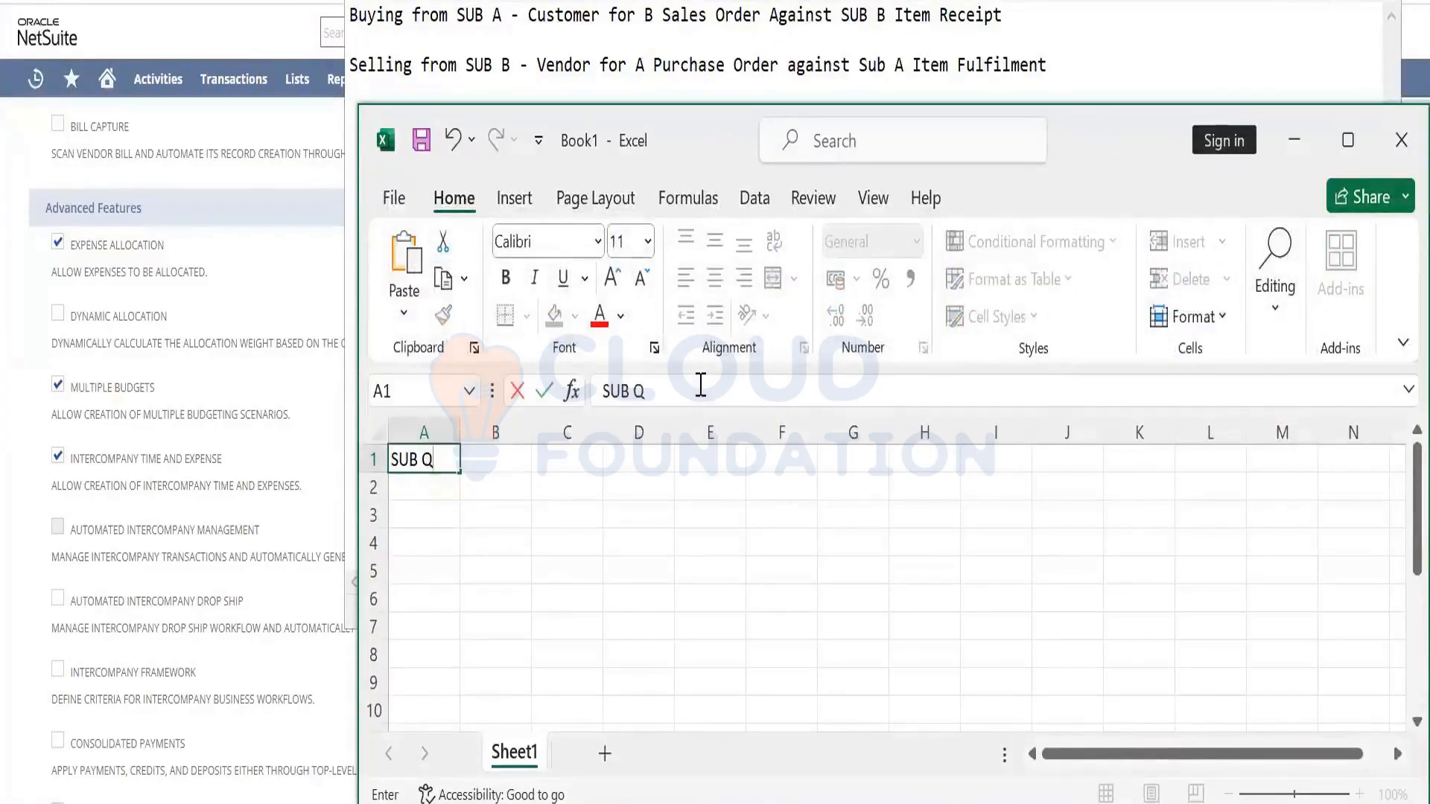
{"action": "key", "text": "BackSpace"}
{"action": "type", "text": "A"}
{"action": "key", "text": "Return"}
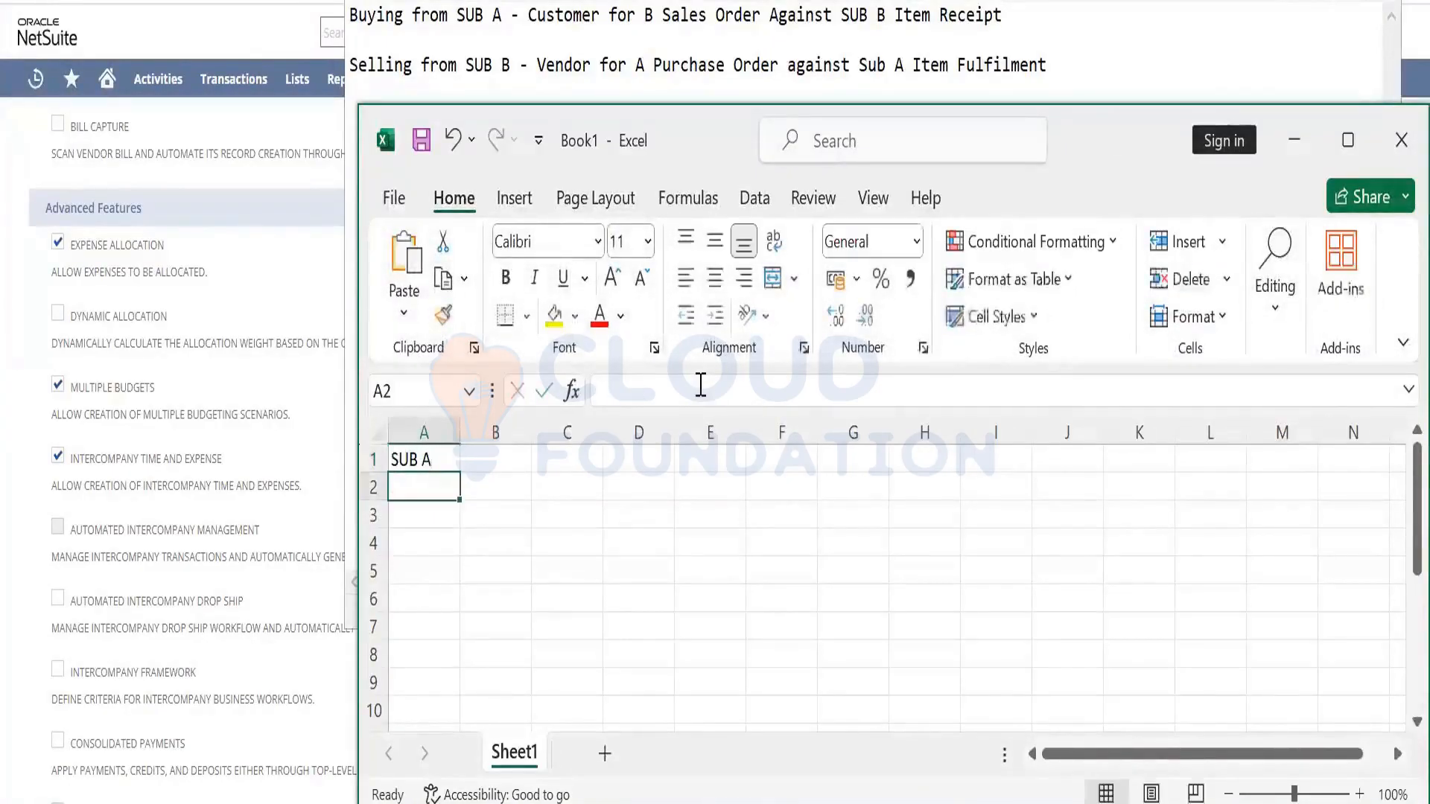
{"action": "type", "text": "SUB B"}
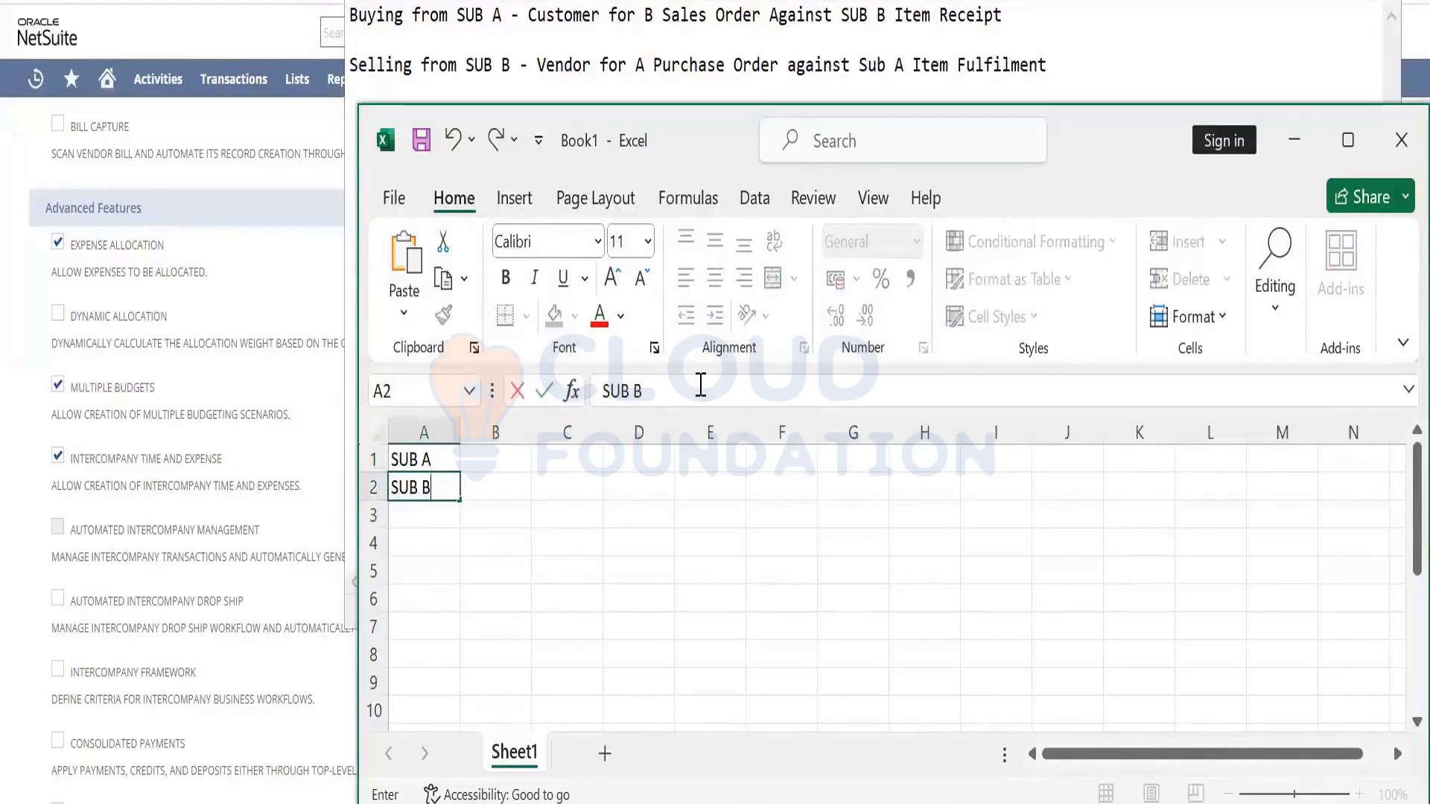
Enter "Customer" in B1 for SUB A and "Vendor" in B2 for SUB B
{"action": "key", "text": "Tab"}
{"action": "key", "text": "Up"}
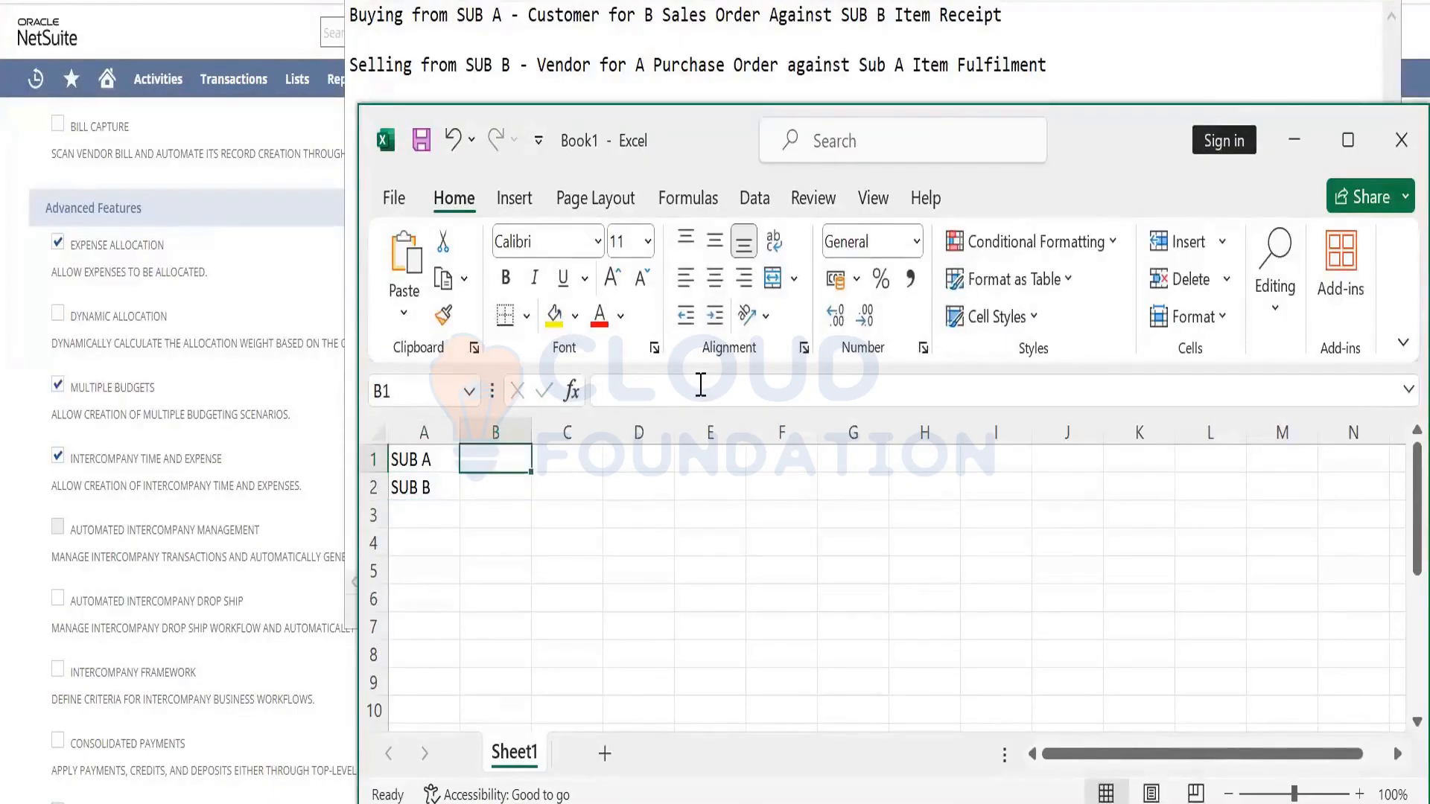
{"action": "type", "text": "Cusom"}
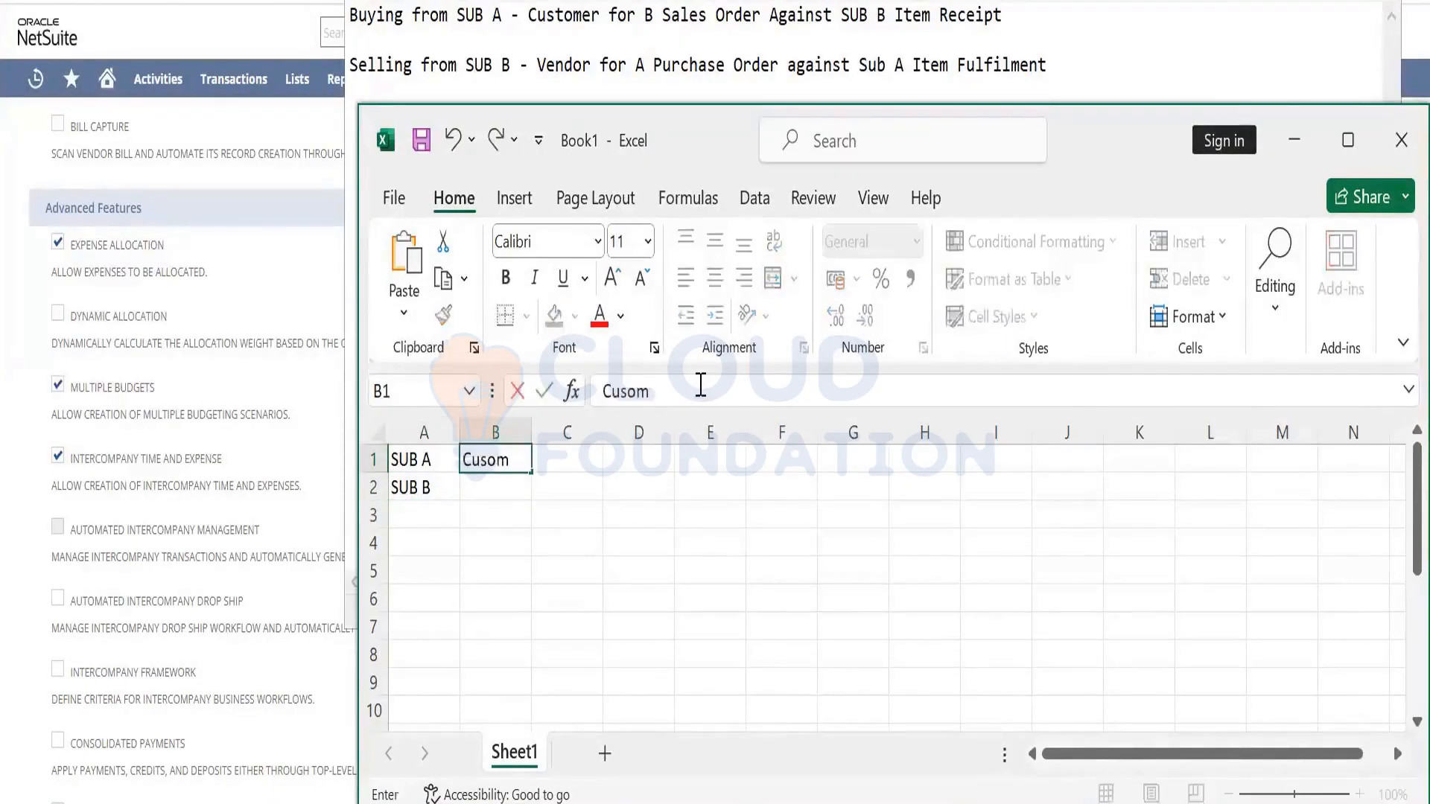
{"action": "key", "text": "BackSpace"}
{"action": "key", "text": "BackSpace"}
{"action": "type", "text": "tomer"}
{"action": "key", "text": "Return"}
{"action": "type", "text": "Vendor"}
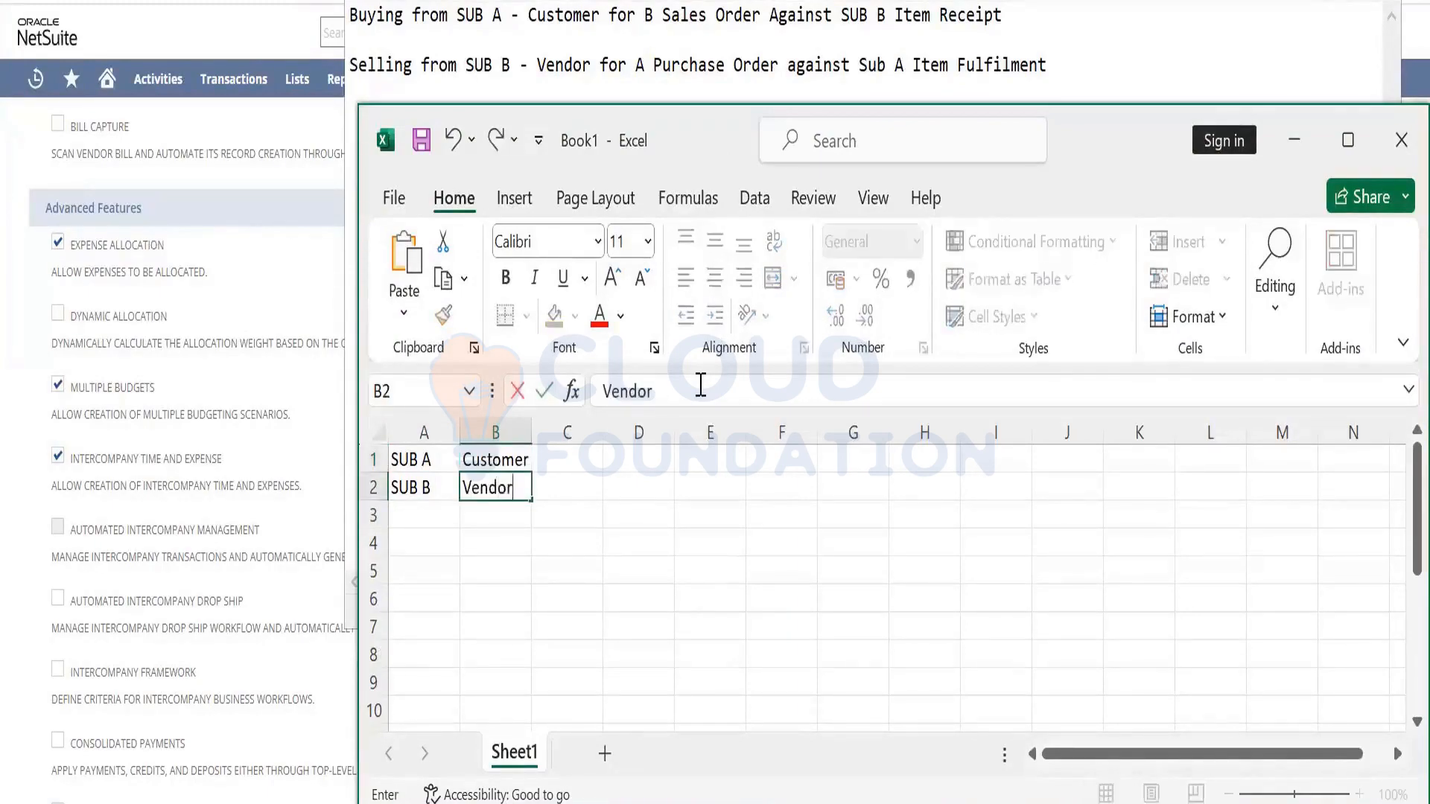
Enter "Purchase order" in C1 for SUB A and fit column C to its contents
{"action": "key", "text": "Up"}
{"action": "key", "text": "Right"}
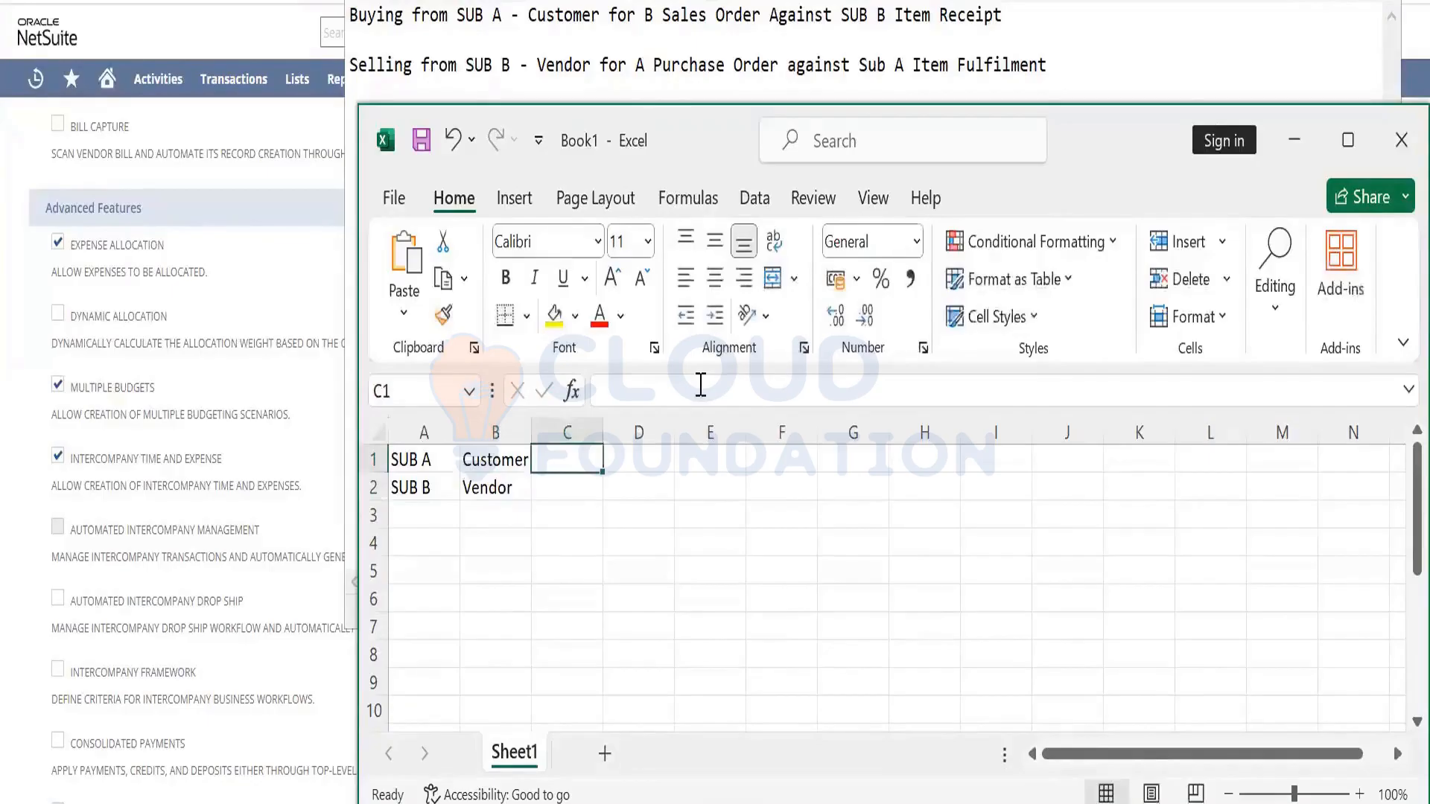
{"action": "type", "text": "Purcahs"}
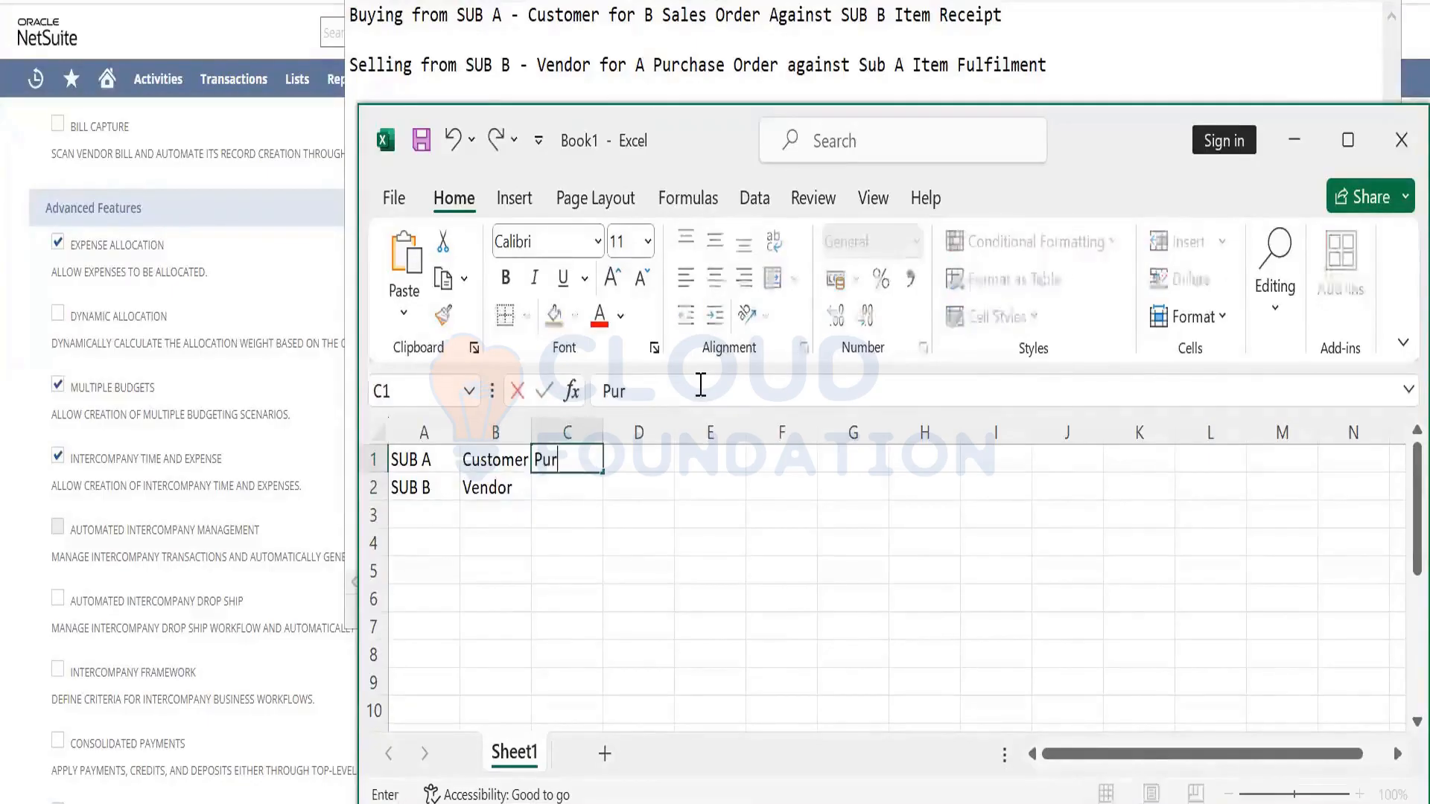
{"action": "key", "text": "BackSpace"}
{"action": "key", "text": "BackSpace"}
{"action": "key", "text": "BackSpace"}
{"action": "type", "text": "hase order"}
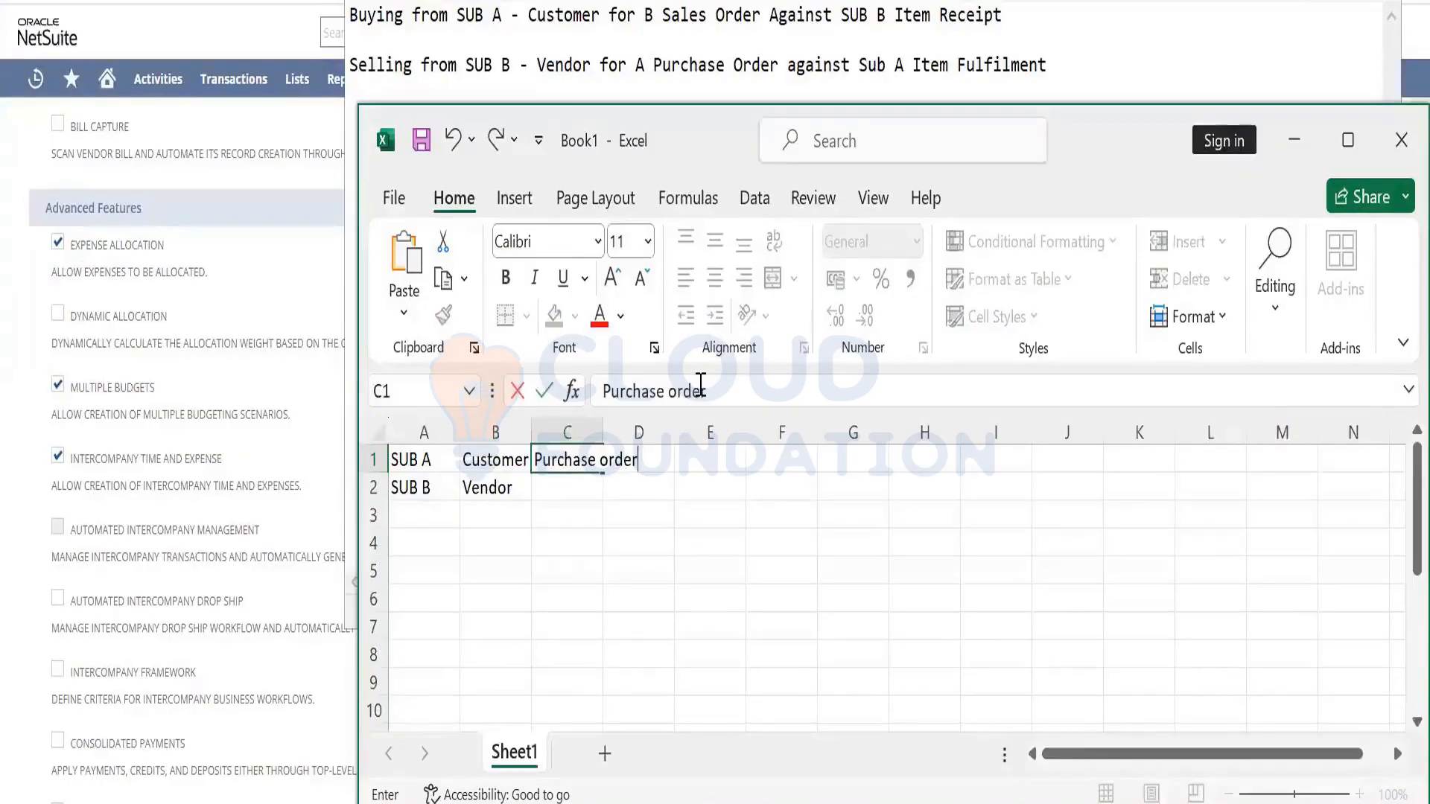
{"action": "left_click", "coordinate": [601, 424]}
{"action": "double_click", "coordinate": [603, 424]}
Enter "Sales Order" in C2 for SUB B
{"action": "key", "text": "Down"}
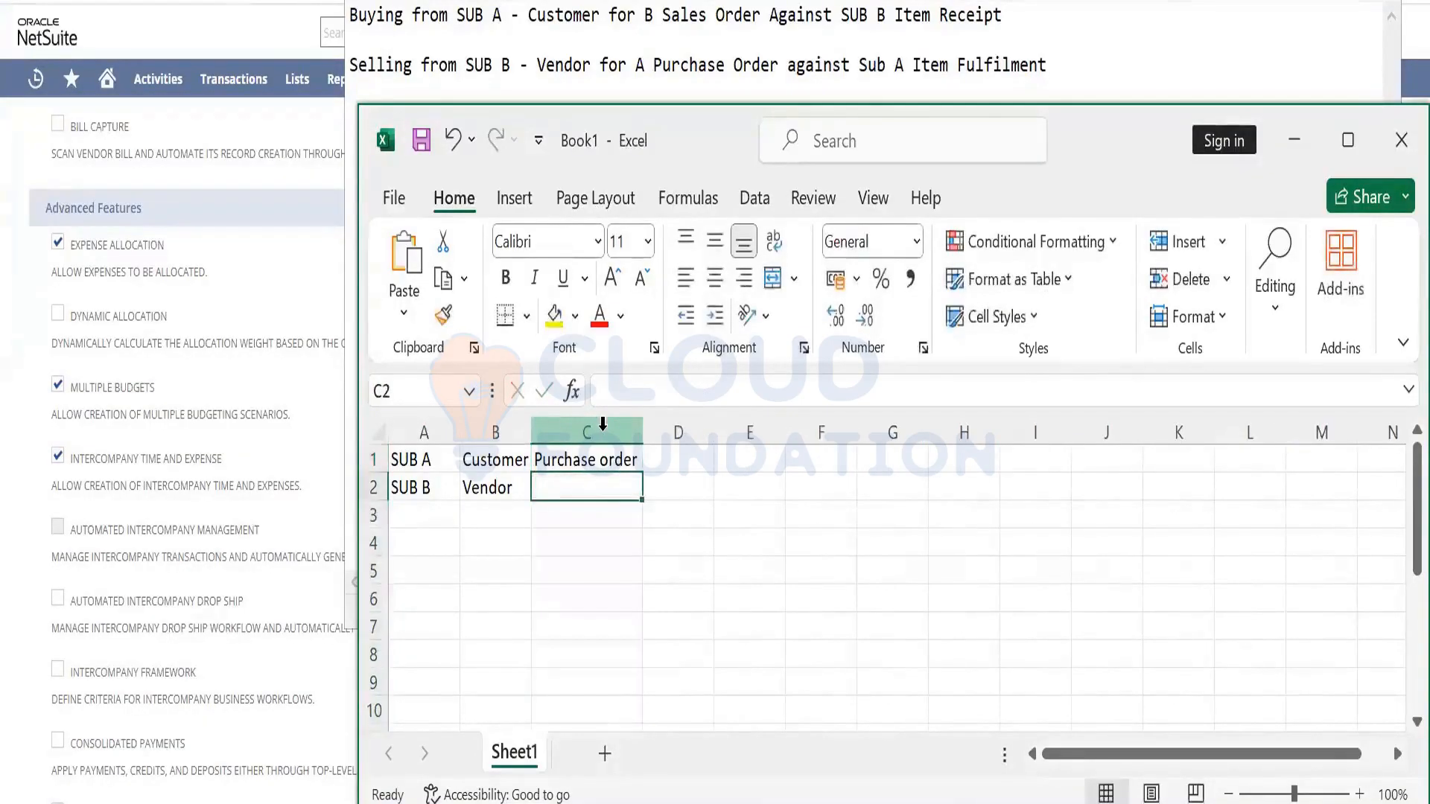
{"action": "key", "text": "Up"}
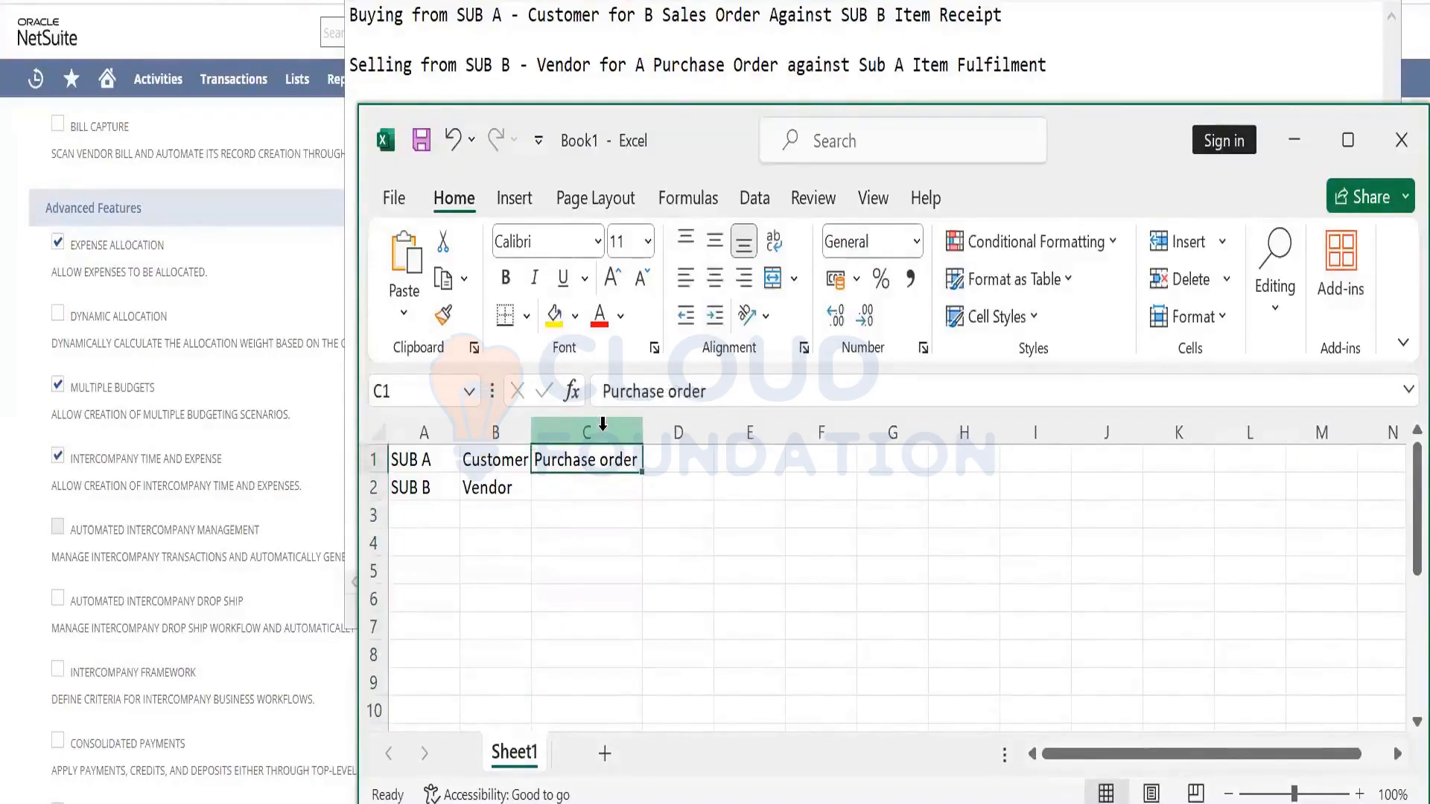
{"action": "key", "text": "Down"}
{"action": "type", "text": "Sales Order"}
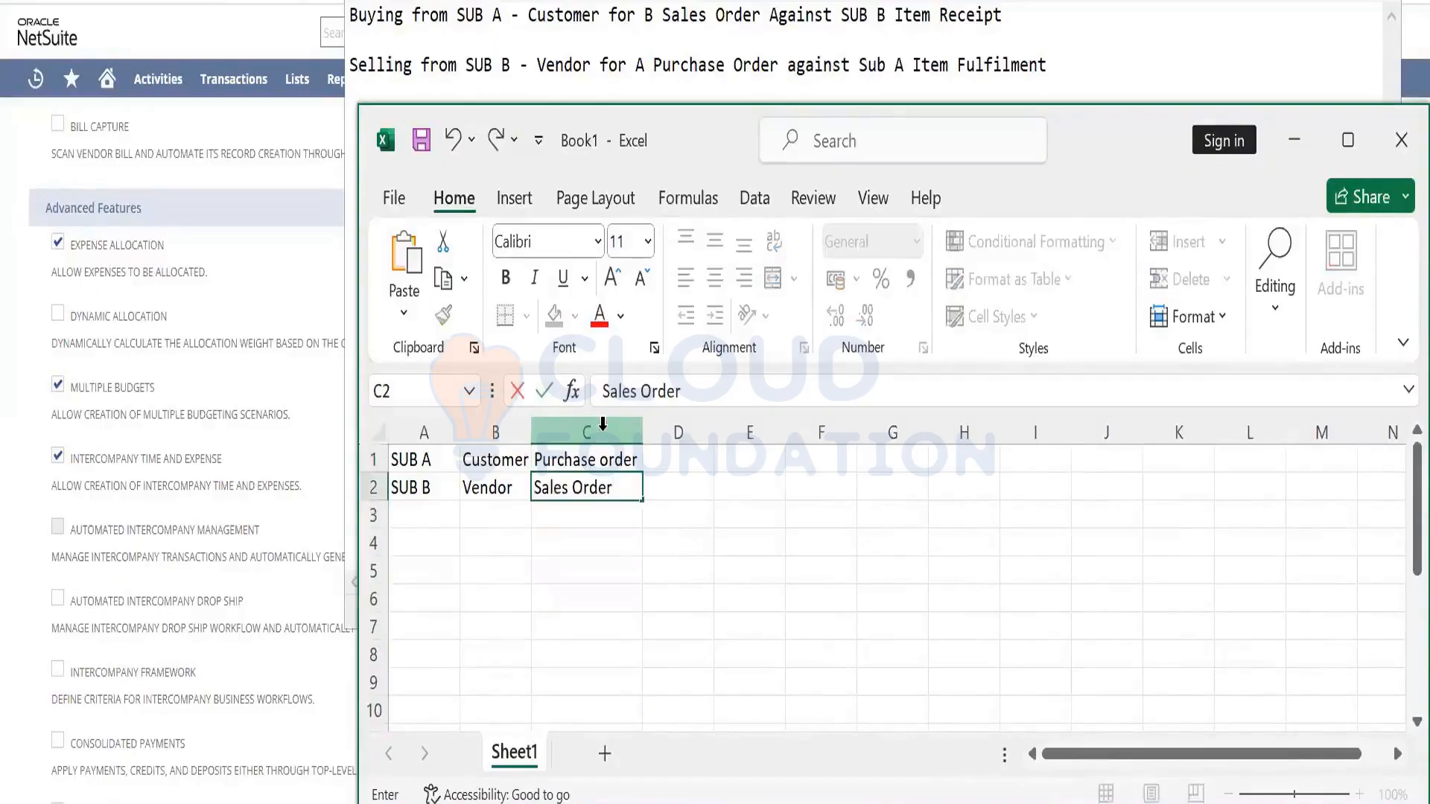
{"action": "key", "text": "Up"}
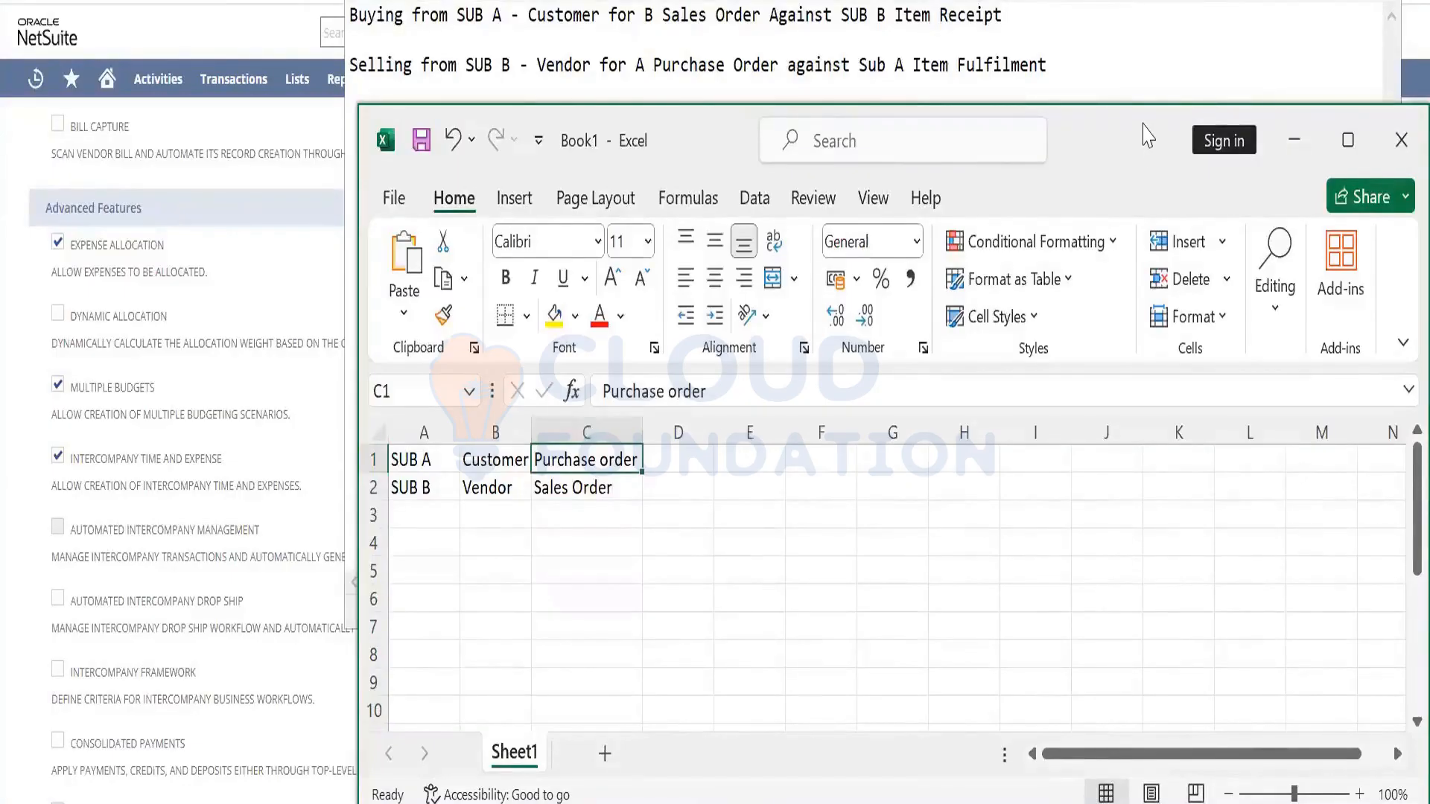
Move the workbook window higher up the screen and enter "Item Fulfillment" in D2 for SUB B
{"action": "left_click_drag", "start_coordinate": [1147, 133], "coordinate": [1116, 0]}
{"action": "left_click", "coordinate": [644, 316]}
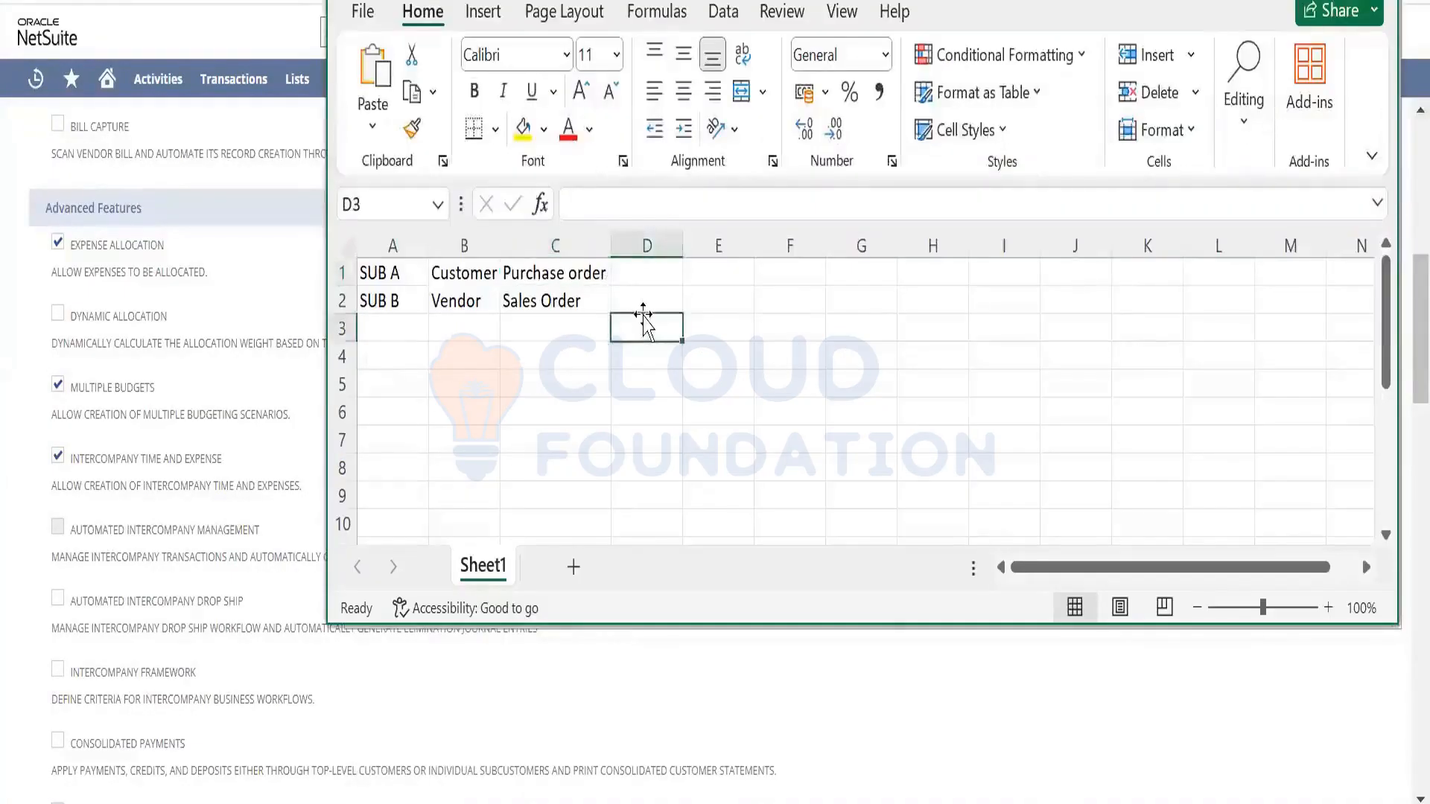
{"action": "key", "text": "Up"}
{"action": "type", "text": "Ite"}
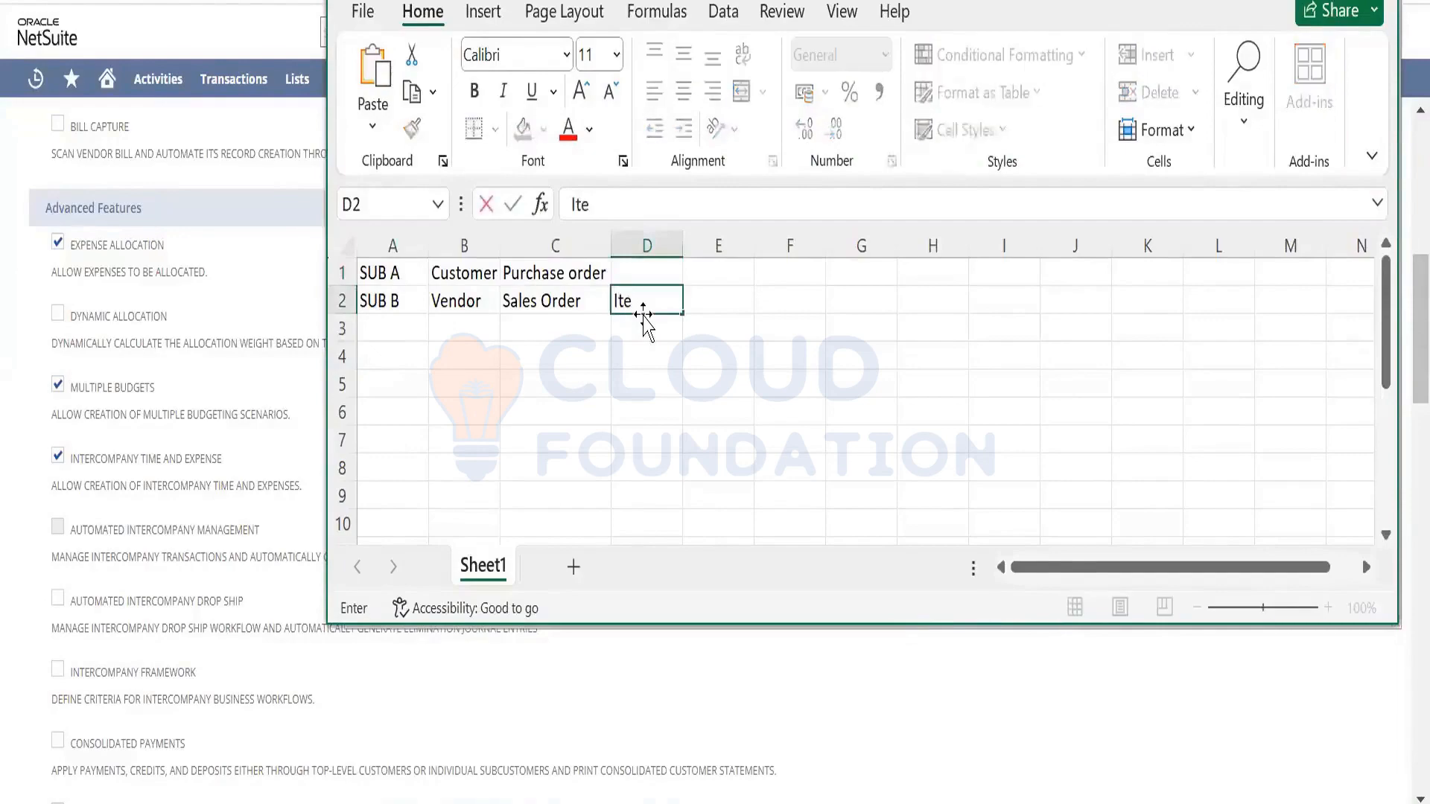
{"action": "type", "text": "m Fulfillme"}
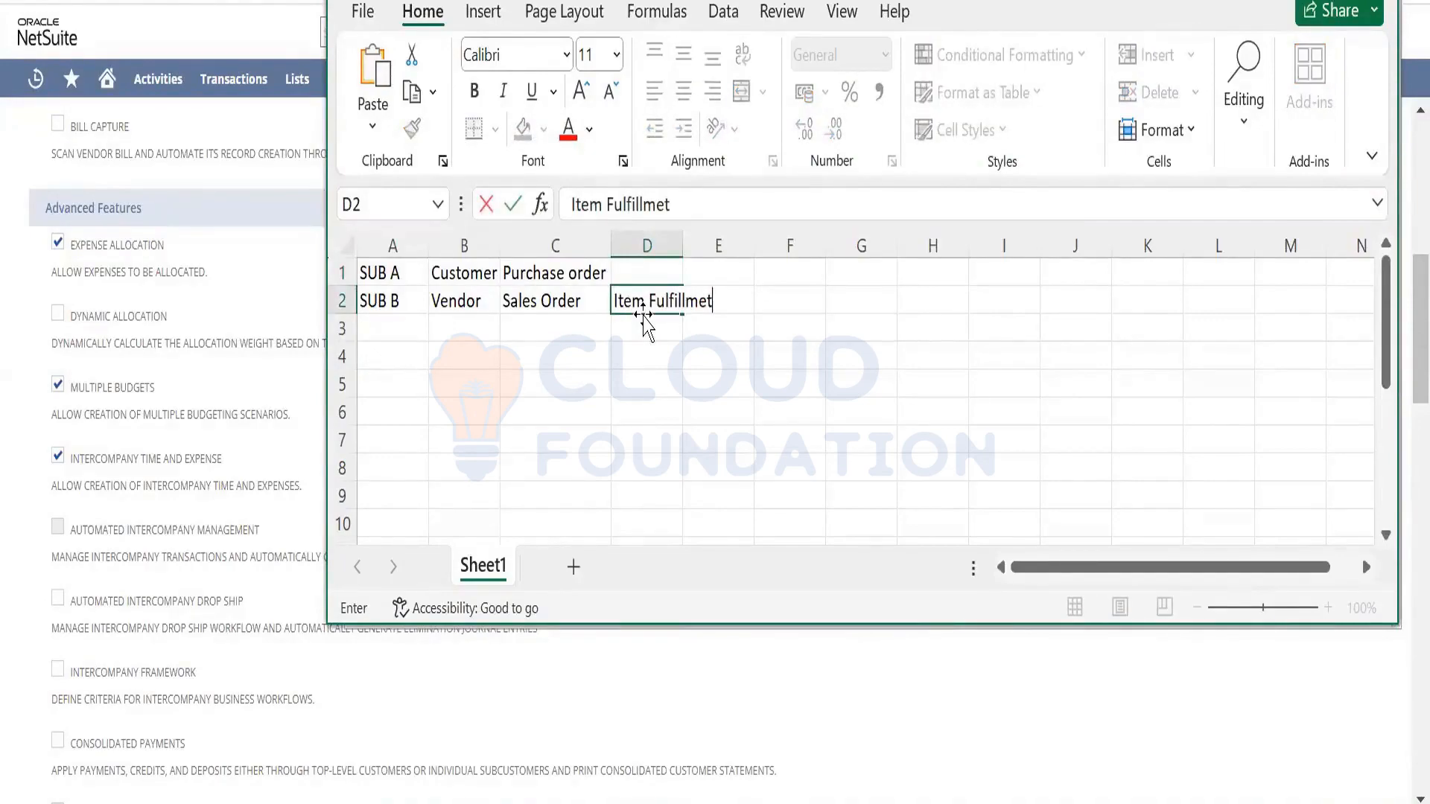
{"action": "type", "text": "nt"}
Enter "Item Receipt" in D1 for SUB A and fit column D to its contents
{"action": "key", "text": "Up"}
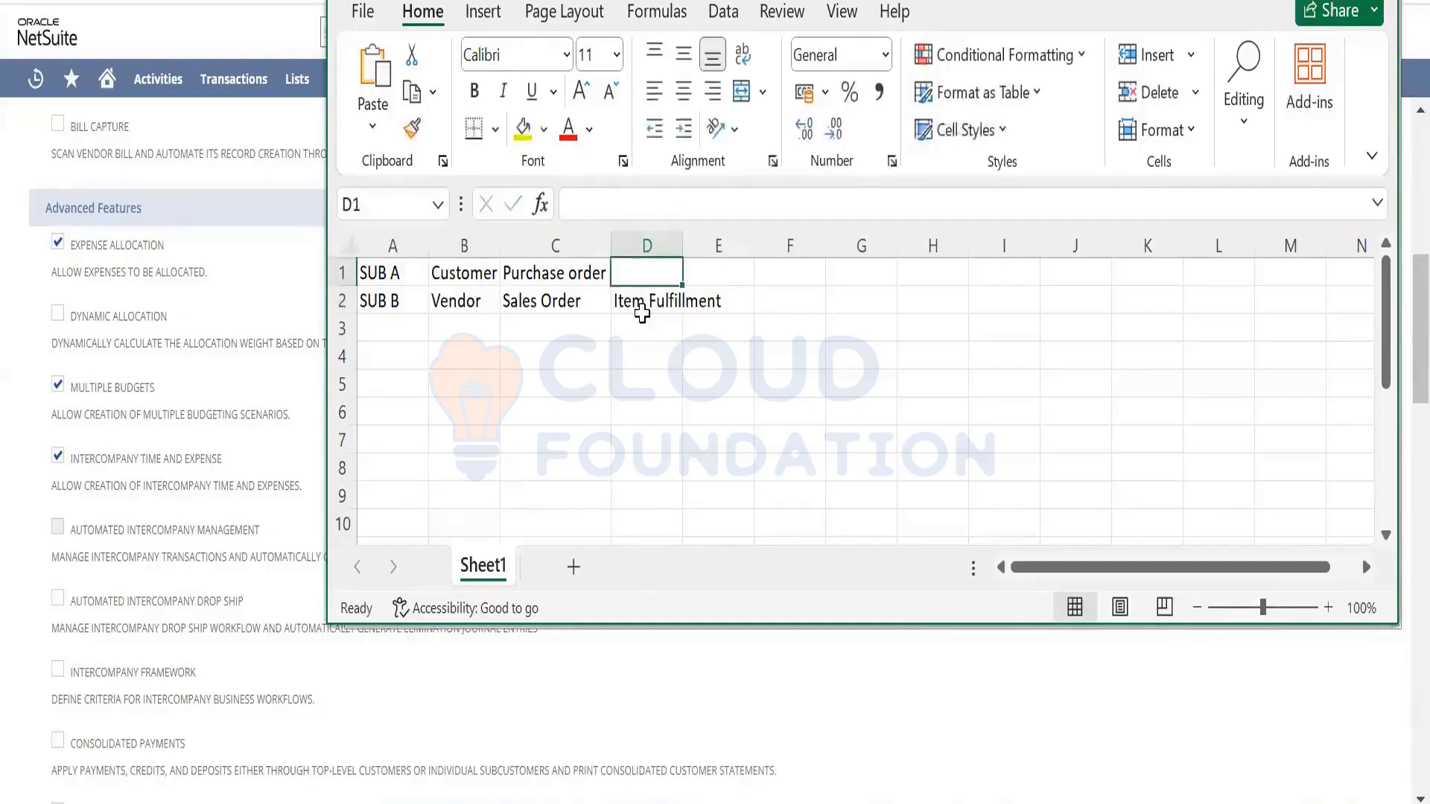
{"action": "type", "text": "Item Receipt"}
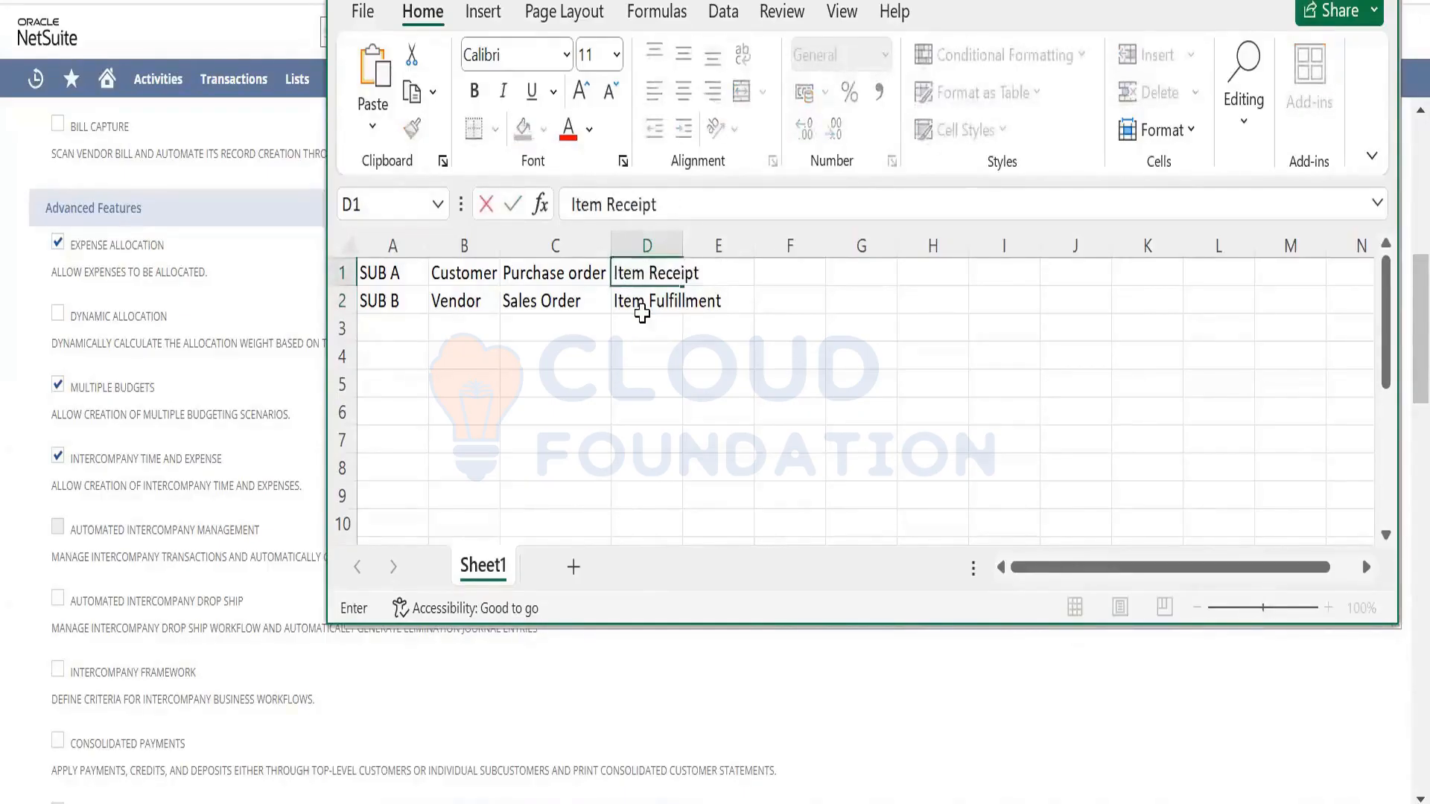
{"action": "key", "text": "Tab"}
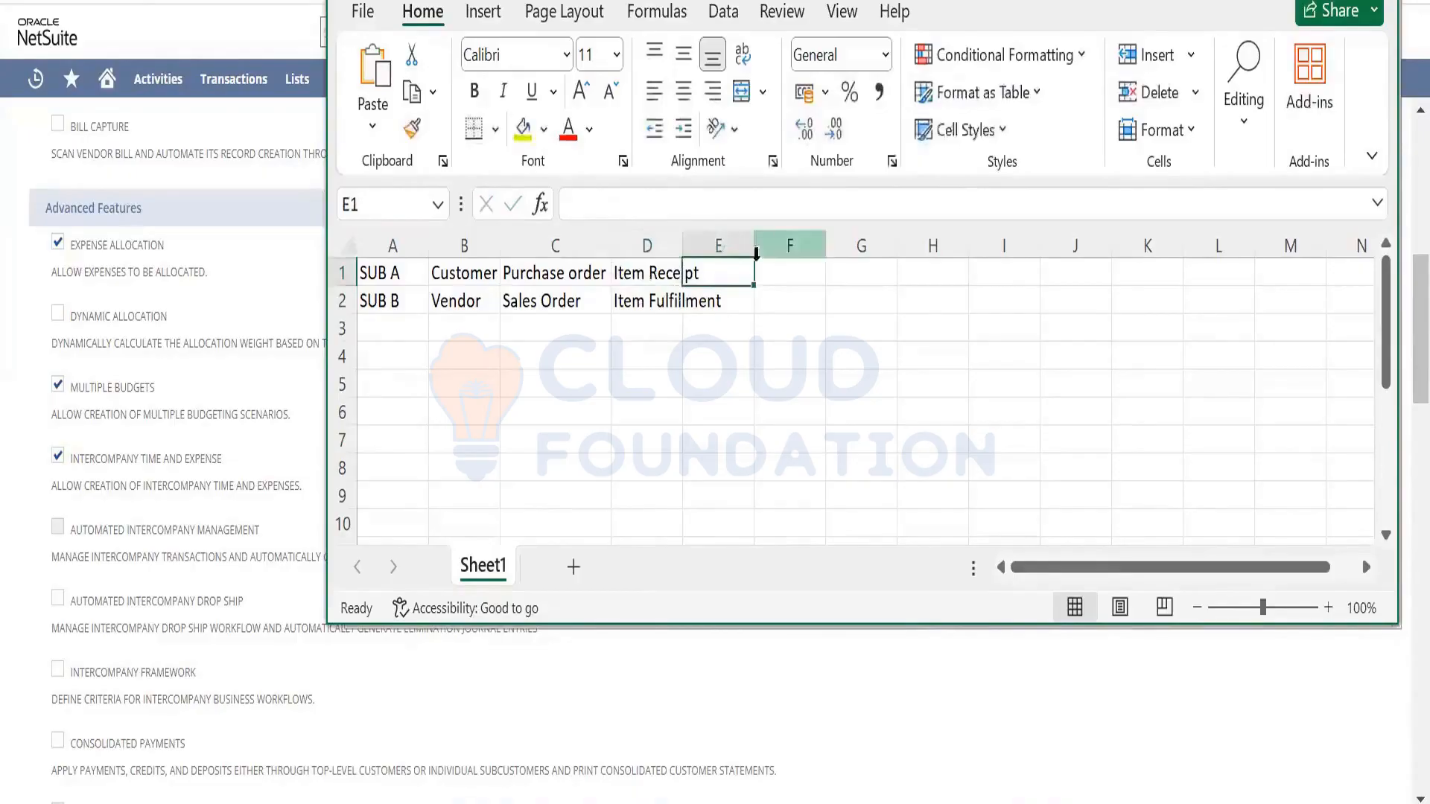
{"action": "double_click", "coordinate": [681, 245]}
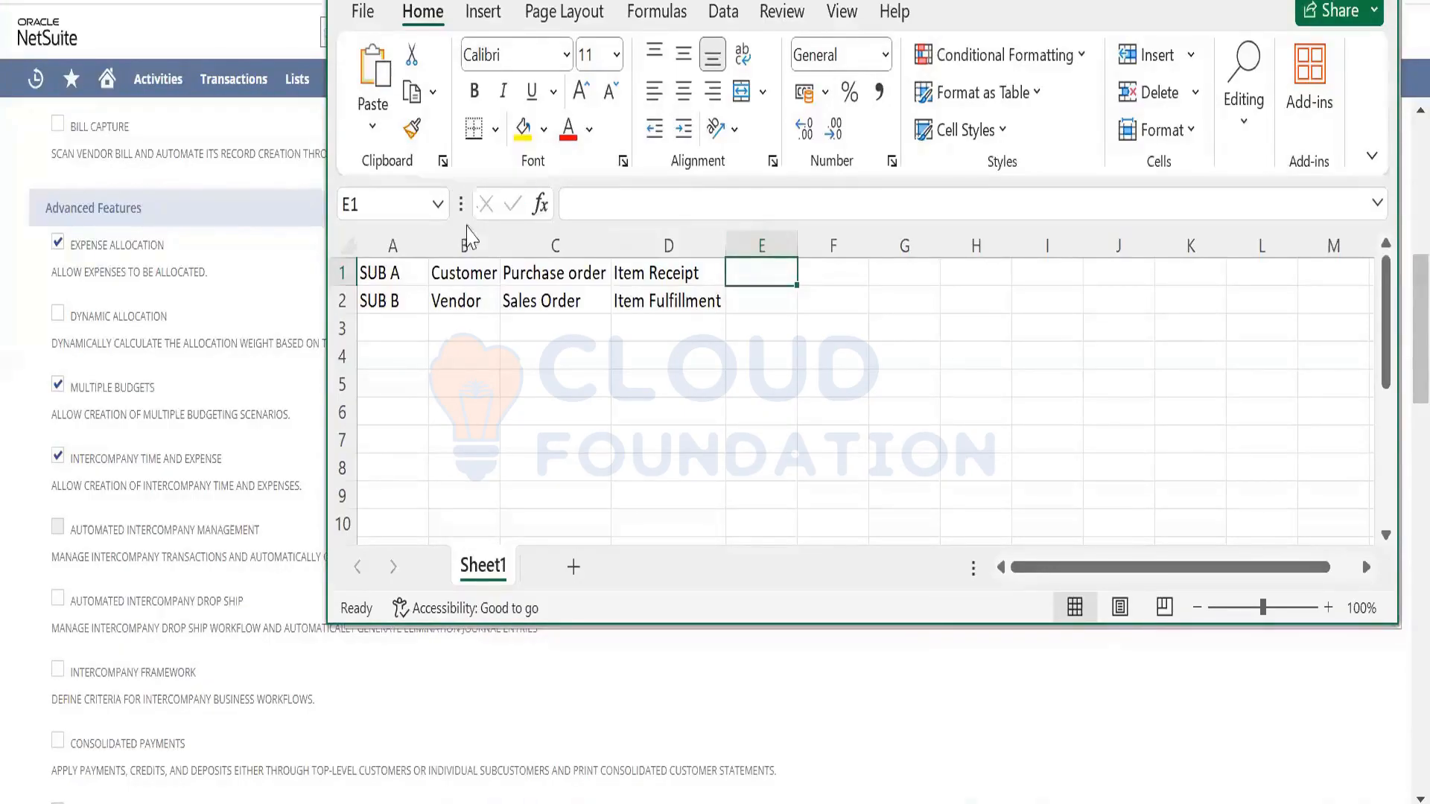
Examine the customer and vendor roles of the two subsidiaries against their purchase order and sales order entries
{"action": "left_click", "coordinate": [467, 281]}
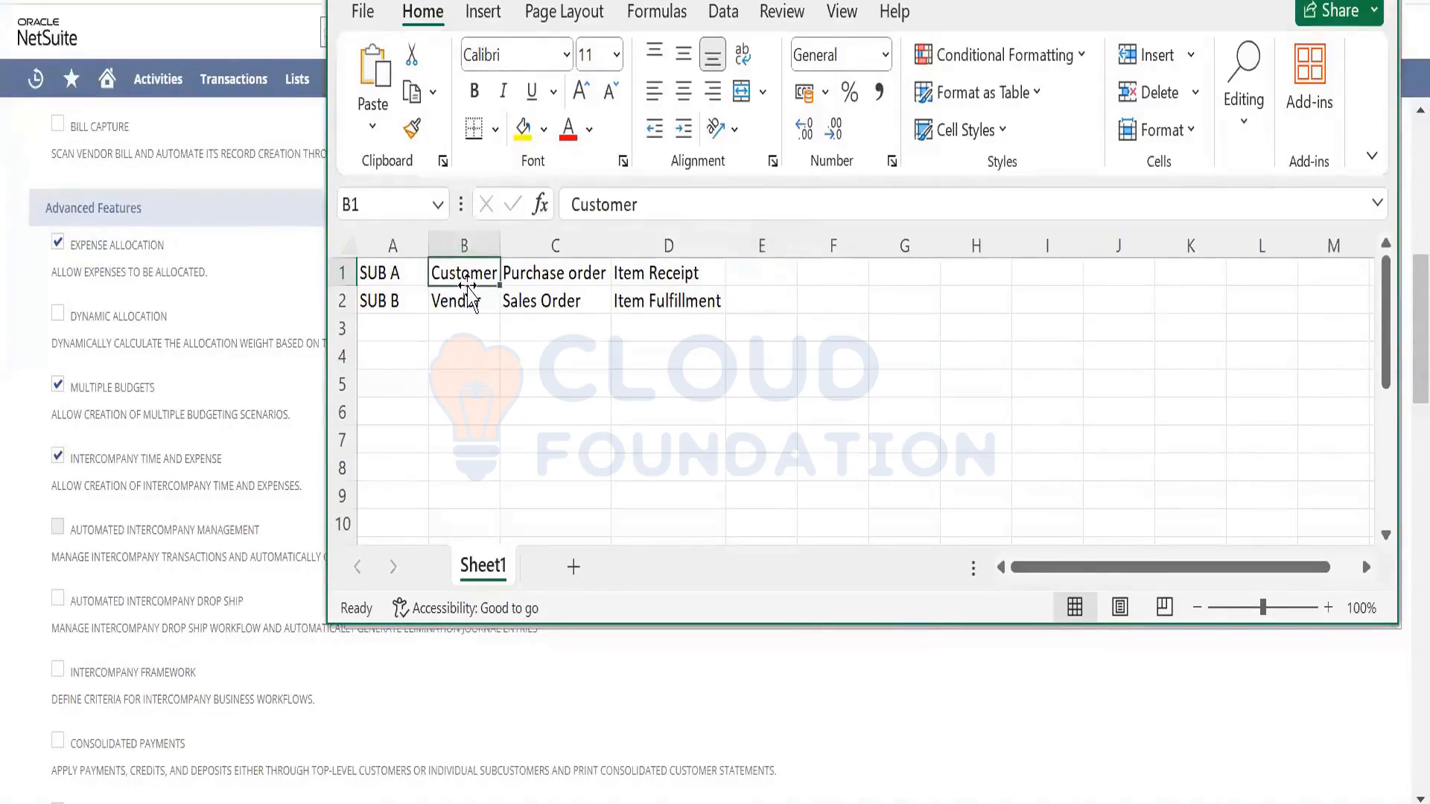
{"action": "left_click", "coordinate": [470, 301]}
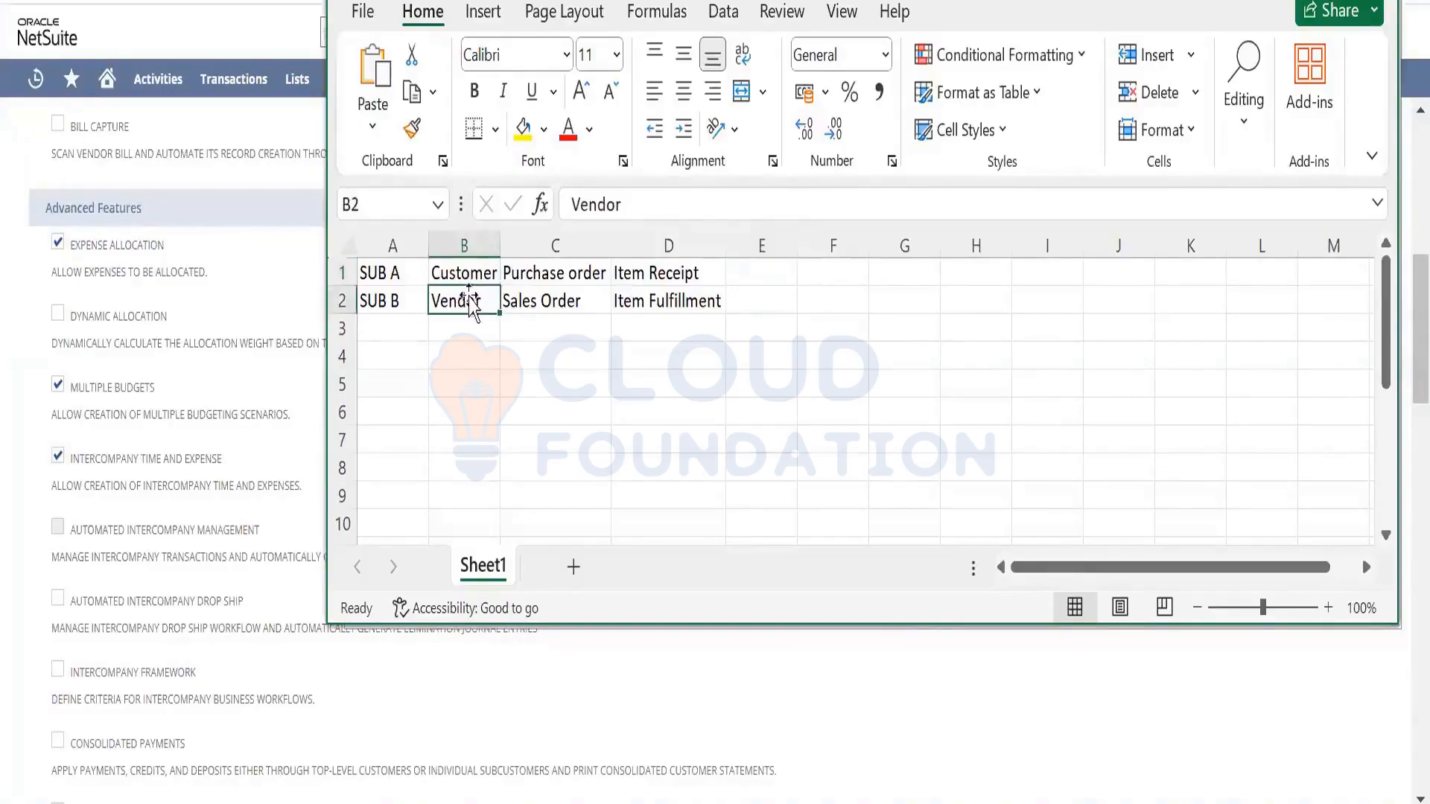
{"action": "left_click", "coordinate": [533, 279]}
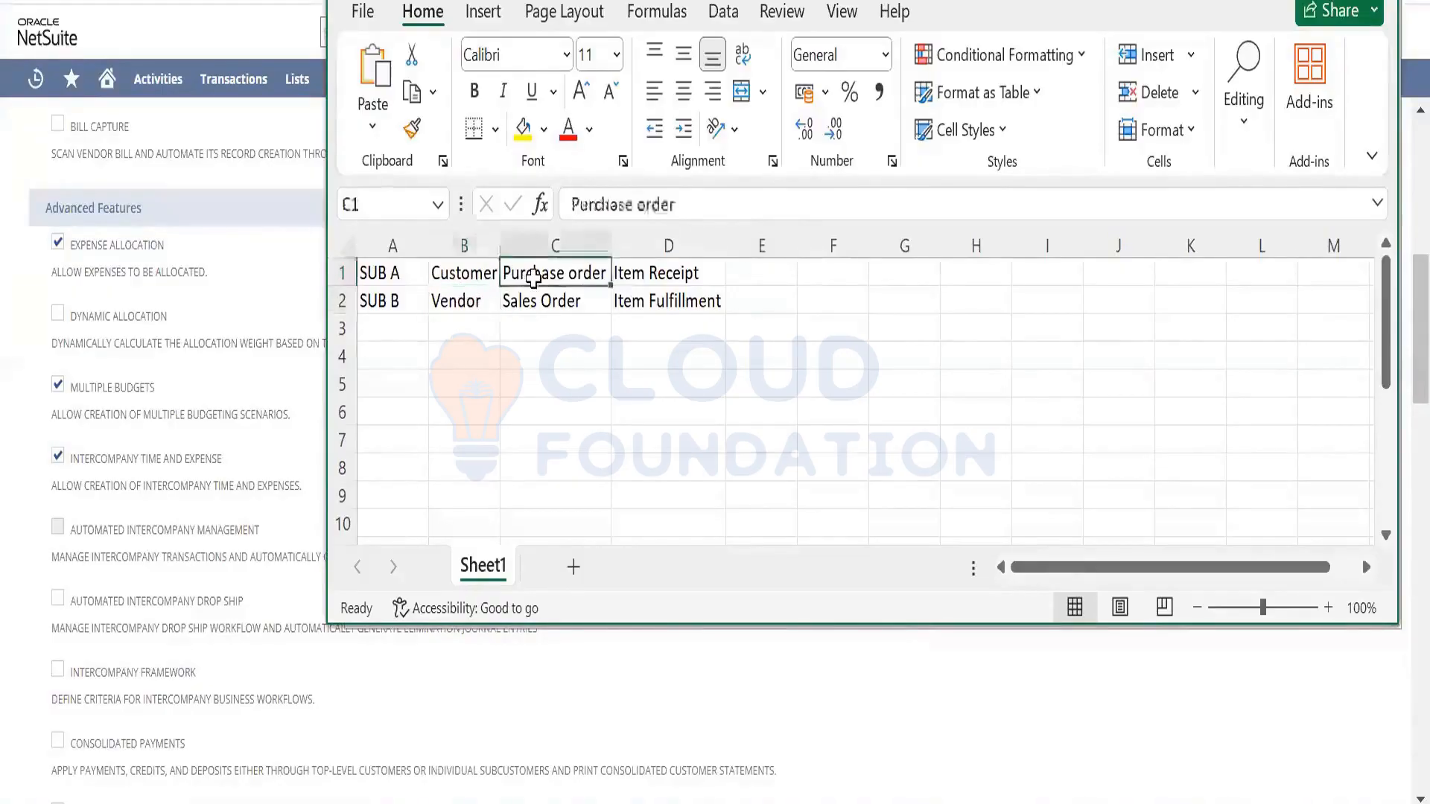
{"action": "left_click", "coordinate": [472, 272]}
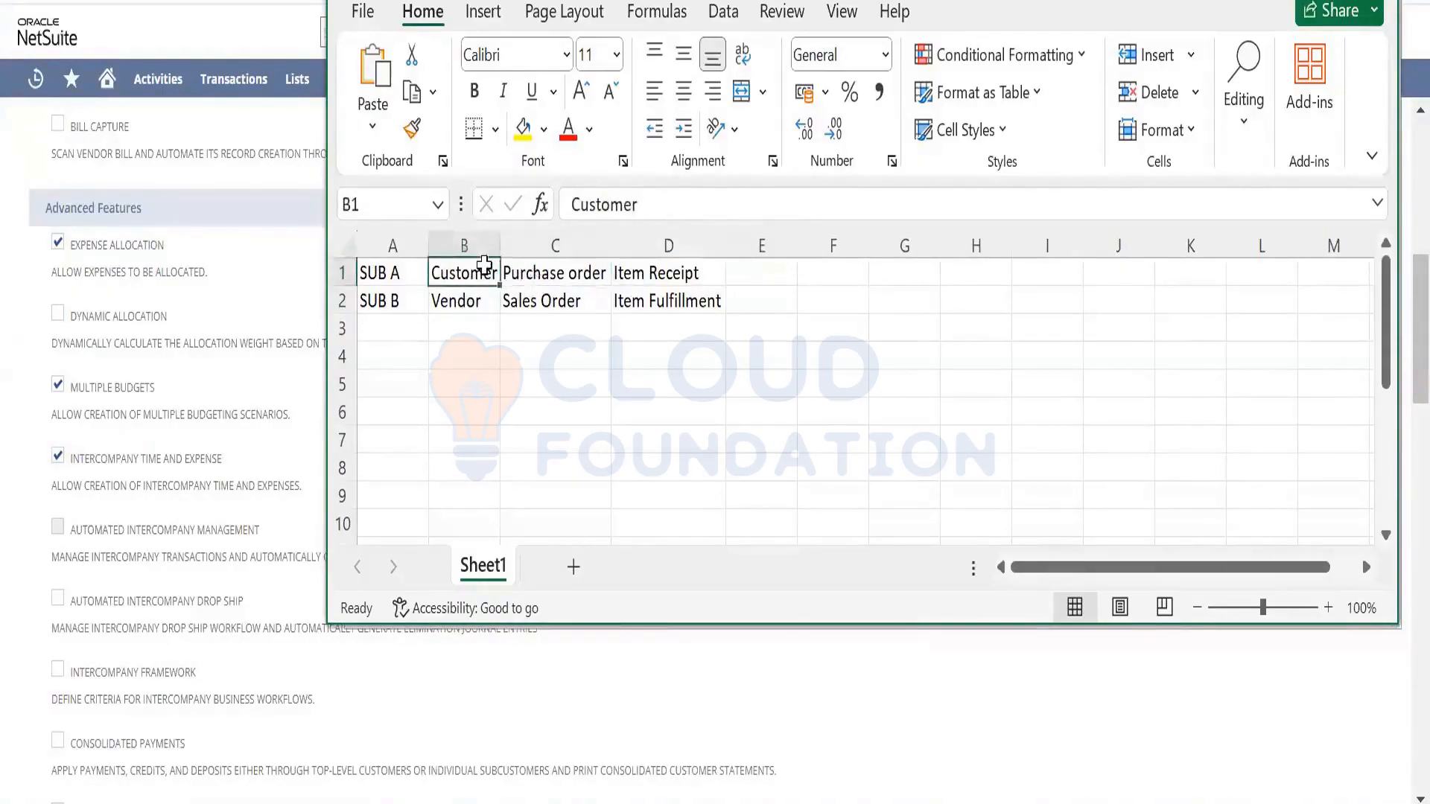
{"action": "left_click", "coordinate": [537, 300]}
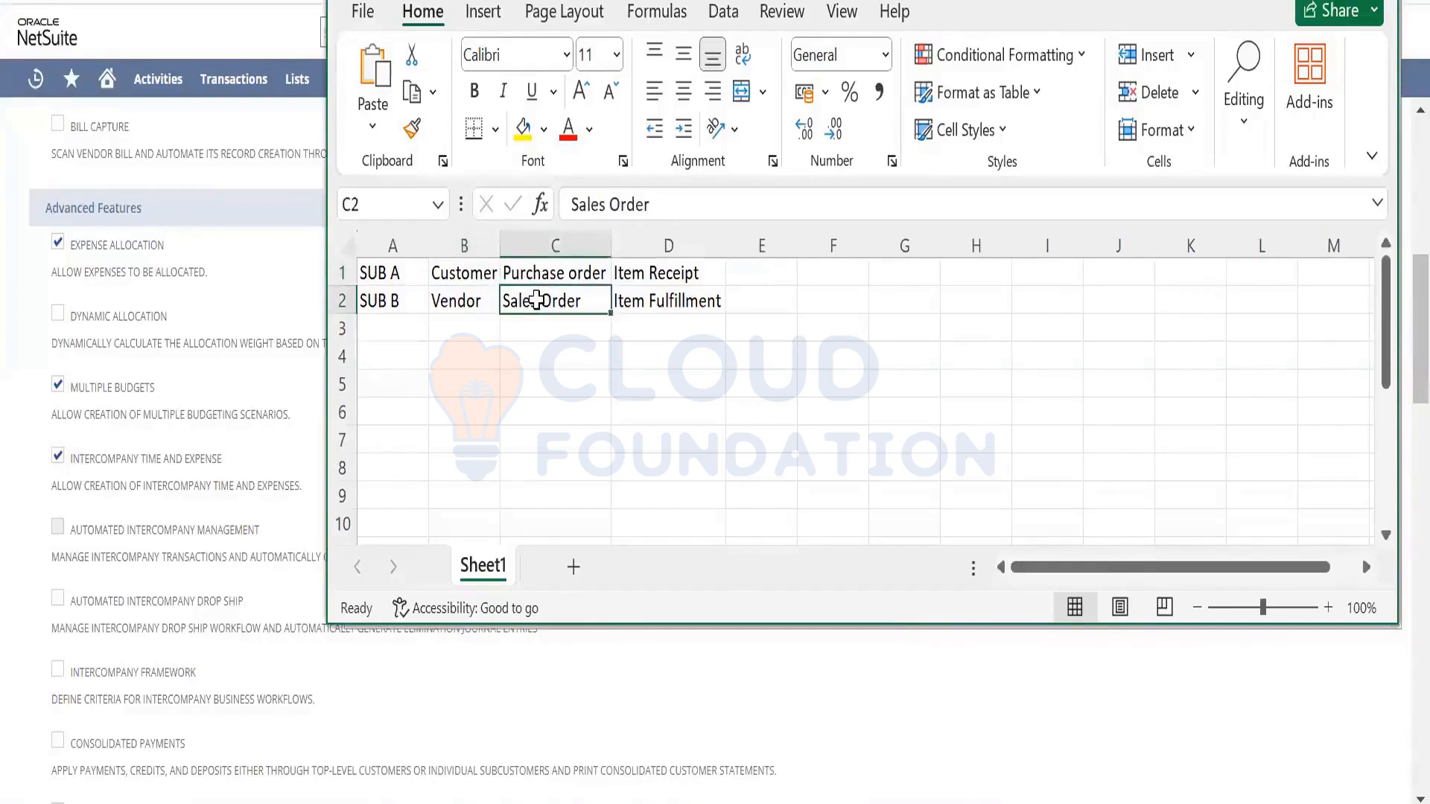
{"action": "left_click", "coordinate": [474, 272]}
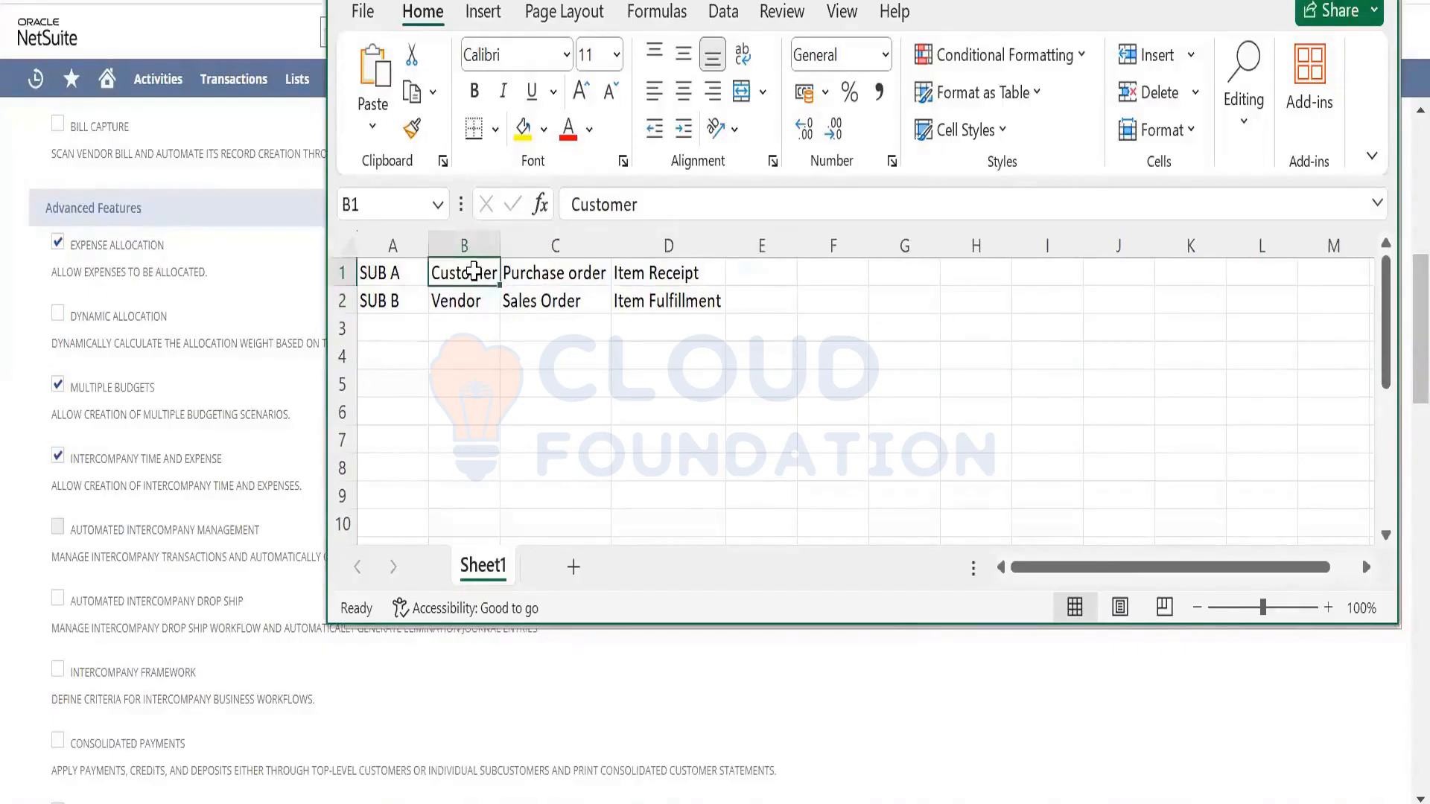
{"action": "left_click", "coordinate": [474, 299]}
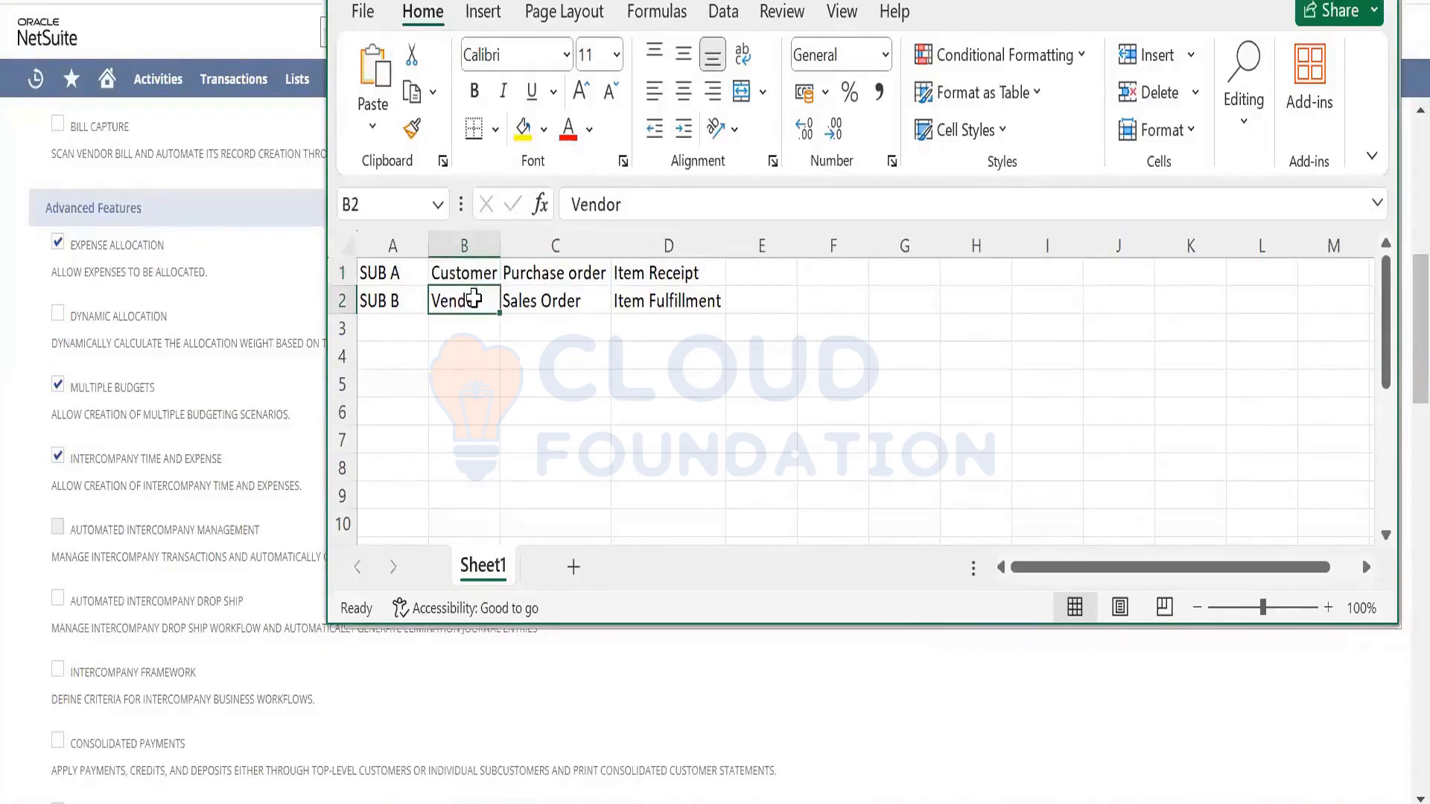
{"action": "left_click", "coordinate": [483, 281]}
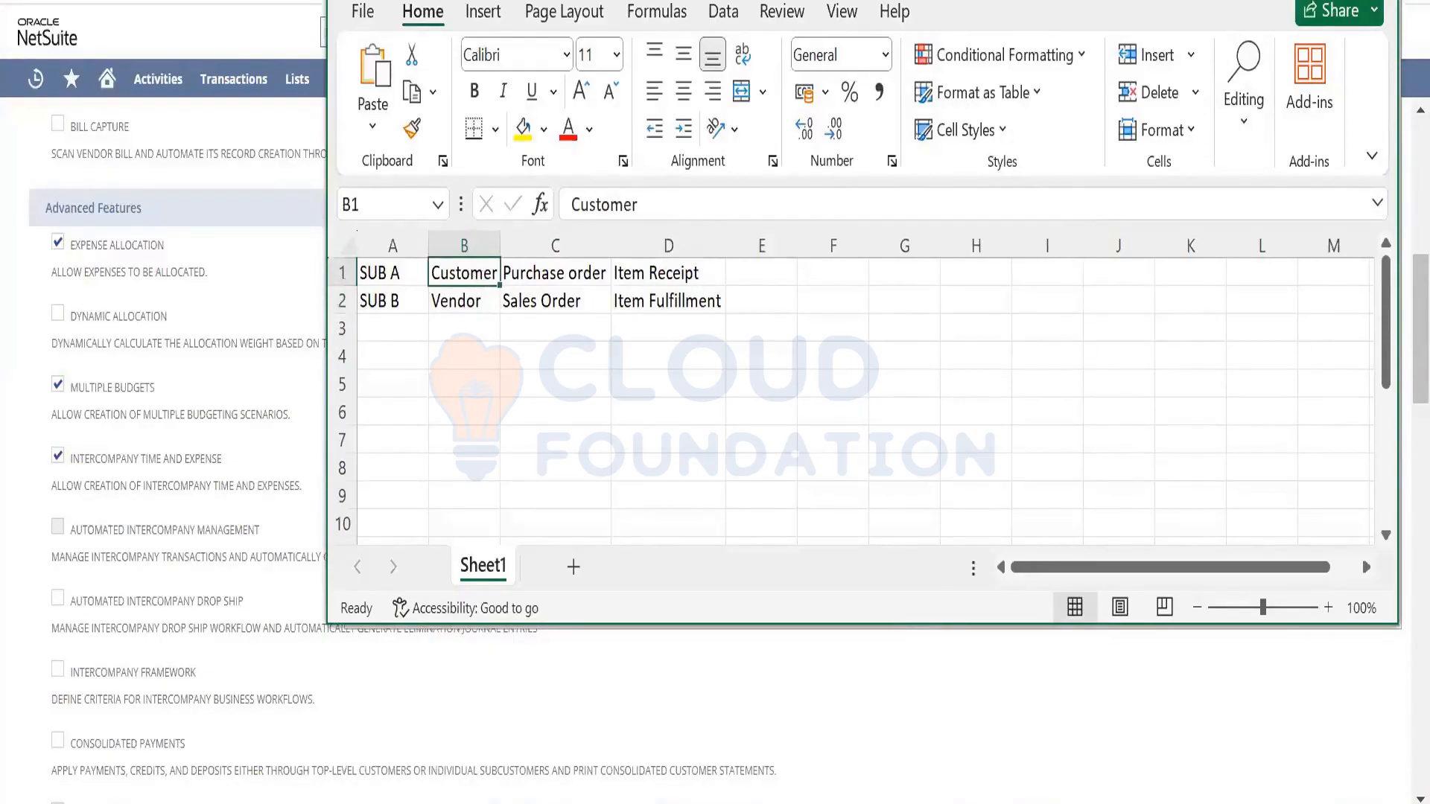
Close the example workbook without saving its changes
{"action": "left_click", "coordinate": [1377, 0]}
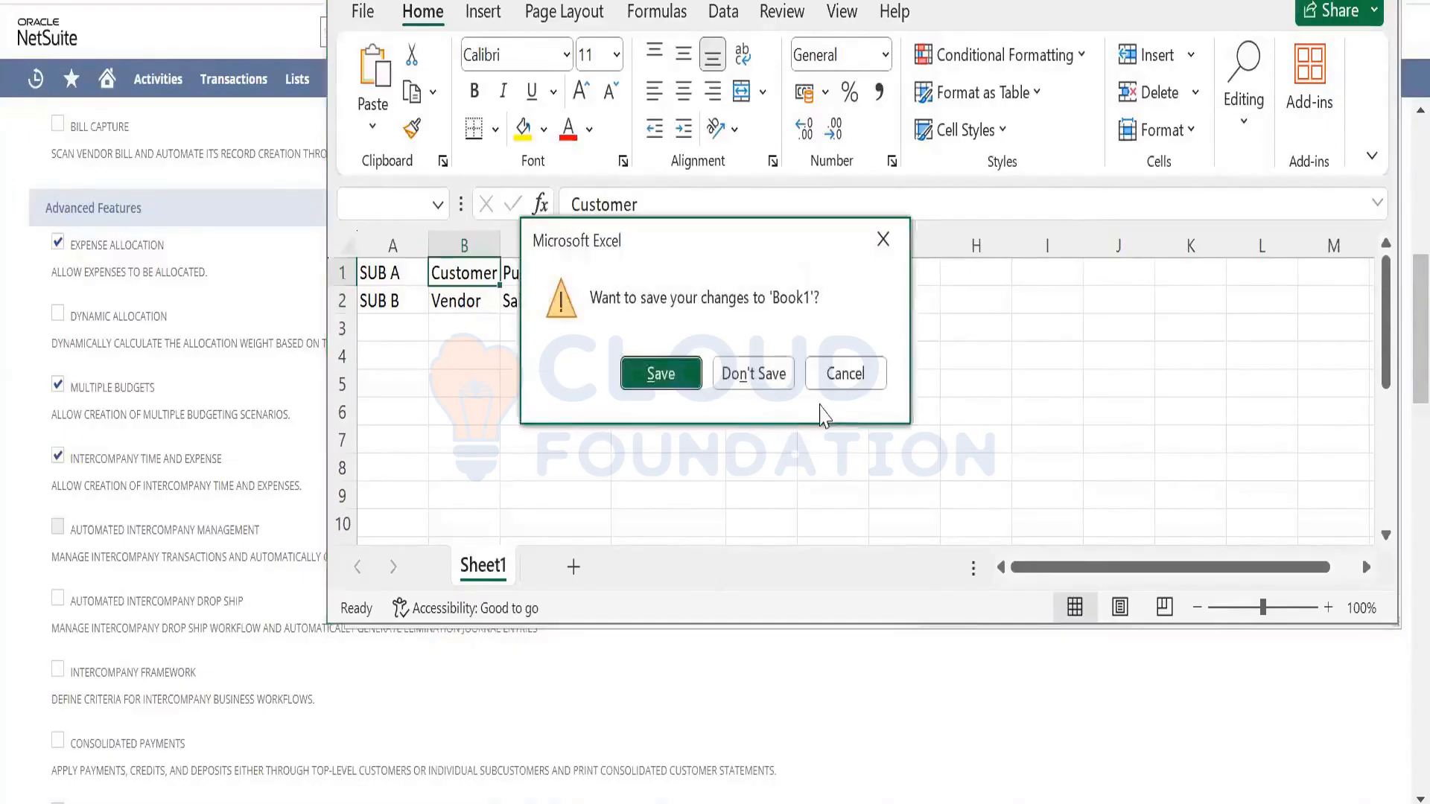
{"action": "left_click", "coordinate": [849, 379]}
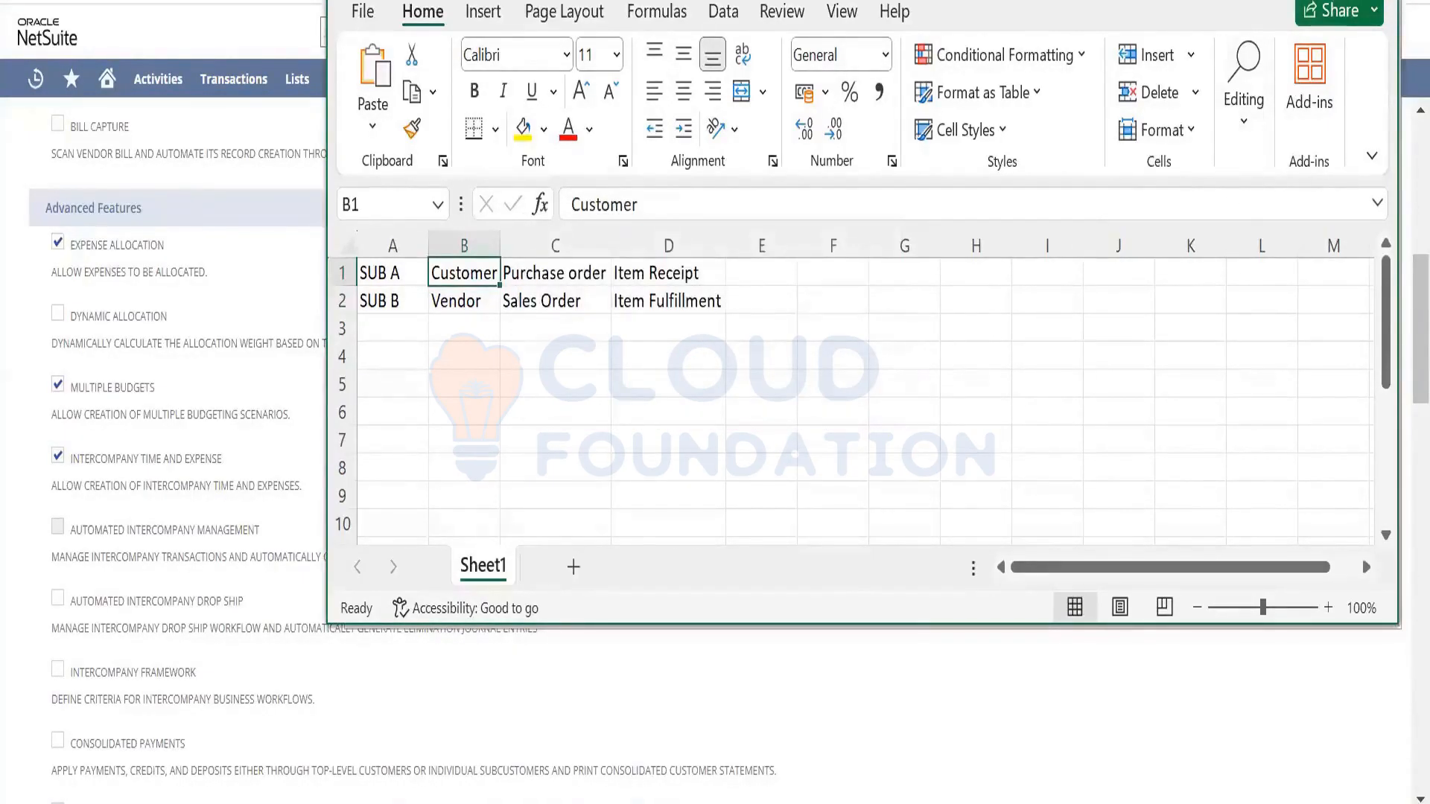
{"action": "left_click", "coordinate": [1377, 0]}
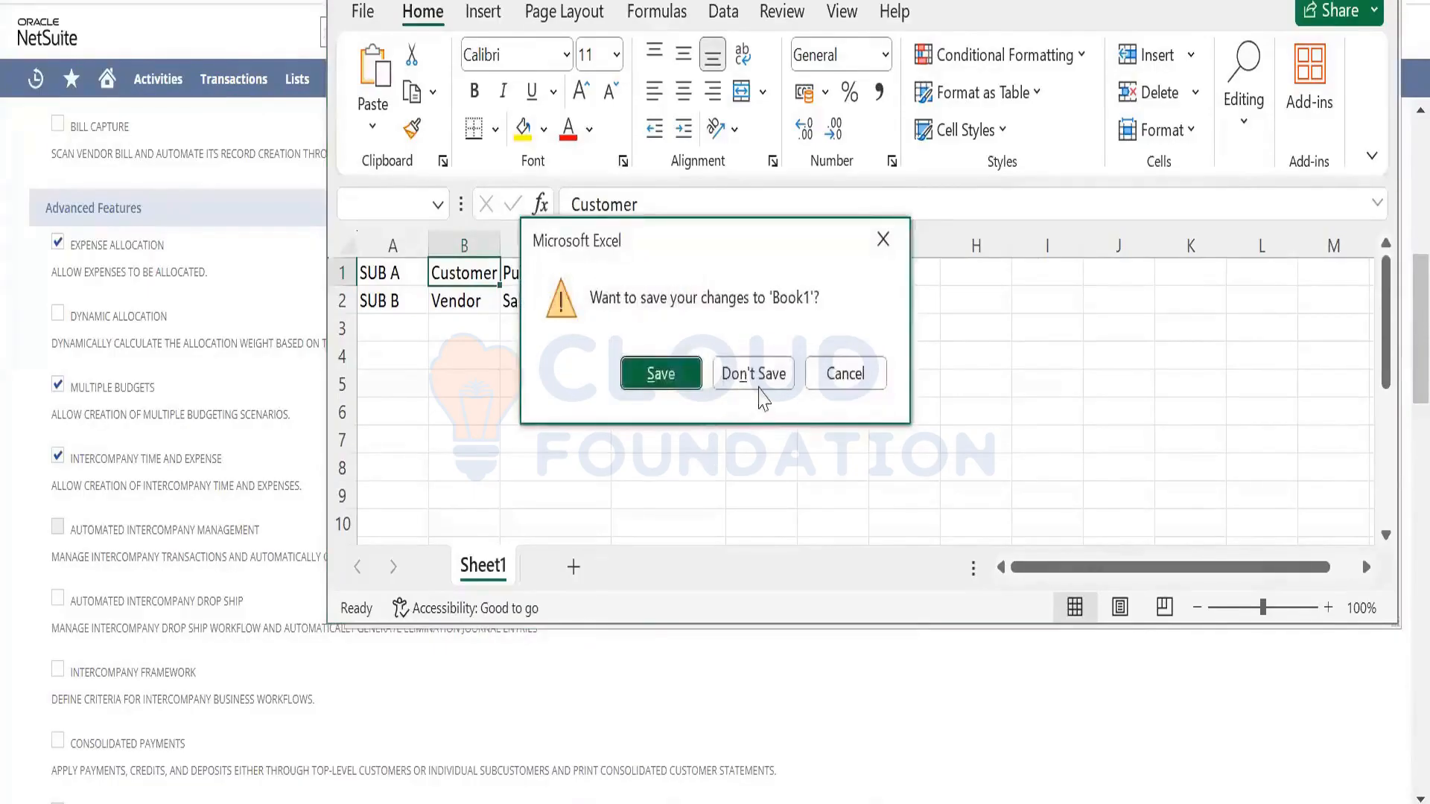
{"action": "left_click", "coordinate": [757, 376]}
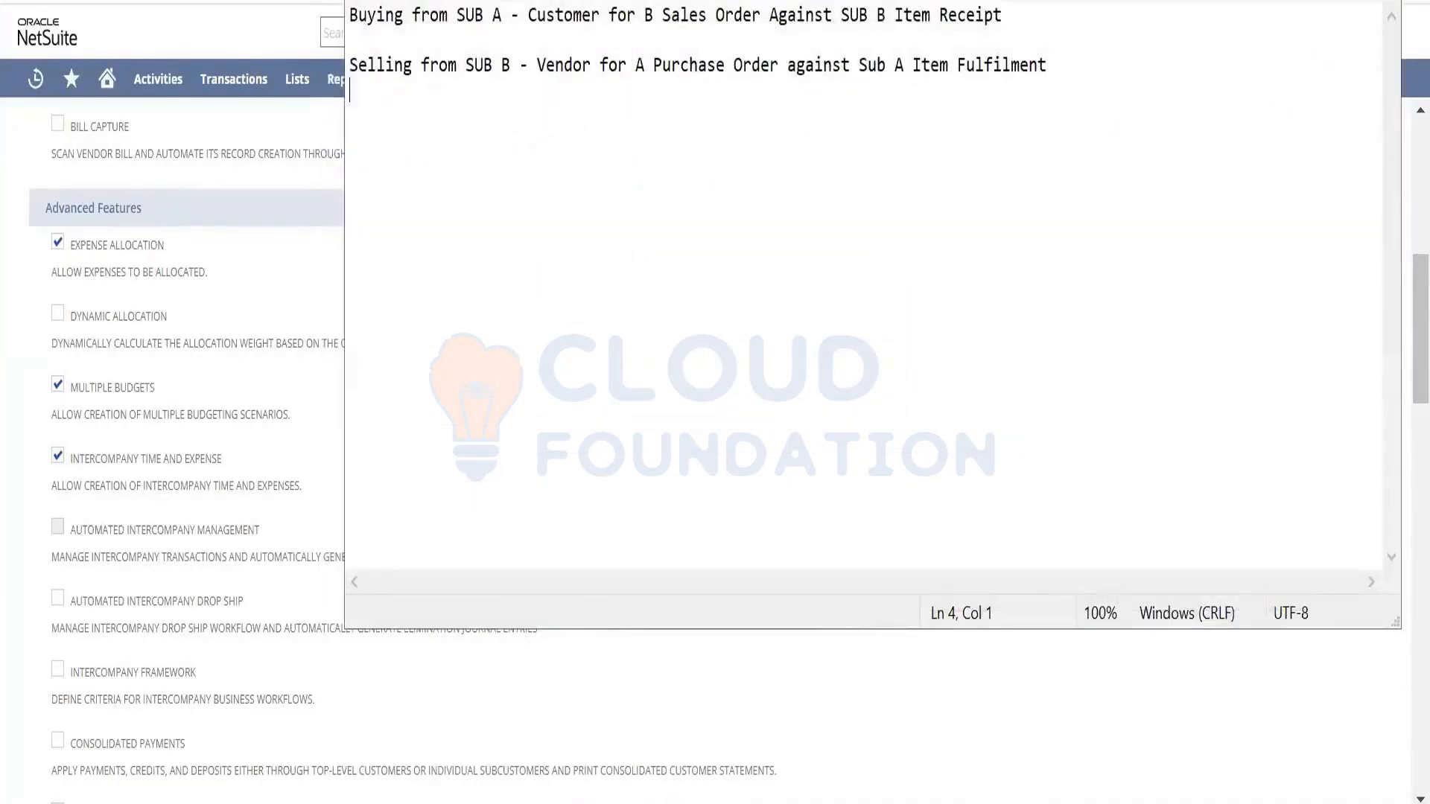
{"action": "key", "text": "alt+F4"}
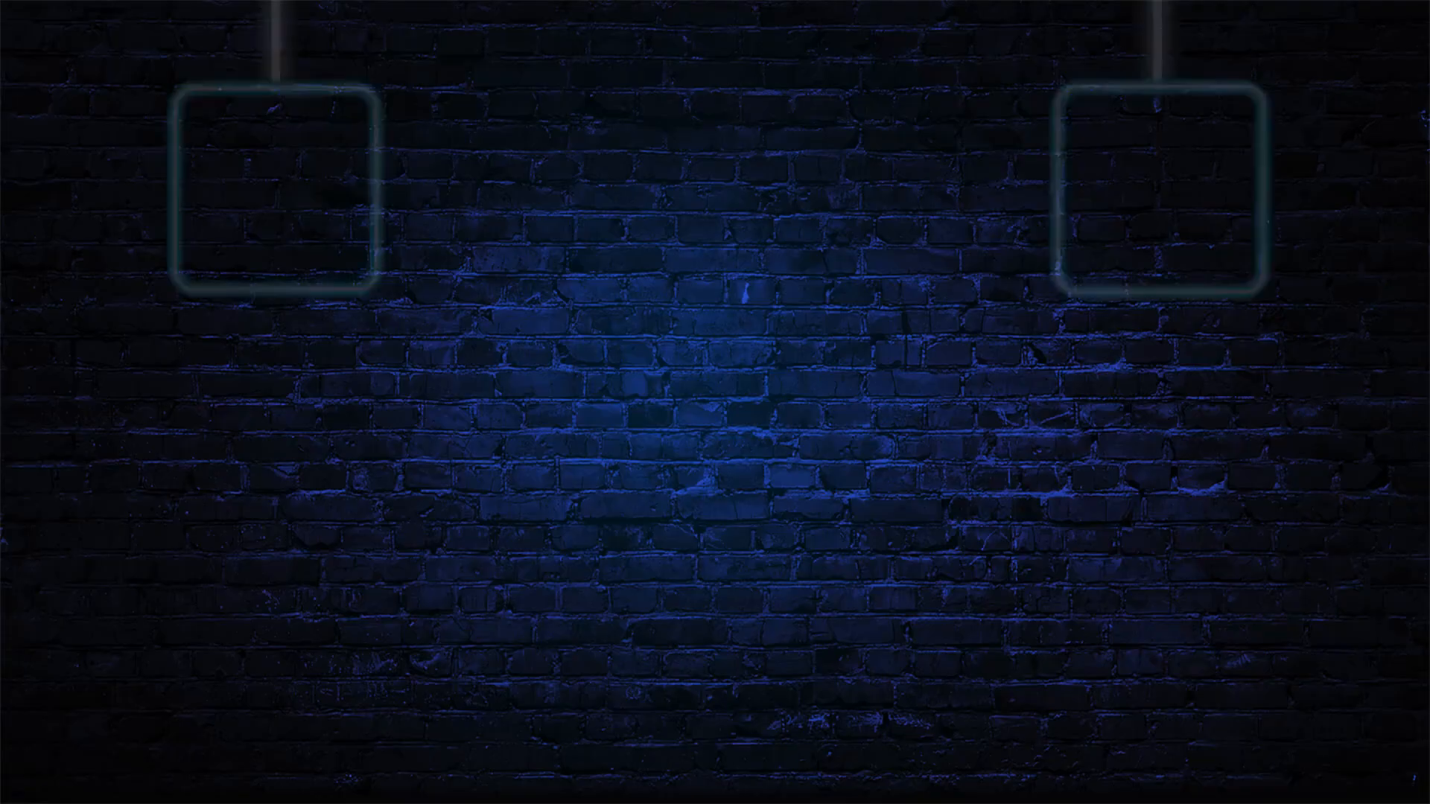